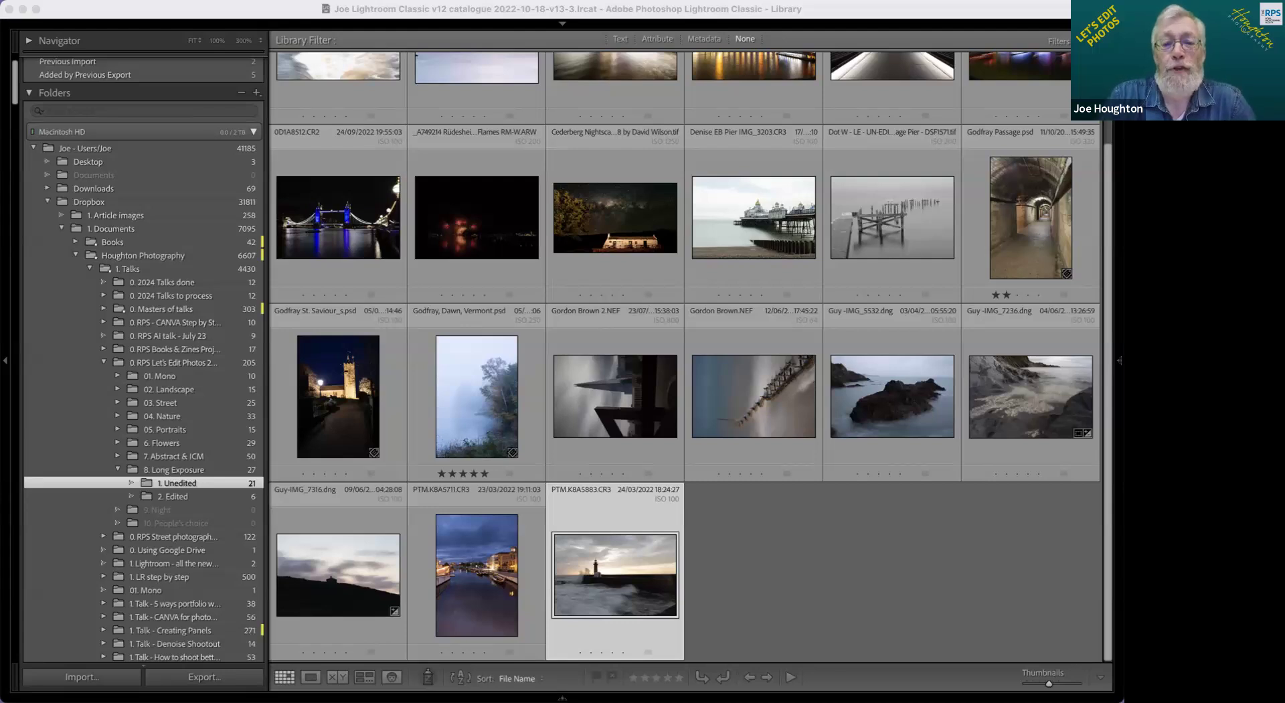
Step: Open the river rapids photo in a large single view with the side panels hidden and the surrounding interface blacked out
mouse_move(1116, 358)
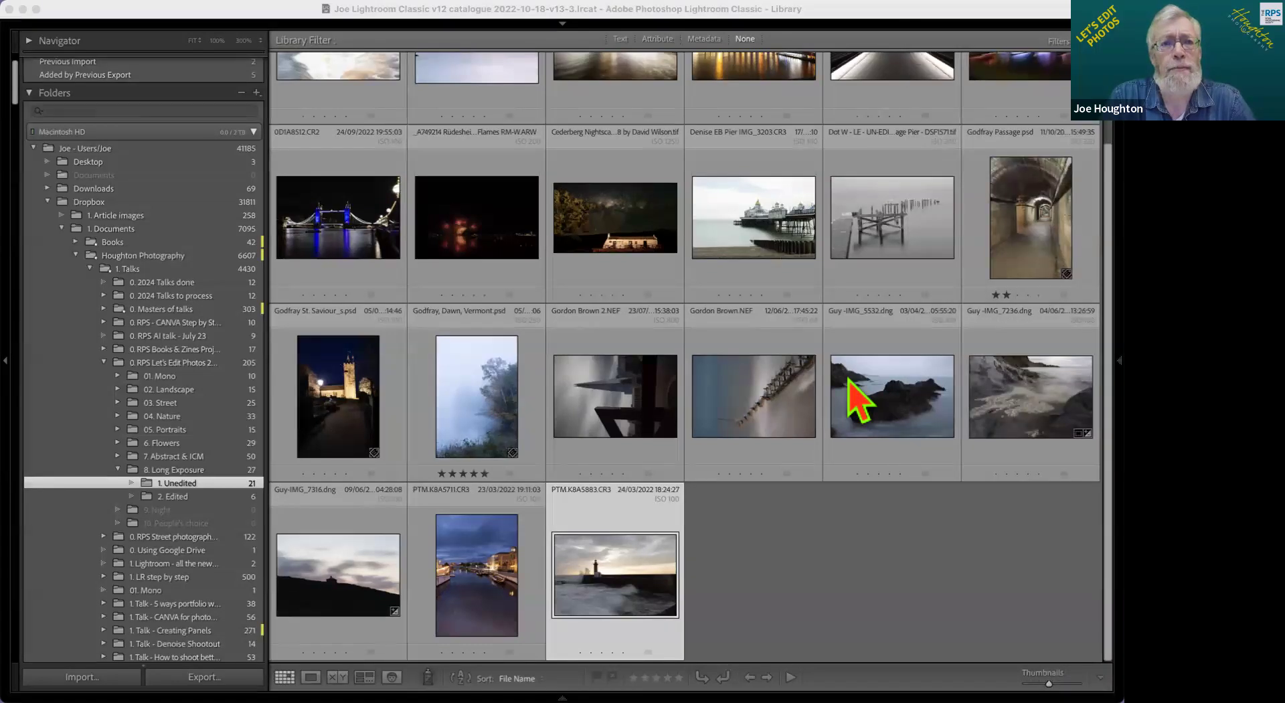
scroll(743, 395, "up", 2)
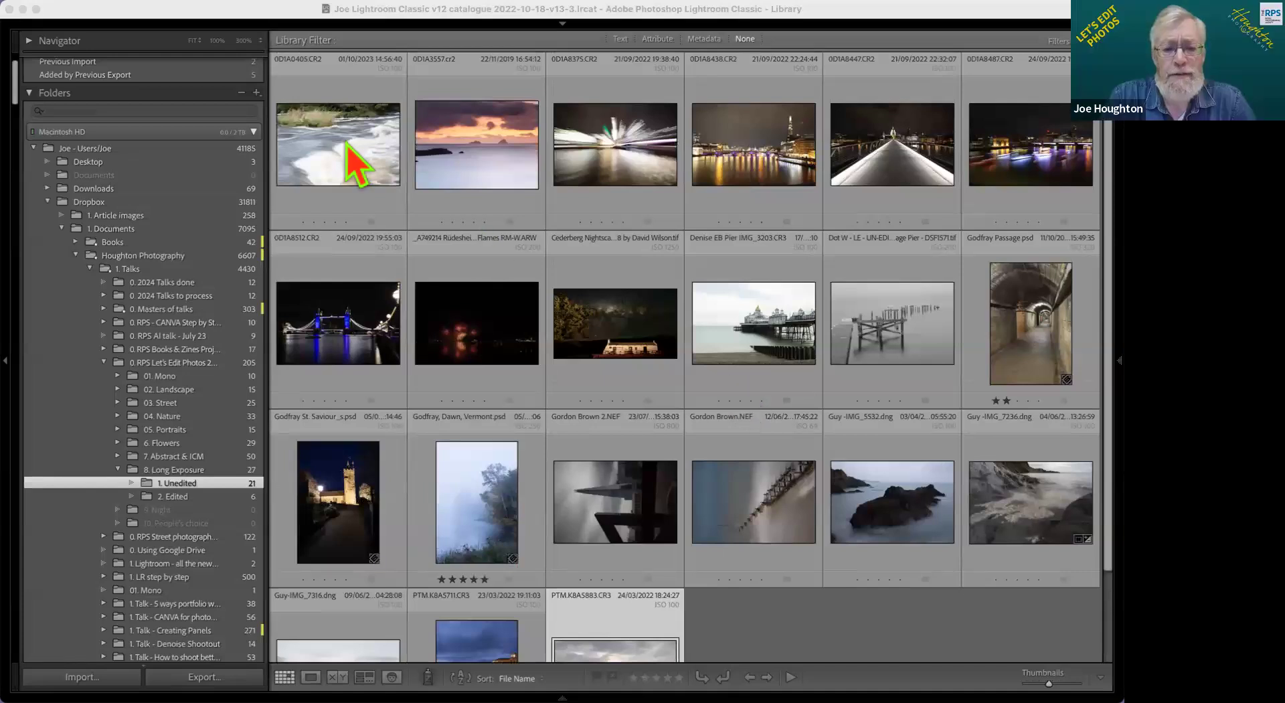
double_click(351, 164)
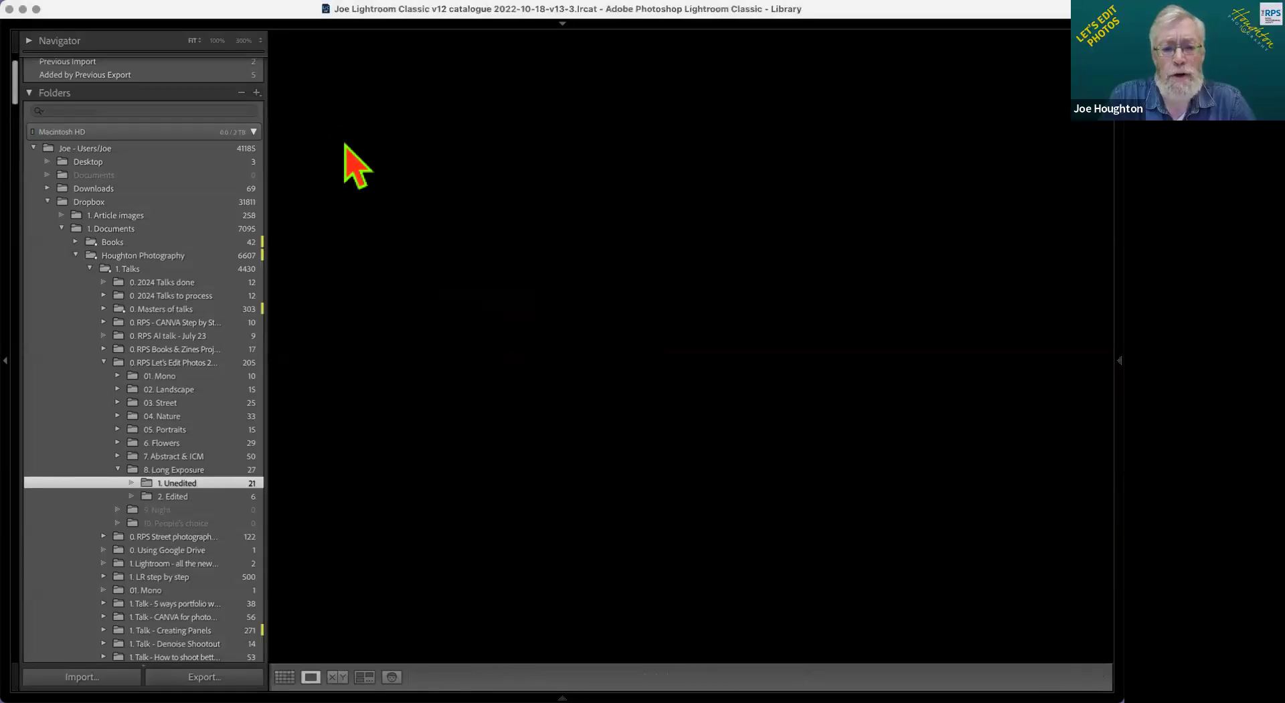
key("Tab")
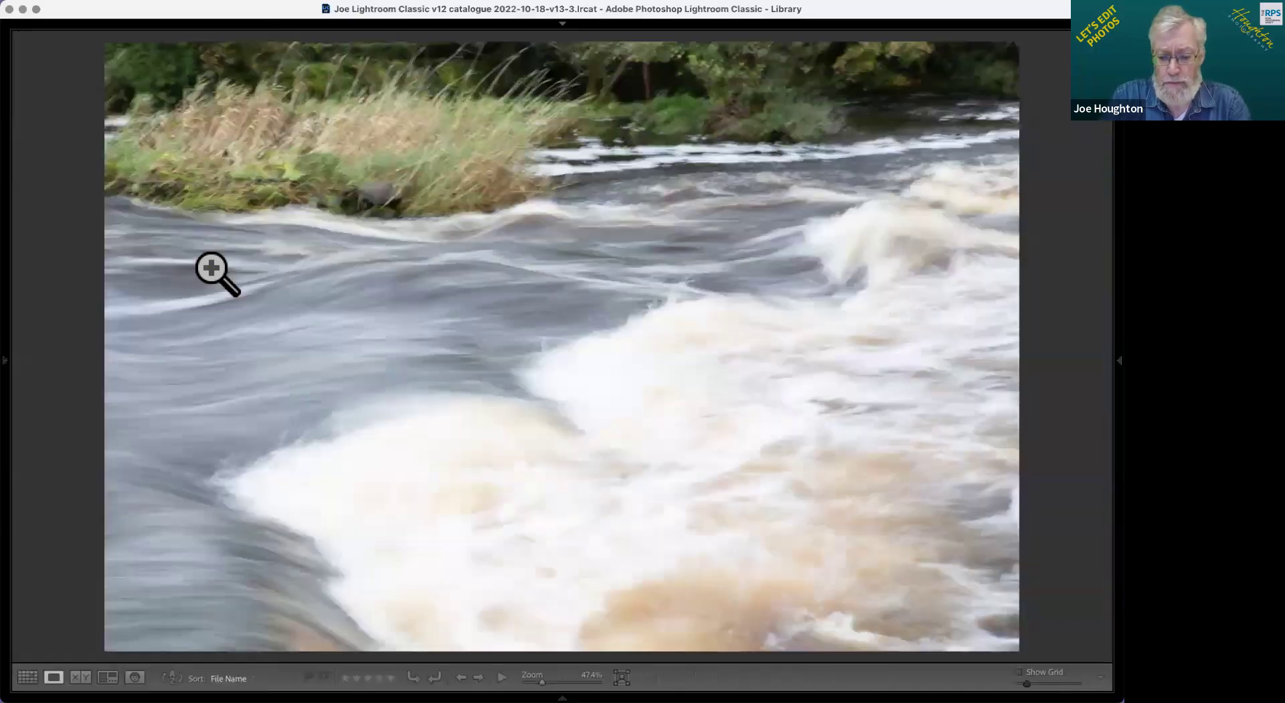
key("l")
key("l")
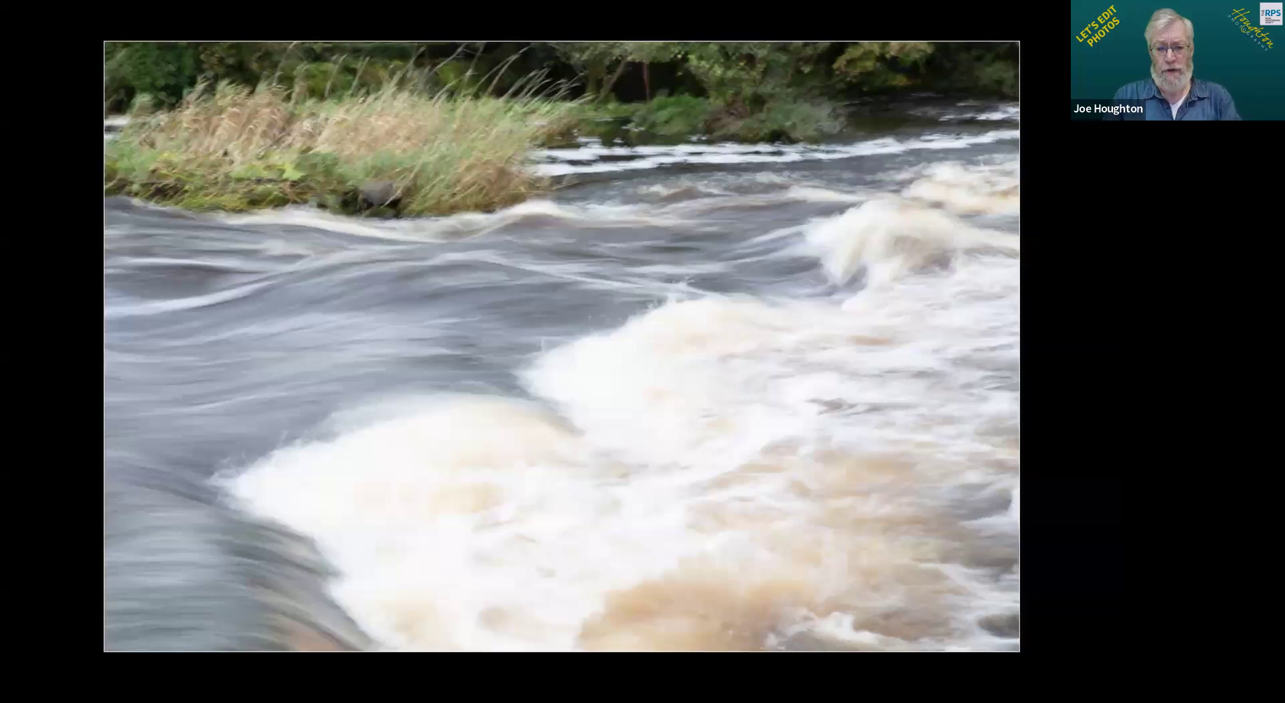
Step: Go through the remaining long exposure photos one by one at large size to examine each unedited image
key("Right")
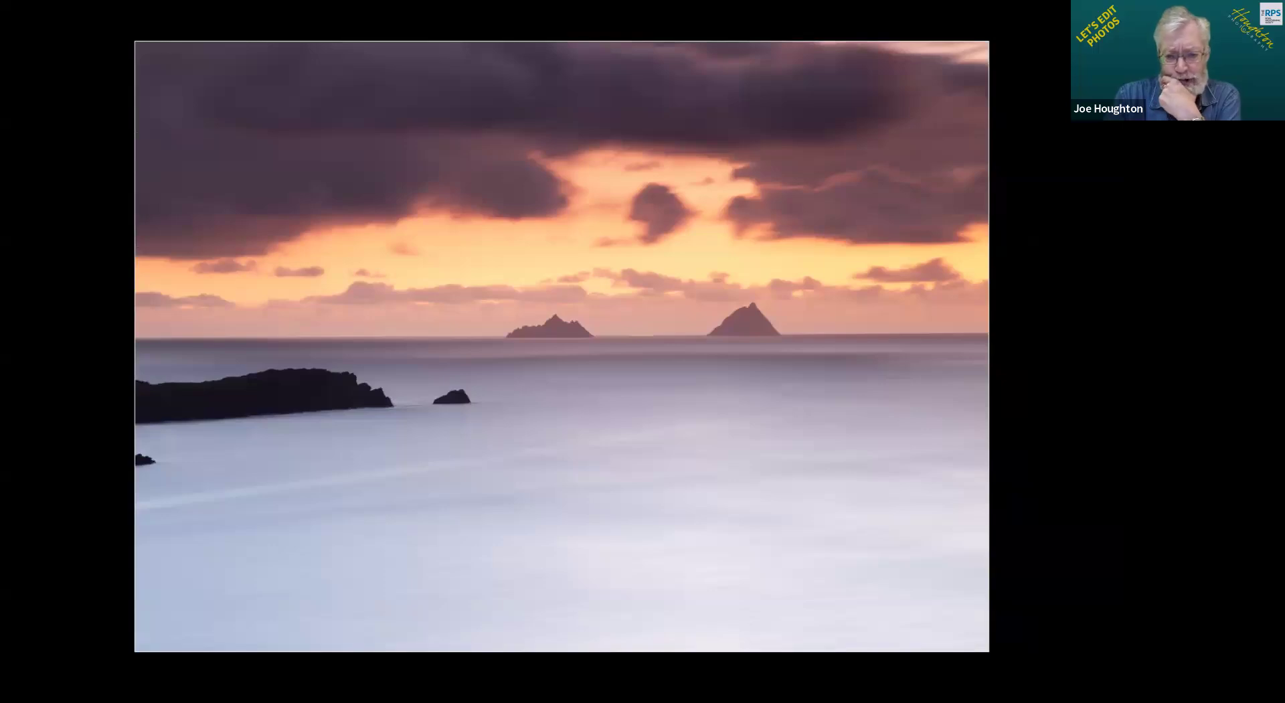
key("Right")
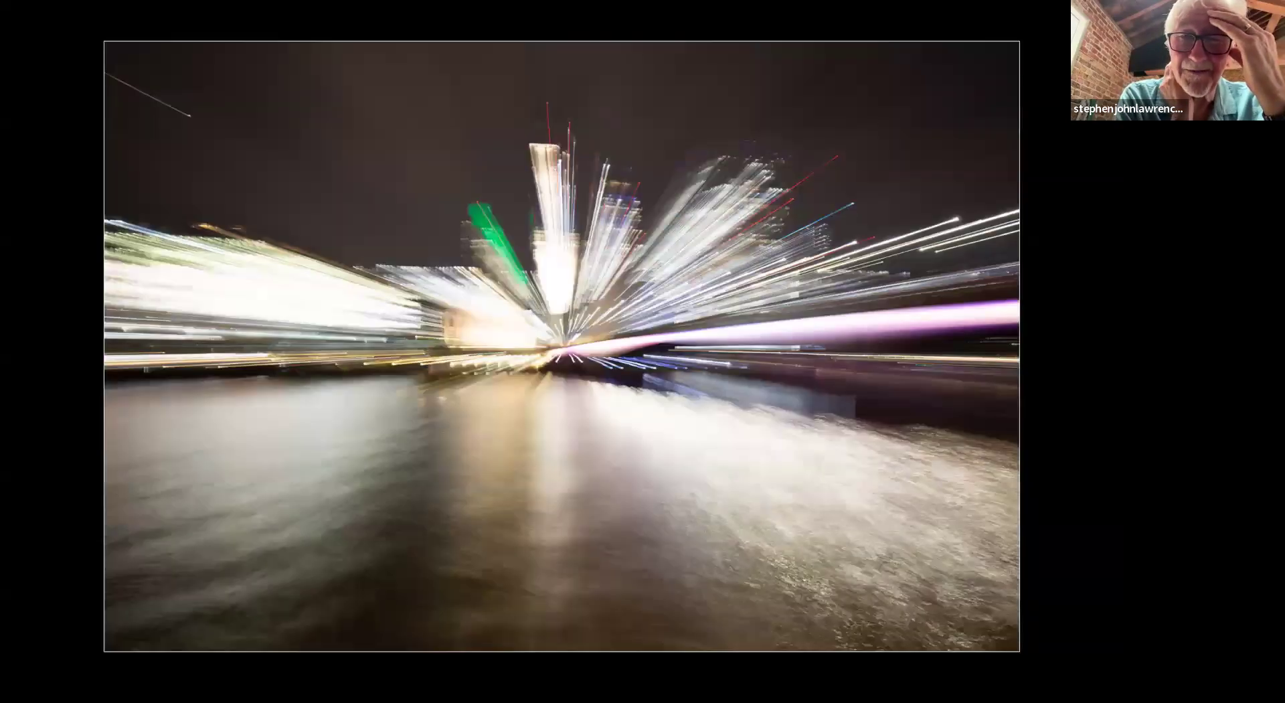
key("Right")
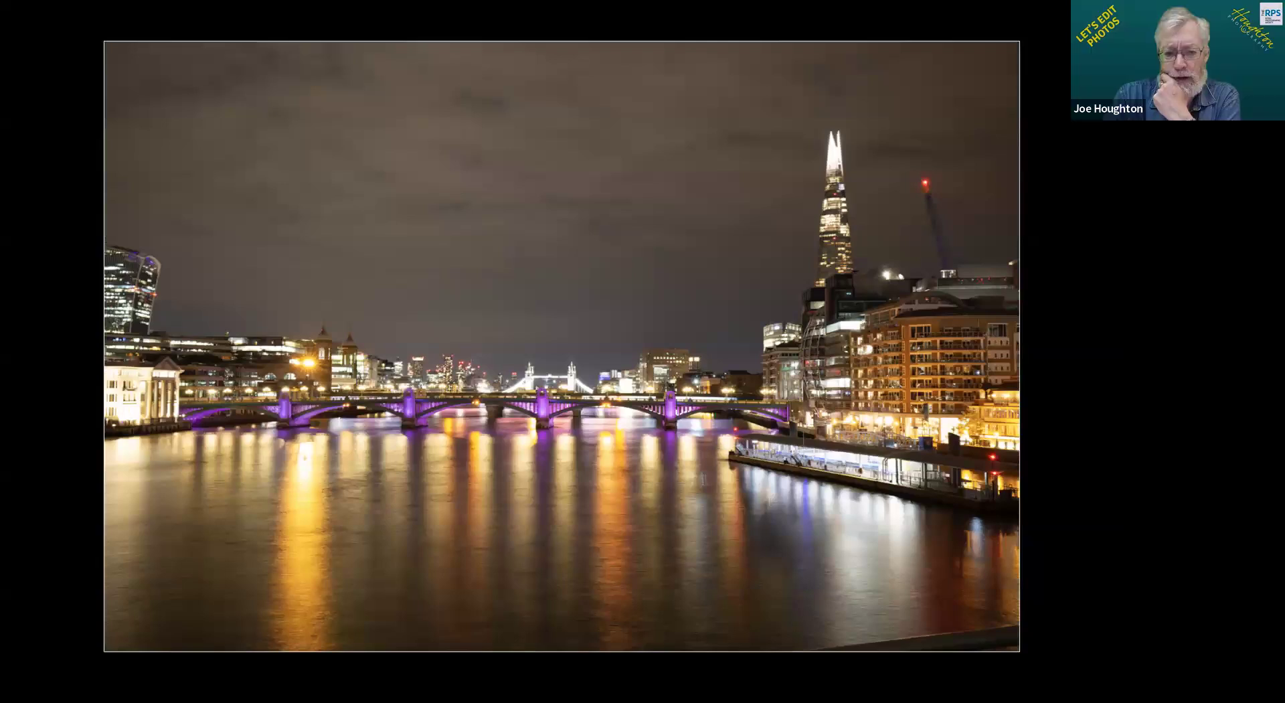
key("Right")
key("Right")
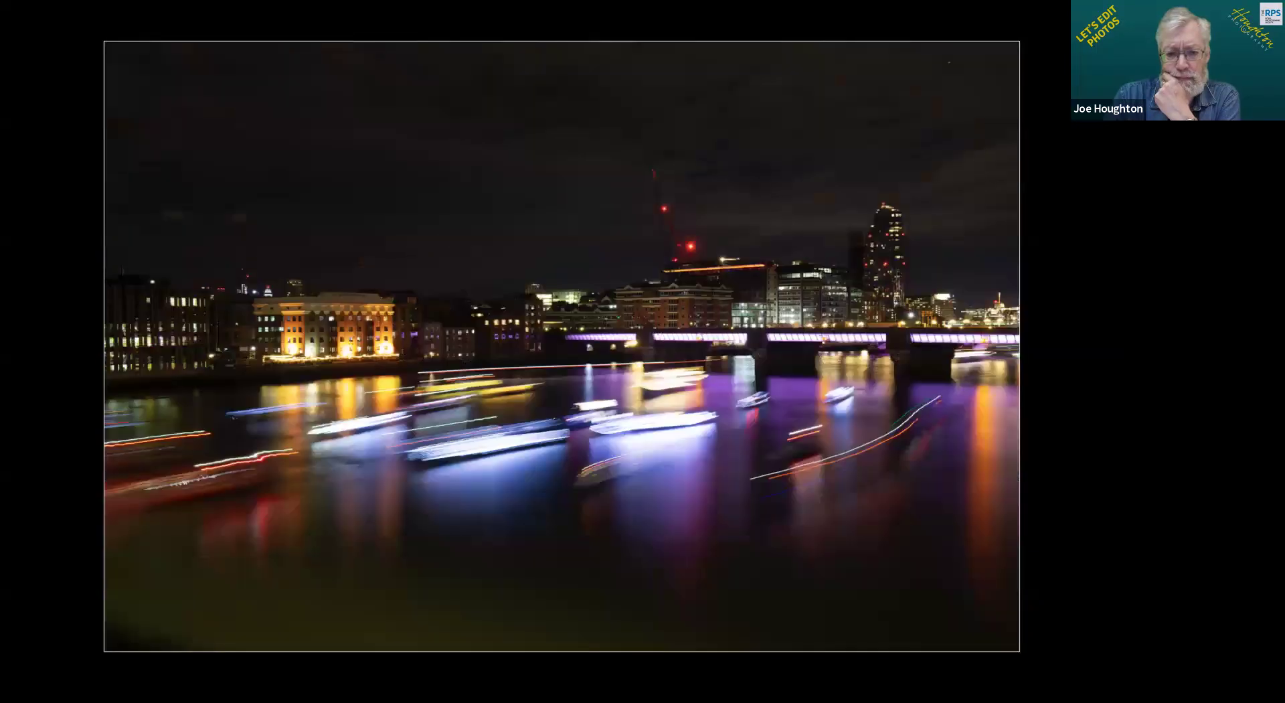
key("Right")
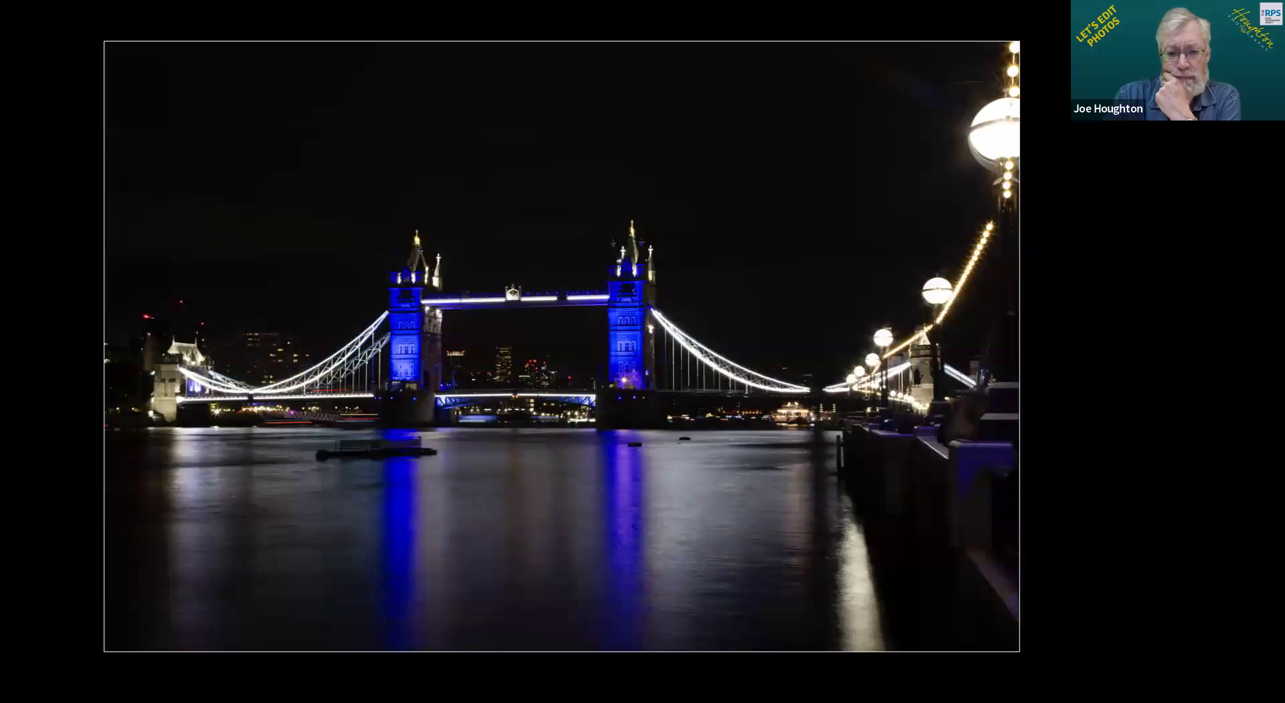
key("Right")
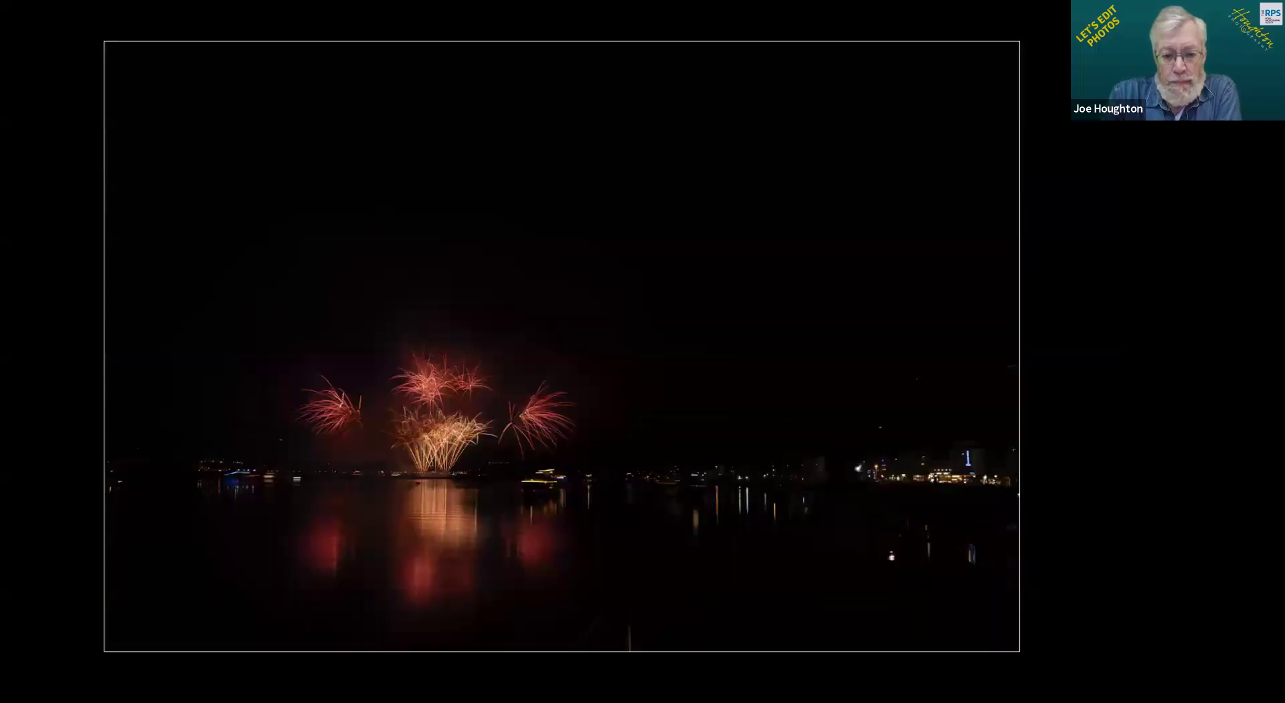
key("Right")
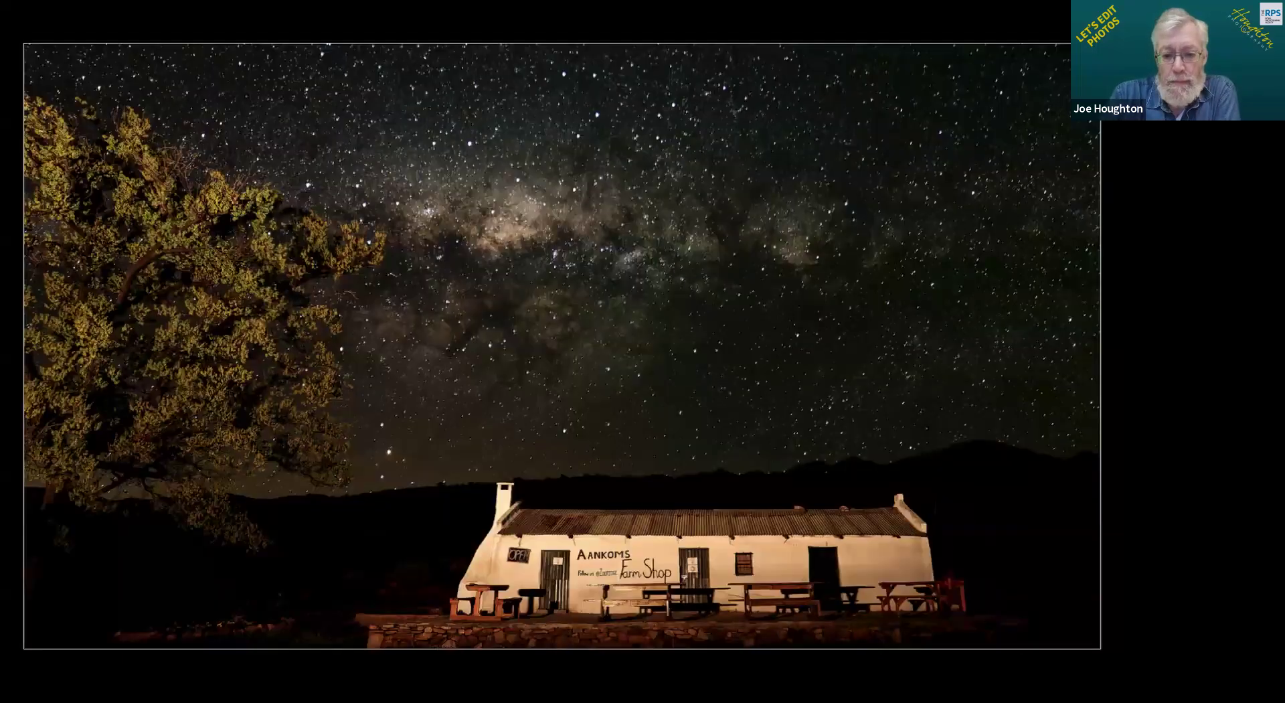
key("Right")
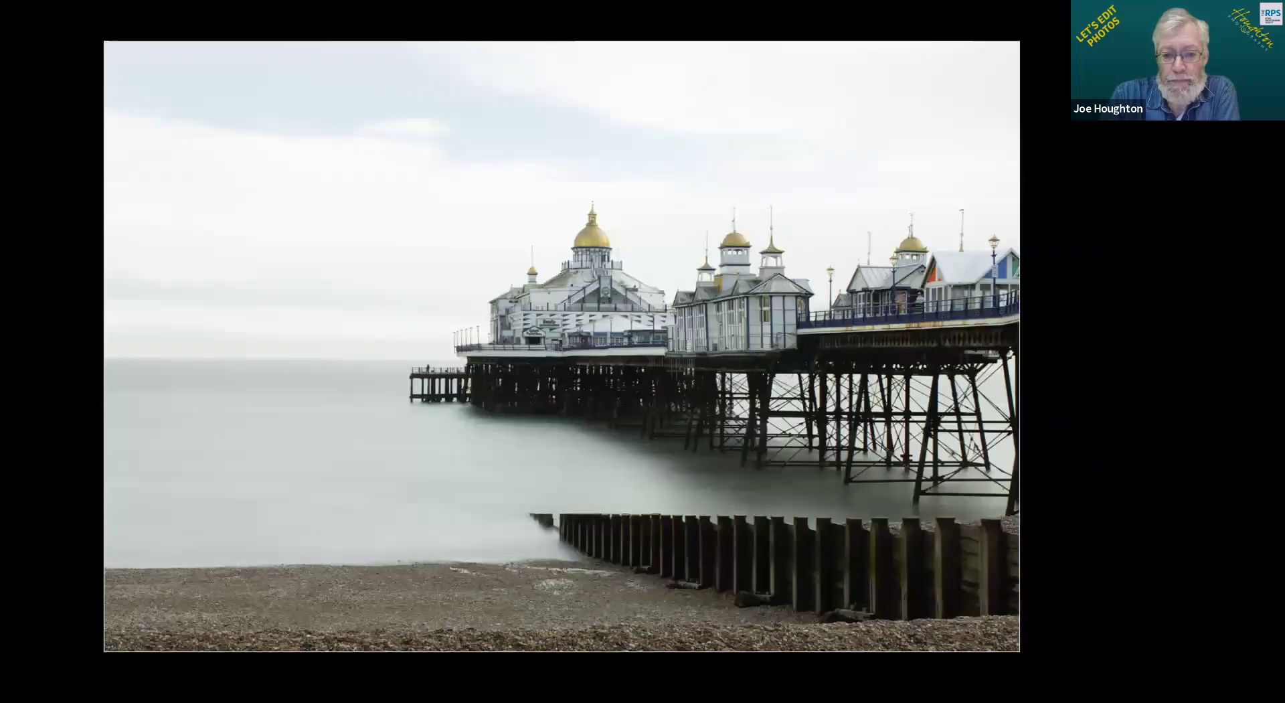
key("Right")
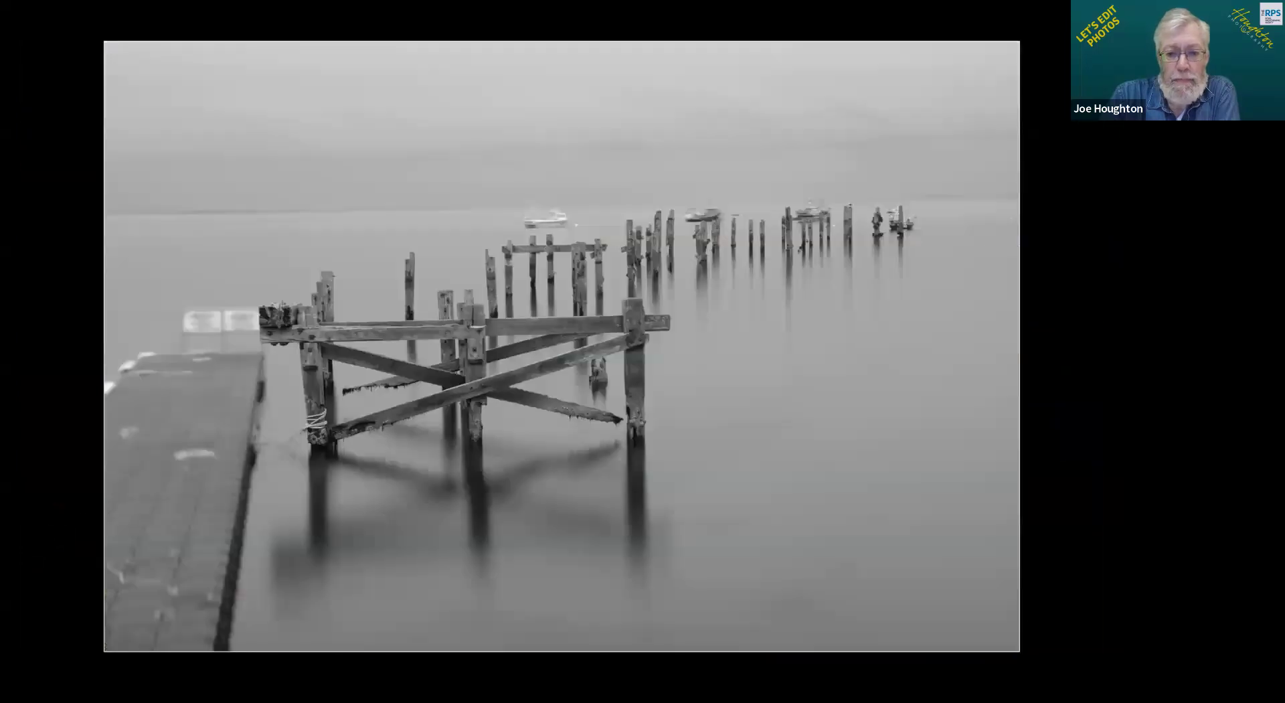
key("Right")
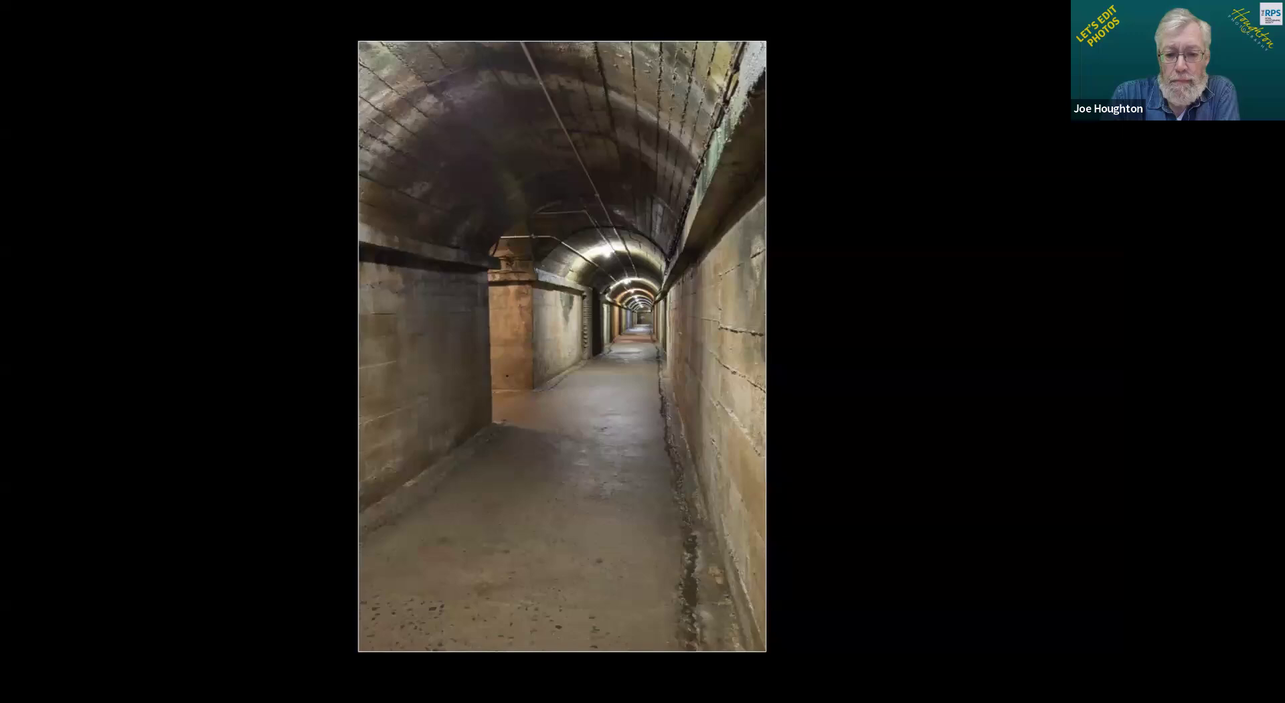
key("Right")
key("Right")
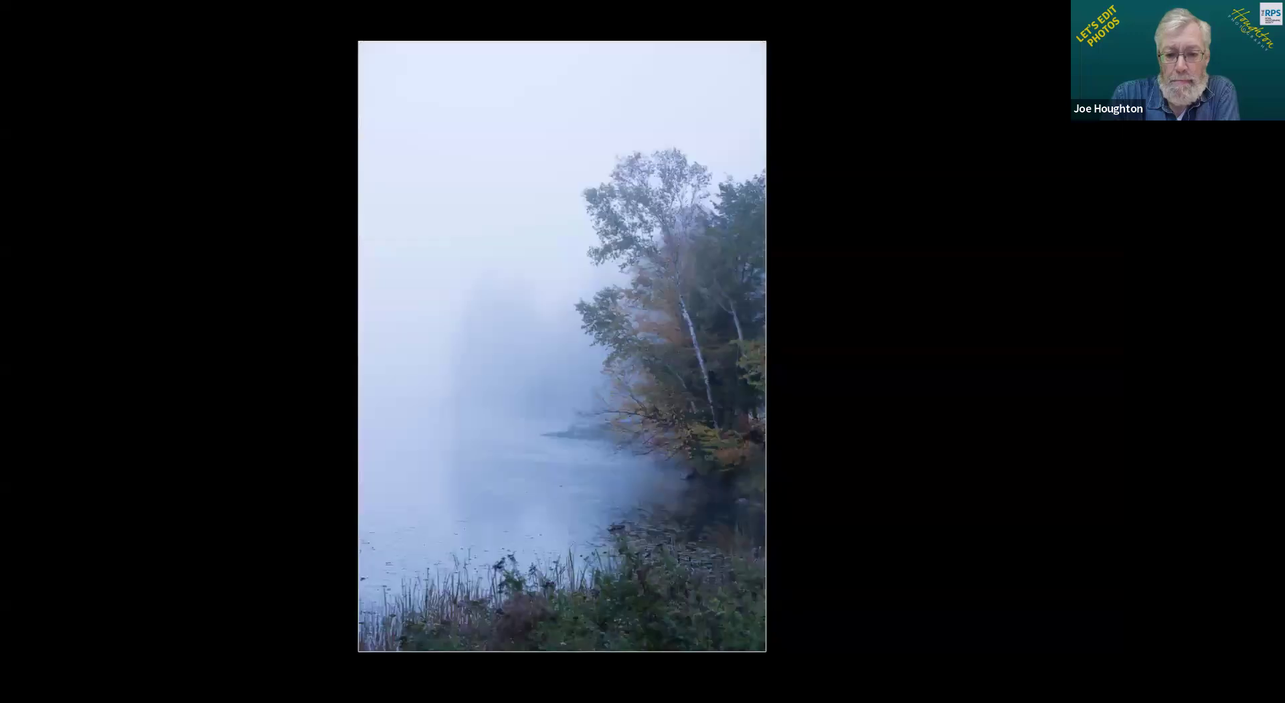
key("Right")
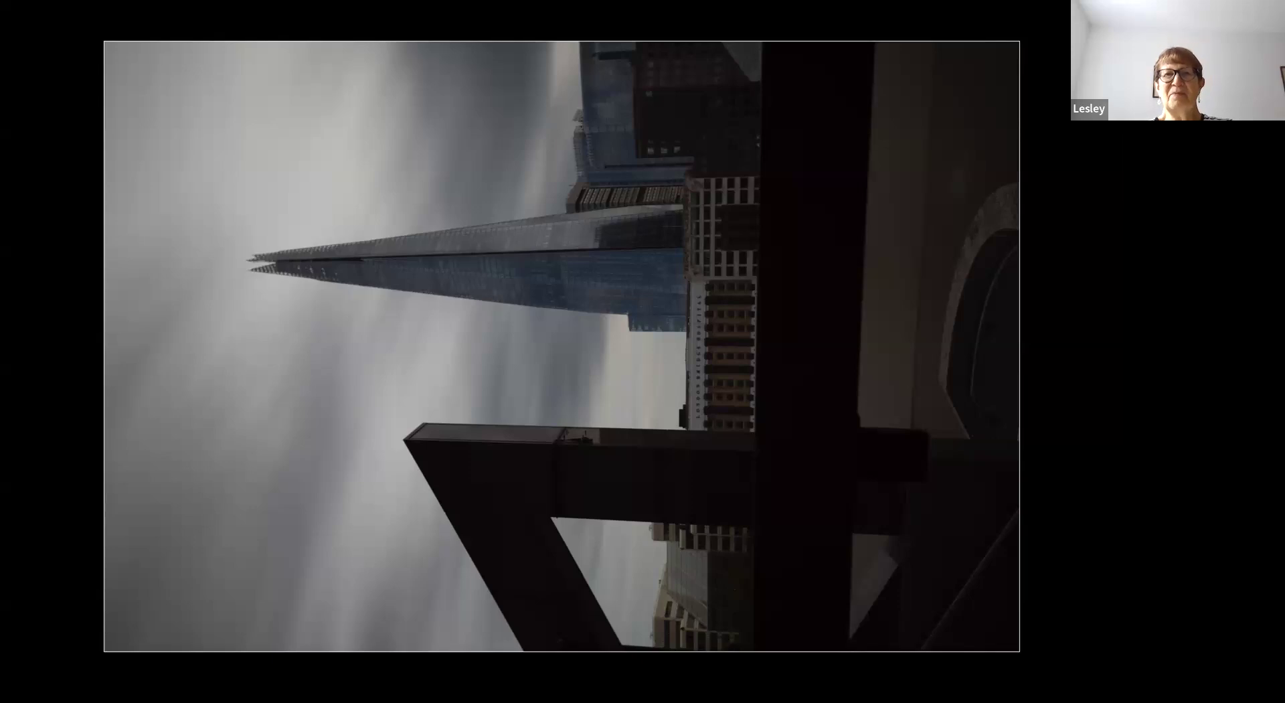
key("Right")
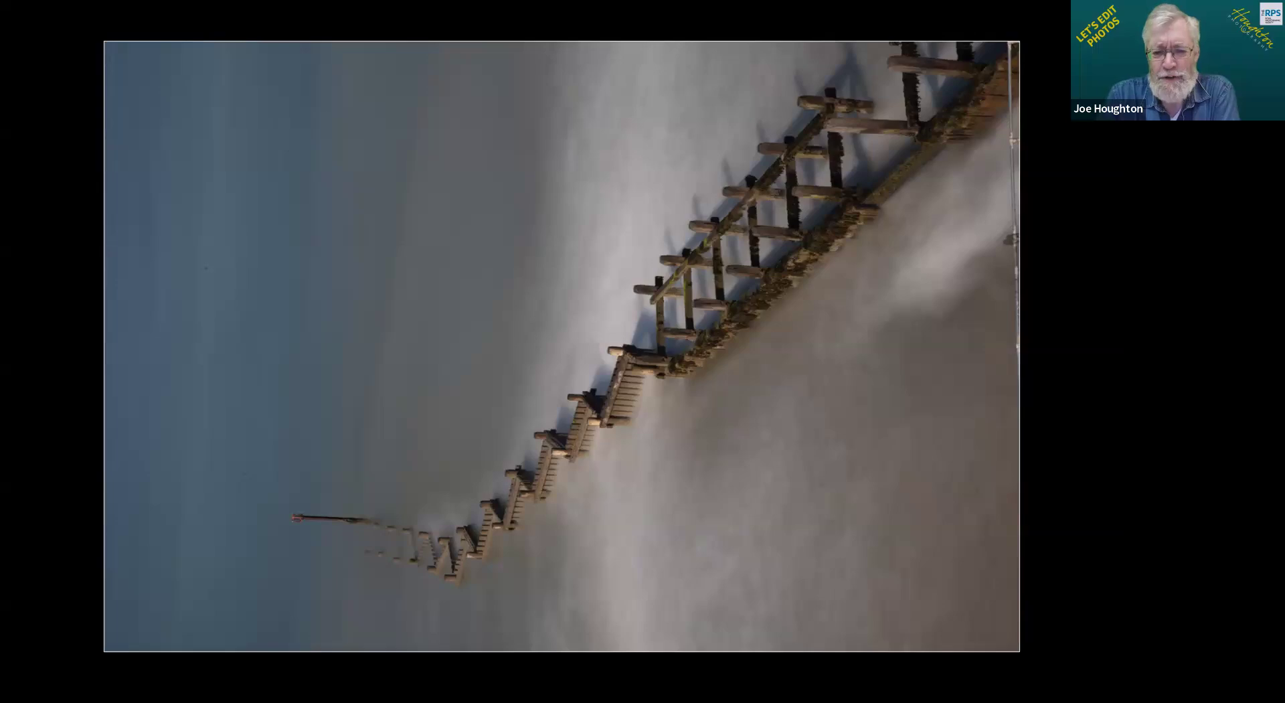
key("Right")
key("Right")
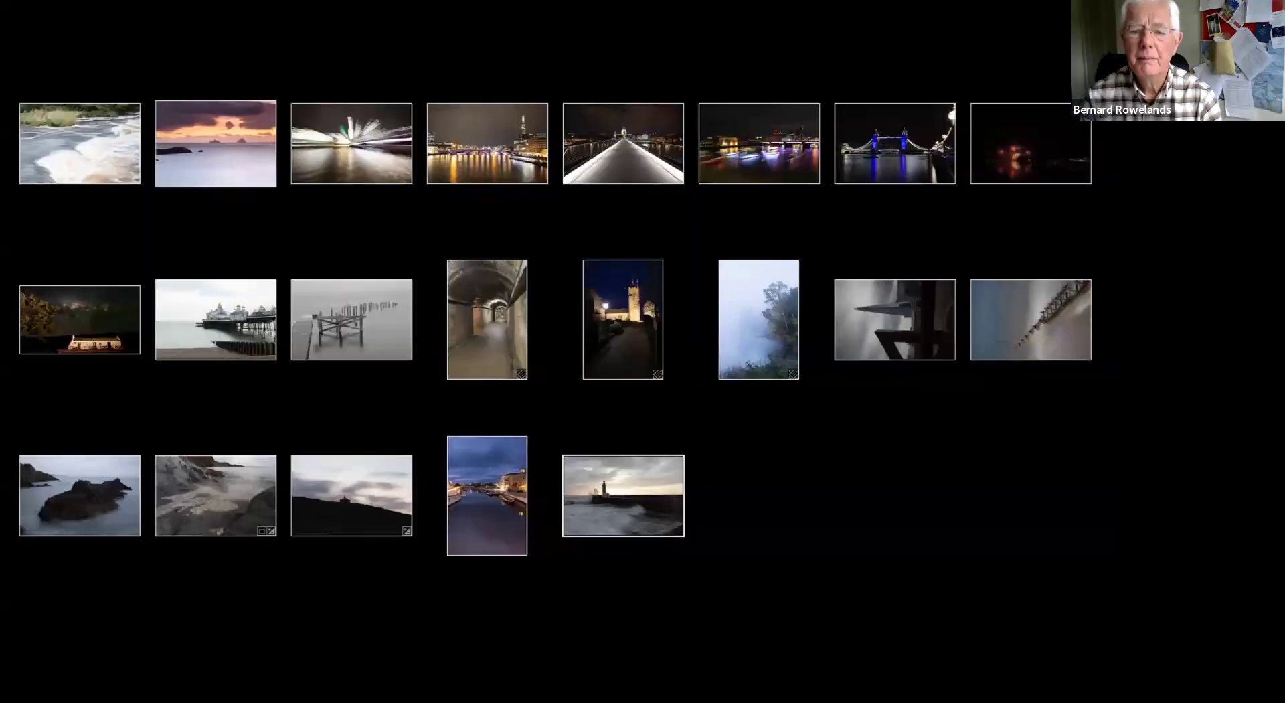
Step: Restore the normal interface lighting, show the folder list beside the thumbnail grid again and clear the photo selection
key("l")
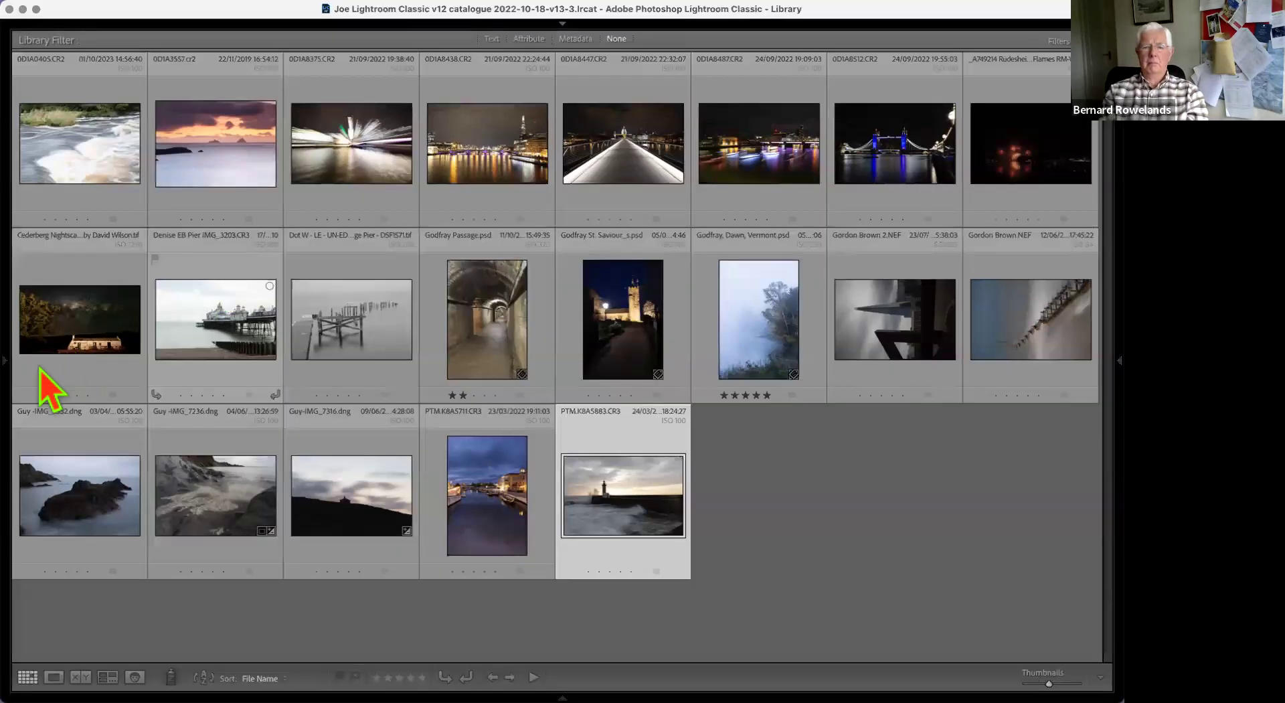
left_click(8, 368)
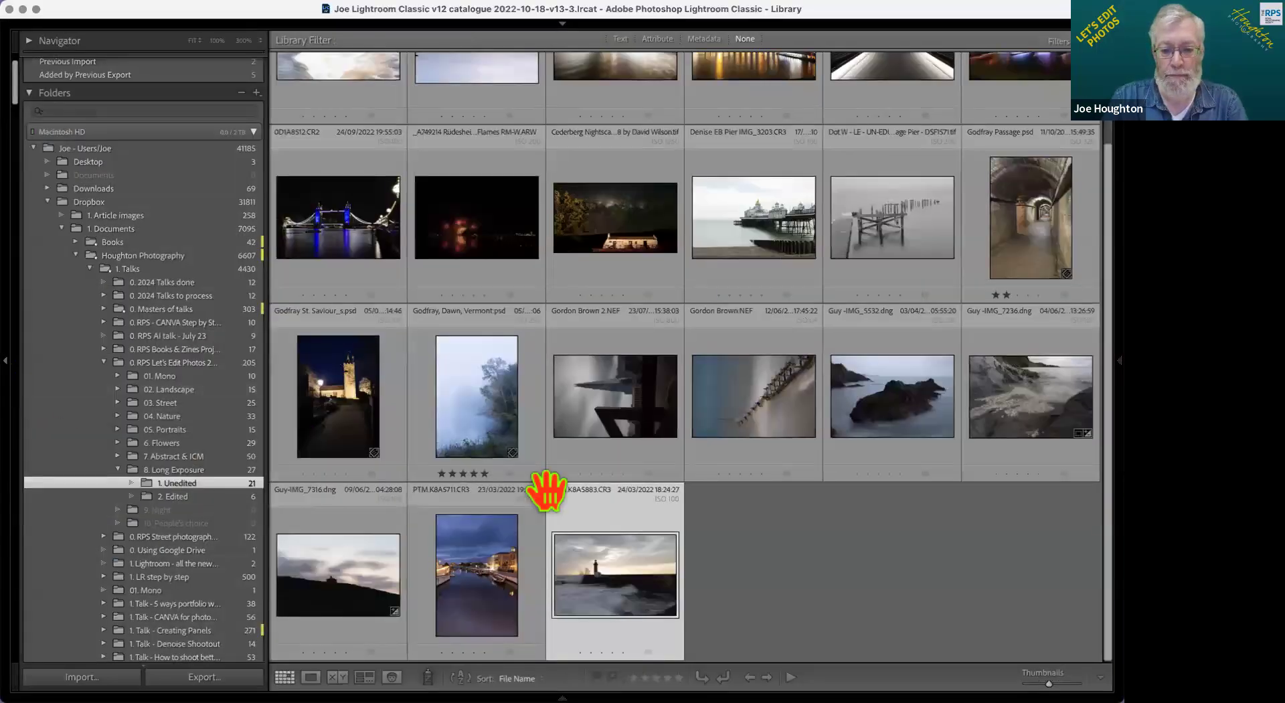
left_click(836, 585)
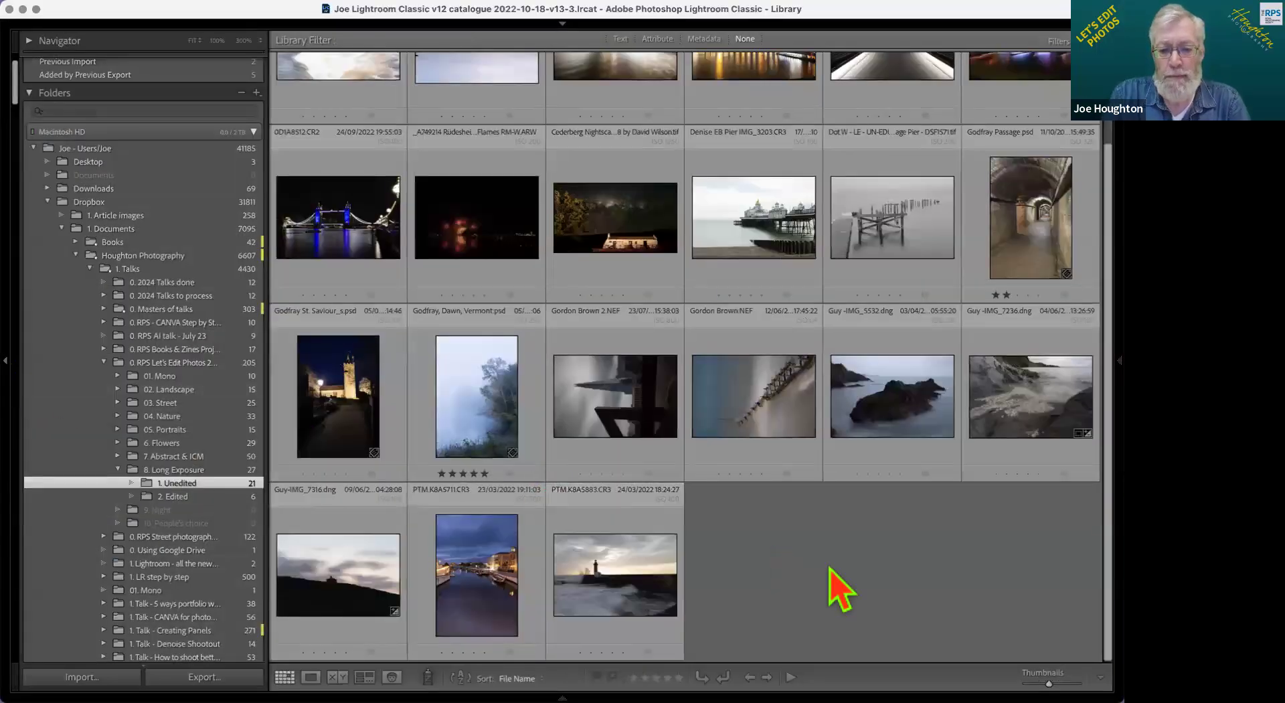
Step: Rotate the two sideways NEF photos, the Shard tower and the wooden sea groyne, clockwise to upright and deselect them
left_click(612, 402)
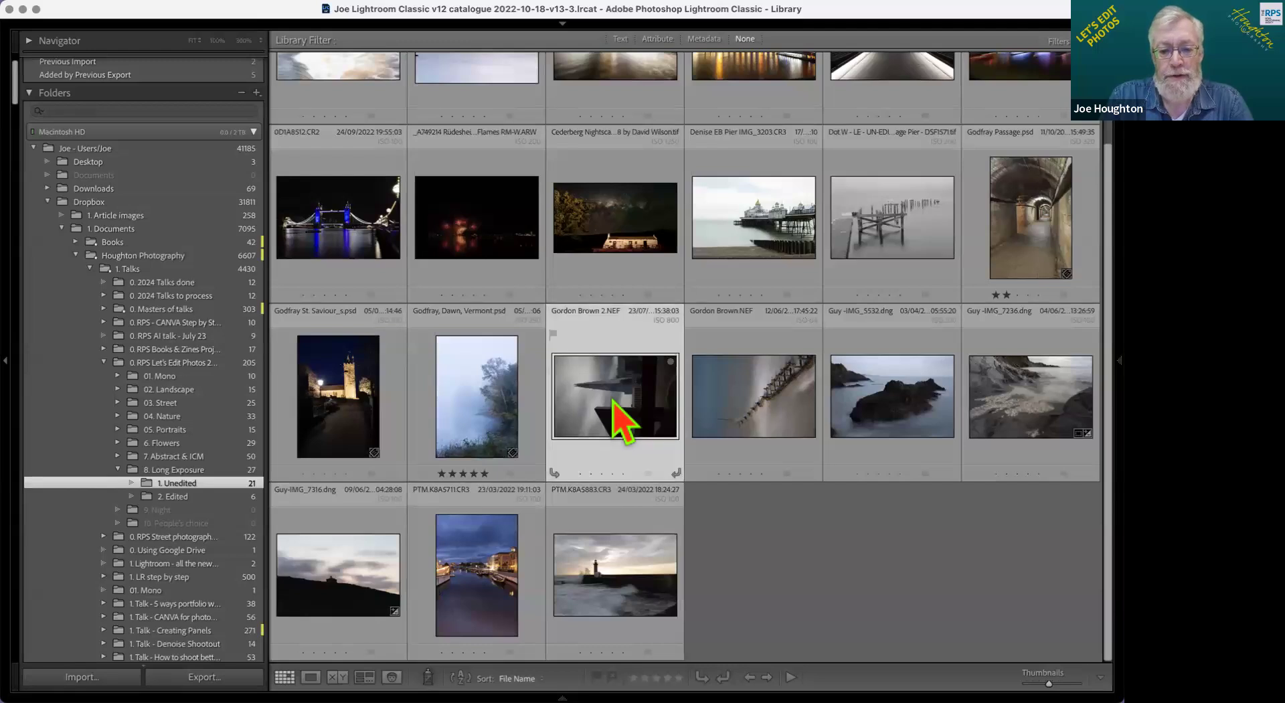
left_click(755, 412, "shift")
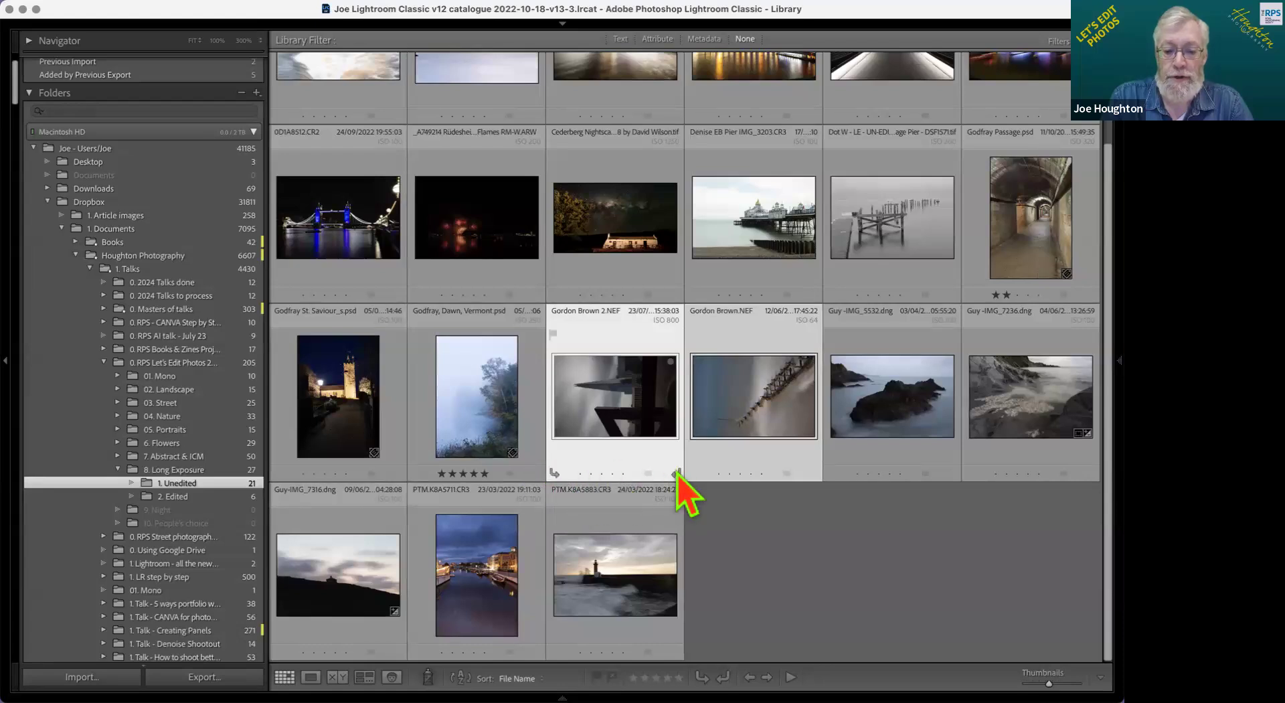
left_click(676, 473)
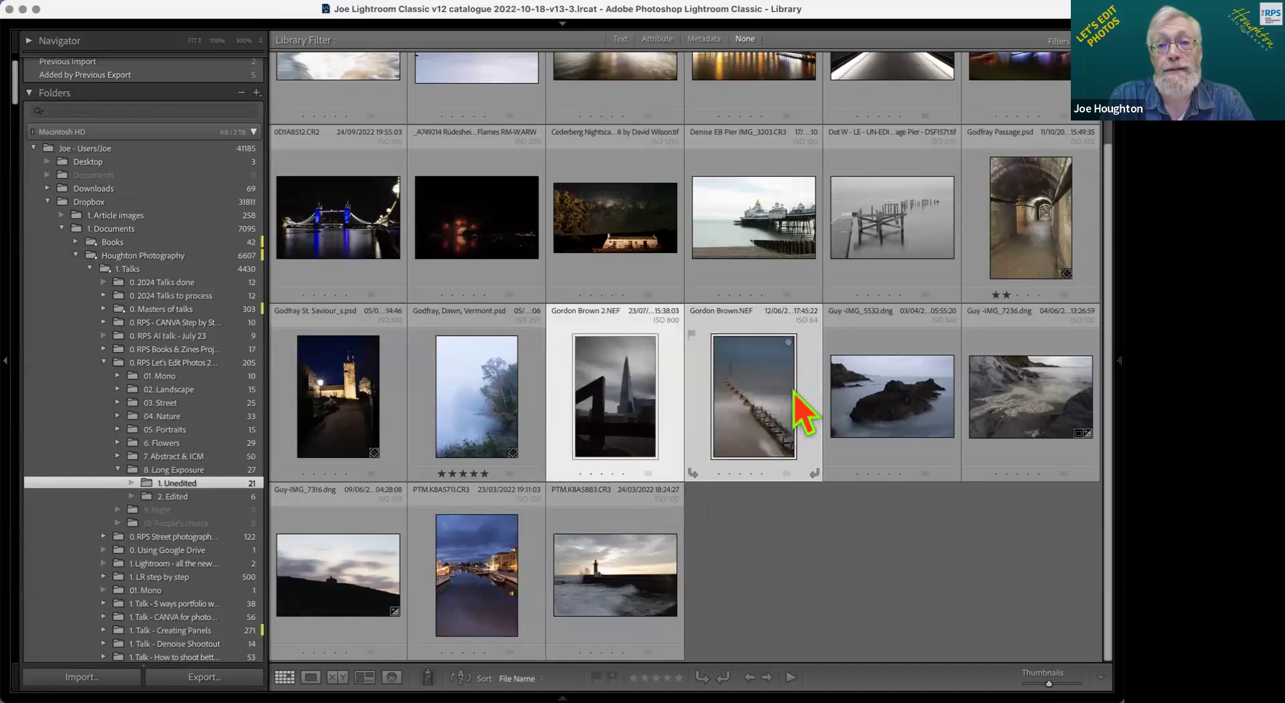
left_click(740, 565)
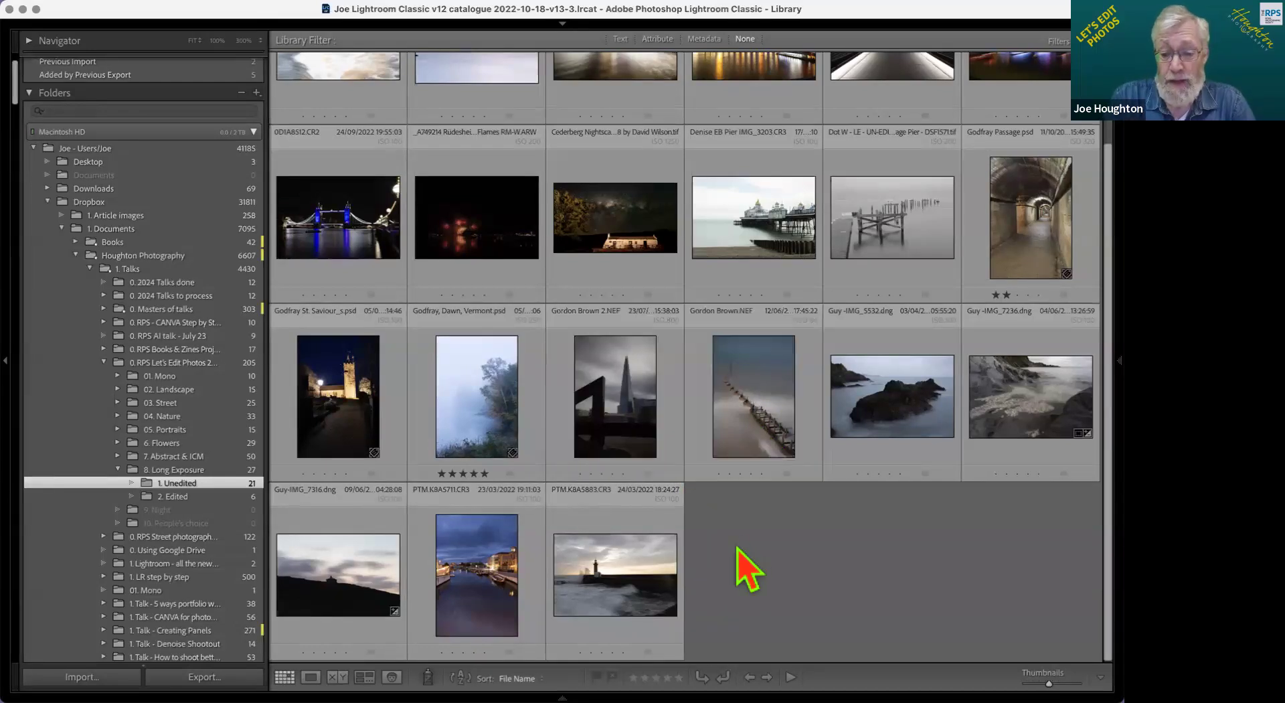
Step: Look over the thumbnail grid and open the colour photo of the seaside pier with golden domes in single-image view
scroll(753, 456, "up", 3)
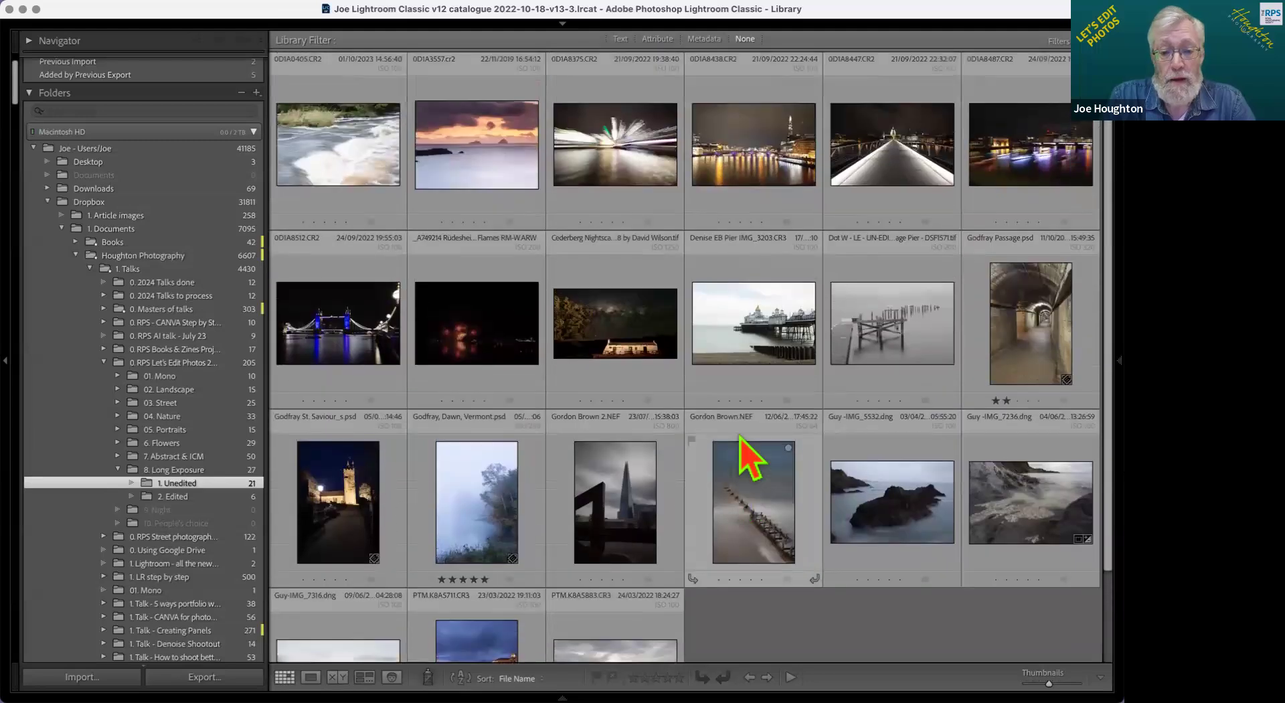
scroll(749, 472, "down", 3)
scroll(748, 482, "up", 2)
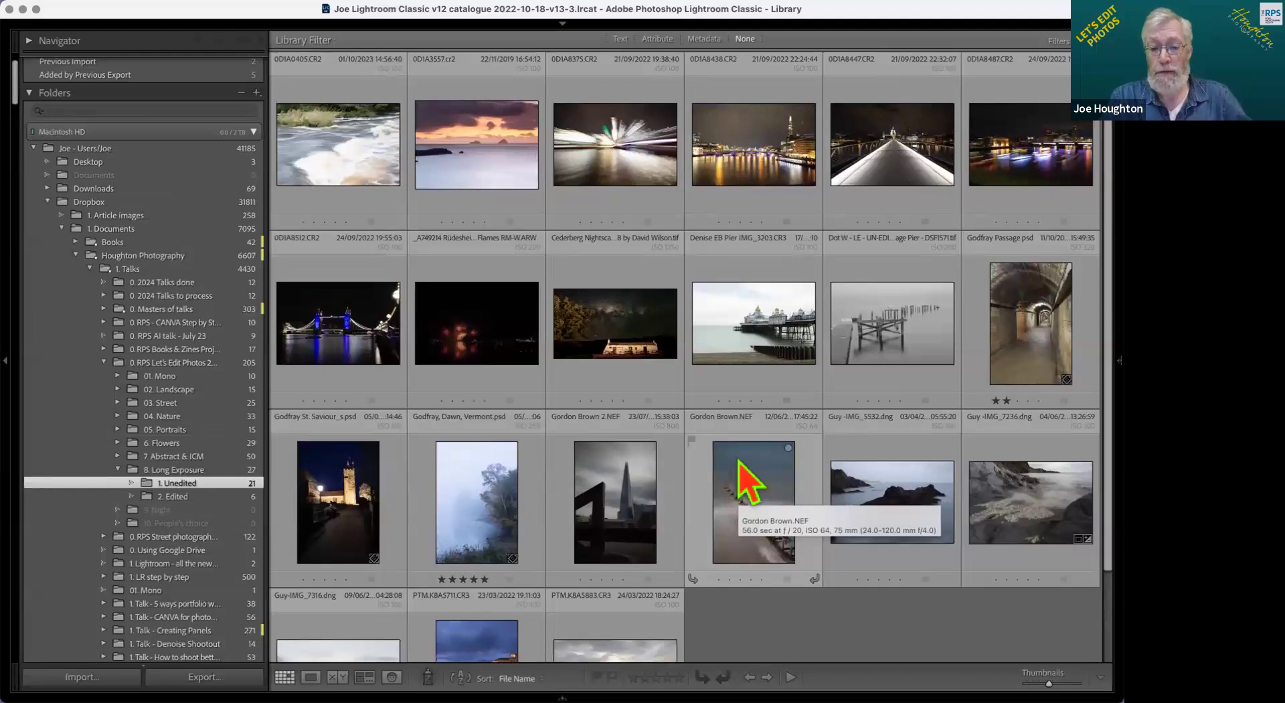
double_click(771, 316)
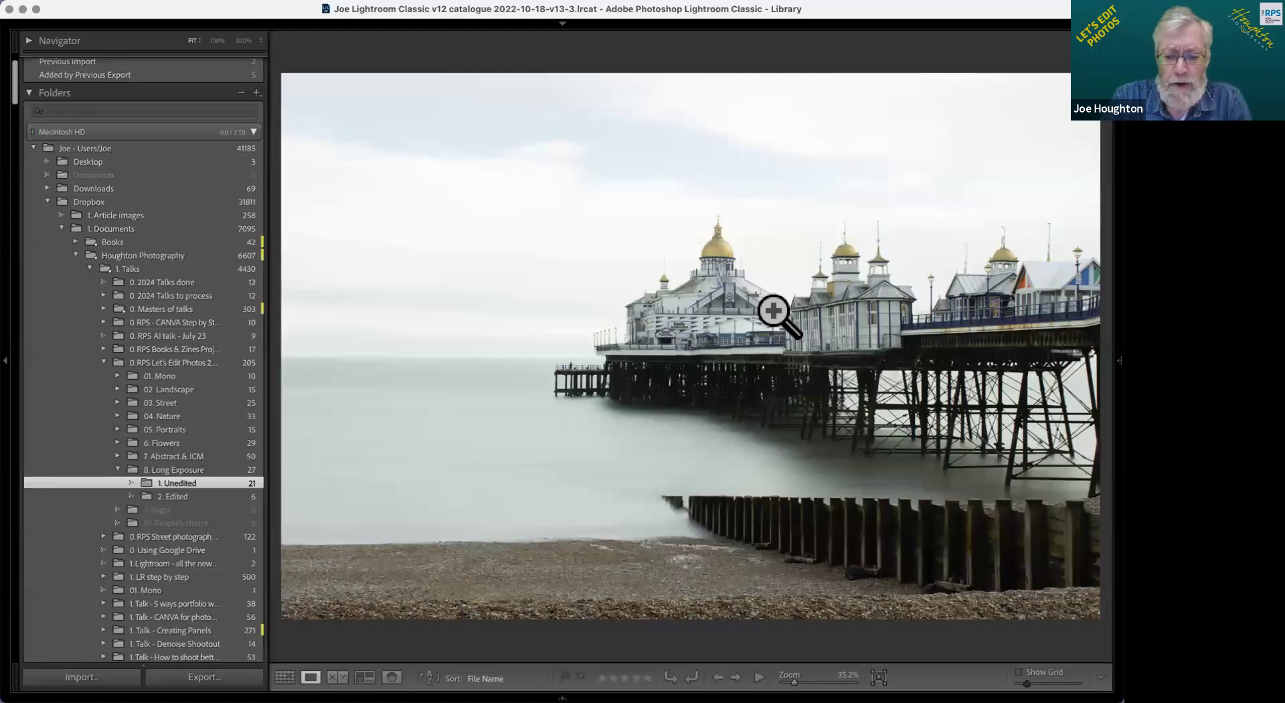
Step: Cycle the photo info overlay to examine the pier image's capture date and exposure settings, and hide the overlay again
key("i")
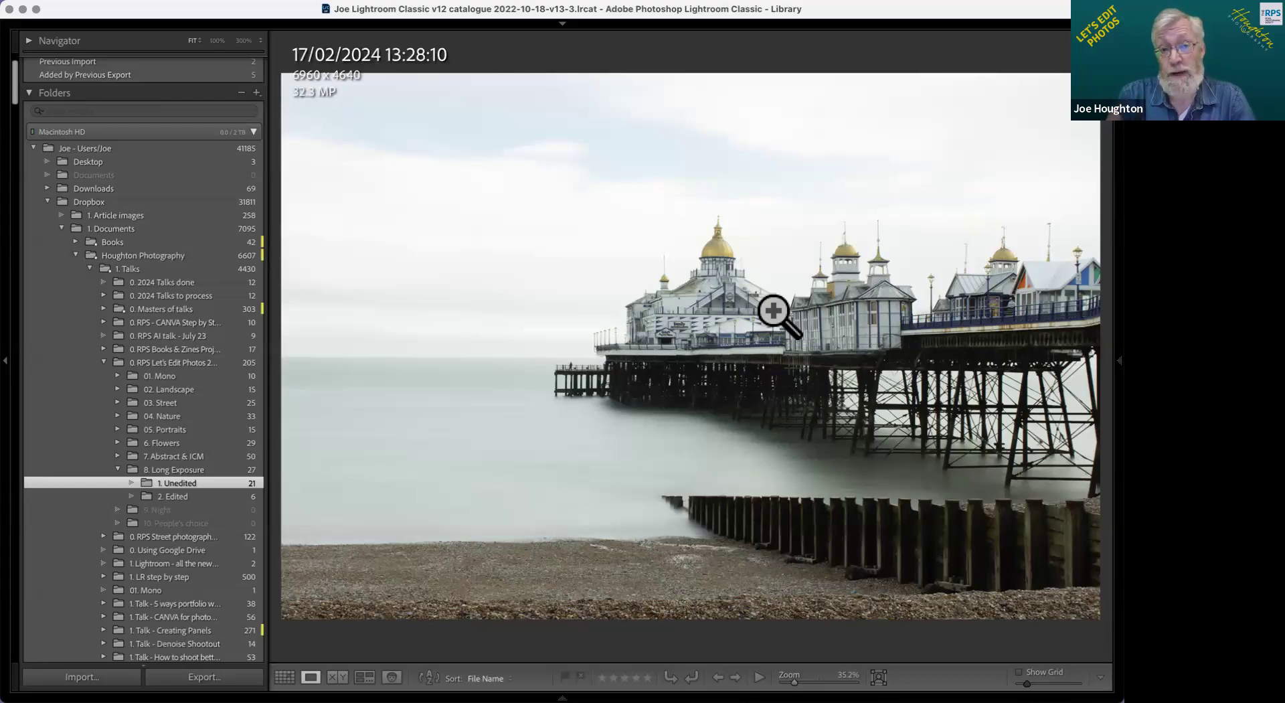
key("i")
key("i")
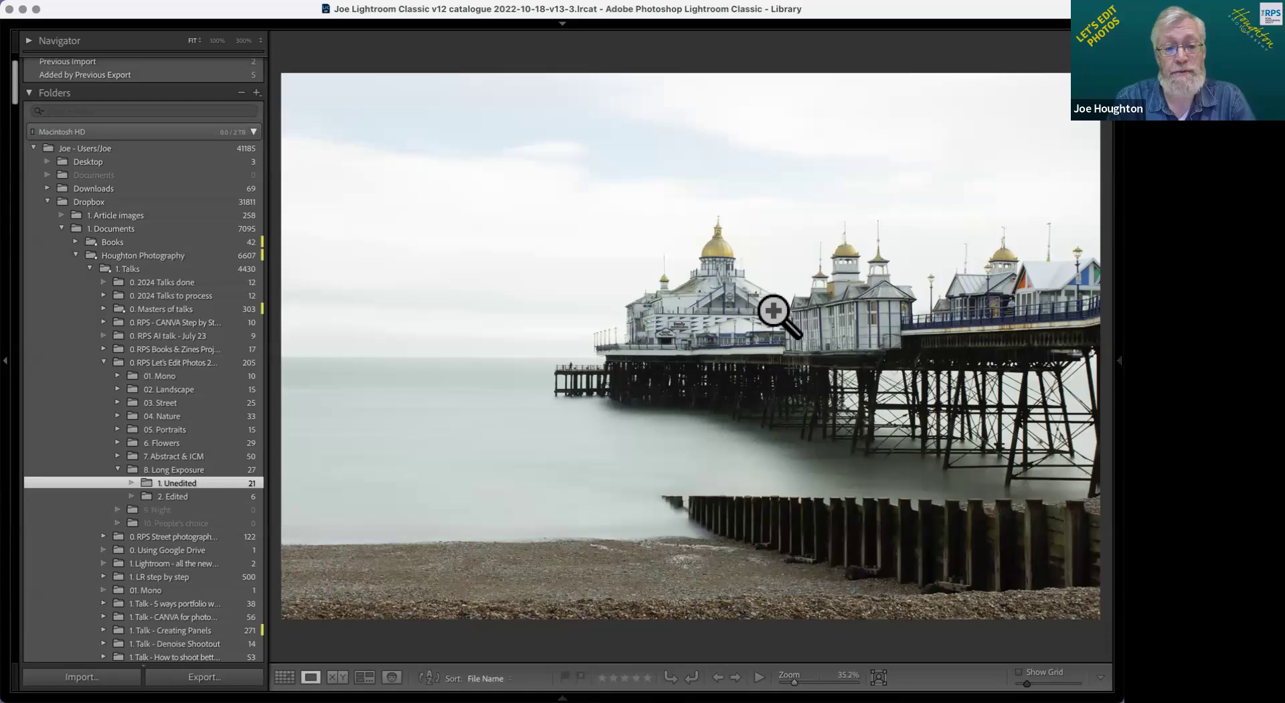
key("i")
key("i")
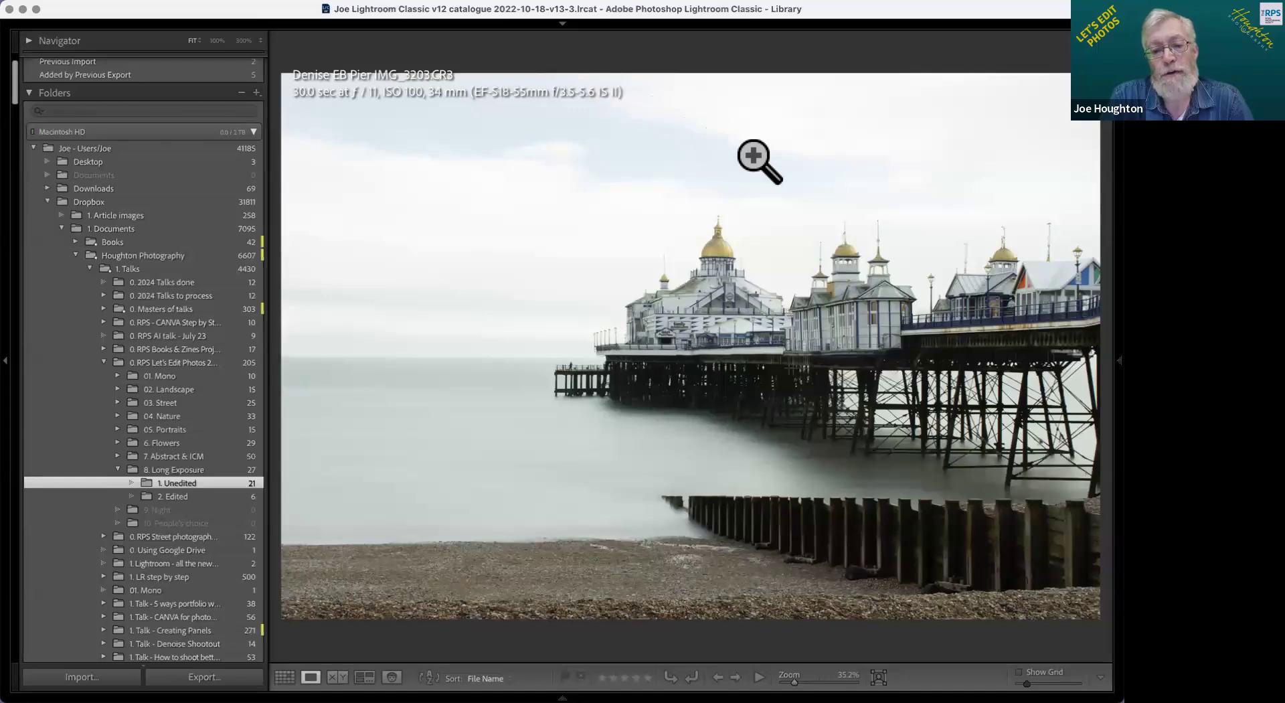
key("i")
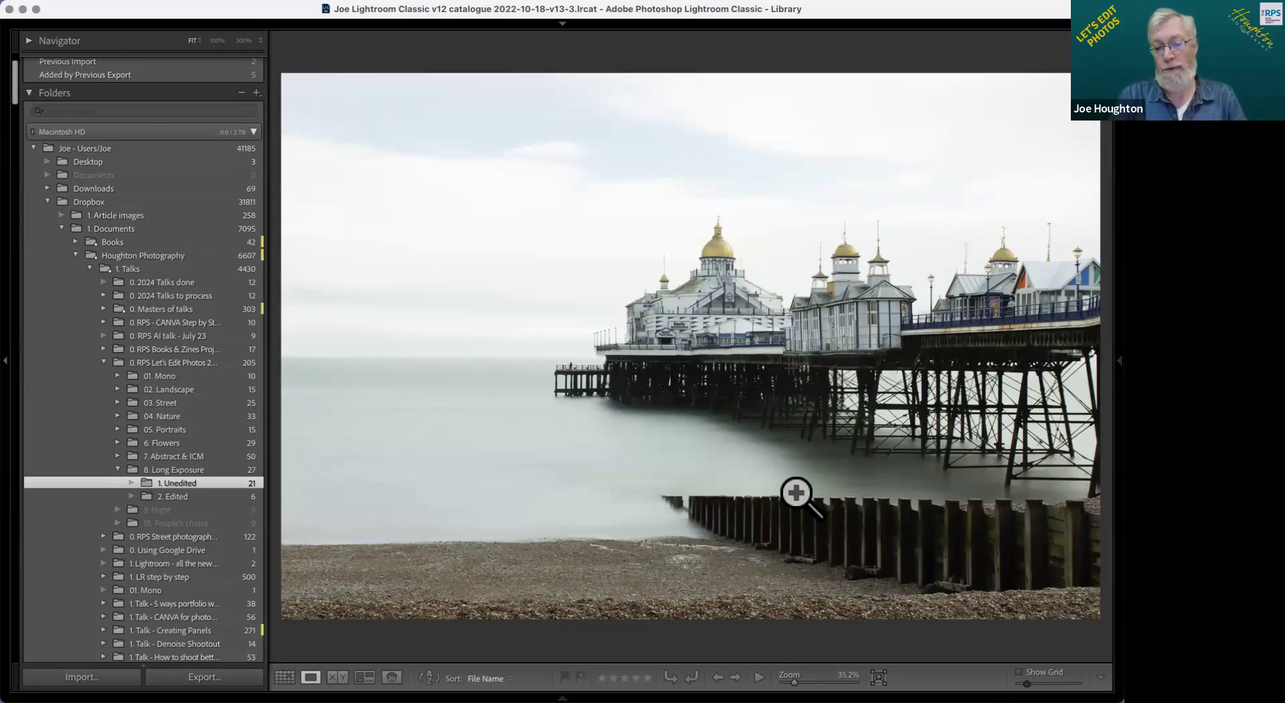
left_click_drag(1070, 564, 803, 488)
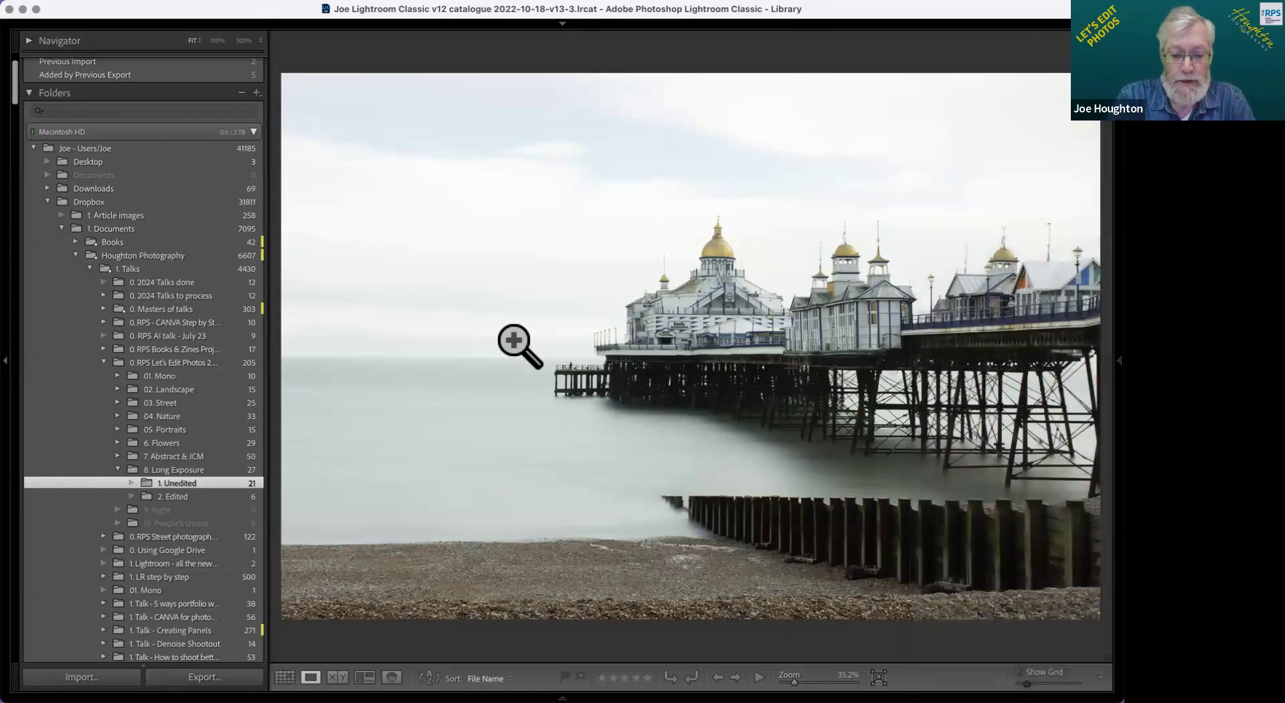
Step: Open the pier photo in Crop & Straighten and level it by tracing the sea horizon with the straighten tool
key("r")
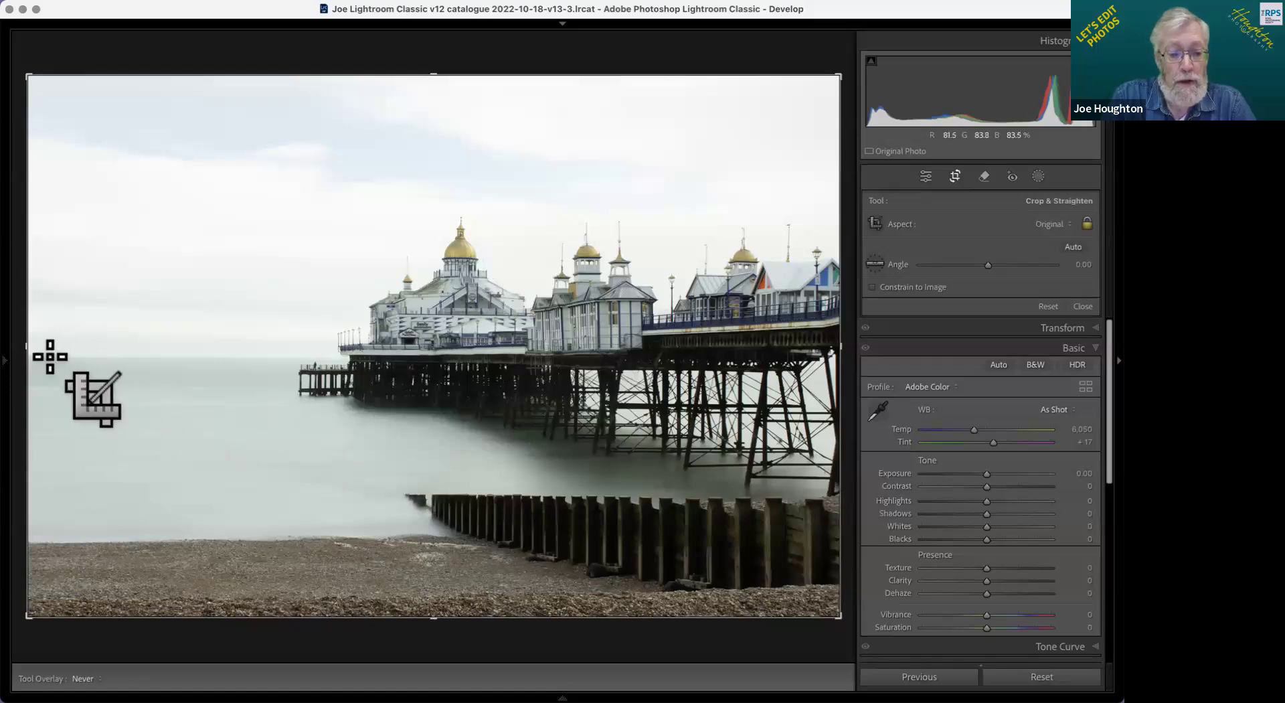
left_click(875, 264)
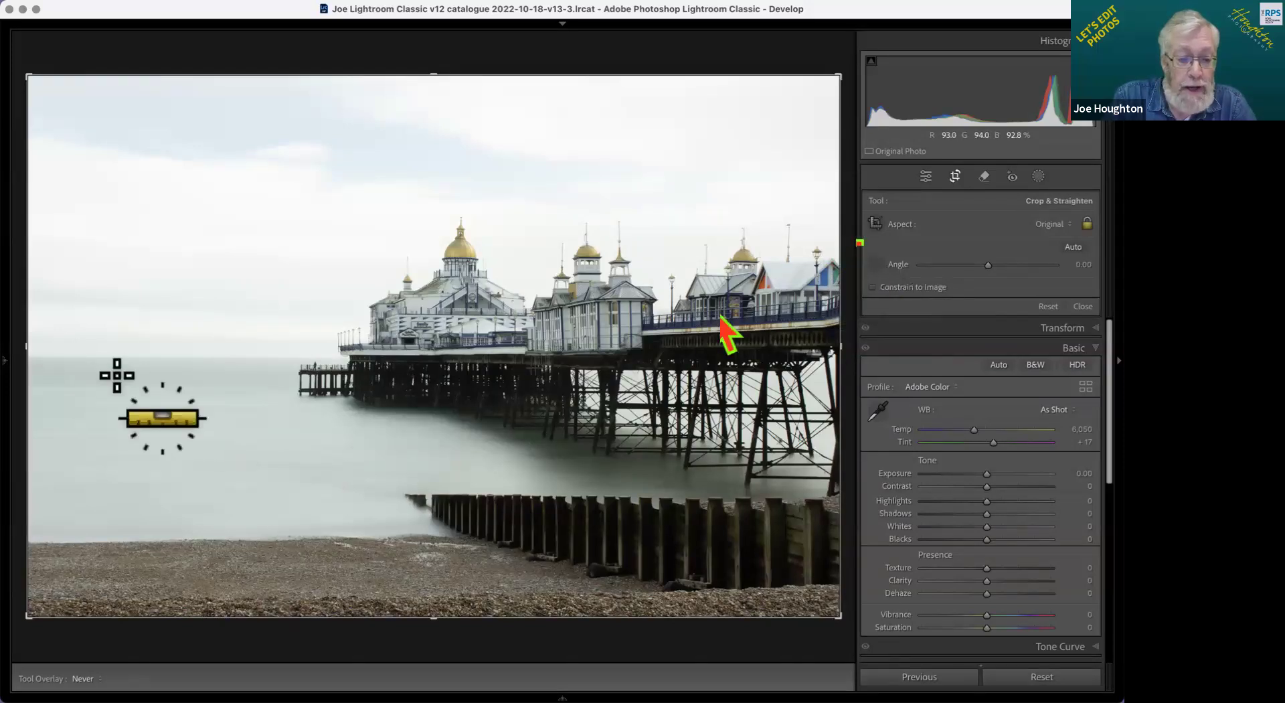
mouse_move(39, 356)
left_mouse_down()
mouse_move(765, 363)
mouse_move(753, 364)
left_mouse_up()
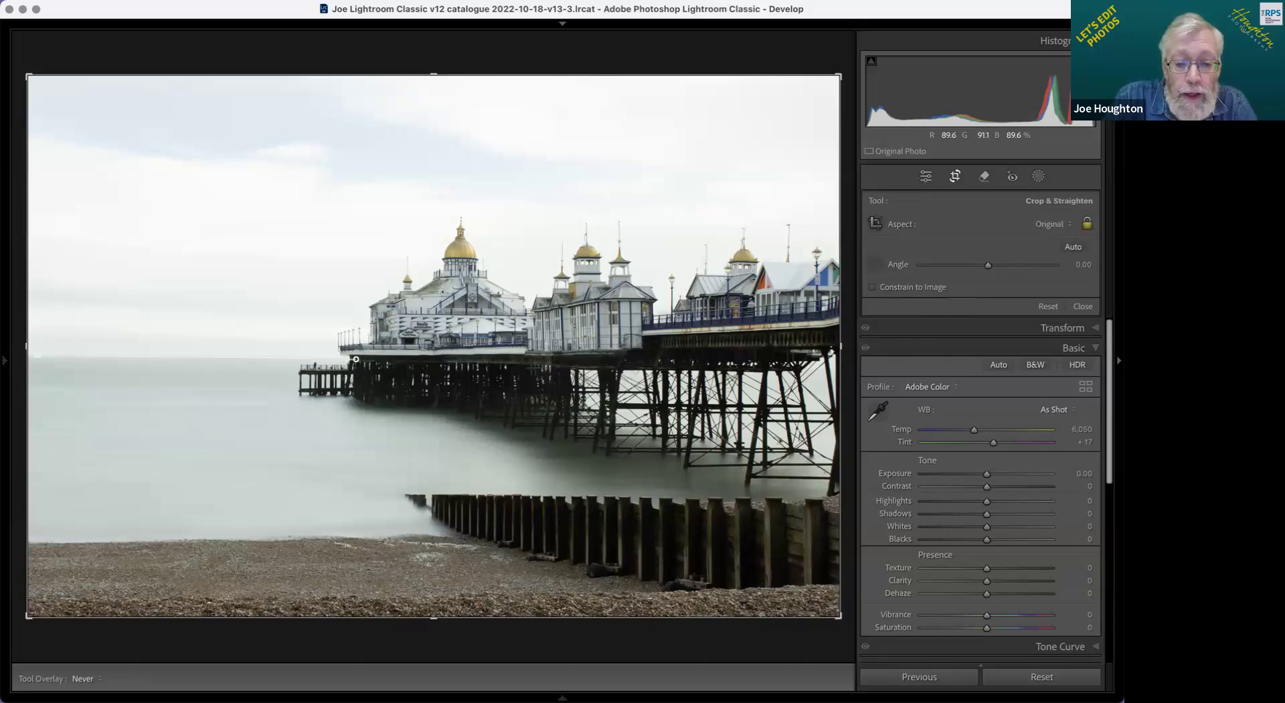
left_click_drag(356, 359, 355, 360)
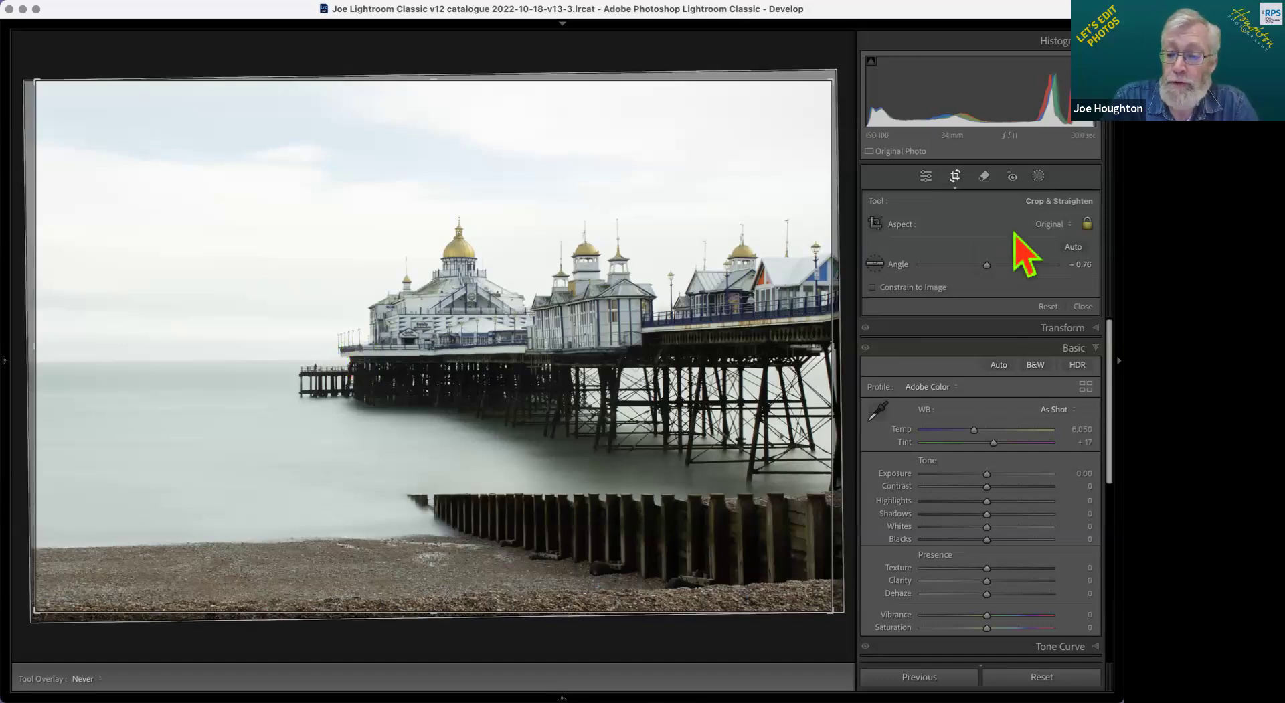
Step: Set the crop aspect to 16 x 9, reposition the pier photo inside the frame to include more beach, and apply the crop
left_click(1051, 225)
left_click(1031, 361)
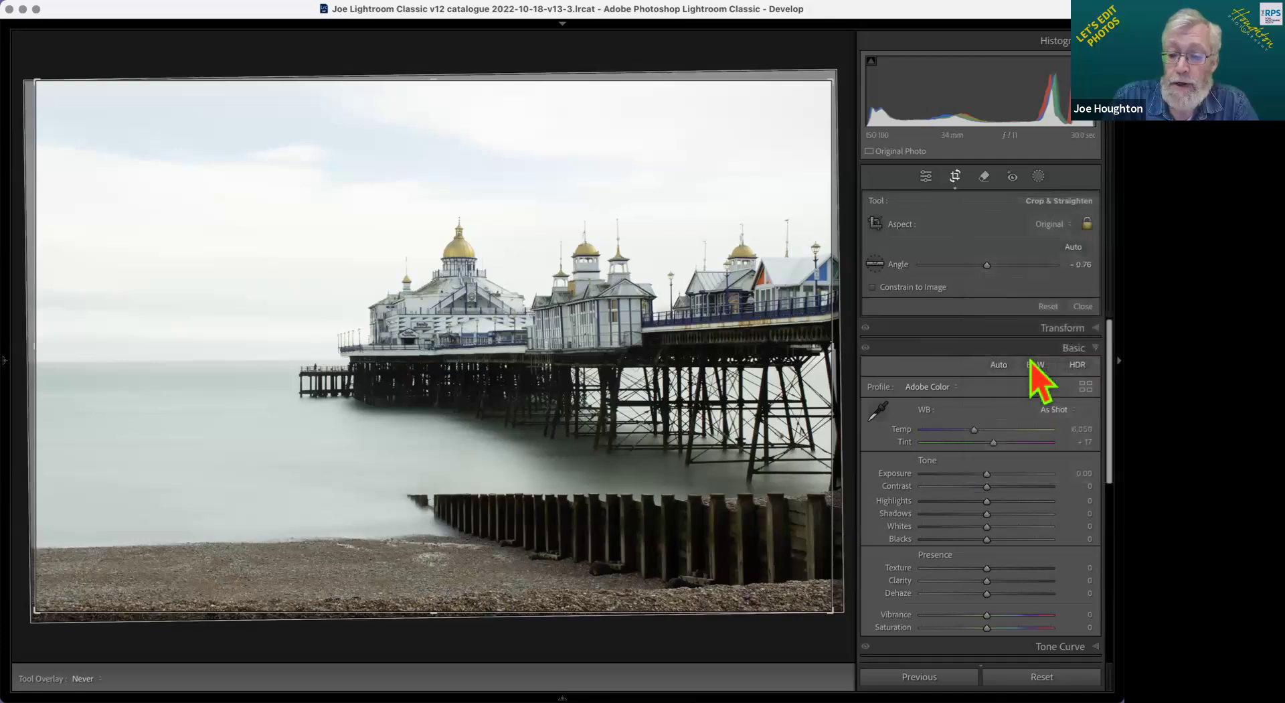
left_click_drag(690, 415, 656, 385)
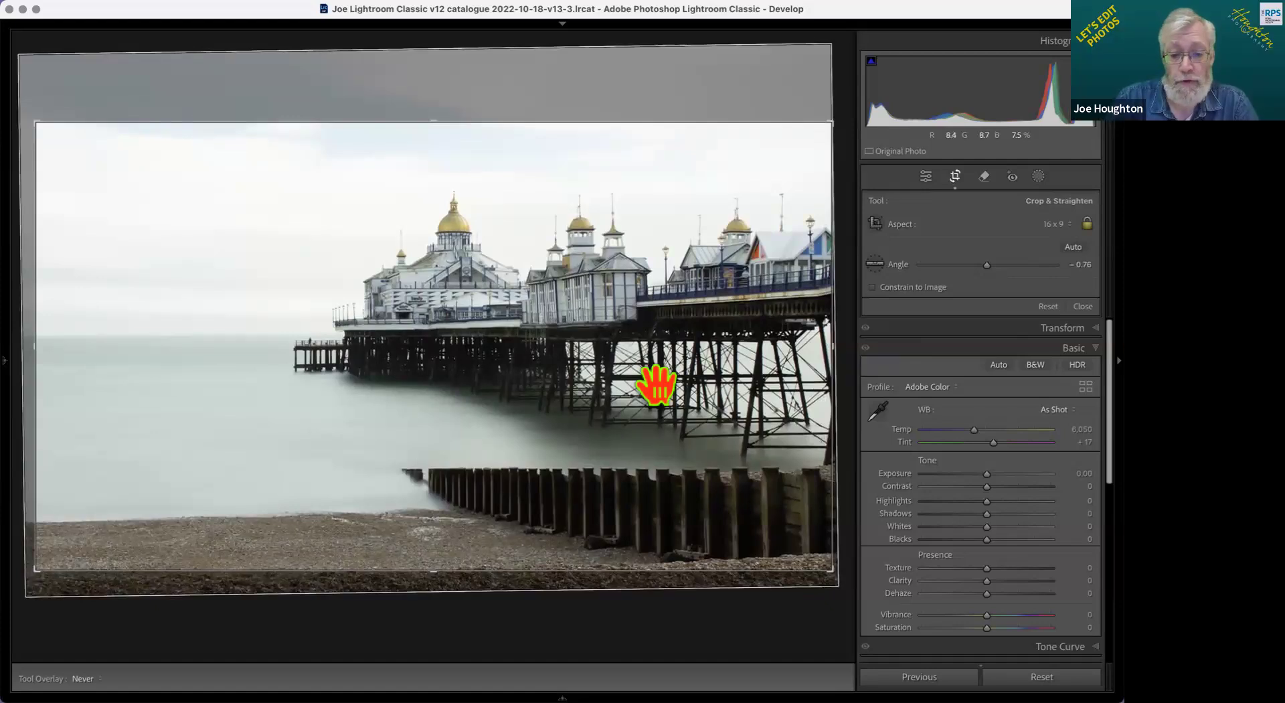
key("Return")
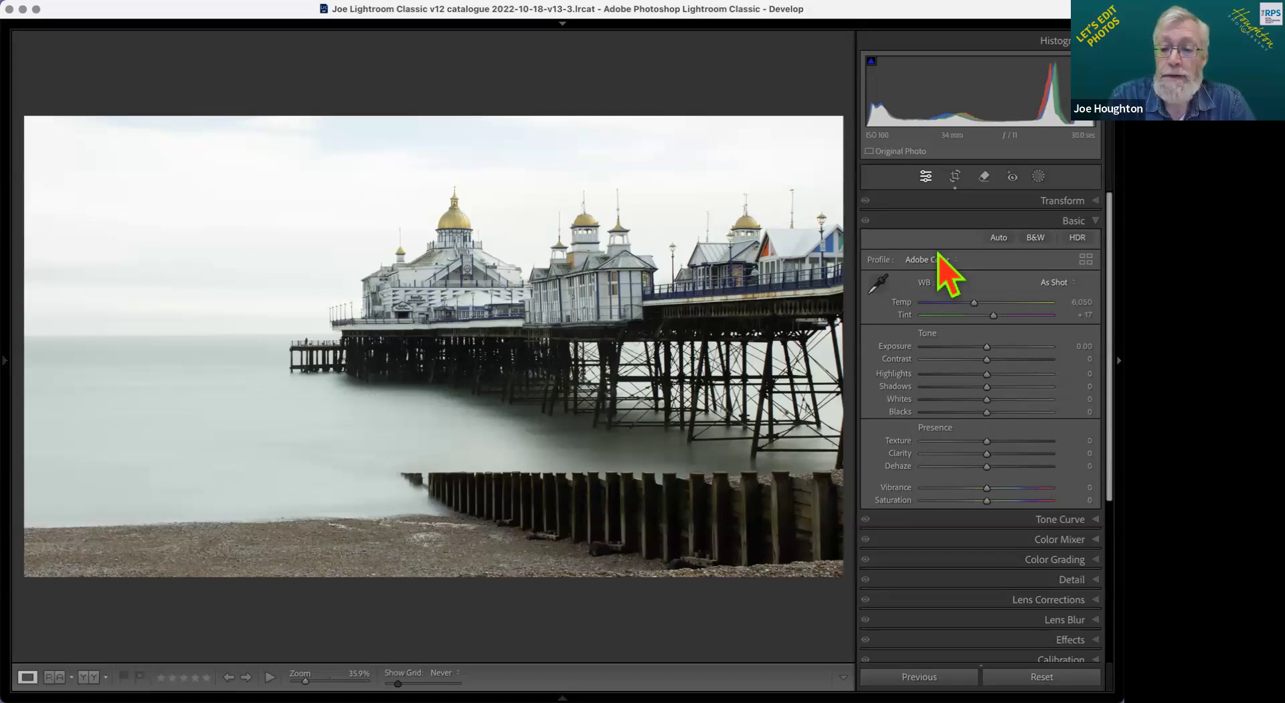
Step: Examine the pier photo for dust spots using the Remove tool's Visualize Spots view at low and high thresholds, and close the tool
left_click(984, 176)
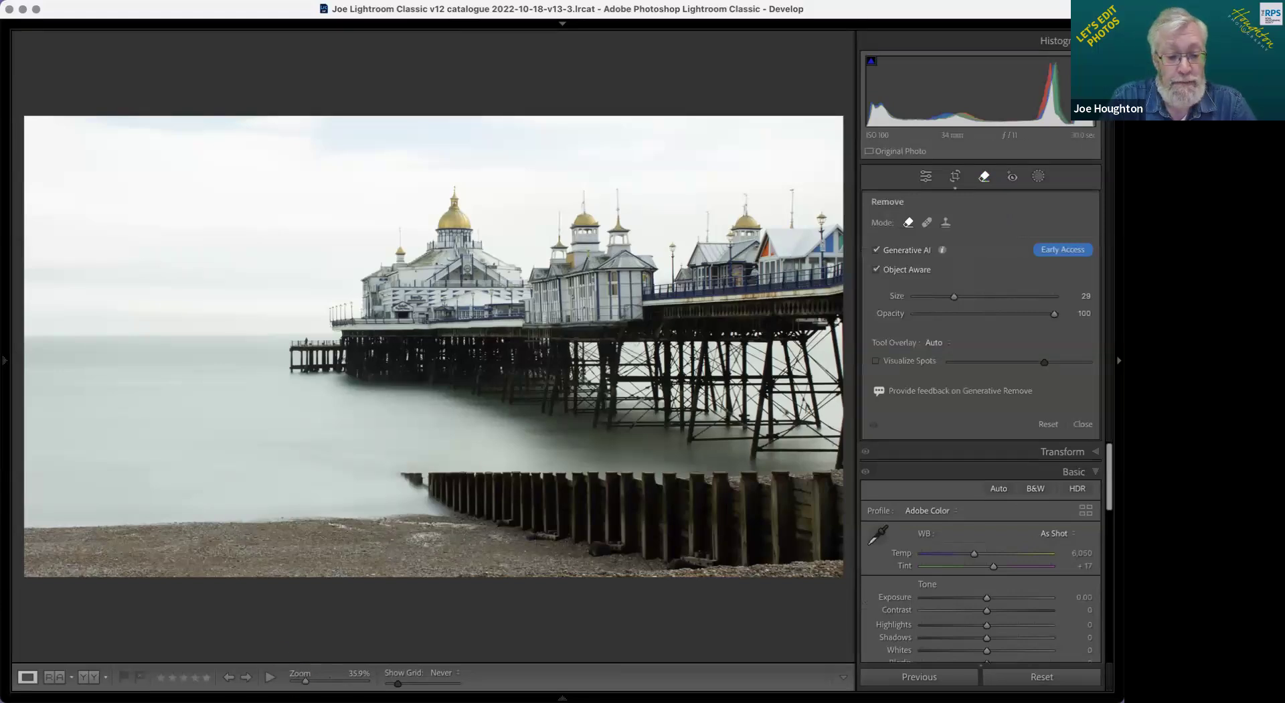
key("F6")
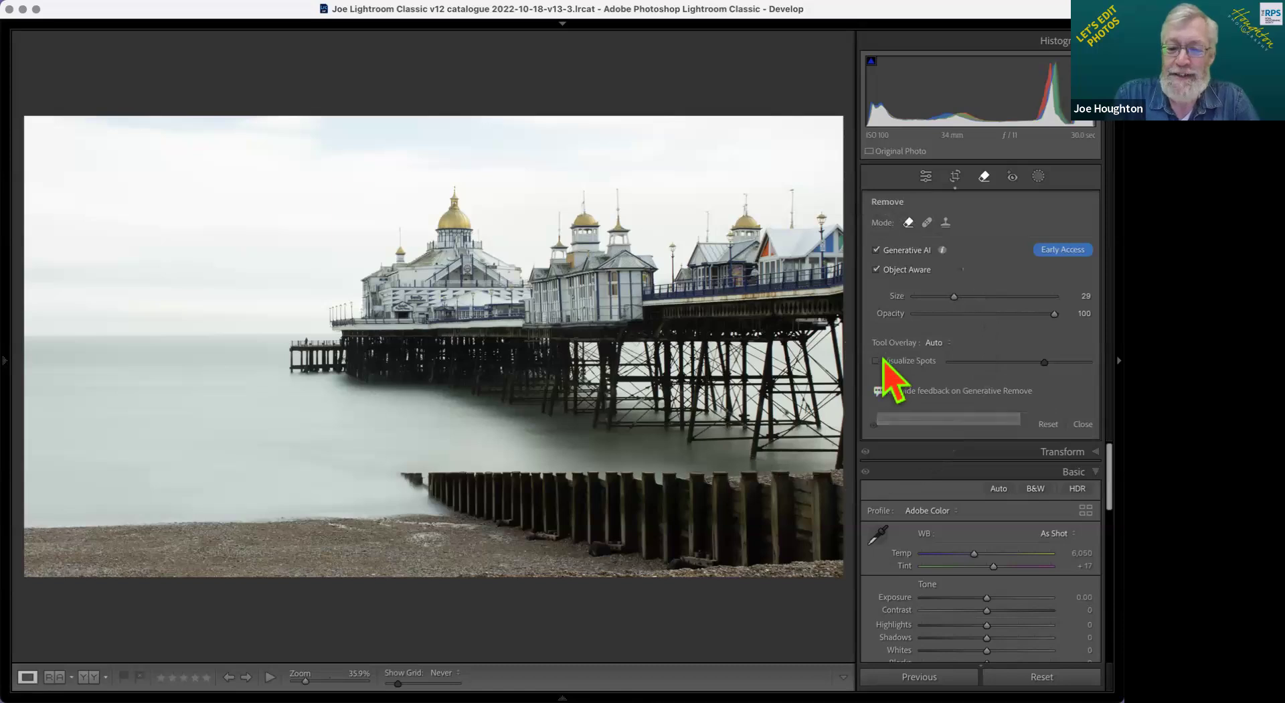
left_click(877, 362)
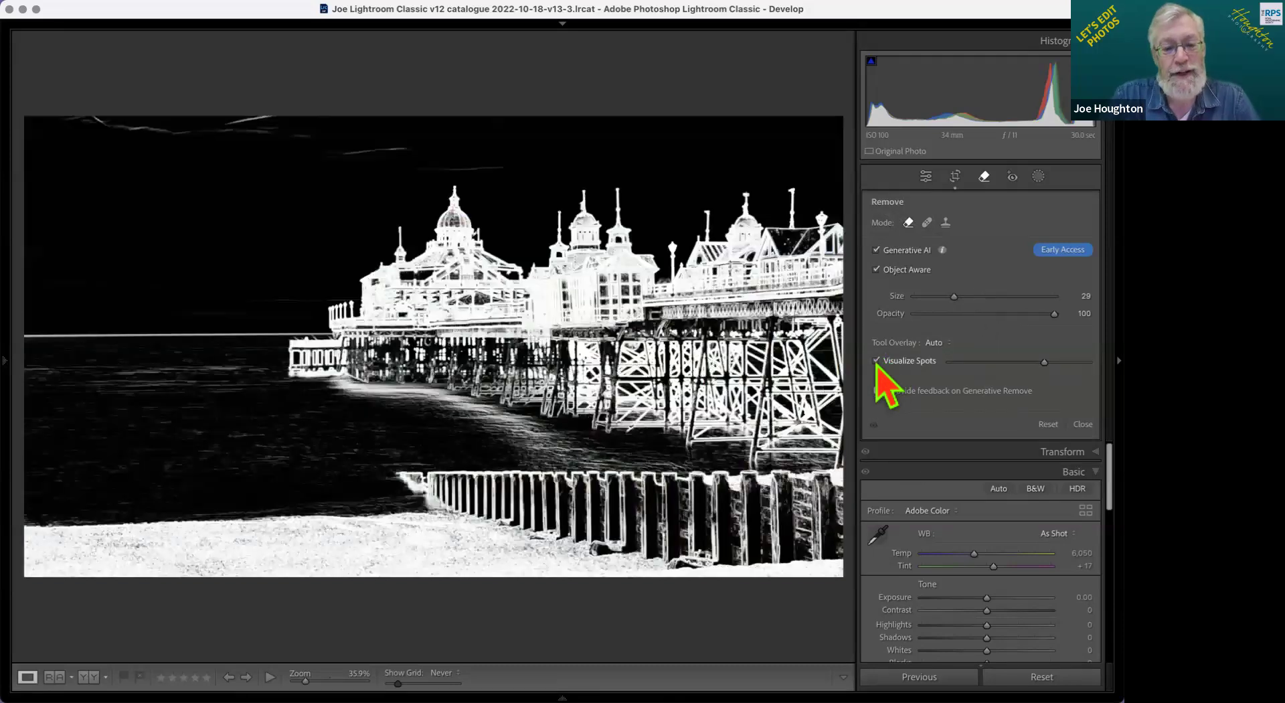
left_click(877, 362)
left_click(877, 361)
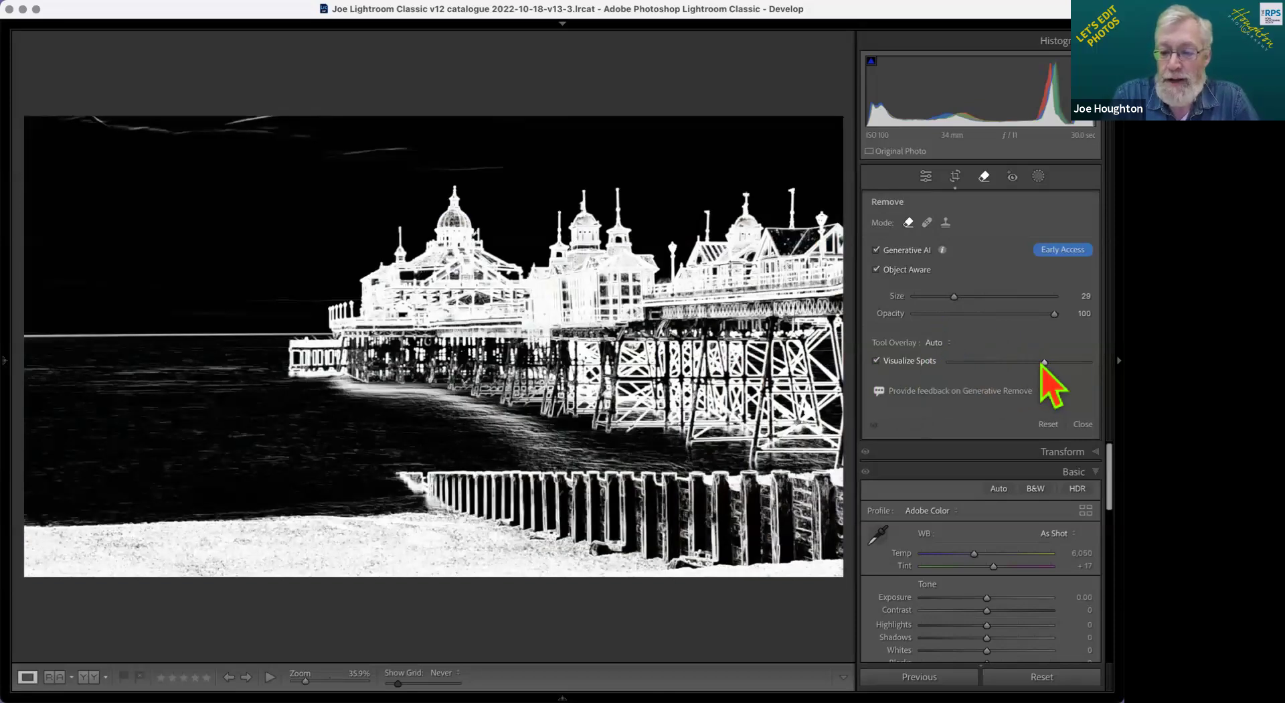
left_click_drag(1043, 363, 942, 364)
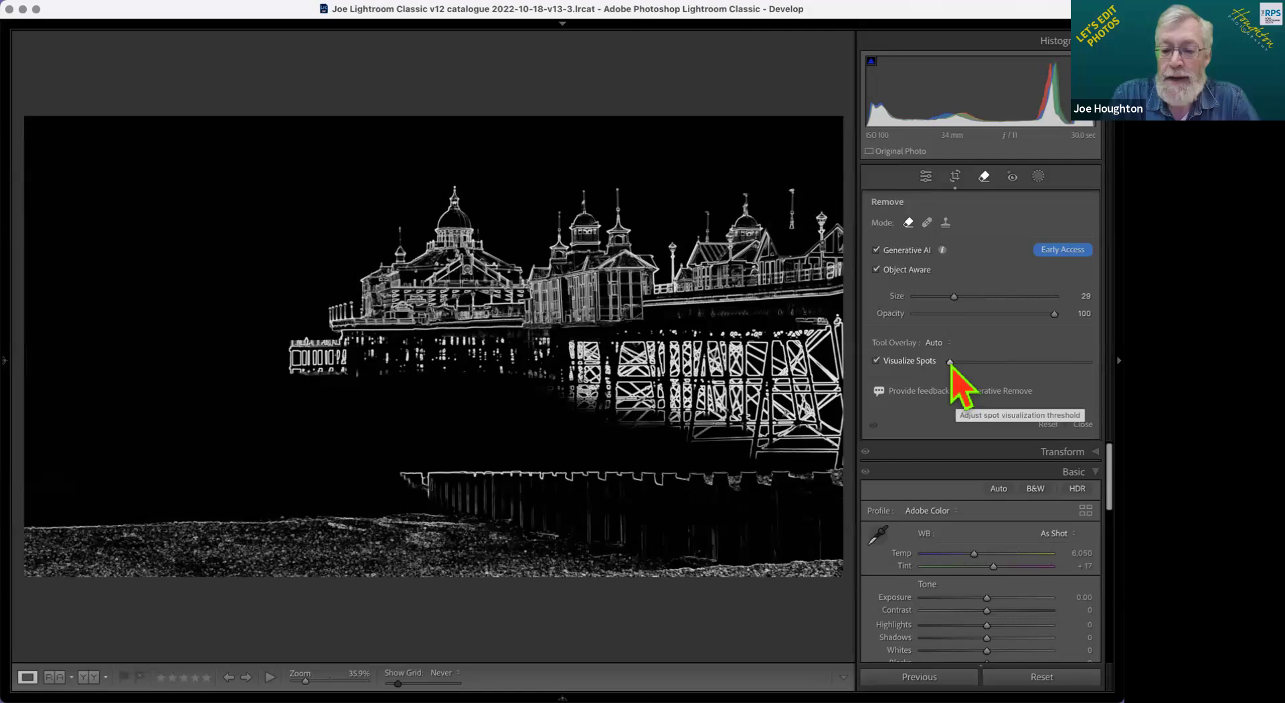
left_click_drag(951, 365, 1049, 367)
left_click_drag(1050, 371, 1067, 373)
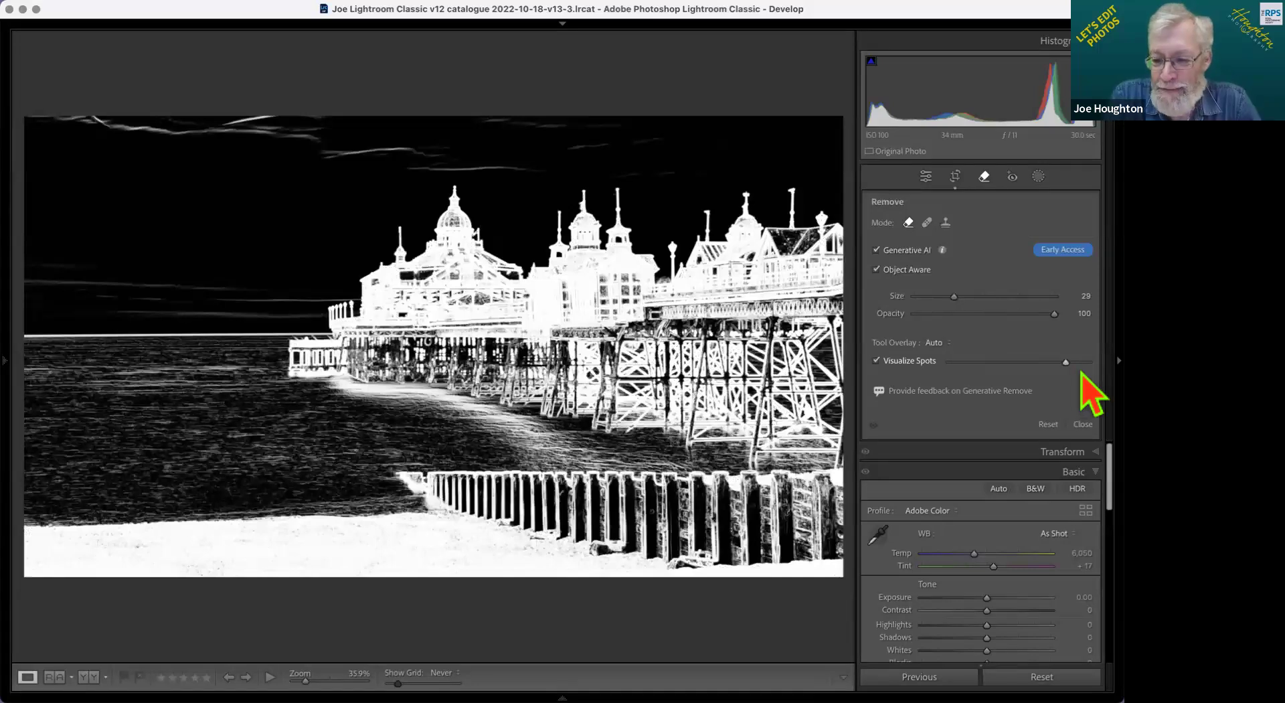
left_click_drag(1066, 362, 1082, 363)
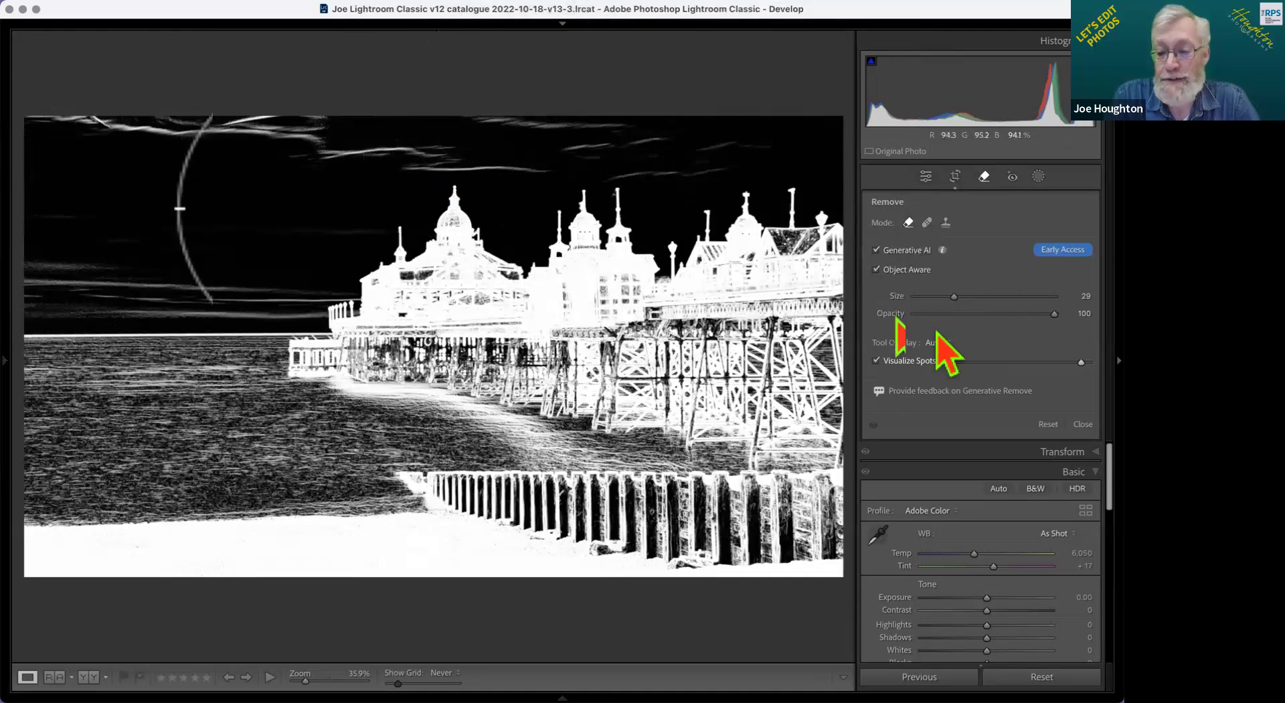
left_click(877, 361)
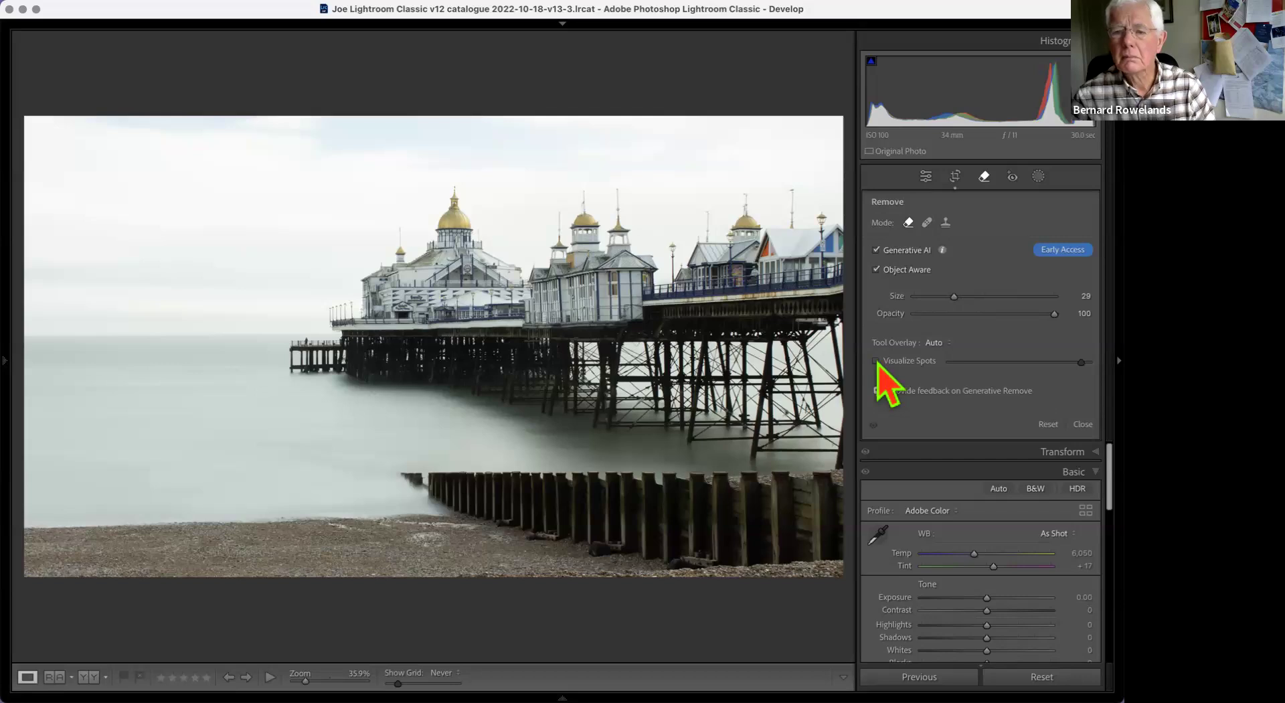
left_click(982, 178)
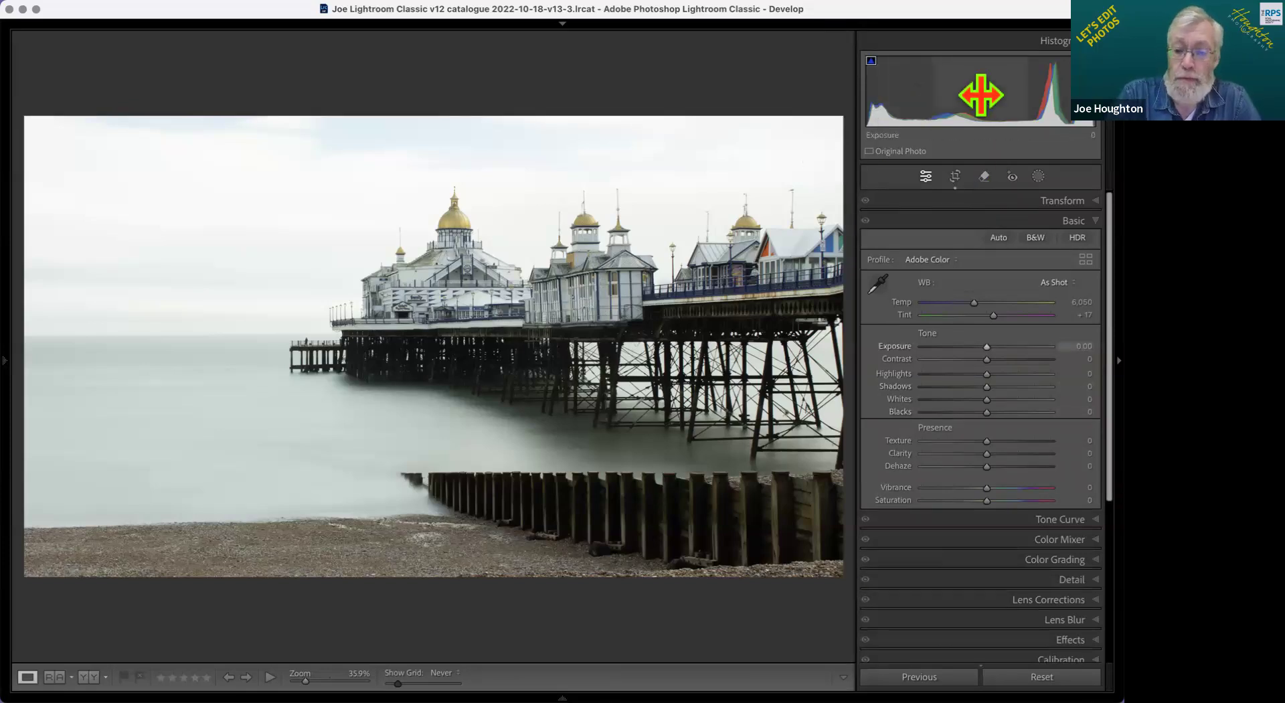
Step: Turn off the shadow clipping indicator and set the whole photo's Exposure to +0.10 and Blacks to +1
left_click(871, 61)
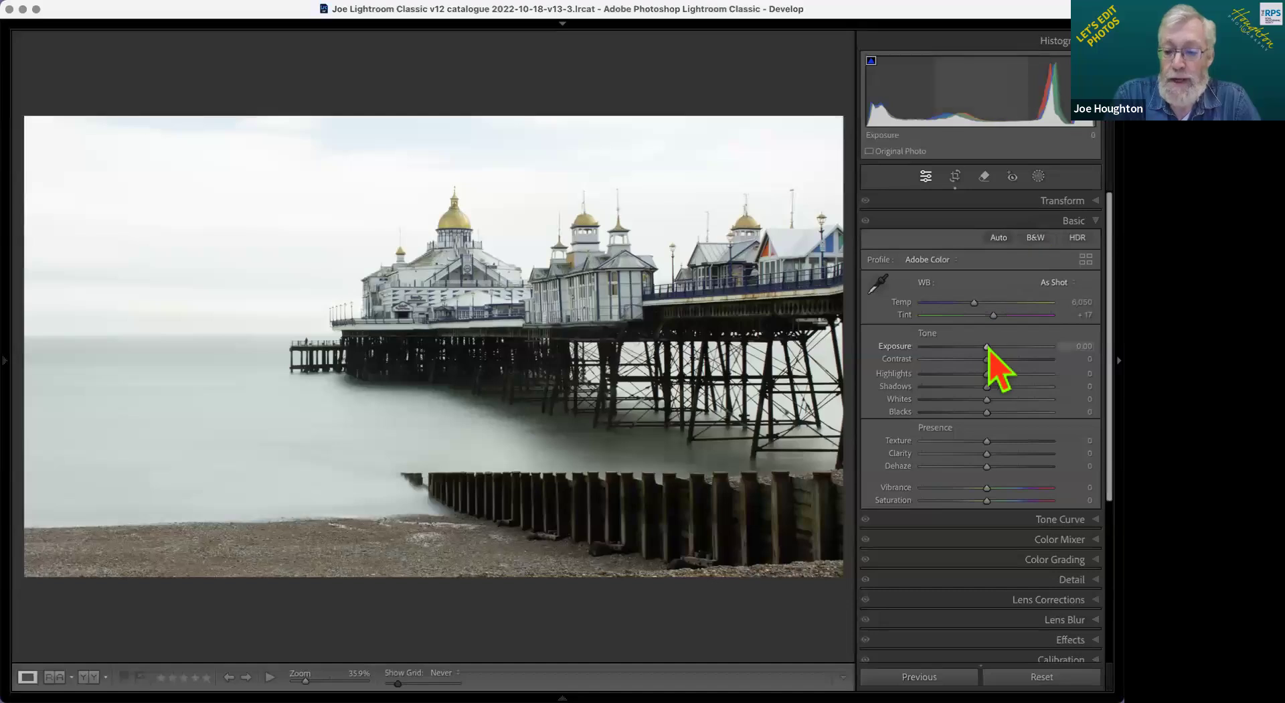
mouse_move(988, 346)
left_mouse_down()
mouse_move(1013, 348)
mouse_move(988, 350)
left_mouse_up()
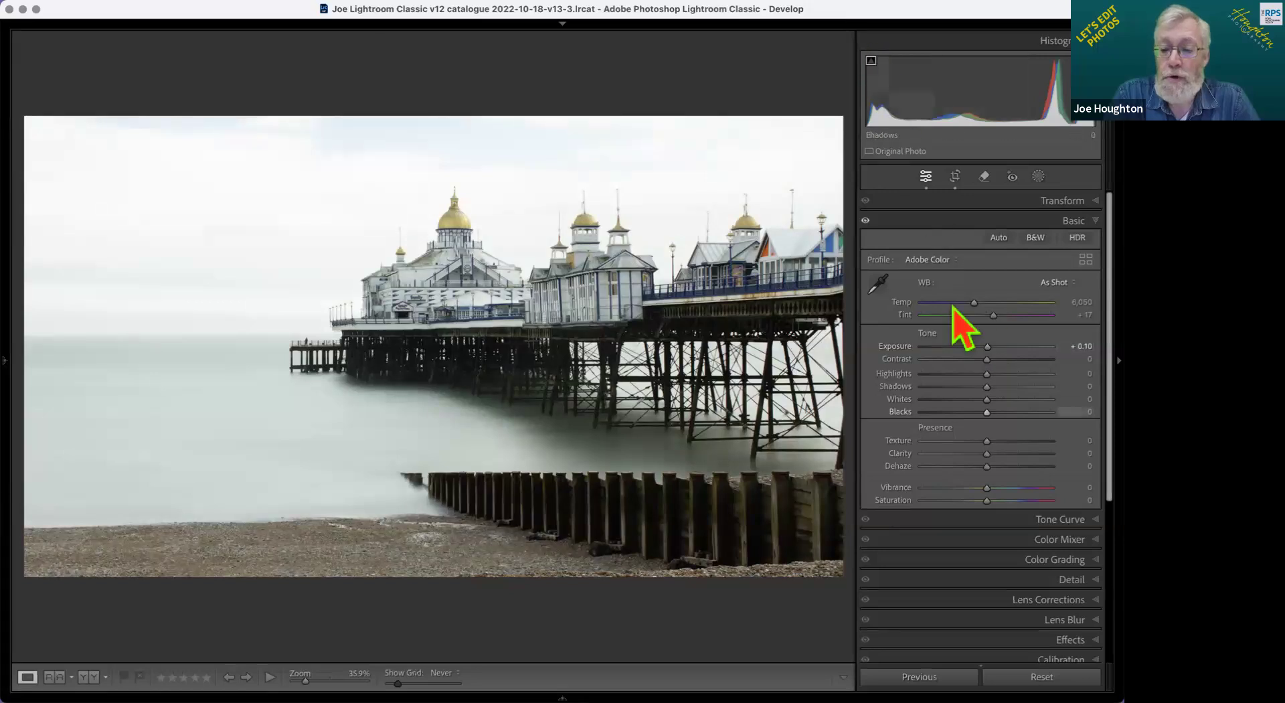
mouse_move(987, 412)
left_mouse_down()
mouse_move(954, 412)
mouse_move(987, 412)
left_mouse_up()
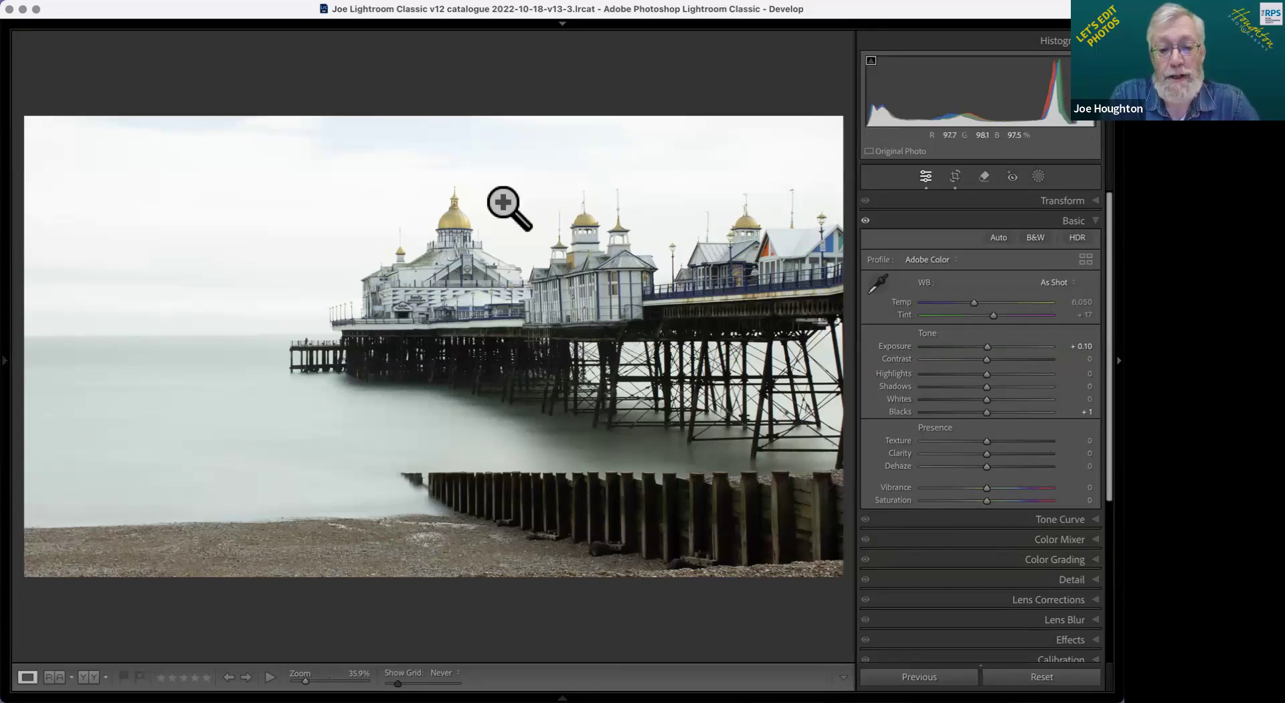
Step: Create a Select Sky mask on the pier photo, show its colour overlay and expand the mask to list its components
left_click(1039, 177)
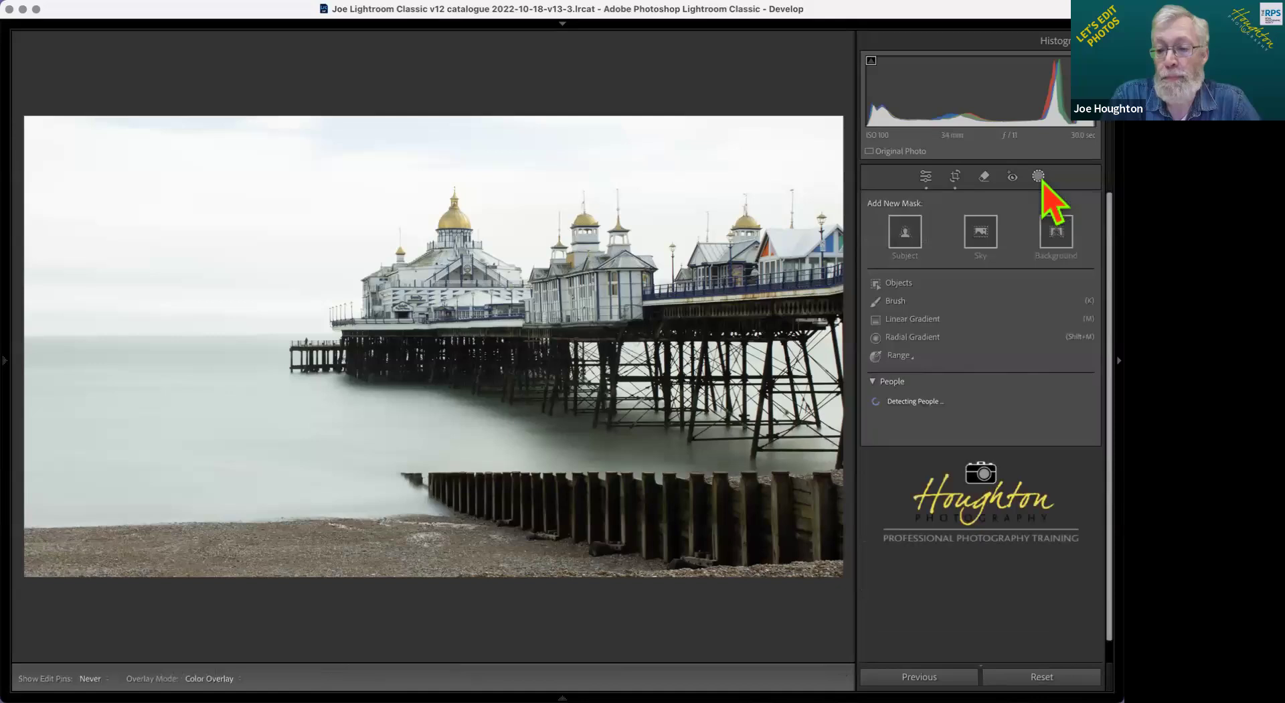
left_click(983, 239)
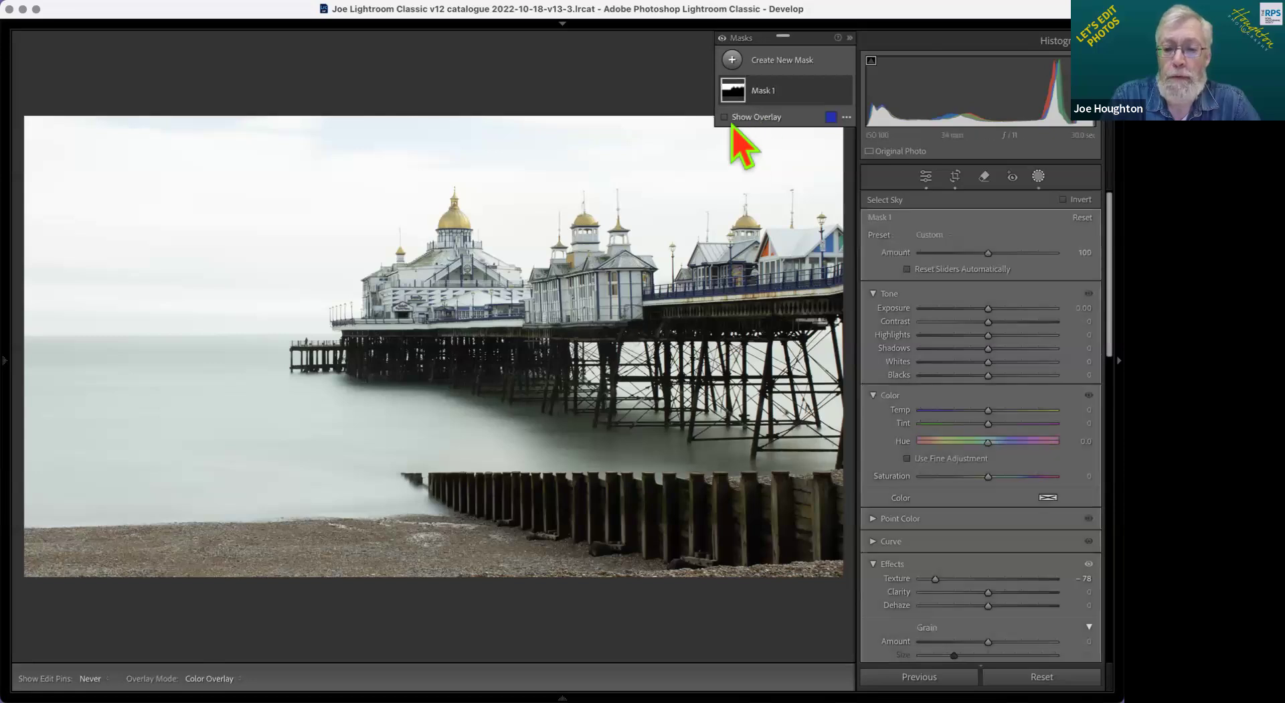
left_click(724, 117)
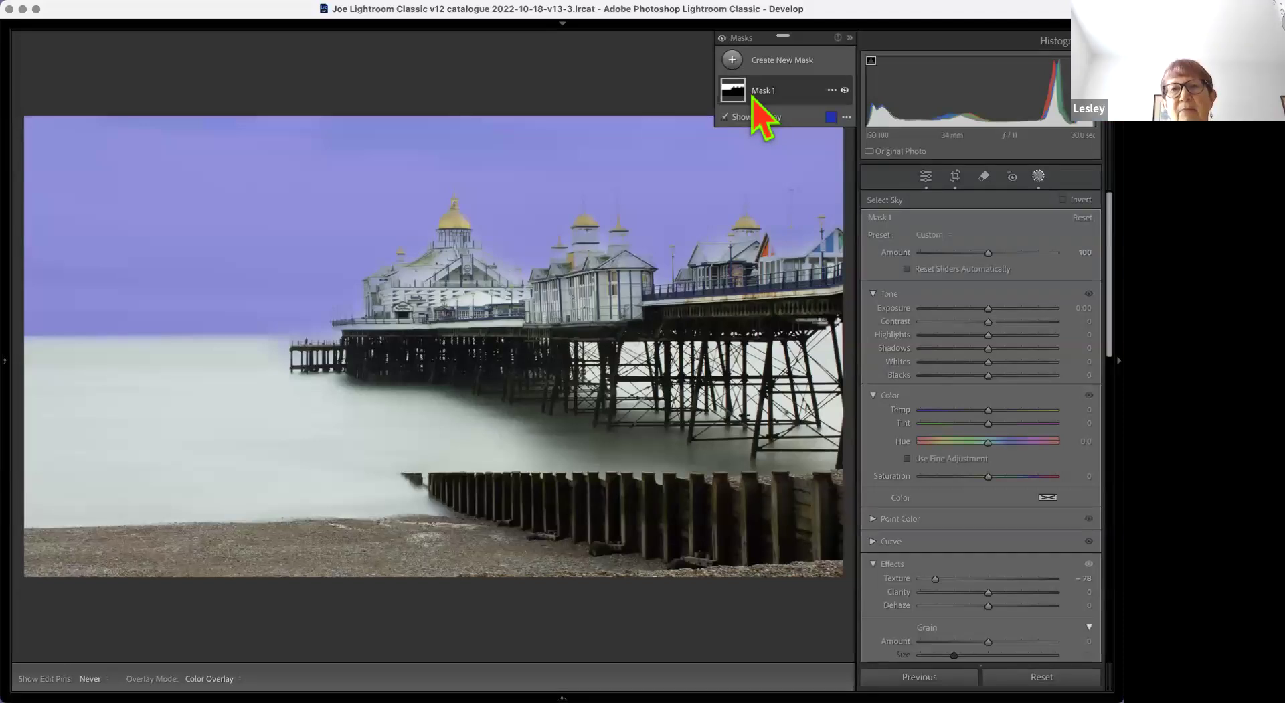
left_click(812, 99)
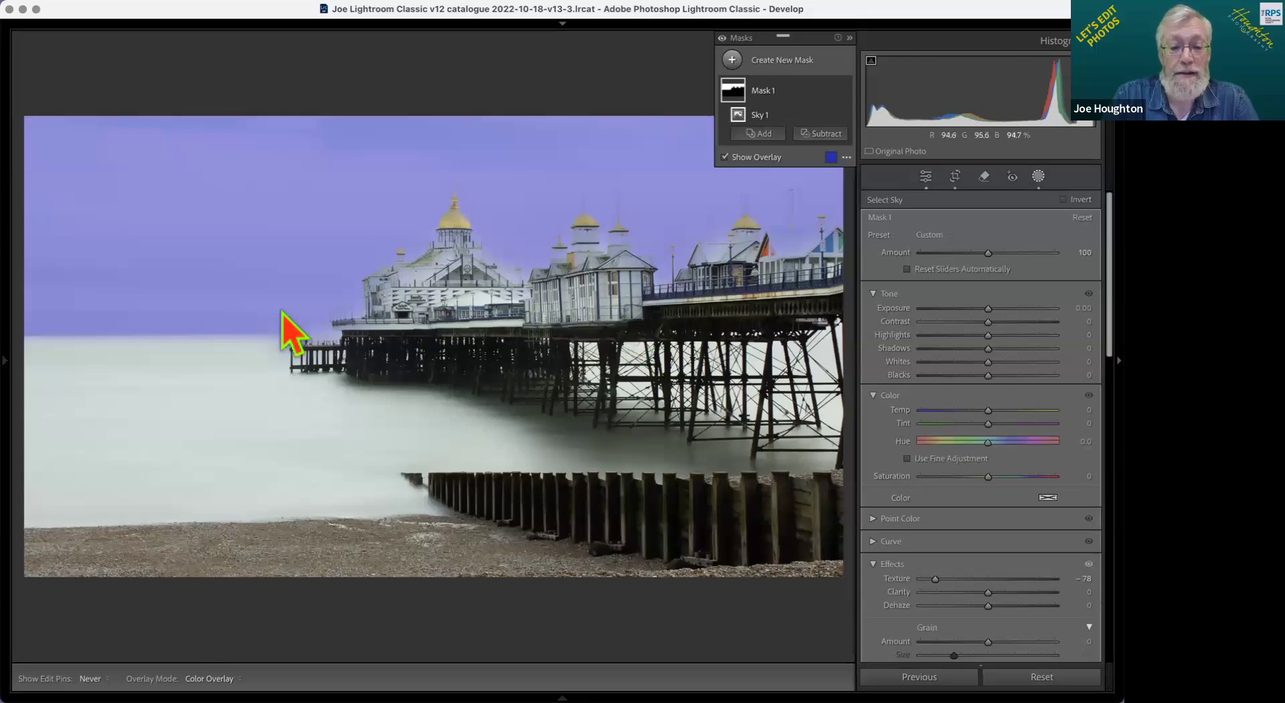
Step: Raise the blue mask overlay's opacity to about maximum and close the overlay colour settings
left_click(831, 158)
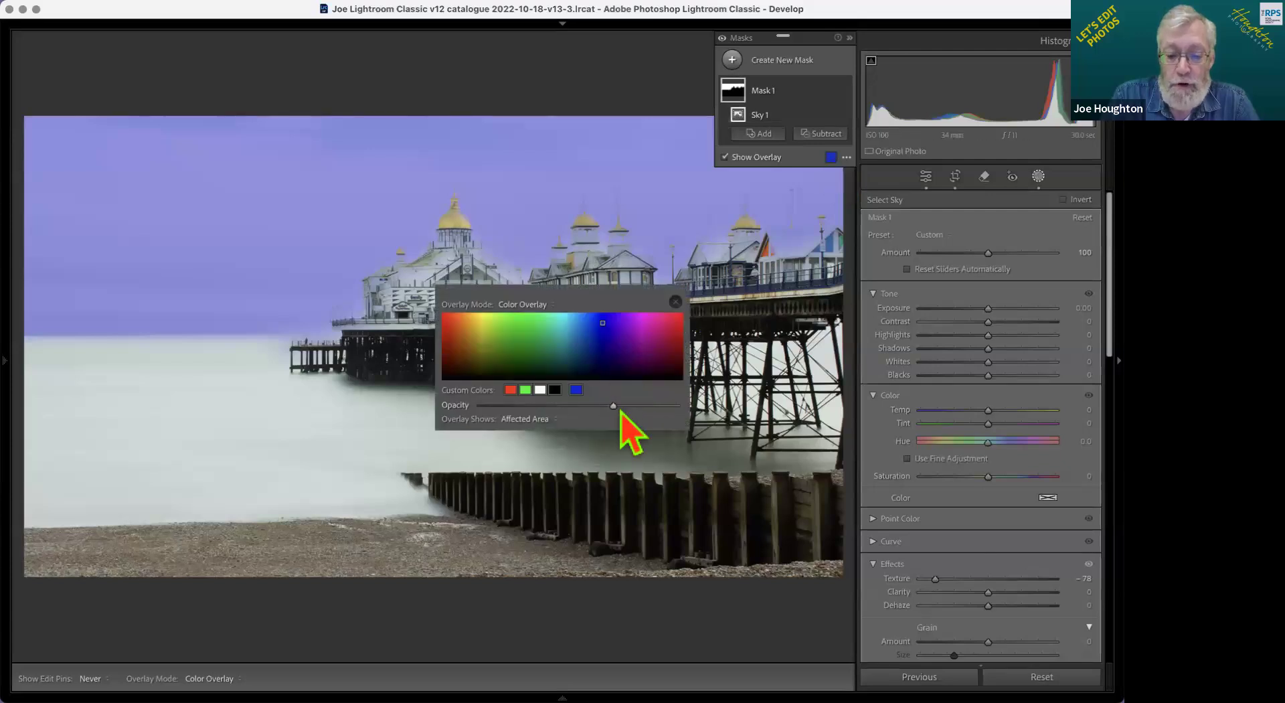
left_click_drag(615, 408, 674, 406)
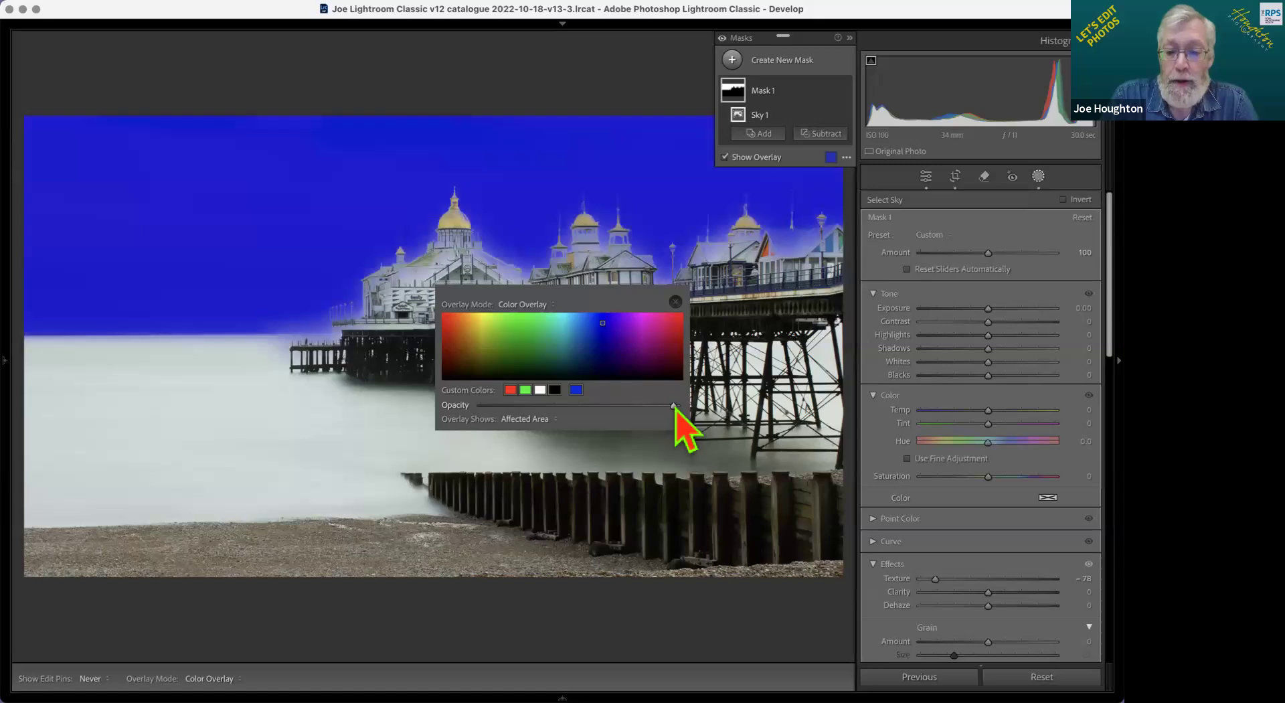
left_click(676, 302)
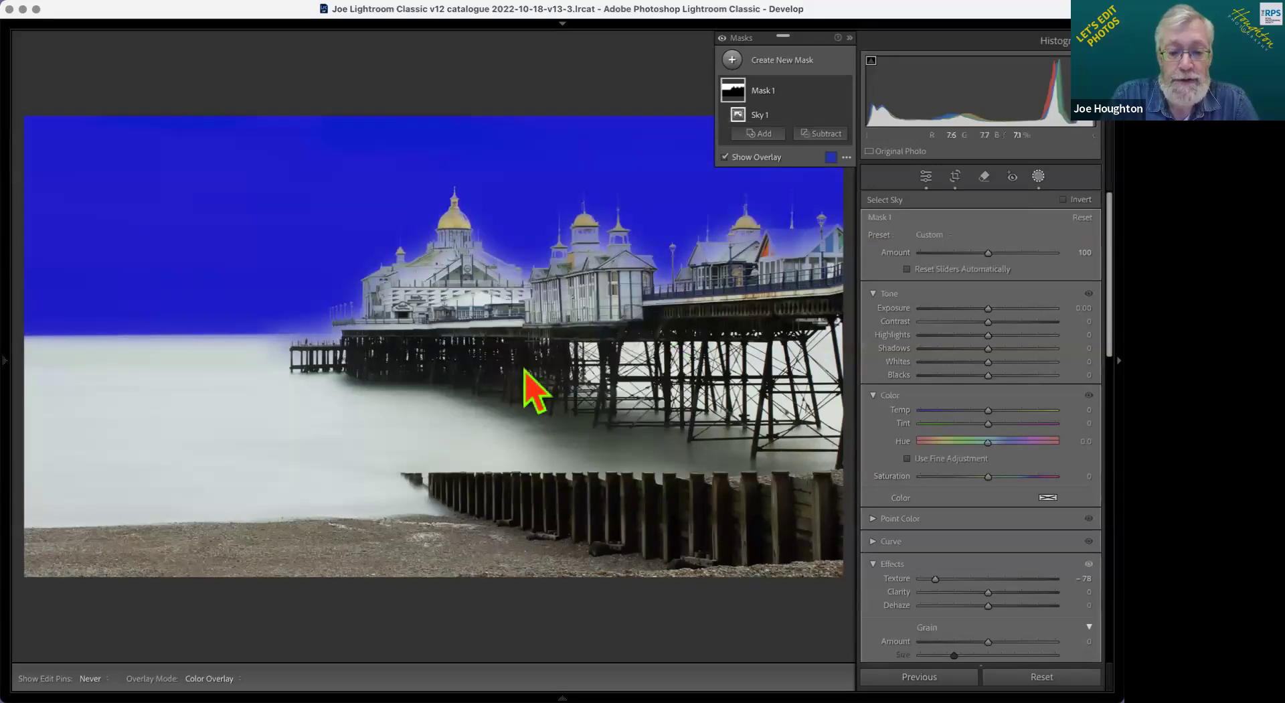
Step: Subtract the automatically selected subject from the sky mask to exclude the pier buildings, and hide the mask overlay
left_click(824, 134)
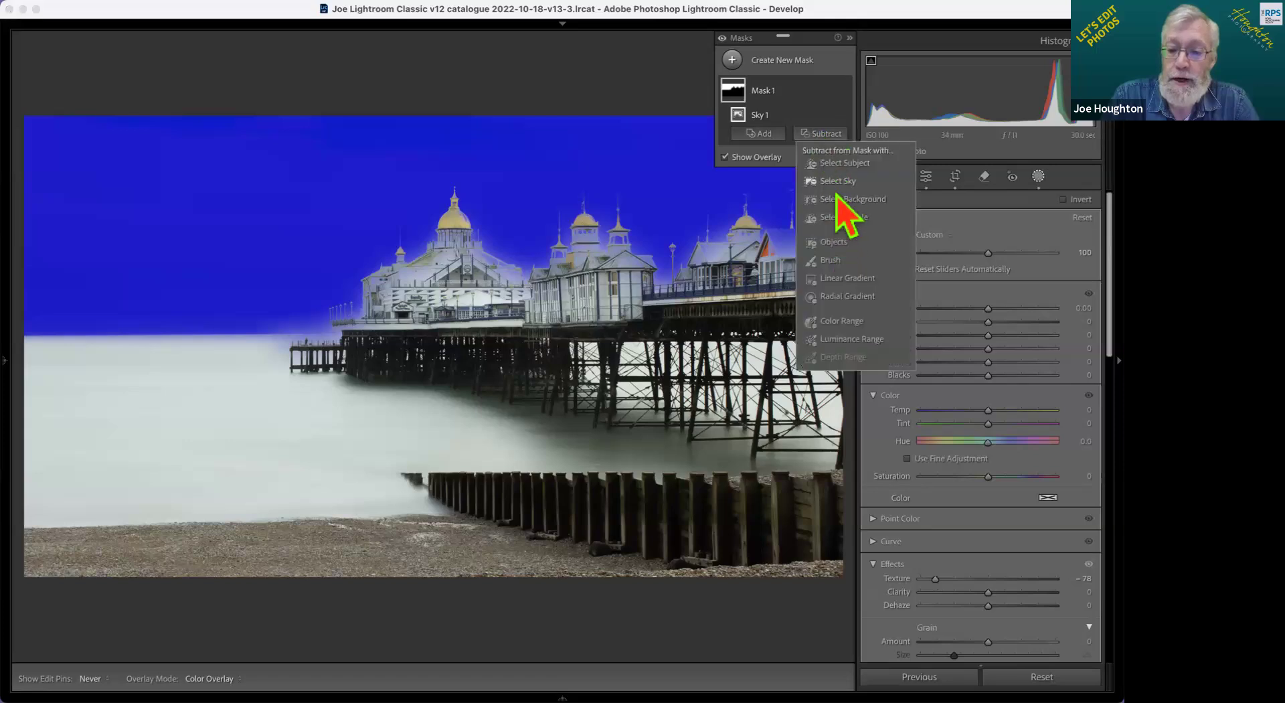
left_click(838, 164)
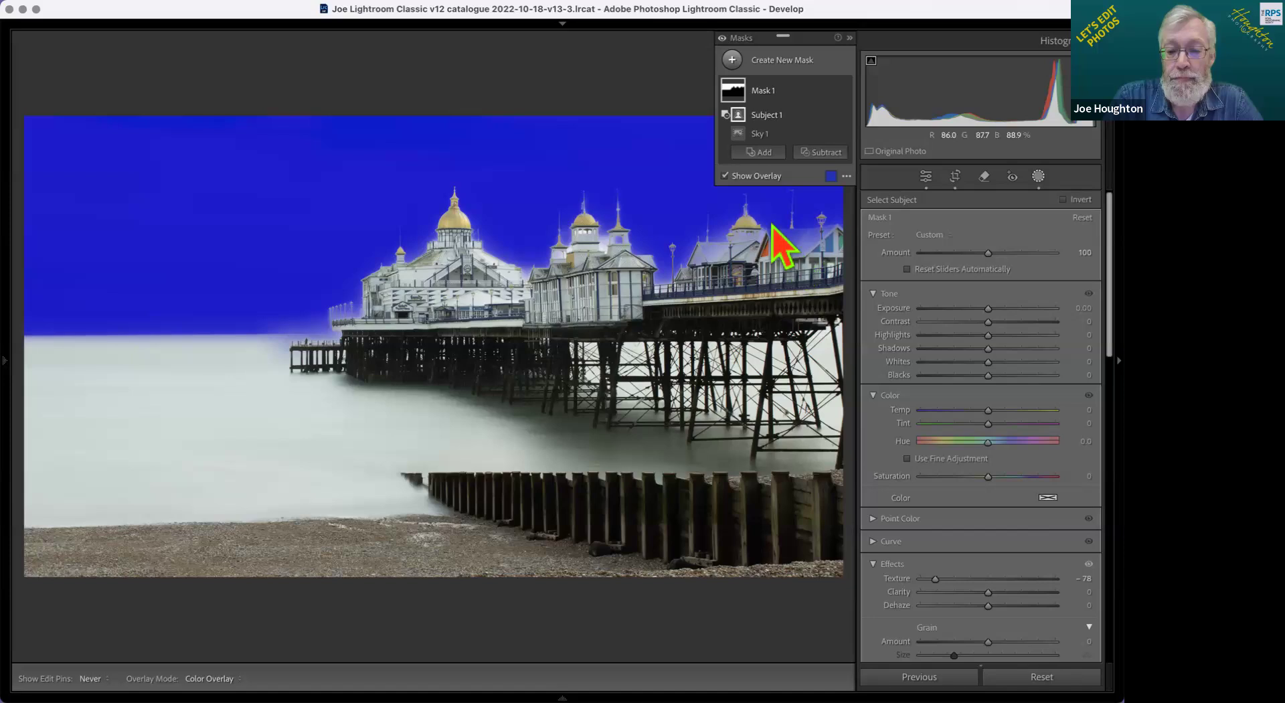
left_click(725, 177)
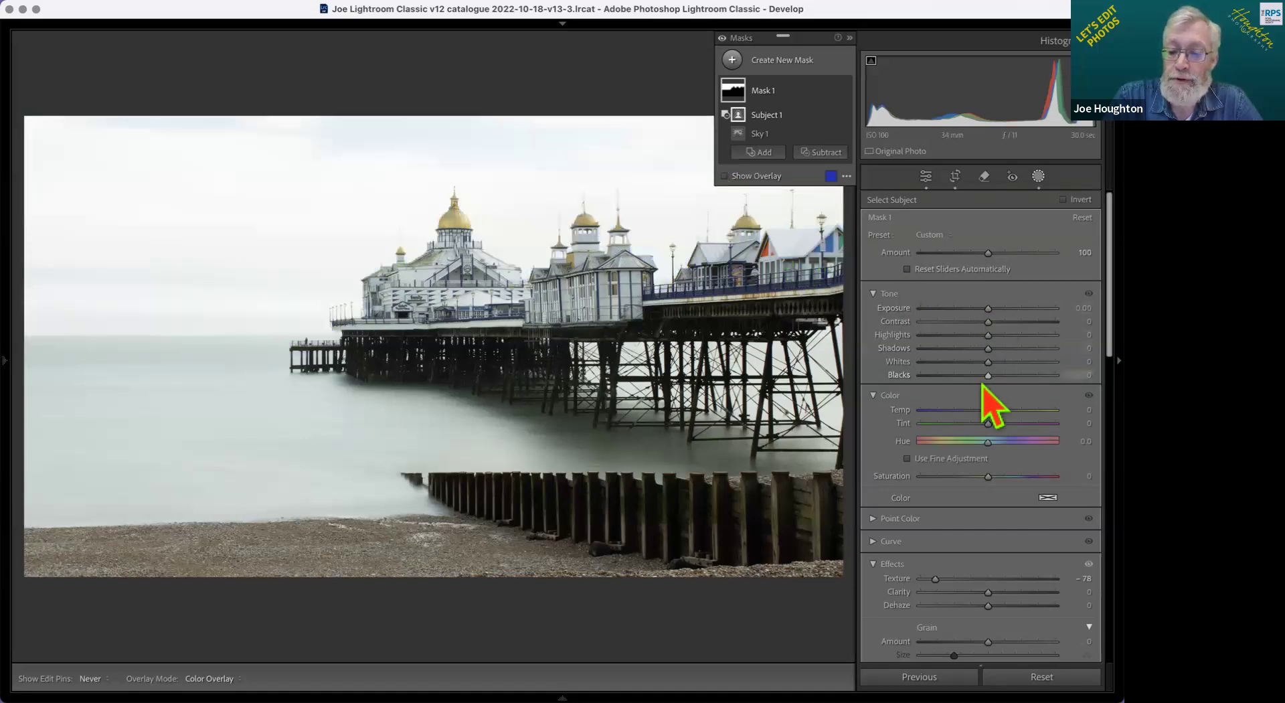
Step: Set the sky mask's Dehaze to 37 and reset its Texture to 0
scroll(983, 472, "down", 2)
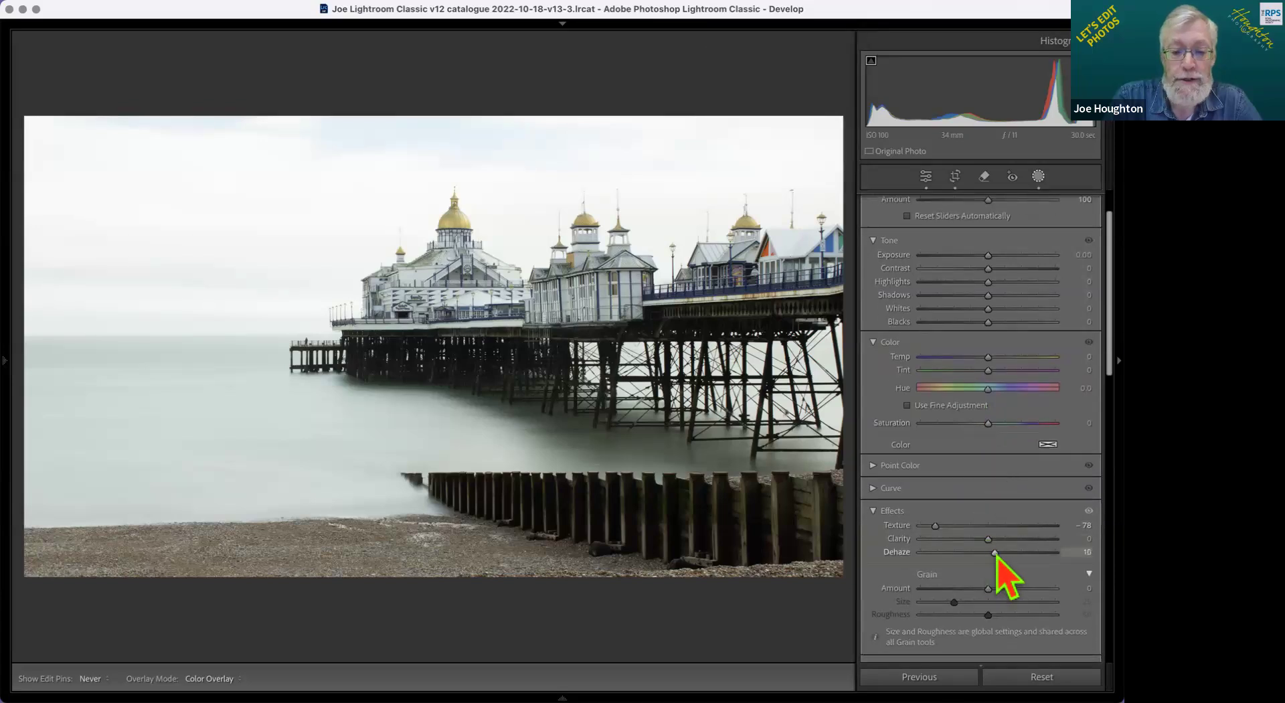
left_click_drag(996, 555, 1018, 555)
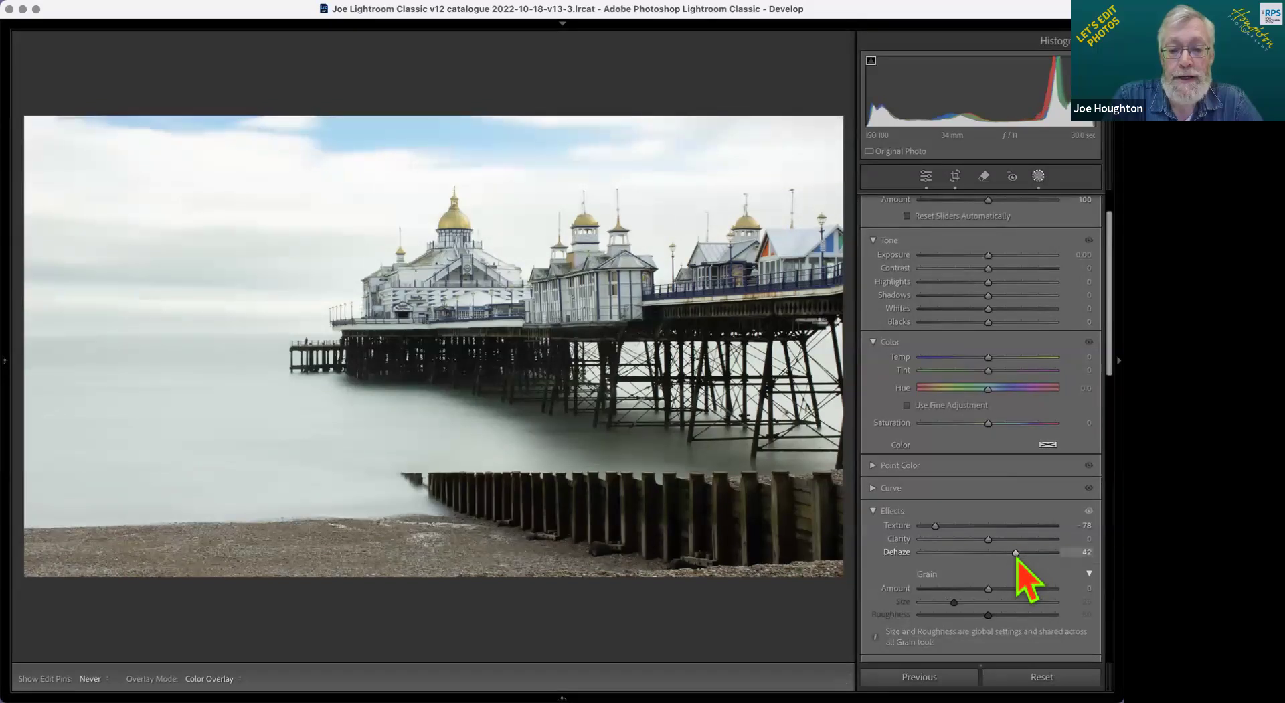
left_click_drag(1016, 553, 1014, 558)
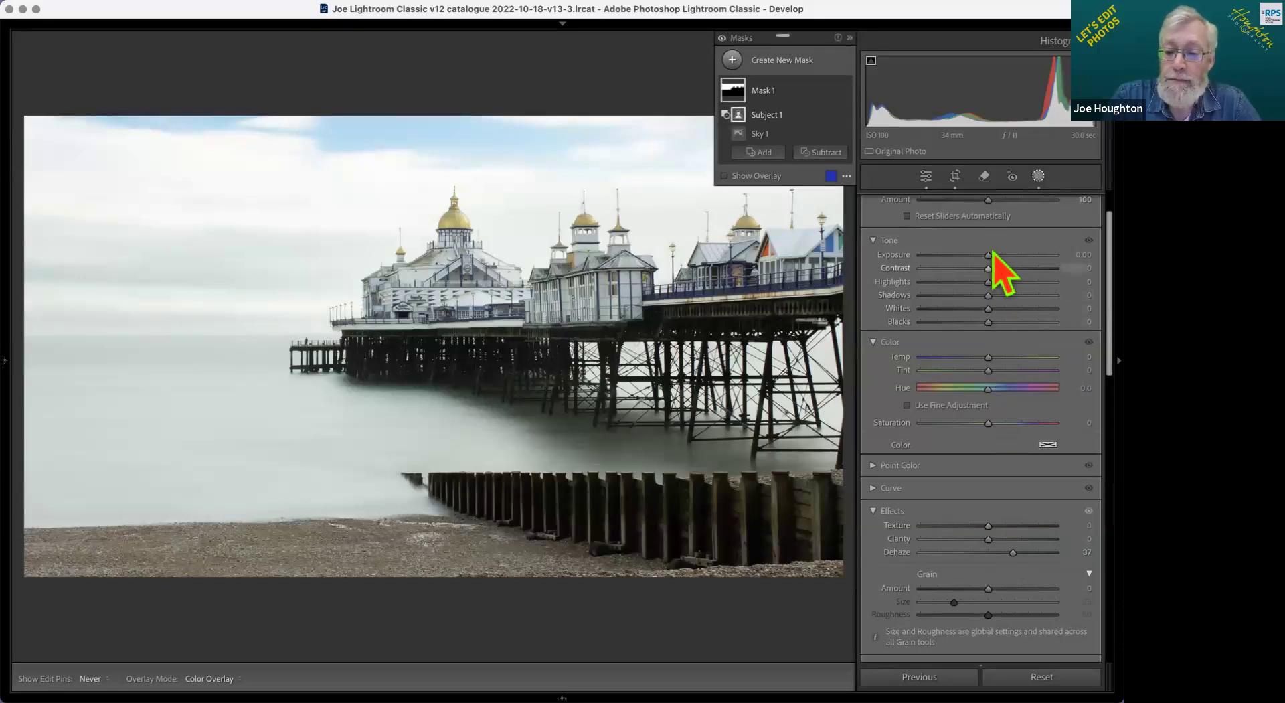
Step: Darken the masked sky by setting its Exposure to -0.58 and Blacks to -1
left_click_drag(988, 257, 975, 259)
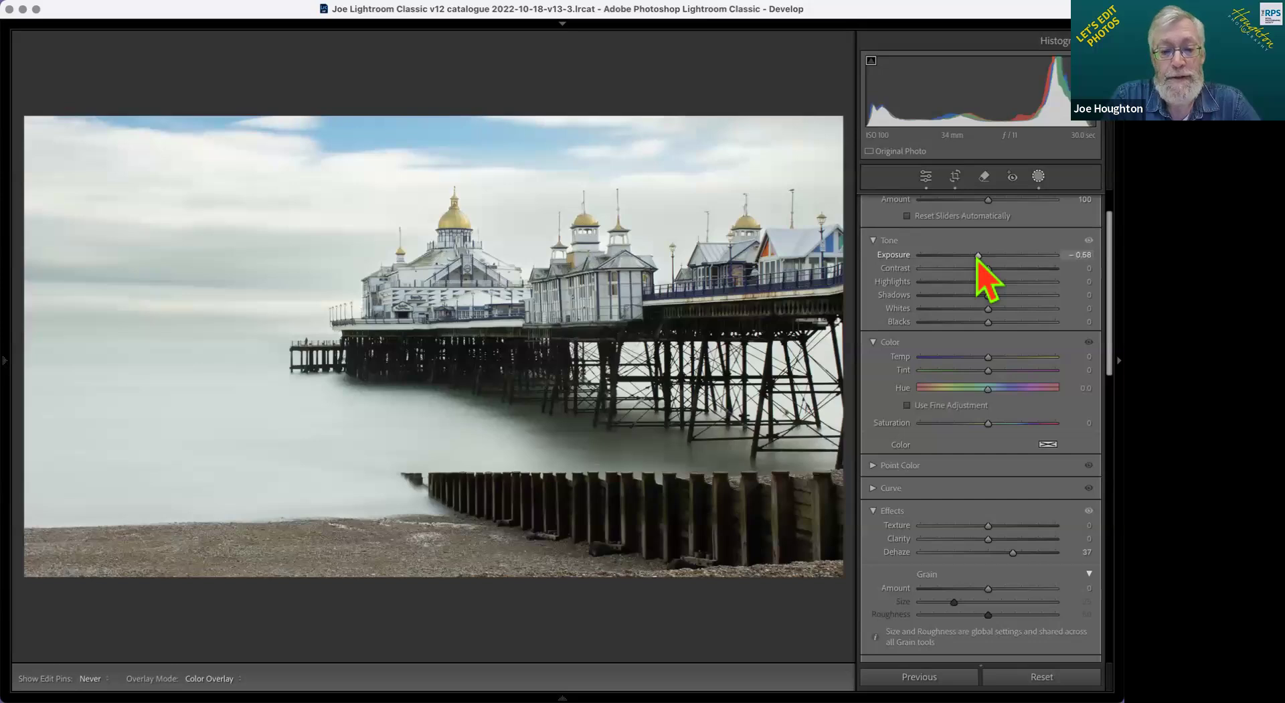
left_click_drag(978, 258, 979, 265)
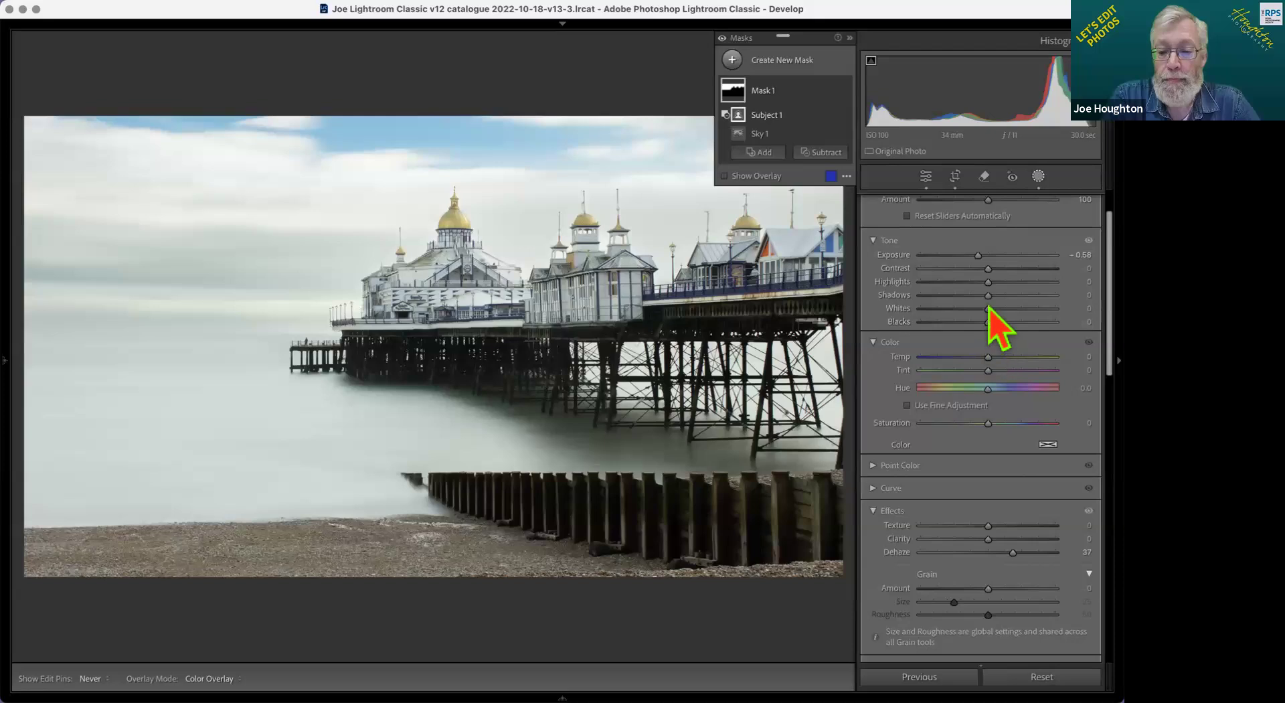
mouse_move(989, 324)
left_mouse_down()
mouse_move(941, 323)
mouse_move(989, 324)
left_mouse_up()
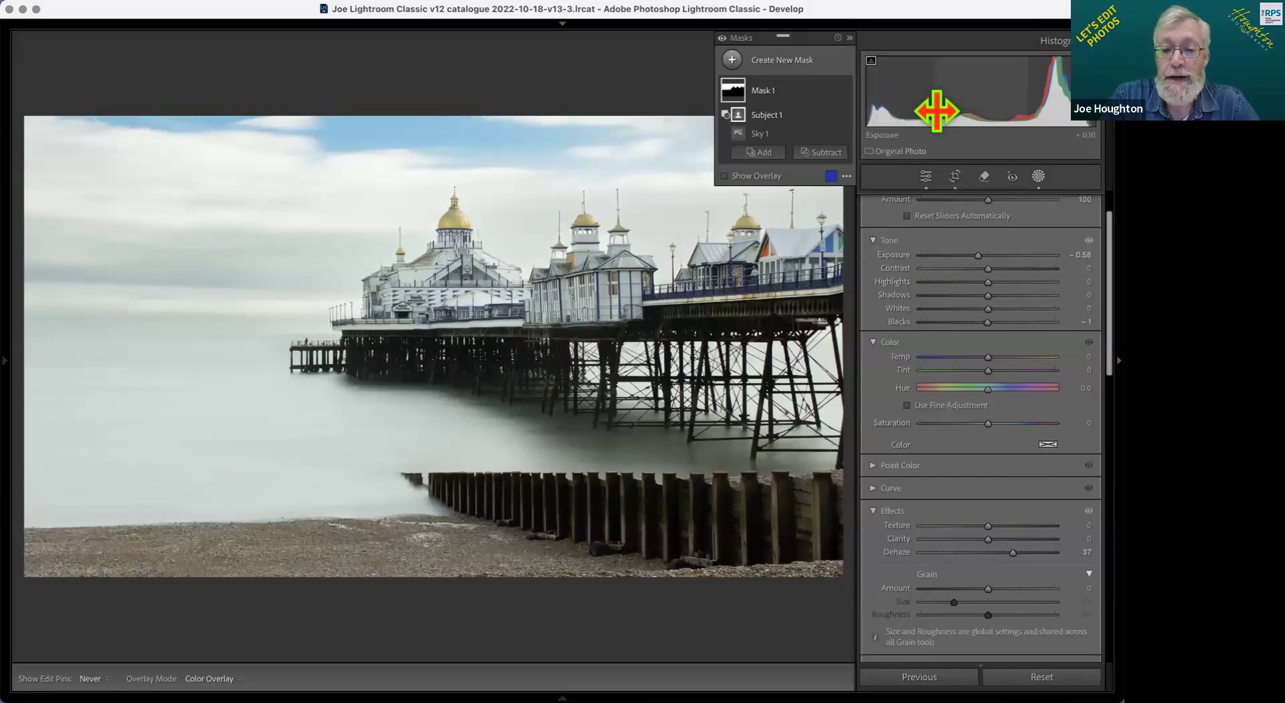
Step: Toggle the sky mask's visibility repeatedly to compare the photo with and without the sky adjustments
left_click(1038, 177)
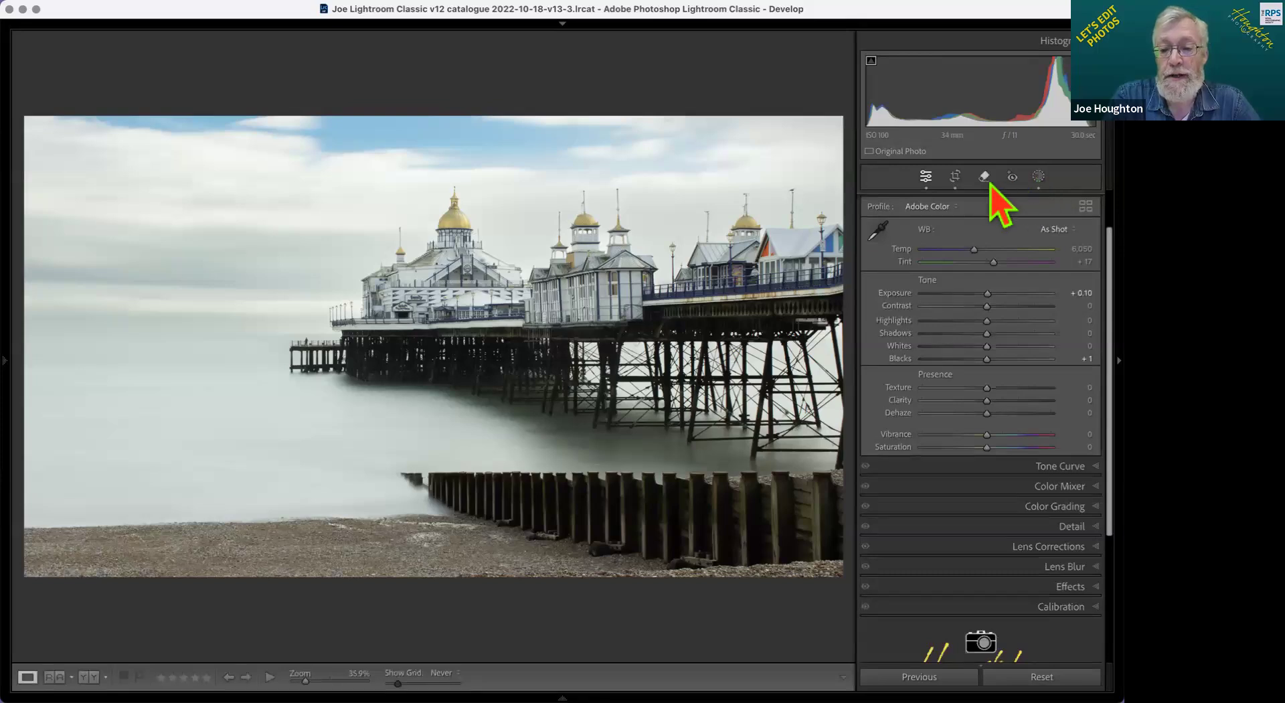
left_click(1038, 177)
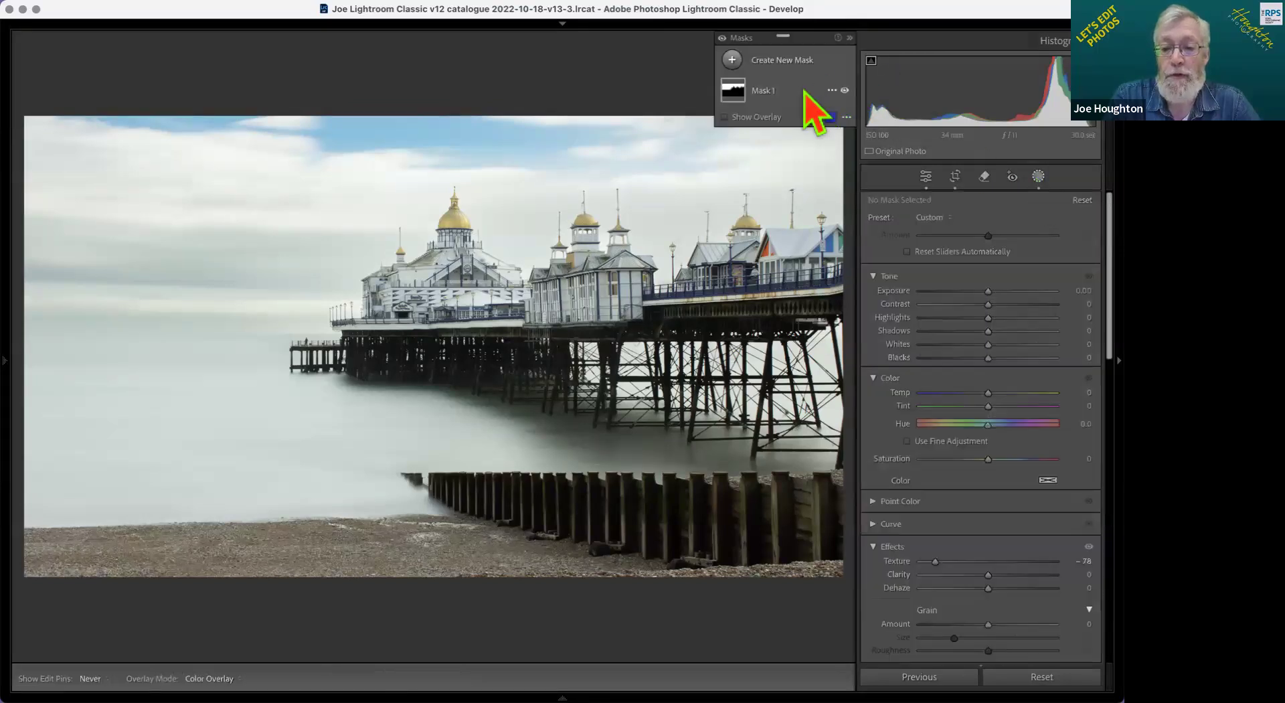
left_click(845, 90)
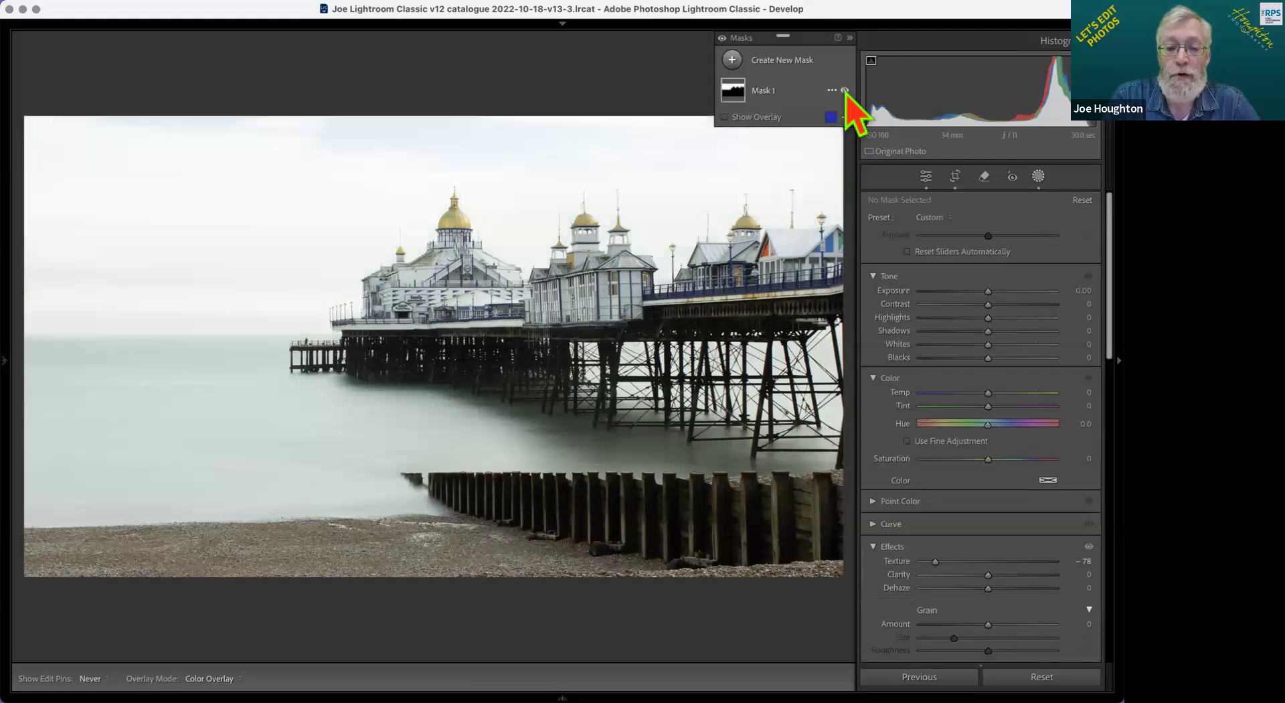
left_click(845, 90)
left_click(845, 90)
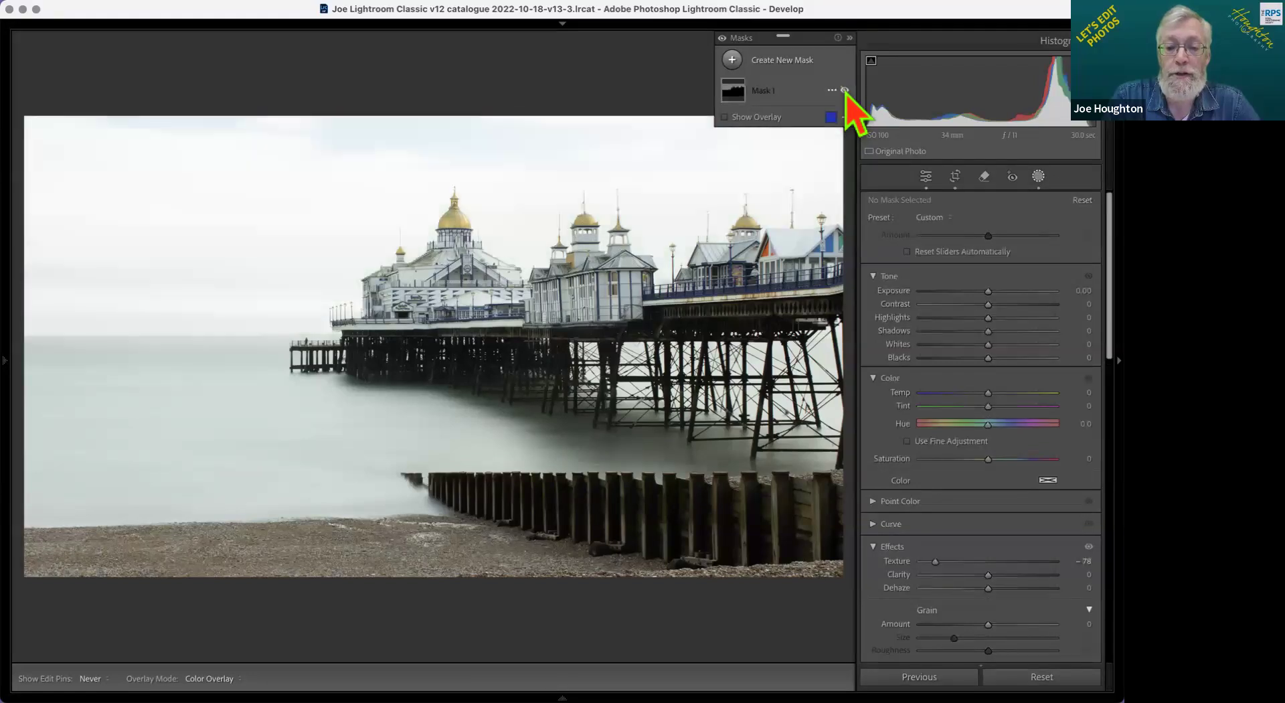
left_click(845, 89)
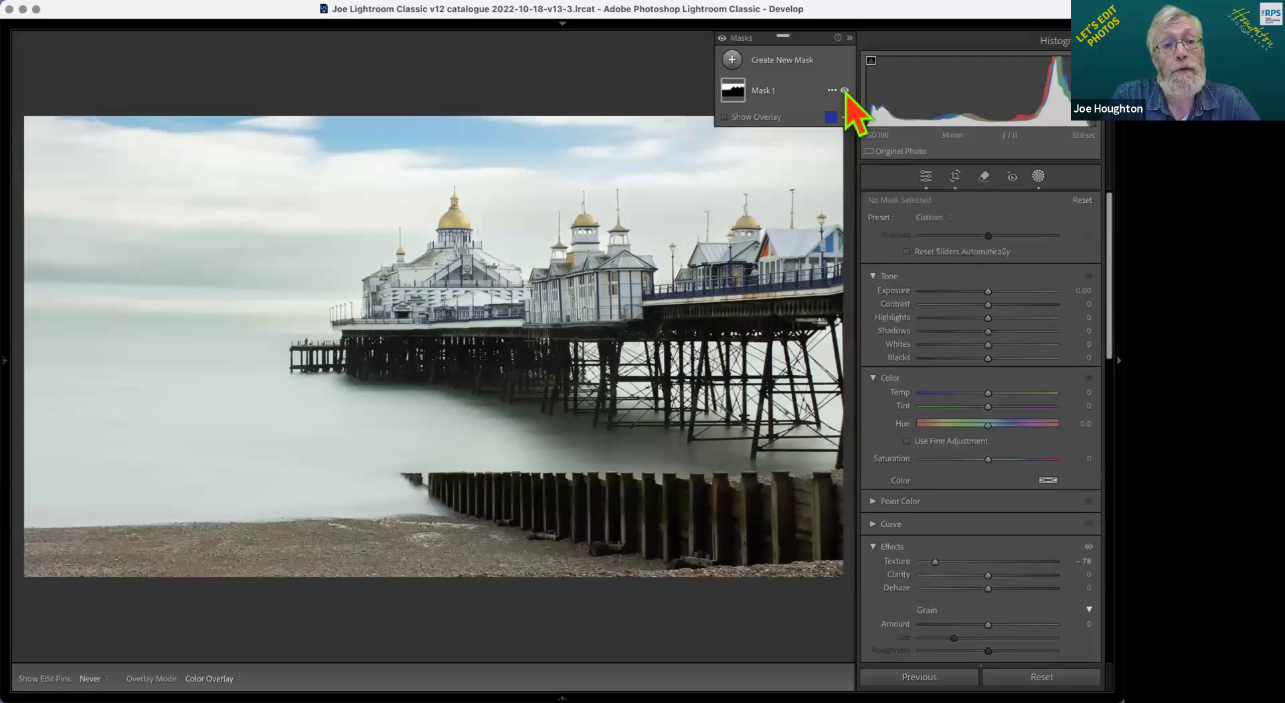
left_click(845, 90)
left_click(845, 90)
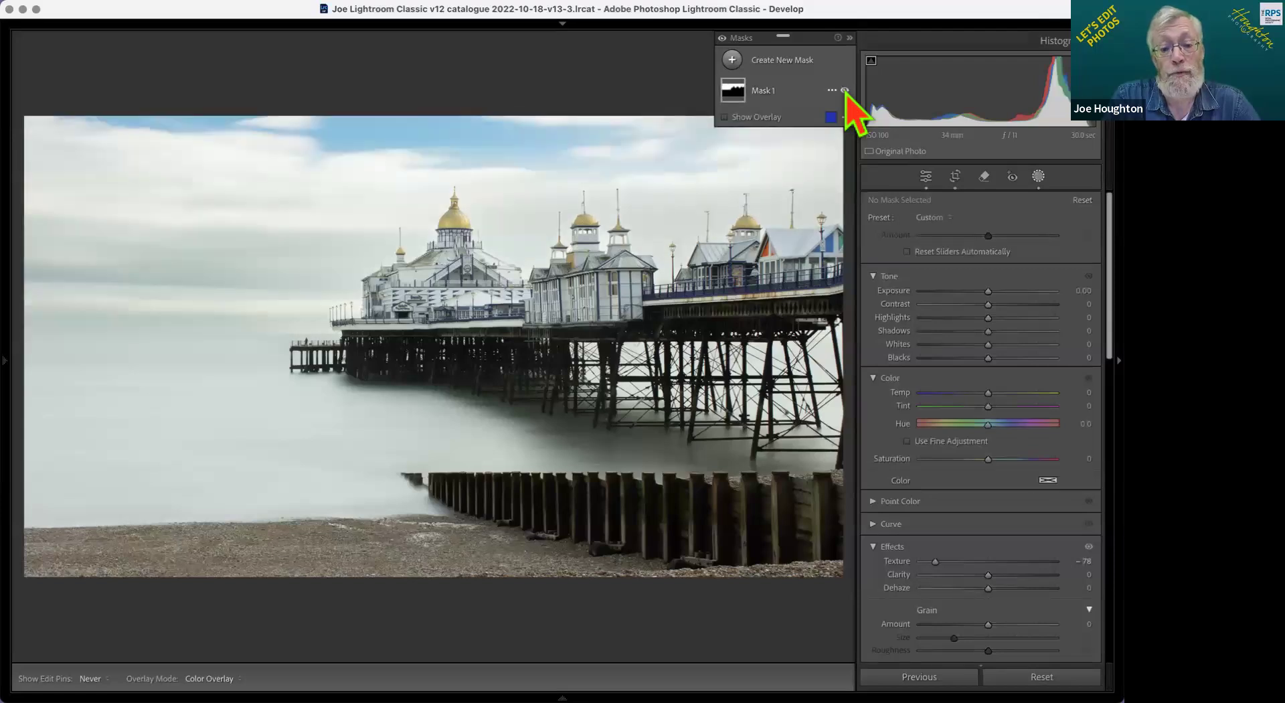
left_click(845, 90)
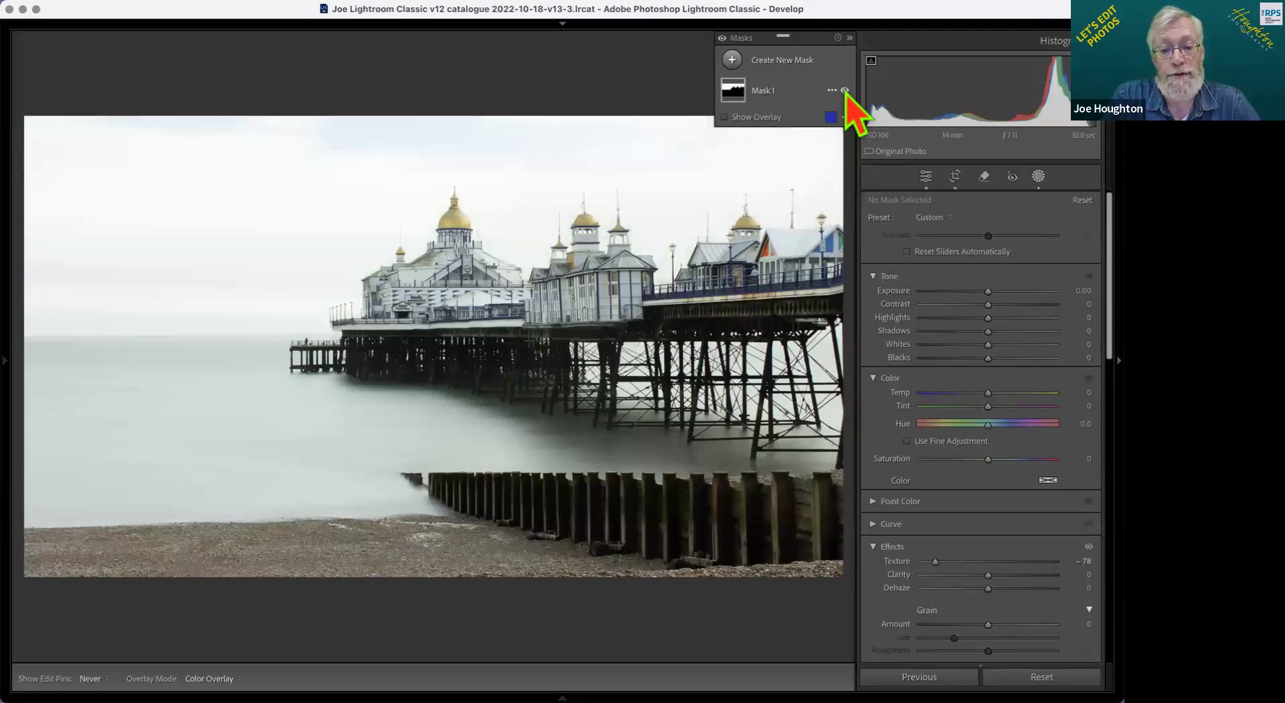
left_click(845, 89)
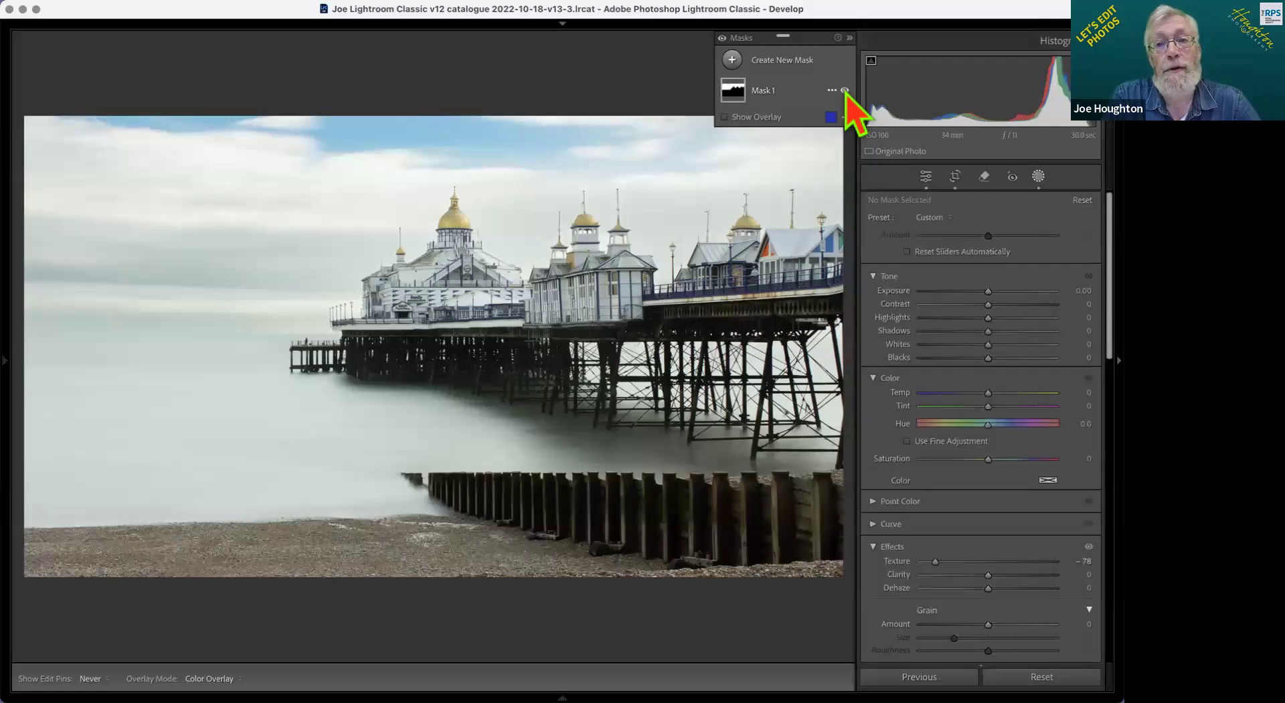
left_click(845, 90)
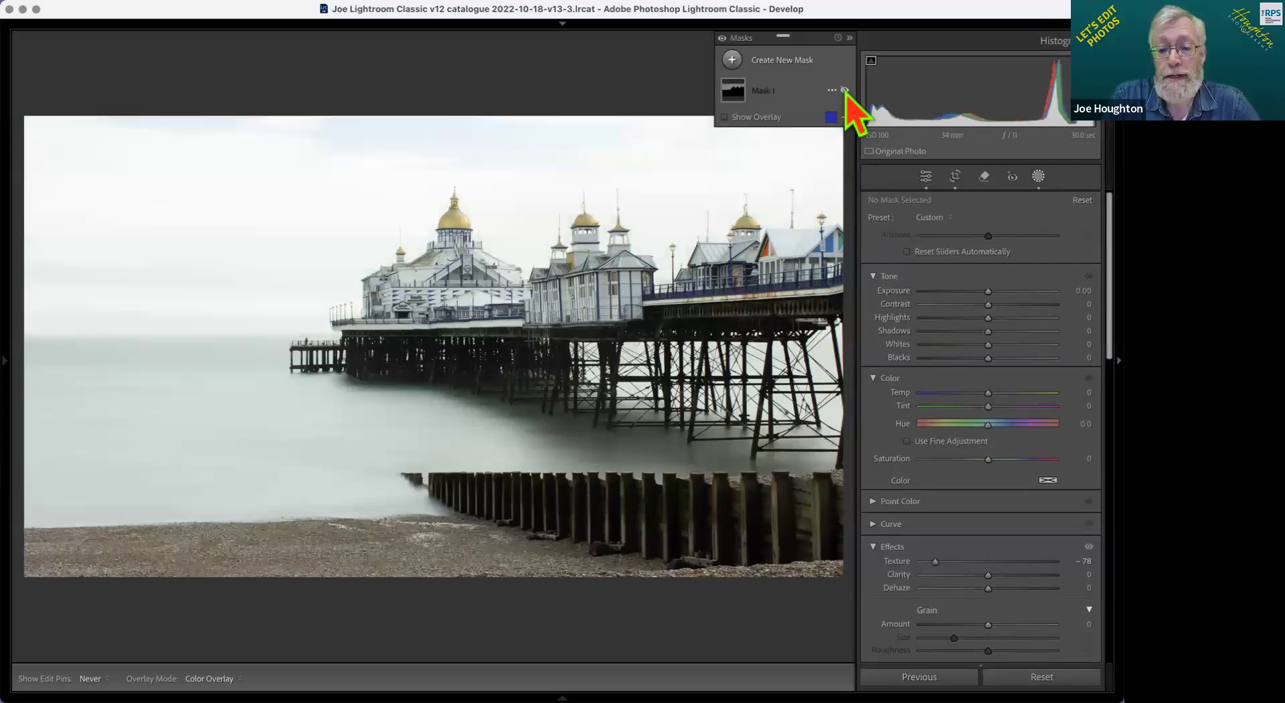
left_click(844, 90)
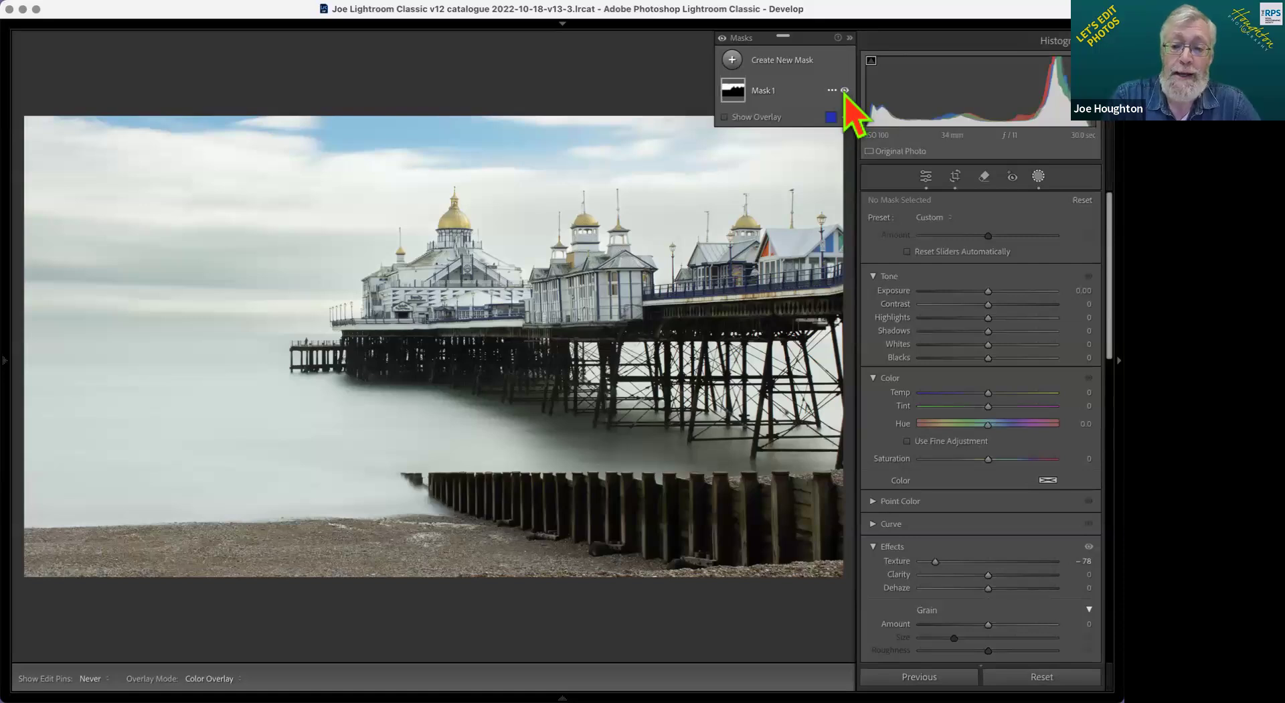
Step: Create a second mask from the automatically selected subject, covering the pier and groyne, and show its overlay
mouse_move(1056, 693)
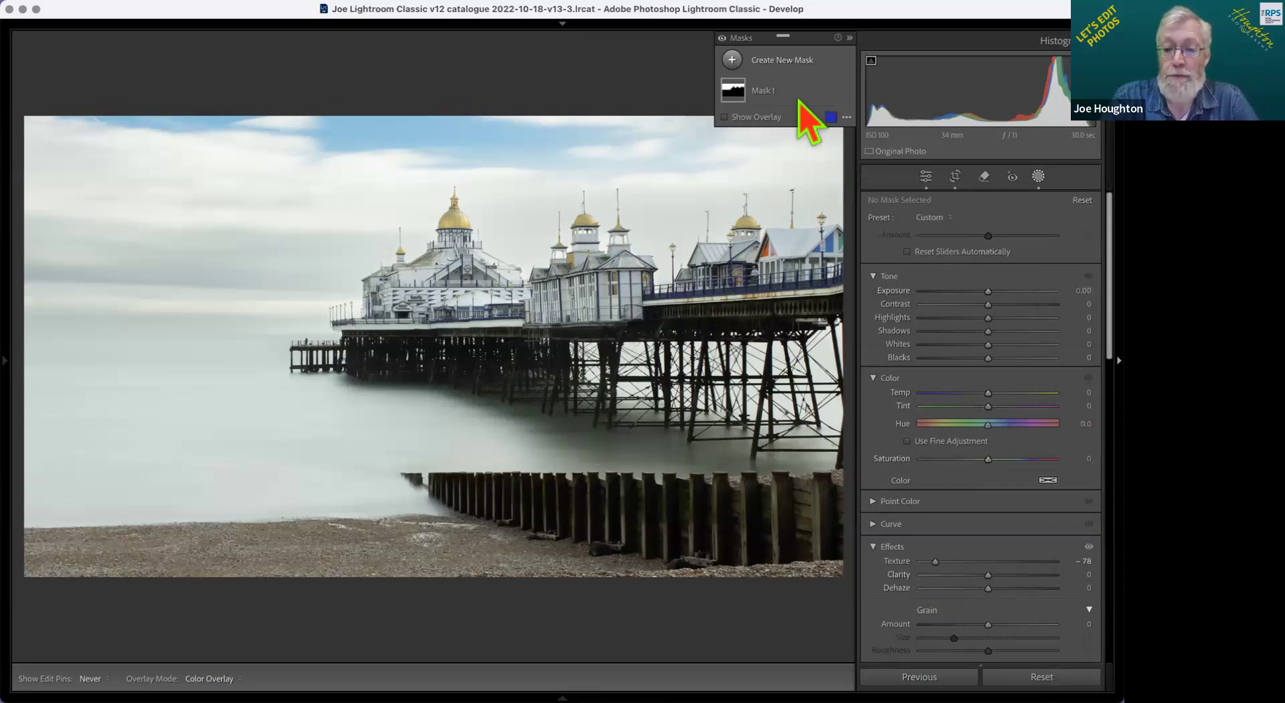
left_click(1039, 176)
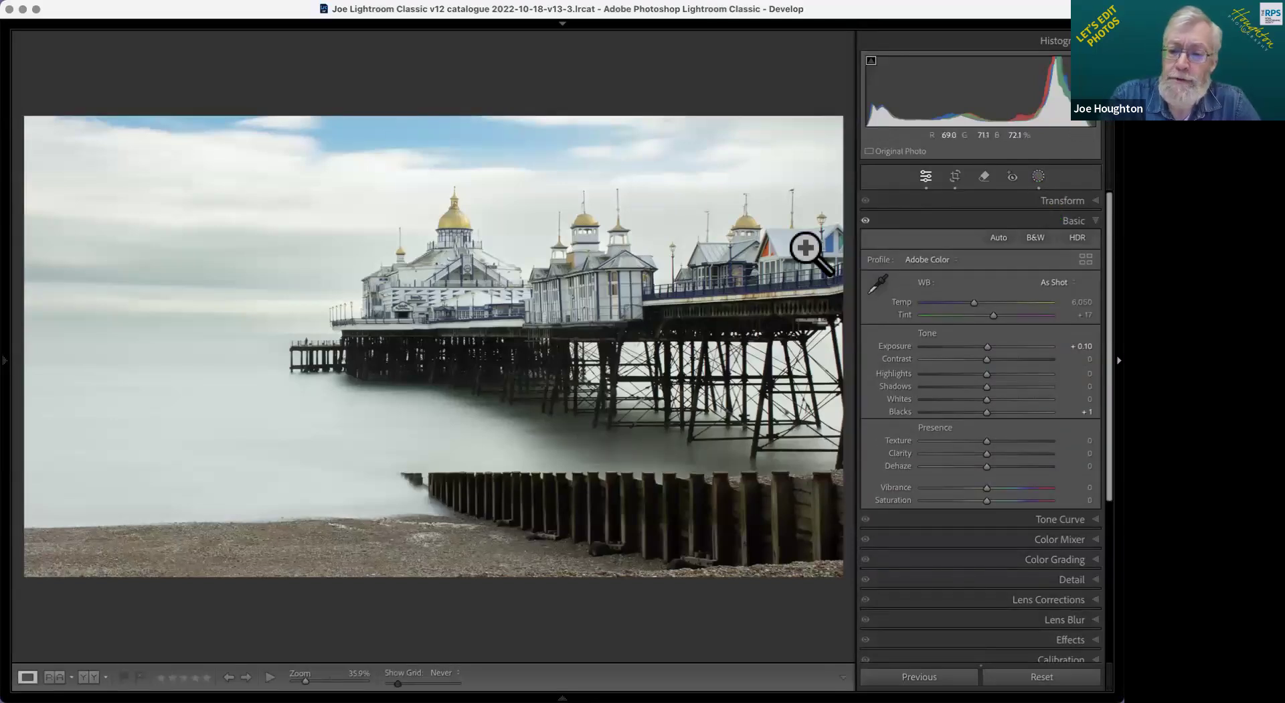
left_click(1046, 181)
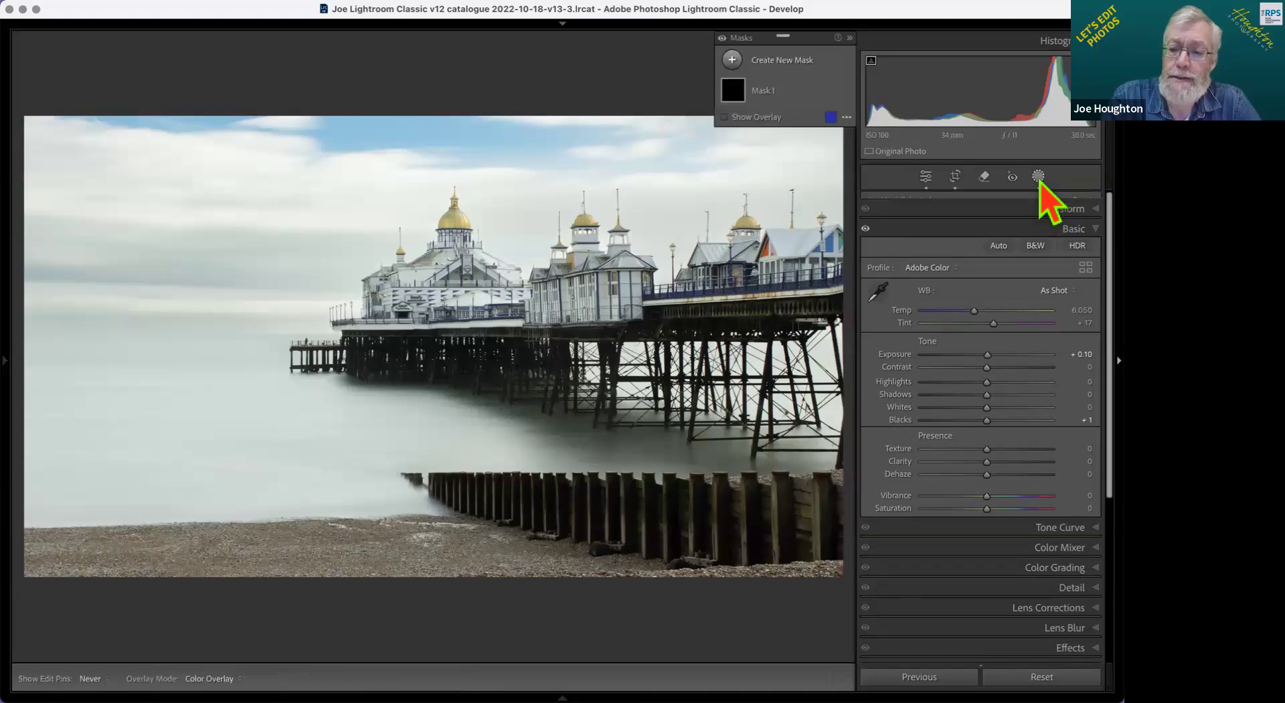
left_click(776, 60)
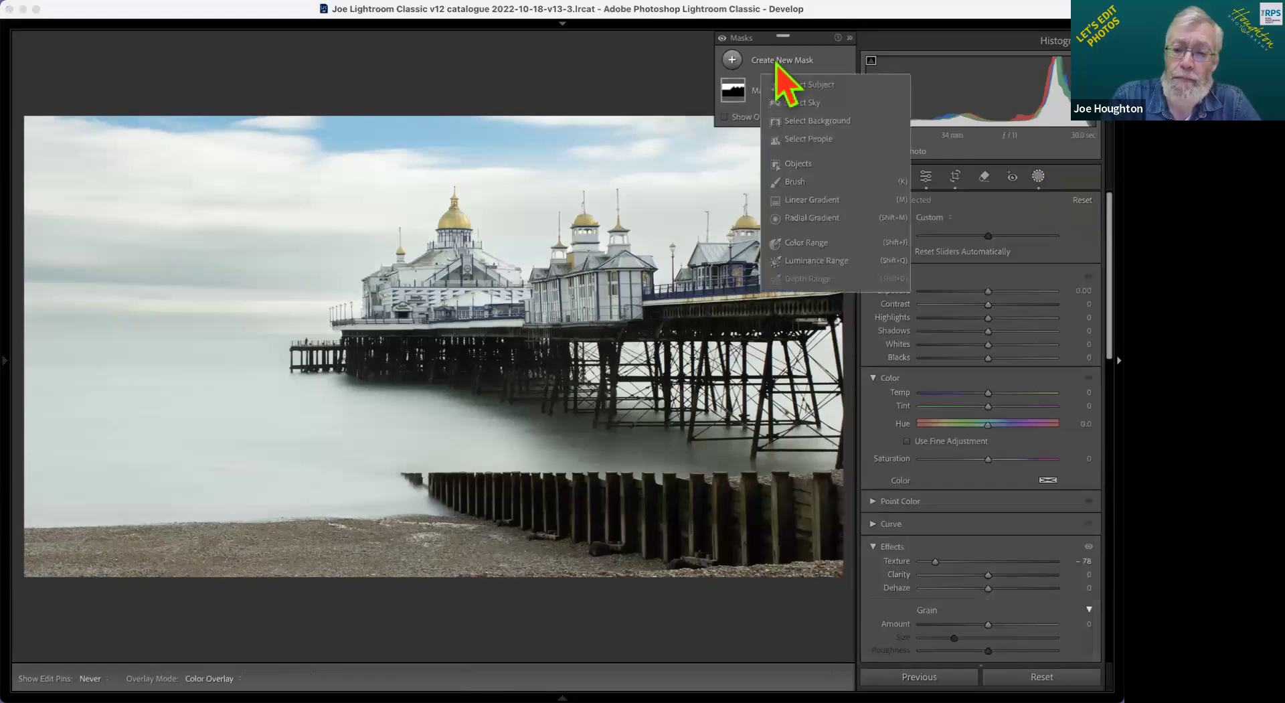
left_click(813, 85)
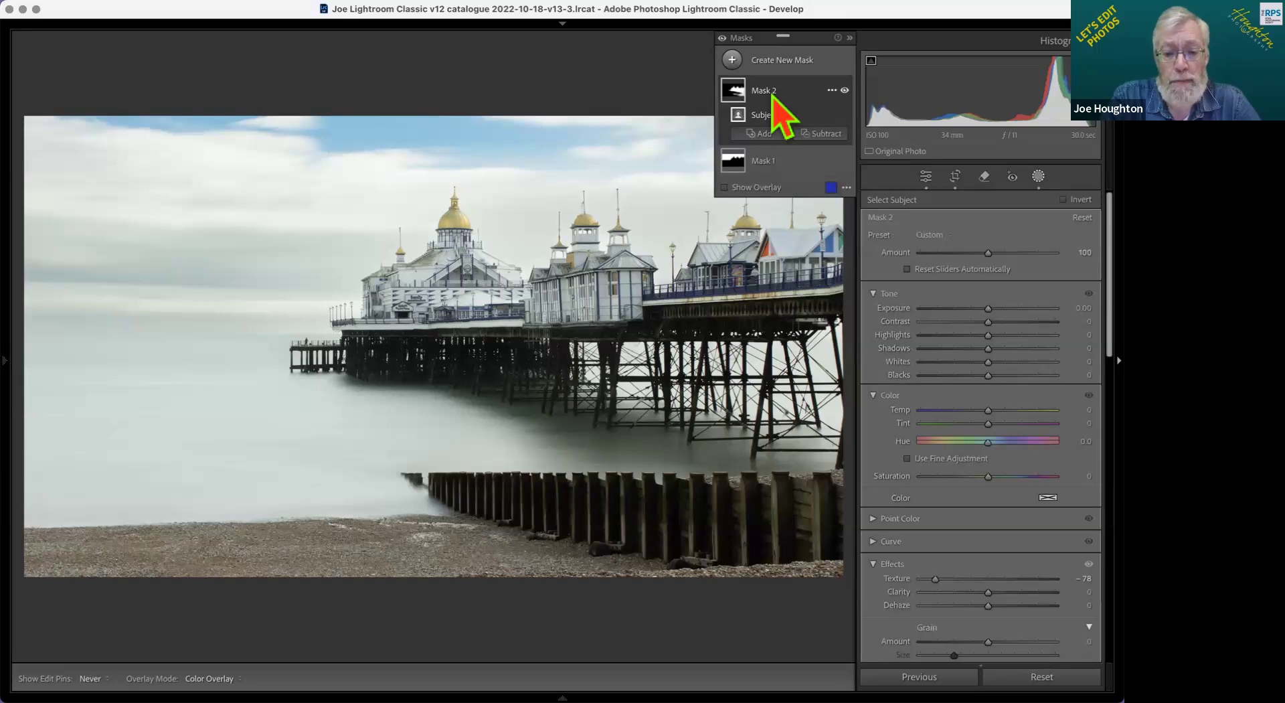
left_click(726, 187)
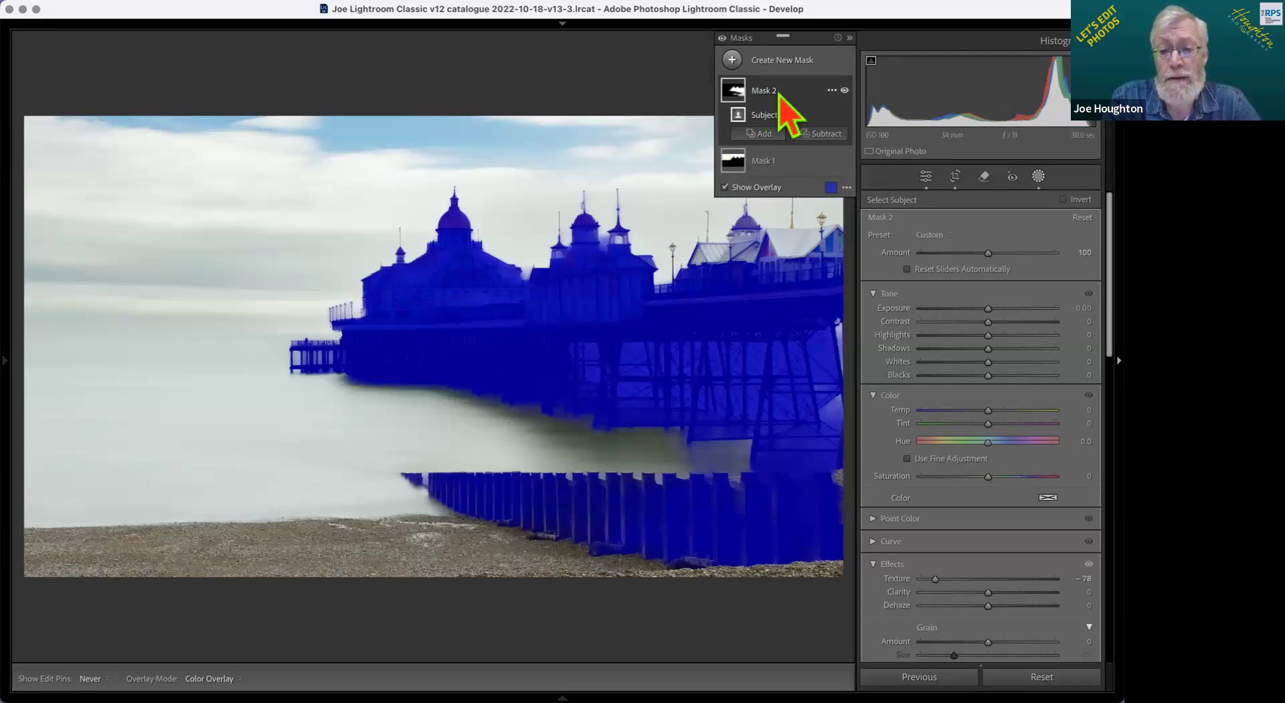
Step: Subtract the automatically selected background and the sky from the subject mask
left_click(822, 133)
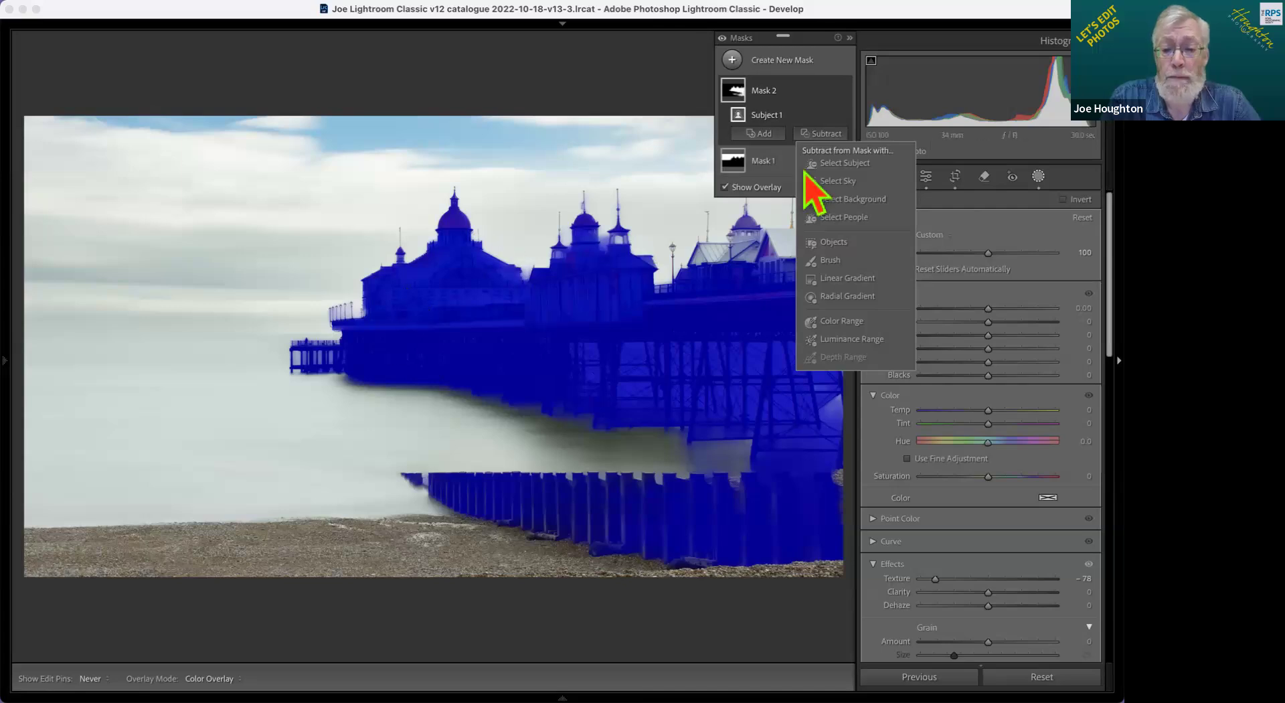
left_click(853, 200)
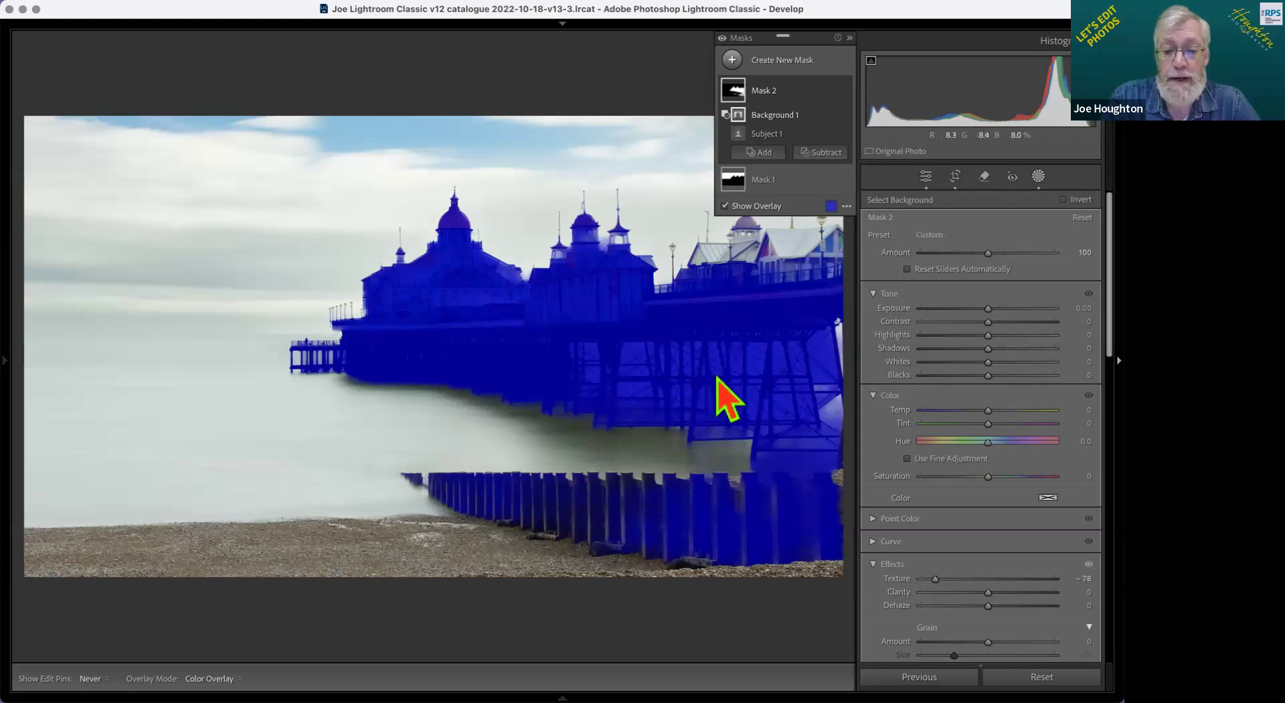
left_click(825, 156)
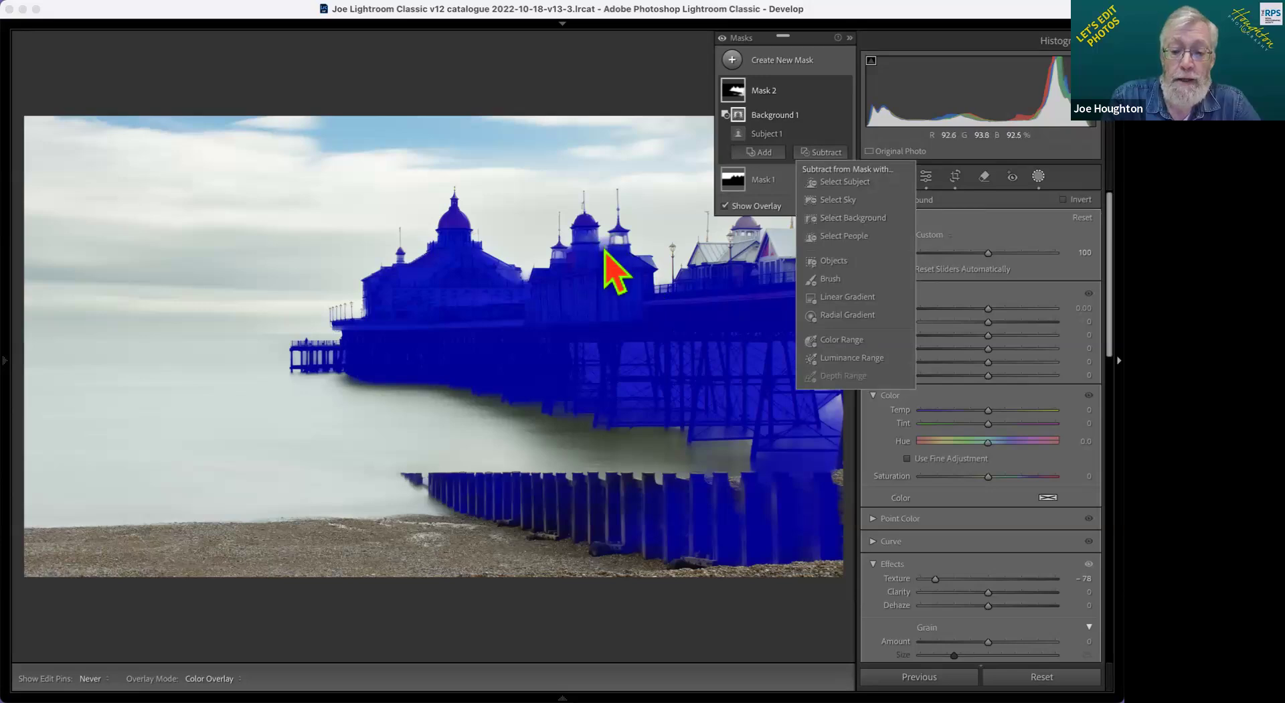
left_click(838, 199)
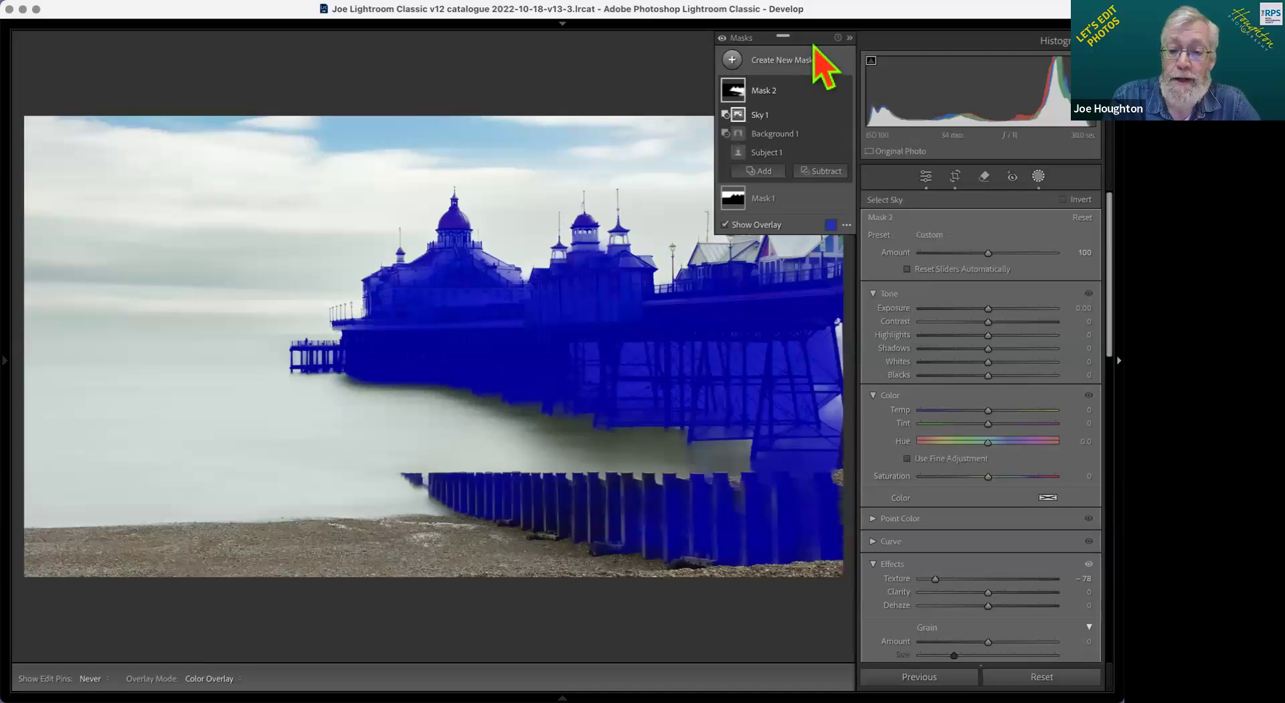
Step: Move the mask list clear of the pier and add the shore-end buildings to the subject mask with a size 7 object selection brush
left_click_drag(527, 116, 224, 84)
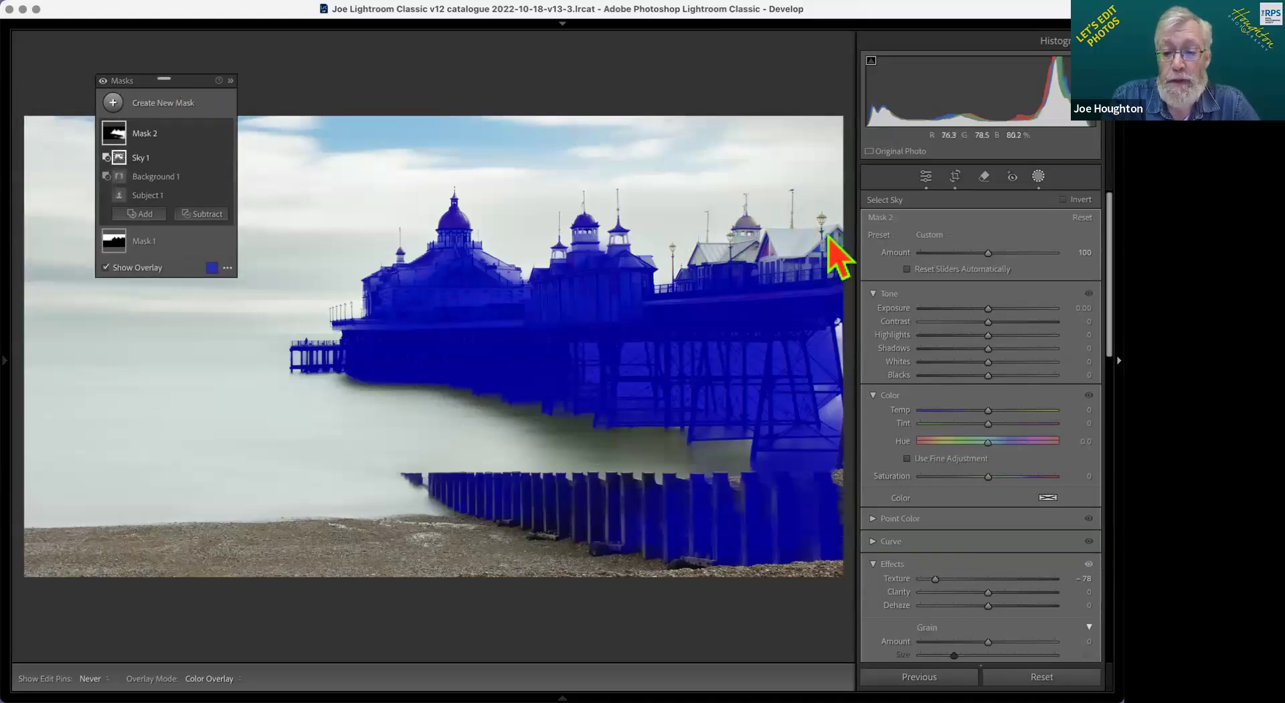
left_click(142, 216)
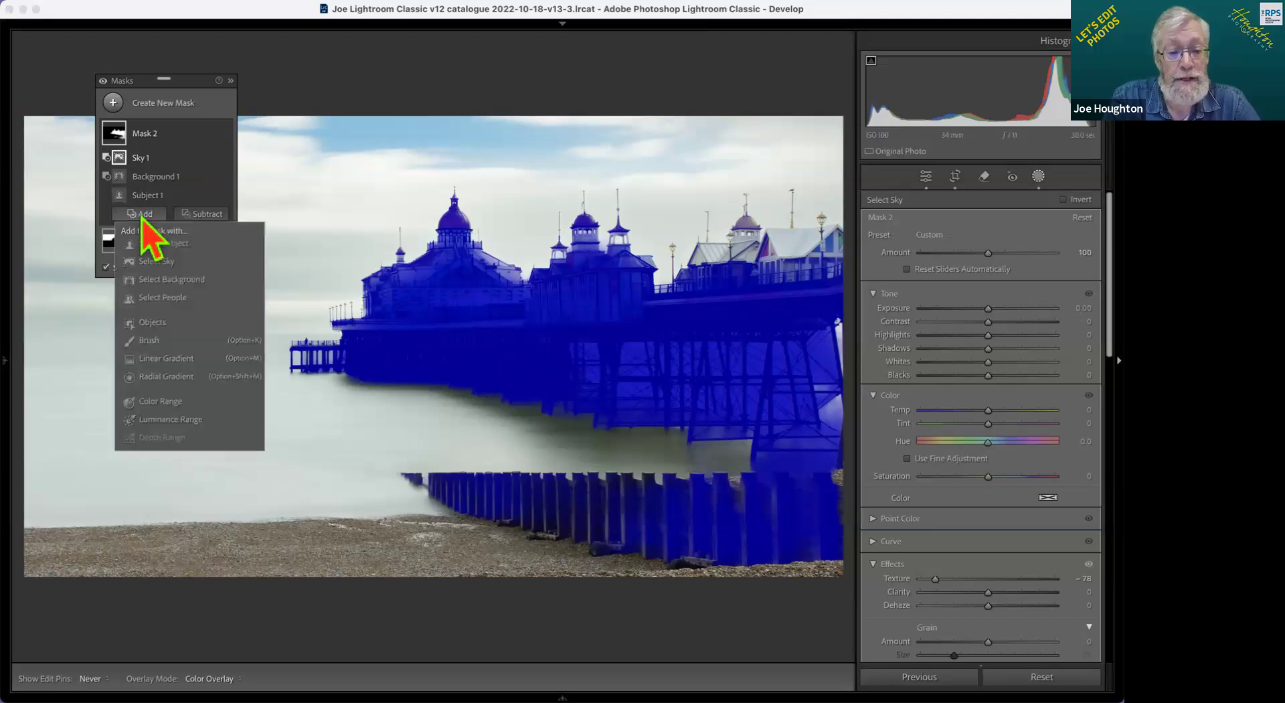
left_click(163, 324)
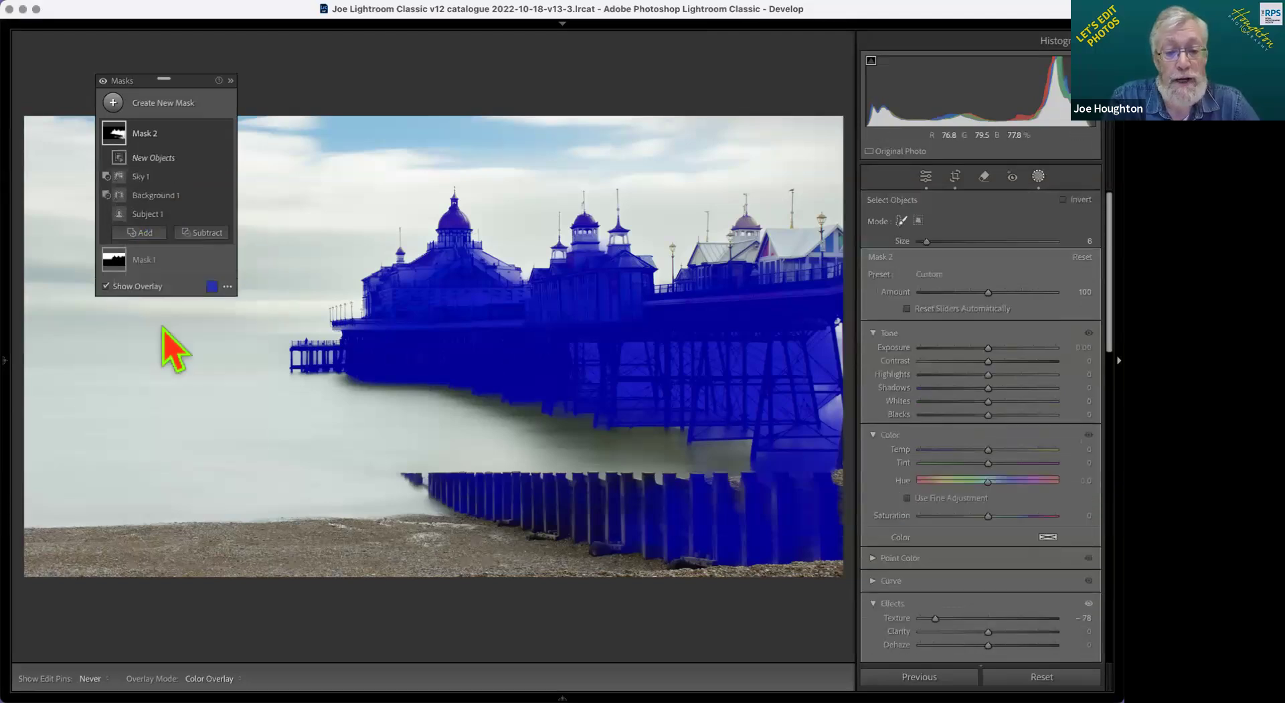
left_click(902, 221)
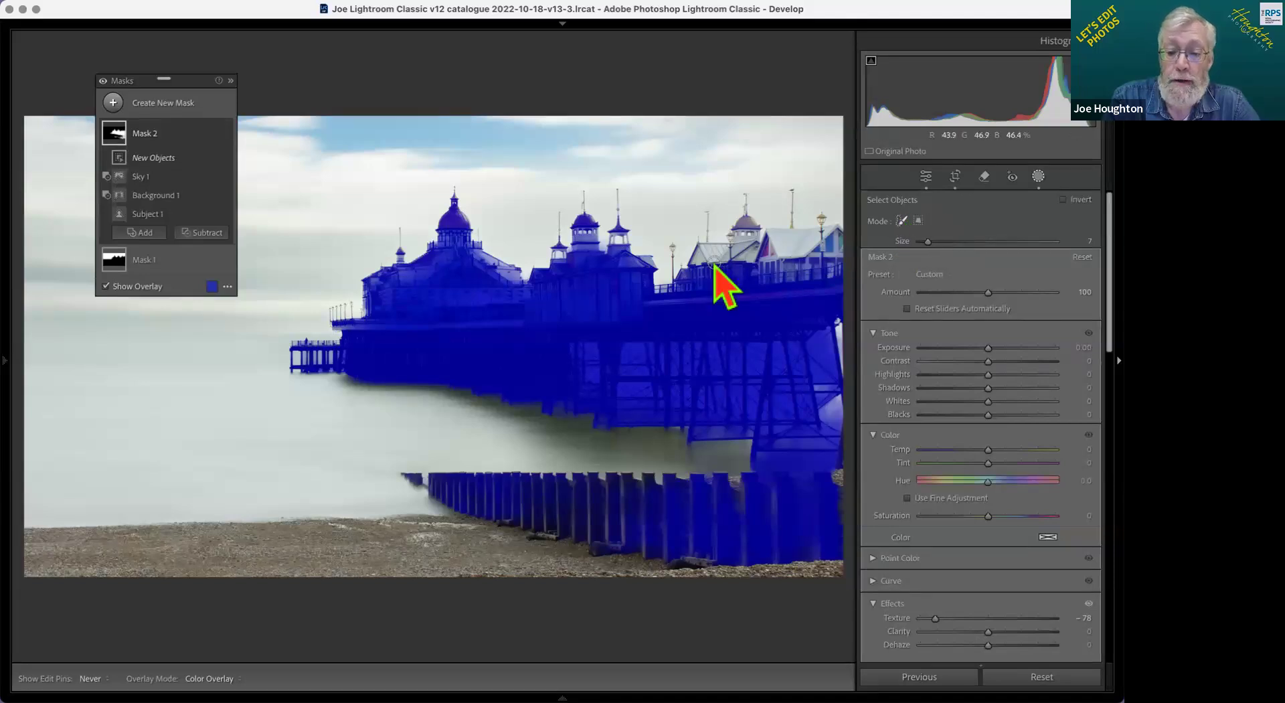
mouse_move(714, 265)
left_mouse_down()
mouse_move(747, 224)
mouse_move(737, 254)
mouse_move(808, 259)
mouse_move(767, 268)
mouse_move(850, 269)
mouse_move(823, 231)
mouse_move(756, 237)
mouse_move(824, 245)
mouse_move(835, 258)
mouse_move(813, 260)
mouse_move(833, 262)
mouse_move(822, 216)
mouse_move(825, 249)
left_mouse_up()
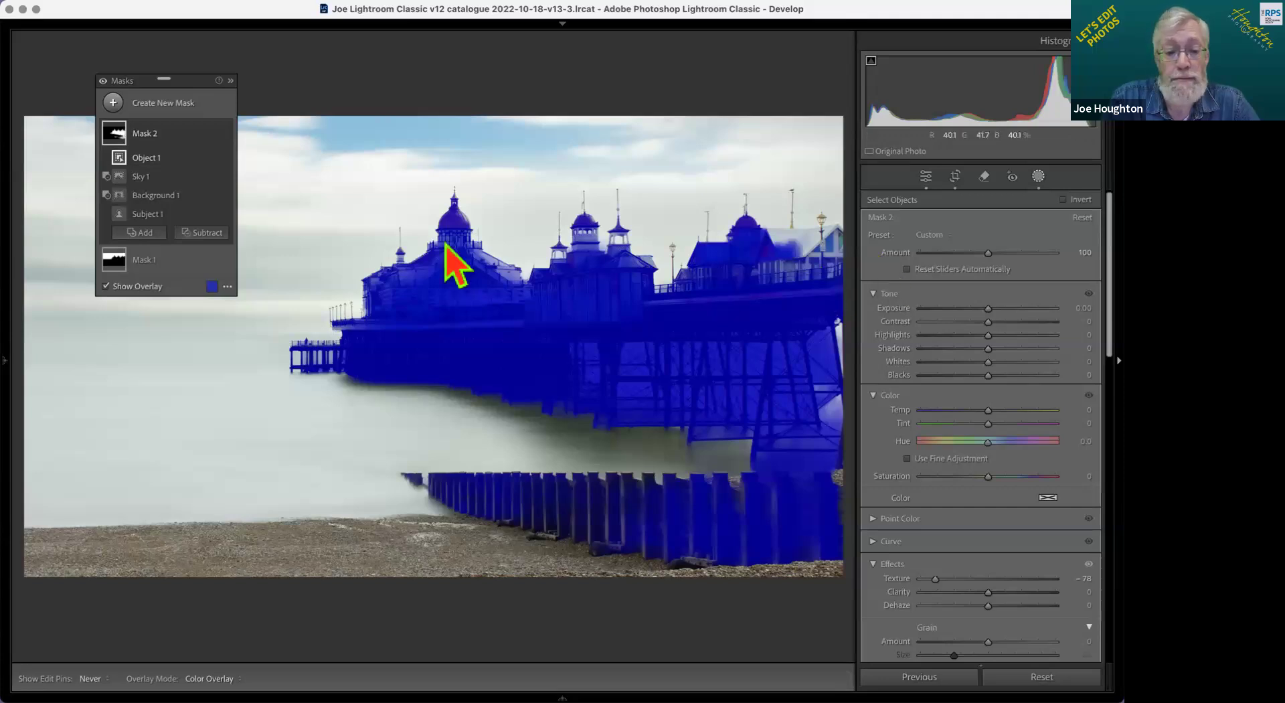
Step: Add a second object selection to the subject mask, brushing at size 10 over the blue and white gabled building
left_click(138, 233)
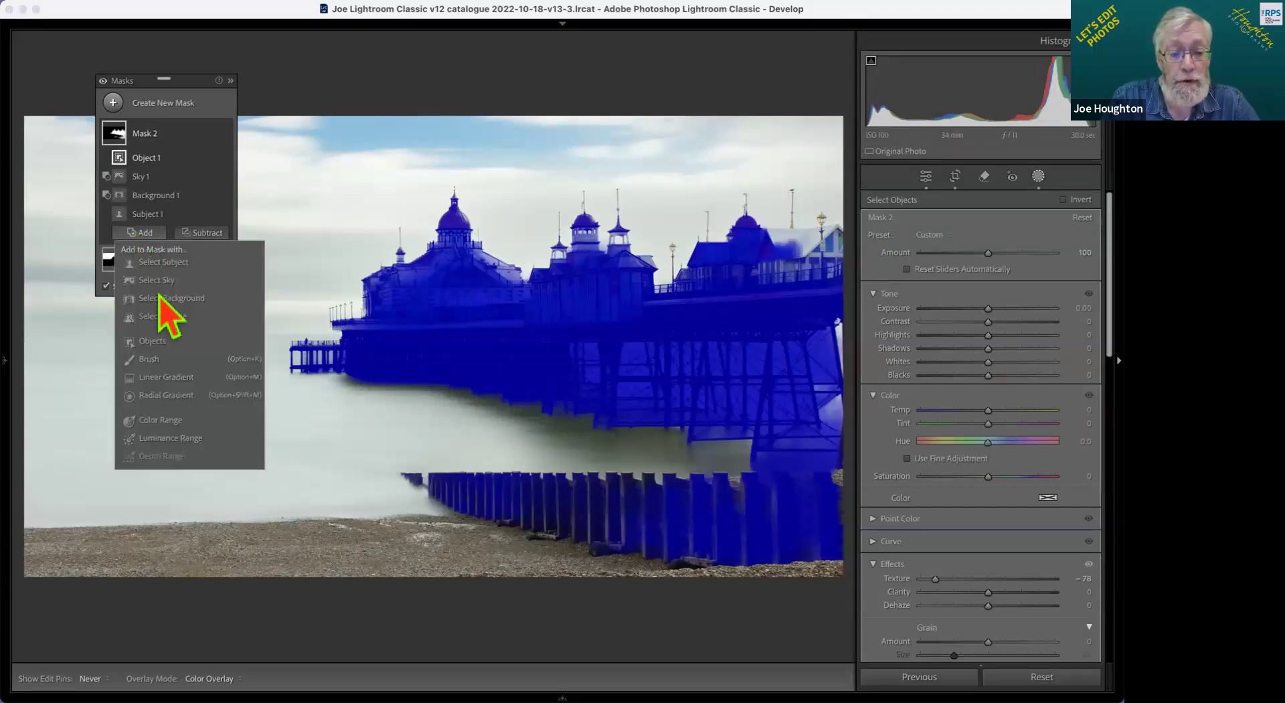
left_click(158, 343)
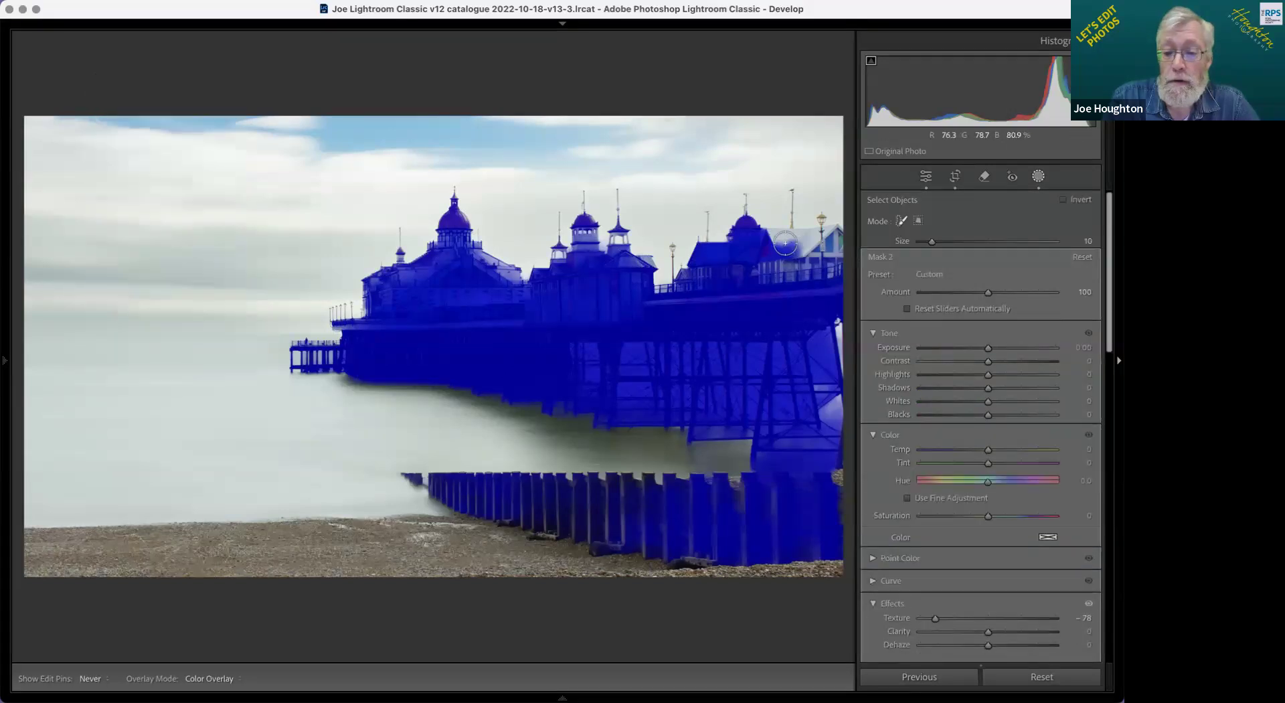
mouse_move(771, 236)
left_mouse_down()
mouse_move(842, 233)
mouse_move(843, 254)
mouse_move(780, 253)
mouse_move(844, 271)
mouse_move(764, 263)
left_mouse_up()
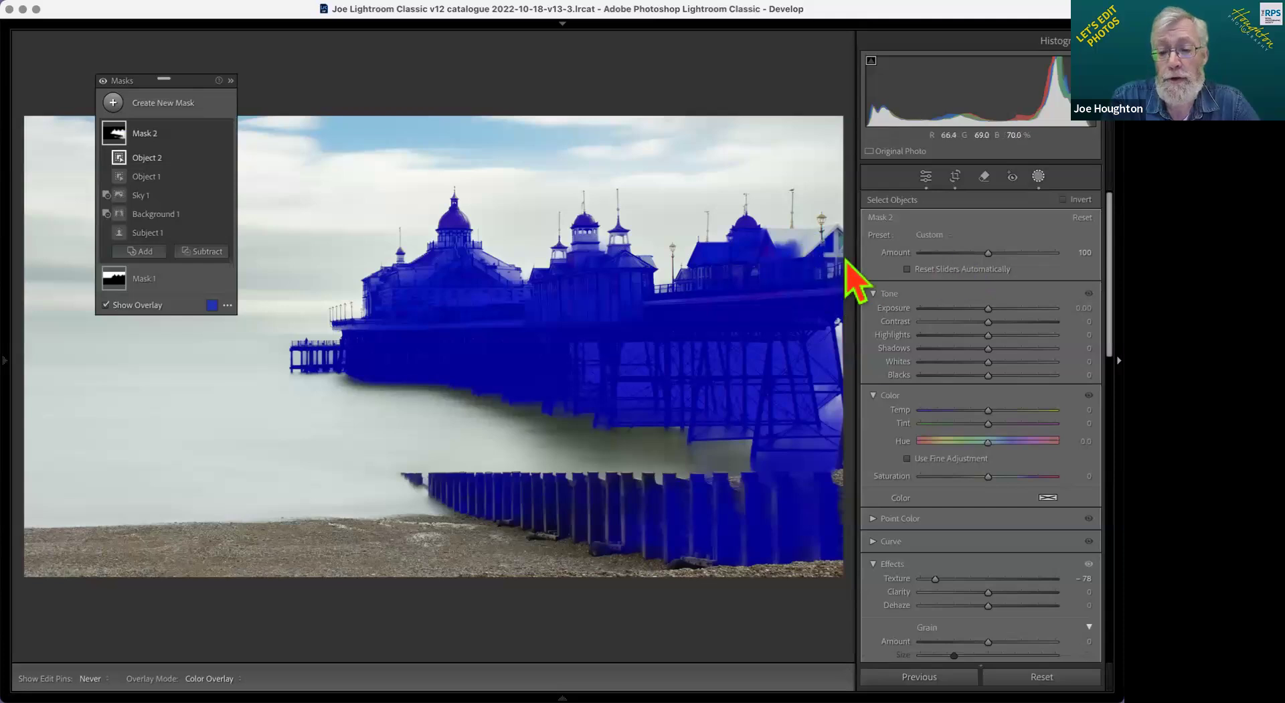
Step: Add the remaining unmasked part of the gabled building to the subject mask with a size 2 brush and Auto Mask enabled
left_click(146, 255)
left_click(158, 393)
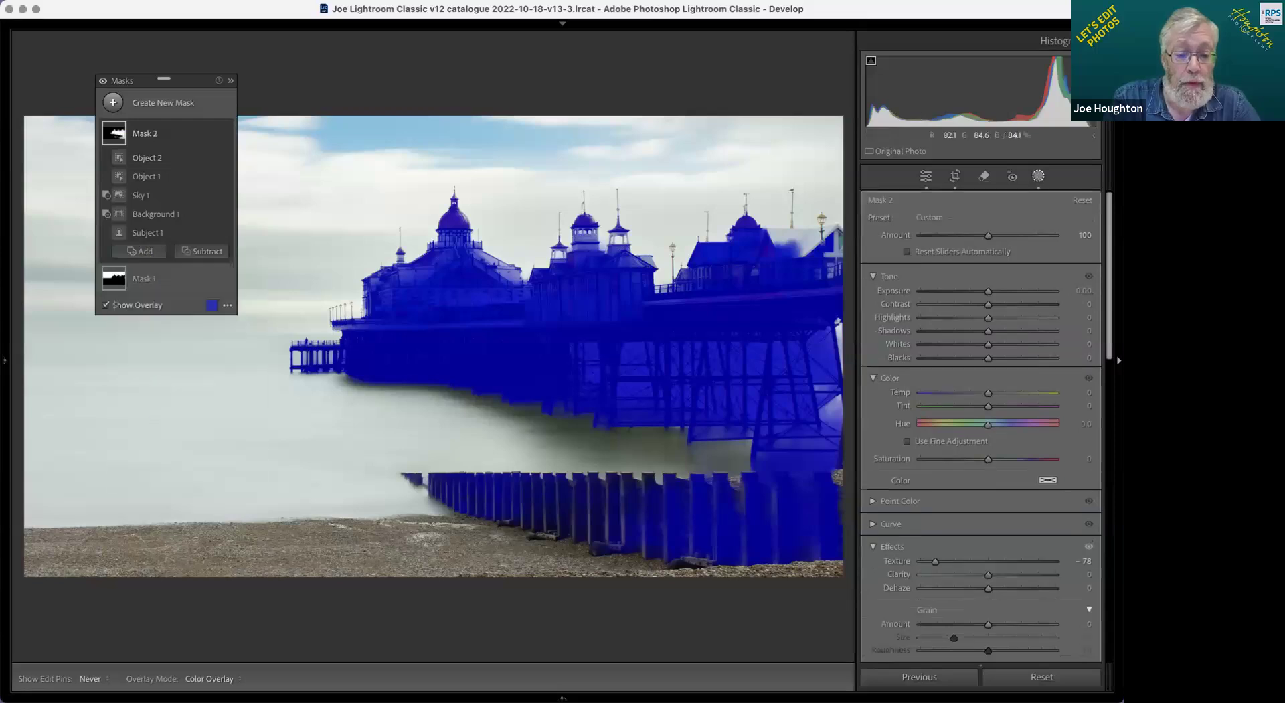
left_click(907, 281)
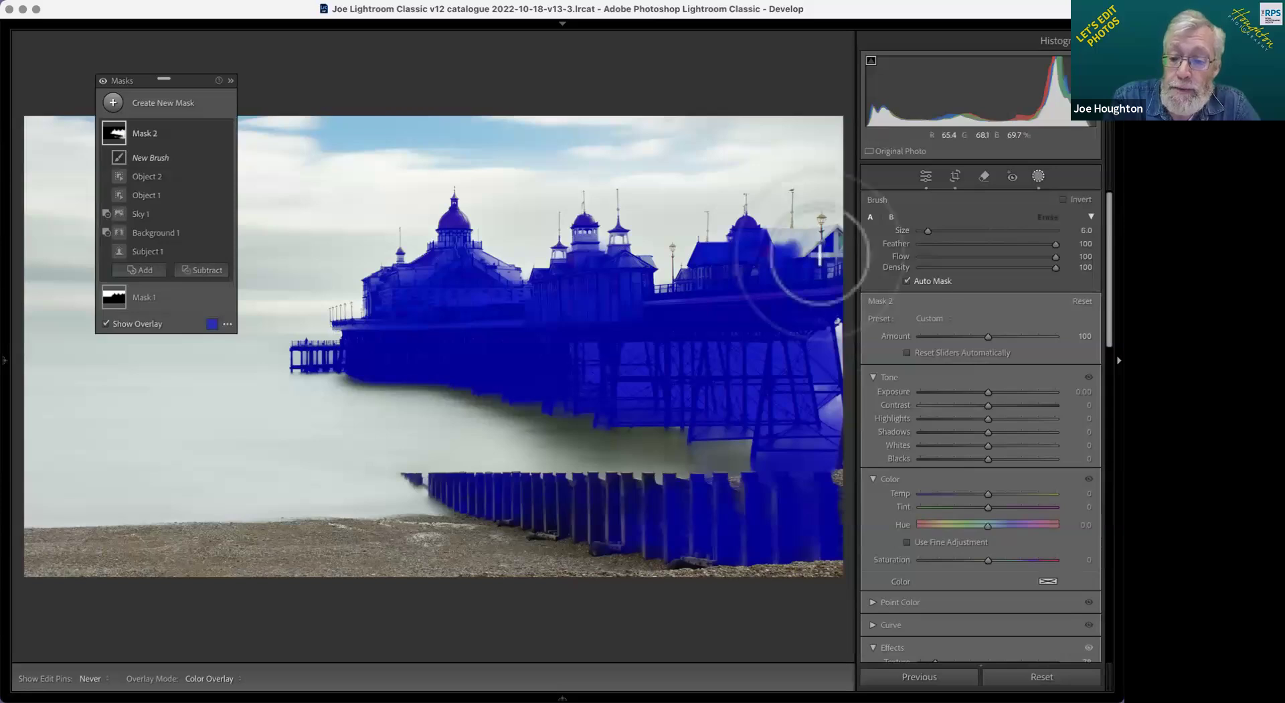
key("bracketleft")
key("bracketleft")
key("bracketleft")
key("bracketleft")
mouse_move(819, 258)
left_mouse_down()
mouse_move(849, 257)
mouse_move(820, 265)
mouse_move(827, 274)
mouse_move(848, 267)
mouse_move(829, 244)
mouse_move(836, 230)
mouse_move(841, 245)
mouse_move(791, 228)
mouse_move(821, 223)
mouse_move(831, 228)
mouse_move(752, 228)
mouse_move(801, 228)
mouse_move(779, 237)
mouse_move(829, 242)
mouse_move(826, 254)
mouse_move(822, 227)
mouse_move(805, 242)
mouse_move(819, 266)
left_mouse_up()
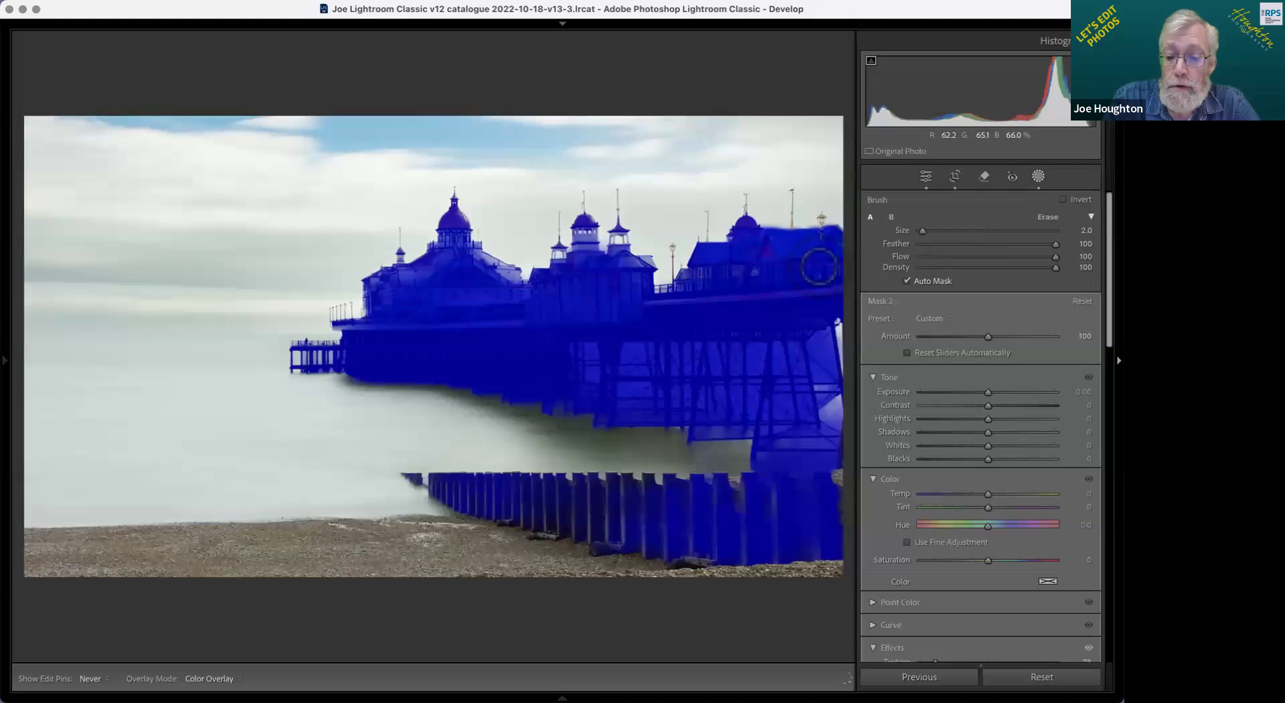
key("shift+w")
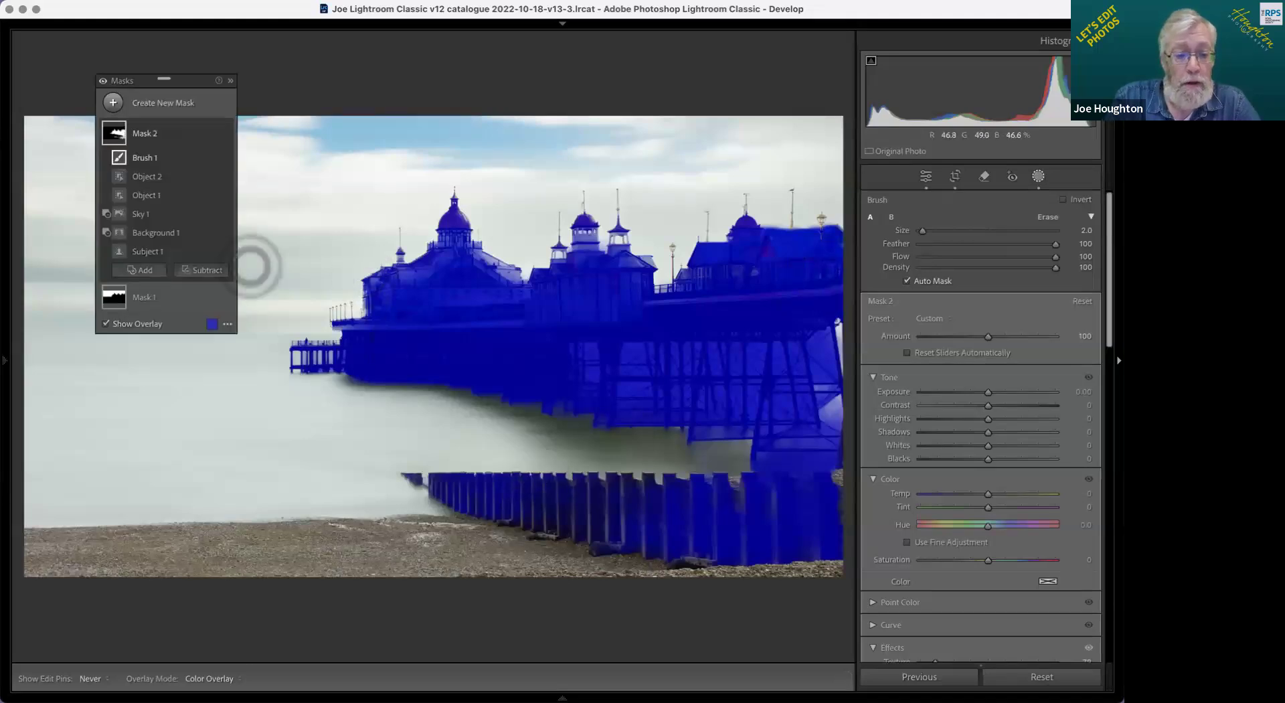
Step: Subtract the wooden groyne on the beach from the pier mask with a size 9 brush and Auto Mask disabled
left_click(207, 272)
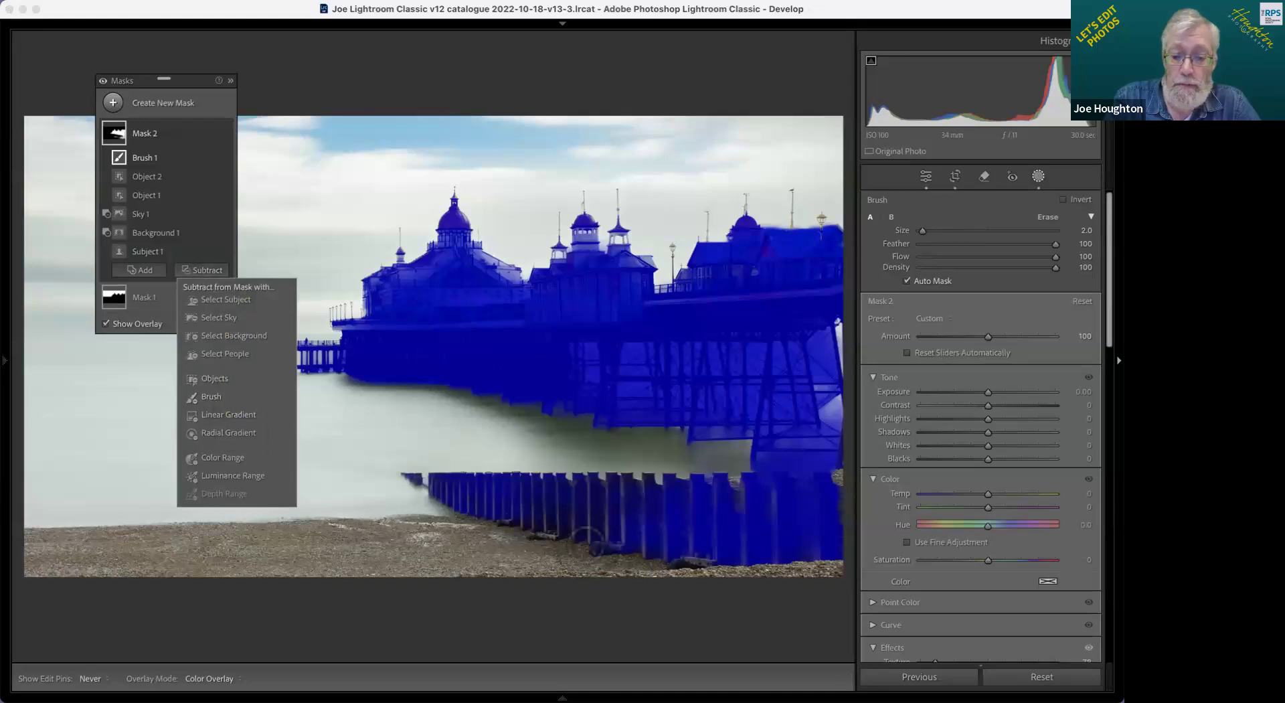
left_click(213, 396)
scroll(435, 482, "up", 7)
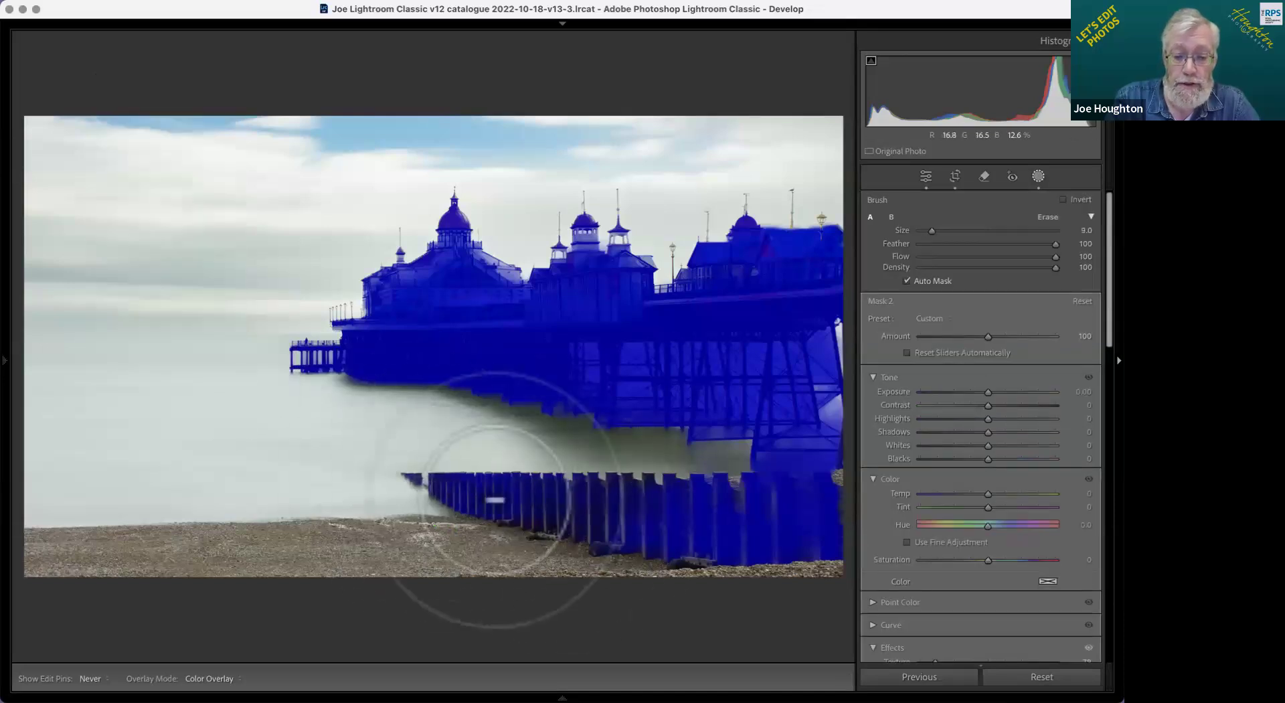
left_click(907, 281)
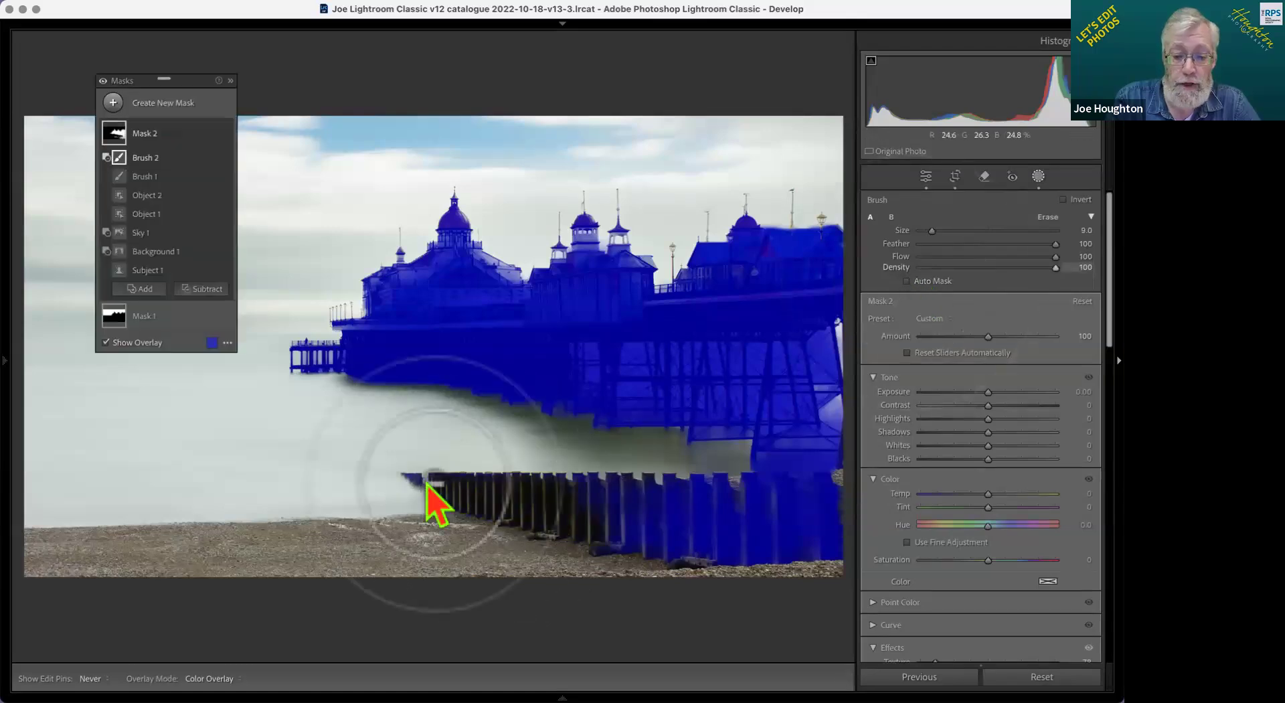
mouse_move(660, 535)
left_mouse_down()
mouse_move(642, 526)
mouse_move(709, 547)
mouse_move(836, 506)
left_mouse_up()
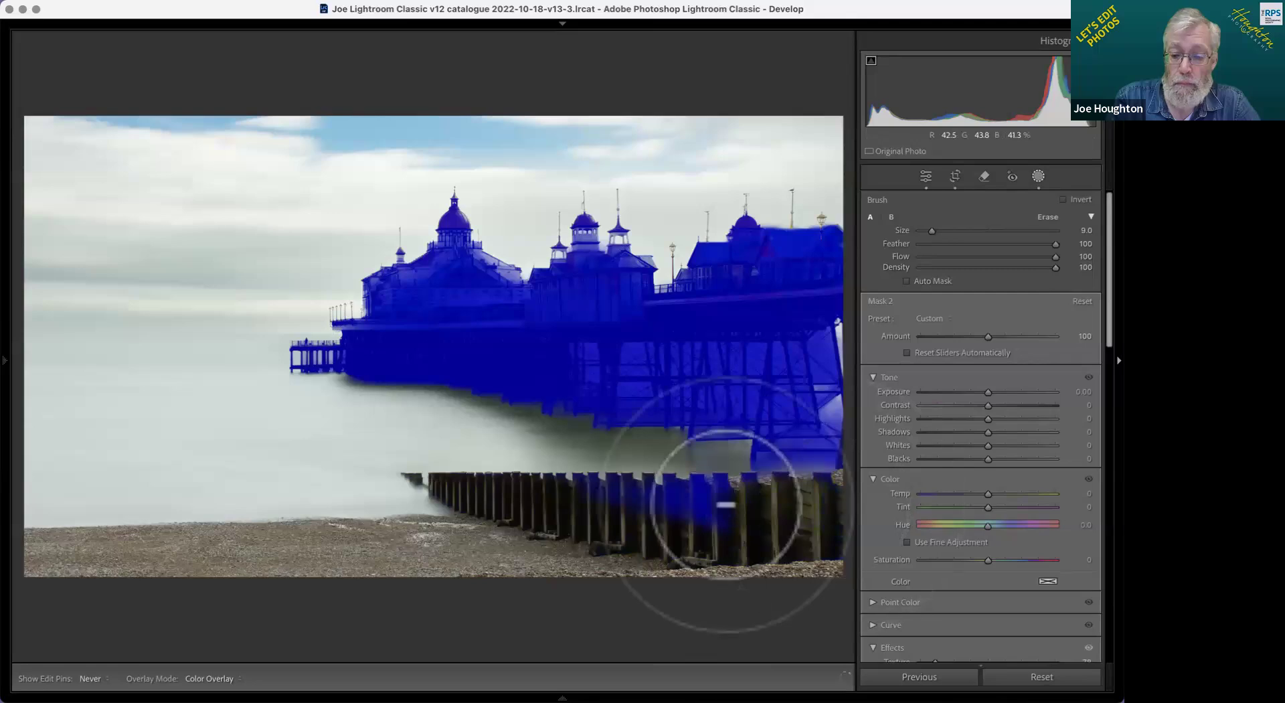
mouse_move(726, 505)
left_mouse_down()
mouse_move(709, 491)
mouse_move(620, 487)
mouse_move(752, 487)
mouse_move(832, 531)
left_mouse_up()
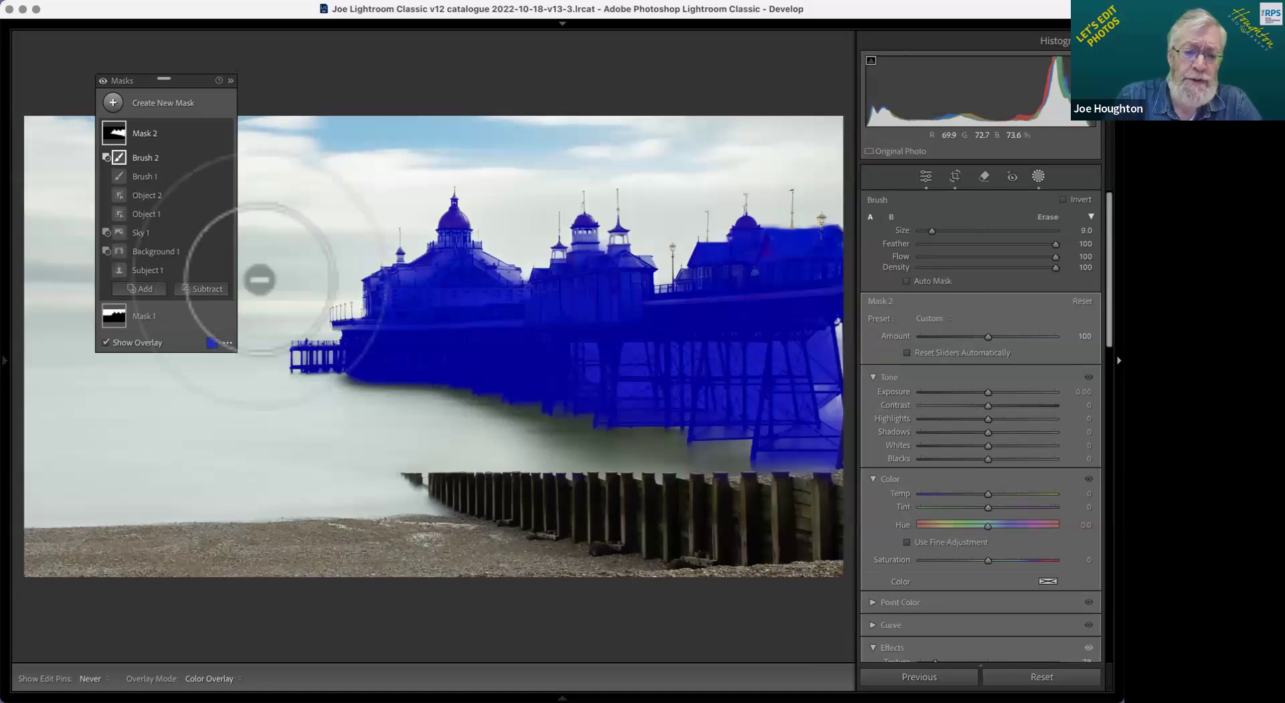
Step: Try intersecting the pier mask with a luminance range sampled between the pier's supports
mouse_move(213, 135)
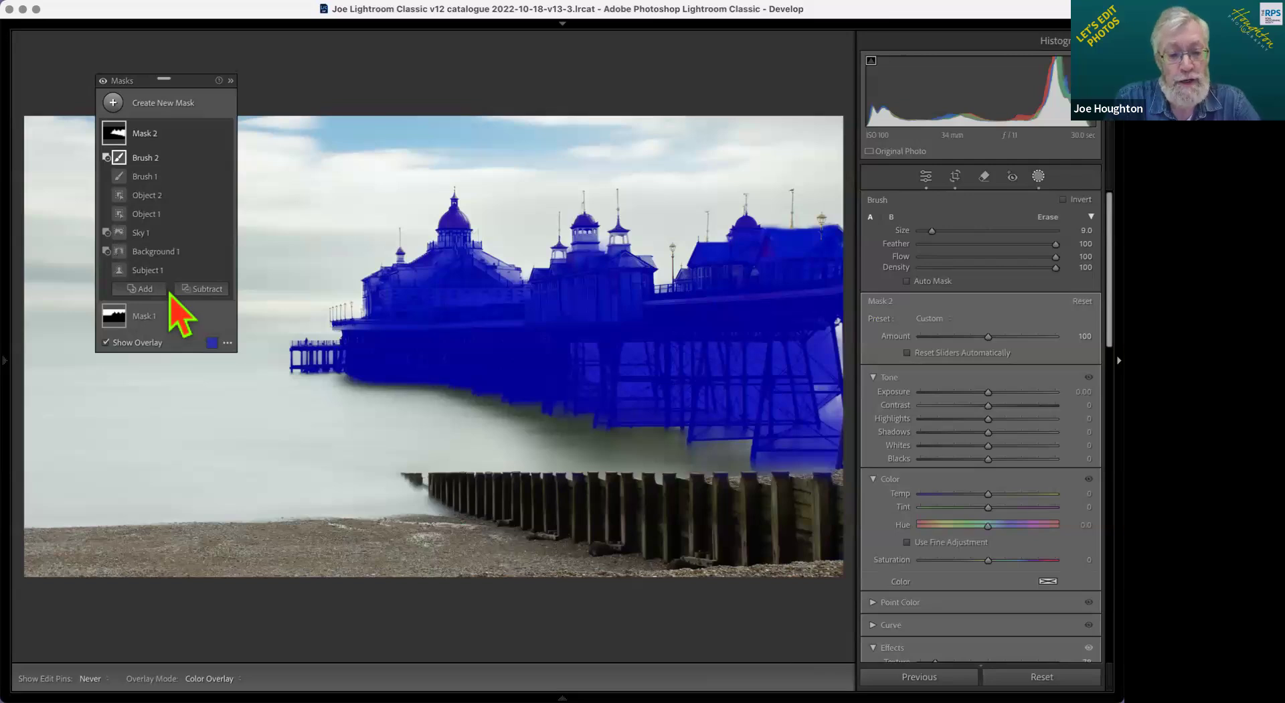
key("alt")
key("alt")
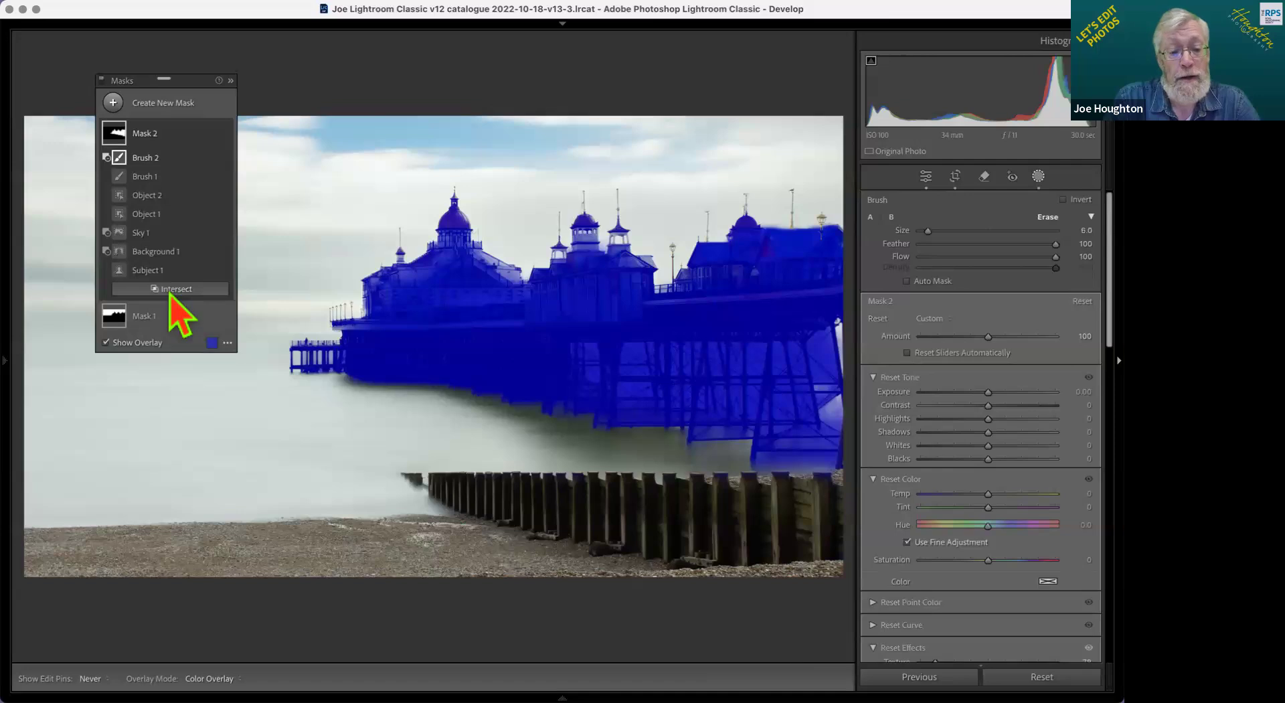
left_click(172, 294, "alt")
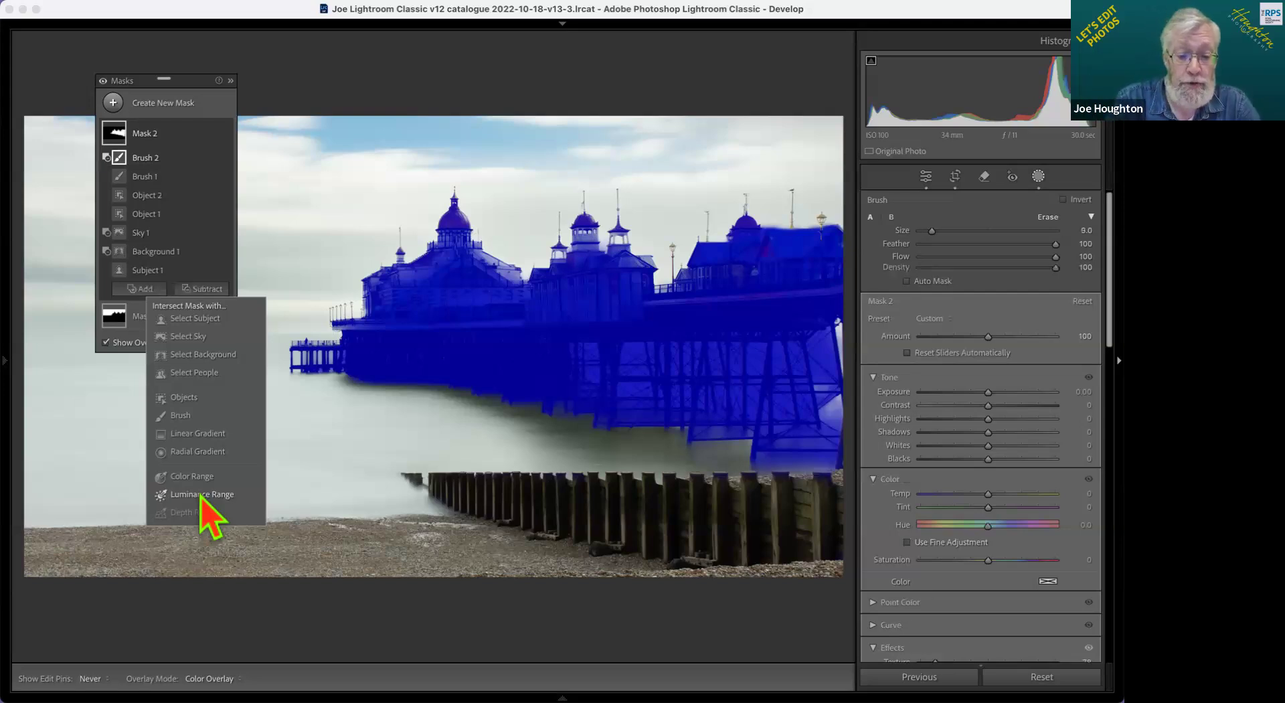
left_click(202, 495)
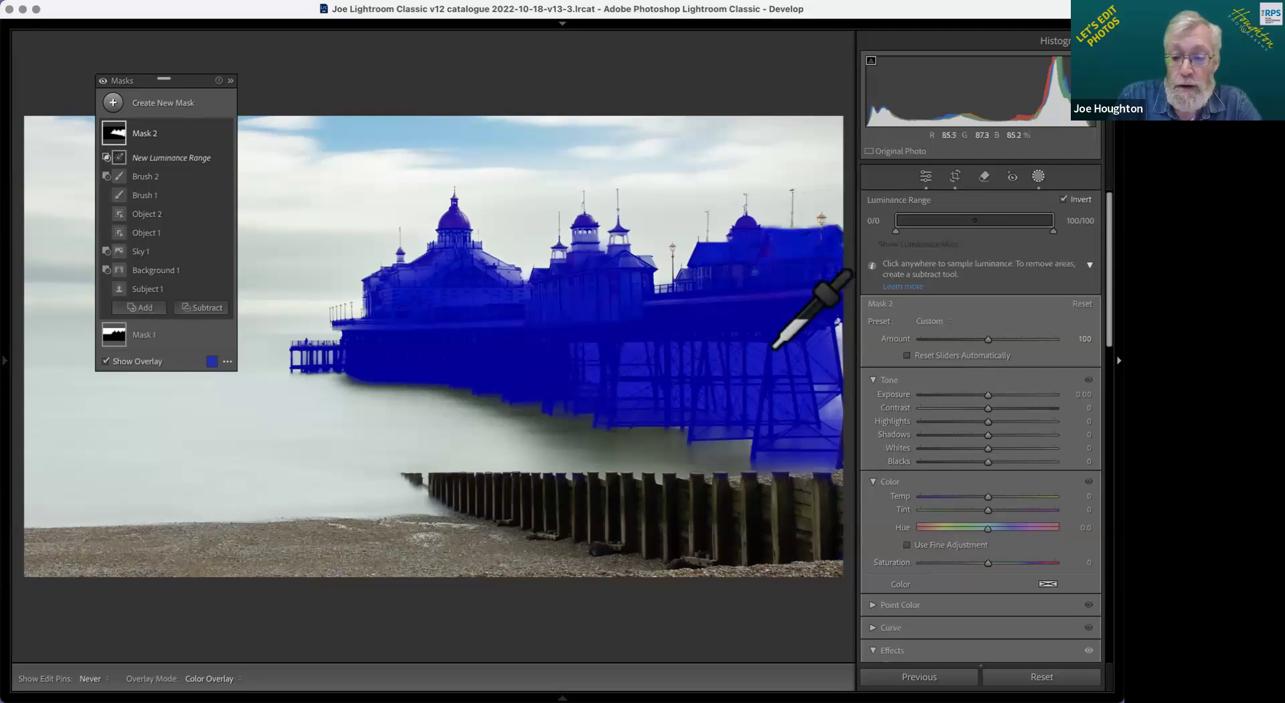
key("z")
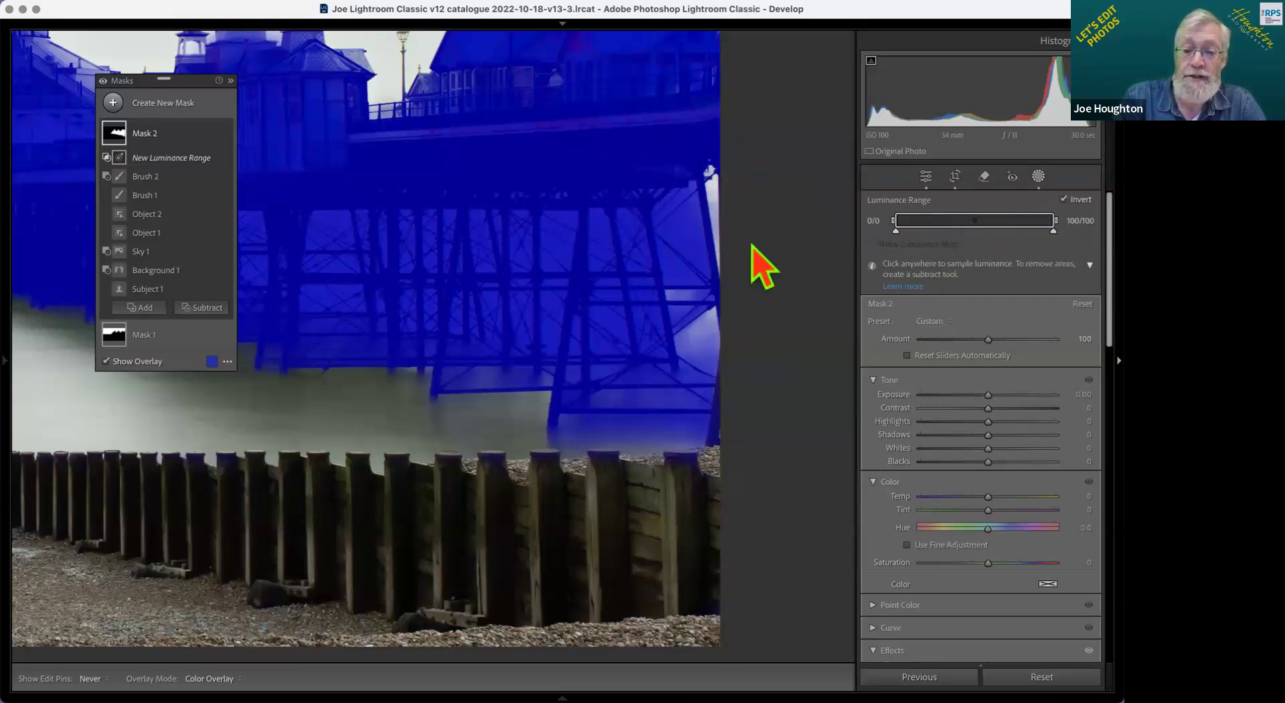
left_click(559, 247)
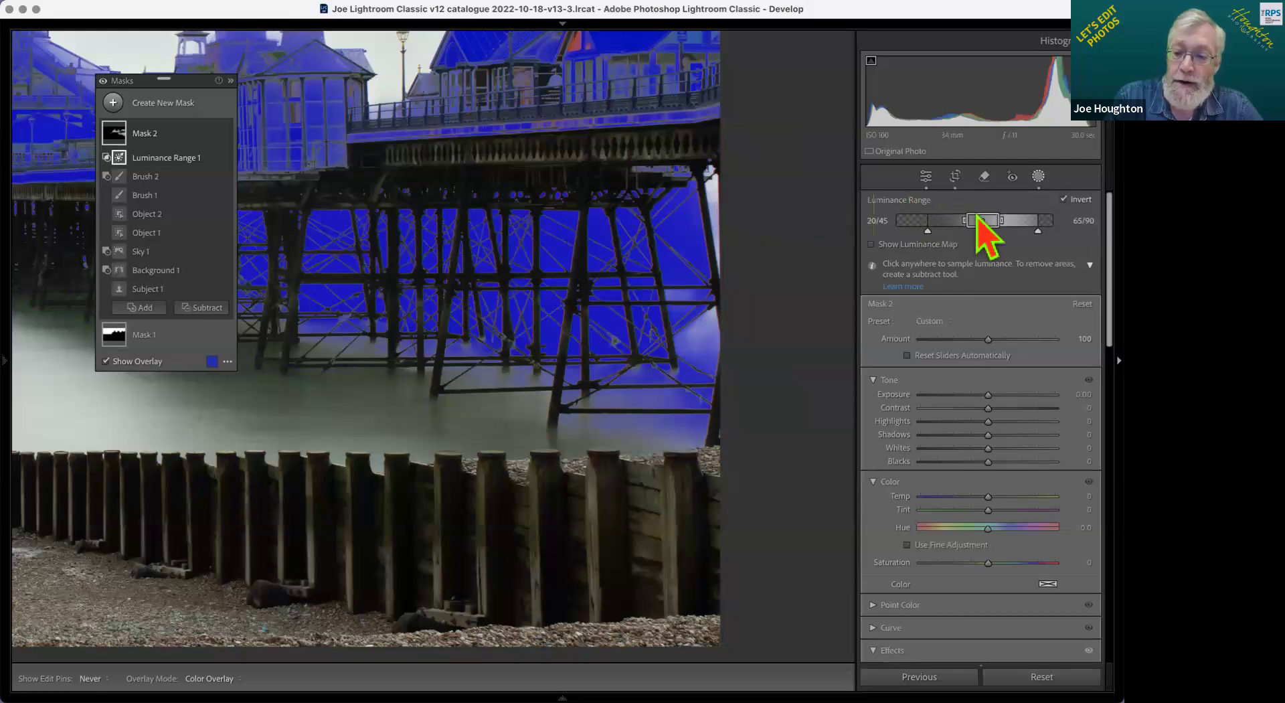
Step: Try narrowing the luminance range to 45/46 at the dark end and 61/64 at the bright end
left_click_drag(982, 221, 981, 221)
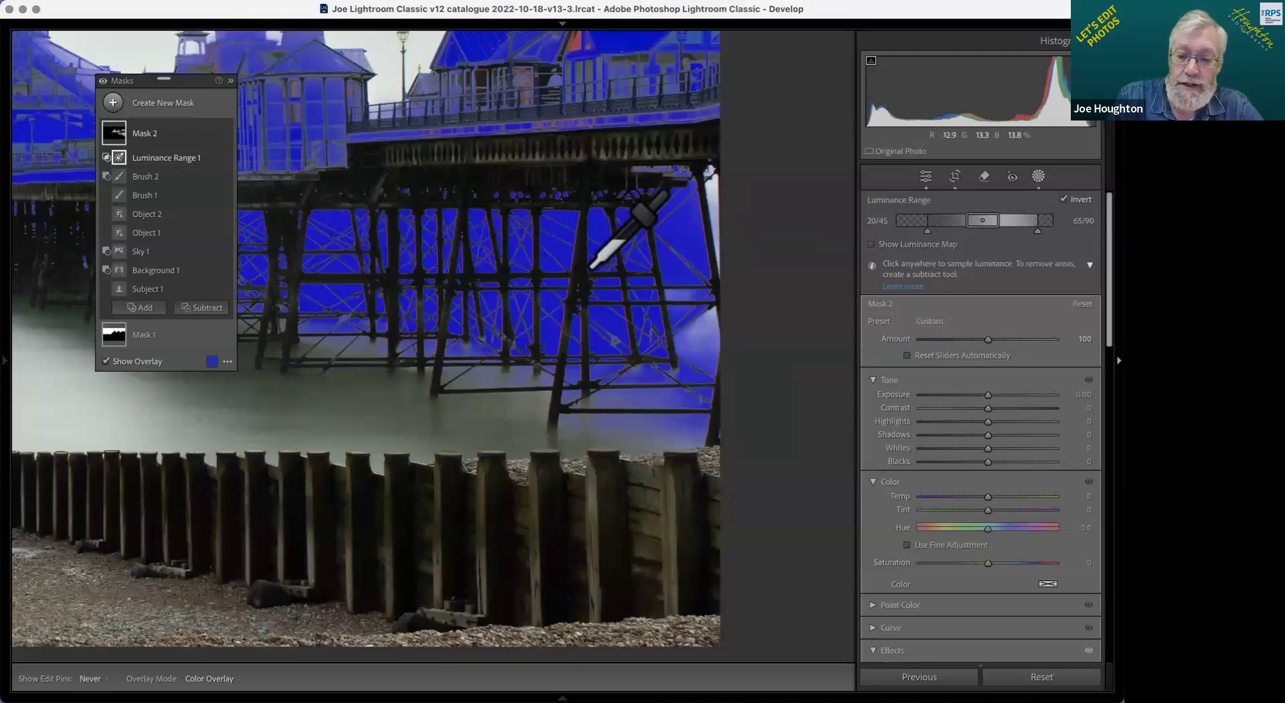
left_click_drag(927, 233, 967, 231)
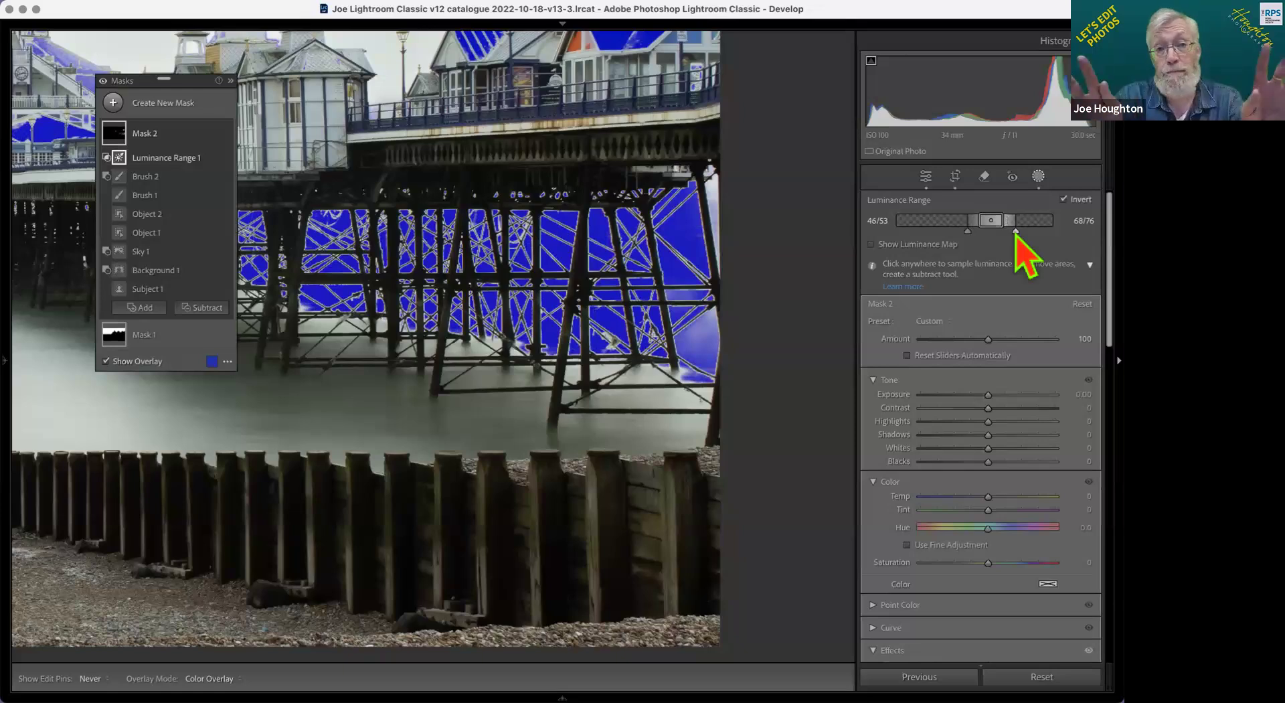
left_click_drag(1015, 231, 981, 236)
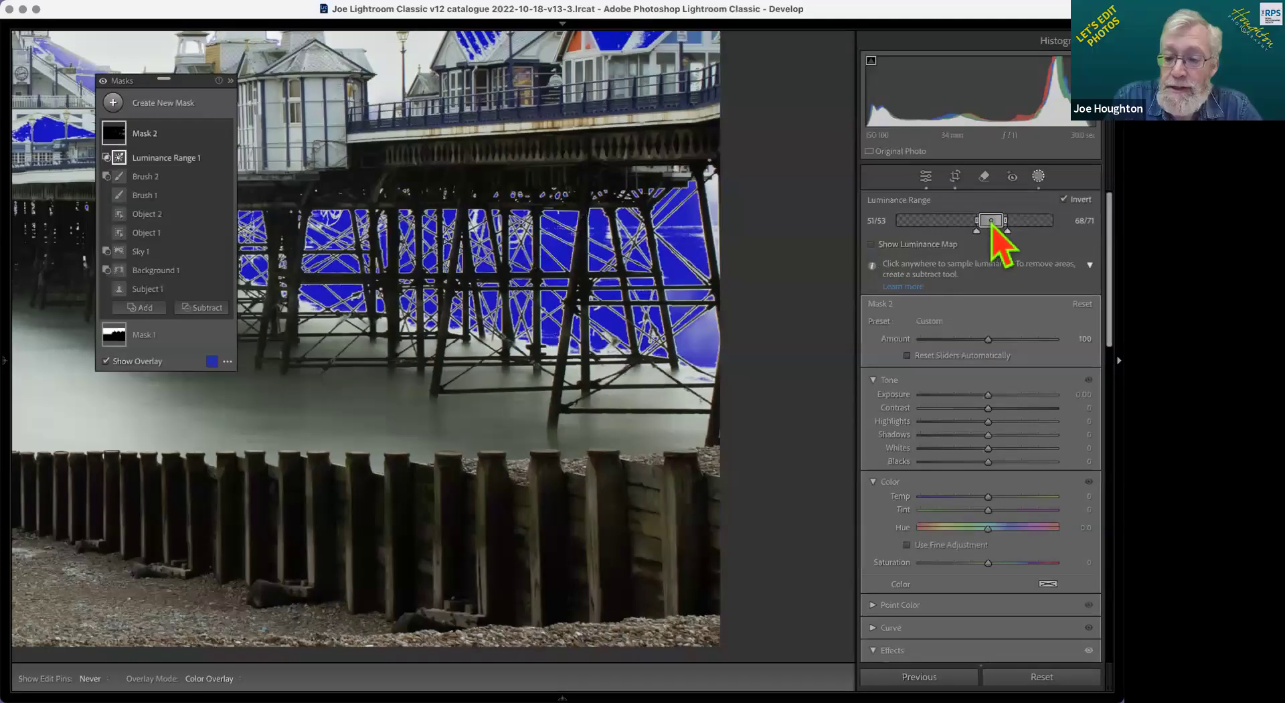
left_click_drag(990, 222, 976, 226)
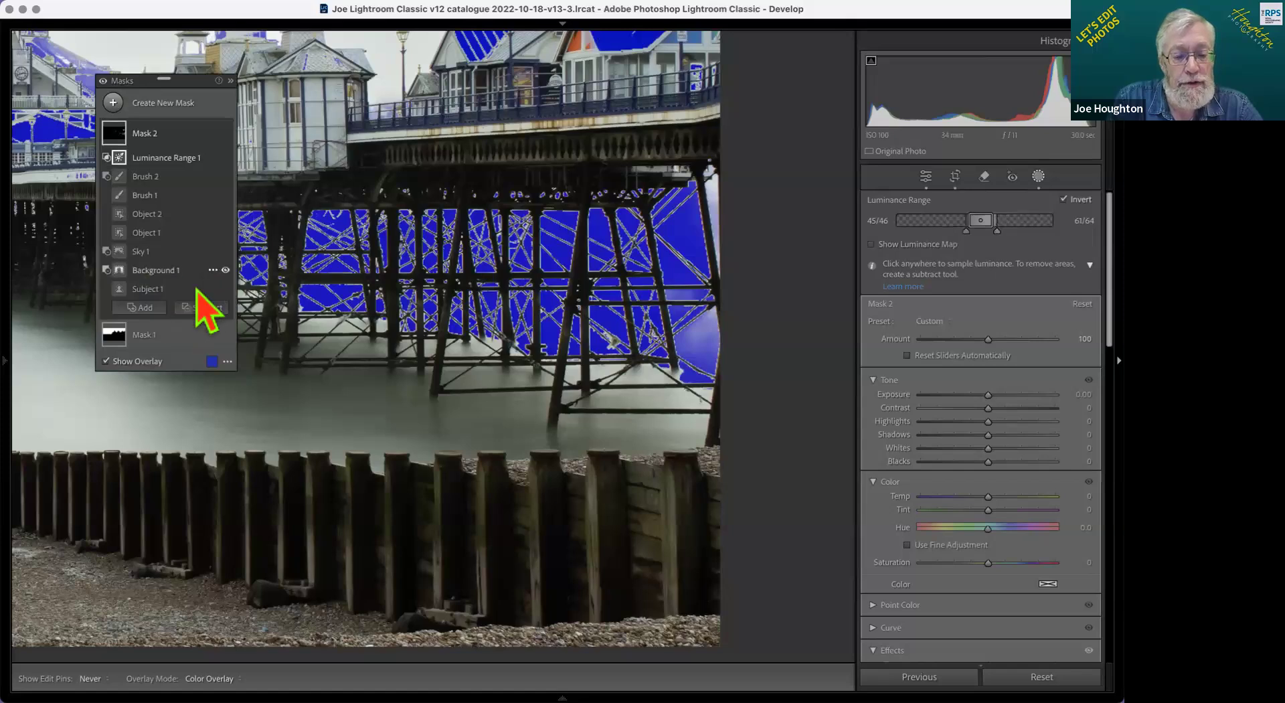
Step: Hide the luminance range component and examine the pier's supports and buildings without the mask overlay
left_click(225, 158)
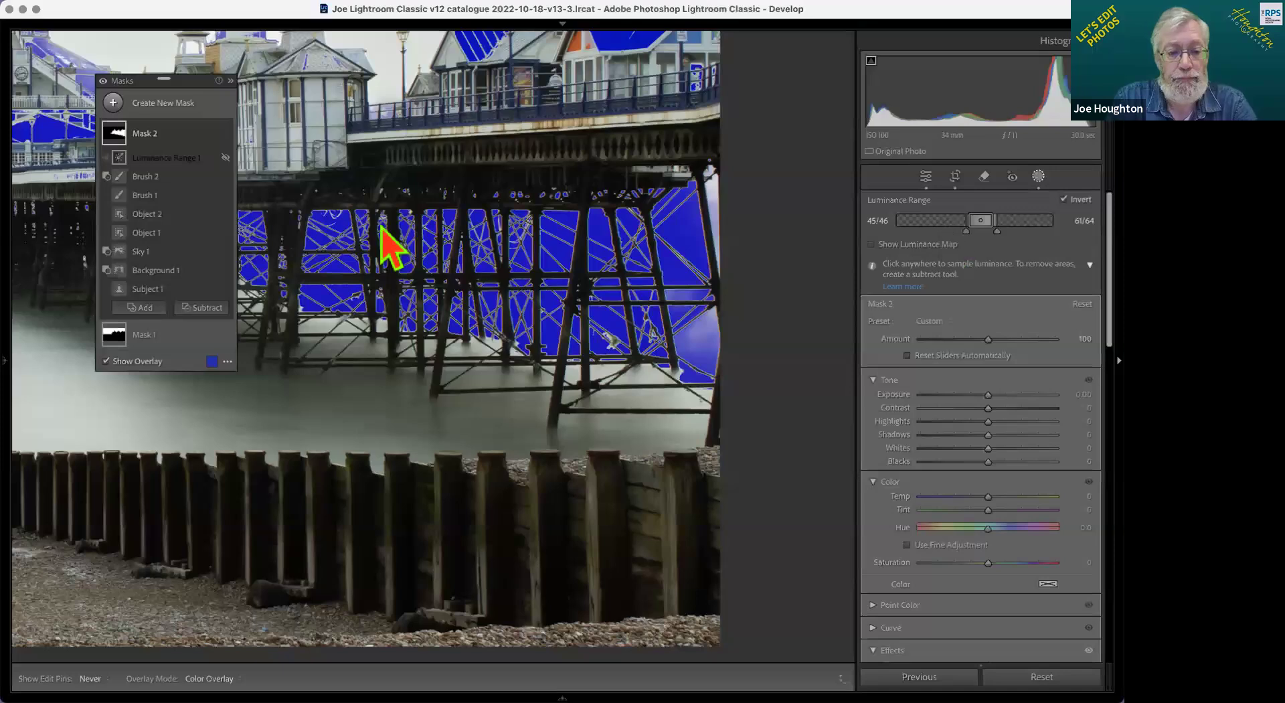
left_click(307, 211)
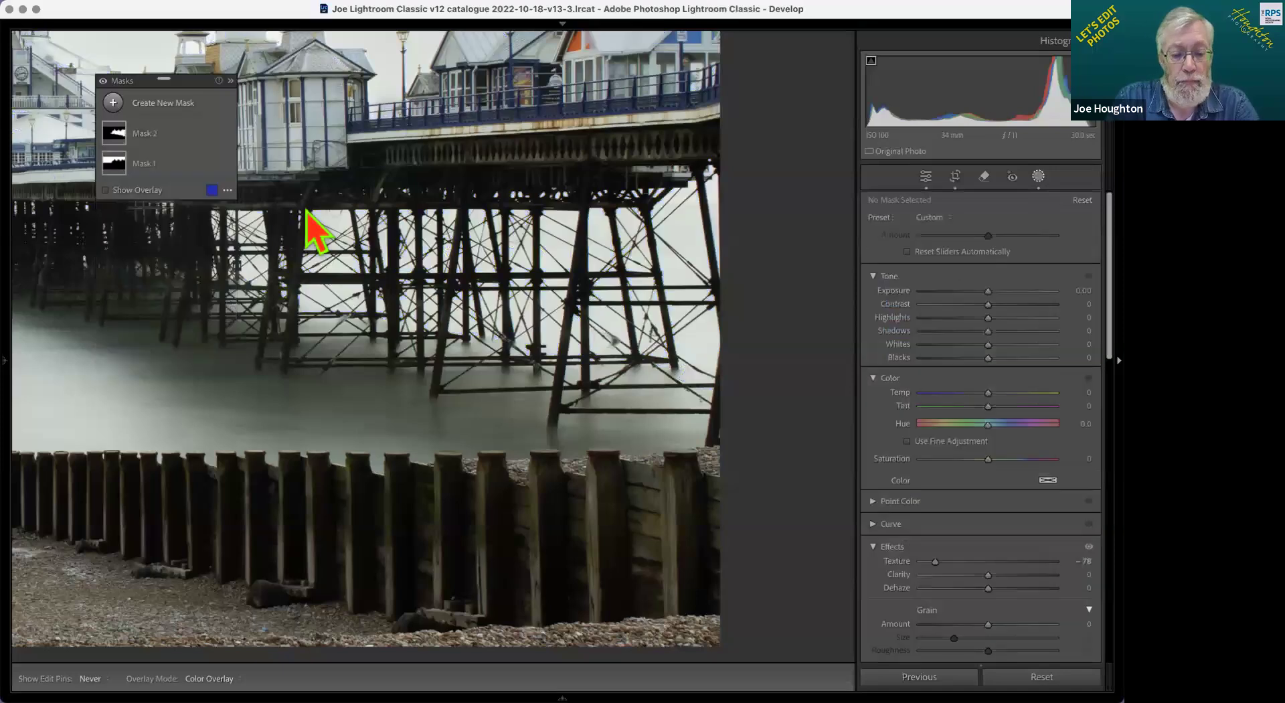
left_click(160, 144)
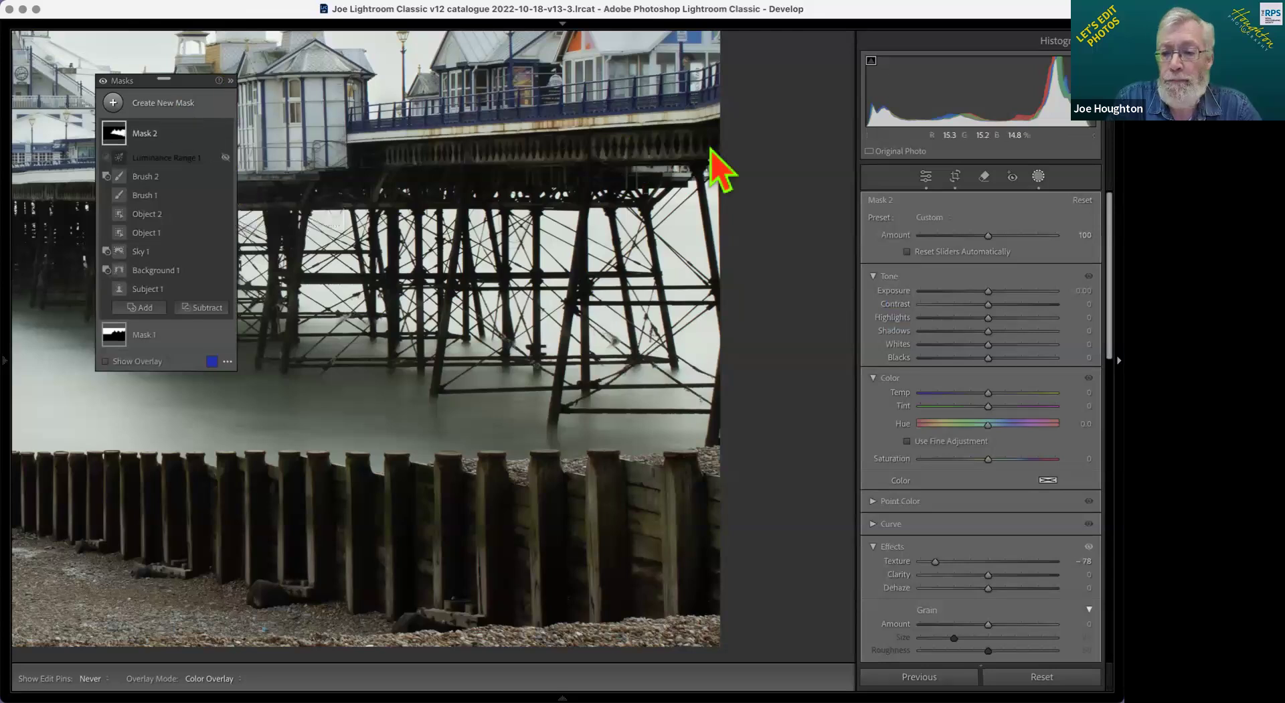
left_click(1038, 177)
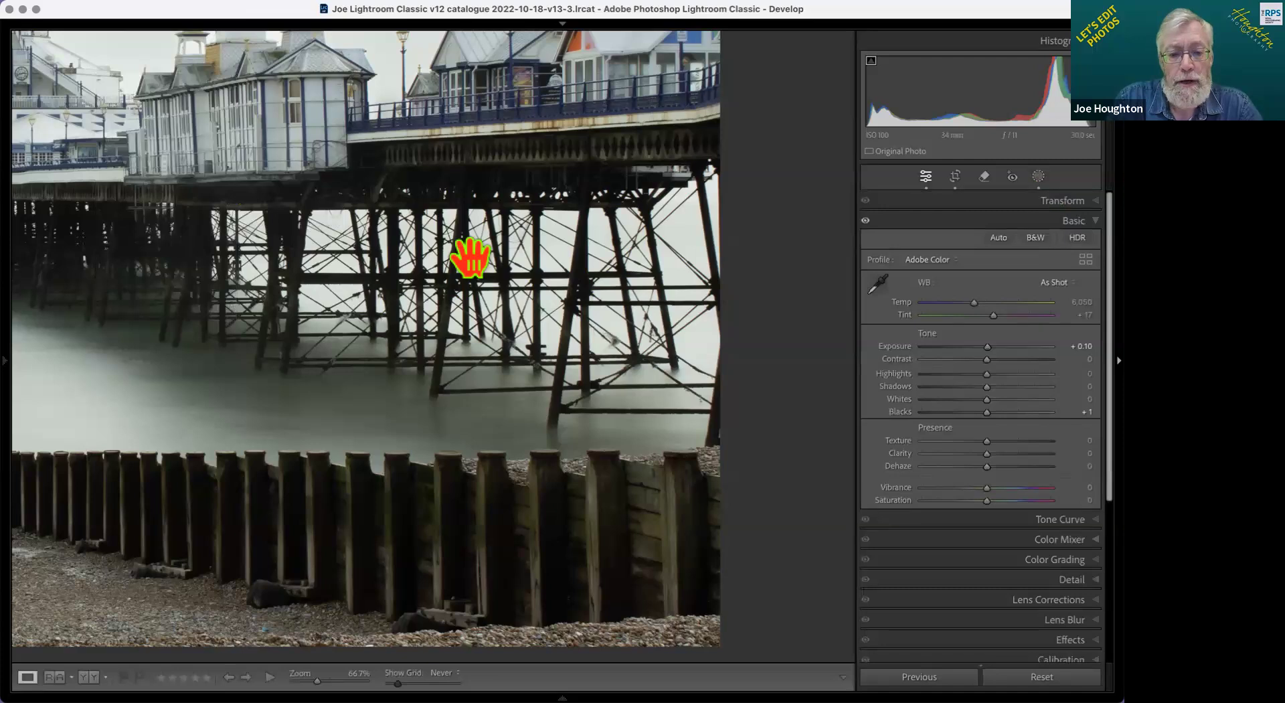
scroll(471, 257, "up", 5)
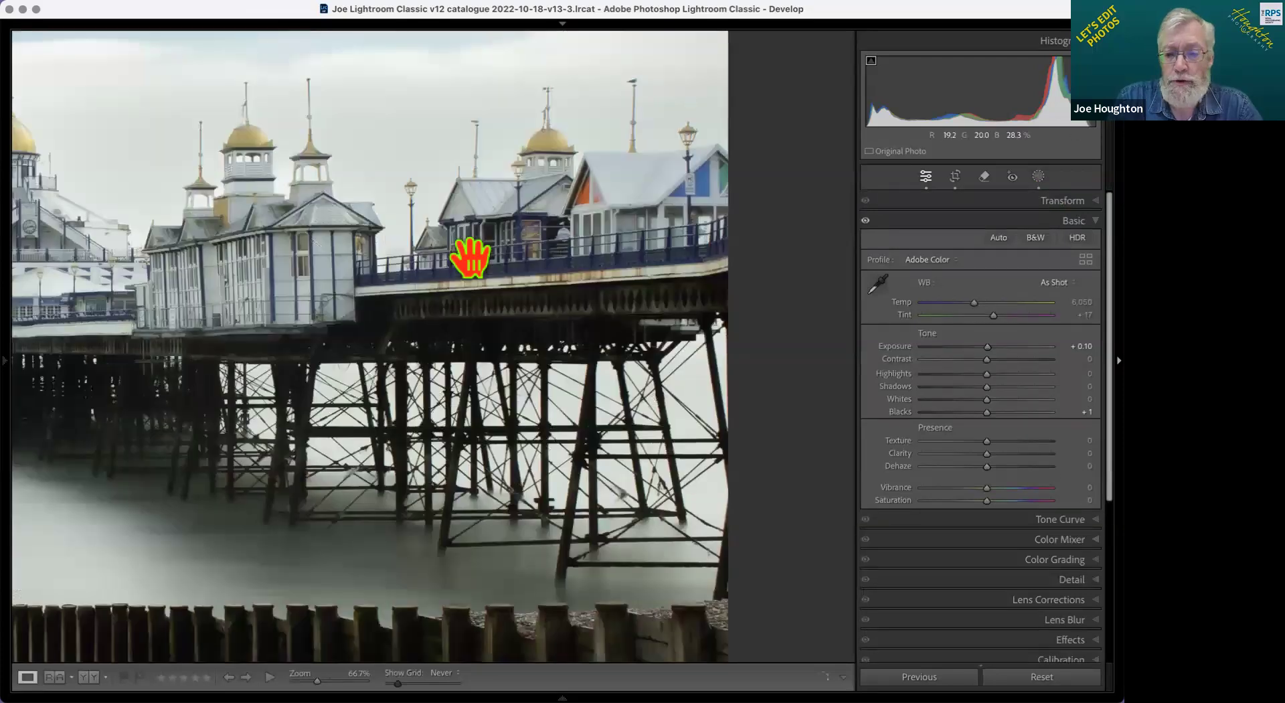
scroll(470, 257, "left", 5)
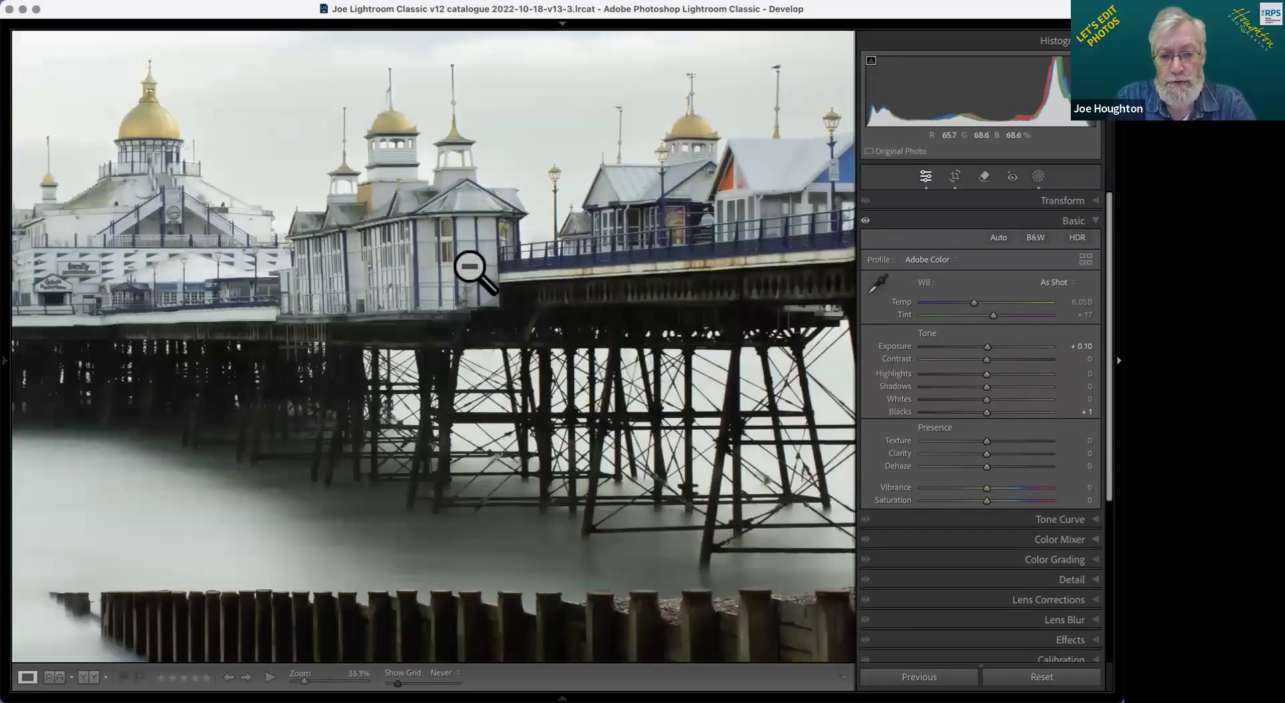
left_click(474, 271)
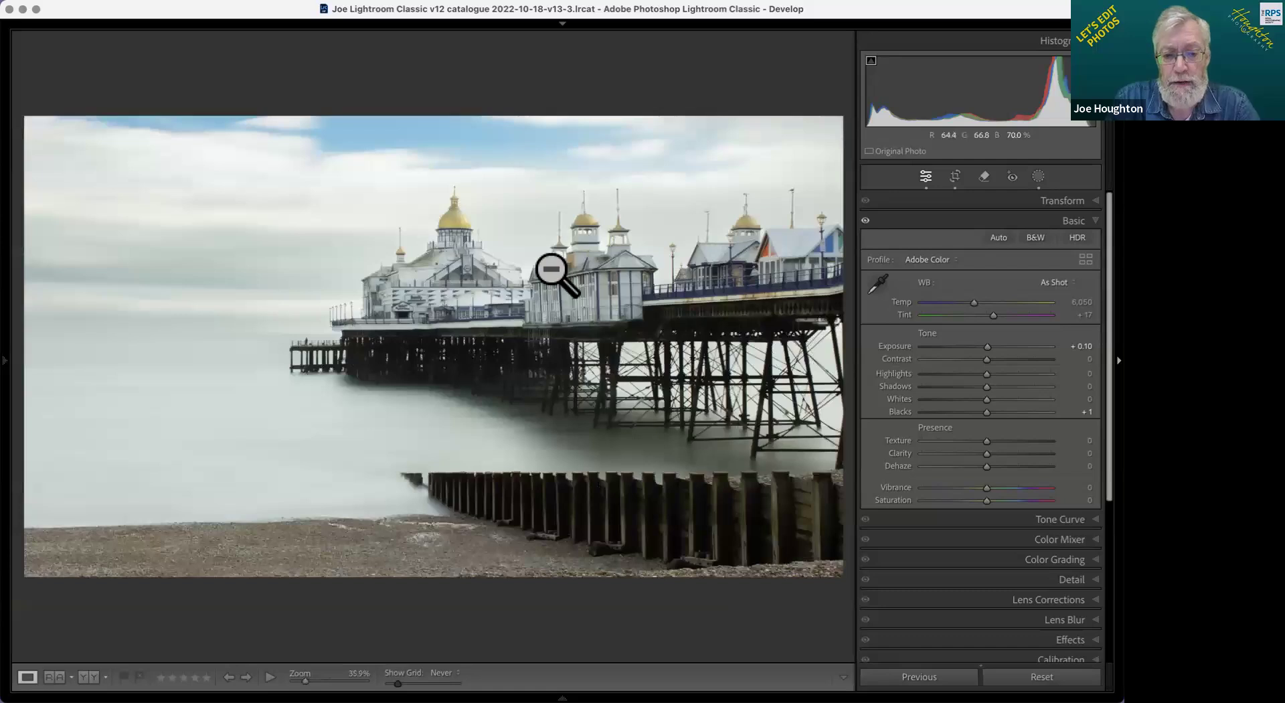
Step: Rename Mask 2 as Pier
left_click(1038, 177)
left_click(148, 133)
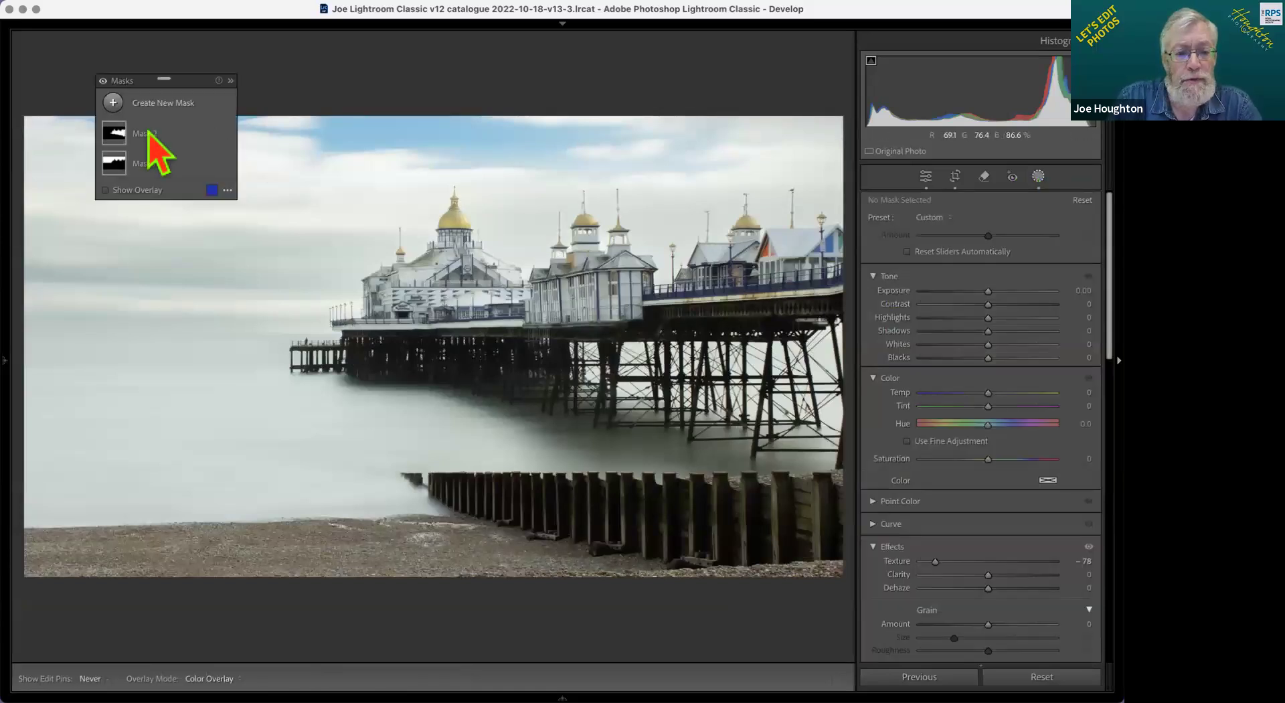
double_click(148, 133)
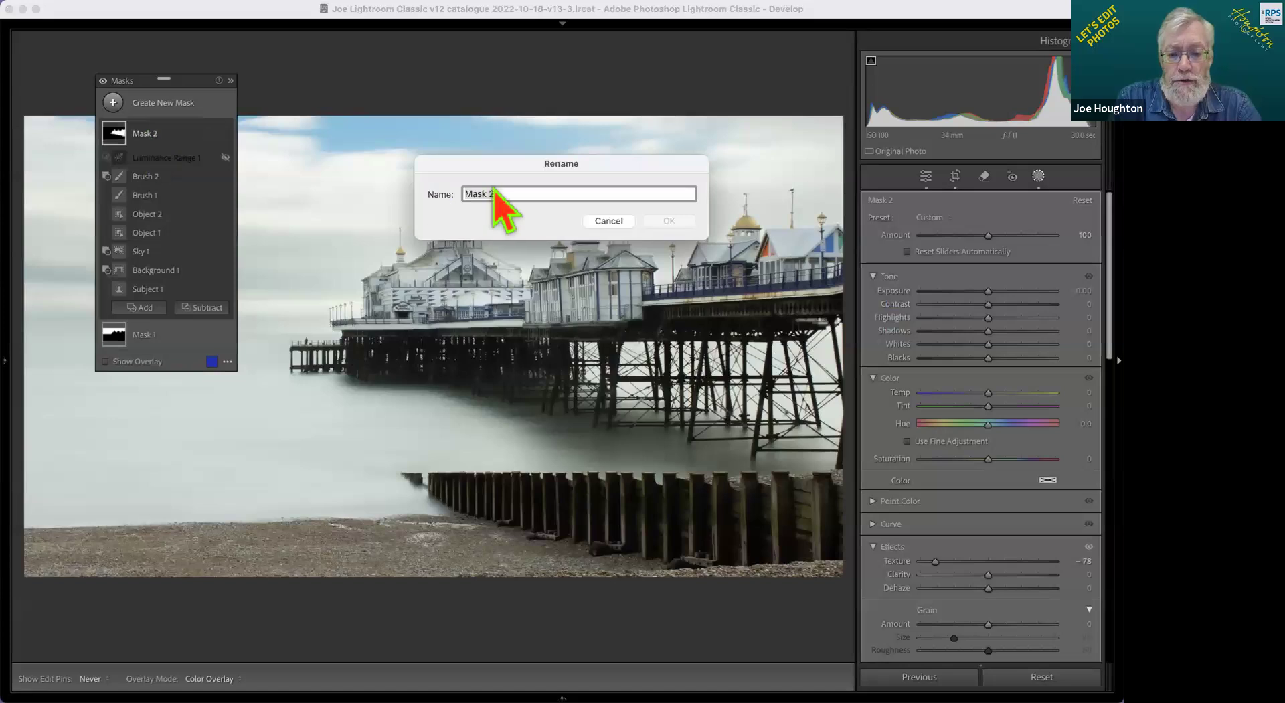
type("Pier")
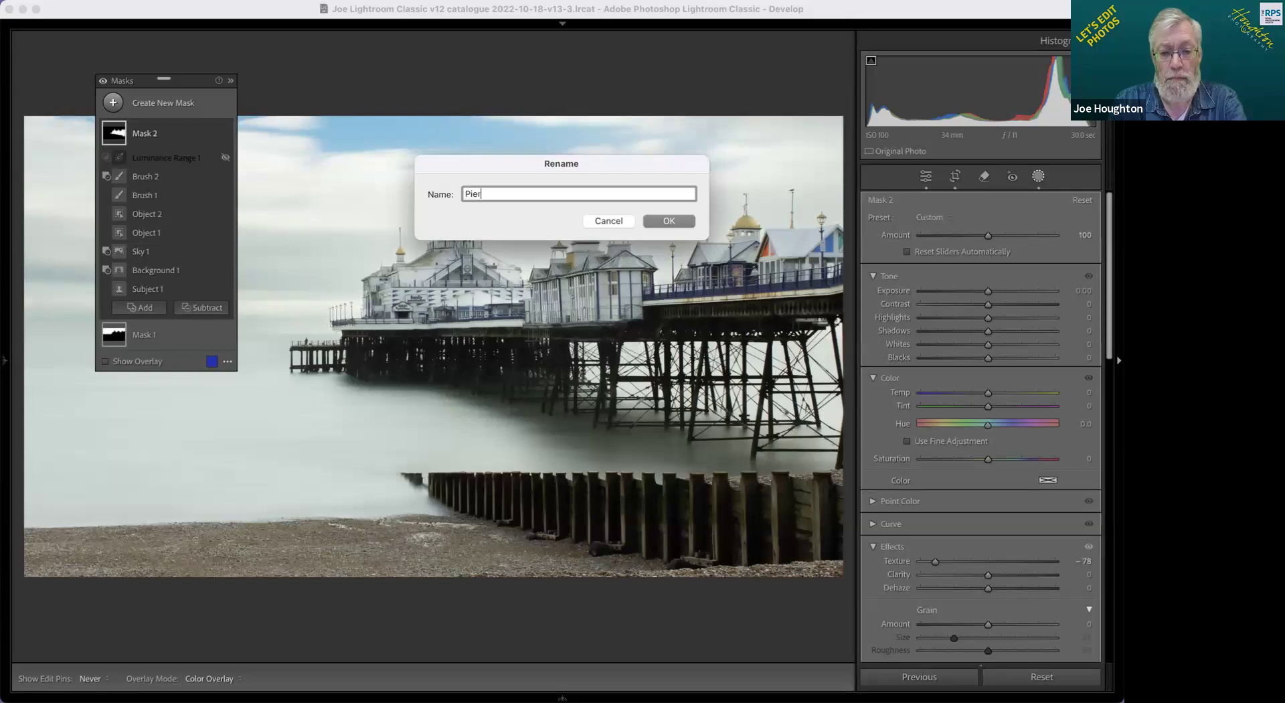
key("Return")
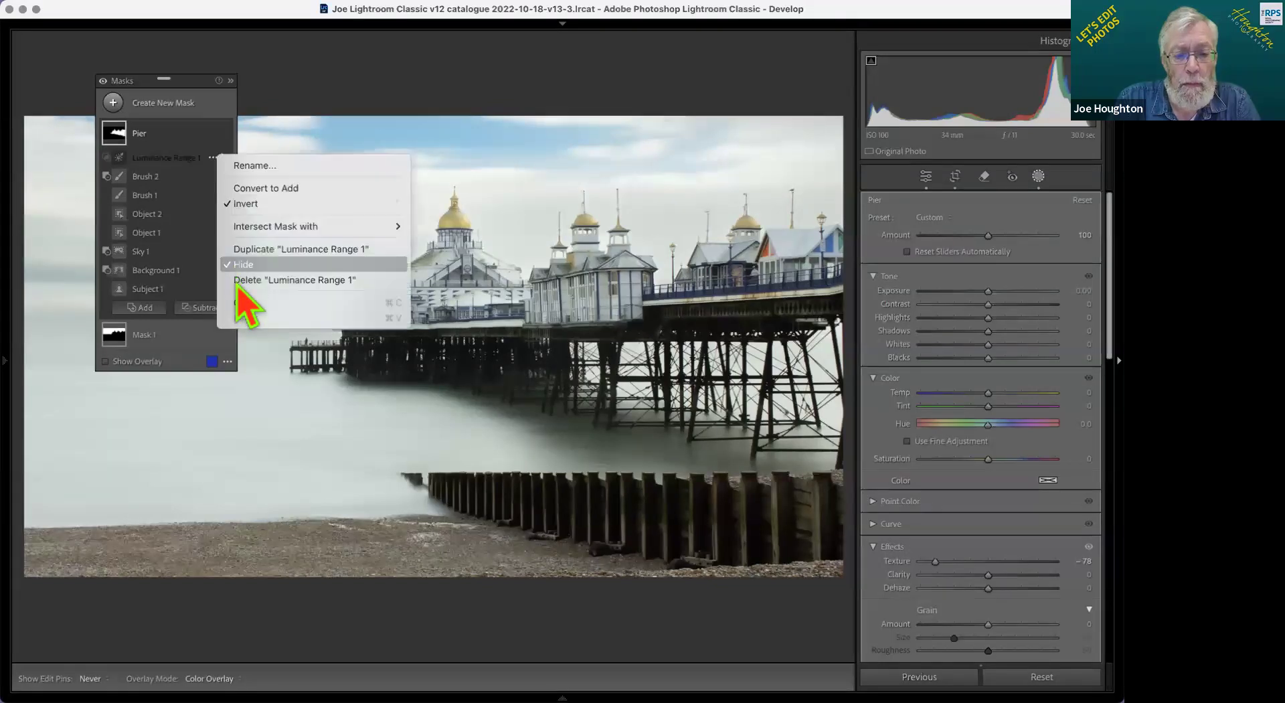
Step: Delete the hidden luminance range component from the Pier mask and turn its overlay on
left_click(237, 284)
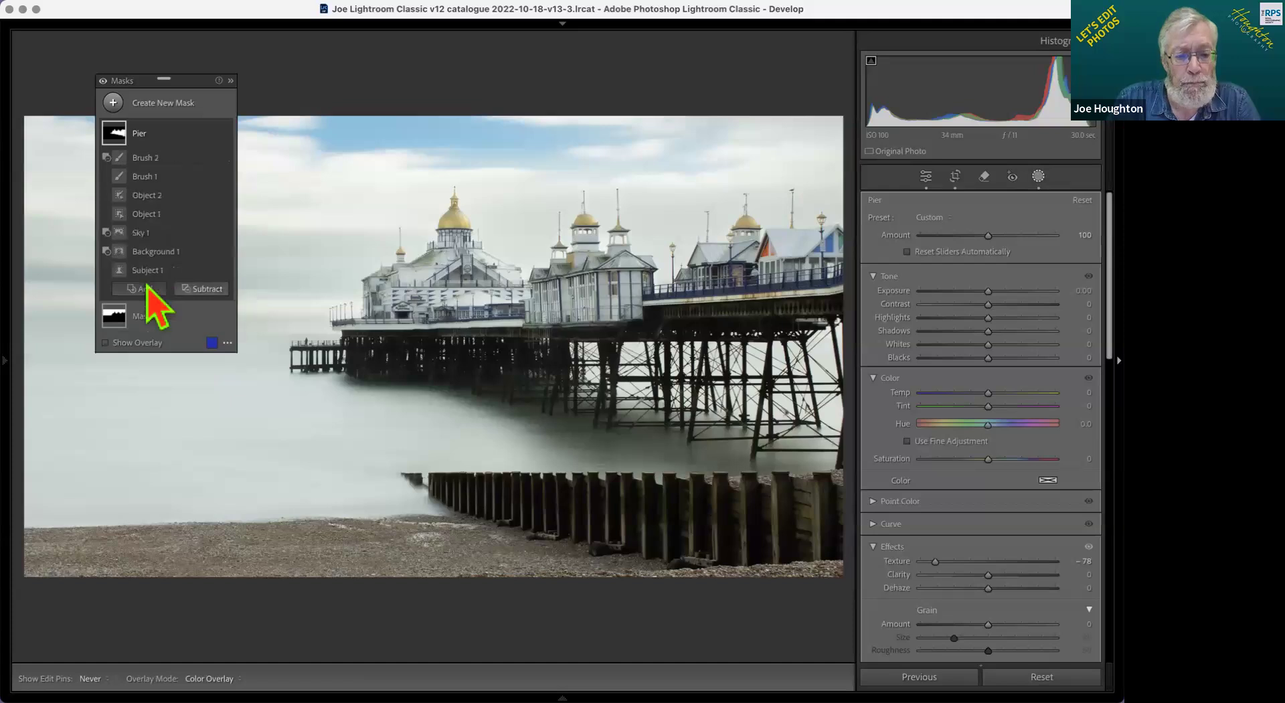
left_click(106, 343)
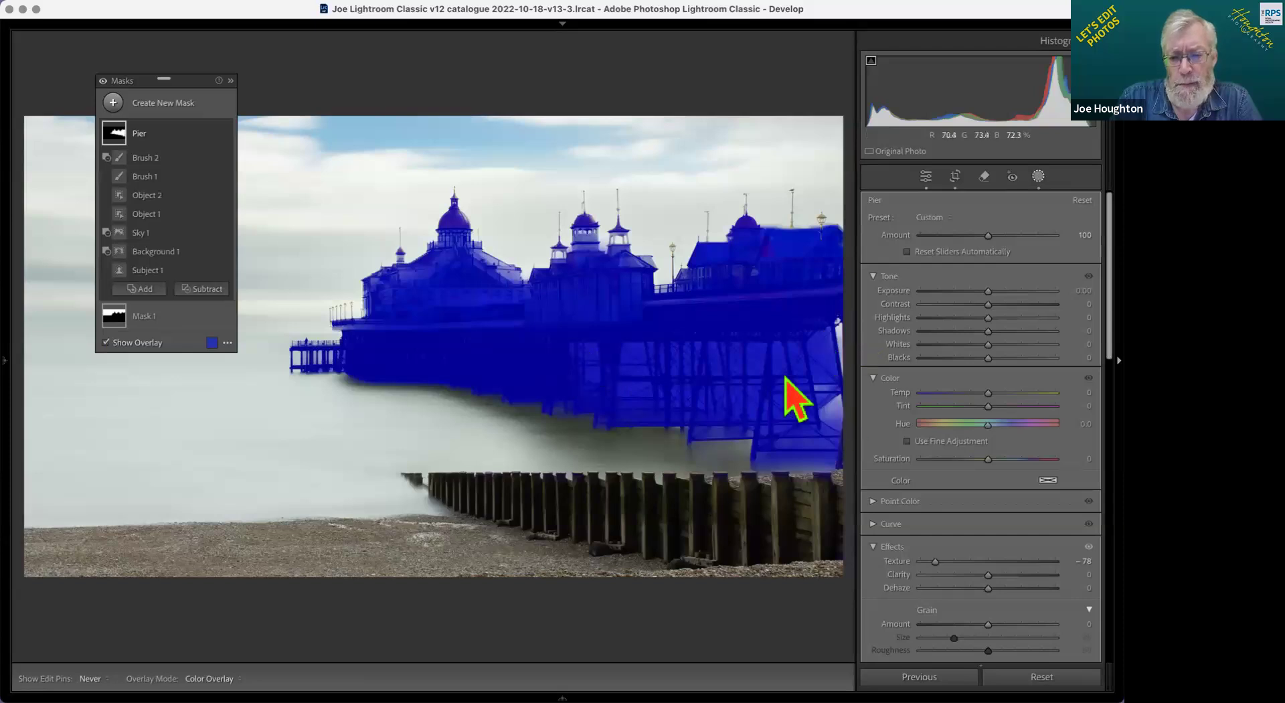
Step: Create a new brush mask and paint at size 9 over the pier's supports beneath the deck
left_click(160, 104)
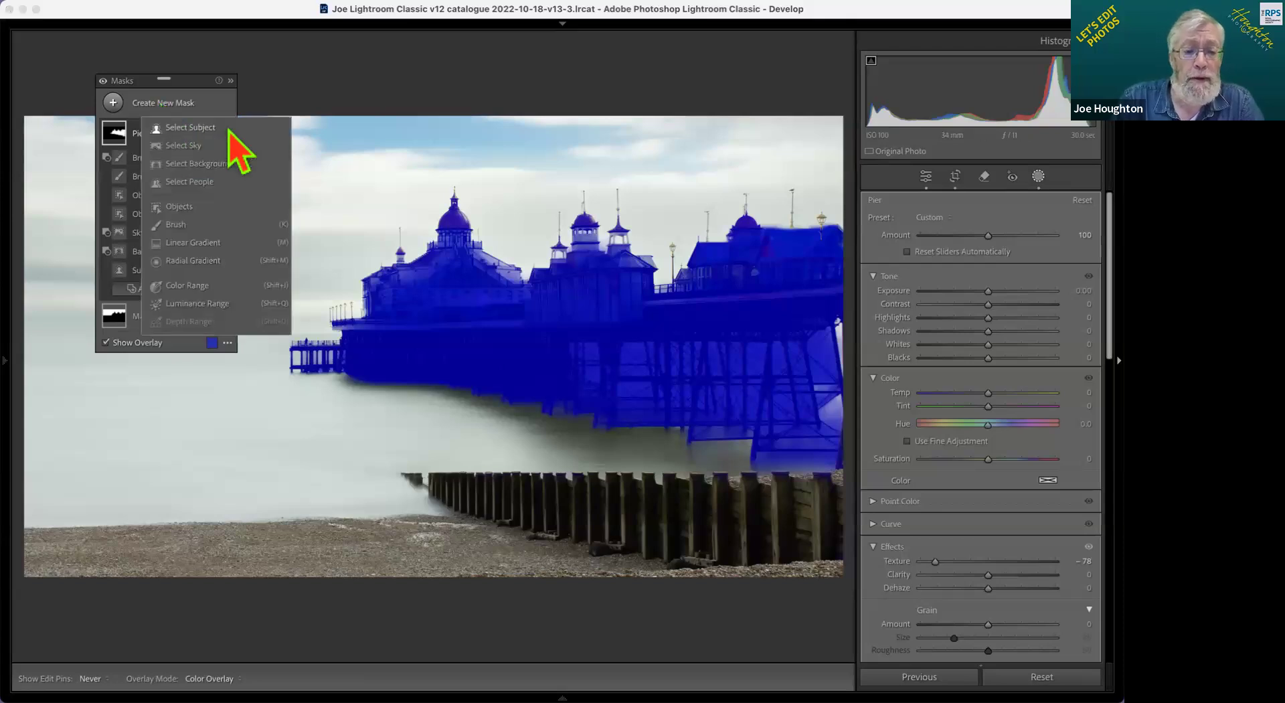
left_click(176, 225)
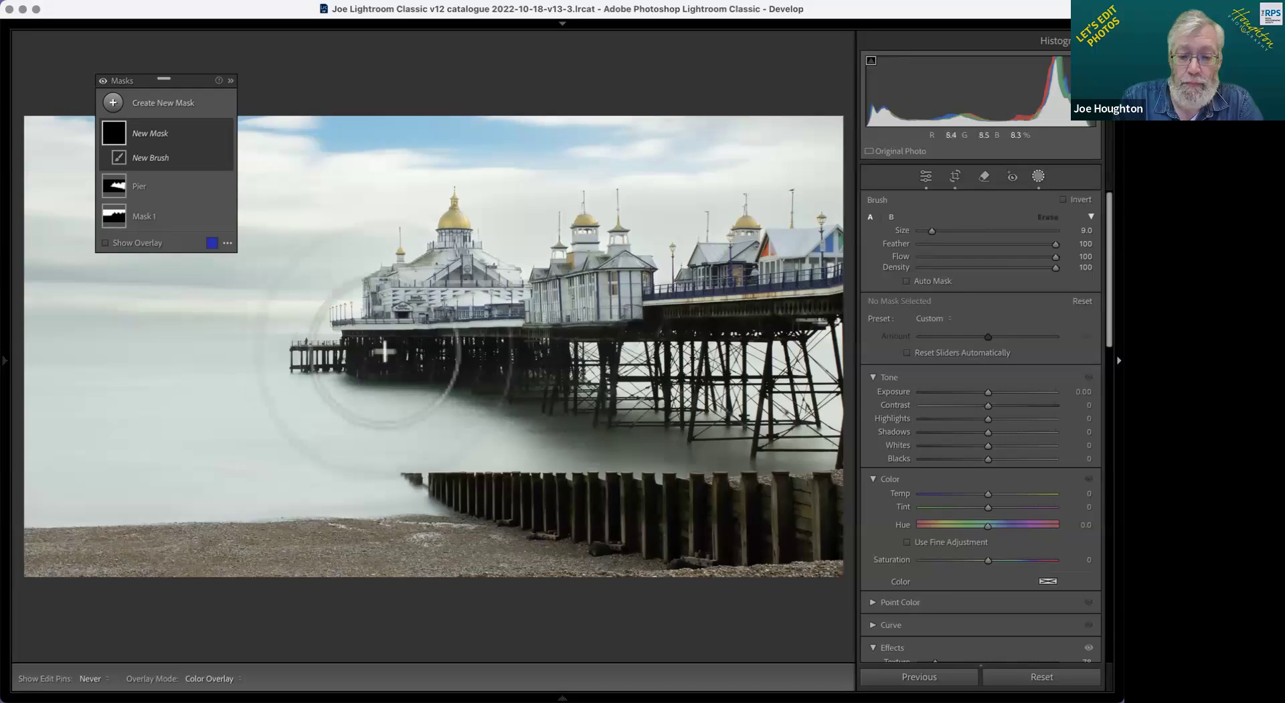
mouse_move(385, 351)
left_mouse_down()
mouse_move(543, 358)
mouse_move(756, 390)
mouse_move(800, 360)
left_mouse_up()
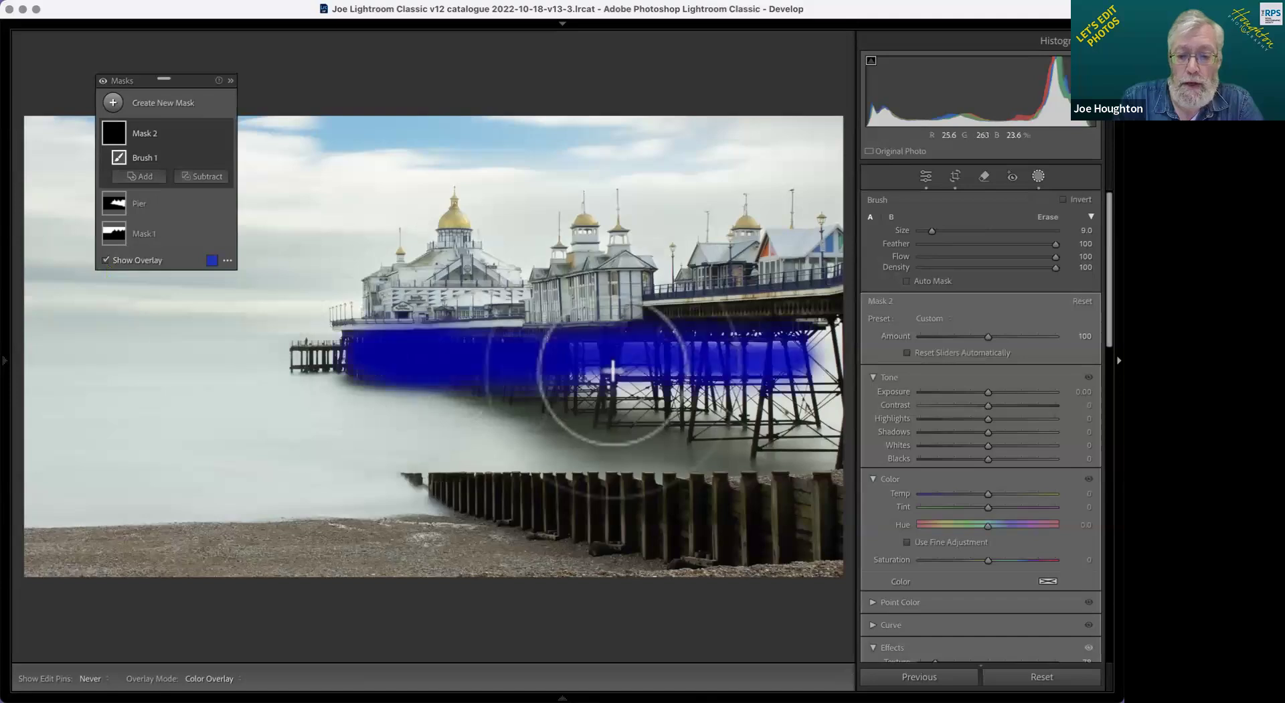
mouse_move(612, 369)
left_mouse_down()
mouse_move(584, 385)
mouse_move(683, 392)
left_mouse_up()
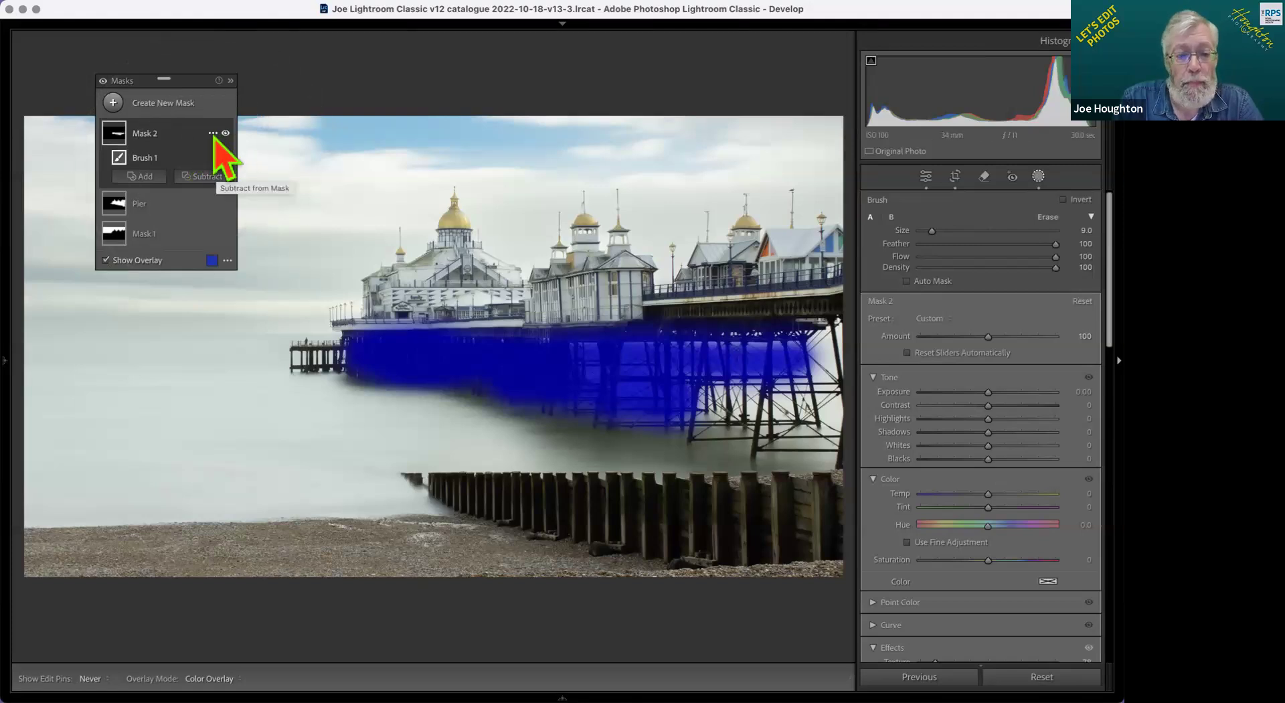
Step: Hide Mask 2 and add a horizontal linear gradient to the Pier mask at the level of the pier deck
left_click(226, 132)
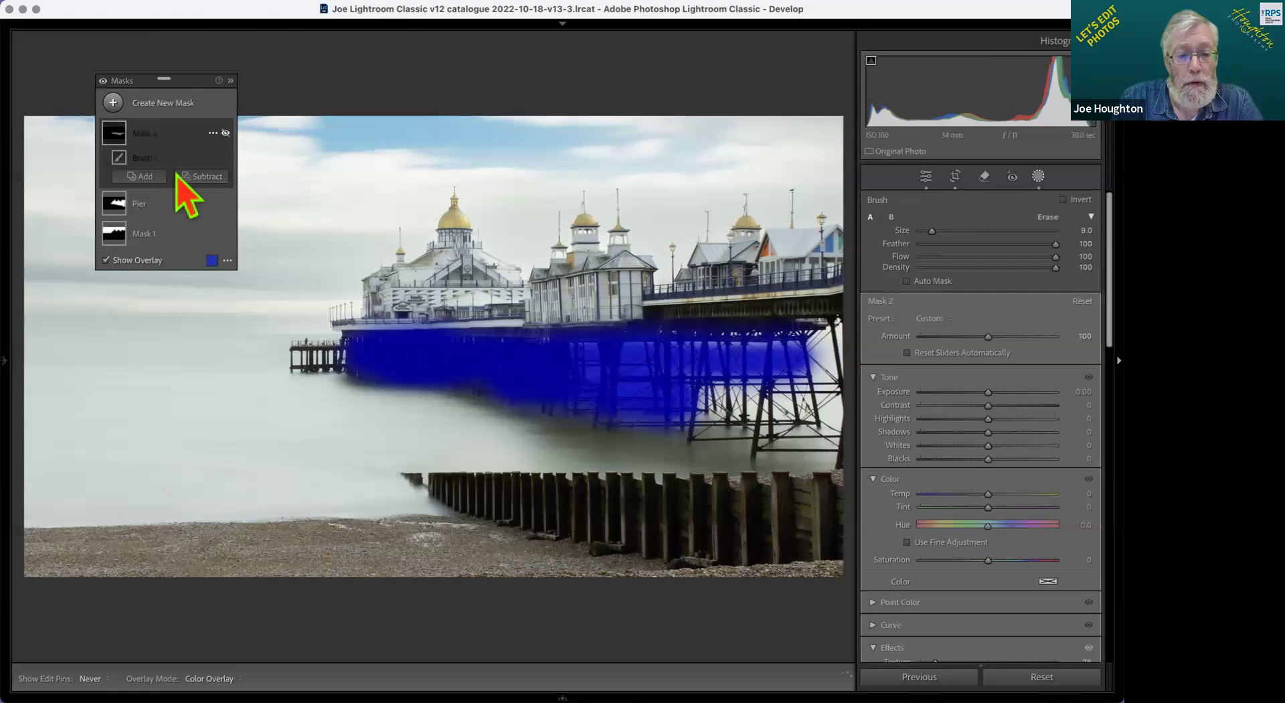
left_click(132, 204)
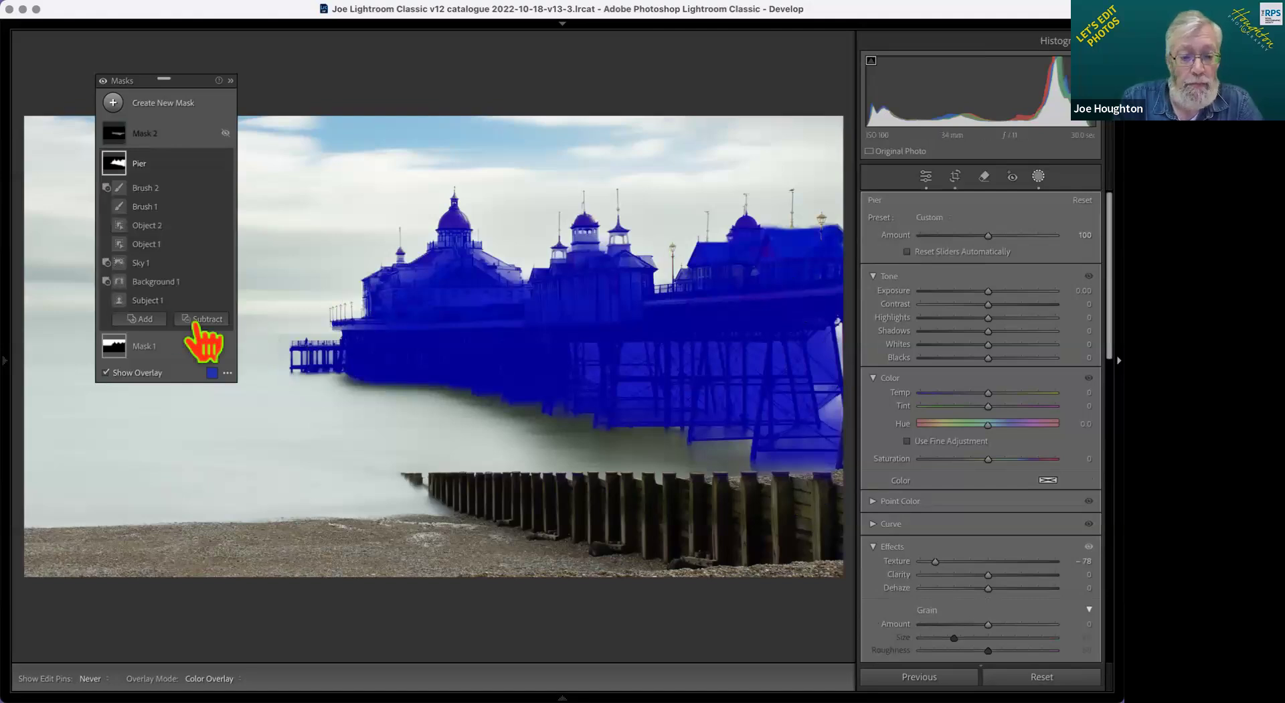
left_click(141, 319)
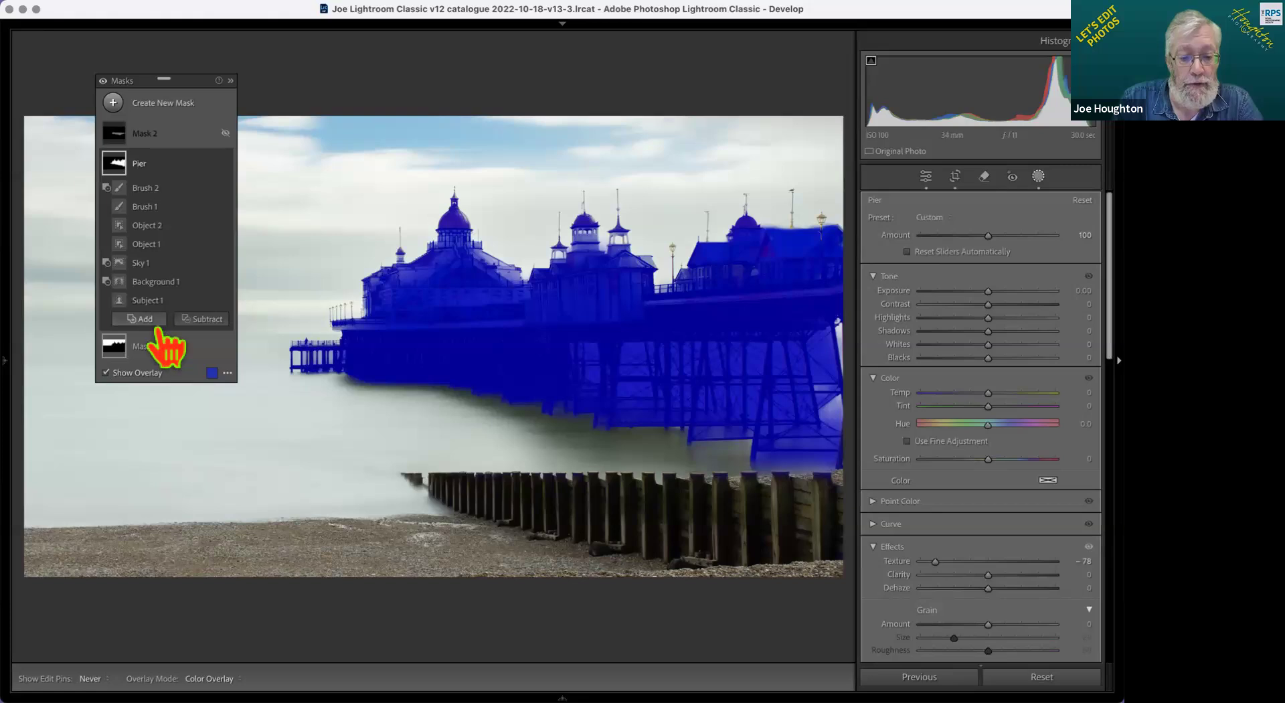
left_click(166, 463)
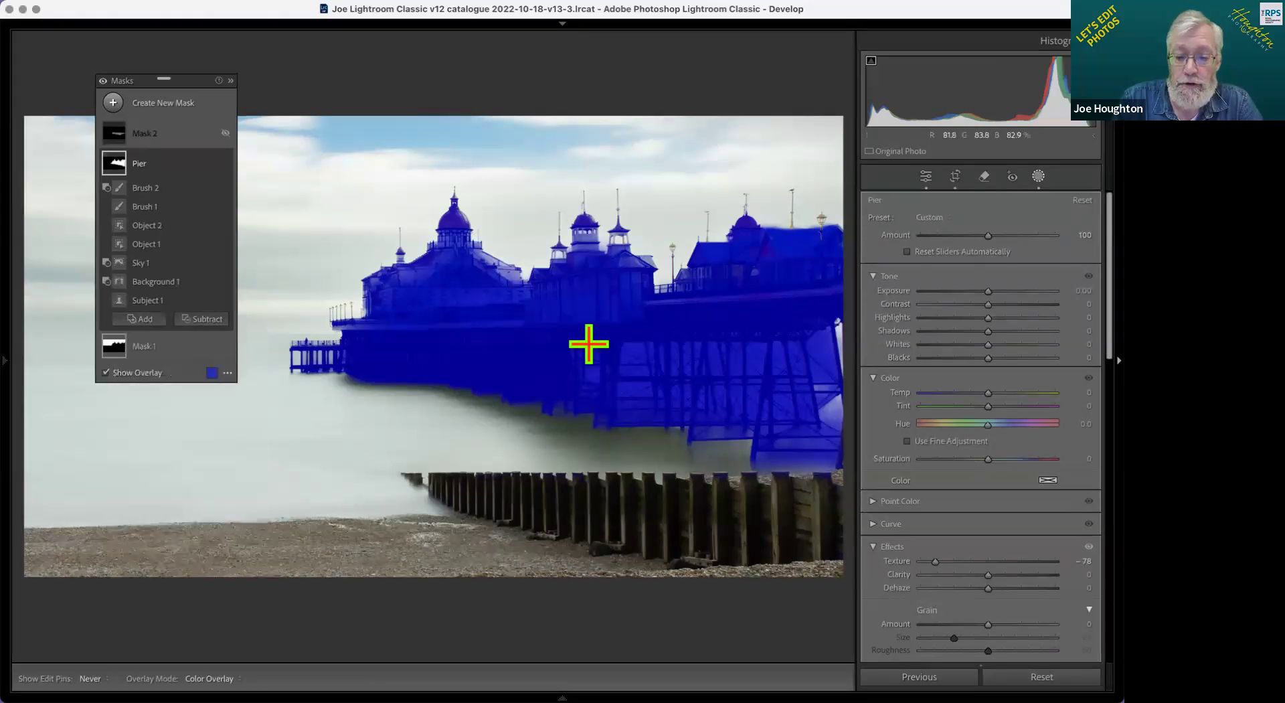
left_click(588, 344)
left_click_drag(588, 325, 589, 320)
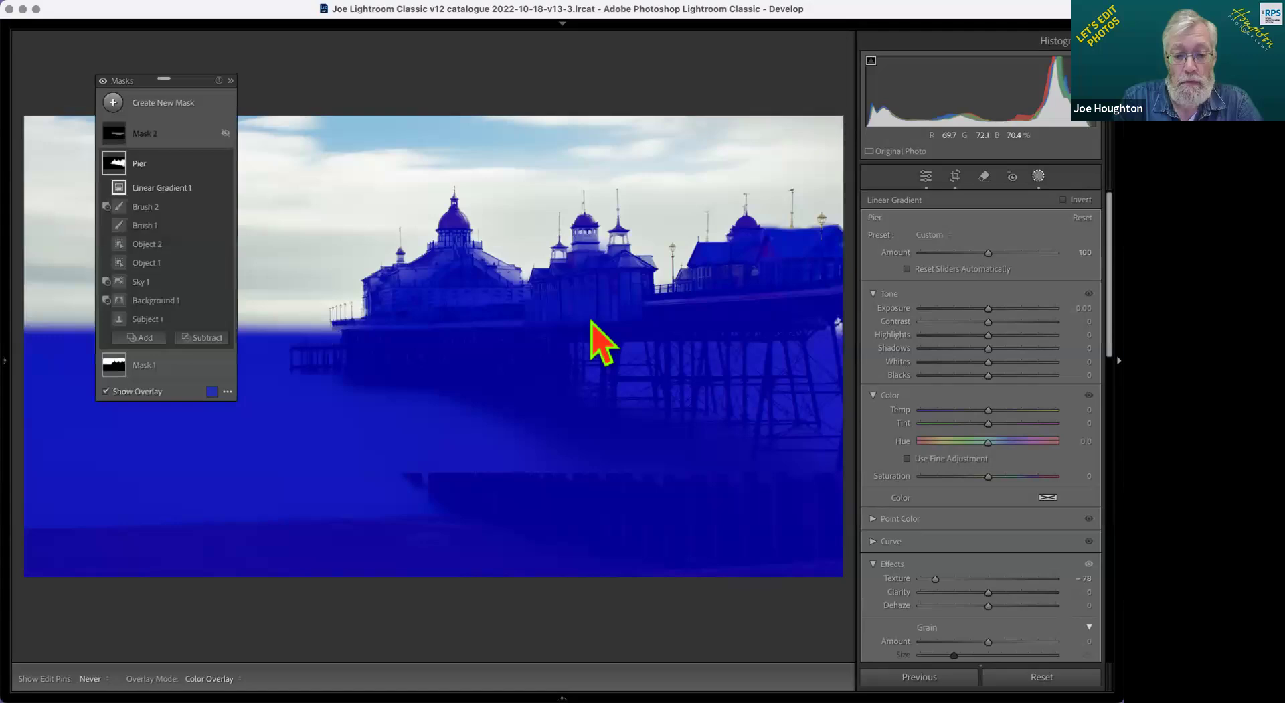
Step: Show the edit pins and tilt and shift the added linear gradient to follow the slope of the pier deck
key("h")
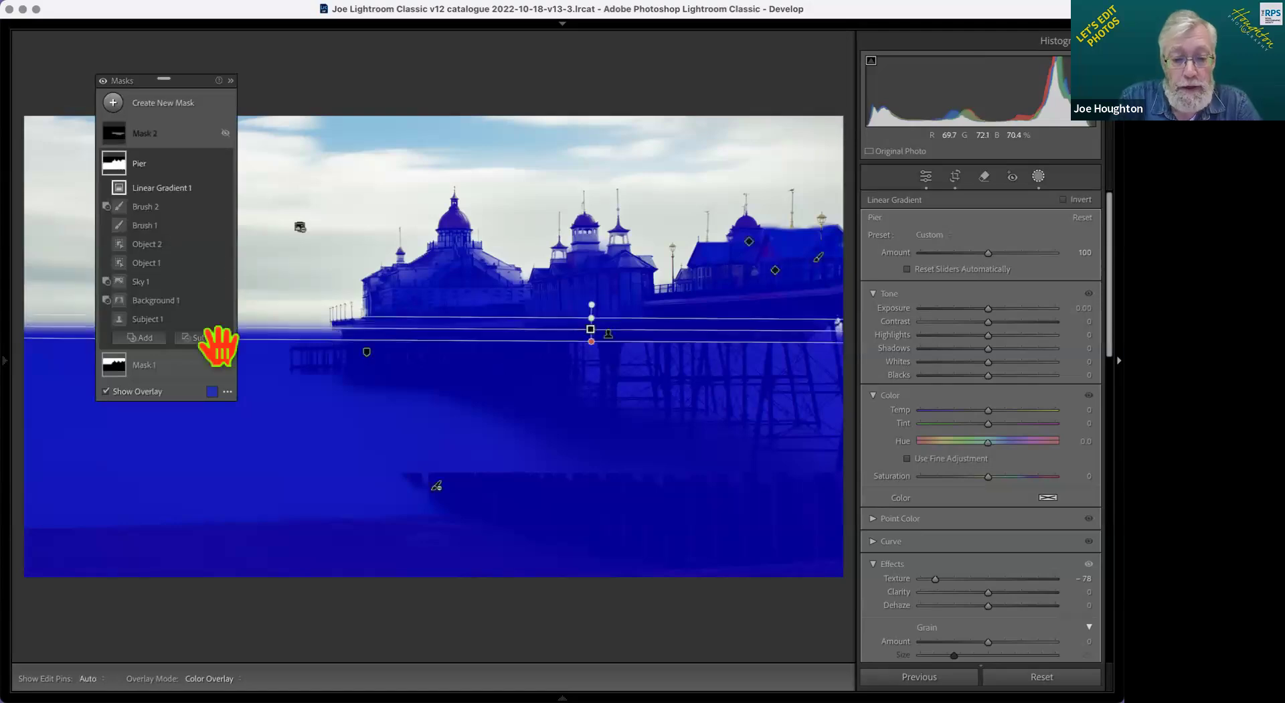
left_click_drag(269, 327, 268, 339)
left_click_drag(597, 320, 589, 321)
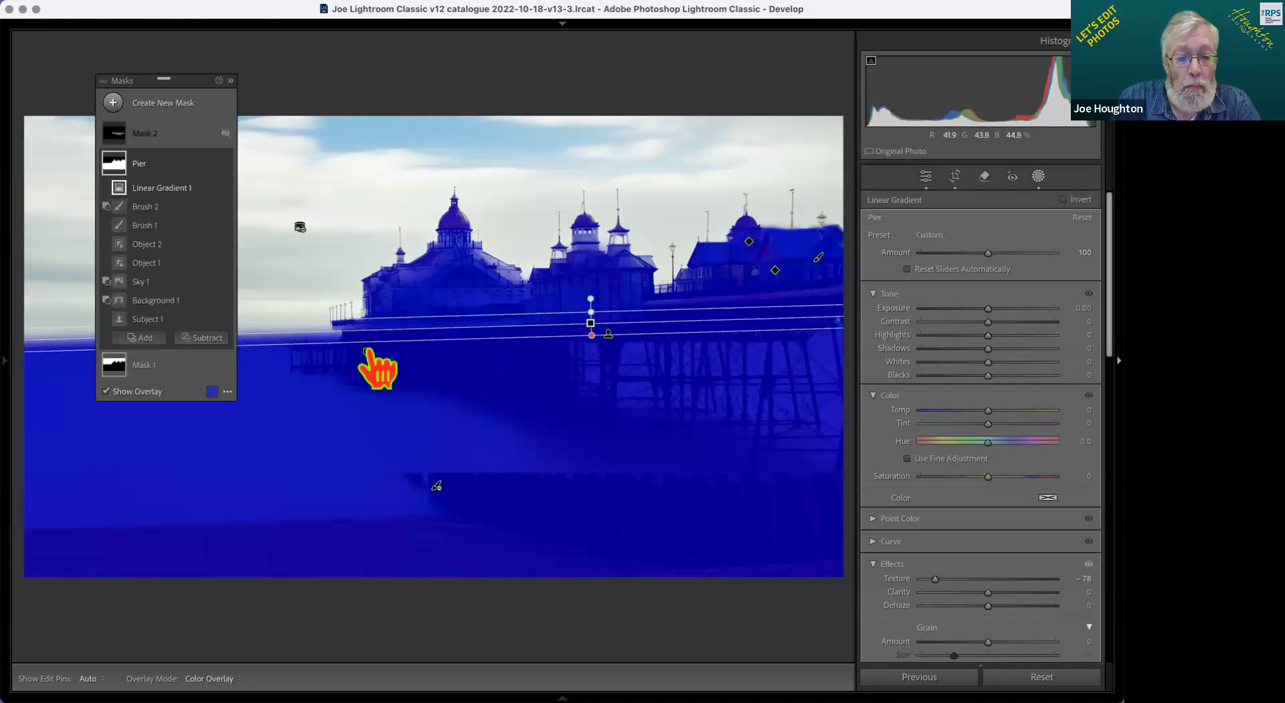
Step: Hide the Background 1 and Linear Gradient 1 components of the Pier mask
left_click(213, 339)
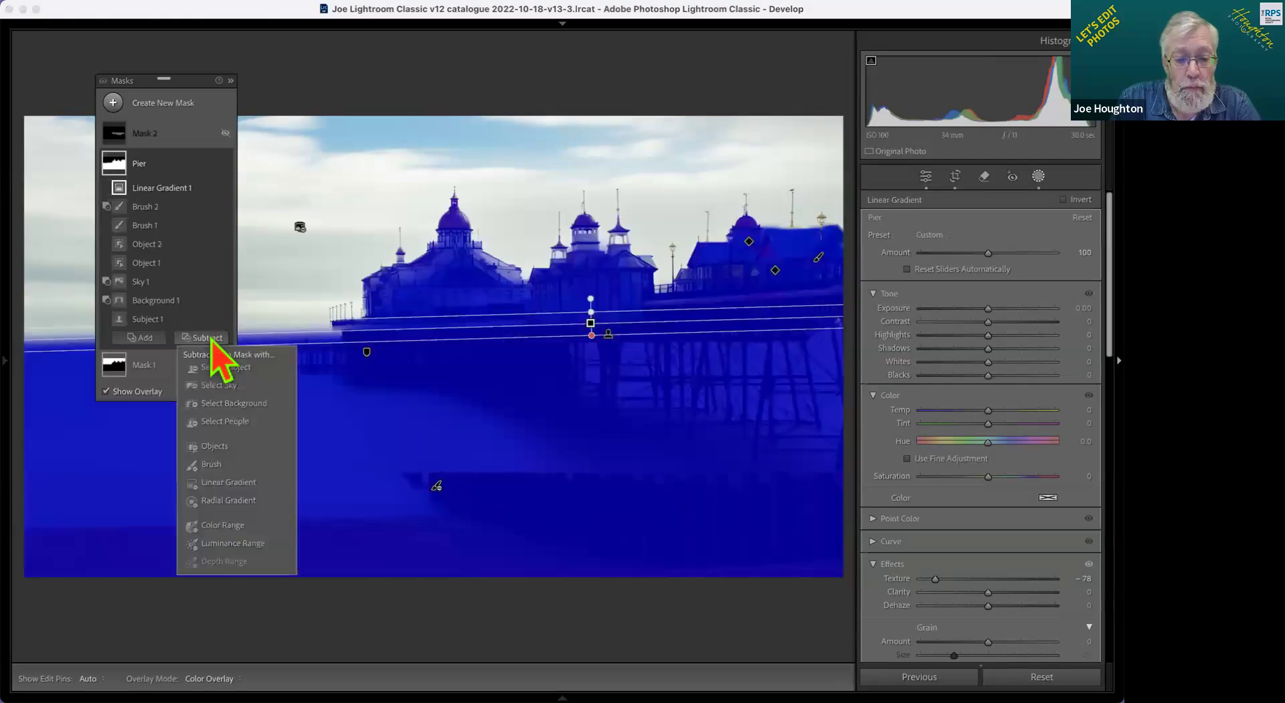
left_click(225, 300)
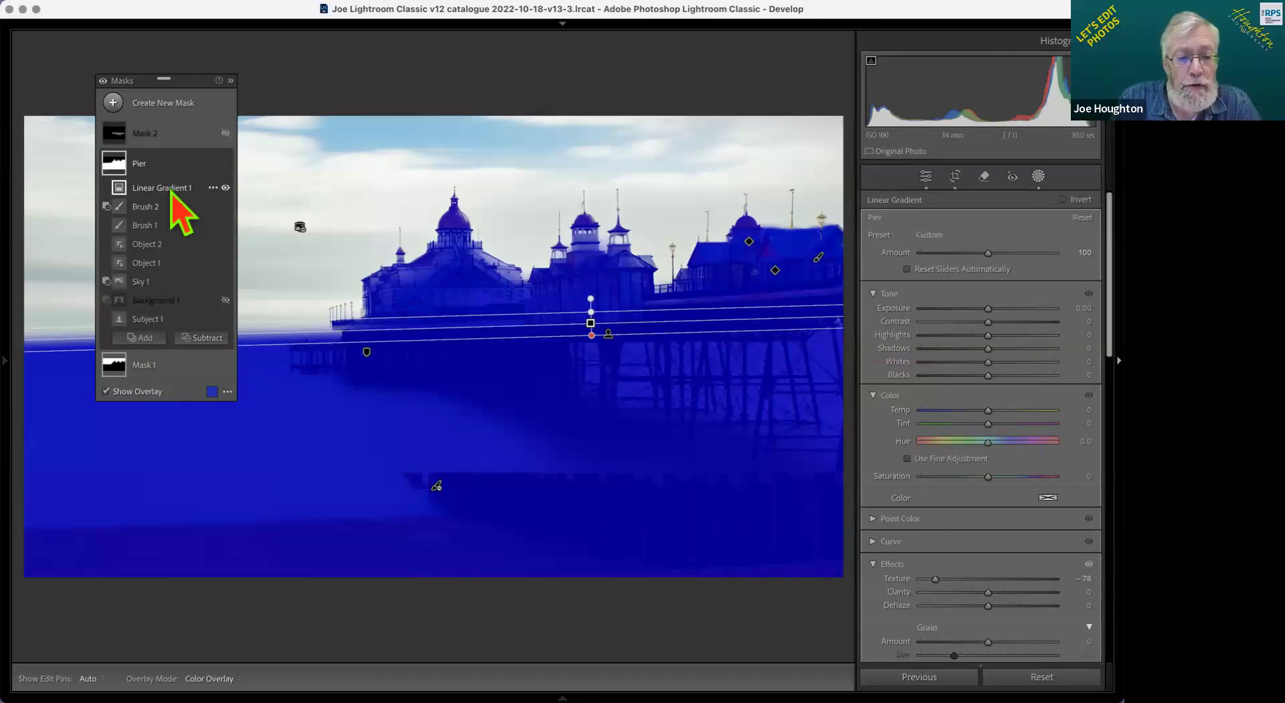
left_click(226, 188)
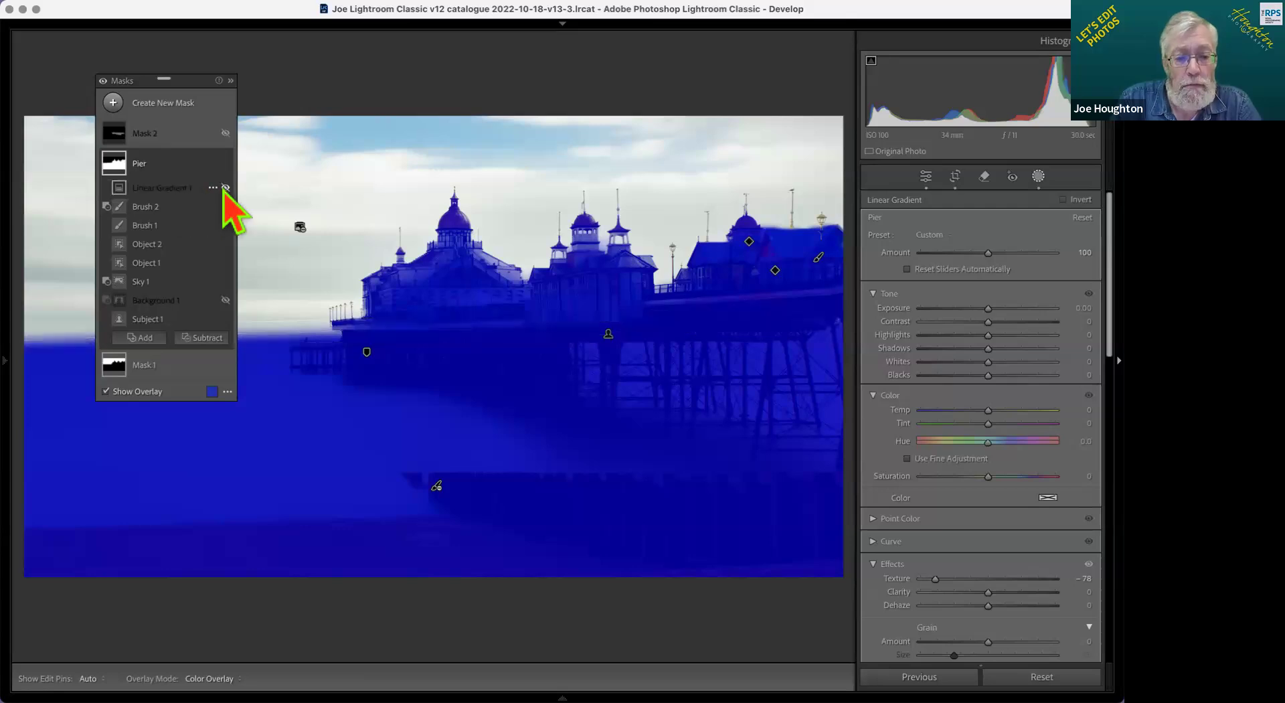
Step: Subtract a linear gradient from the Pier mask along the deck line to exclude the supports beneath it
left_click(203, 338)
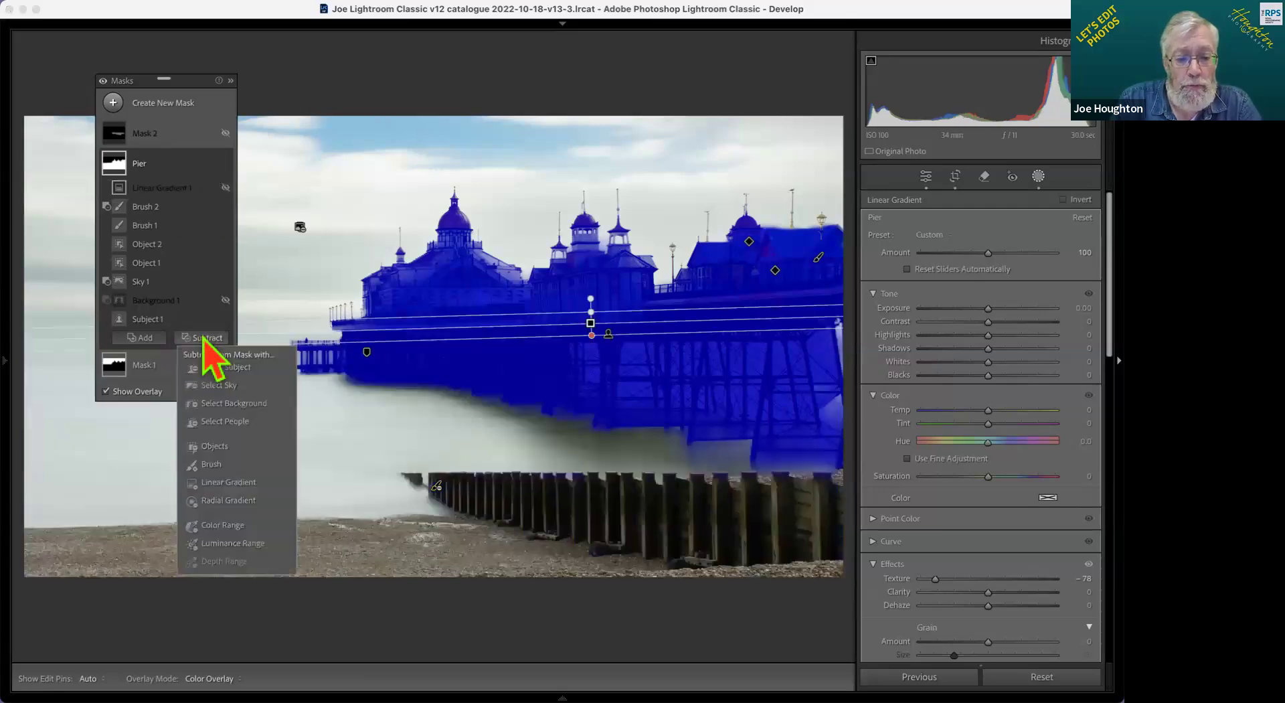
left_click(221, 501)
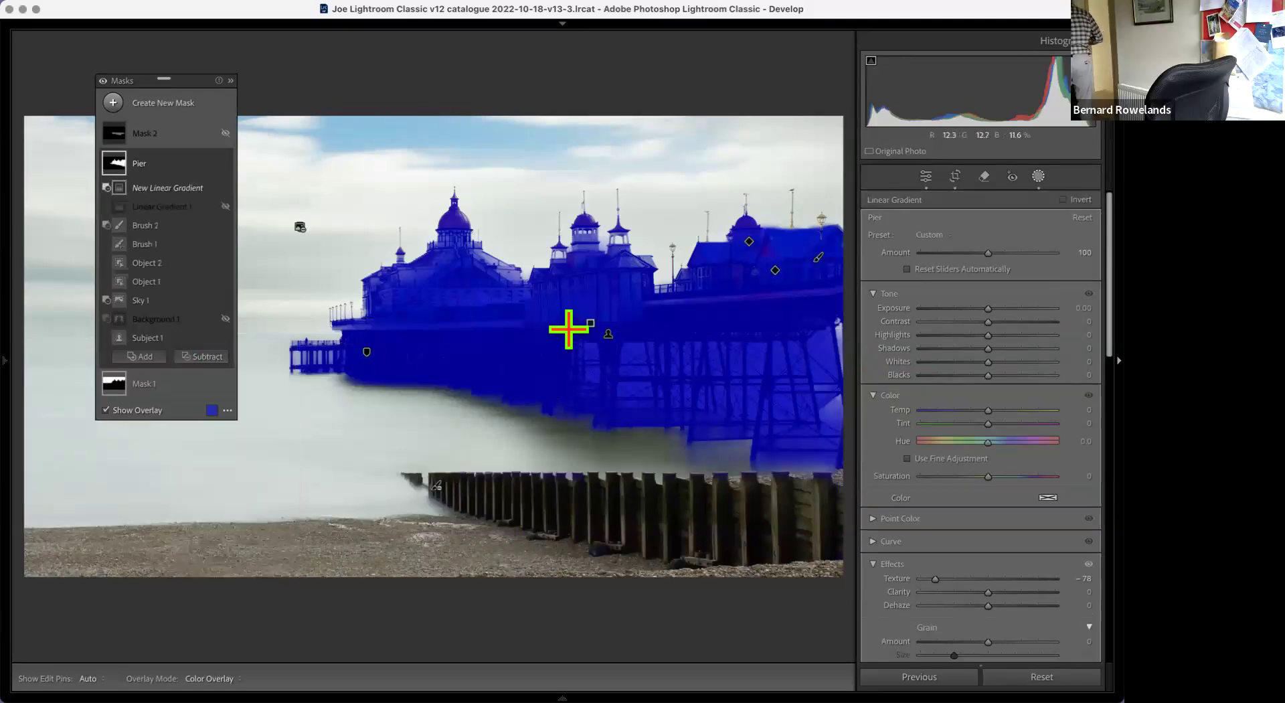
left_click_drag(568, 321, 568, 322)
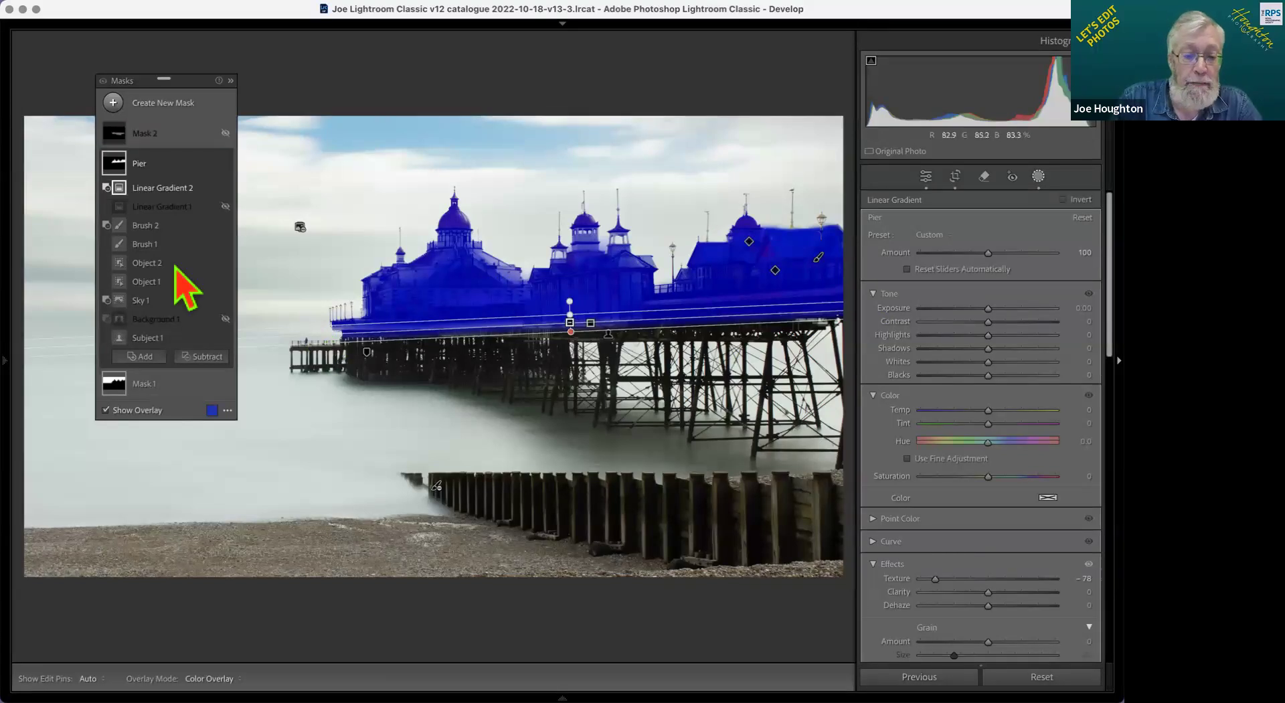
Step: Turn the mask overlay off and set the Pier mask's Texture to 60 and Clarity to 6
left_click(105, 410)
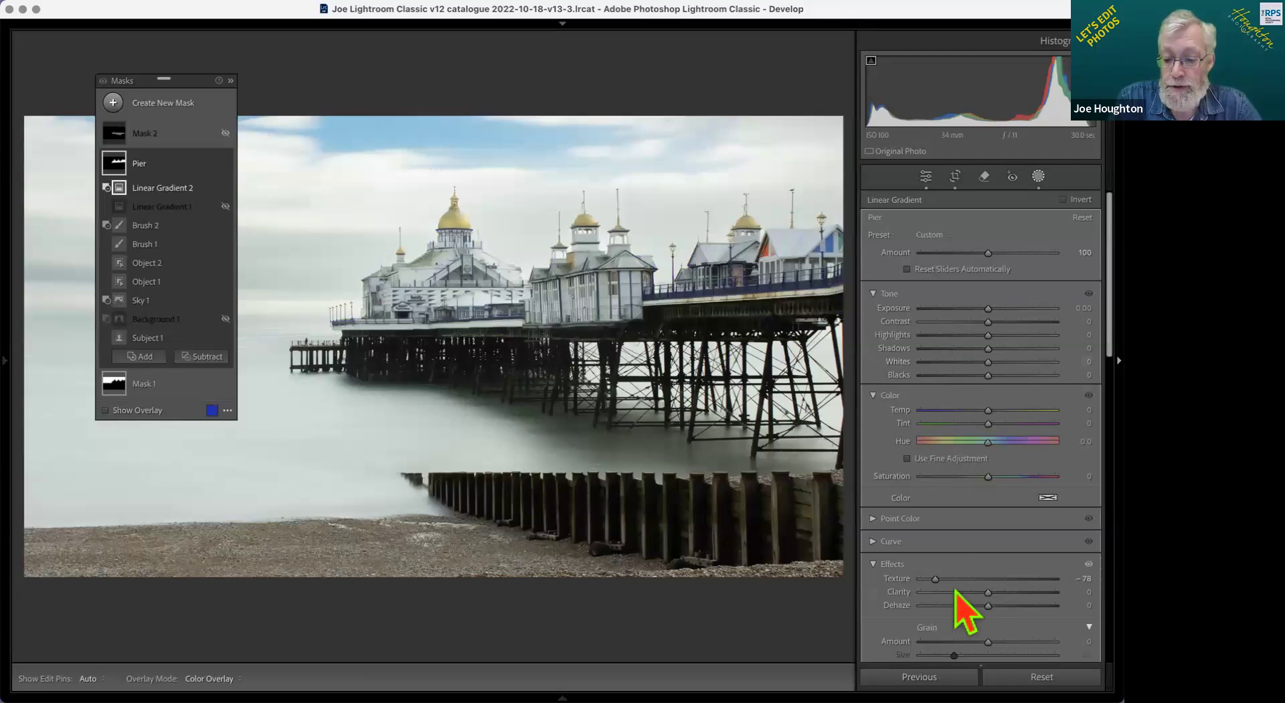
key("h")
left_click_drag(991, 580, 964, 591)
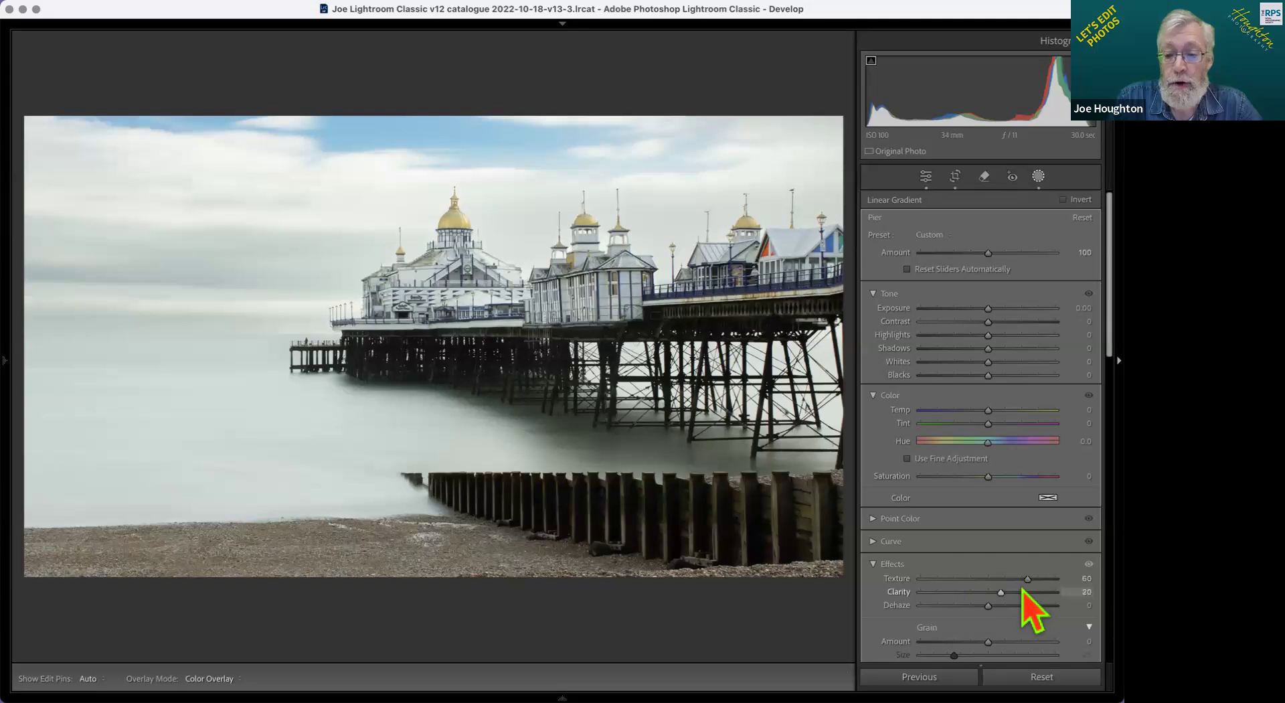
left_click(1023, 591)
left_click(992, 591)
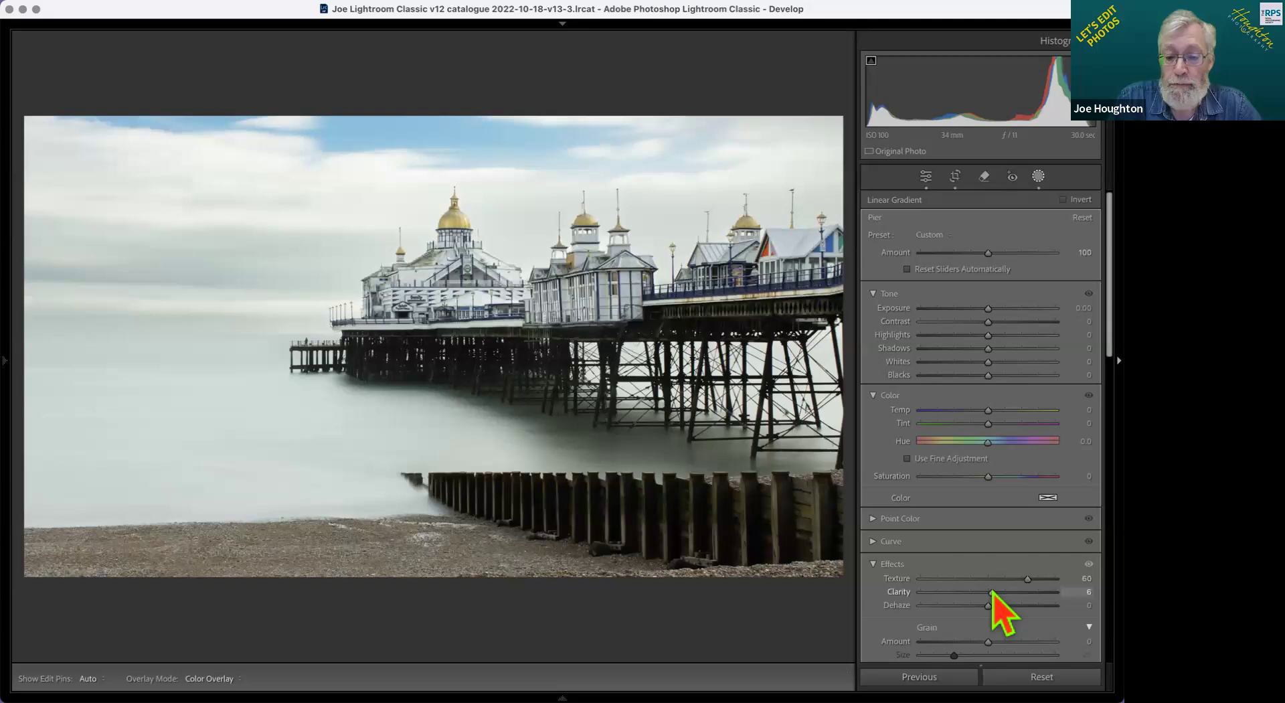
Step: Set the Pier mask's Saturation to 27, compare the photo with the mask hidden and shown, and leave masking
key("shift+w")
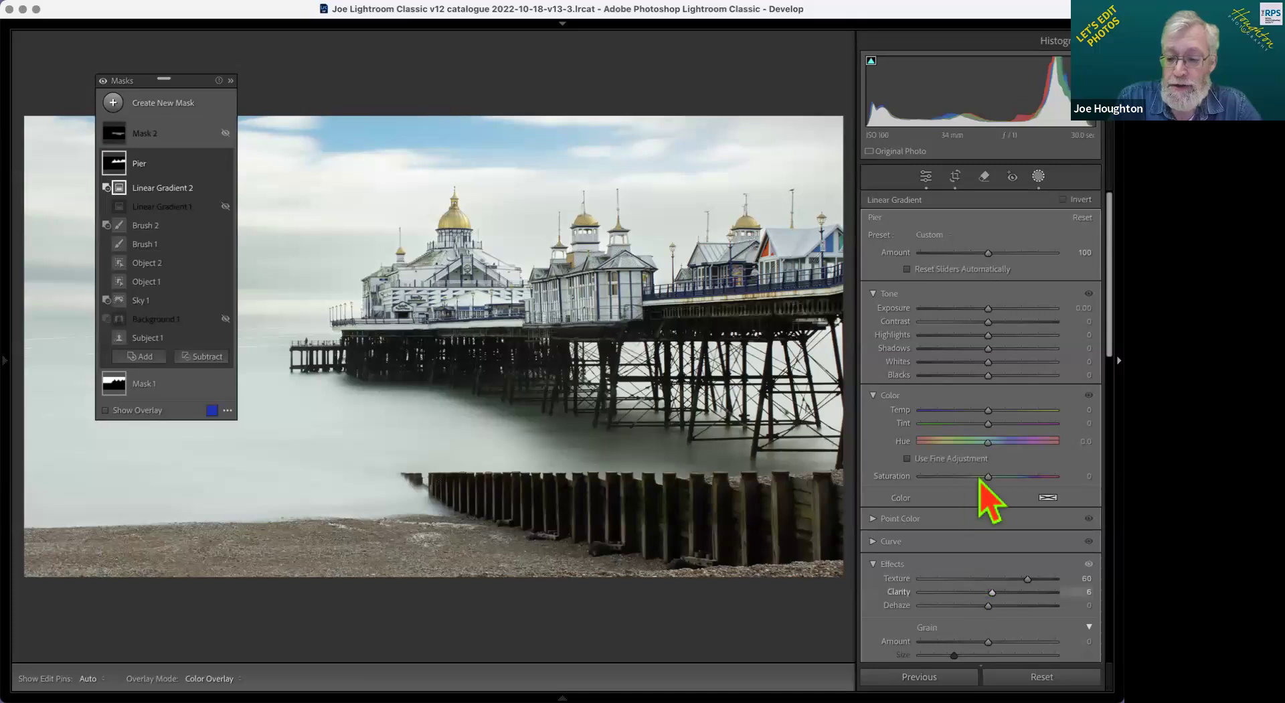
left_click_drag(991, 477, 1006, 477)
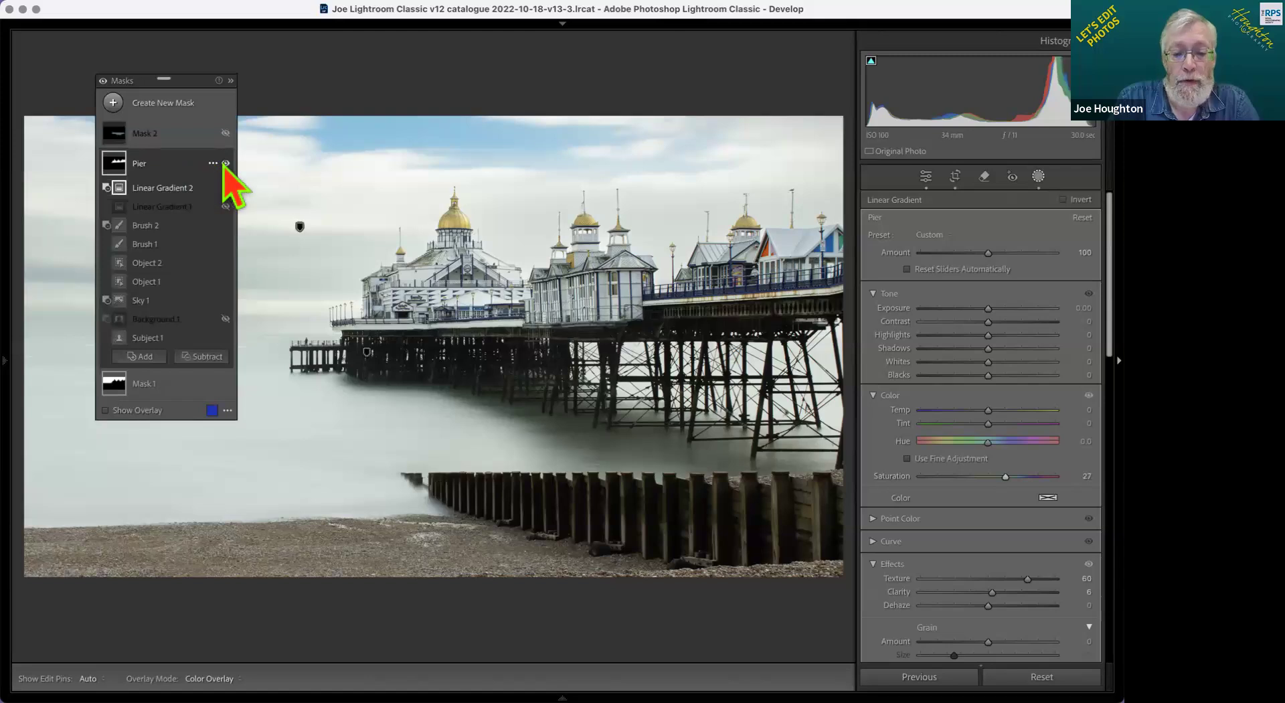
left_click(226, 163)
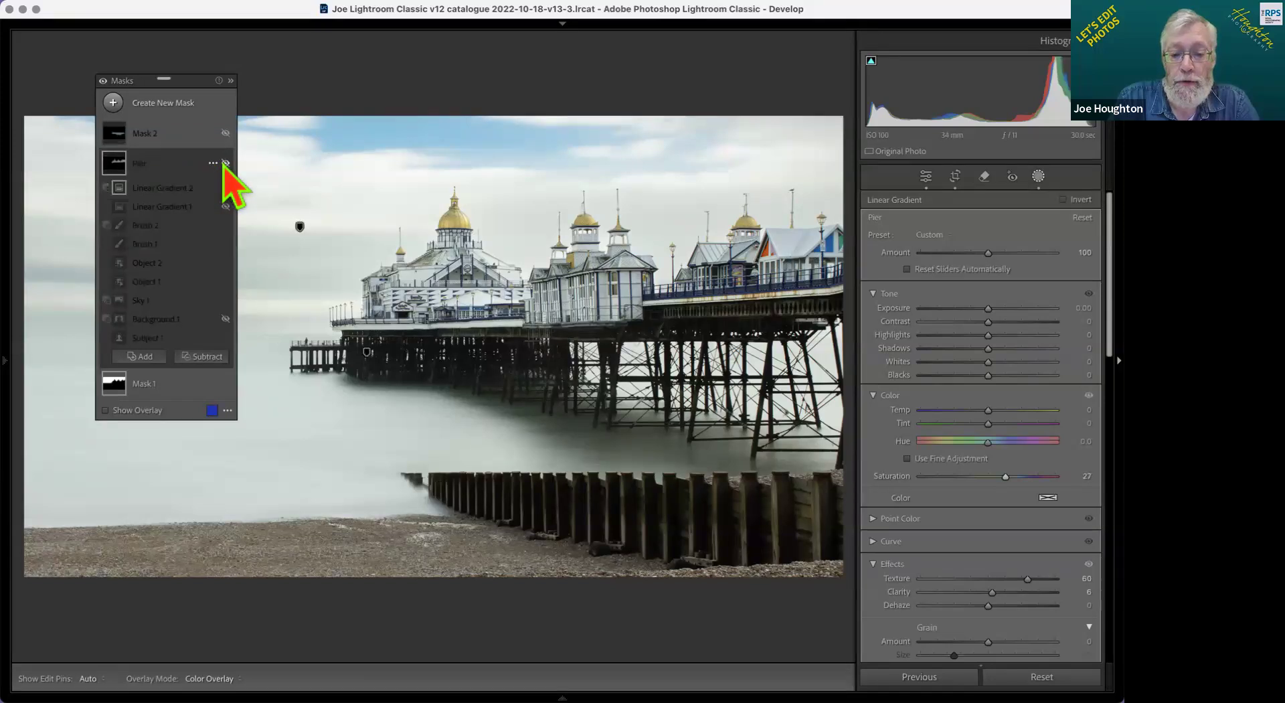
left_click(225, 162)
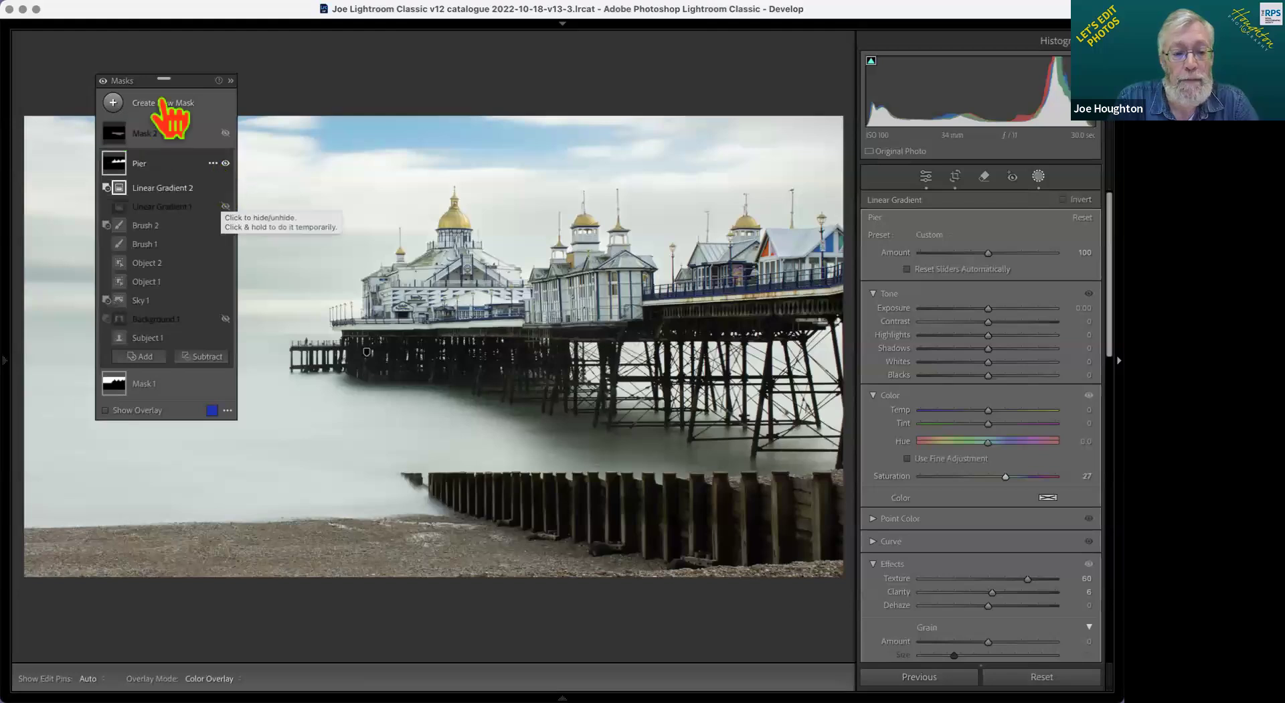
left_click(1038, 176)
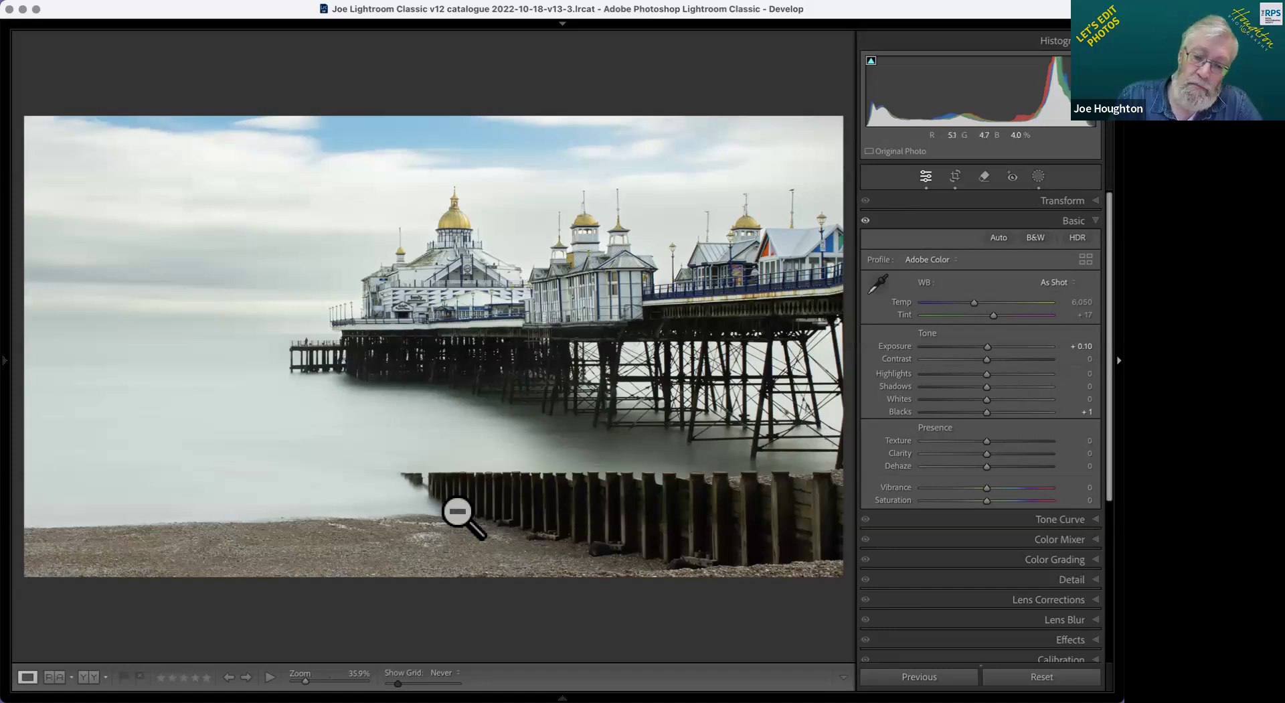
Step: Convert the photo to black and white and darken the blue sky with Blue at -78 and Aqua at -18
key("v")
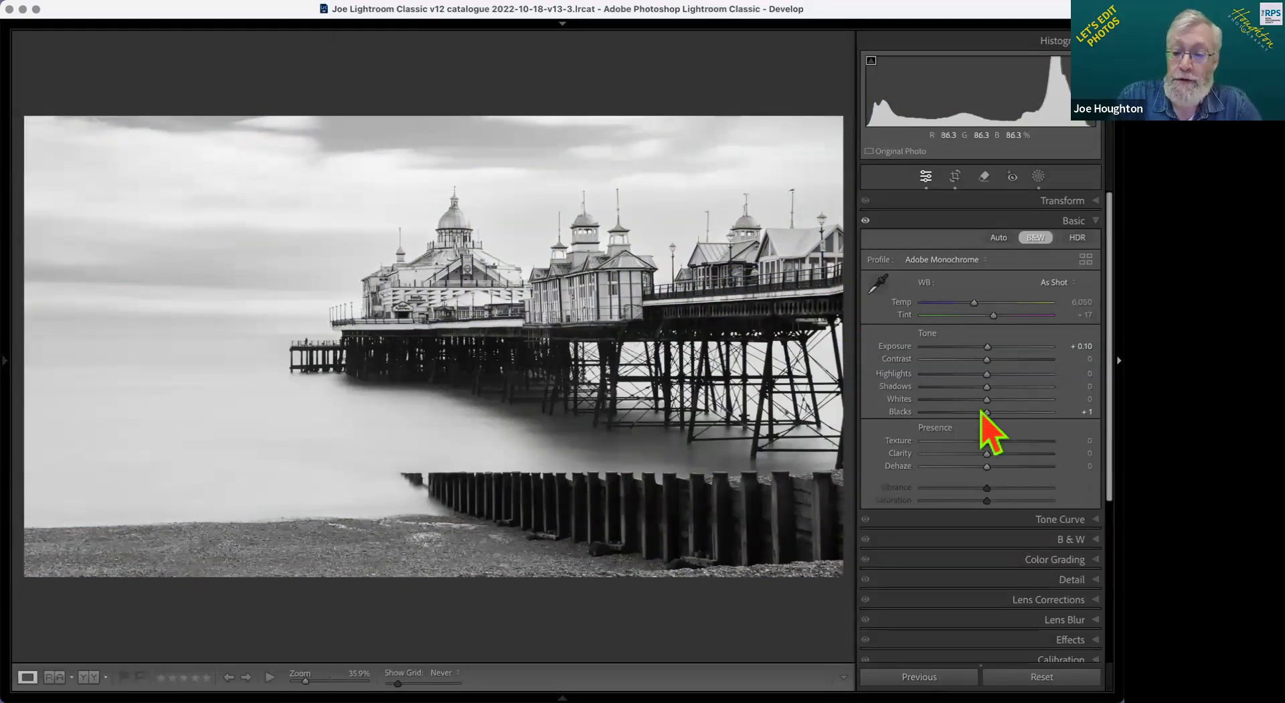
left_click(1091, 540)
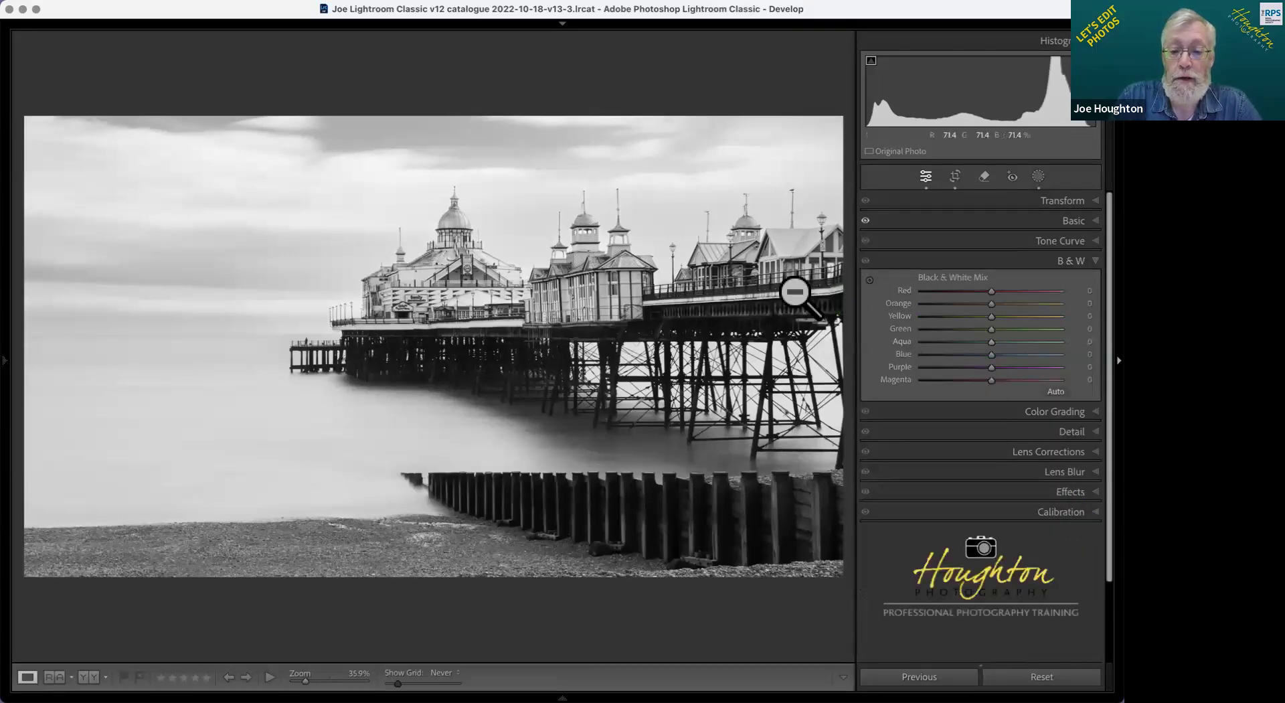
left_click(869, 281)
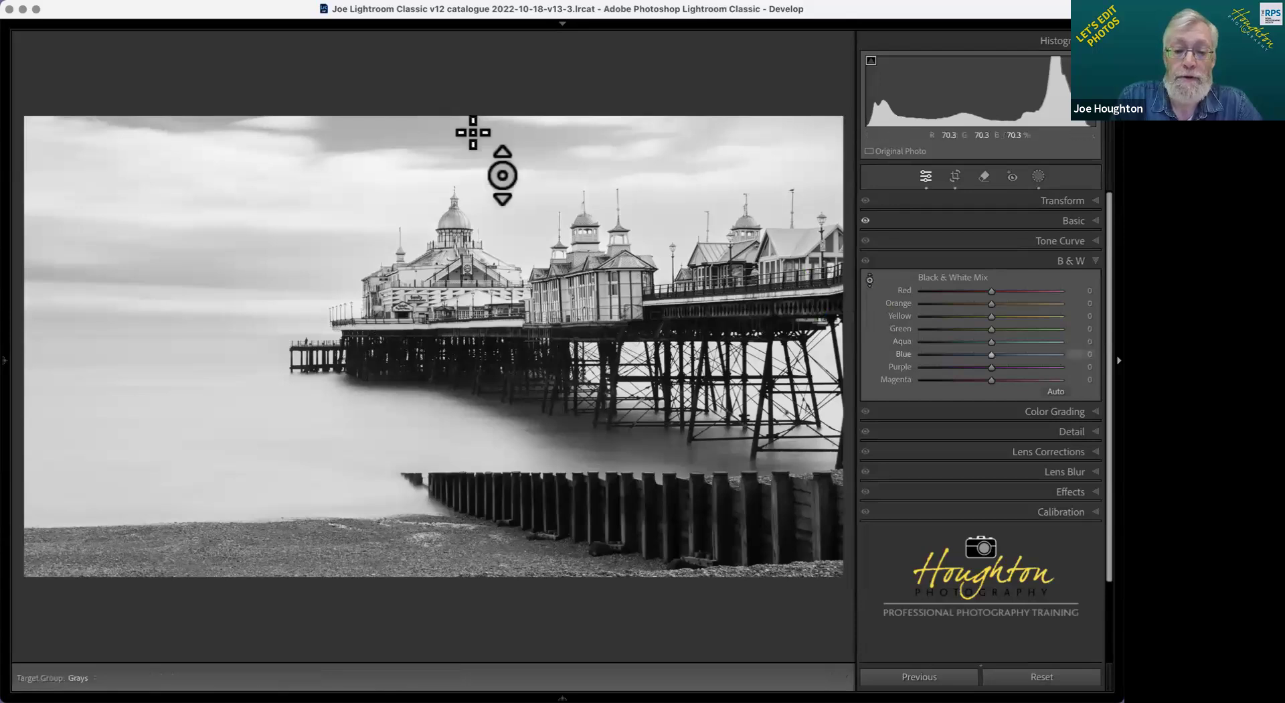
left_click_drag(167, 268, 167, 325)
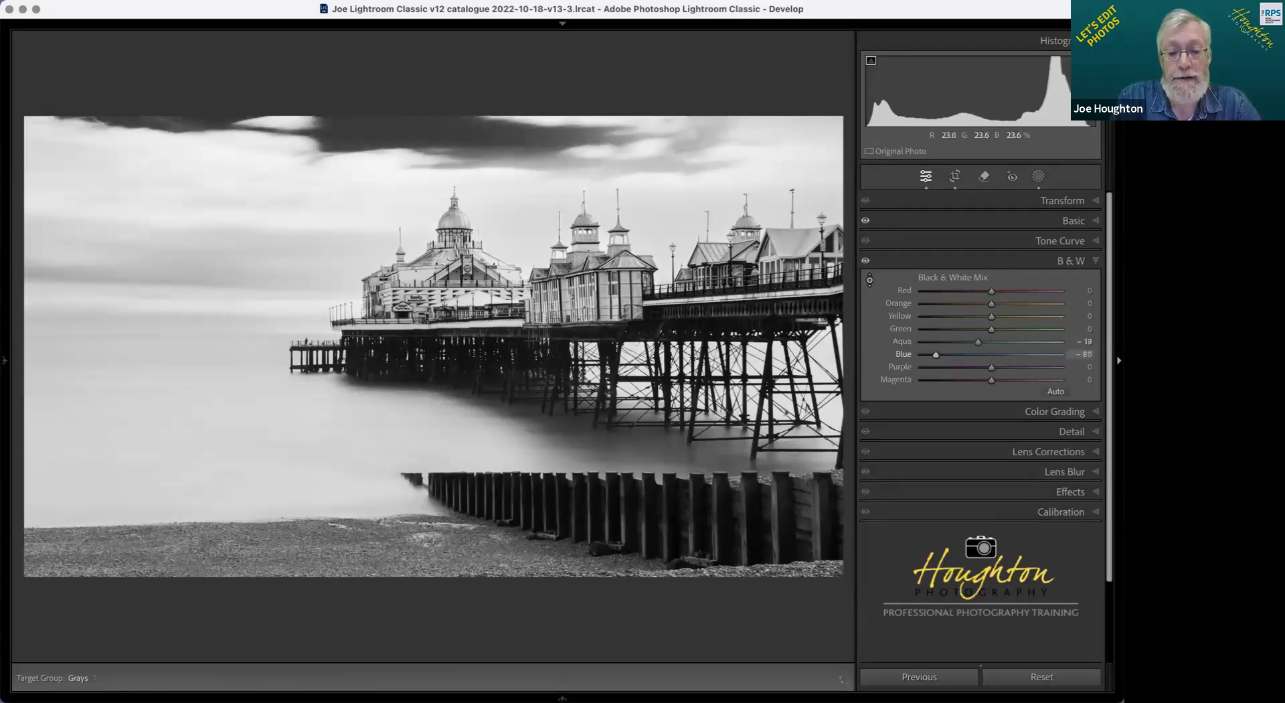
left_click_drag(471, 137, 471, 135)
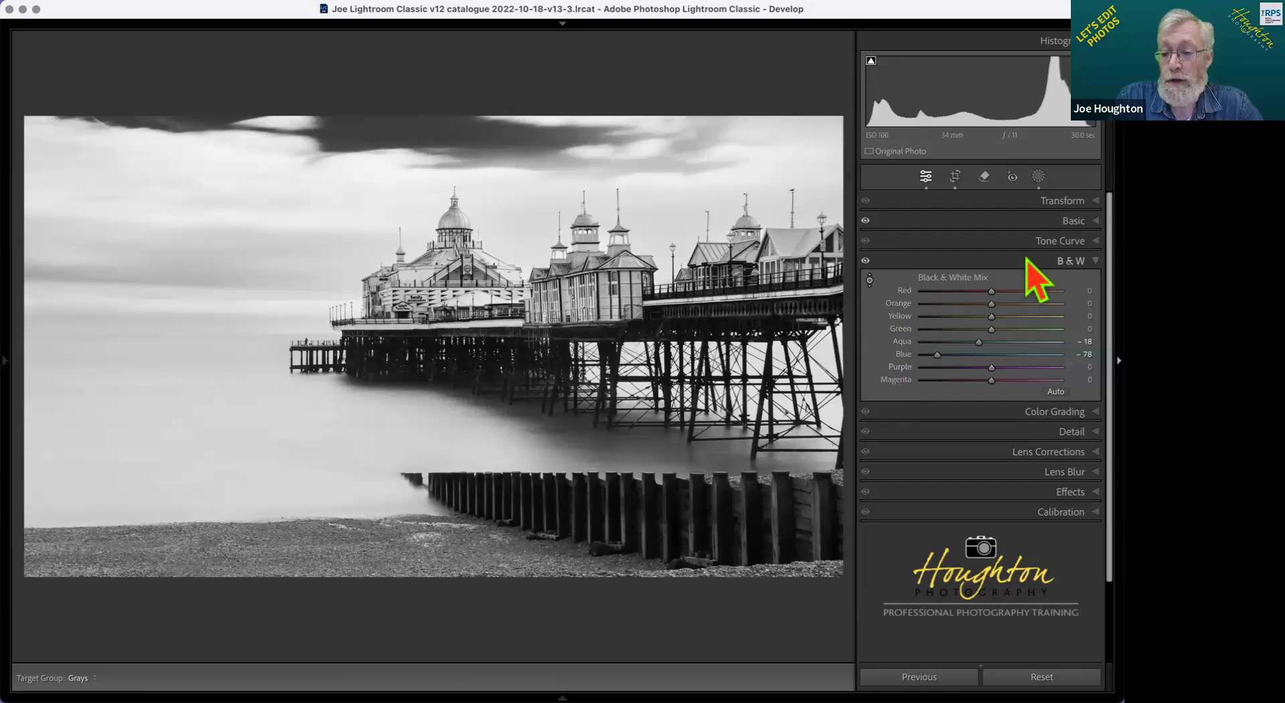
left_click(1091, 263)
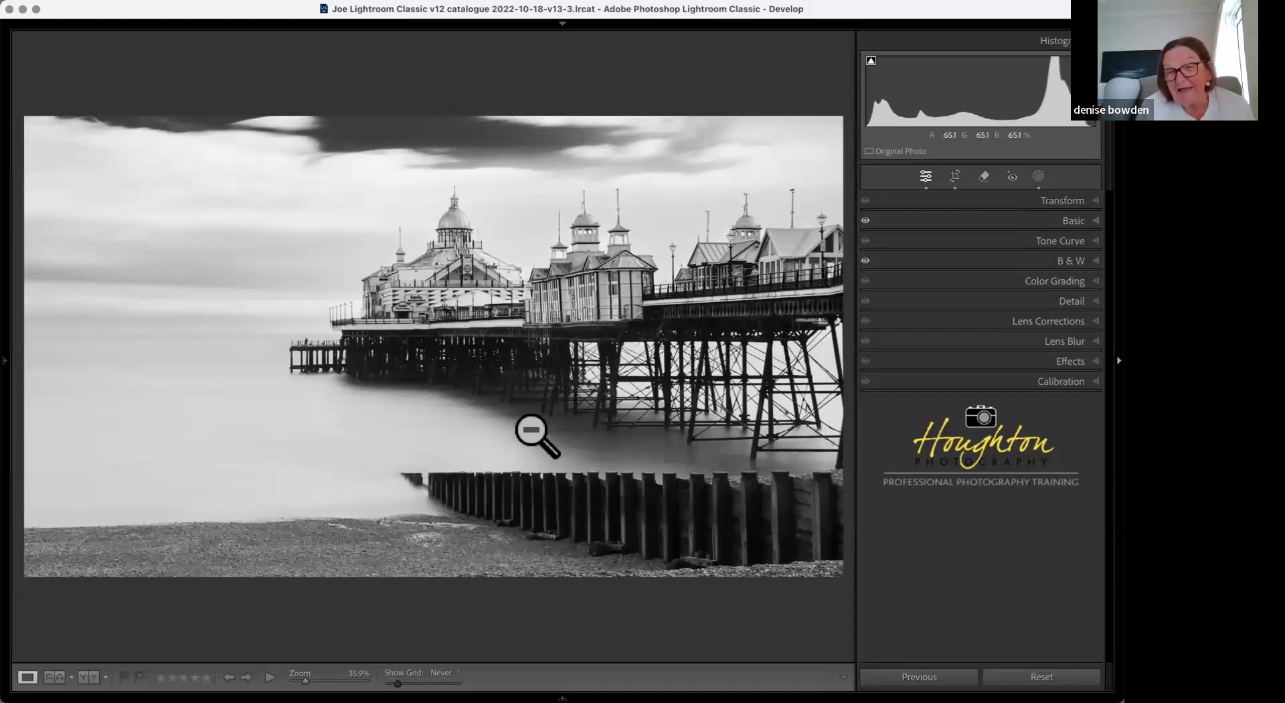
Step: Undo the black and white mix changes and the monochrome conversion
key("super+z")
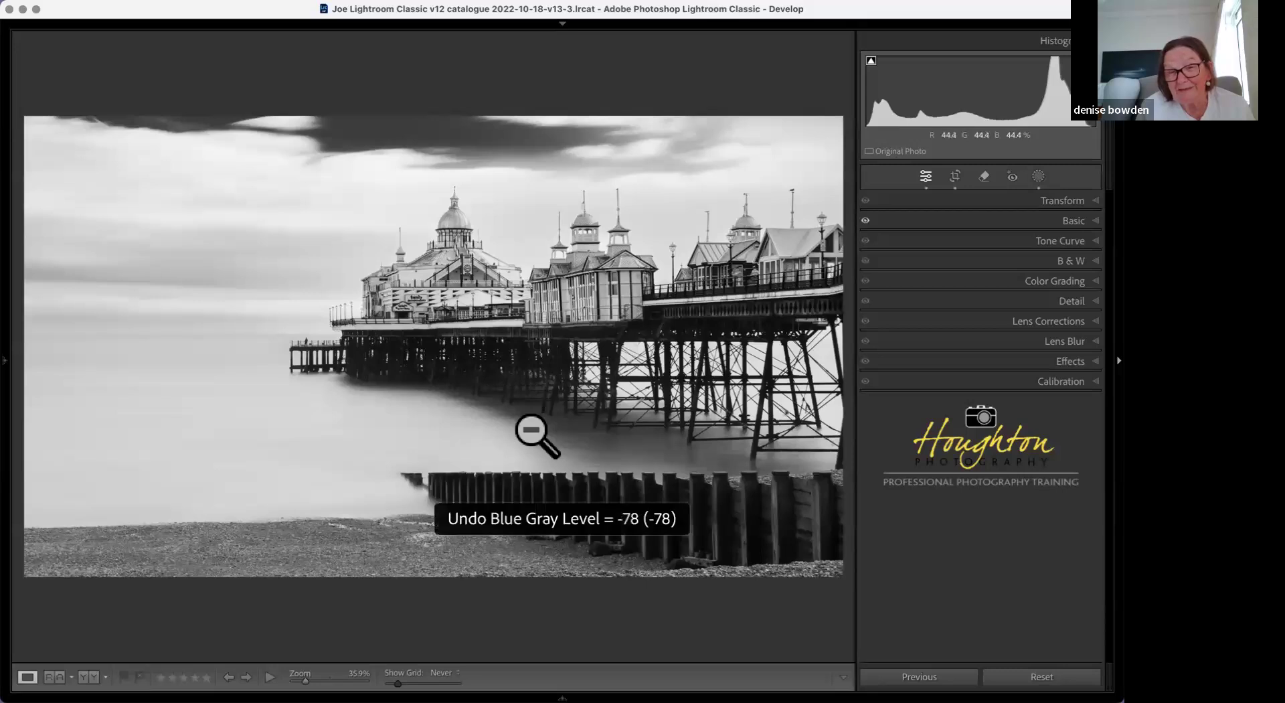
key("super+z")
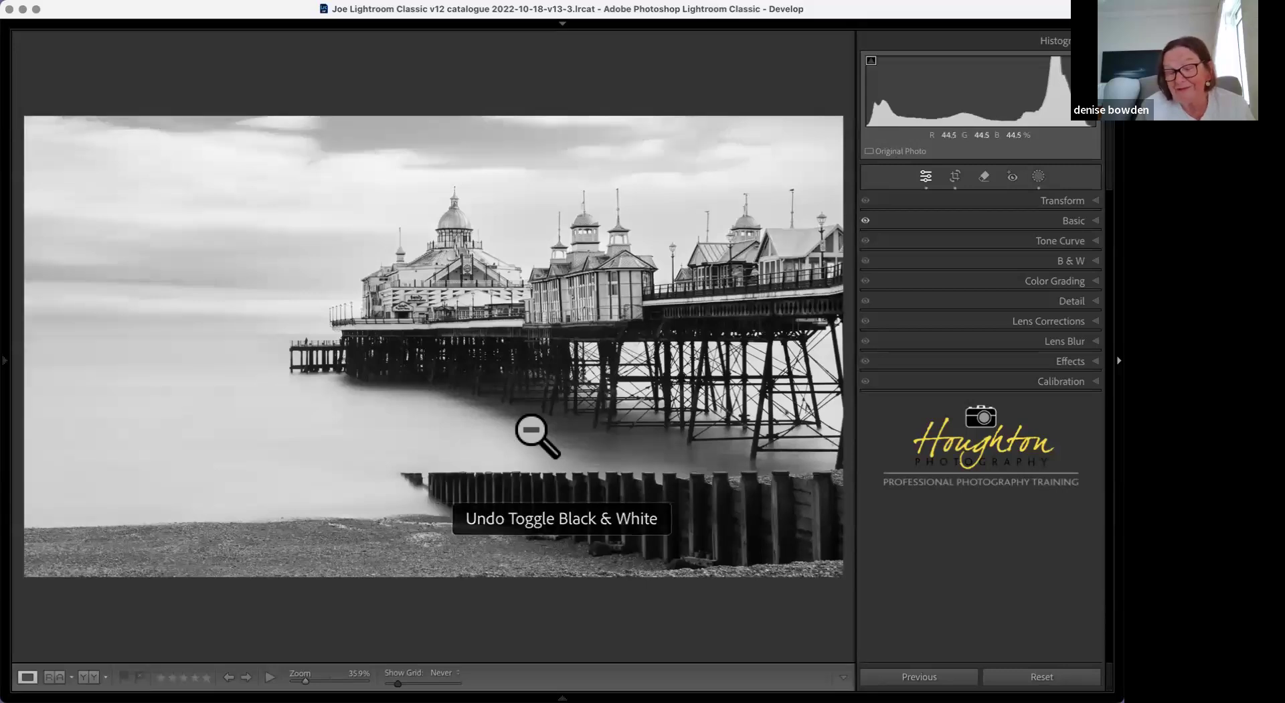
key("super+z")
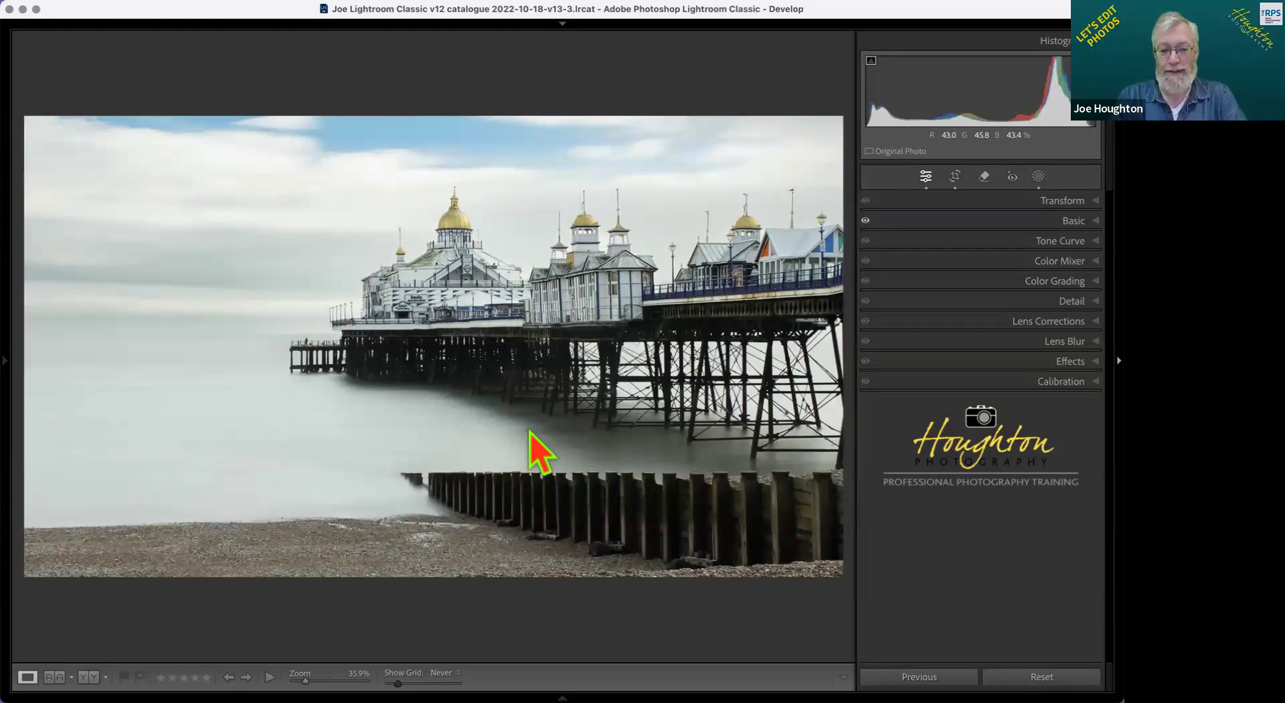
Step: Review the edited pier photo enlarged in the Library and open the fireworks photo from the grid
key("g")
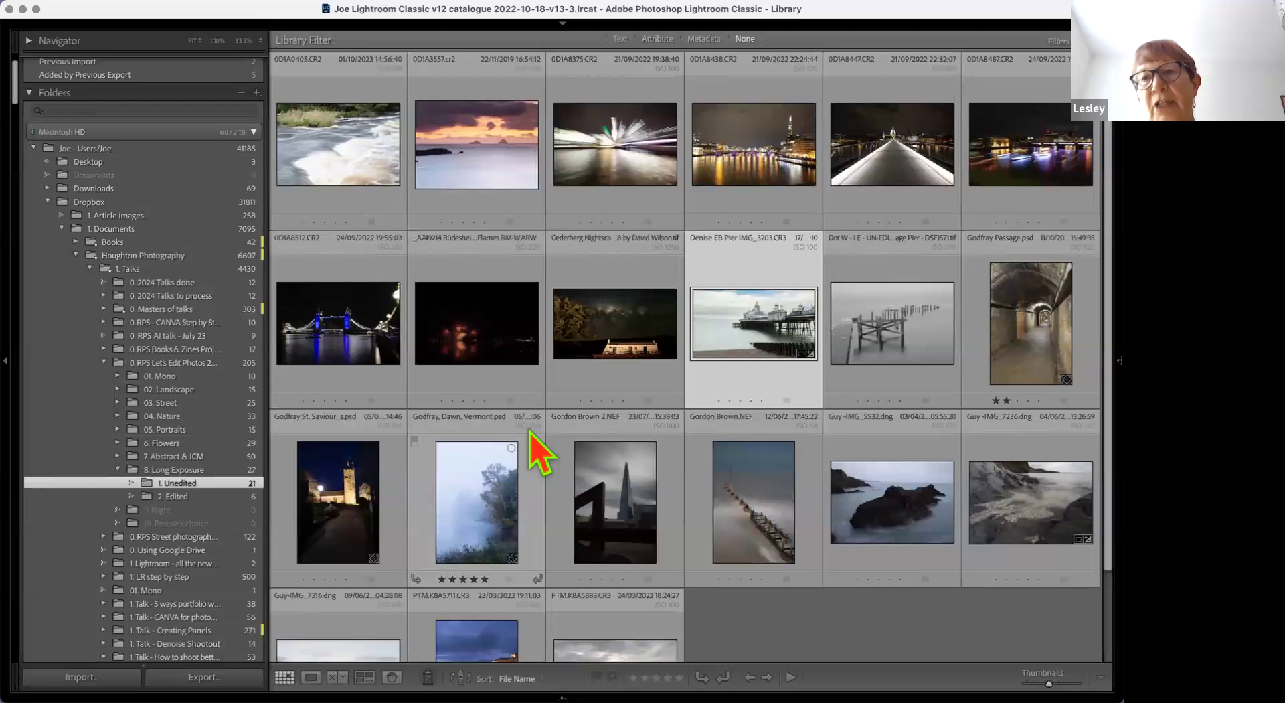
double_click(744, 328)
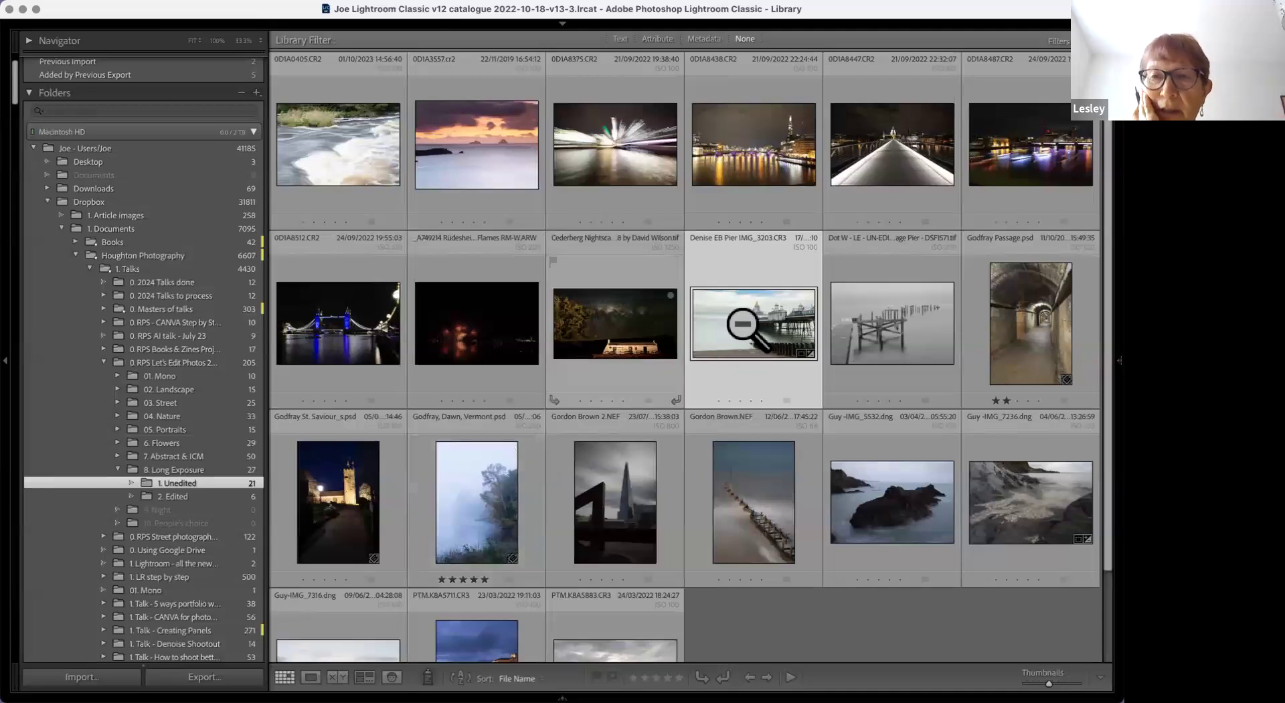
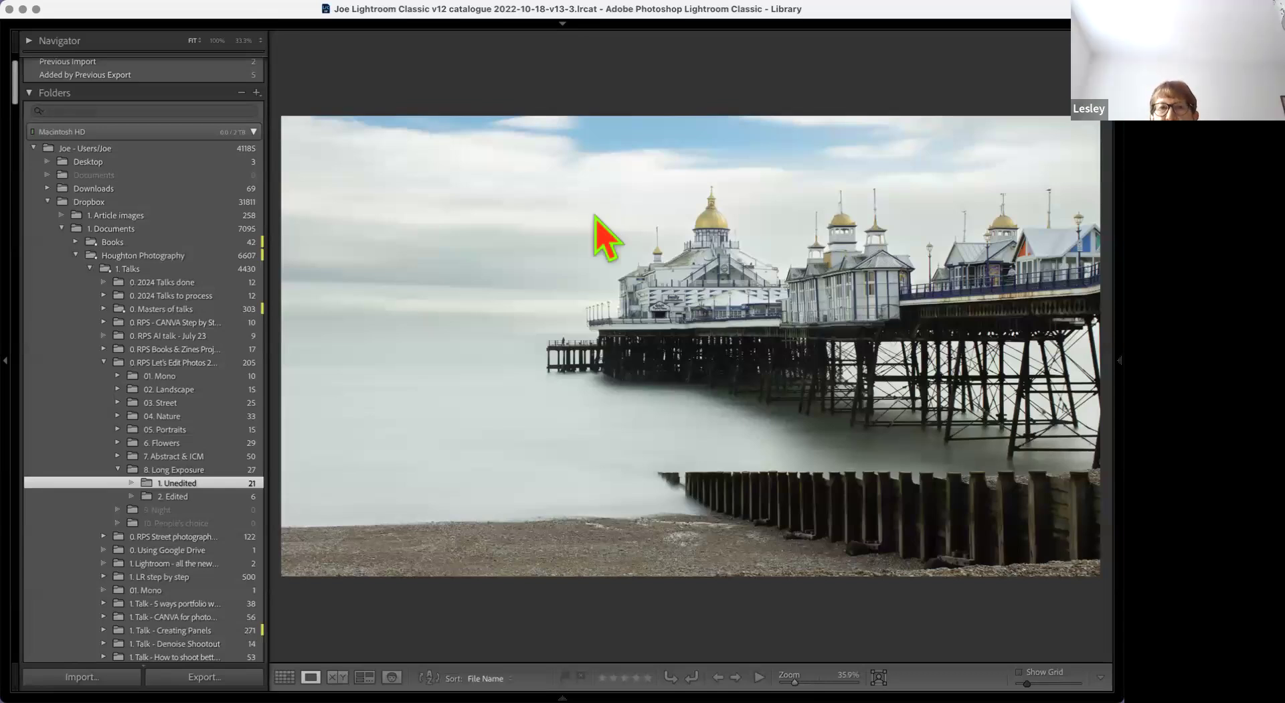
key("g")
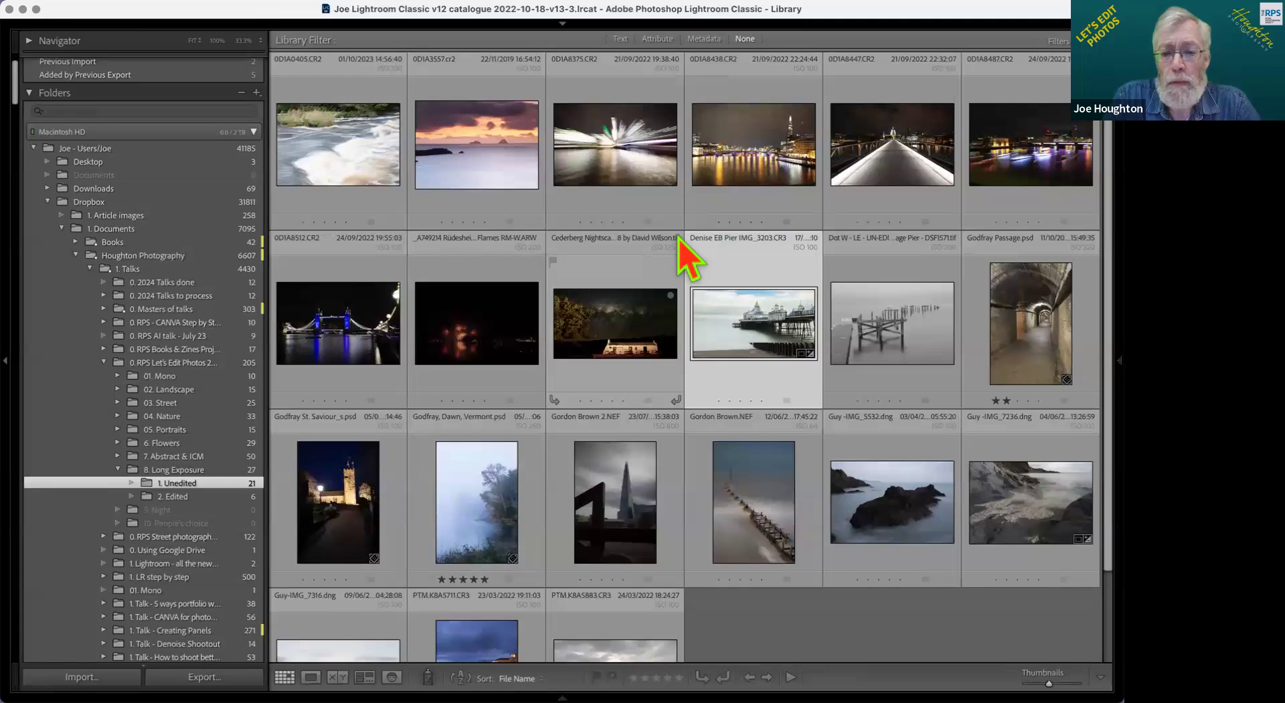
double_click(488, 357)
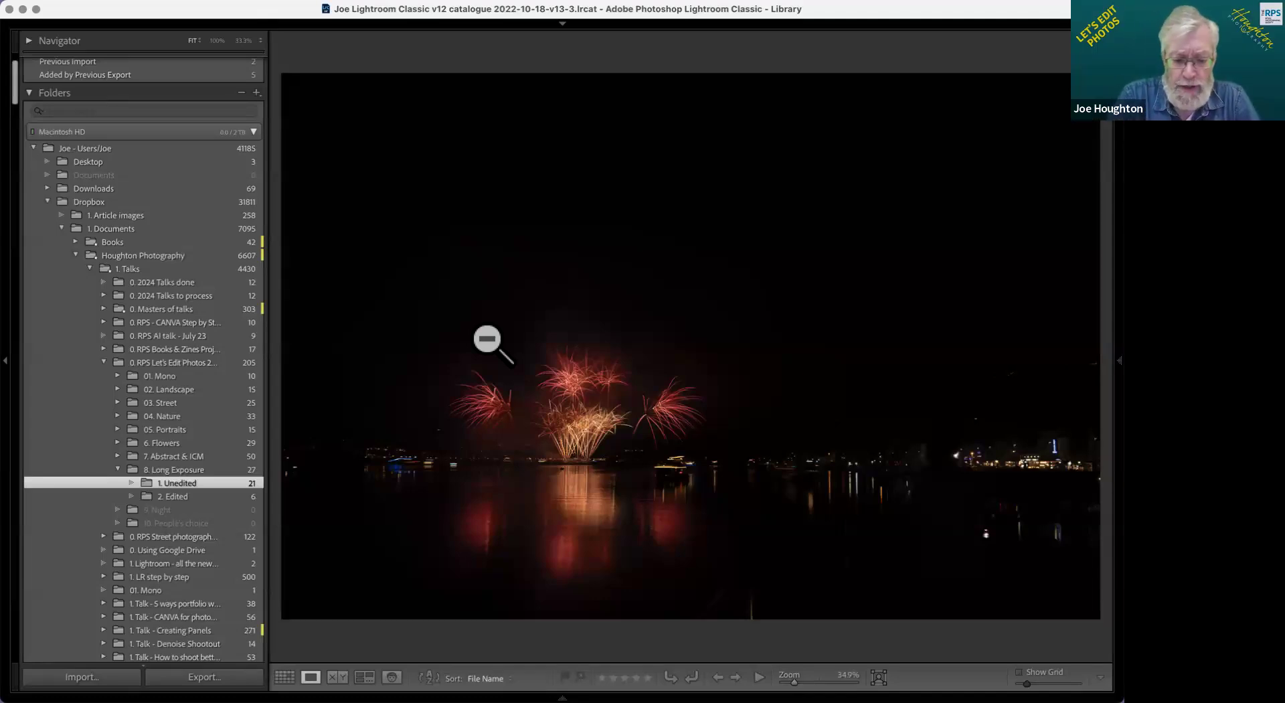
Step: Open the fireworks photo in Develop without the clipping overlay and raise its Exposure to +4.15
key("d")
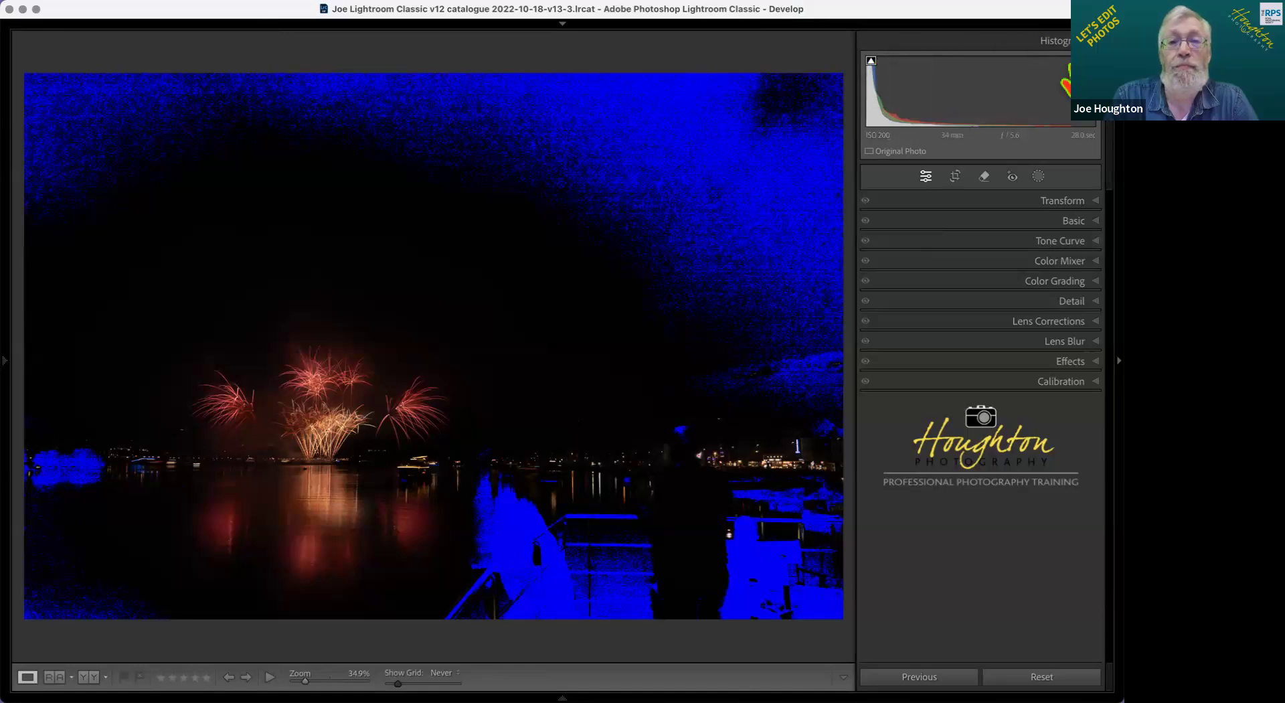
key("j")
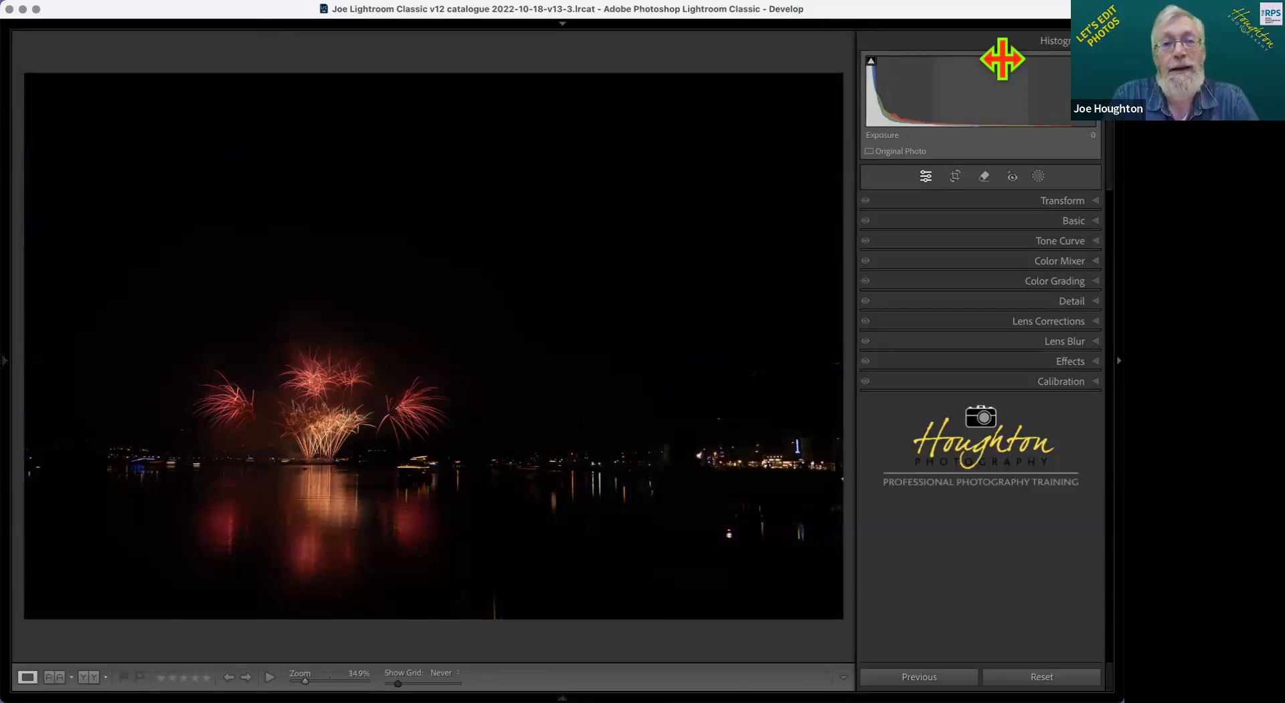
mouse_move(872, 69)
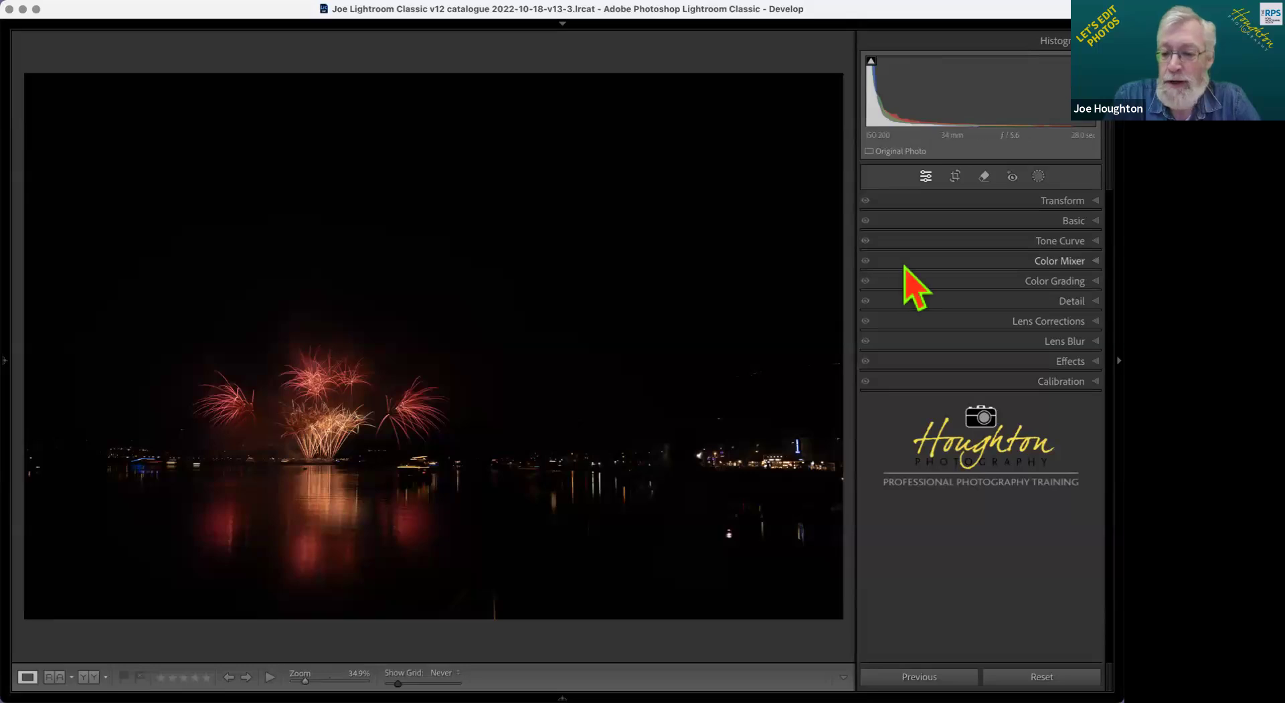
left_click(1091, 222)
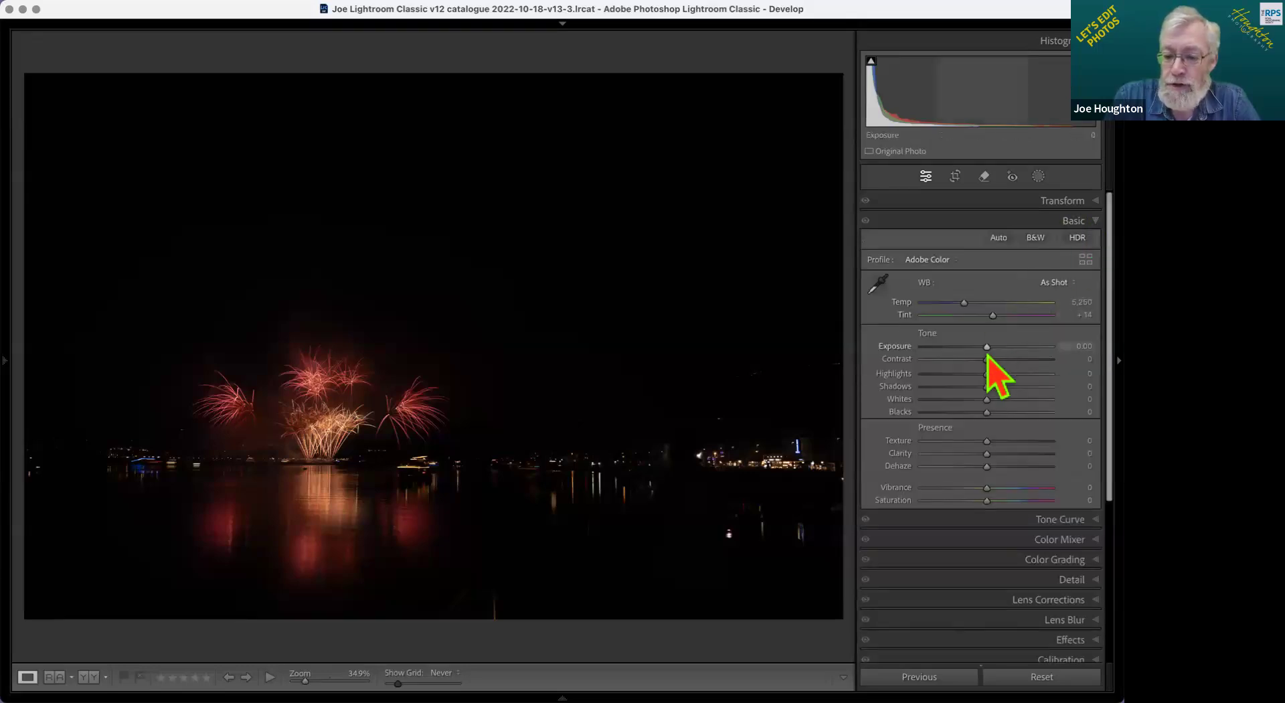
left_click_drag(986, 347, 1038, 354)
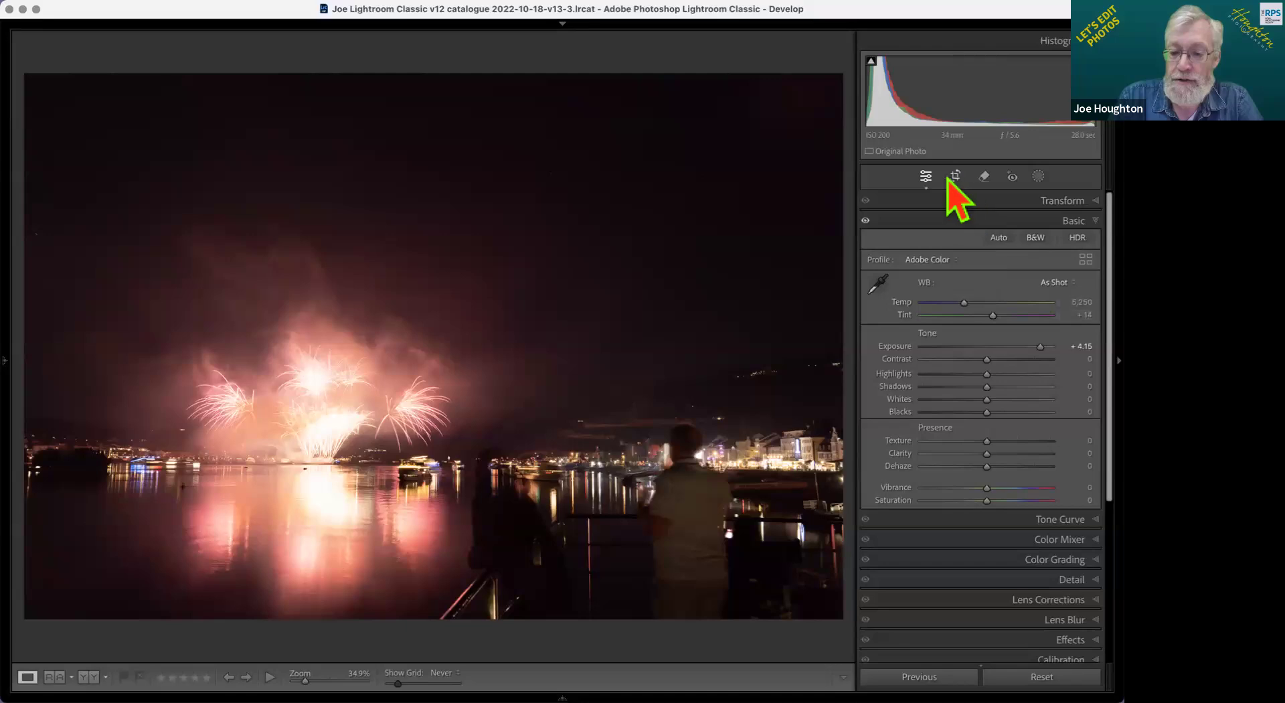
Step: Straighten the photo along the far waterline to an angle of -0.88 with the crop straighten tool
left_click(955, 177)
left_click(875, 263)
left_click_drag(202, 462, 822, 471)
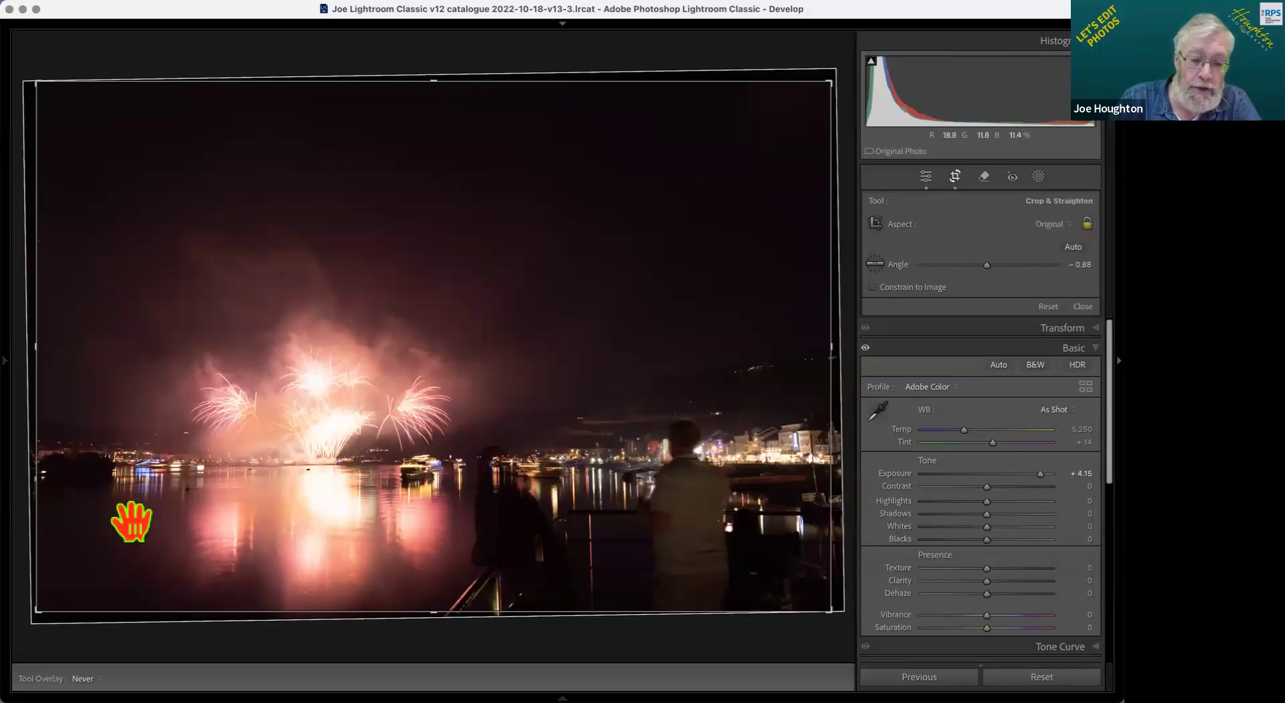
Step: Correct the perspective with Guided Upright, using two vertical guides near the photo's side edges and one horizontal guide along the far waterline
left_click(1092, 329)
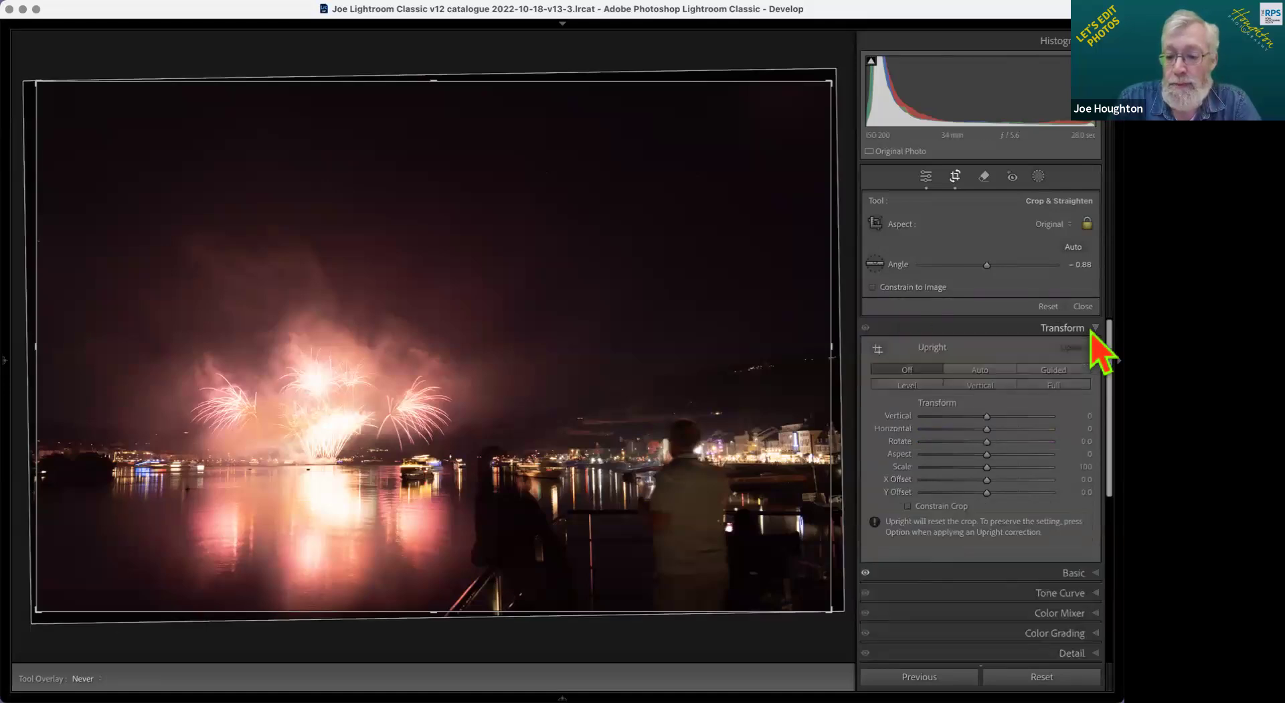
left_click(877, 349)
left_click_drag(814, 400, 832, 591)
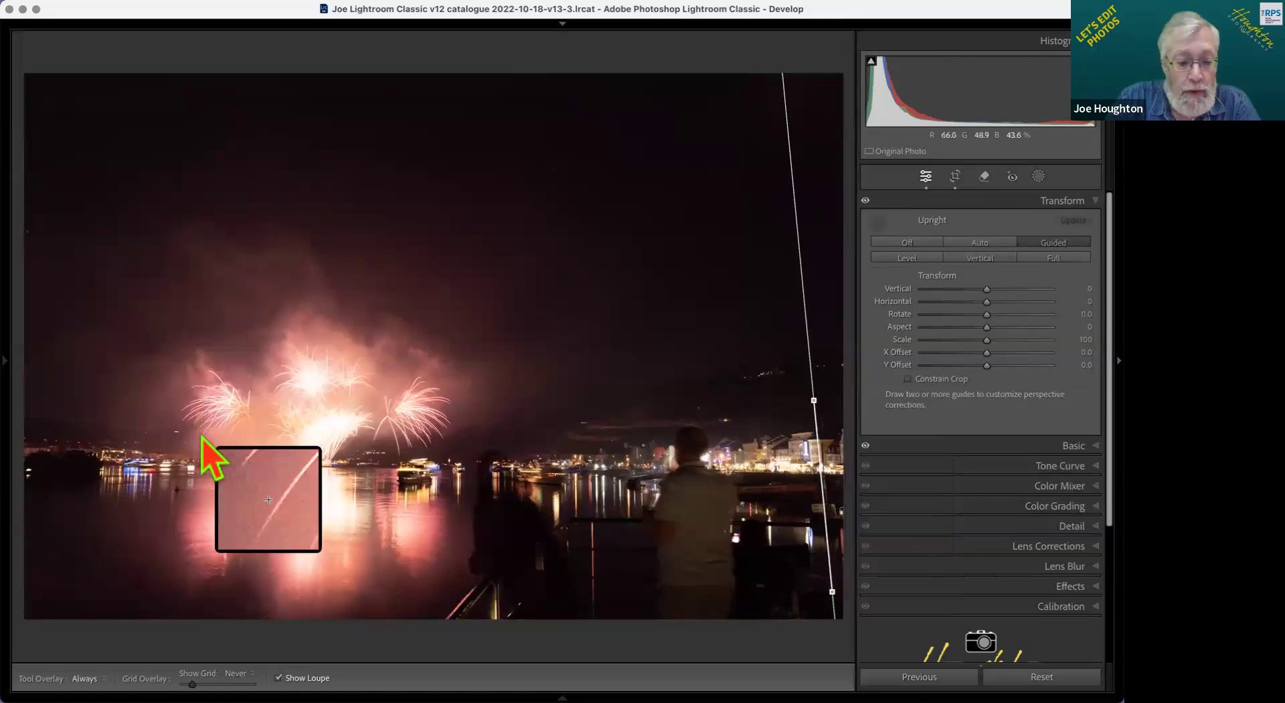
left_click_drag(132, 521, 141, 332)
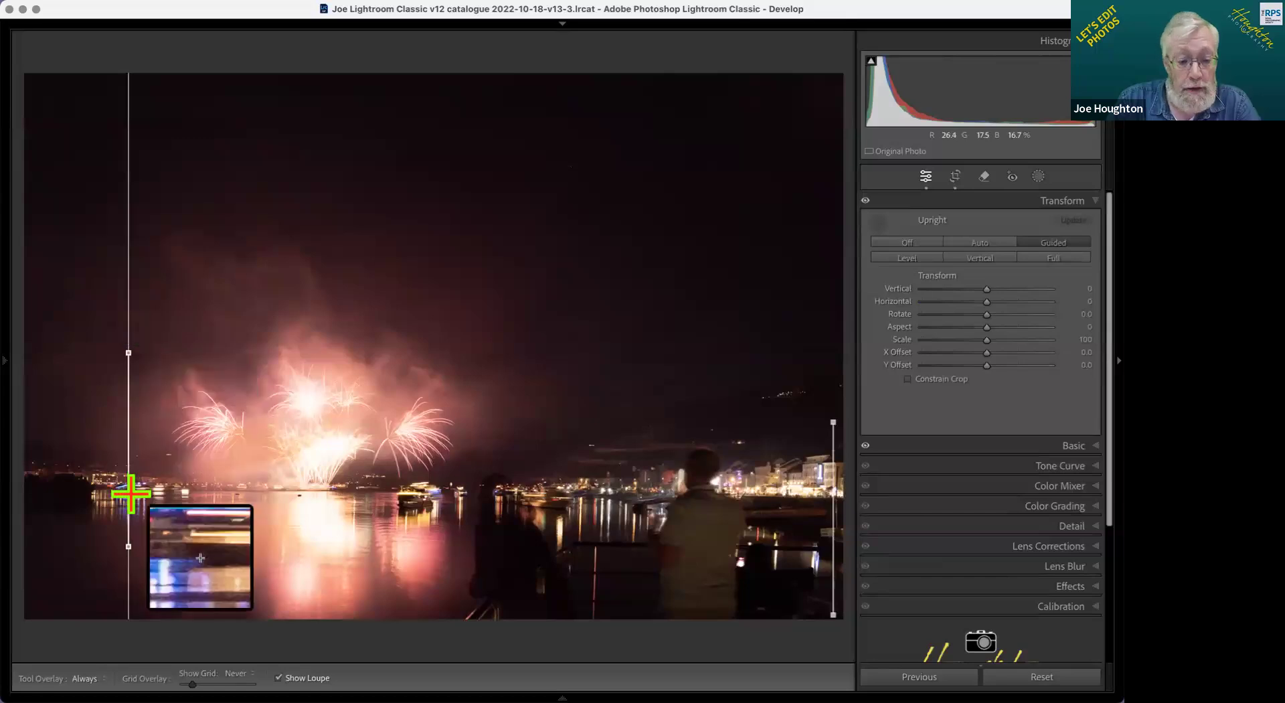
left_click_drag(191, 489, 846, 497)
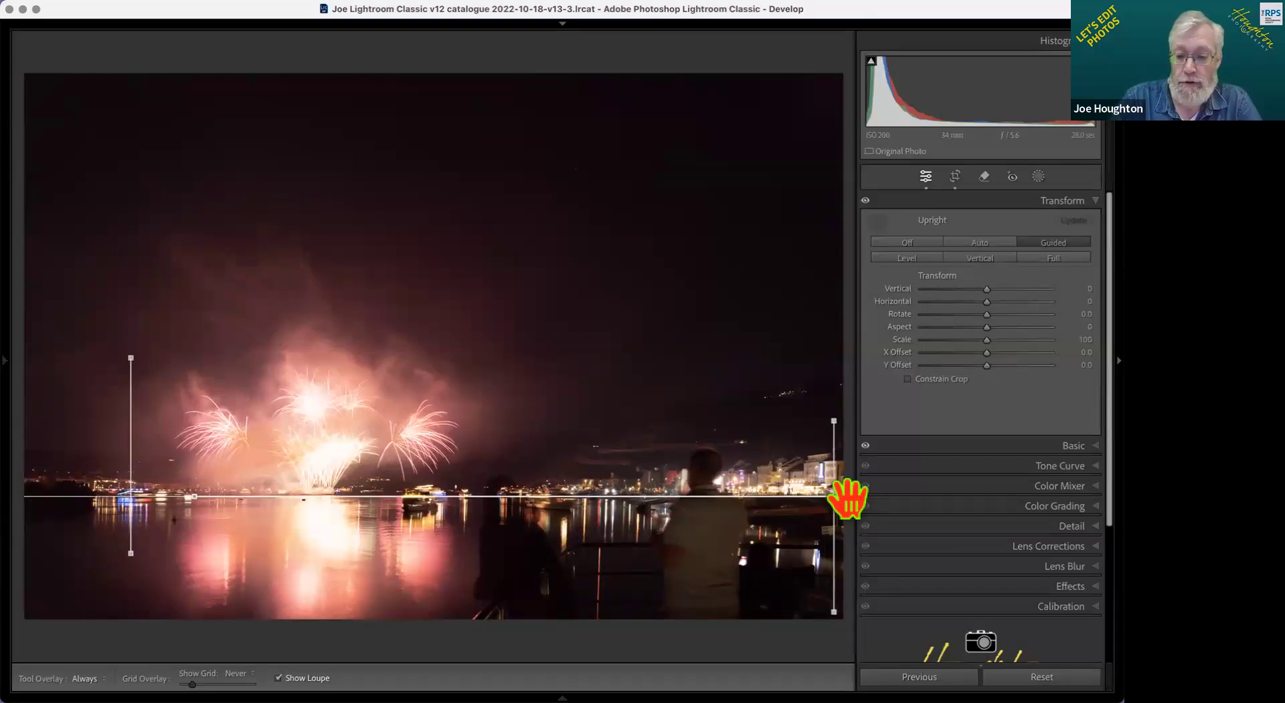
left_click(926, 178)
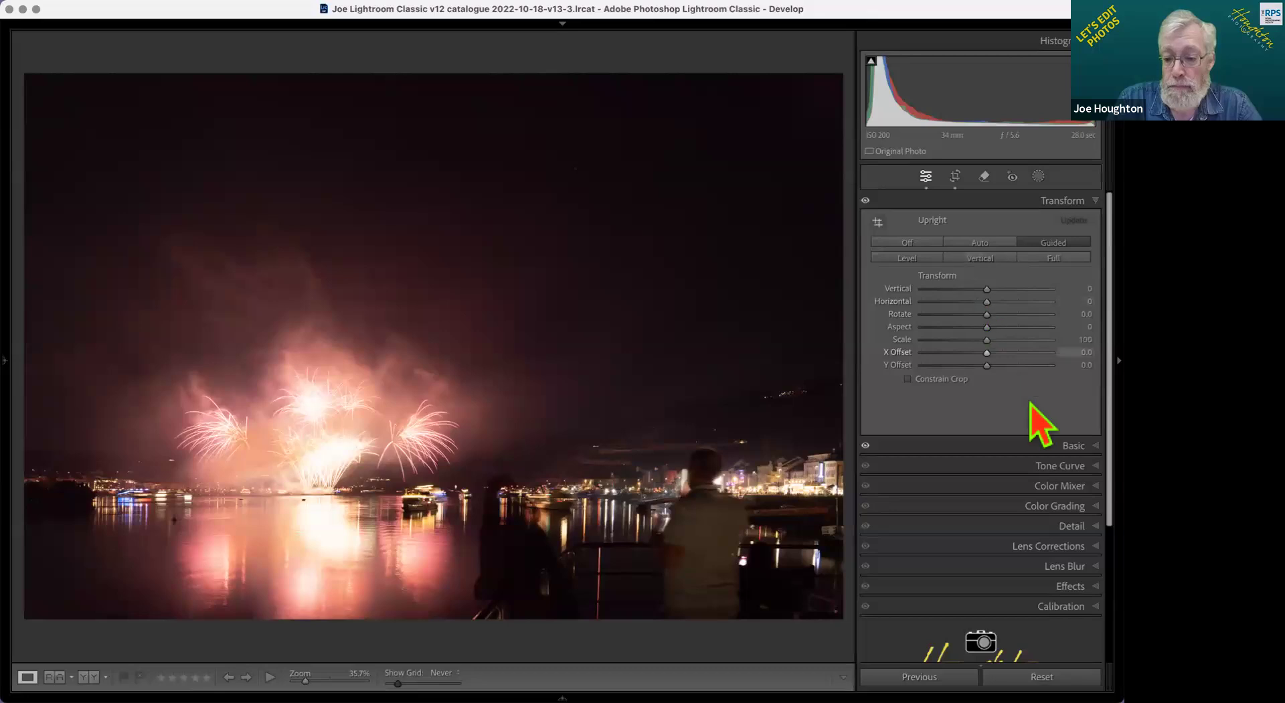
left_click(1092, 202)
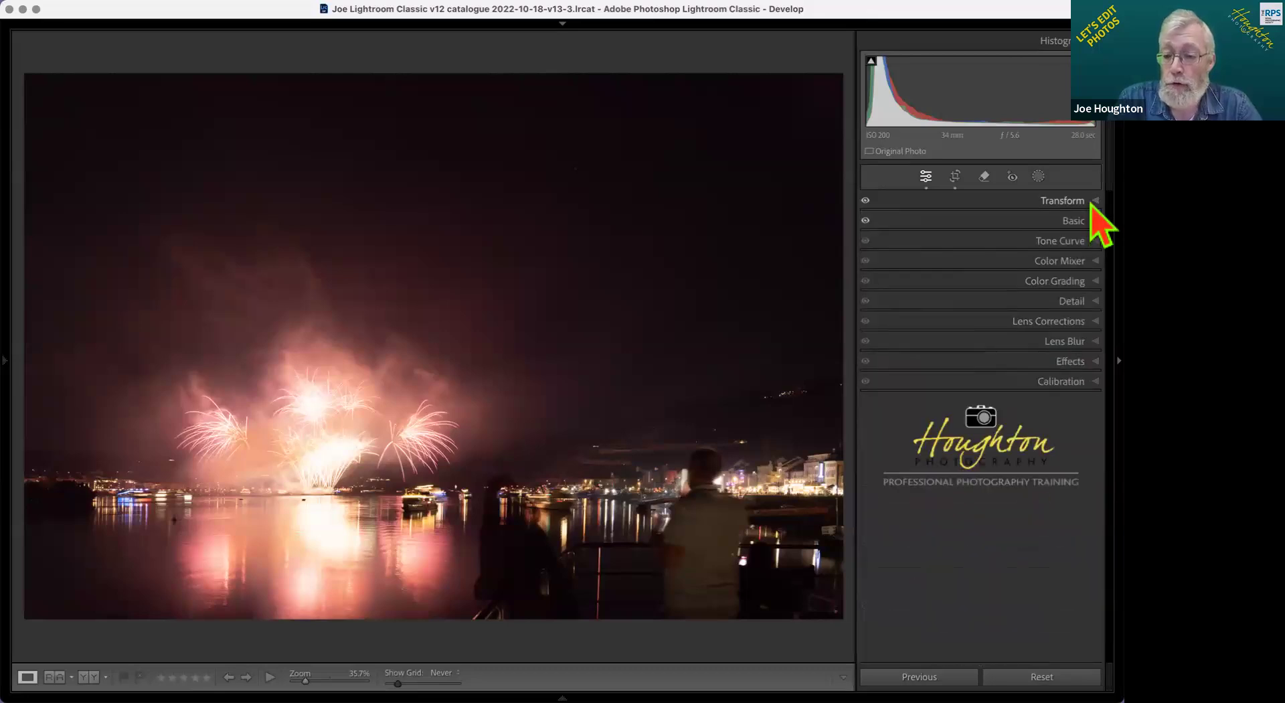
Step: Reset Exposure to 0 to compare the dark original, and set Exposure to +4.06
left_click(1093, 222)
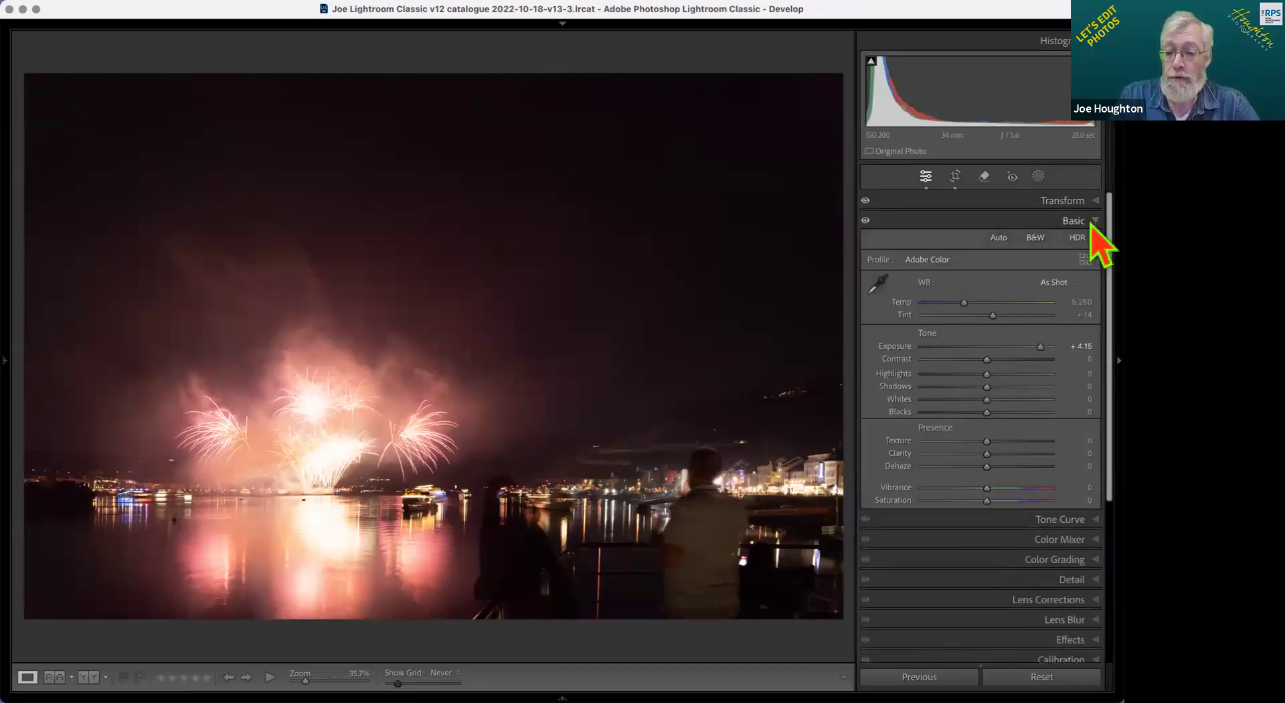
double_click(1041, 347)
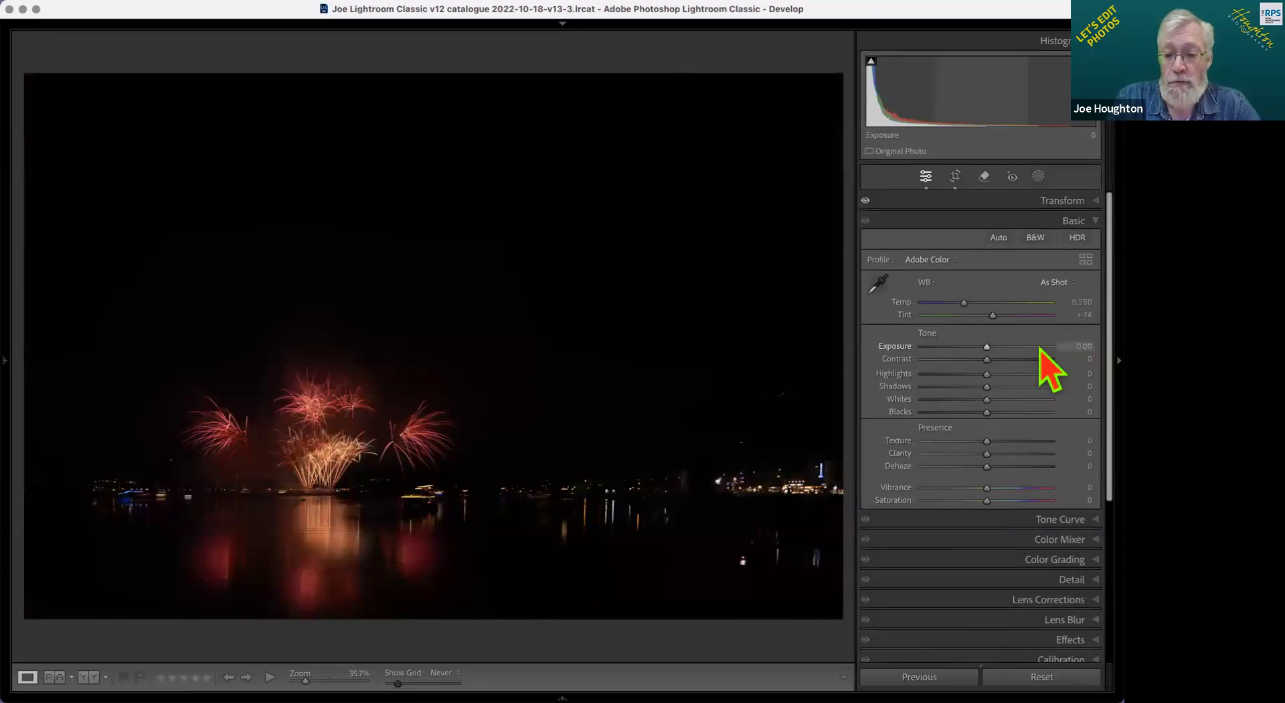
left_click(1040, 347)
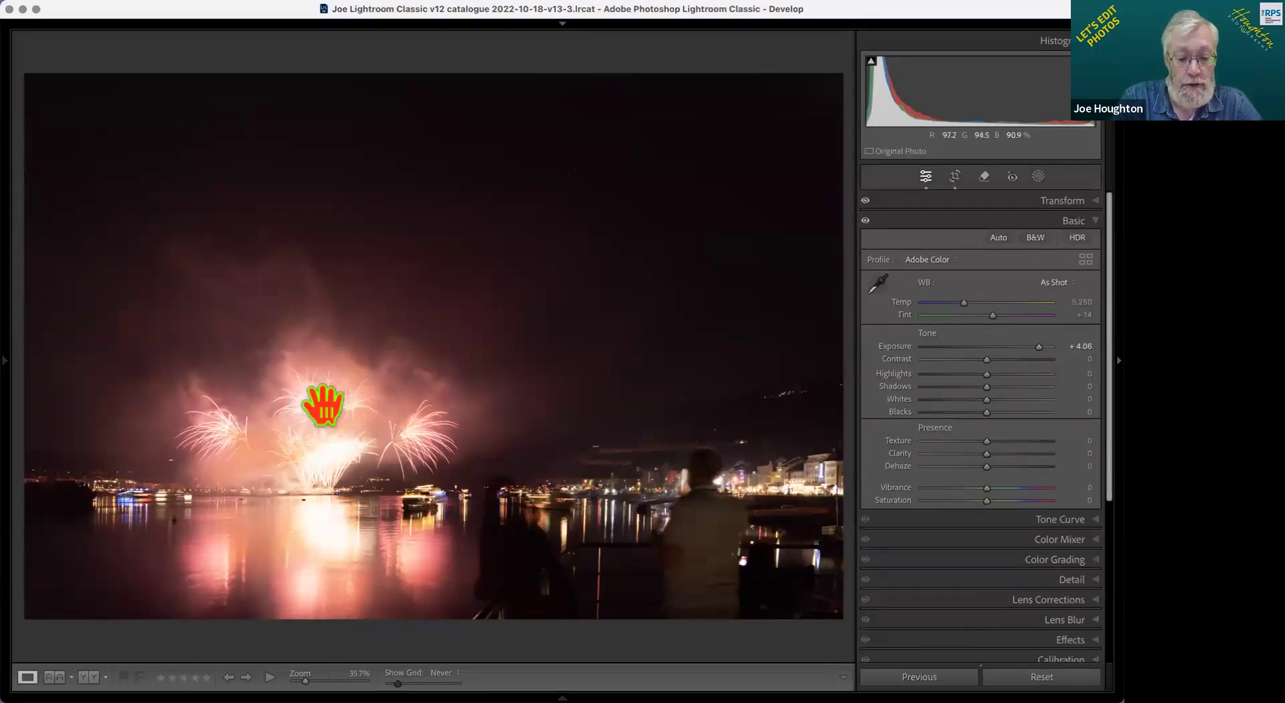
Step: Set a 4 x 5 / 8 x 10 crop tightly around the fireworks and their reflections, centring the bursts in the frame
key("r")
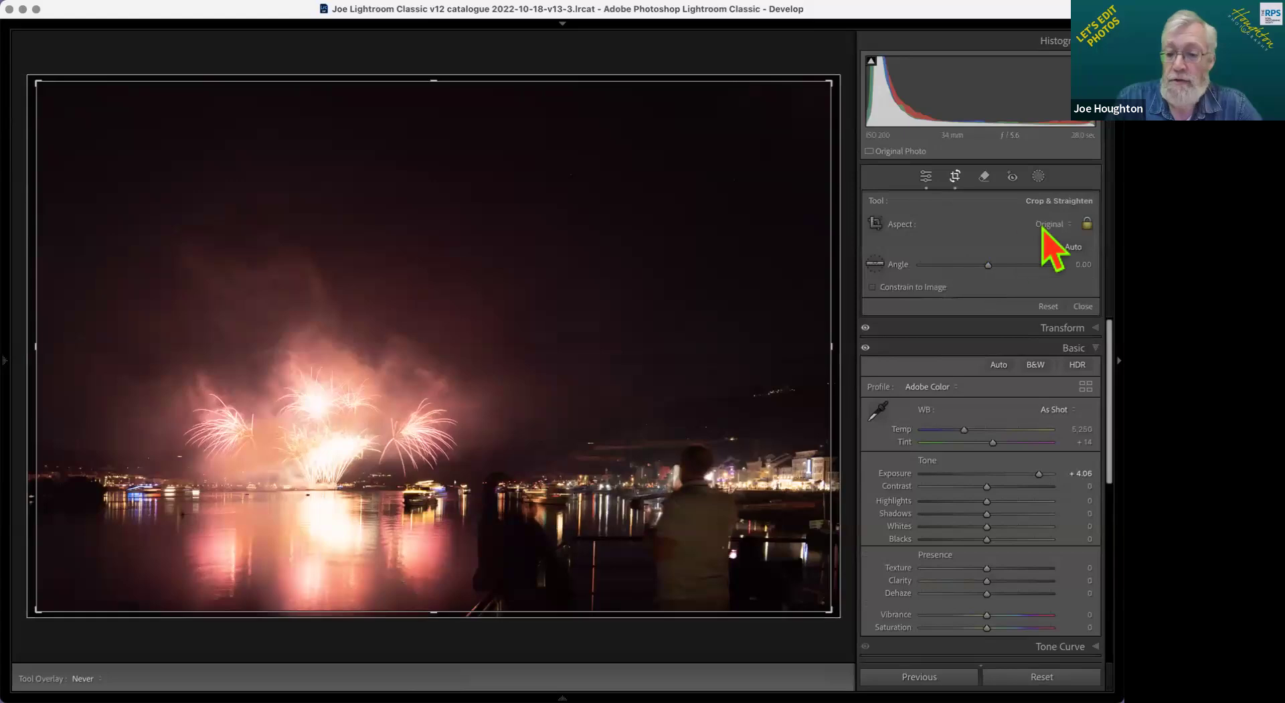
right_click(1038, 293)
left_click(1031, 275)
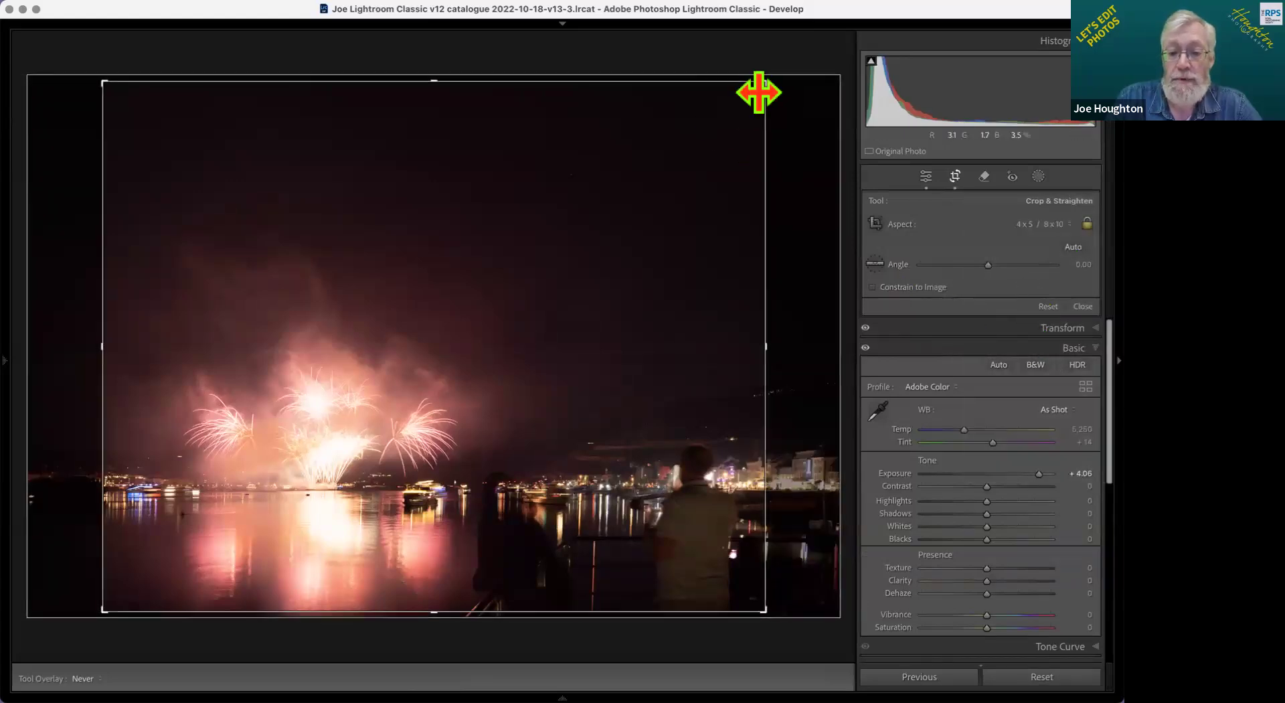
left_click_drag(758, 91, 677, 204)
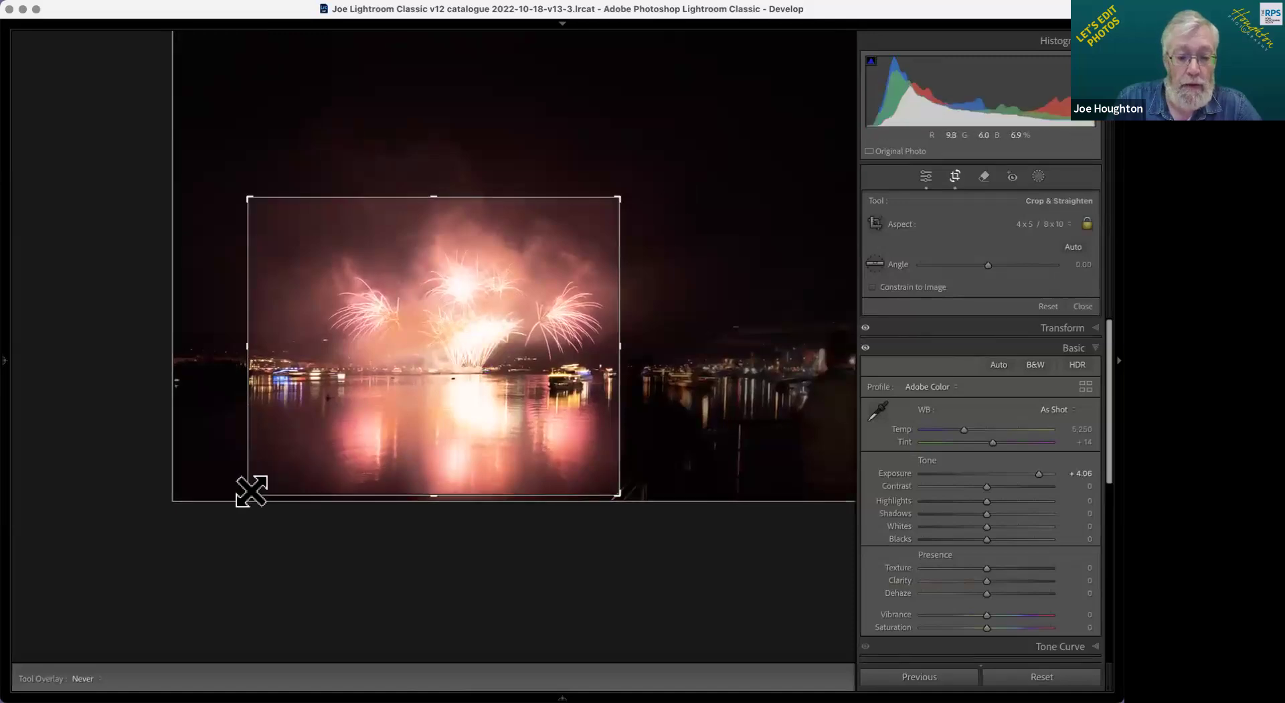
mouse_move(257, 488)
left_mouse_down()
mouse_move(278, 471)
mouse_move(244, 508)
left_mouse_up()
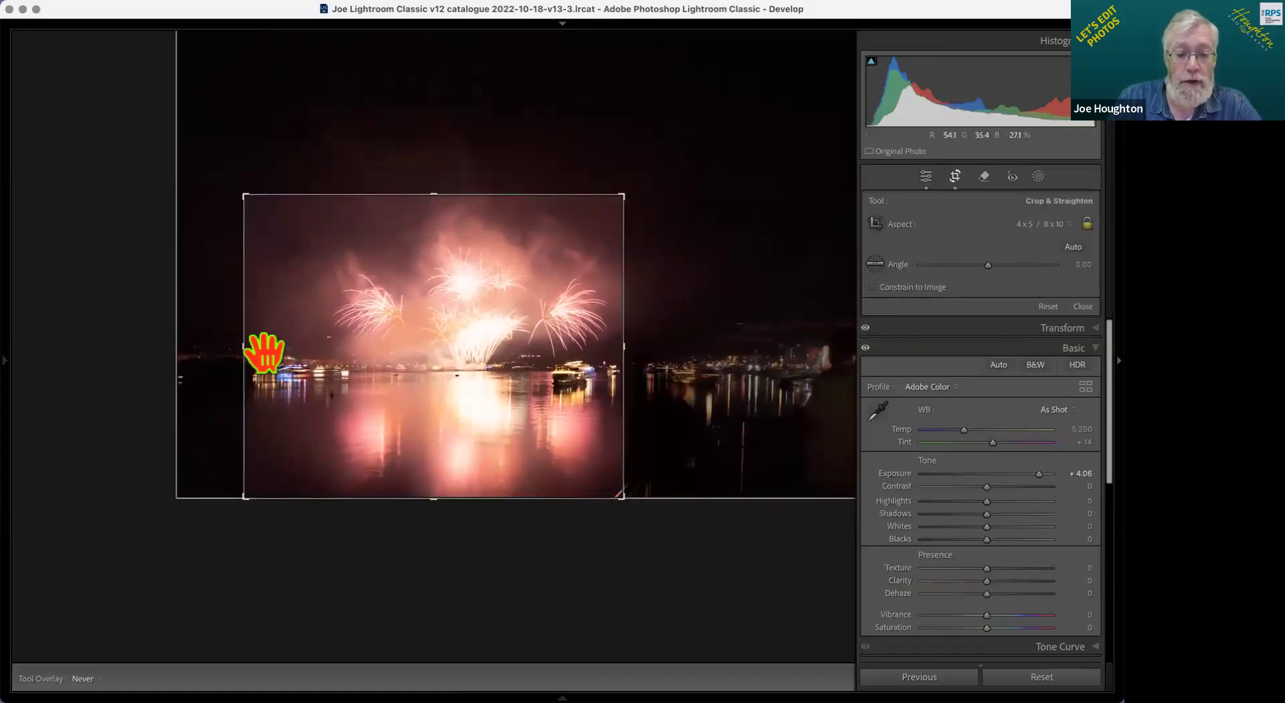
left_click_drag(511, 347, 492, 354)
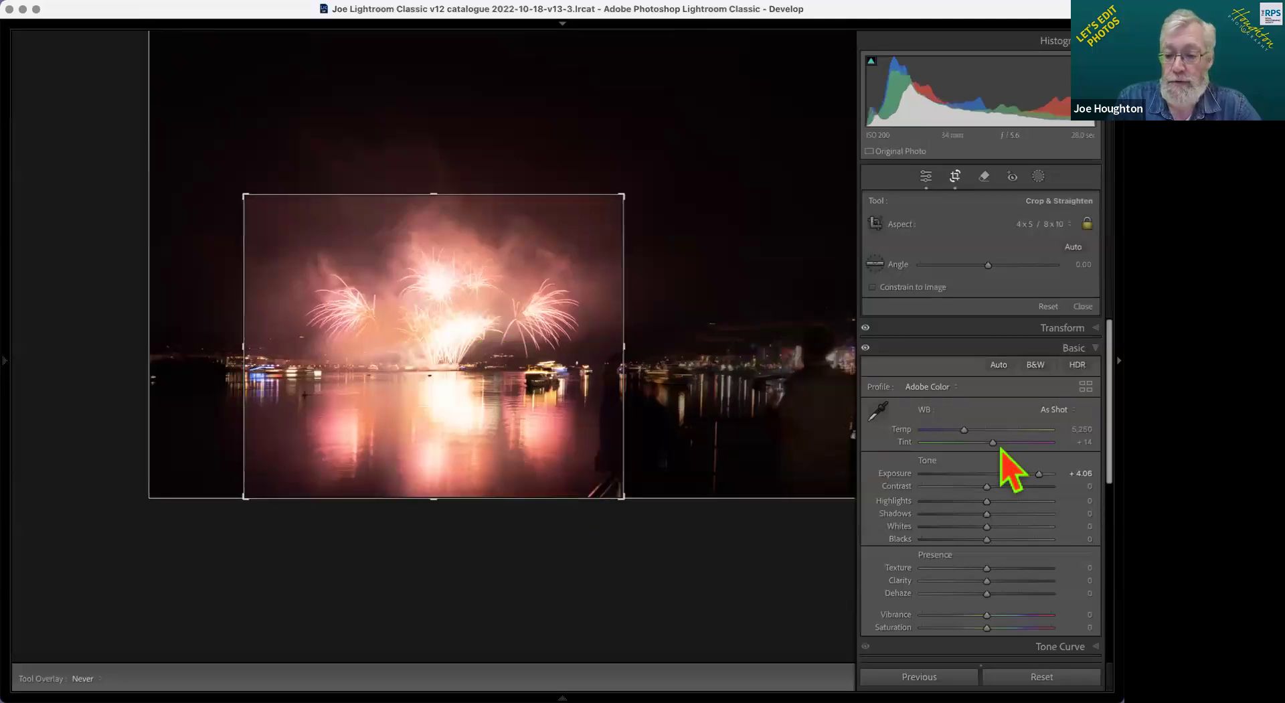
Step: Lower Exposure to +1.60 and apply the crop
left_click_drag(1030, 476, 1002, 476)
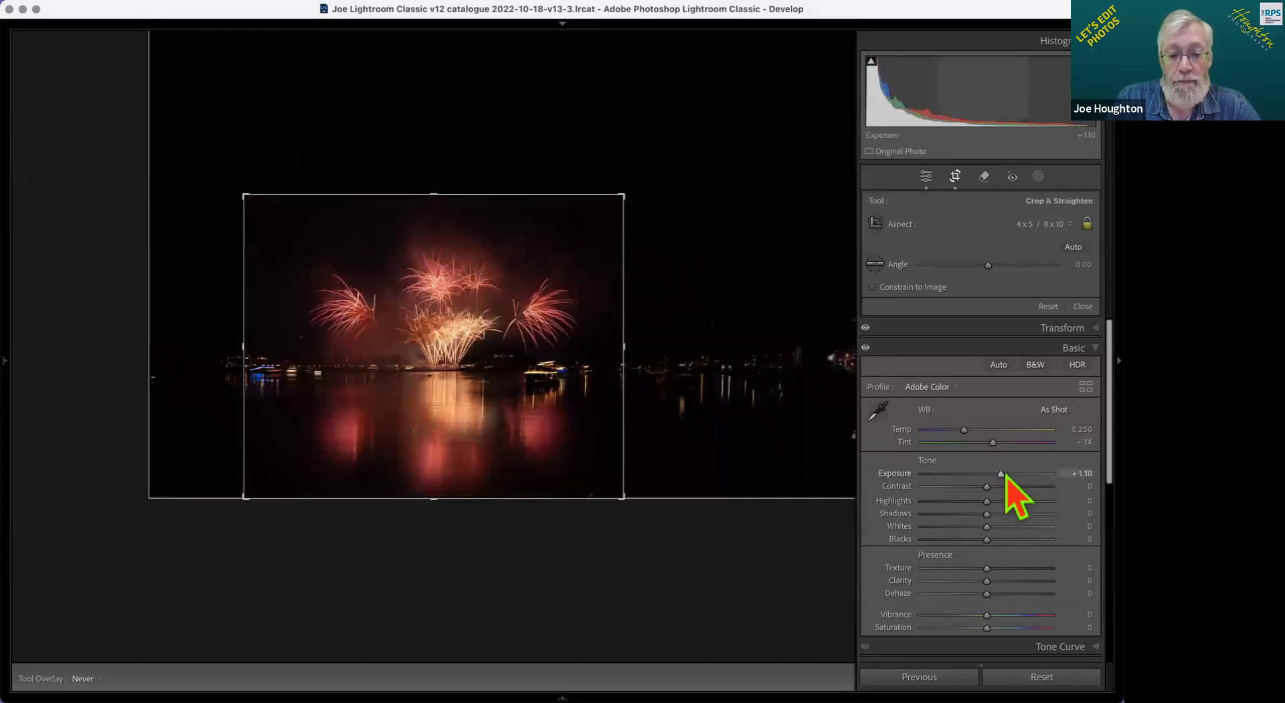
left_click_drag(1006, 475, 1008, 476)
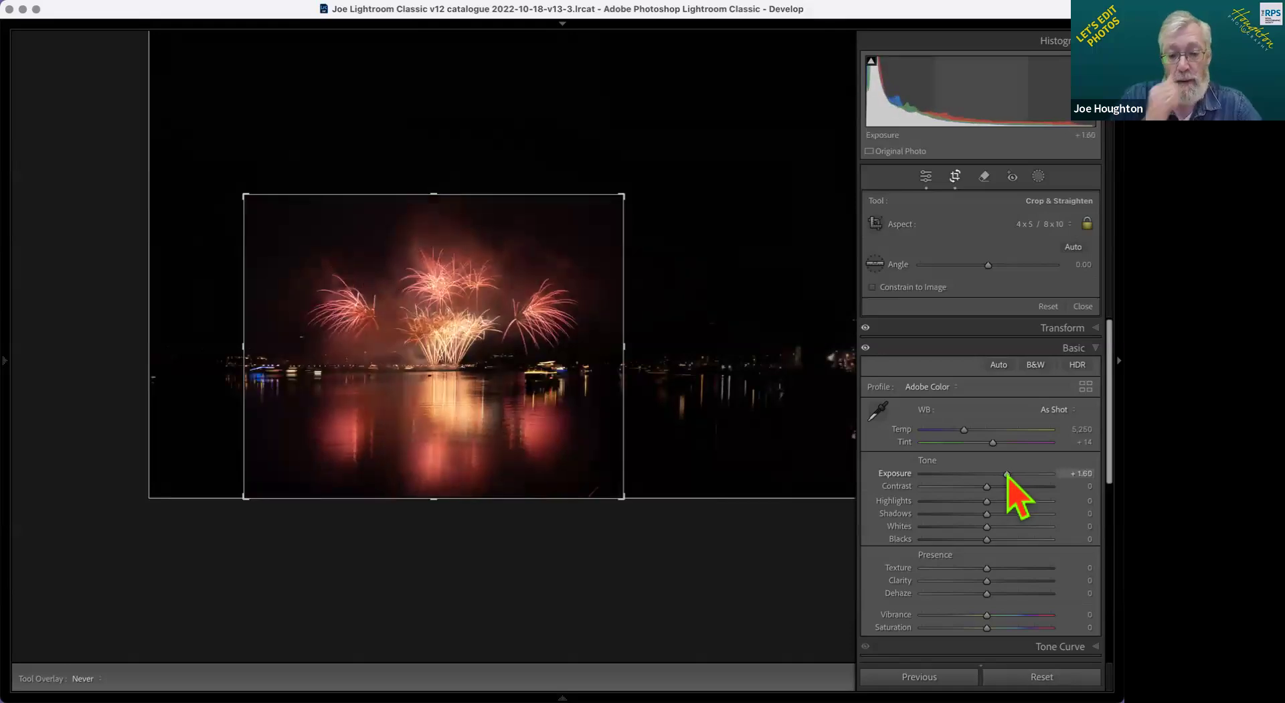
key("Return")
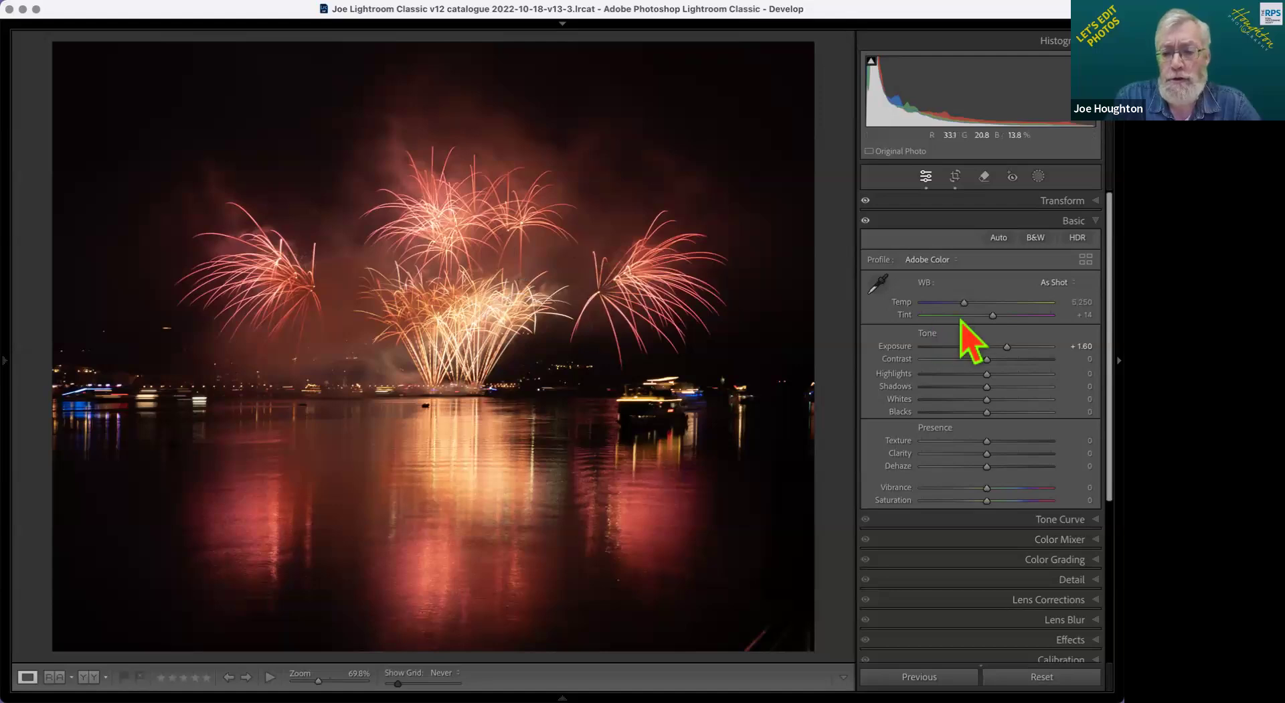
Step: Try cooler white balances, set Temp to 5,227, and reduce Exposure to +0.90
mouse_move(962, 303)
left_mouse_down()
mouse_move(946, 303)
mouse_move(1033, 307)
mouse_move(941, 305)
left_mouse_up()
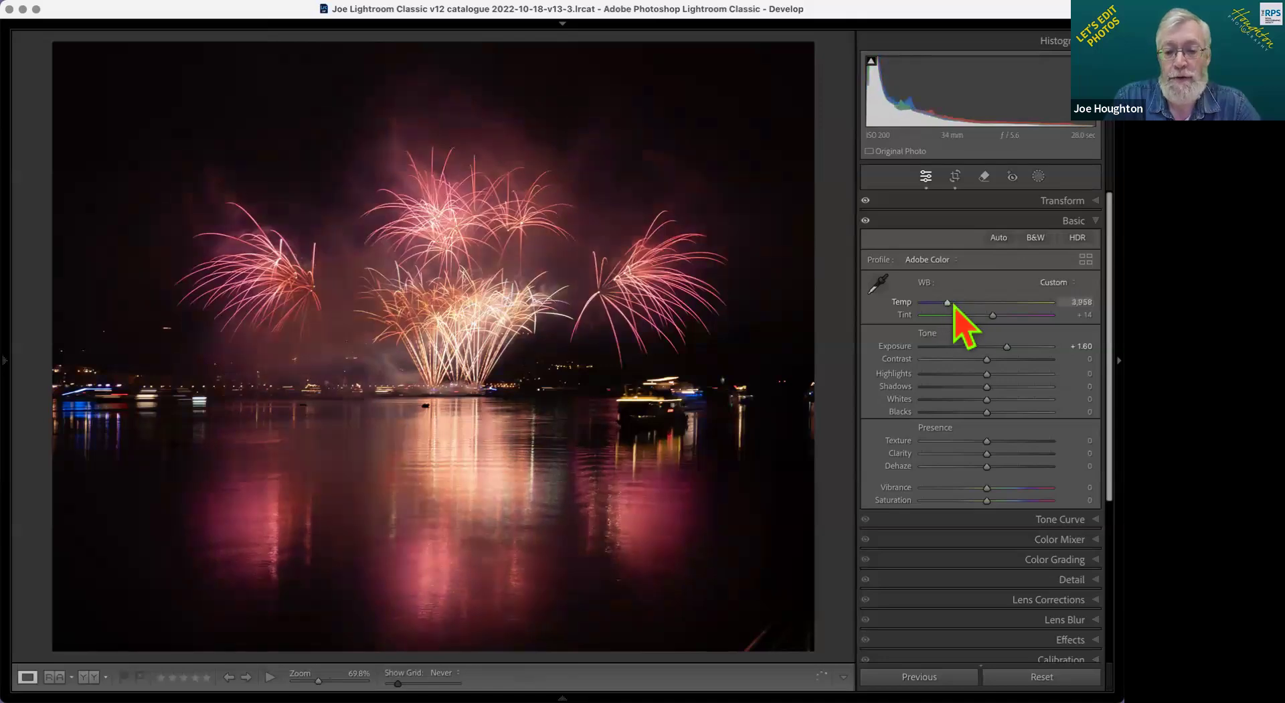
left_click_drag(966, 307, 952, 308)
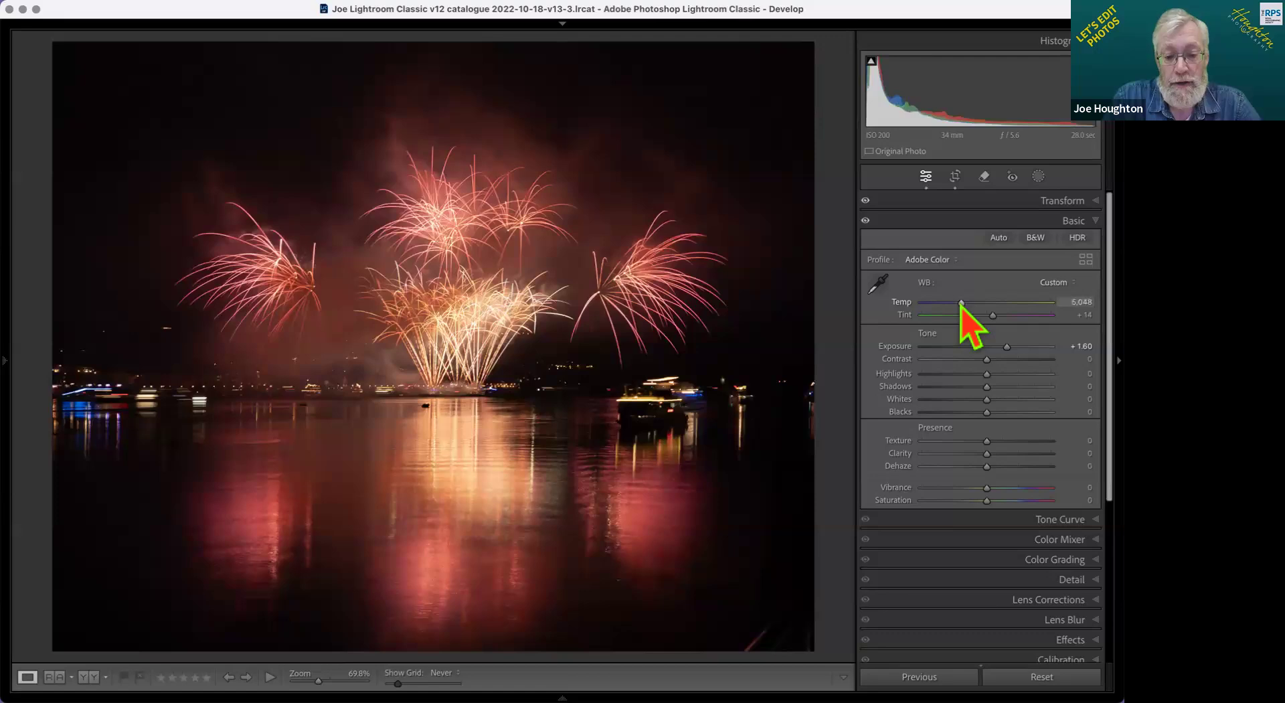
left_click_drag(962, 305, 964, 305)
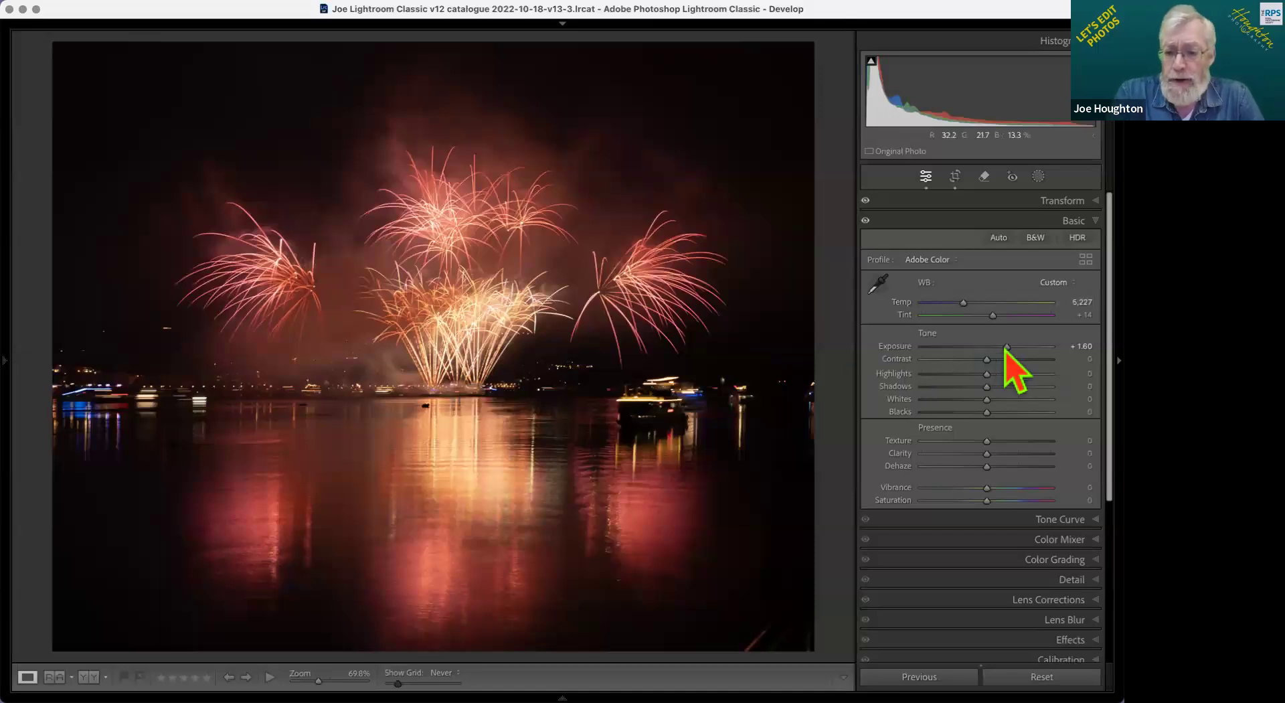
left_click_drag(1007, 349, 998, 348)
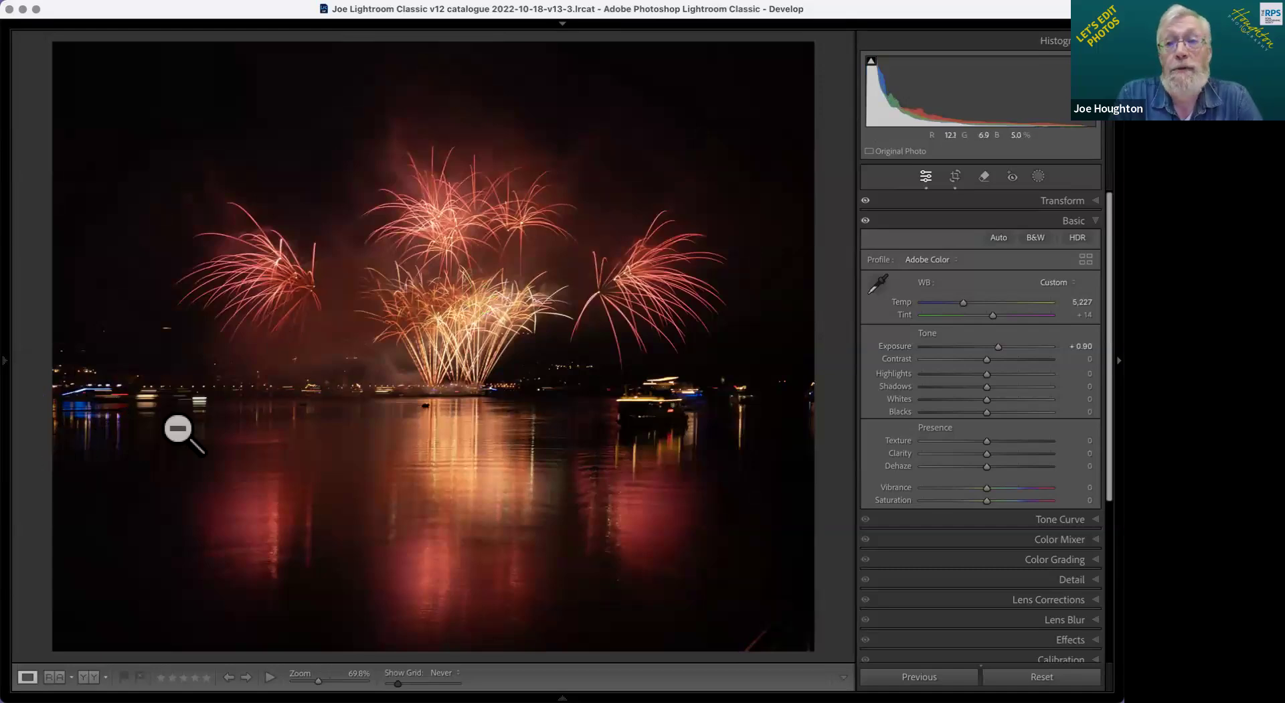
left_click_drag(154, 428, 276, 376)
left_click(276, 376)
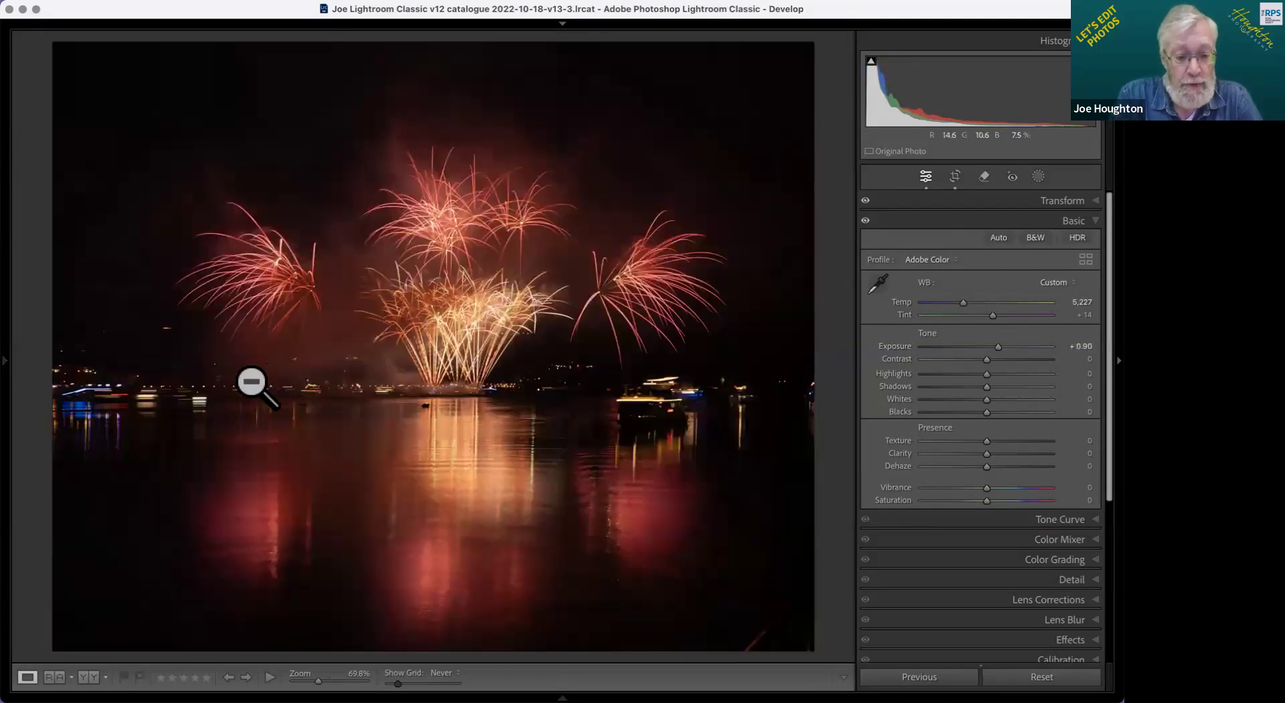
left_click_drag(170, 393, 172, 393)
left_click(91, 404)
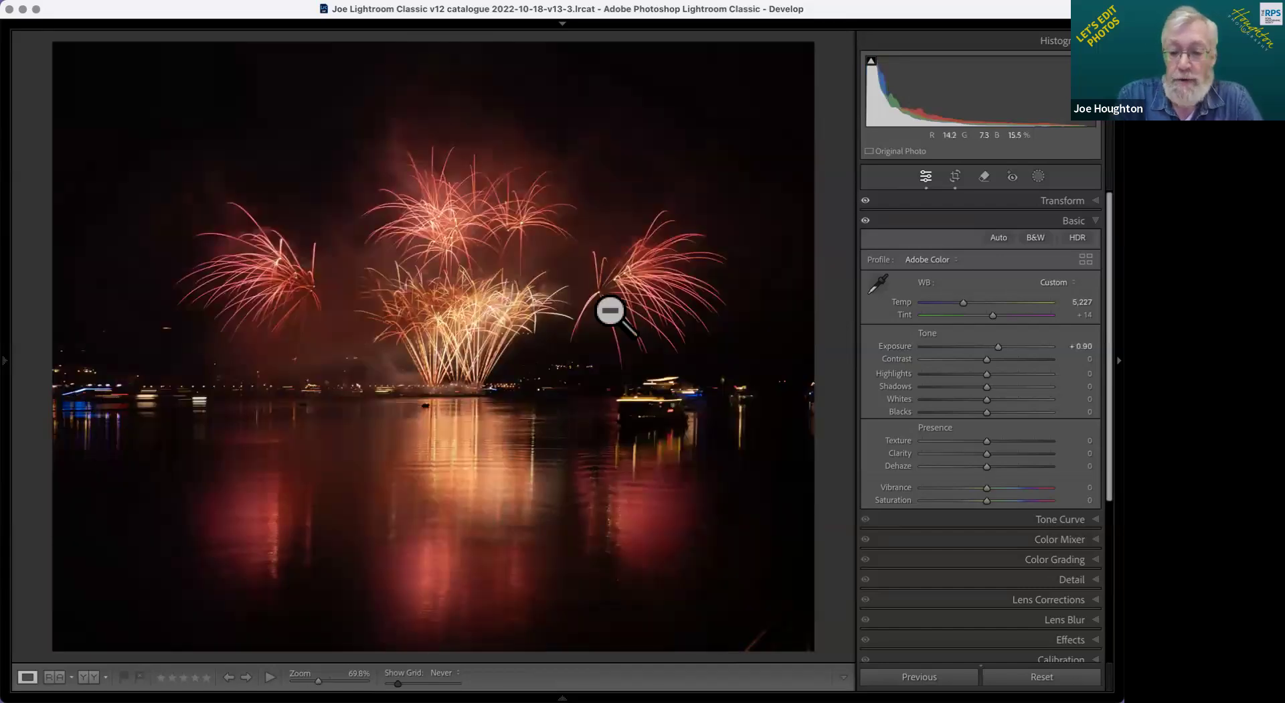
left_click(1039, 176)
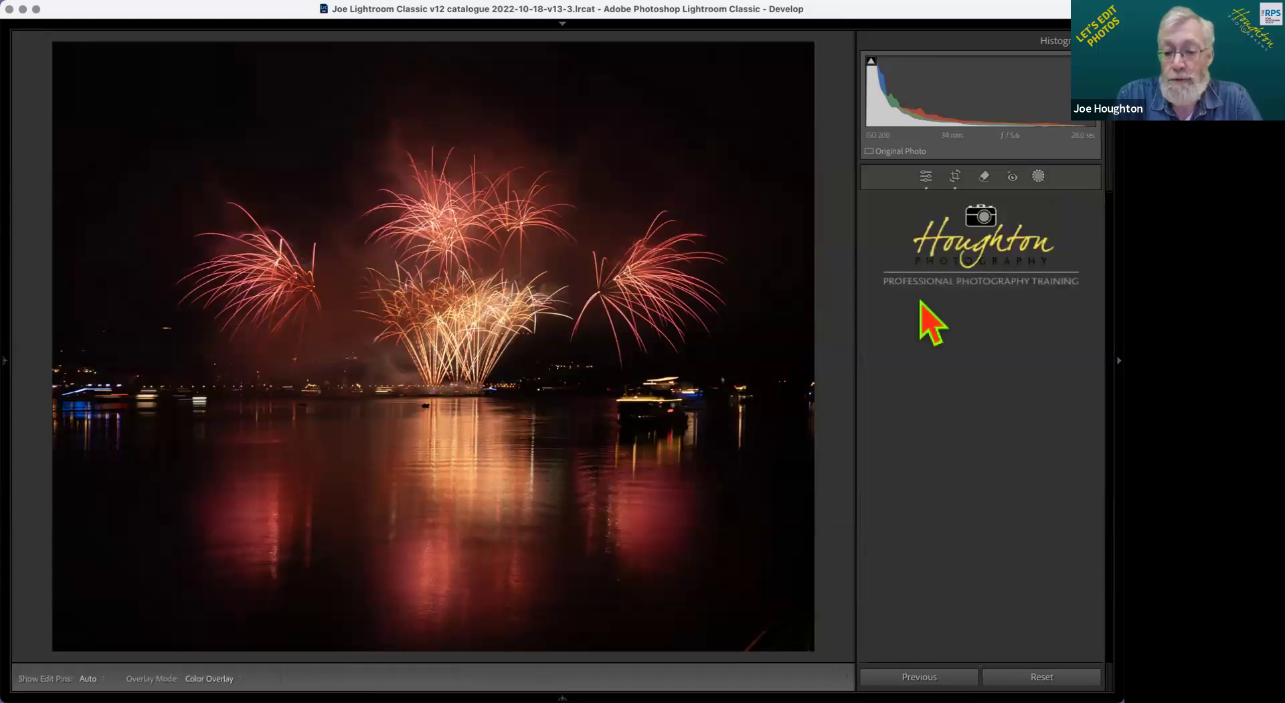
left_click(900, 320)
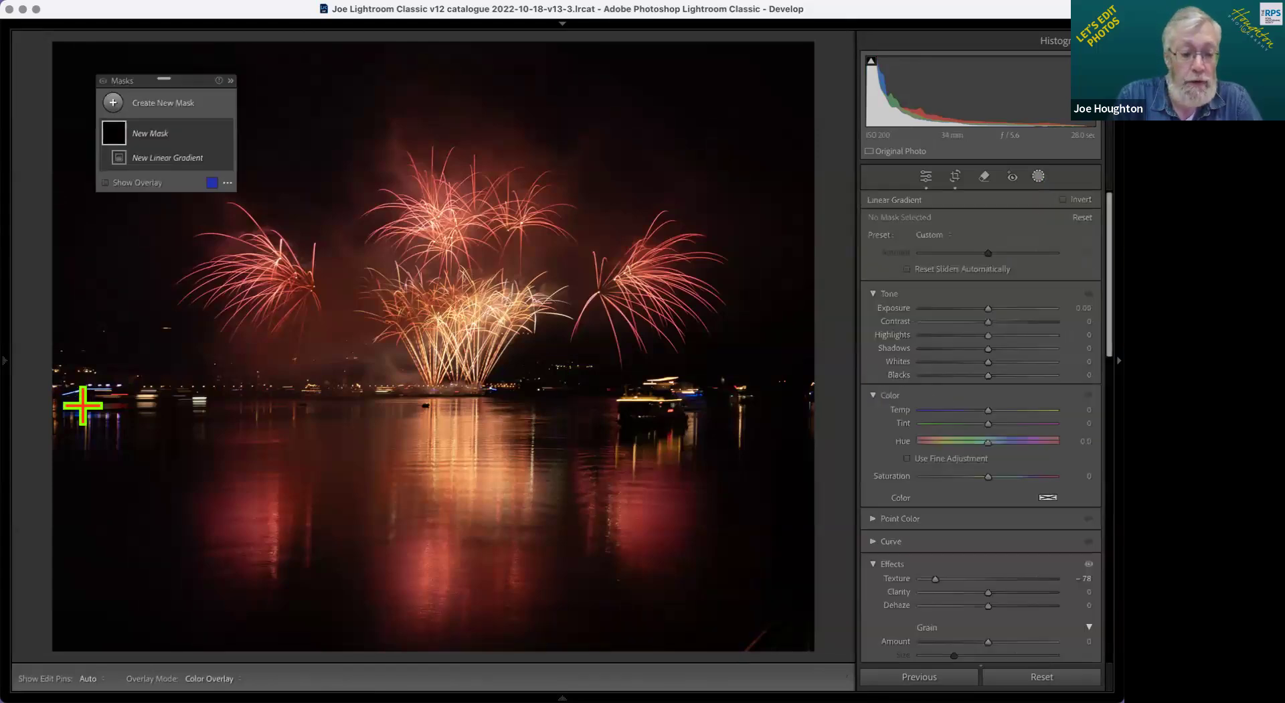
left_click_drag(82, 399, 127, 430)
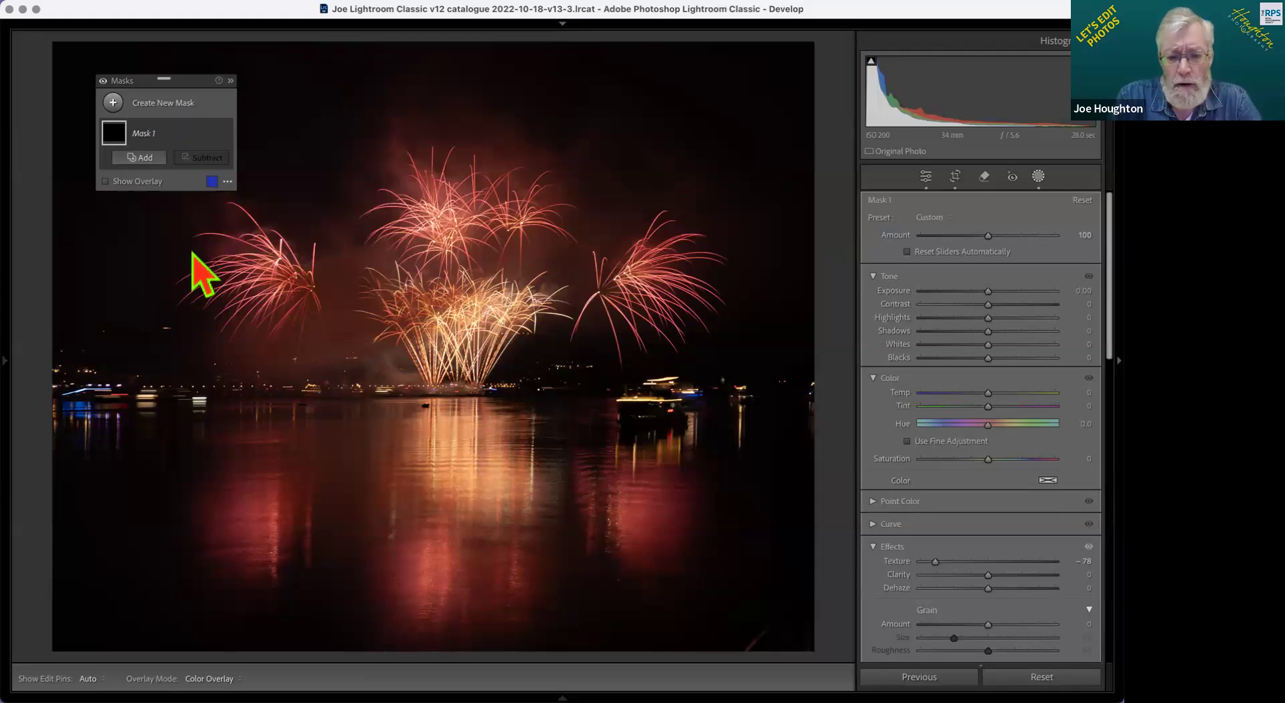
Step: Create a new radial gradient mask as a wide, flat ellipse over the lit boats on the left shoreline
left_click(143, 106)
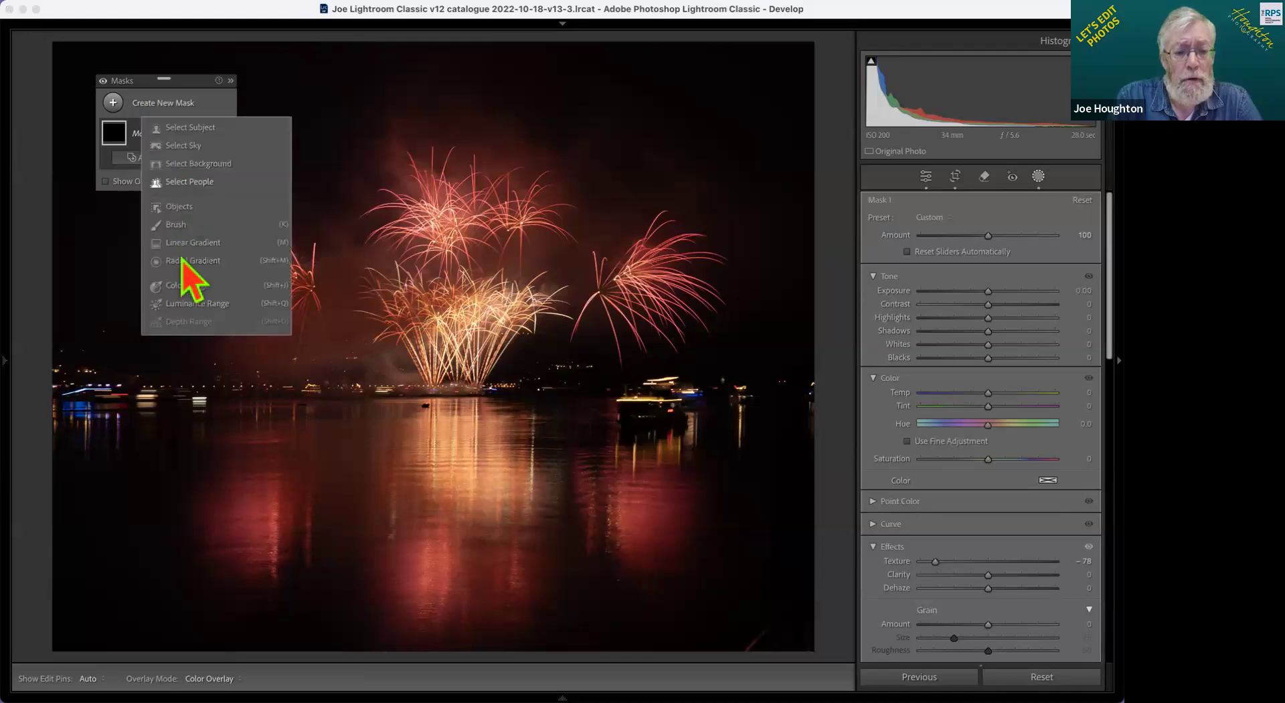
left_click(181, 261)
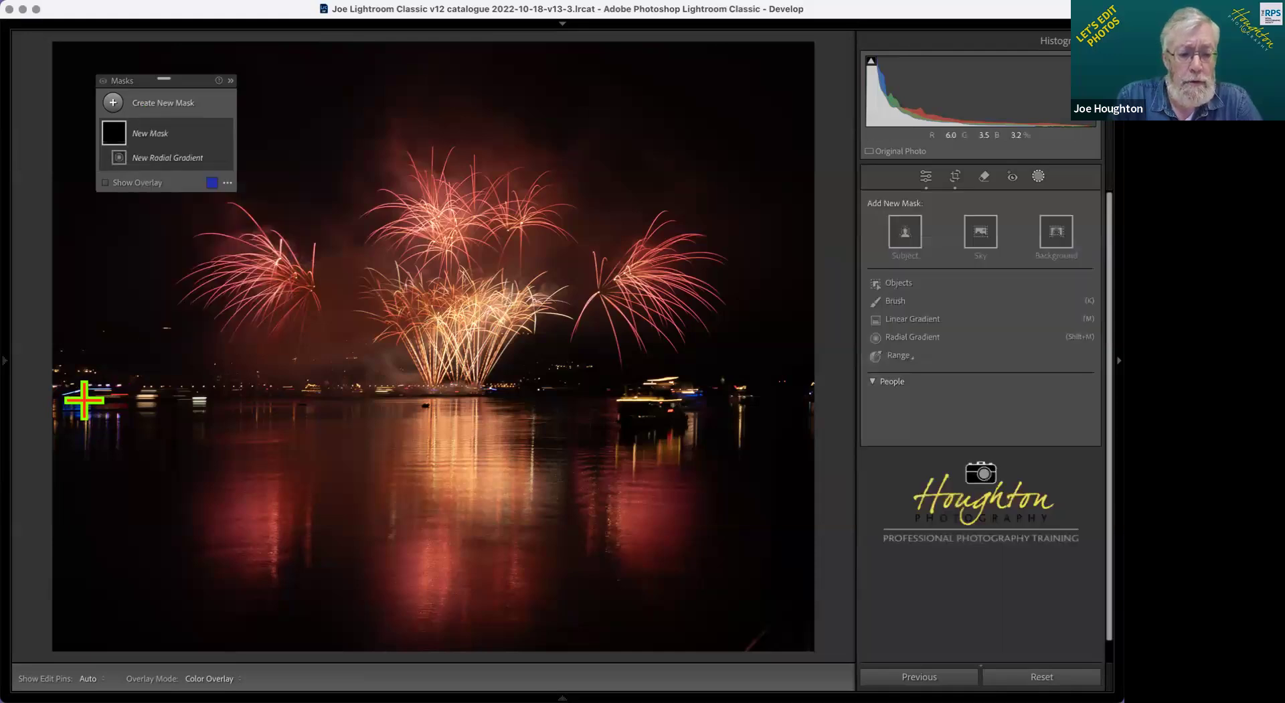
mouse_move(99, 401)
left_mouse_down()
mouse_move(169, 439)
mouse_move(235, 431)
left_mouse_up()
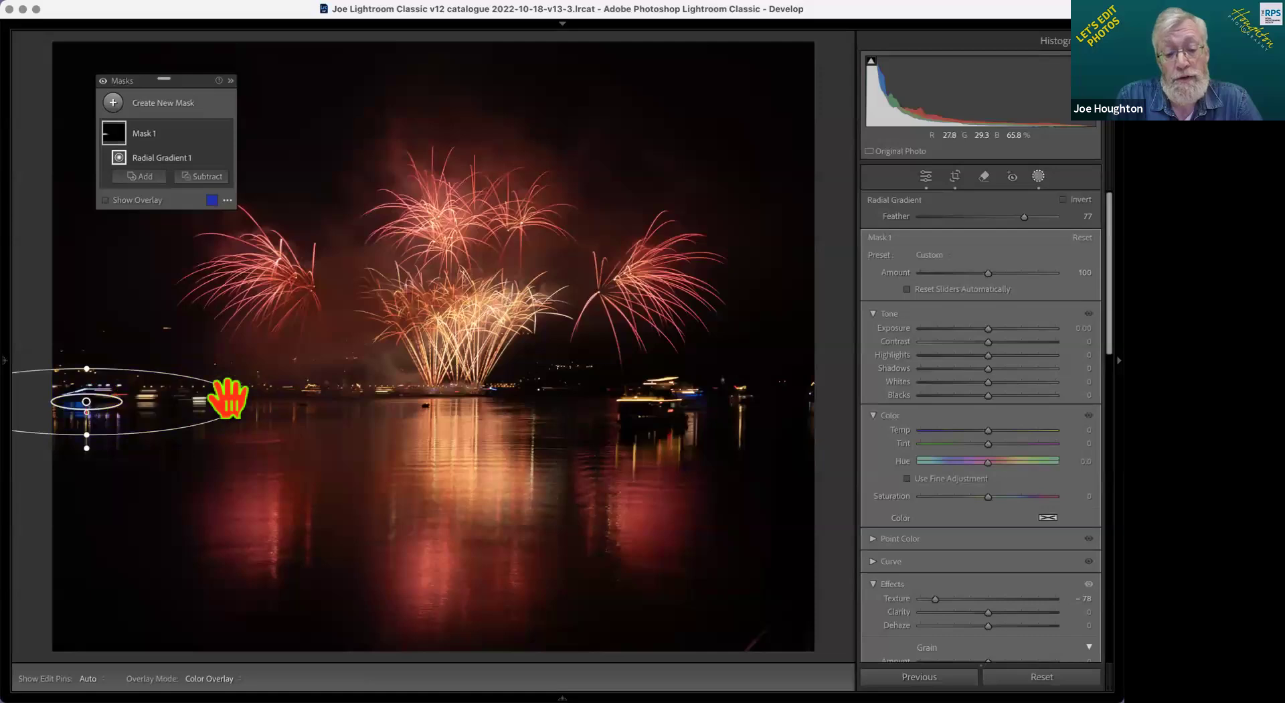
Step: Widen the left shoreline's radial gradient, set Feather to 21, and try Exposure 0.29, Highlights -44 and Whites -32 to dim the boats
left_click_drag(84, 413, 144, 406)
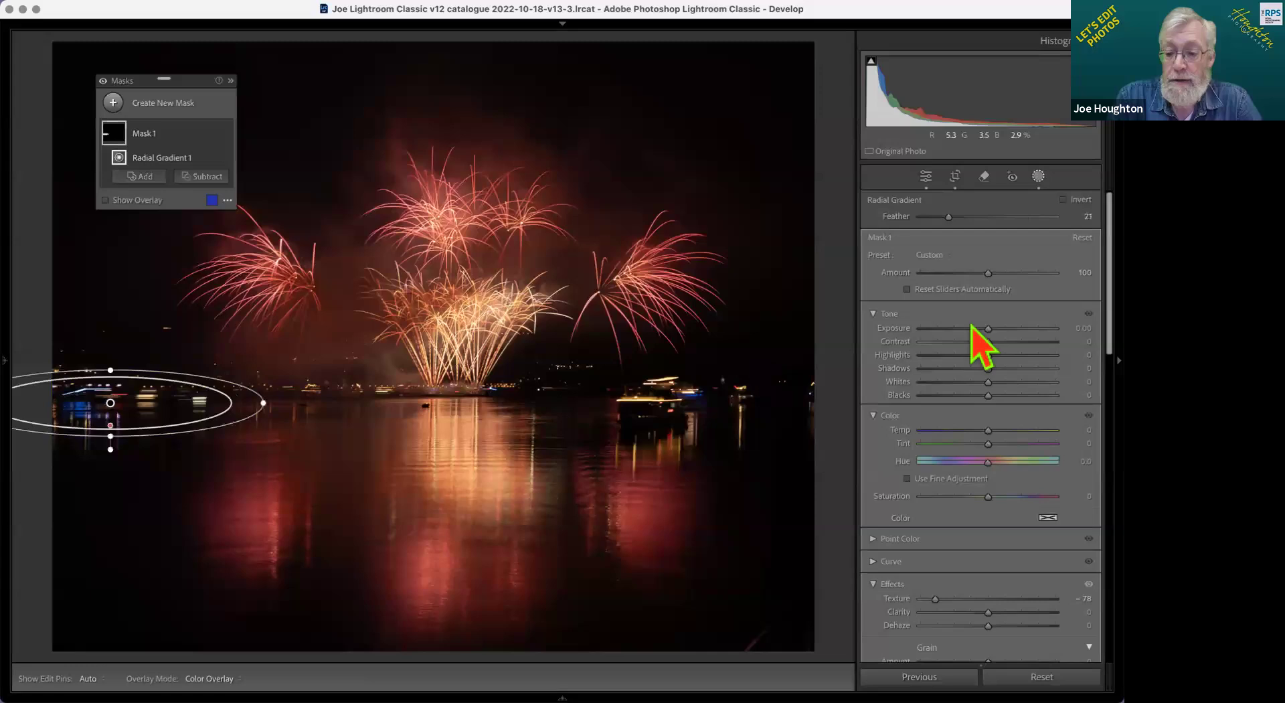
left_click_drag(988, 329, 966, 331)
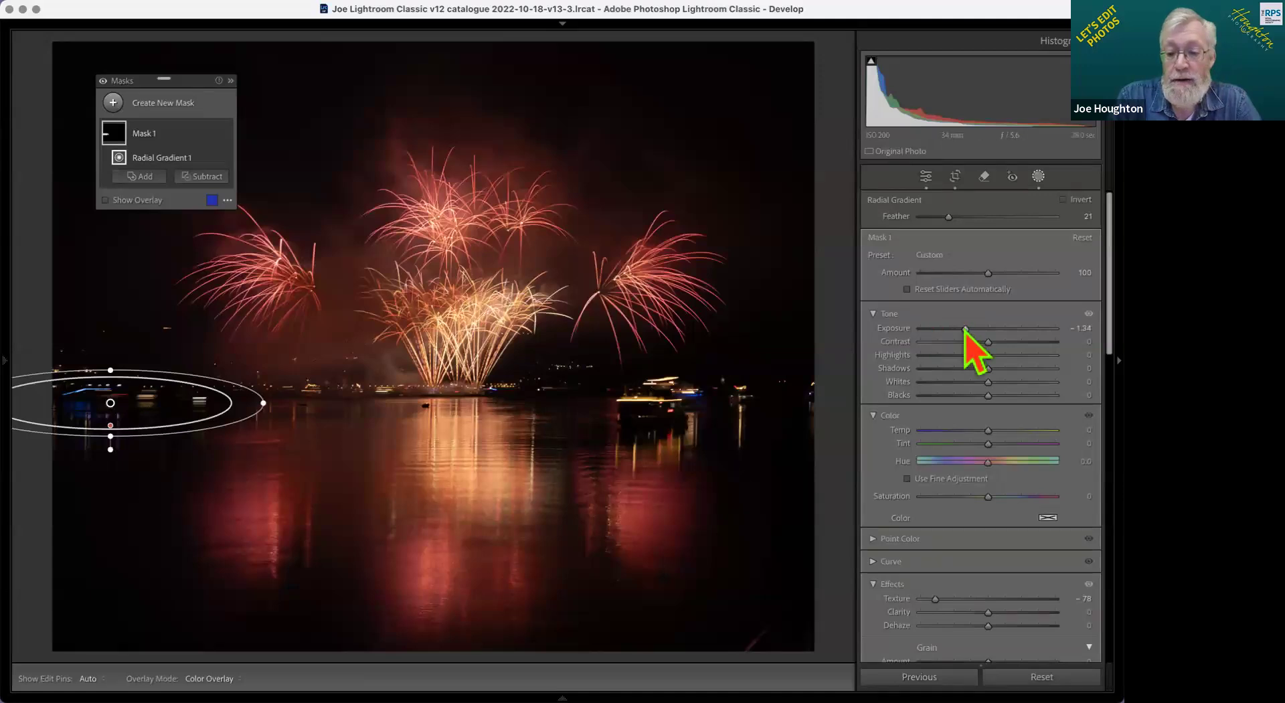
key("super+z")
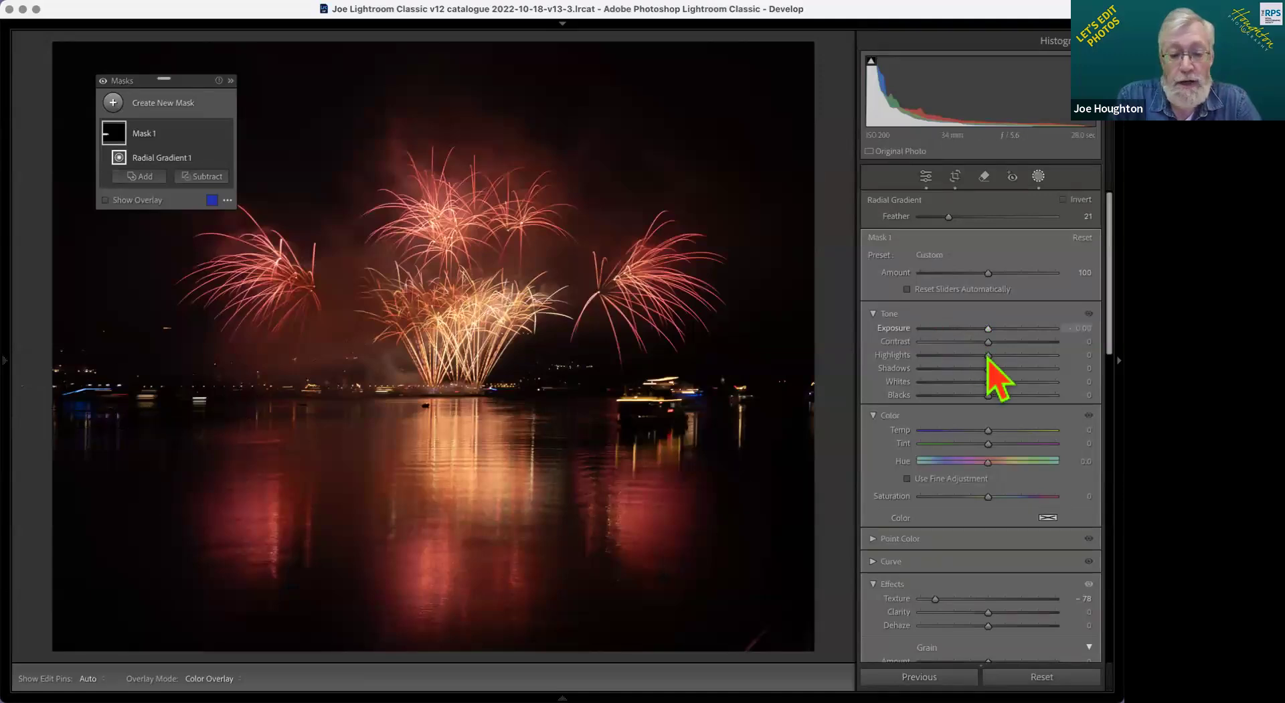
left_click(969, 355)
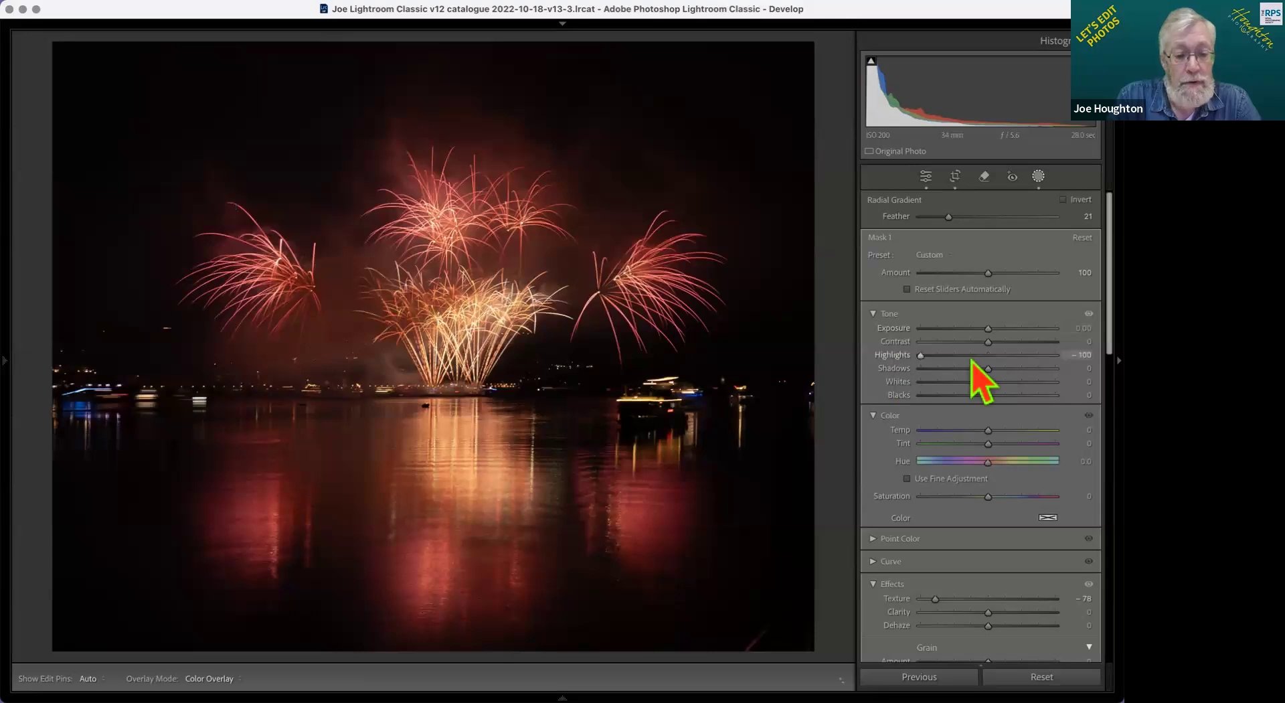
left_click_drag(901, 360, 992, 333)
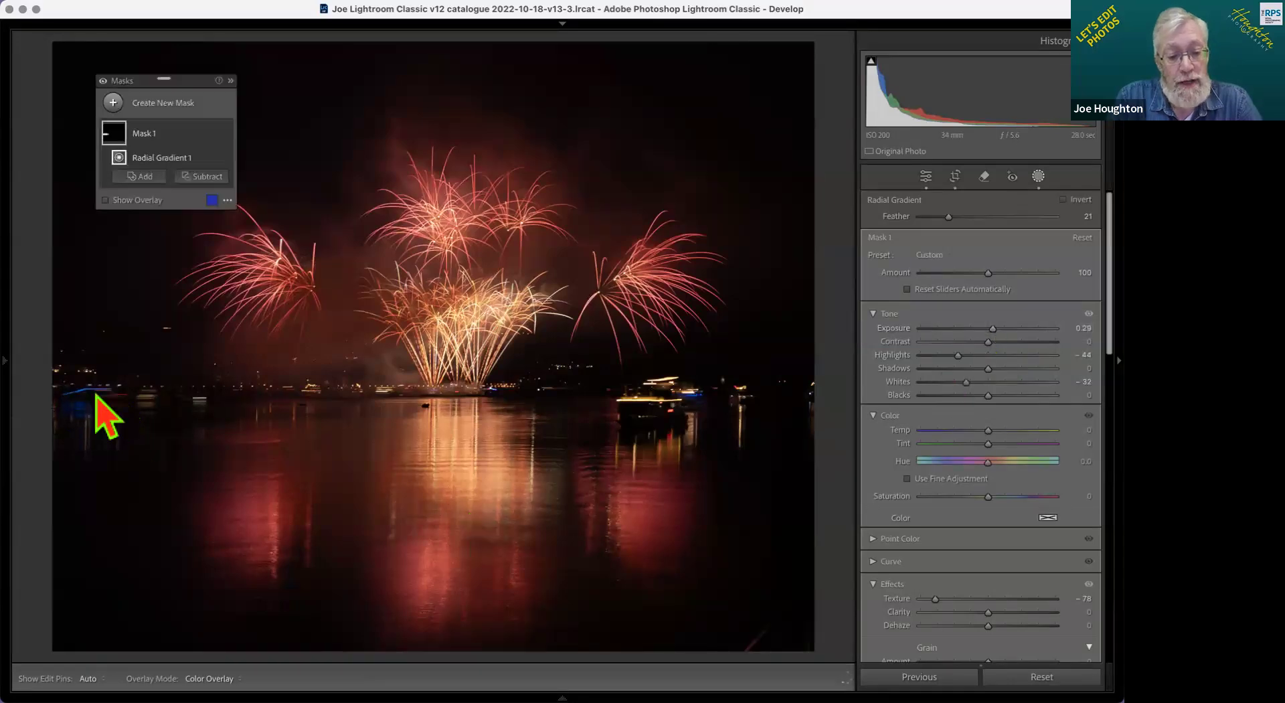
Step: Delete the radial gradient over the left shoreline boats
mouse_move(80, 425)
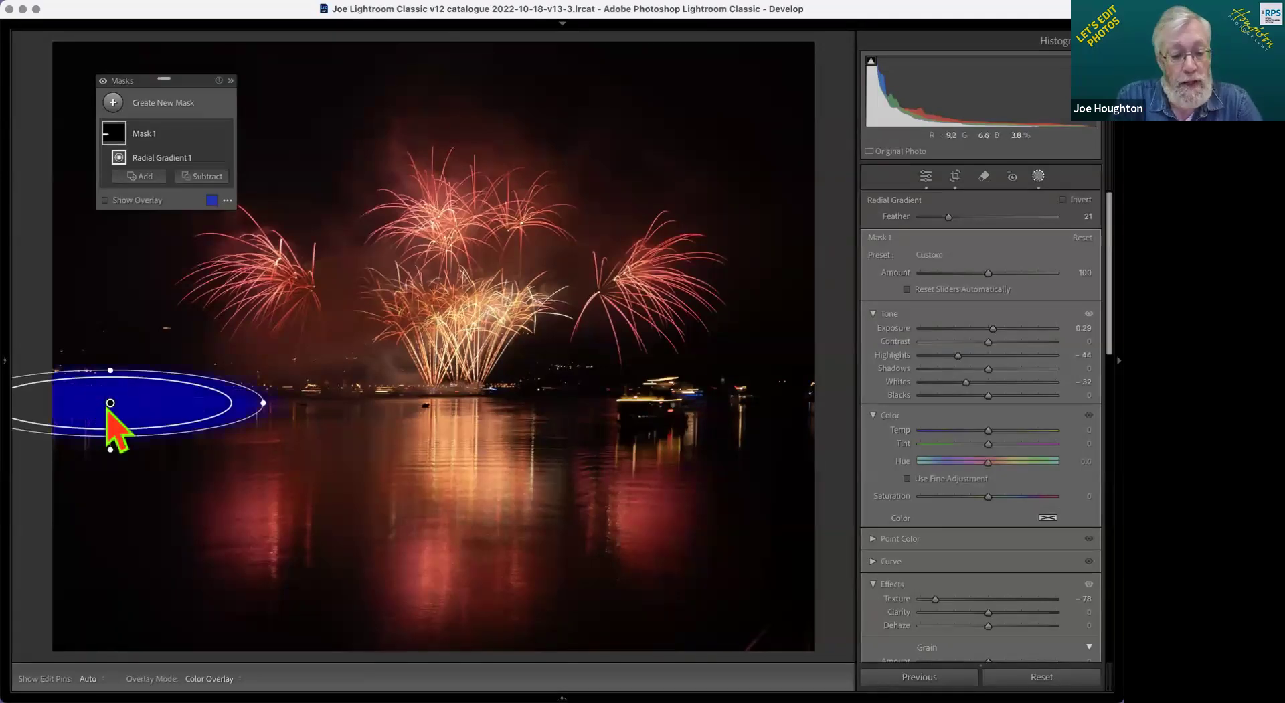
key("Delete")
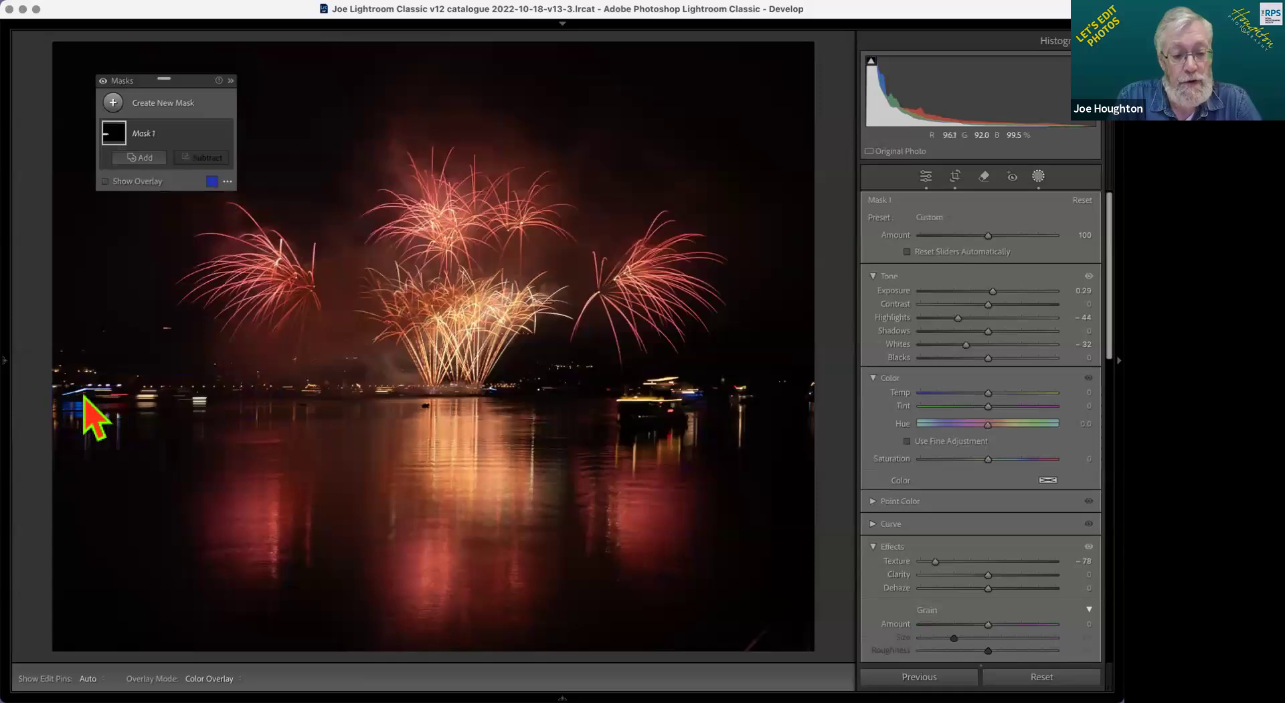
Step: Remove the lit boats and their reflections on the left shoreline with the Remove tool, using Generative AI and Object Aware
left_click(63, 412)
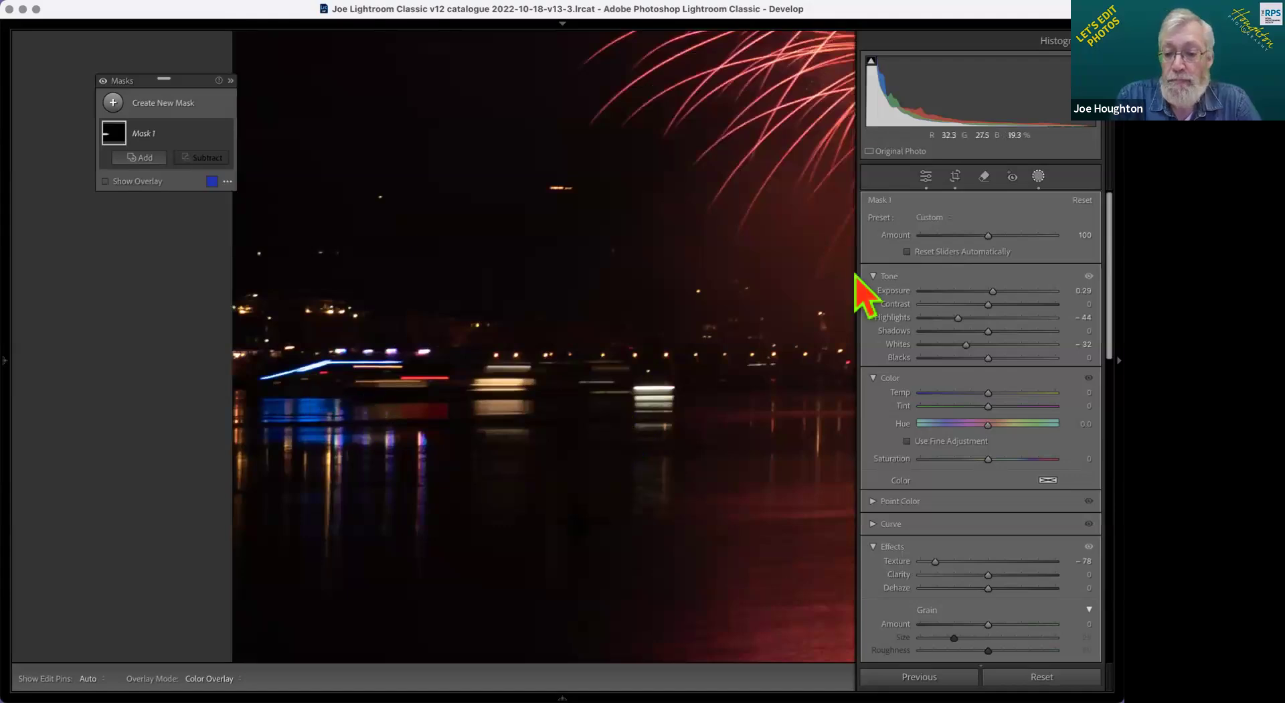
left_click(984, 183)
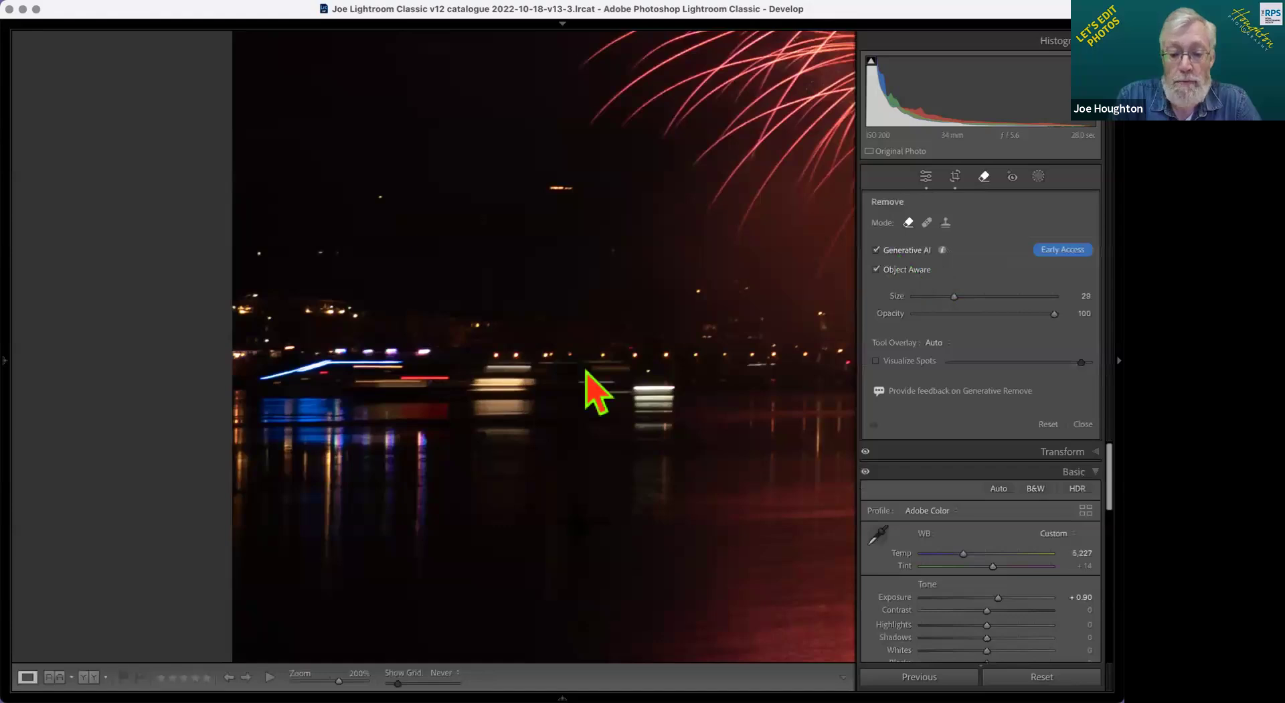
left_click(625, 399)
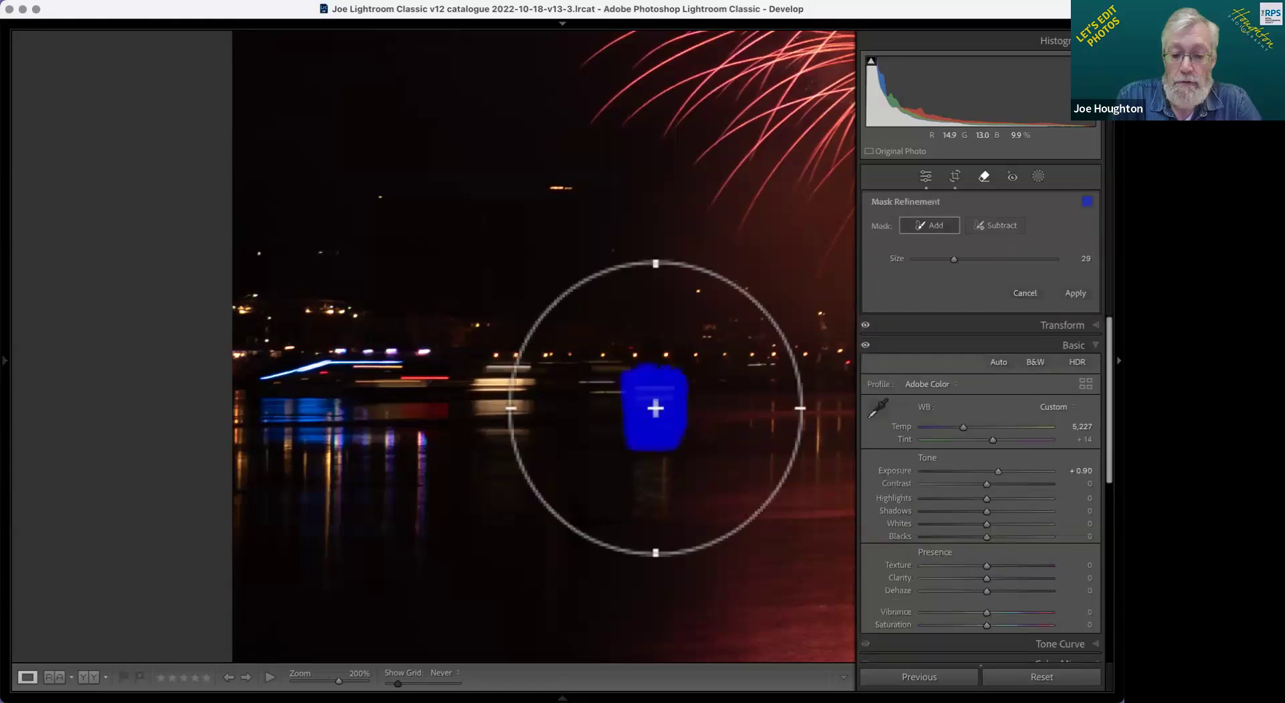
mouse_move(653, 444)
left_mouse_down()
mouse_move(652, 498)
mouse_move(658, 395)
mouse_move(627, 391)
left_mouse_up()
mouse_move(543, 382)
left_mouse_down()
mouse_move(350, 367)
mouse_move(221, 384)
mouse_move(584, 425)
left_mouse_up()
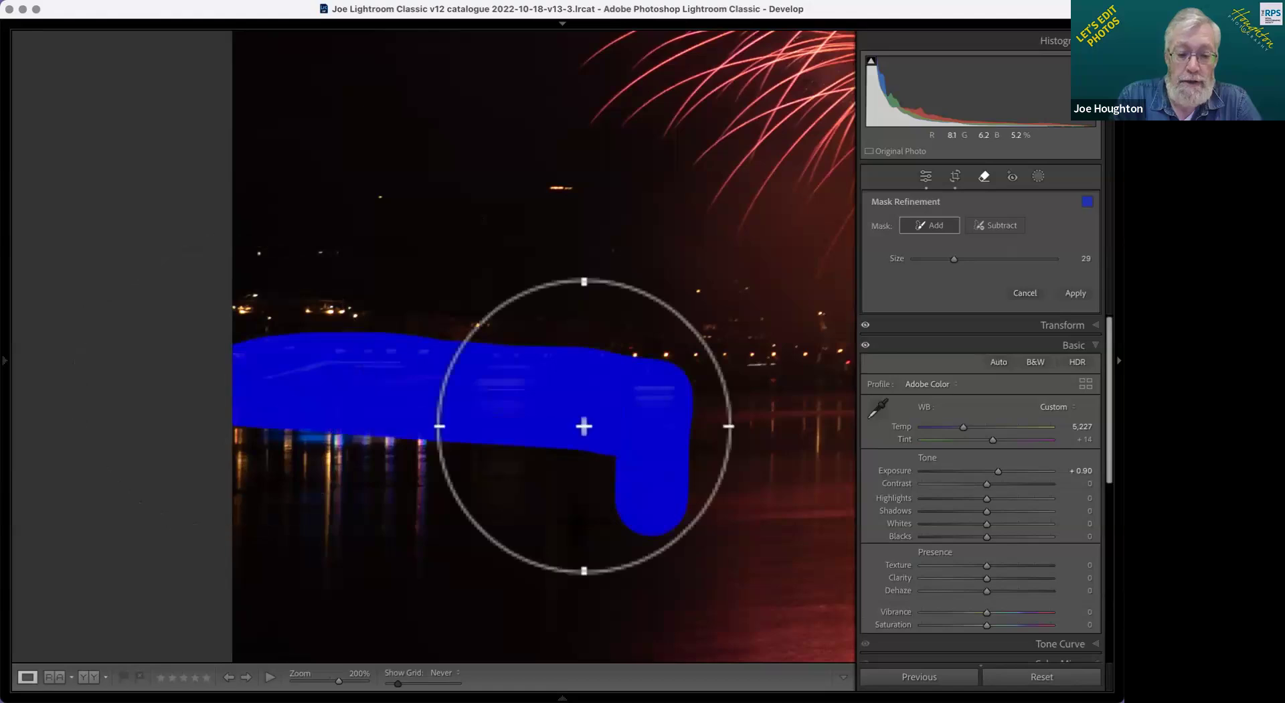
left_click_drag(266, 459, 238, 424)
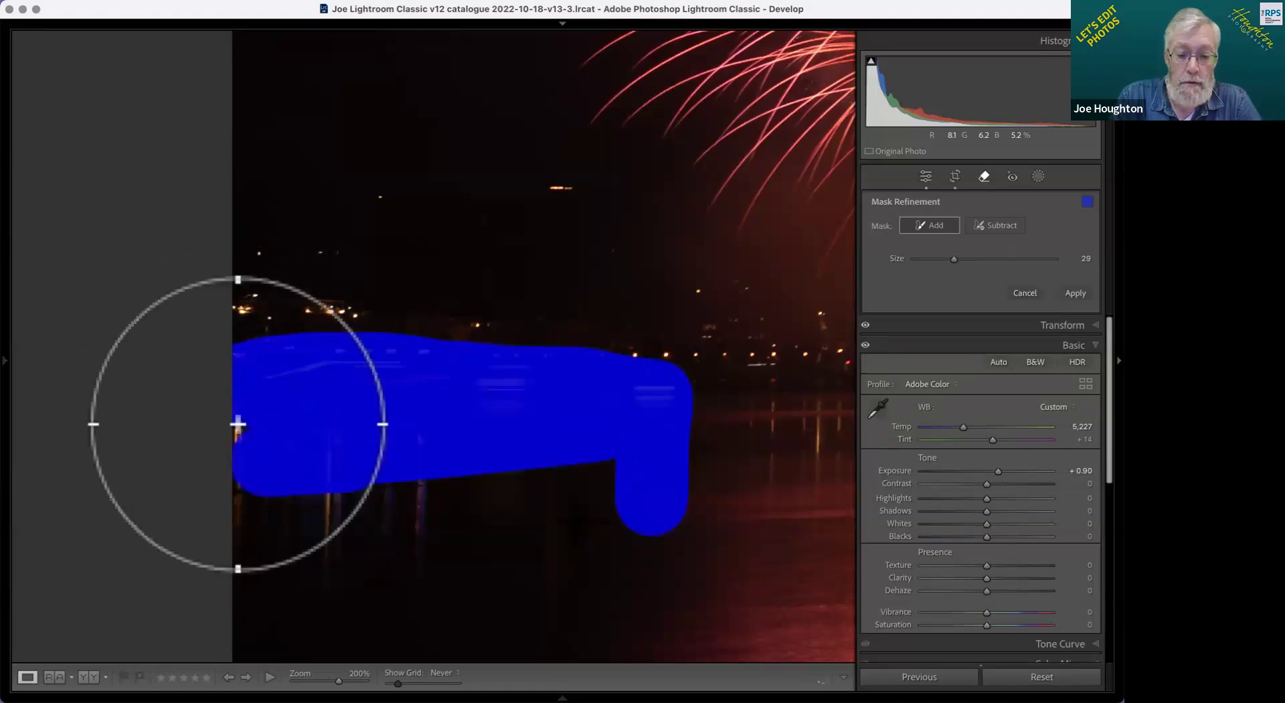
mouse_move(344, 504)
left_mouse_down()
mouse_move(338, 539)
mouse_move(429, 456)
left_mouse_up()
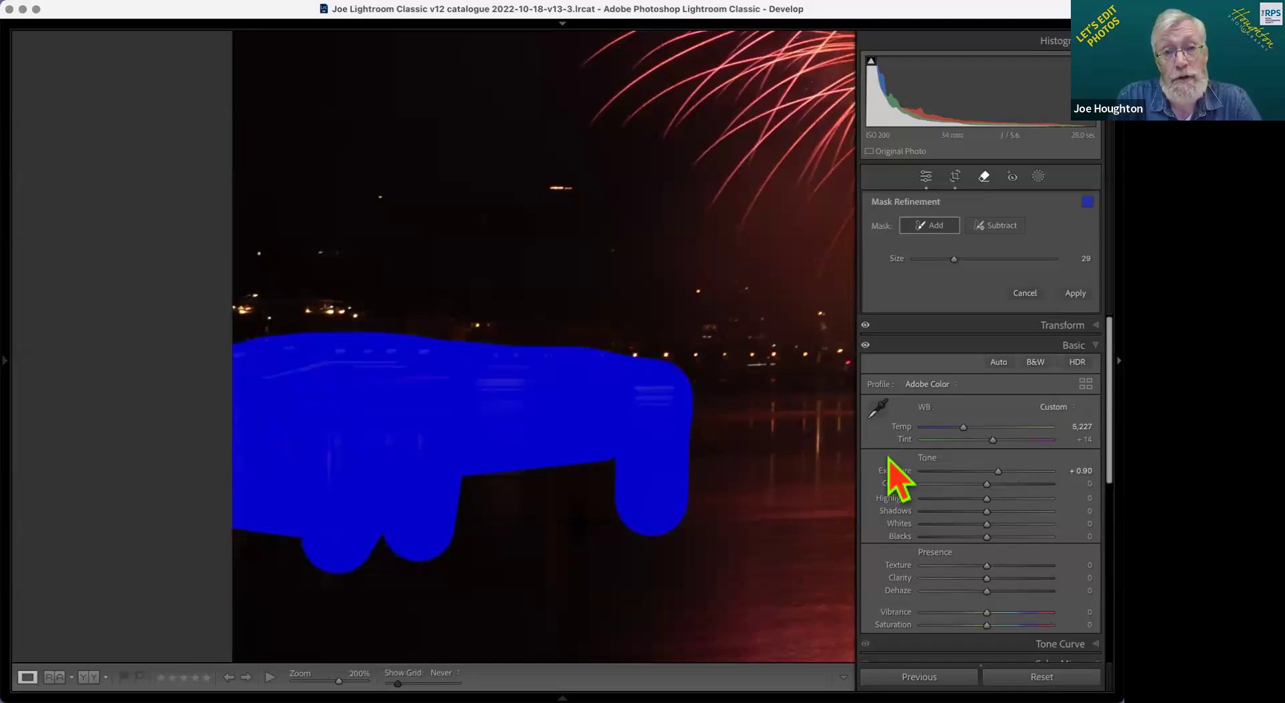
left_click(1076, 300)
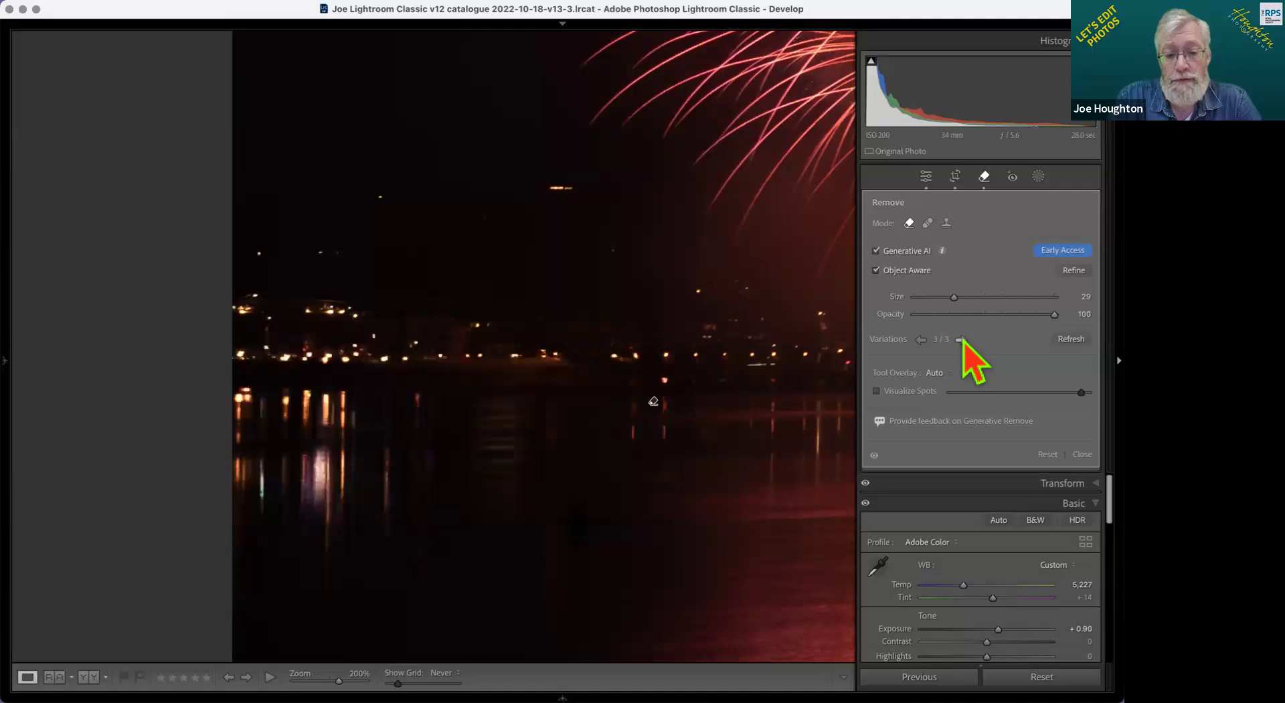
Step: Choose the third generated variation for the removed boats and return to the full photo view
mouse_move(274, 365)
left_mouse_down()
mouse_move(482, 373)
mouse_move(355, 350)
mouse_move(334, 469)
left_mouse_up()
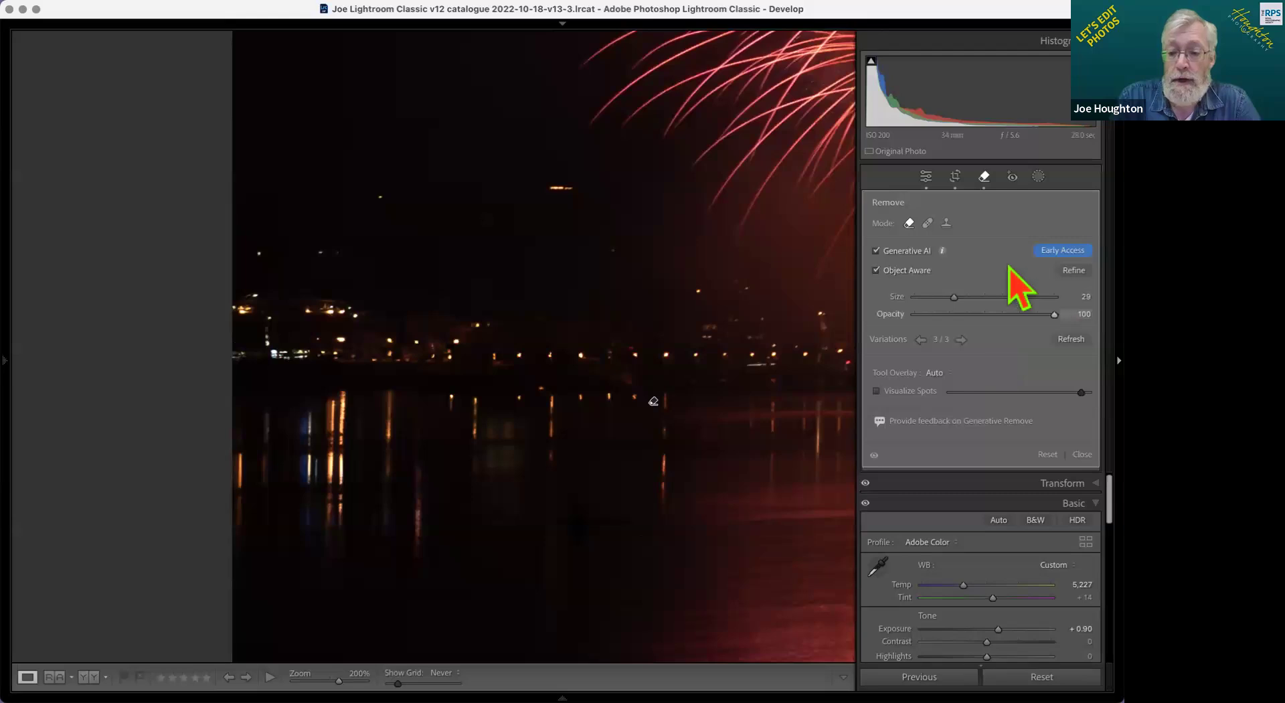
left_click(984, 177)
left_click(984, 177)
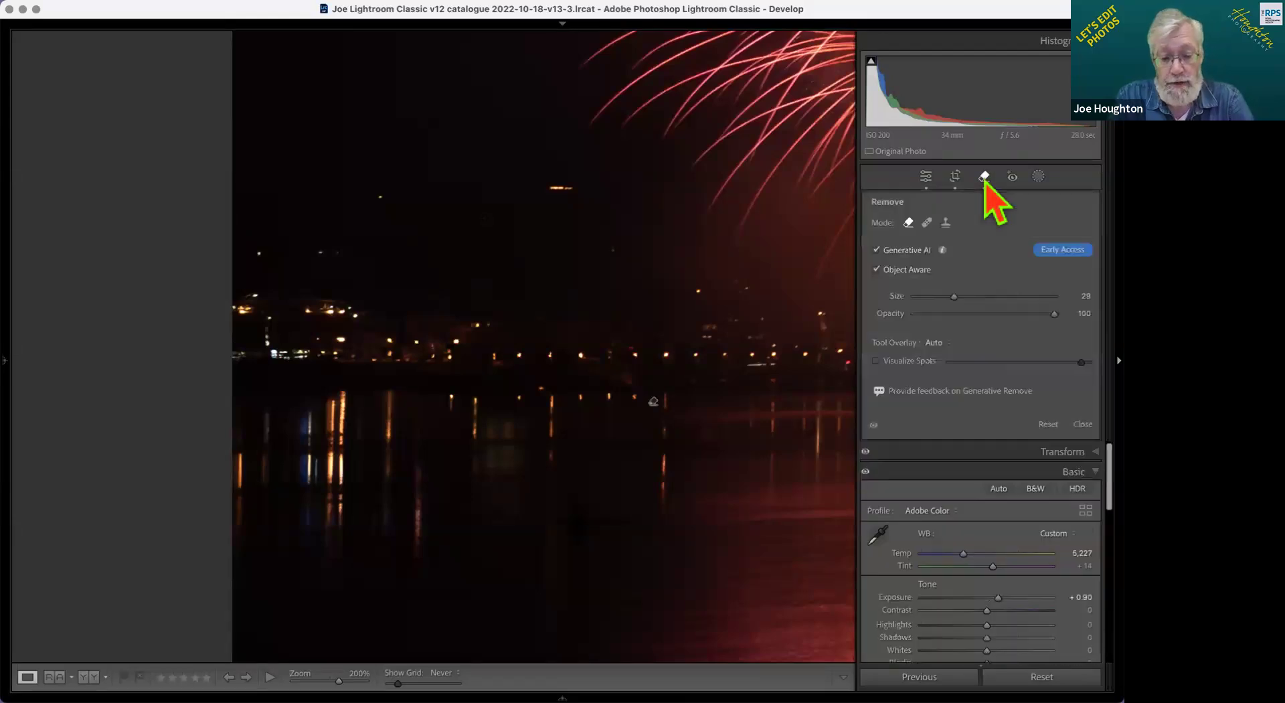
key("z")
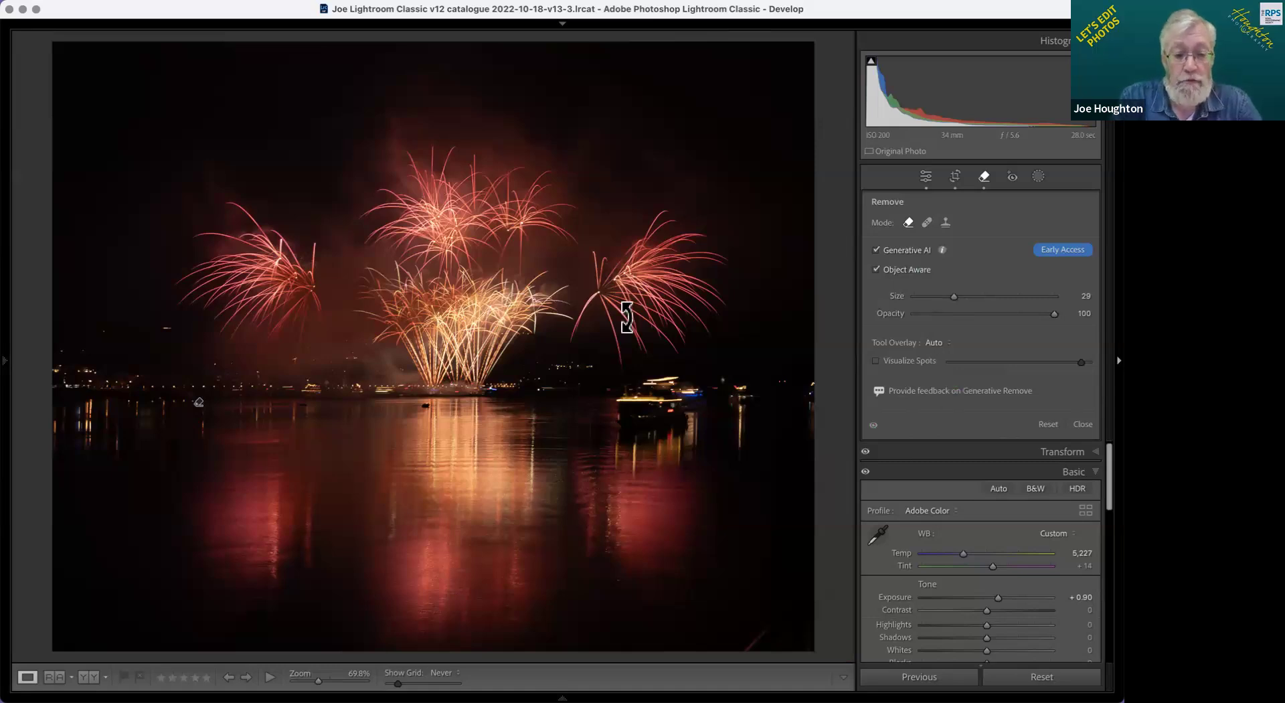
Step: Tighten the 4 x 5 / 8 x 10 crop slightly from the photo's left edge to balance the fireworks, and apply it
key("r")
left_click_drag(243, 346, 256, 350)
left_click_drag(363, 347, 365, 349)
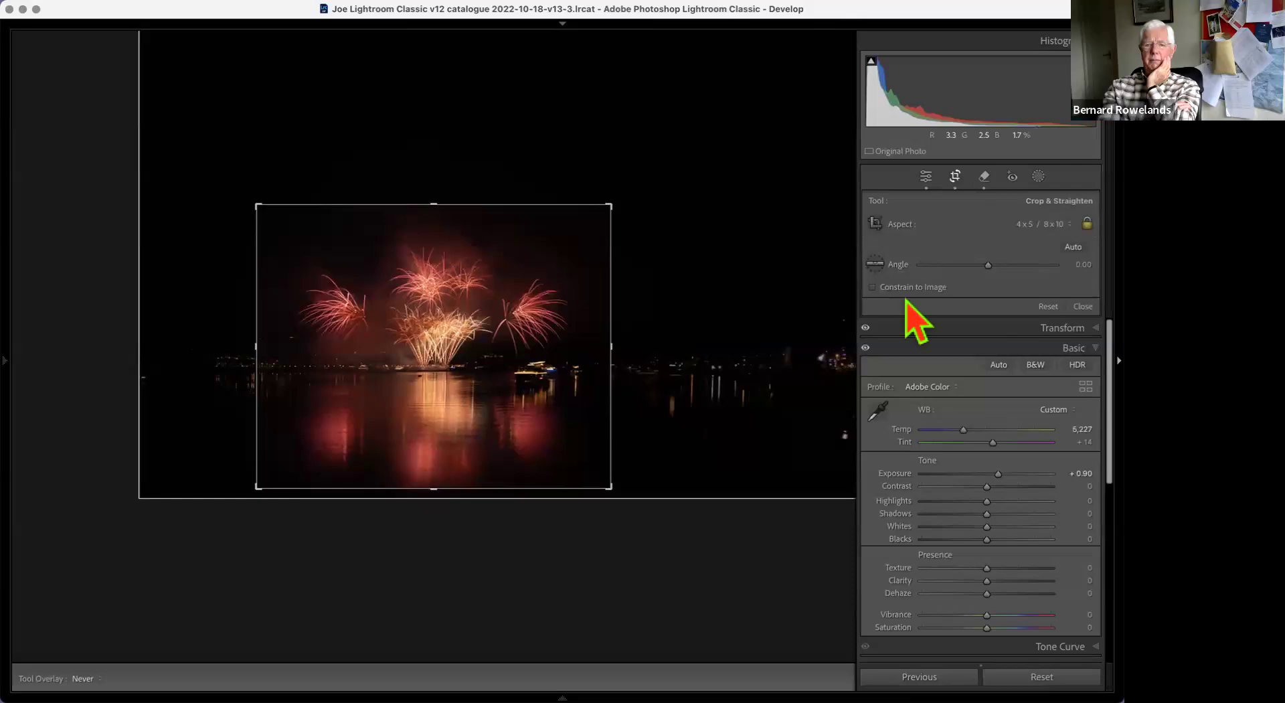
key("Return")
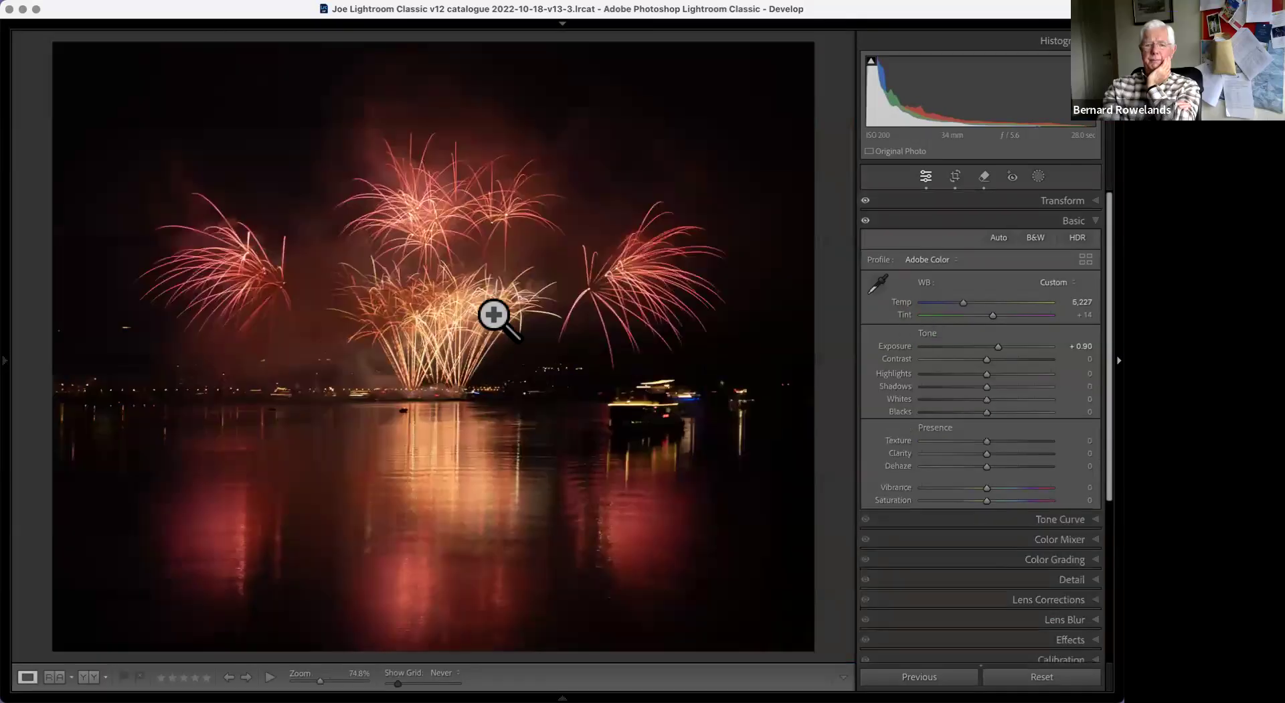
key("r")
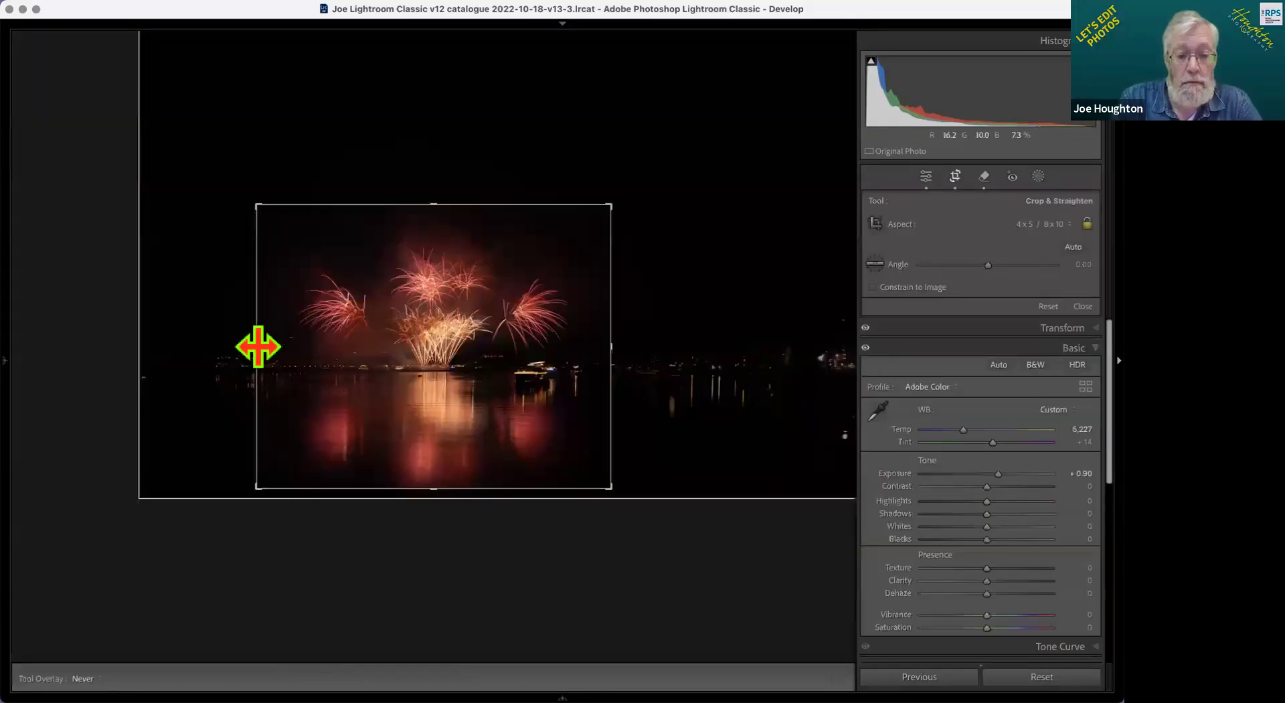
left_click_drag(265, 346, 267, 349)
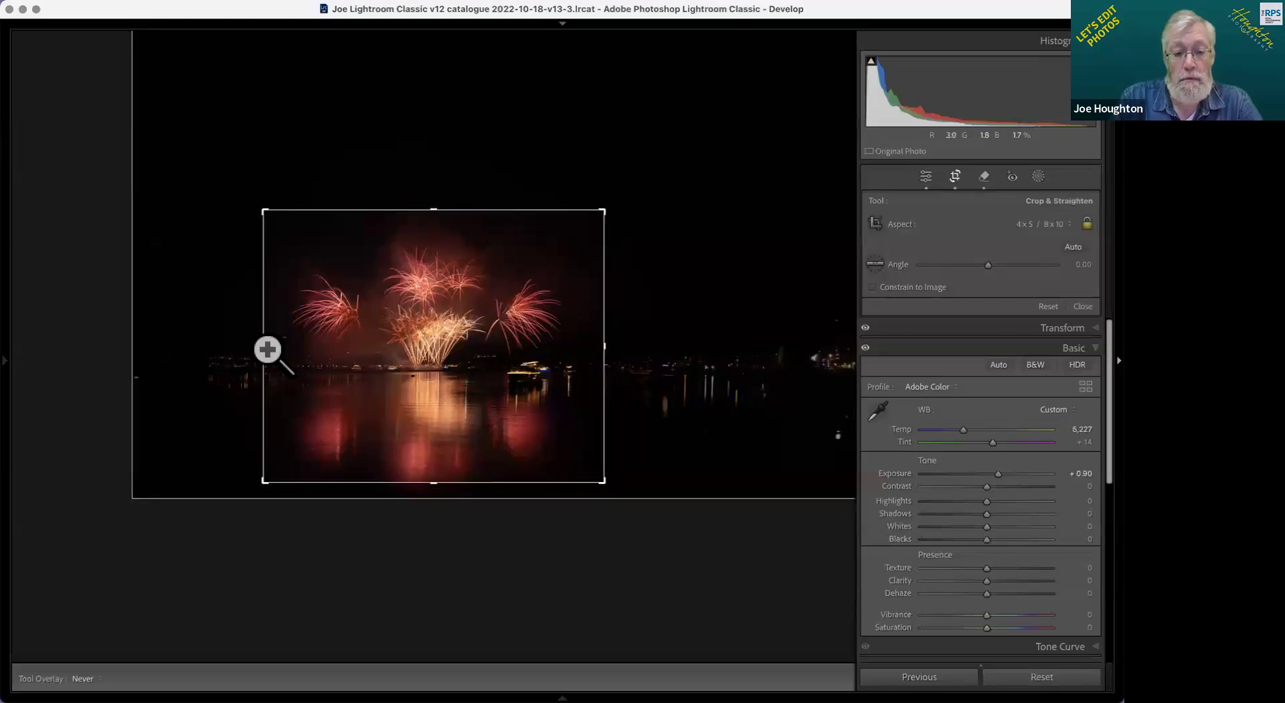
key("Return")
key("r")
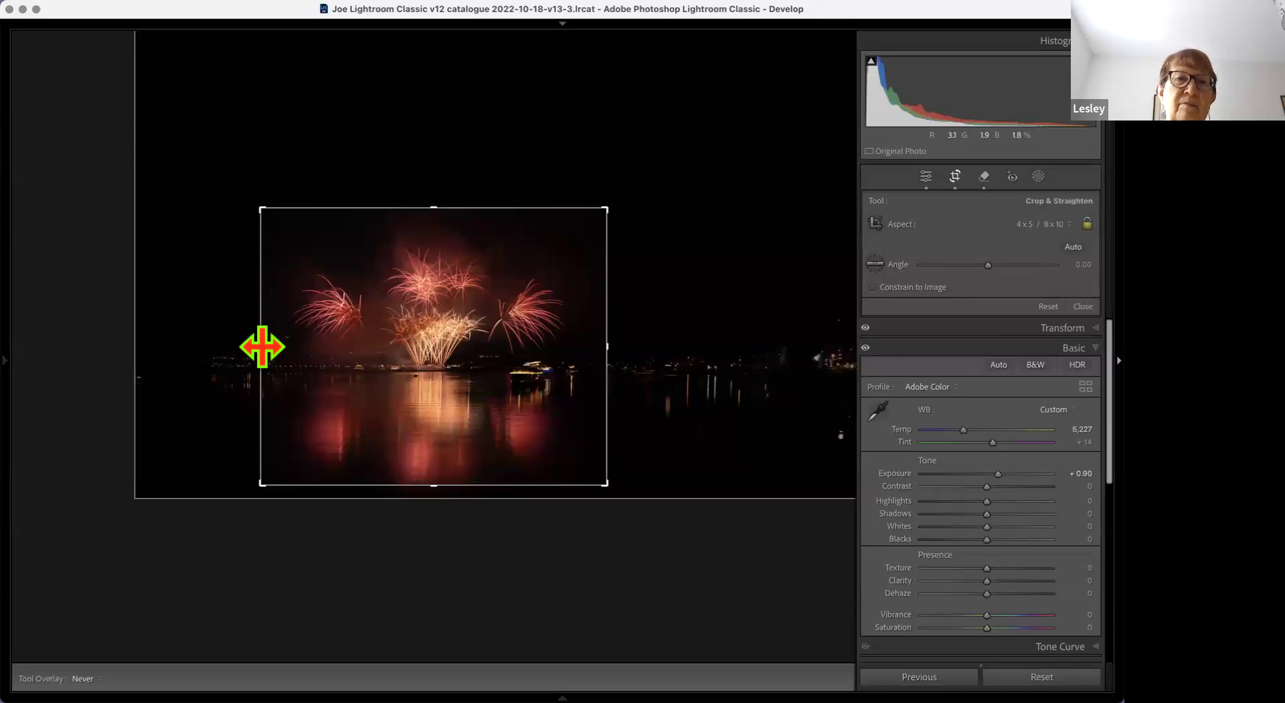
key("Return")
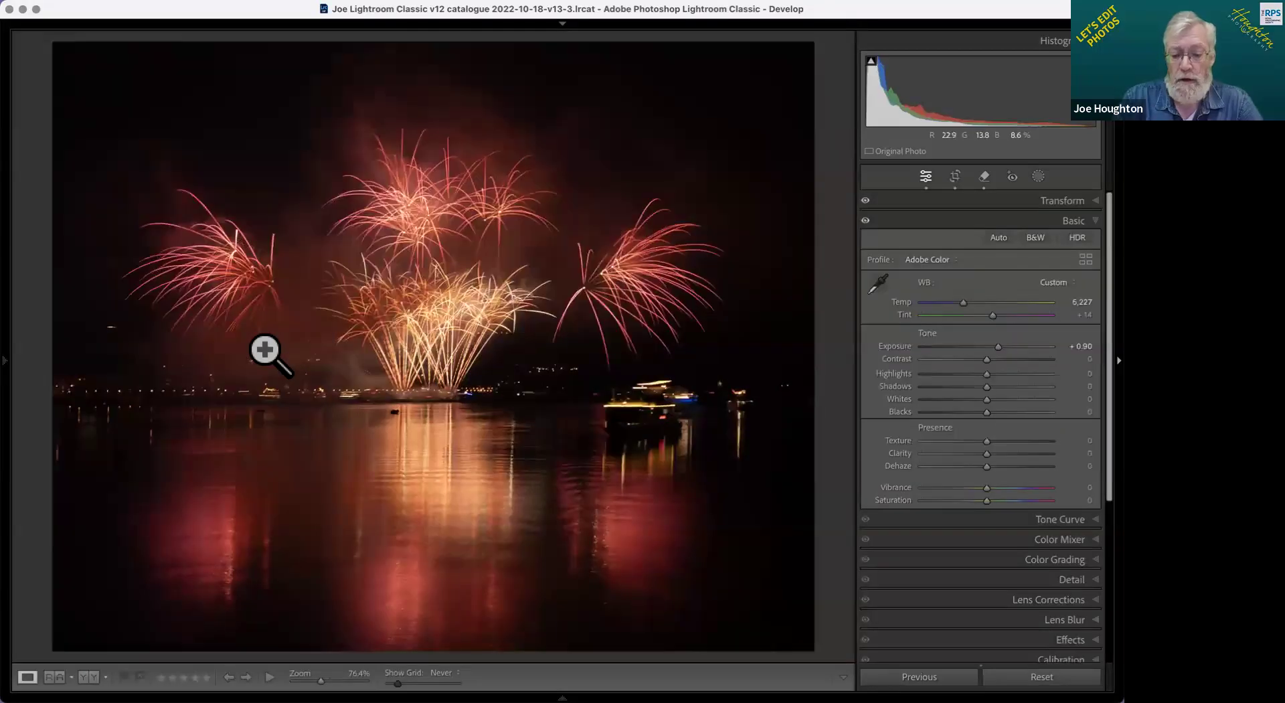
Step: Show the diagonal crop guides, fine-tune the crop's left edge so the fireworks are centred, and apply the crop
key("r")
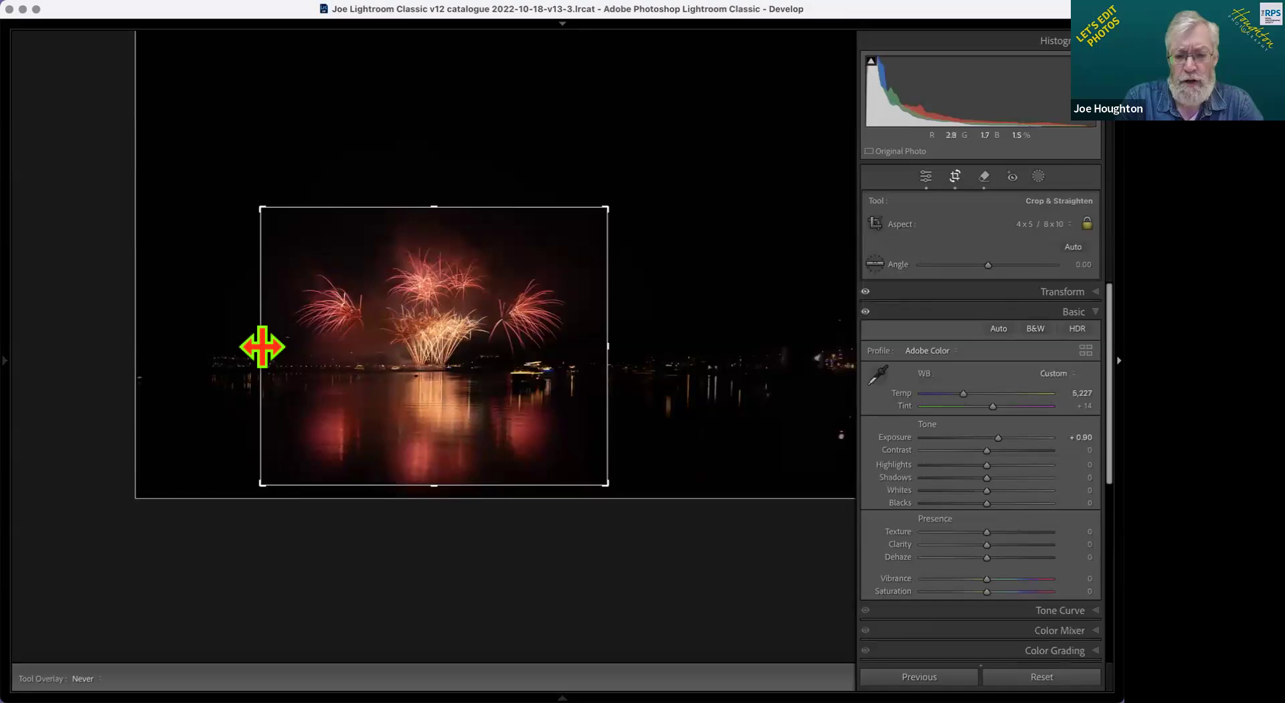
key("o")
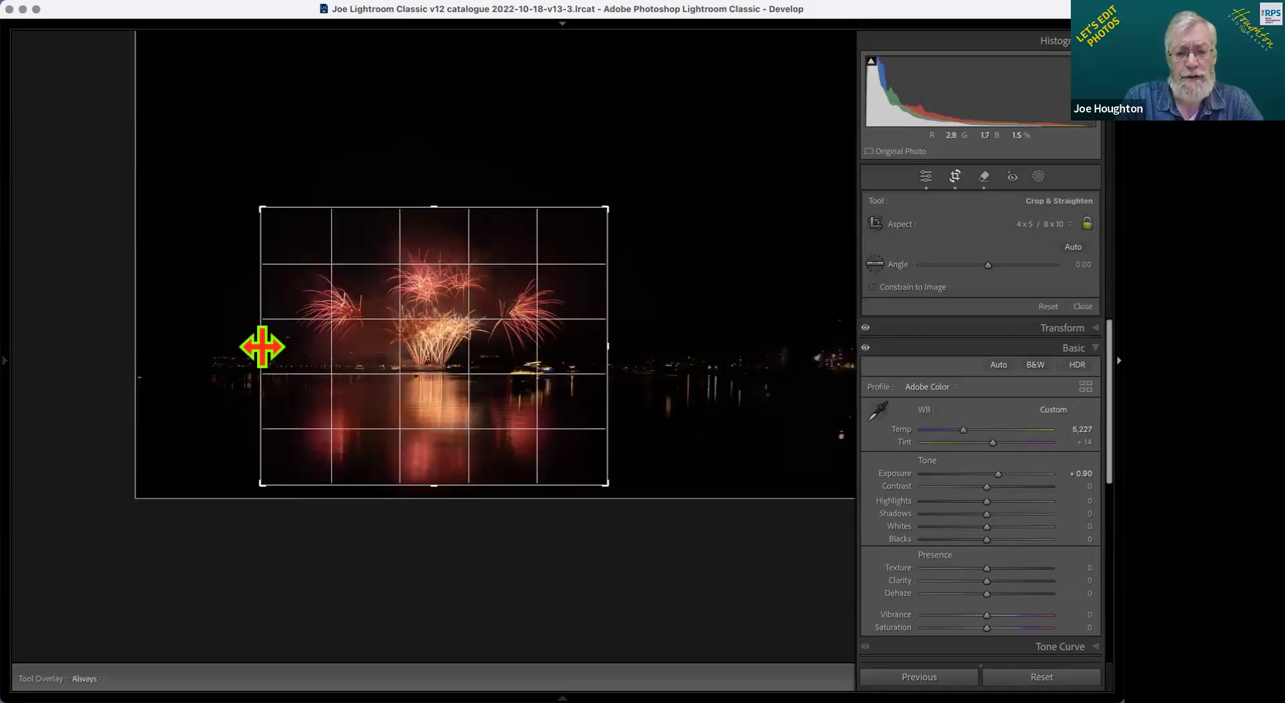
key("o")
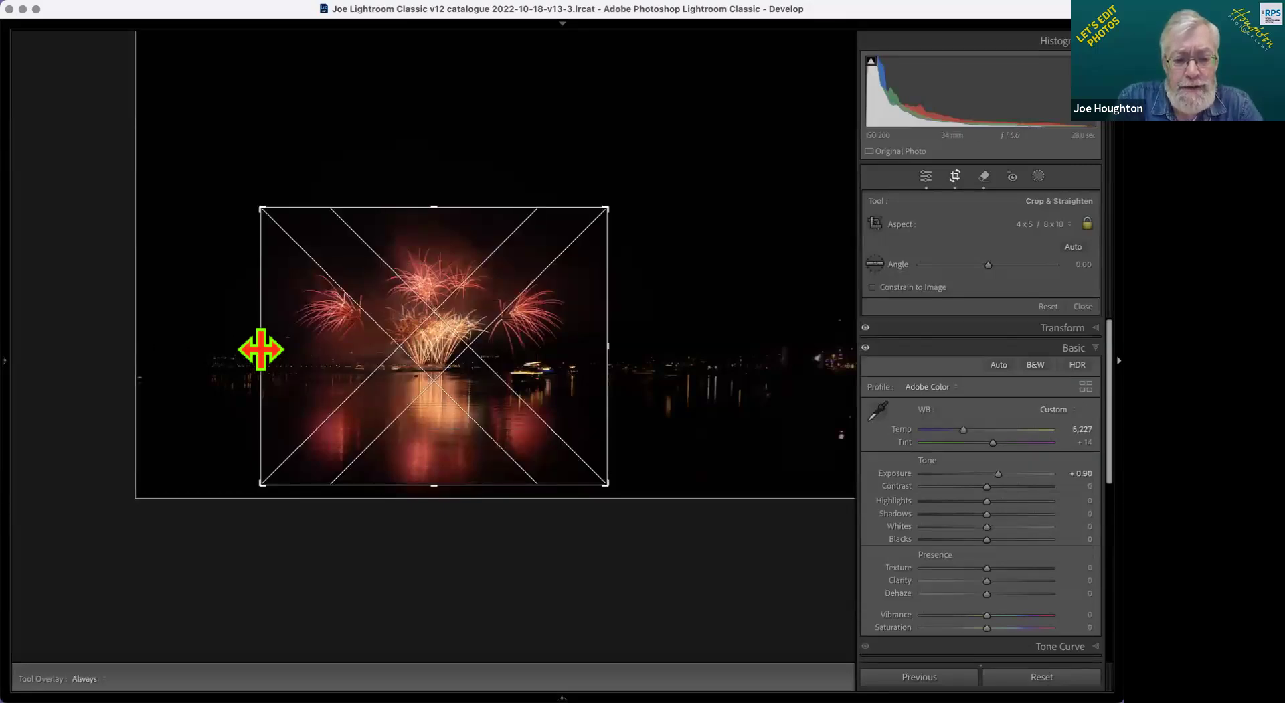
left_click_drag(255, 349, 260, 349)
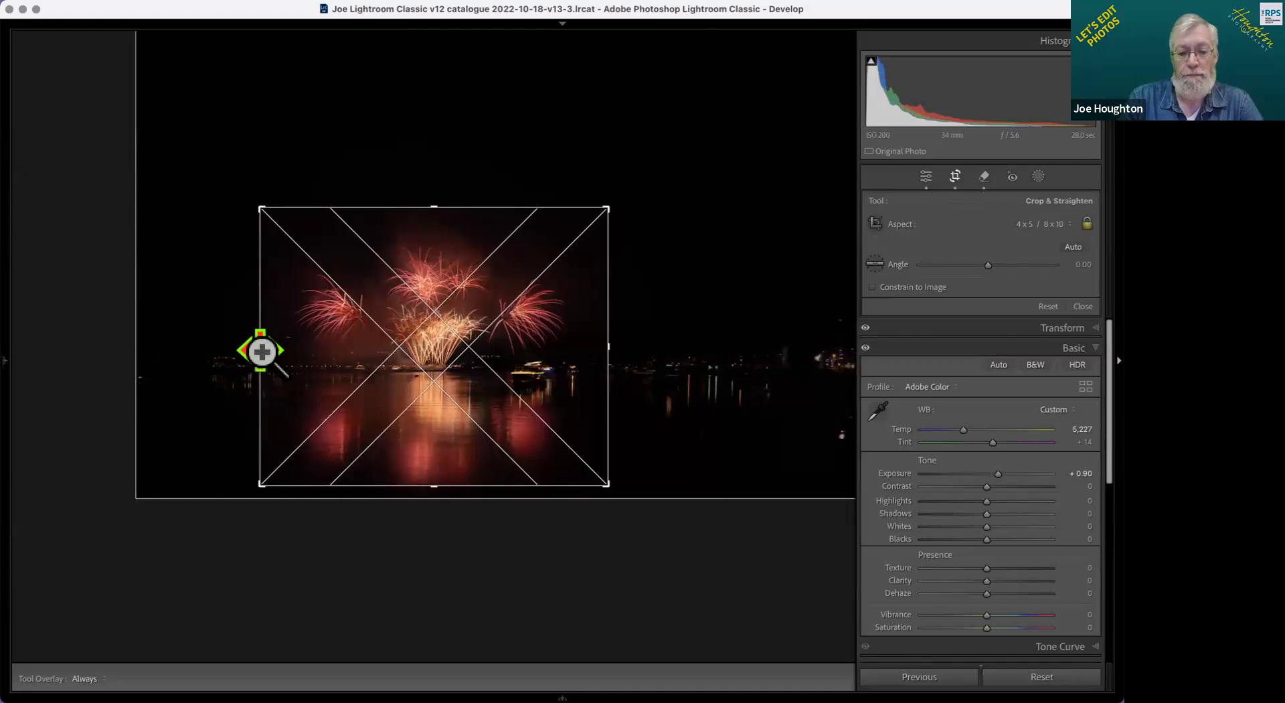
key("Return")
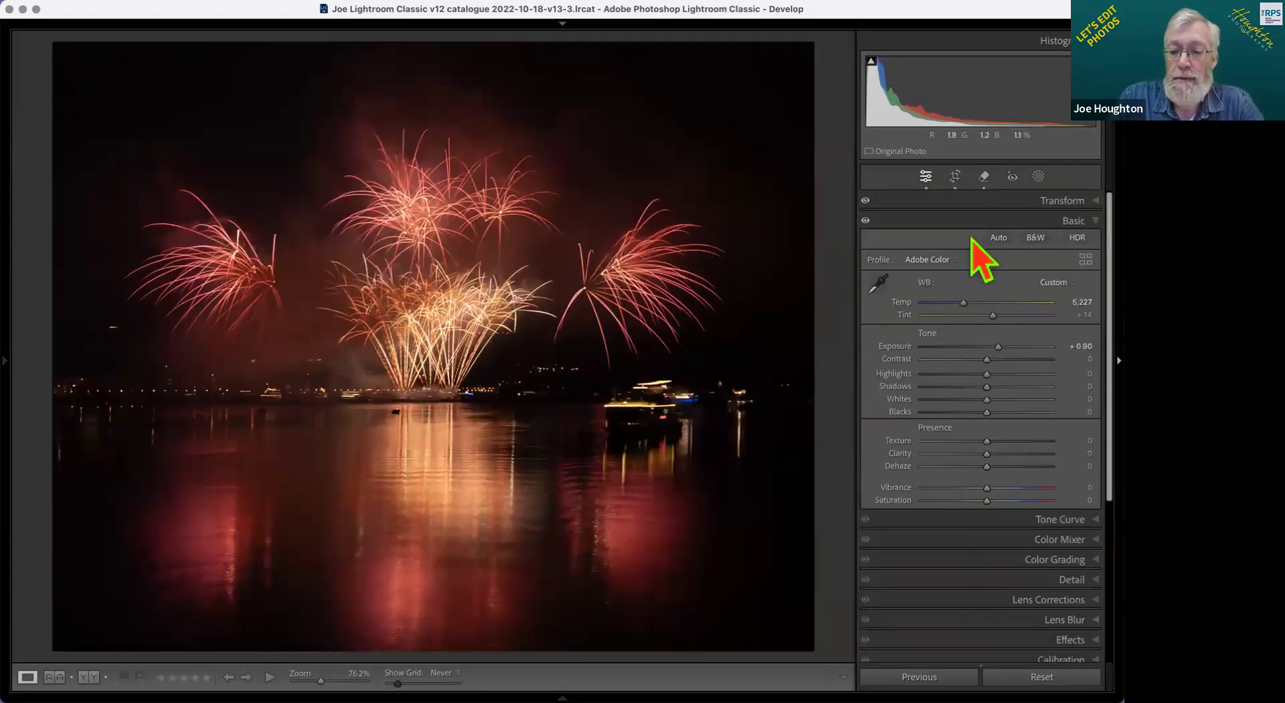
Step: Remove the lit boat, nearby lights and reflections on the right of the water with generative Remove, and close the tool
left_click(984, 177)
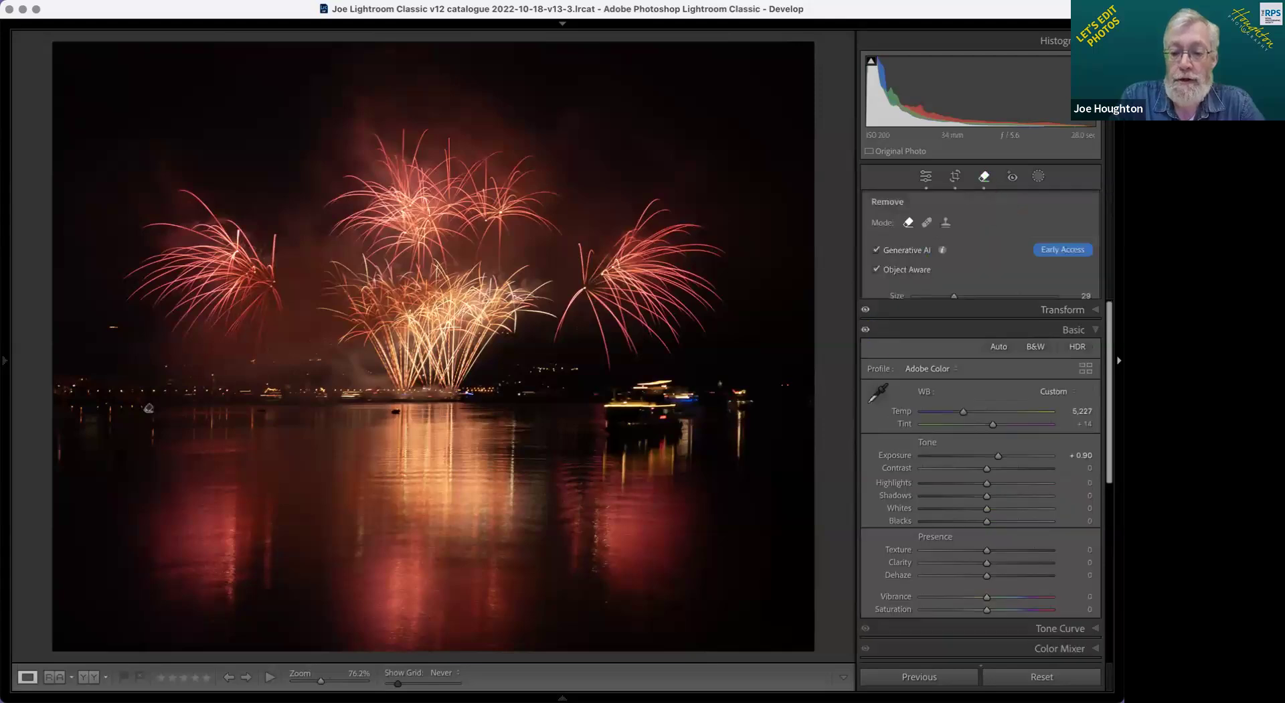
mouse_move(625, 399)
left_mouse_down()
mouse_move(733, 405)
mouse_move(609, 453)
mouse_move(617, 465)
mouse_move(727, 445)
left_mouse_up()
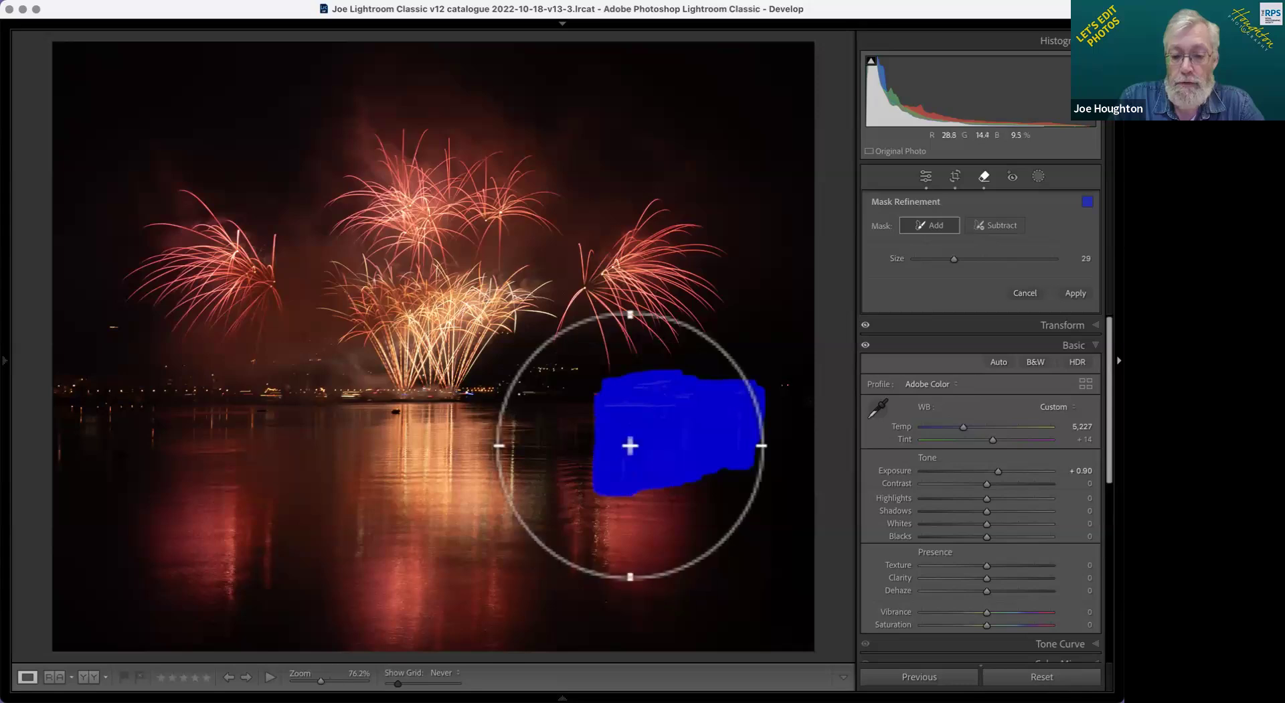
left_click(1075, 294)
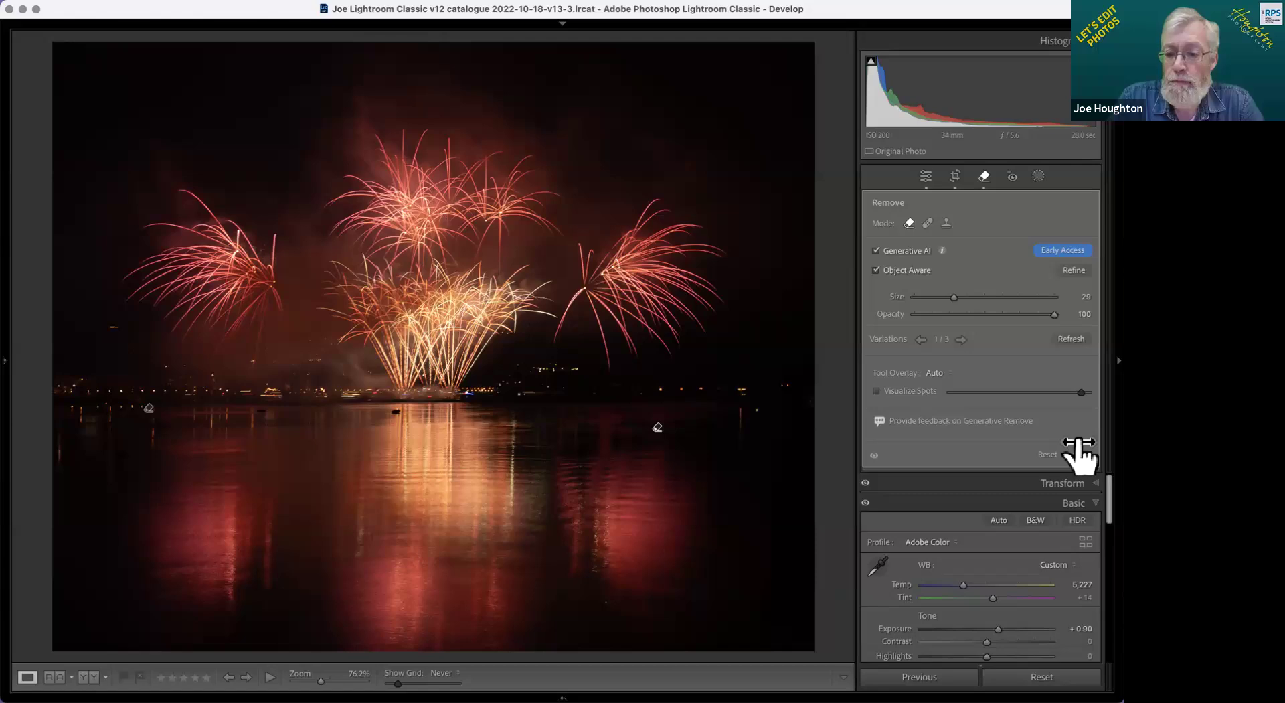
left_click(1079, 455)
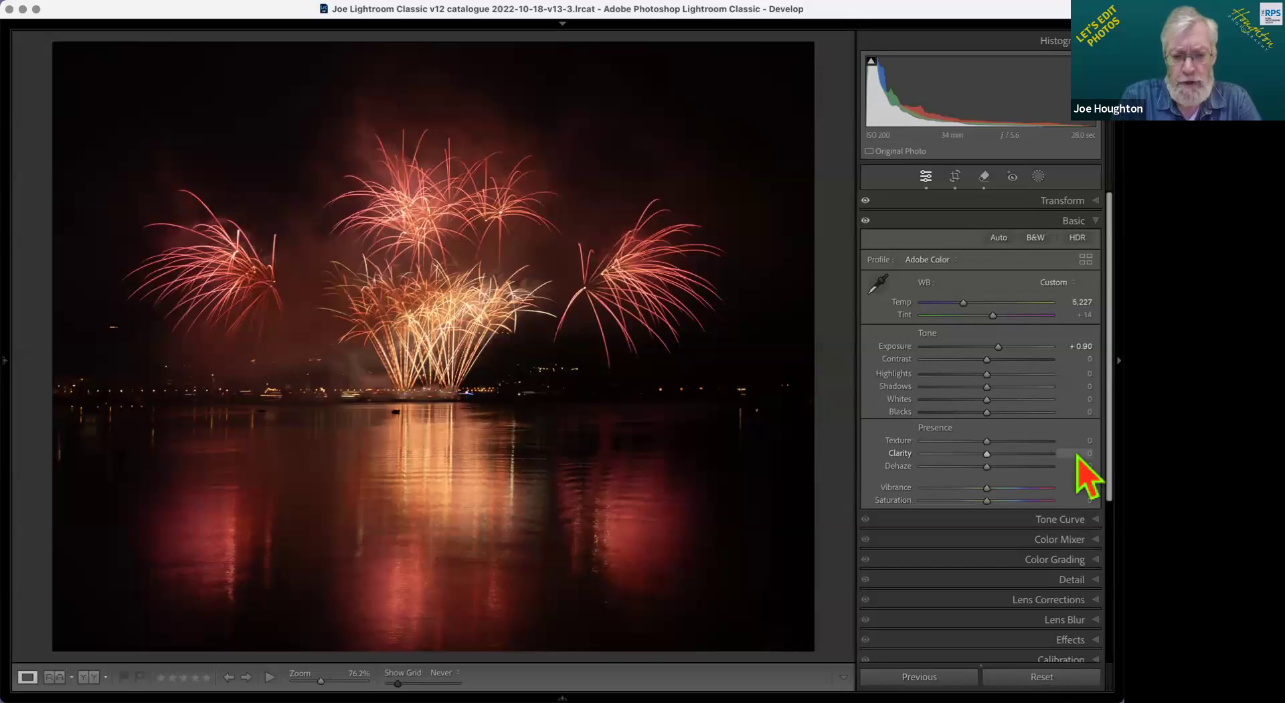
Step: Show the Unedited and Edited long exposure folders together in the grid, and select the processed fireworks JPG alongside the raw photo
key("g")
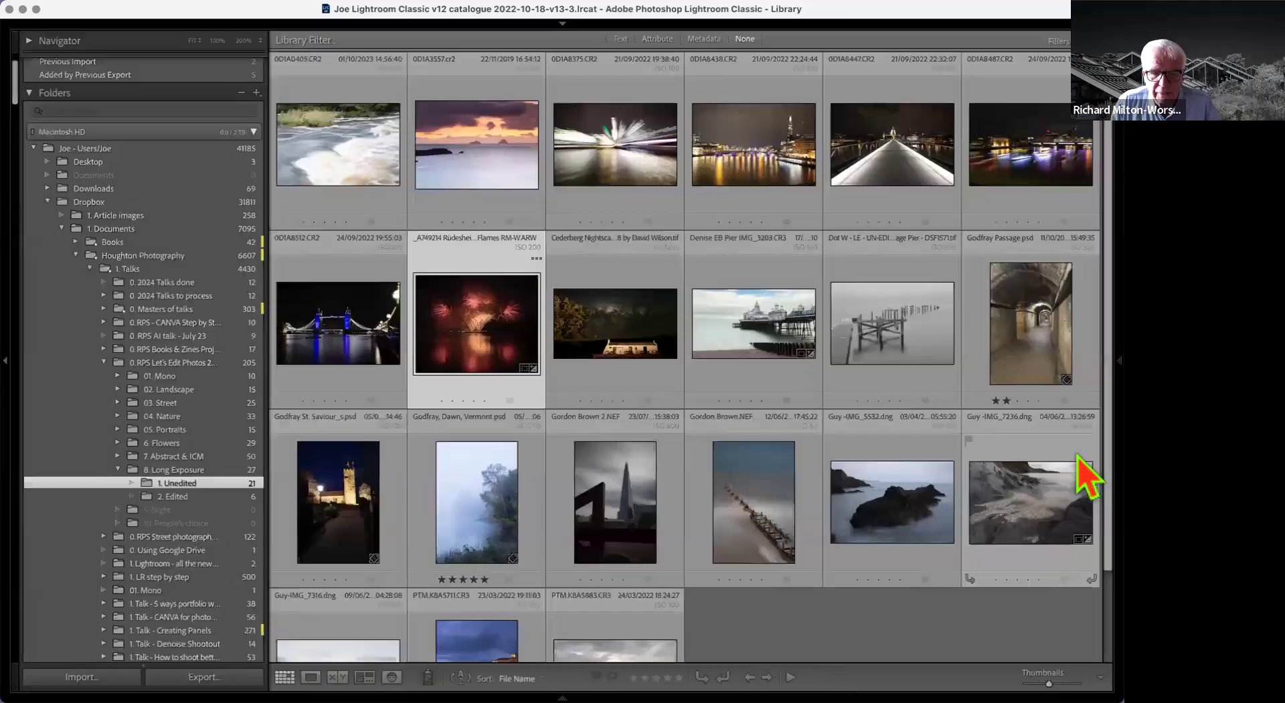
left_click(201, 497, "super")
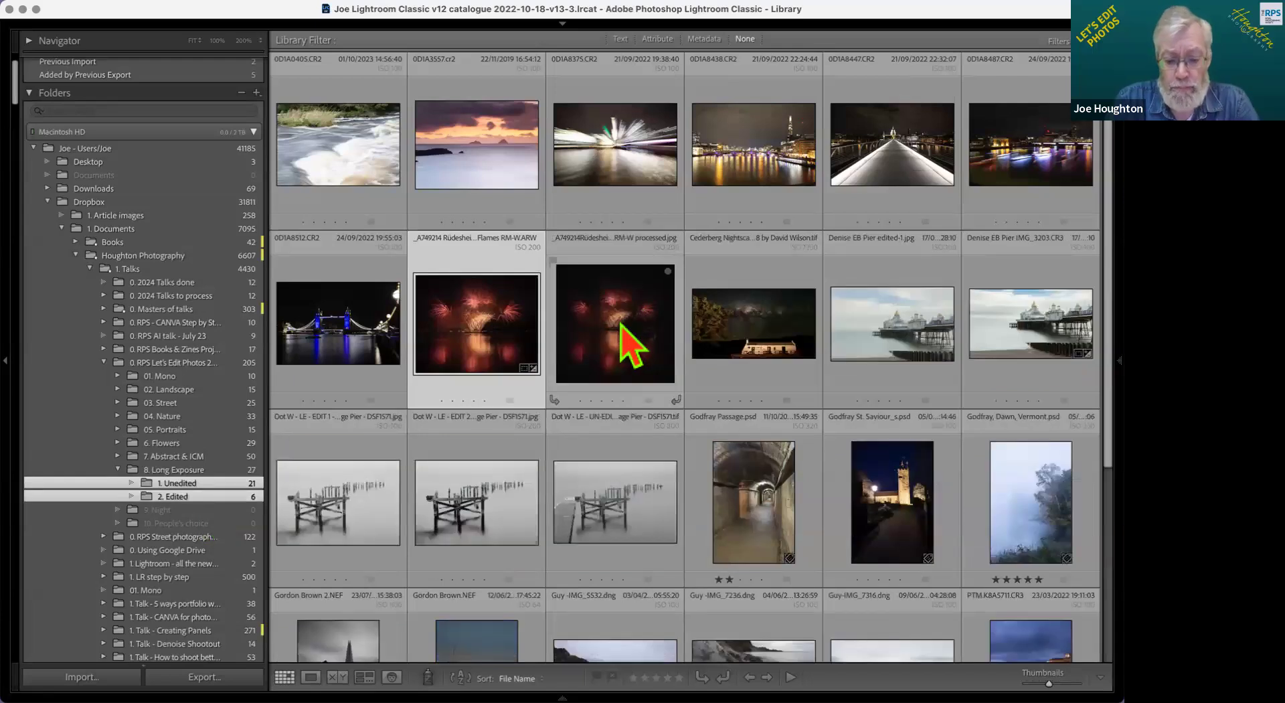
left_click(629, 345, "super")
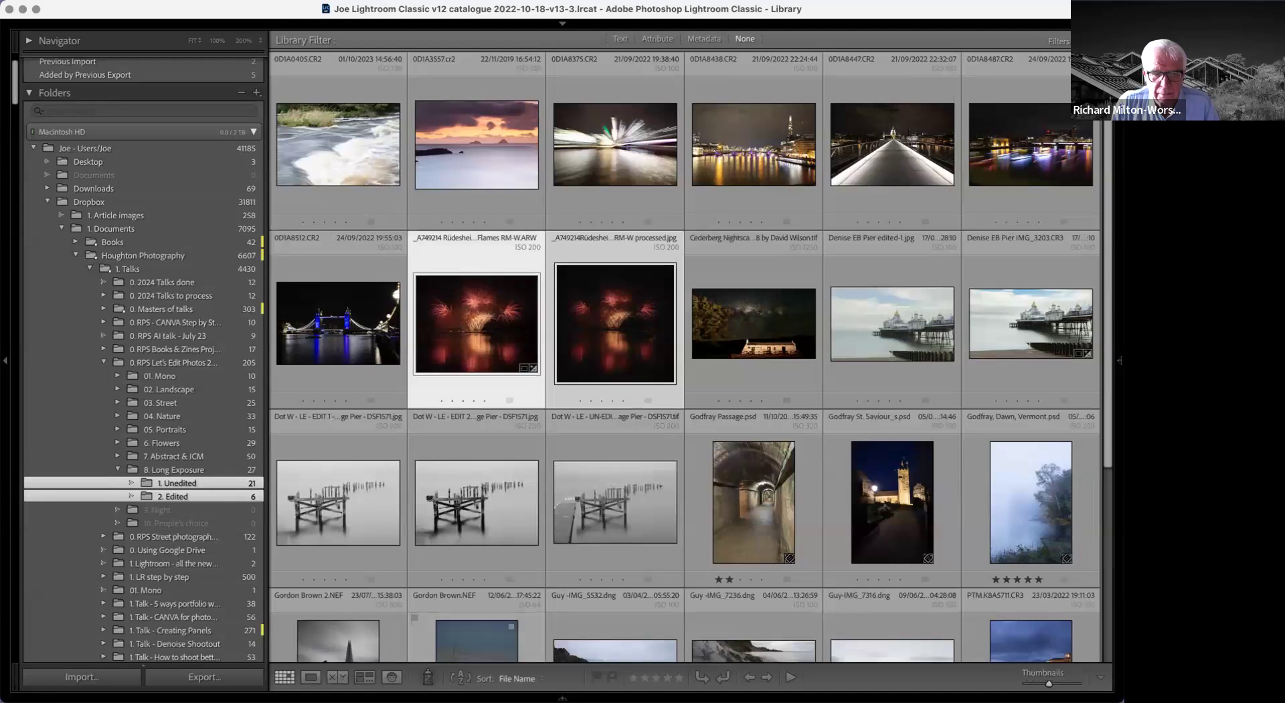
Step: Compare the raw and processed fireworks photos side by side on a clean, dark full-screen background
key("c")
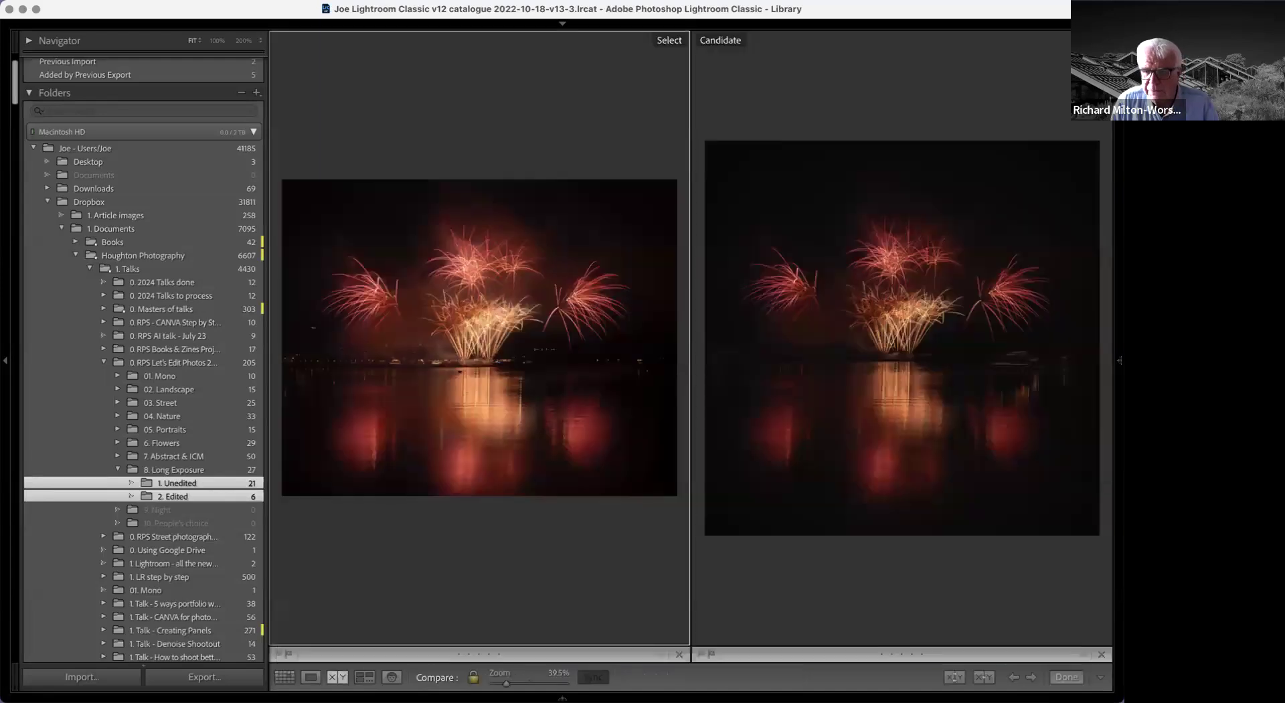
key("Tab")
key("l")
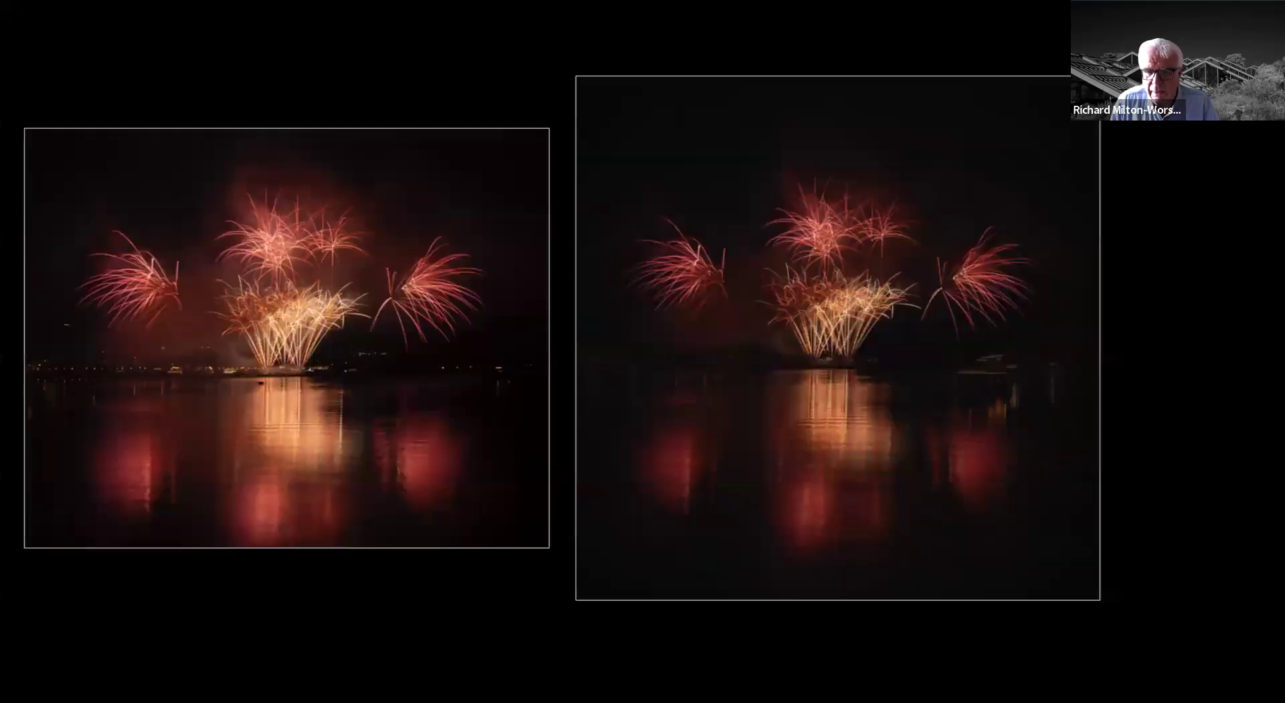
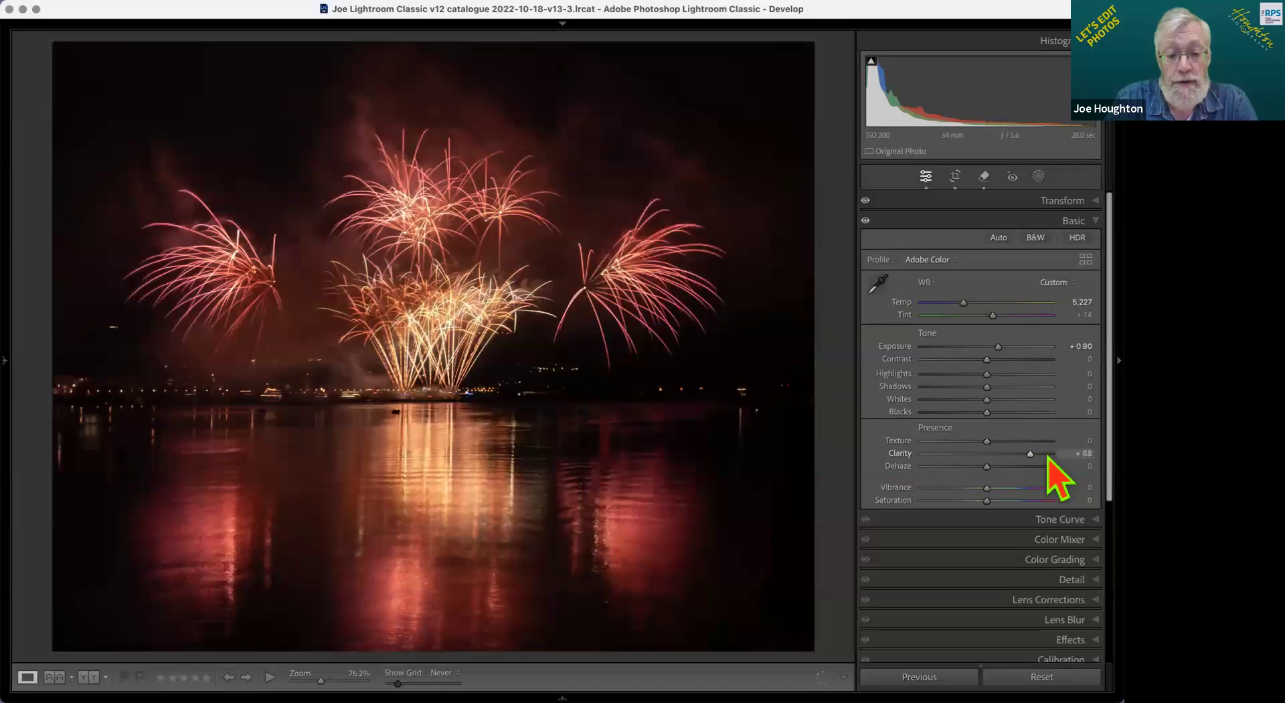
Step: Set the raw fireworks photo's Exposure to +0.05, Clarity to +28 and Dehaze to +10
mouse_move(1040, 455)
left_mouse_down()
mouse_move(984, 453)
mouse_move(1022, 460)
left_mouse_up()
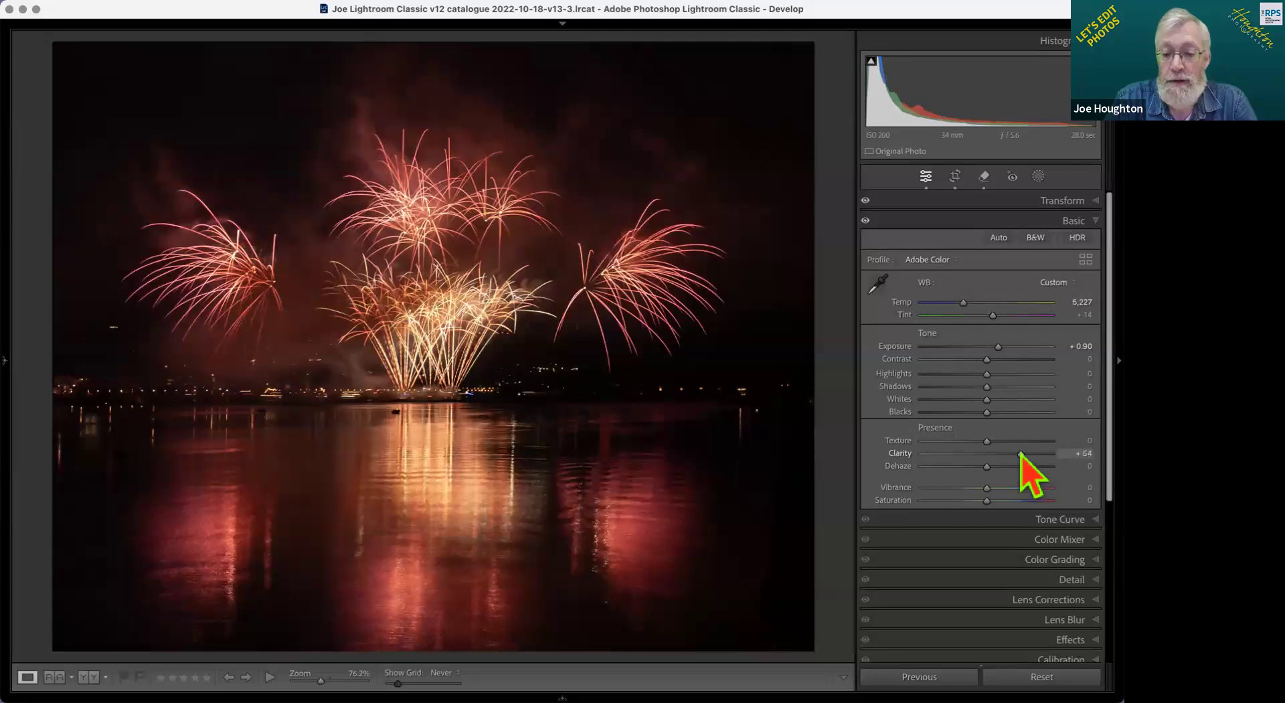
left_click_drag(999, 348, 987, 348)
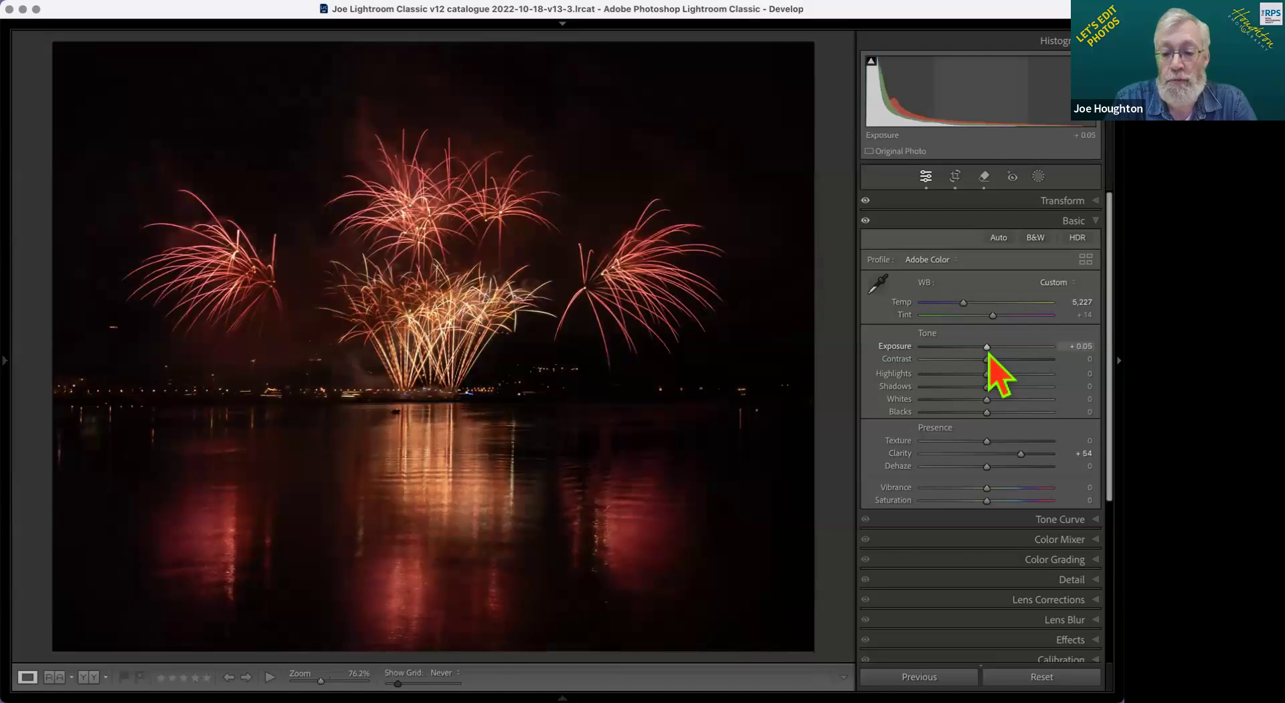
mouse_move(1021, 454)
left_mouse_down()
mouse_move(990, 454)
mouse_move(1032, 454)
mouse_move(990, 453)
mouse_move(1005, 454)
left_mouse_up()
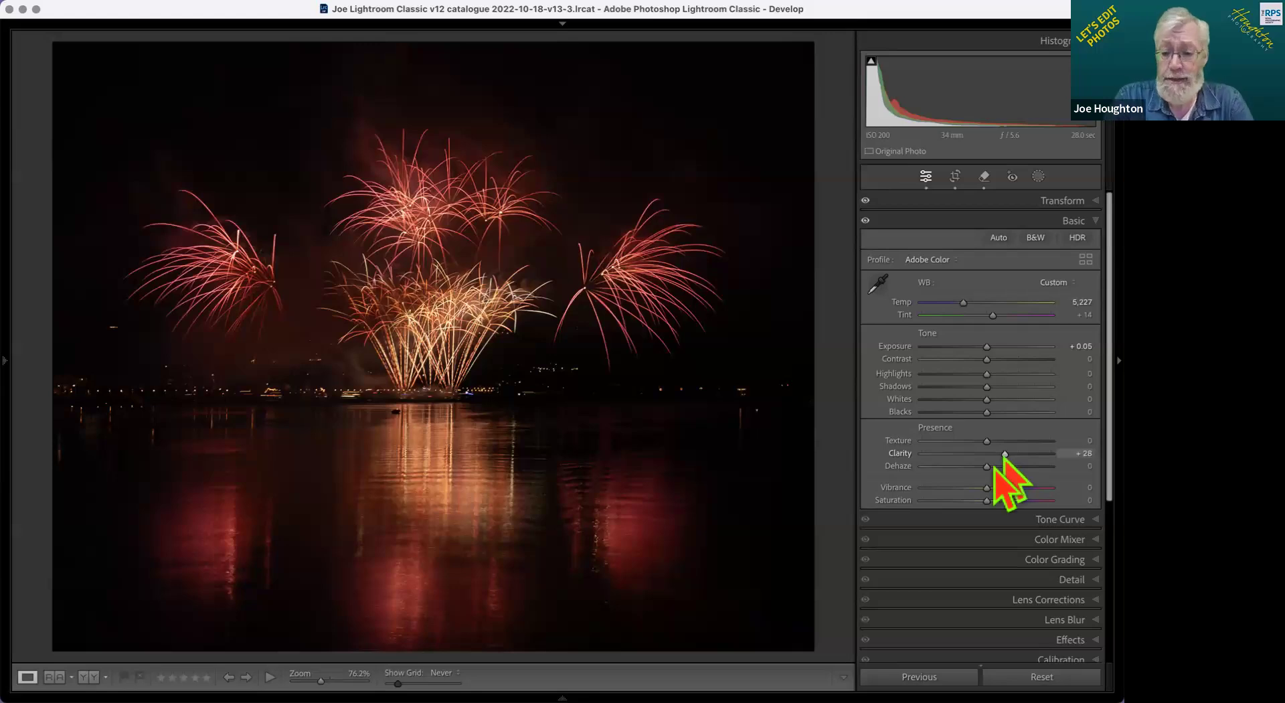
left_click_drag(989, 466, 1038, 472)
left_click(1002, 466)
left_click_drag(1002, 467, 994, 468)
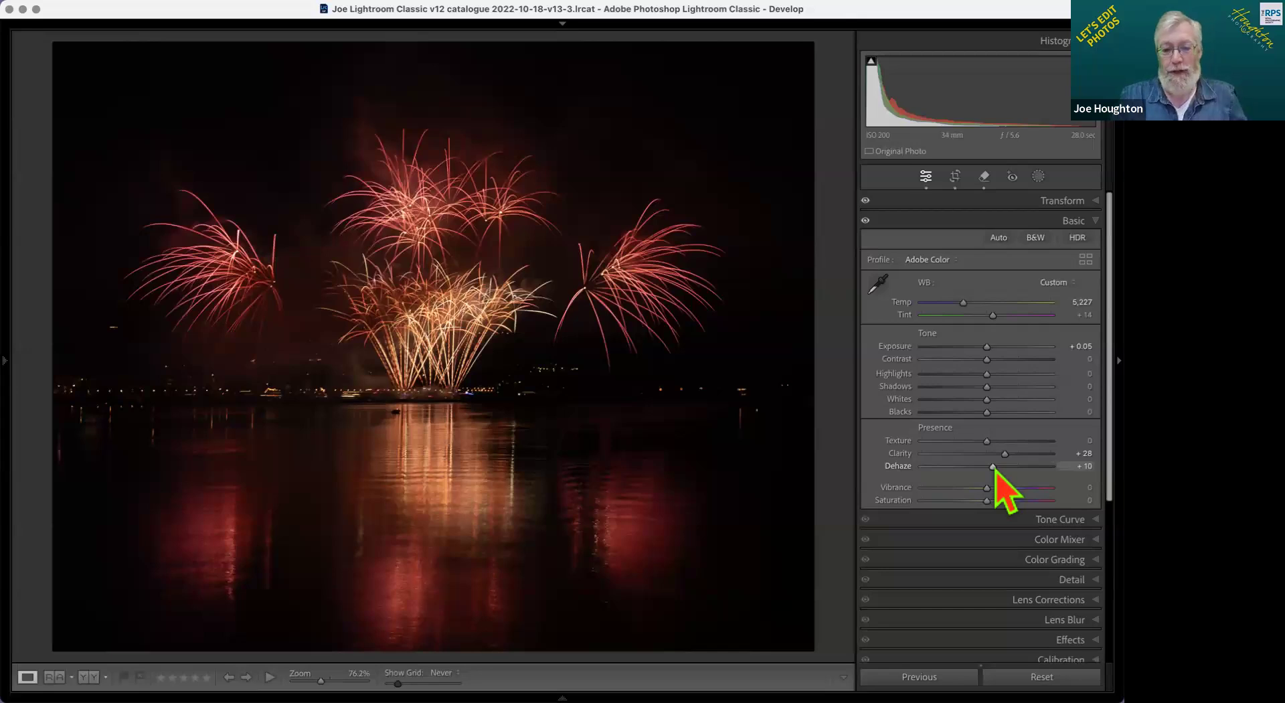
Step: Show only the Unedited long exposure folder, open the Cederberg Nightscape photo large, and display its file name and exposure information
key("g")
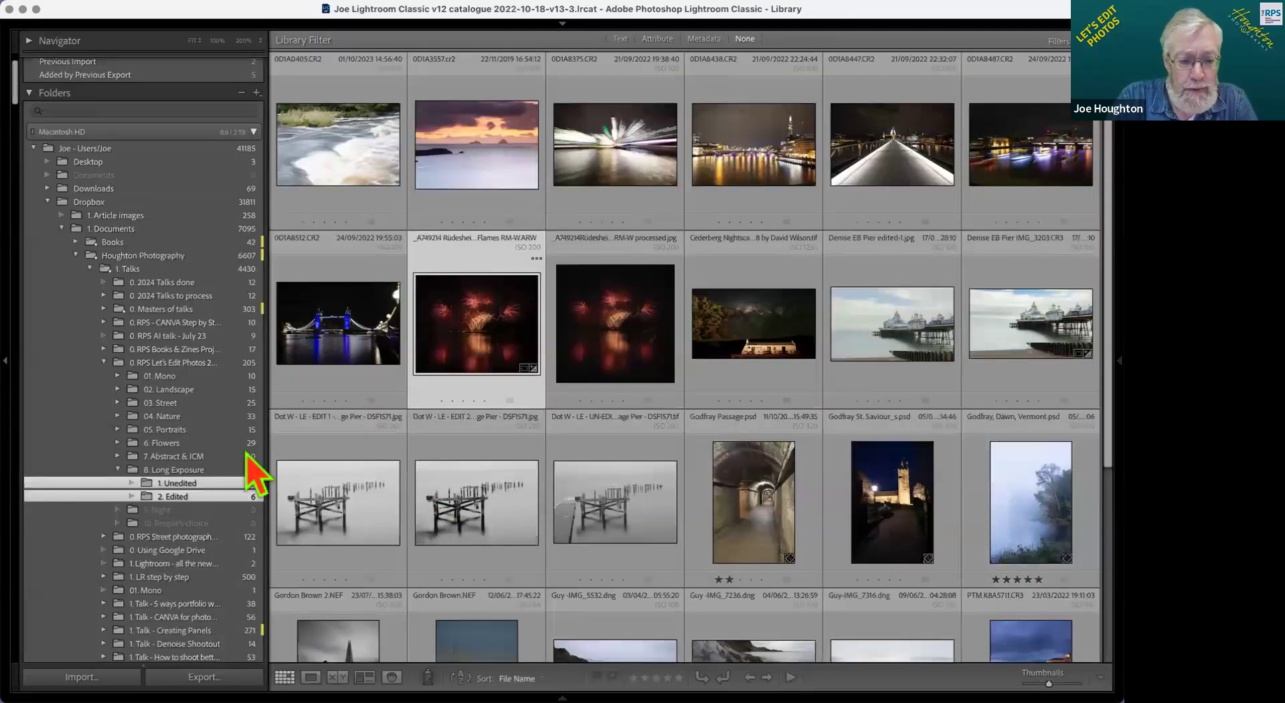
left_click(221, 486)
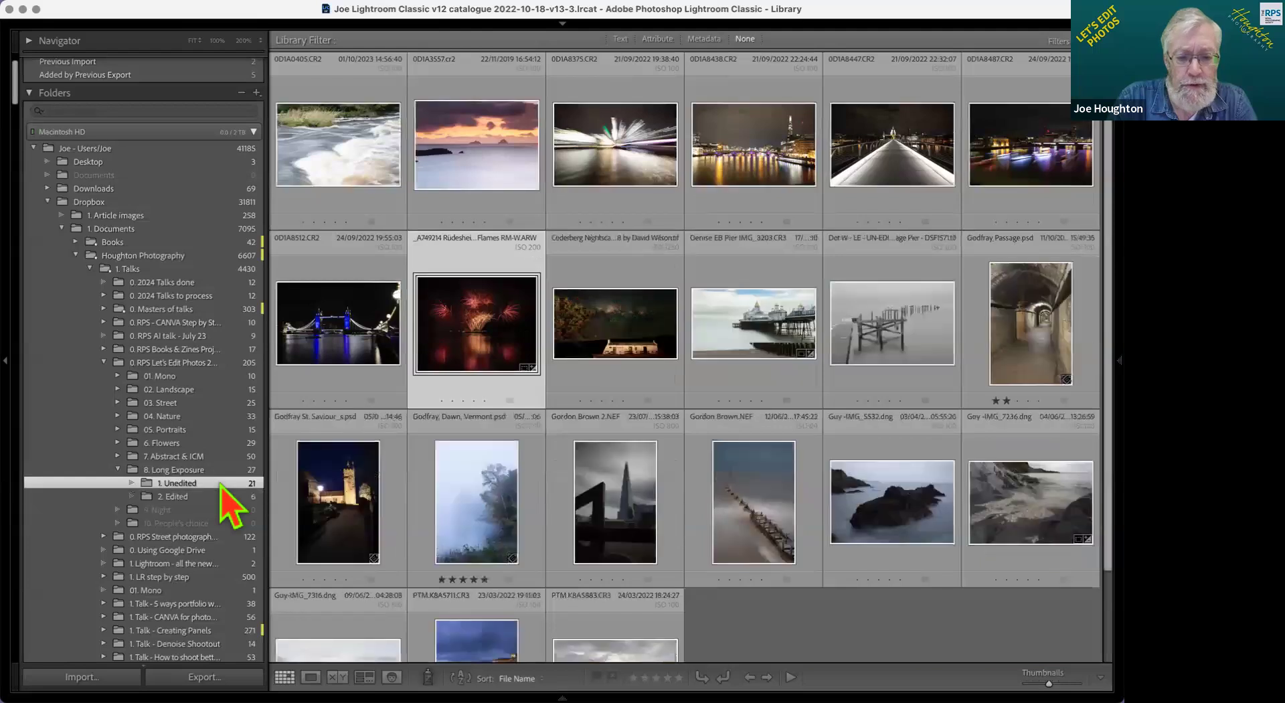
double_click(616, 313)
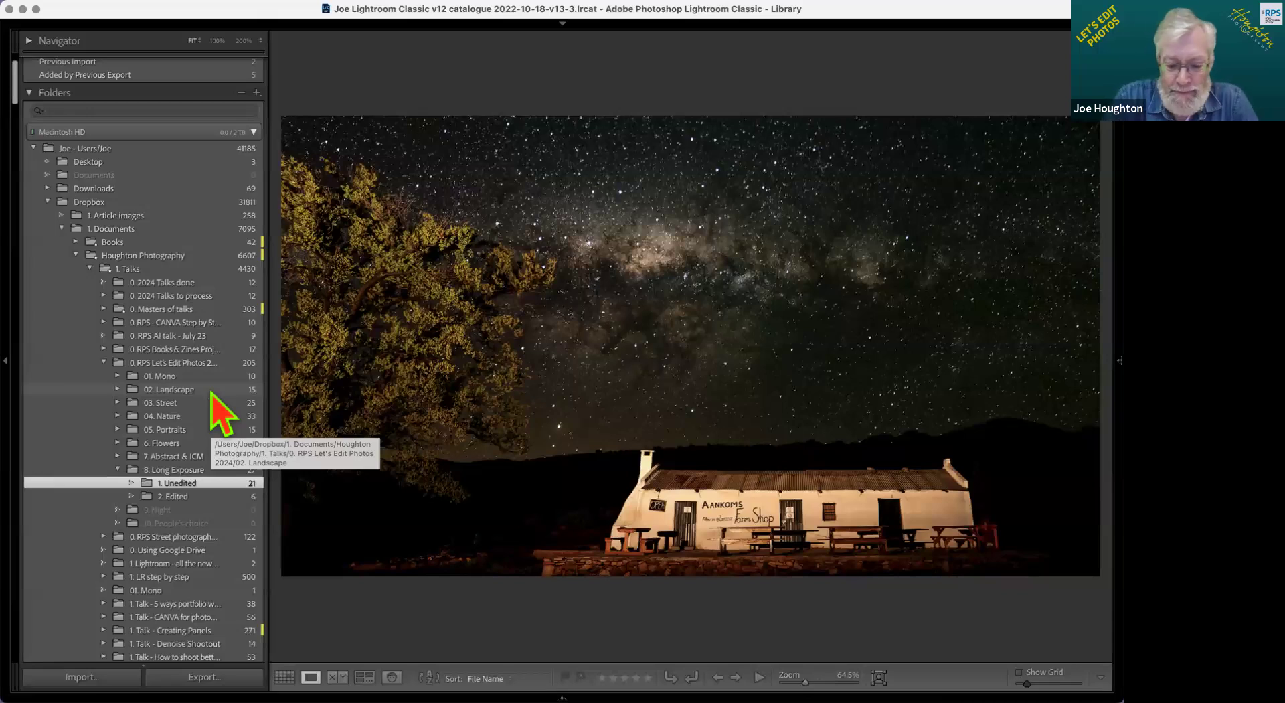
key("i")
key("i")
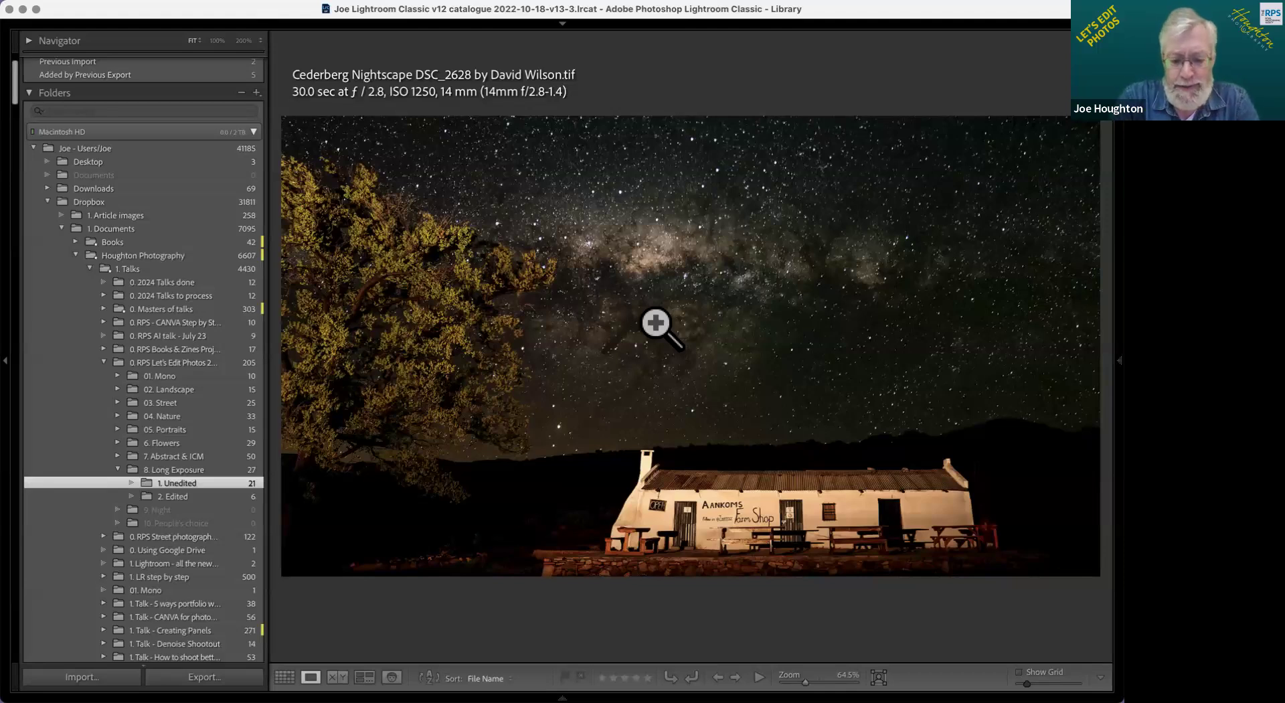
Step: Develop the Cederberg nightscape with Dehaze at +30, a cooler Temp of -33 and Blacks at -27
key("d")
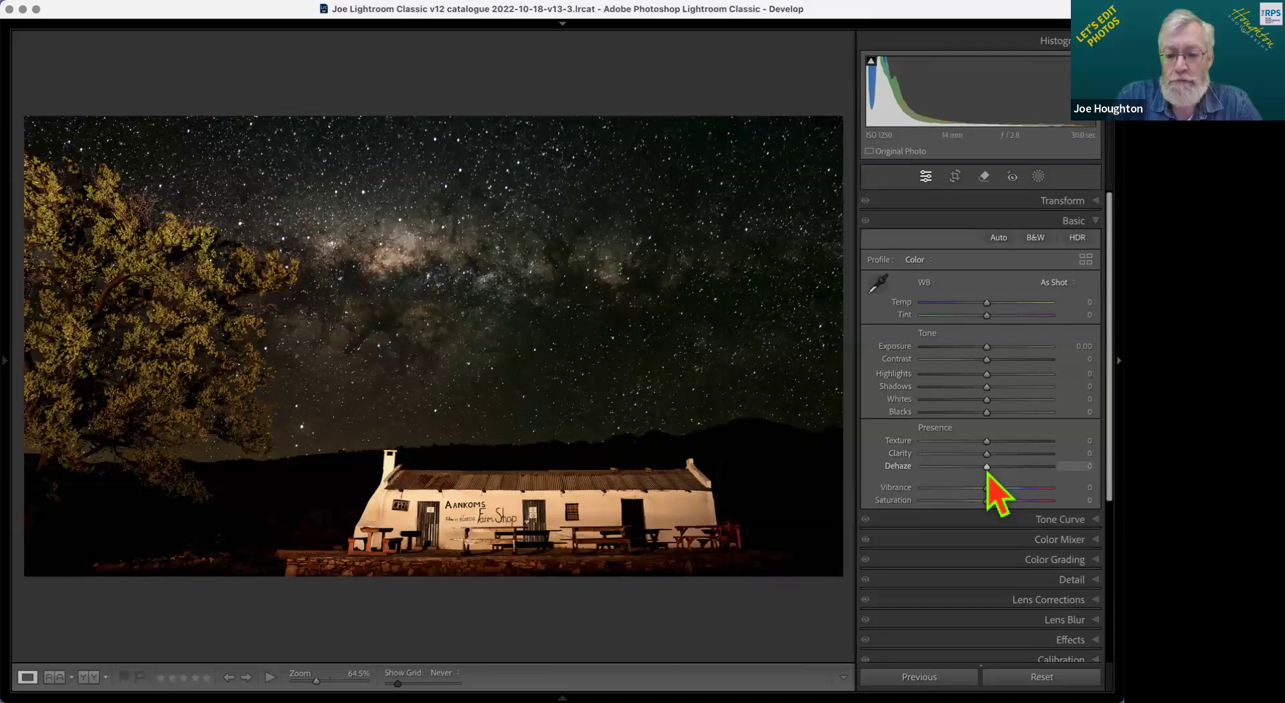
mouse_move(986, 467)
left_mouse_down()
mouse_move(1038, 467)
mouse_move(1006, 467)
left_mouse_up()
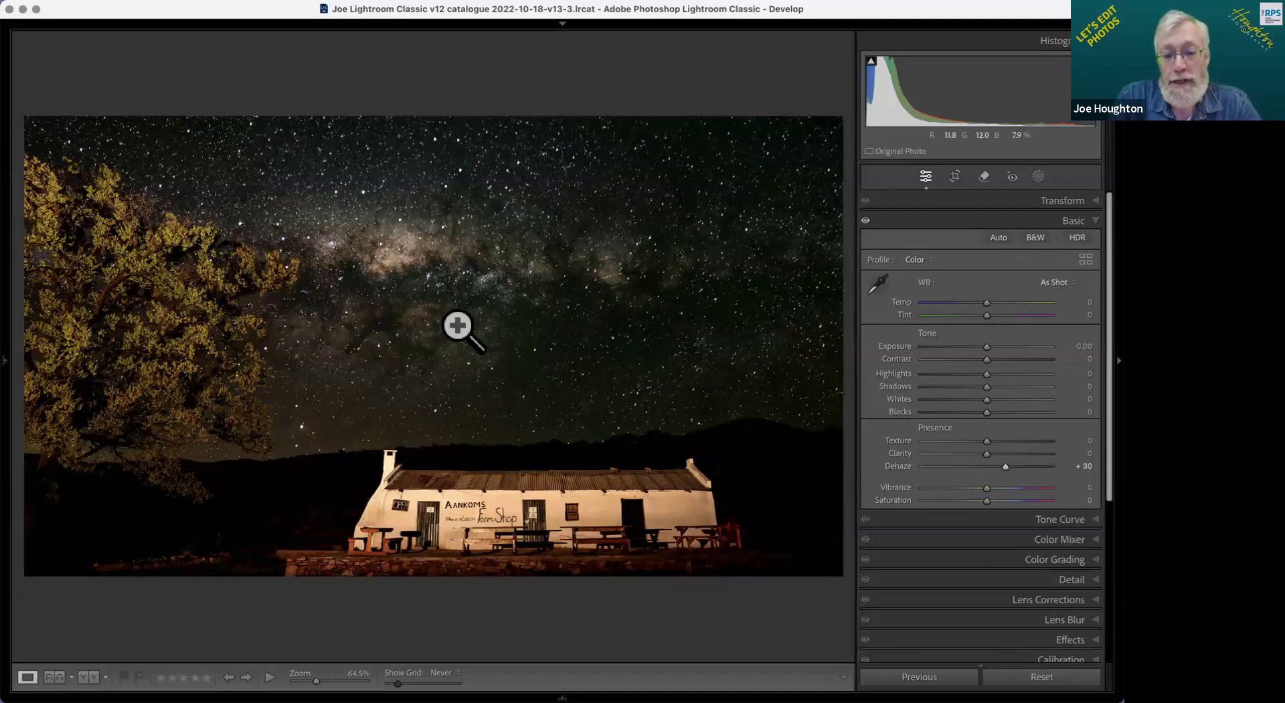
left_click_drag(986, 303, 964, 302)
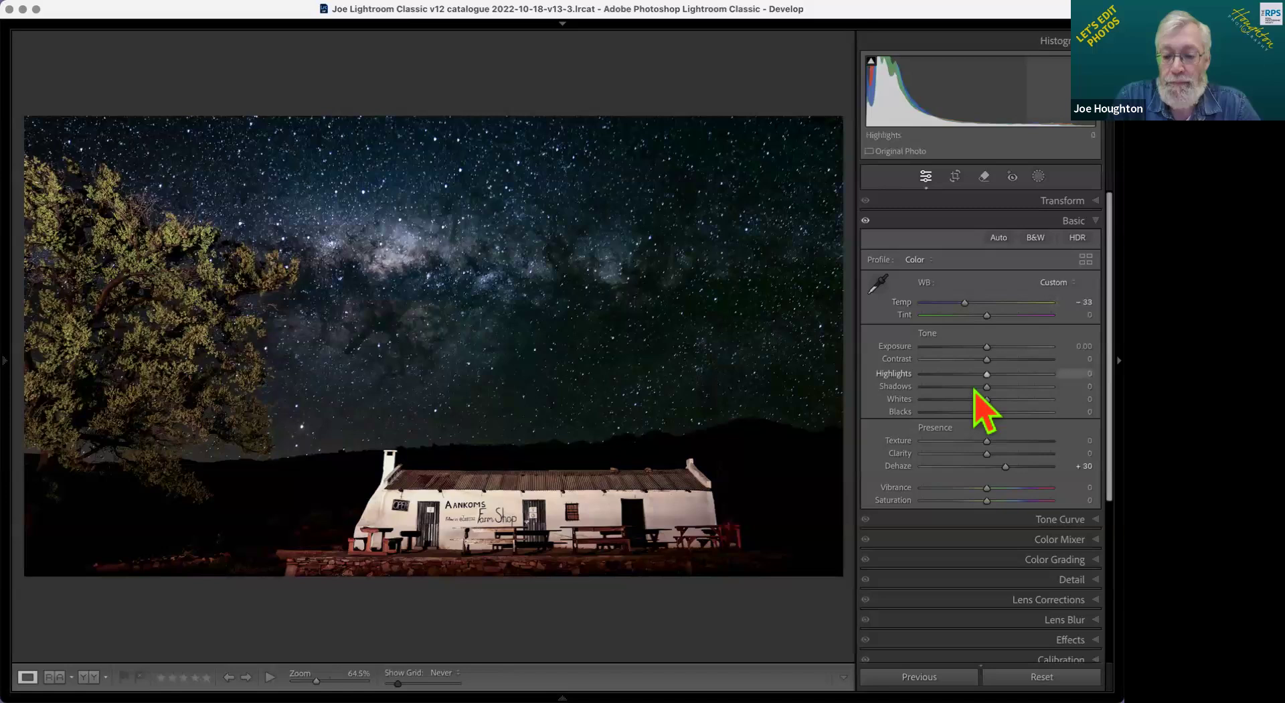
mouse_move(986, 413)
left_mouse_down()
mouse_move(953, 412)
mouse_move(972, 413)
left_mouse_up()
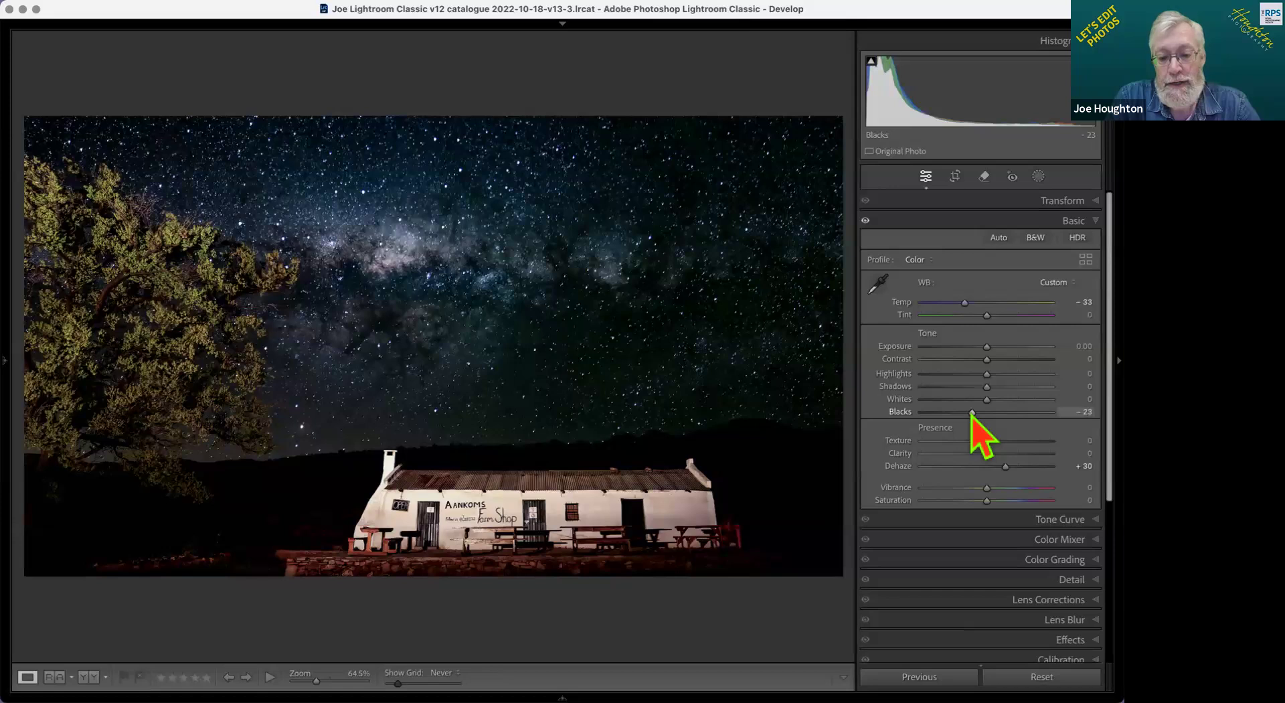
left_click_drag(972, 412, 986, 453)
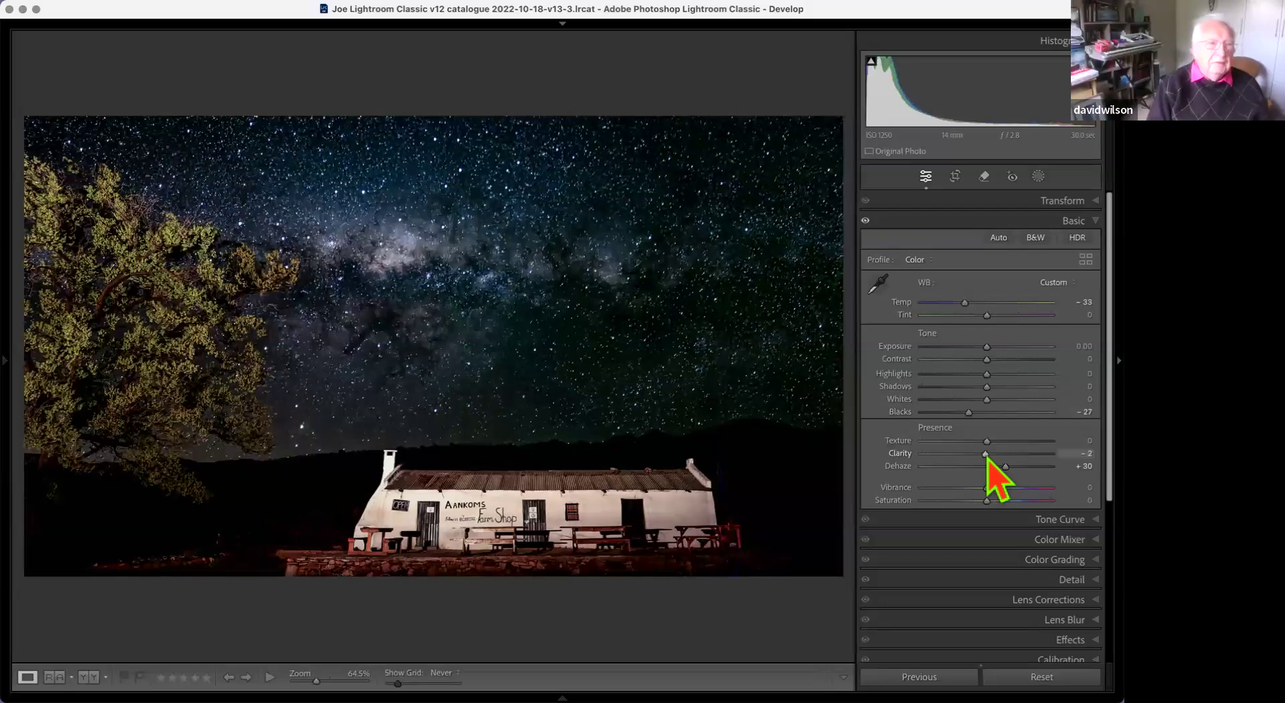
Step: Try stronger Clarity on the night sky, settle on +11, and deepen the Blacks to -44
double_click(987, 454)
left_click_drag(985, 455, 1017, 458)
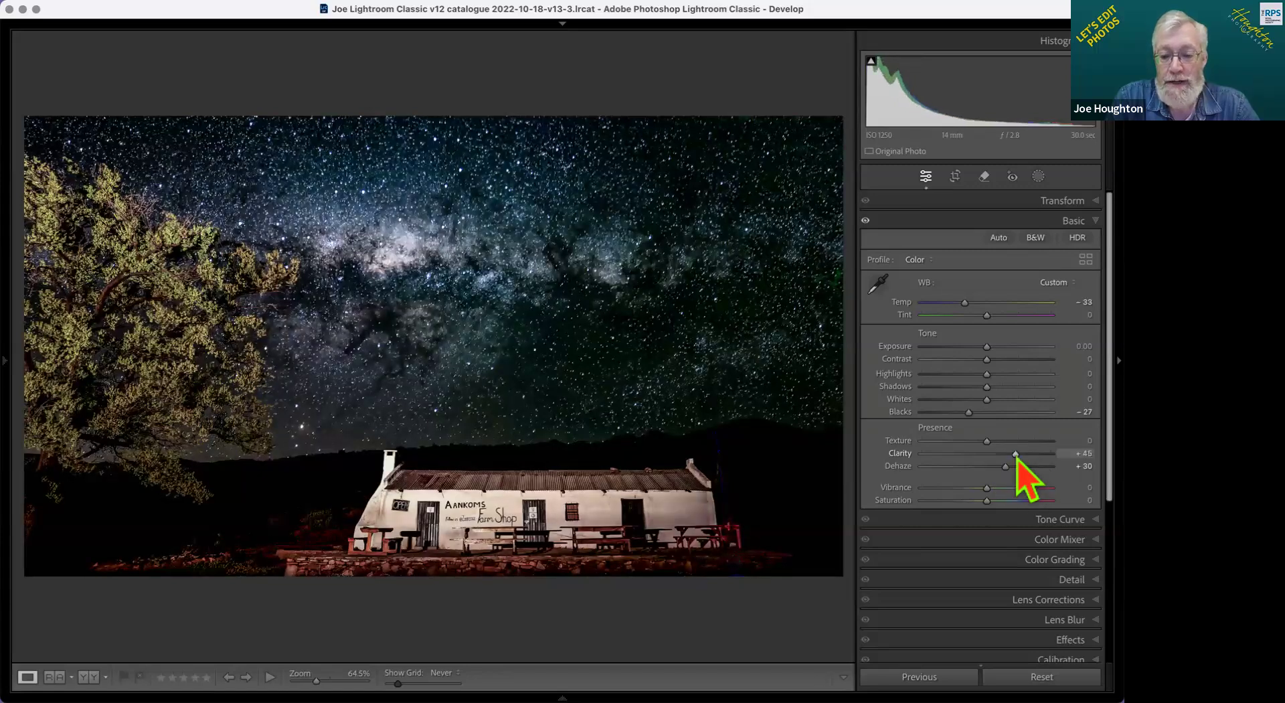
left_click(998, 456)
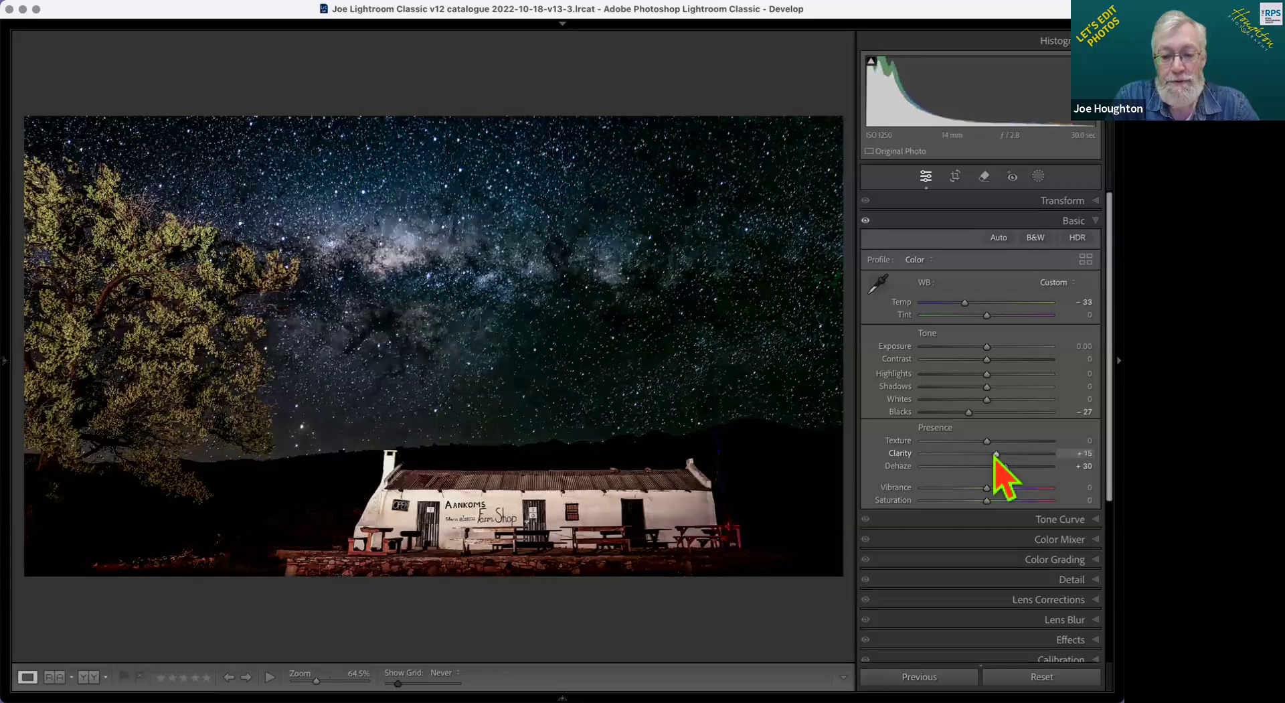
left_click_drag(997, 456, 997, 459)
left_click_drag(968, 413, 958, 414)
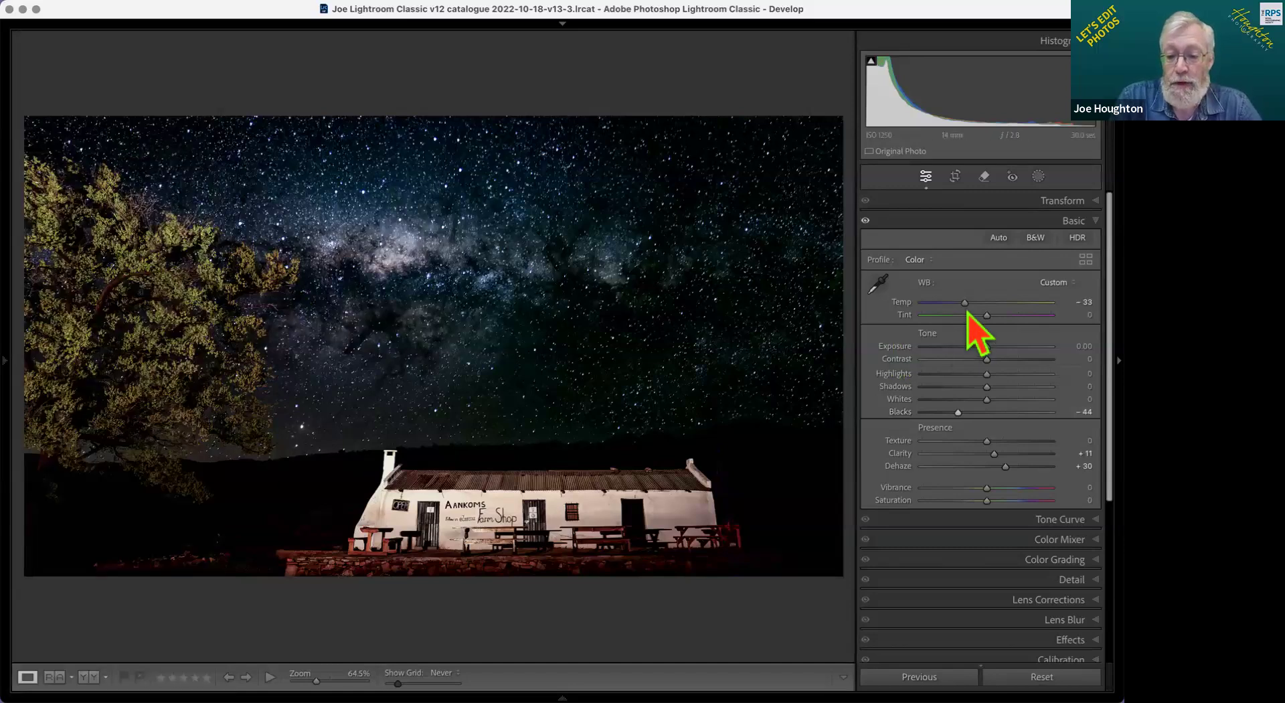
Step: Try cool, neutral and warm looks for the night sky with Temp at -46, 0, -48 and +6
mouse_move(968, 310)
left_mouse_down()
mouse_move(987, 309)
mouse_move(957, 304)
left_mouse_up()
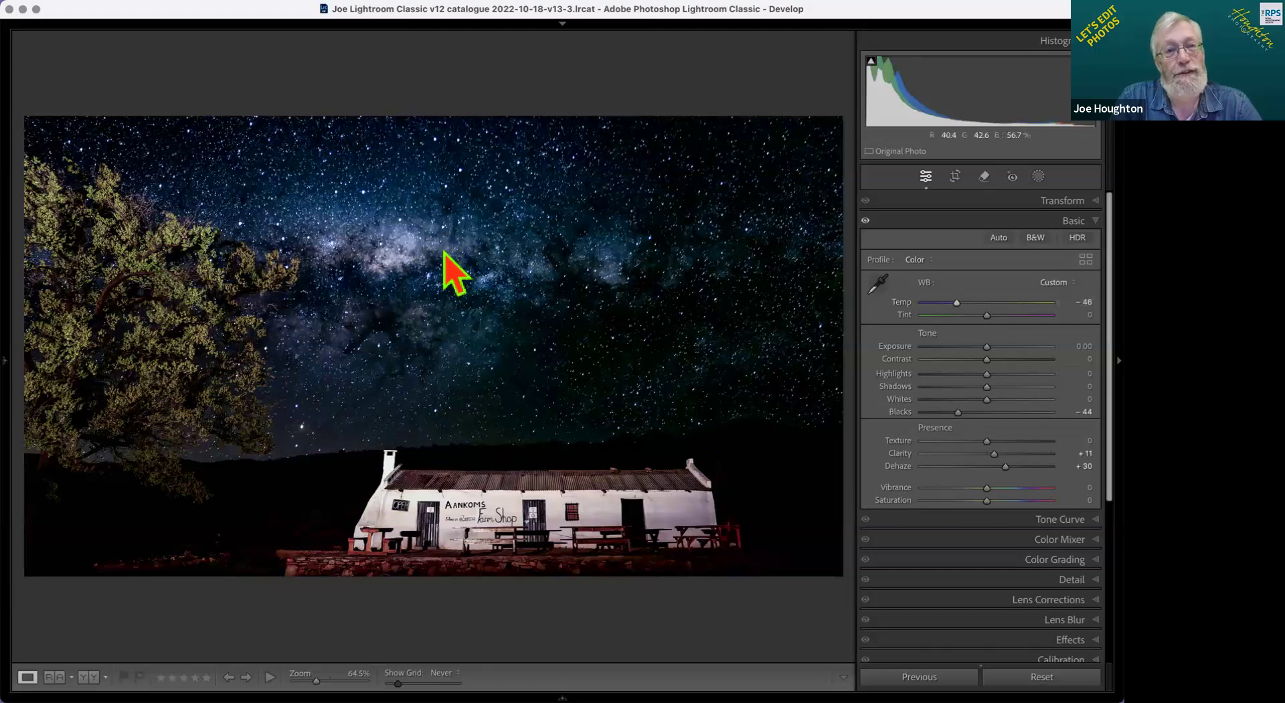
double_click(986, 303)
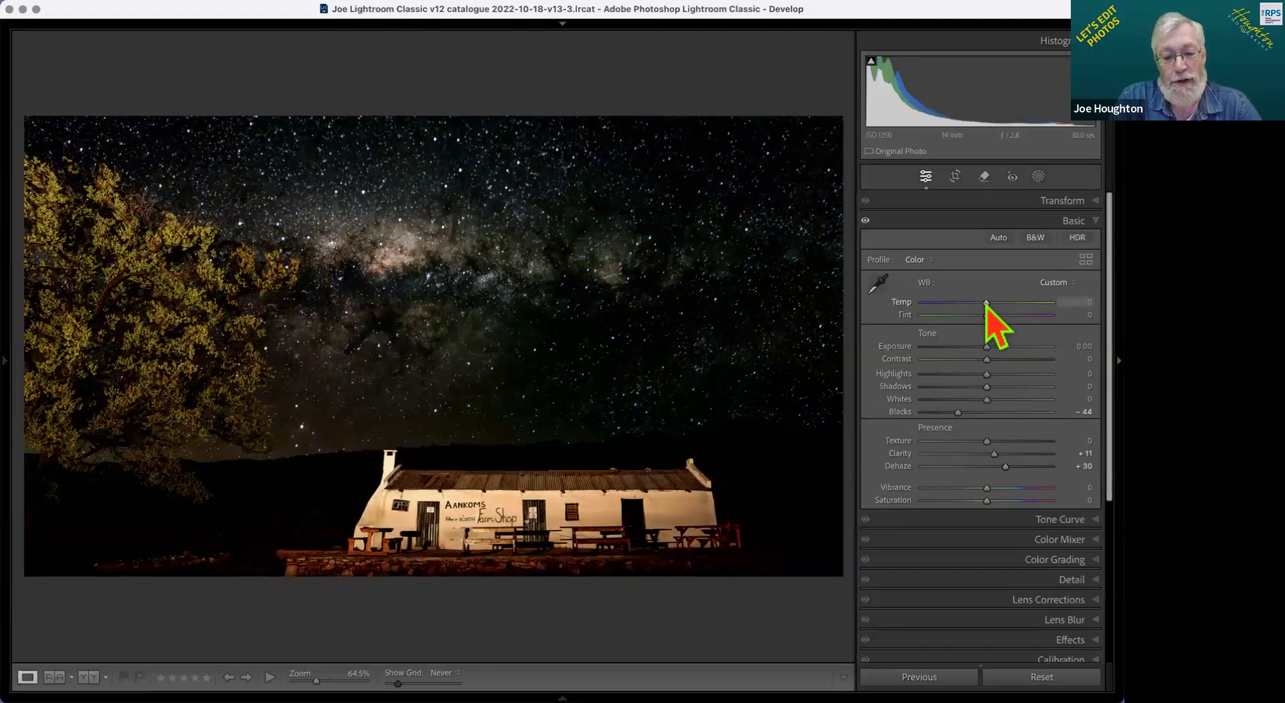
left_click(955, 303)
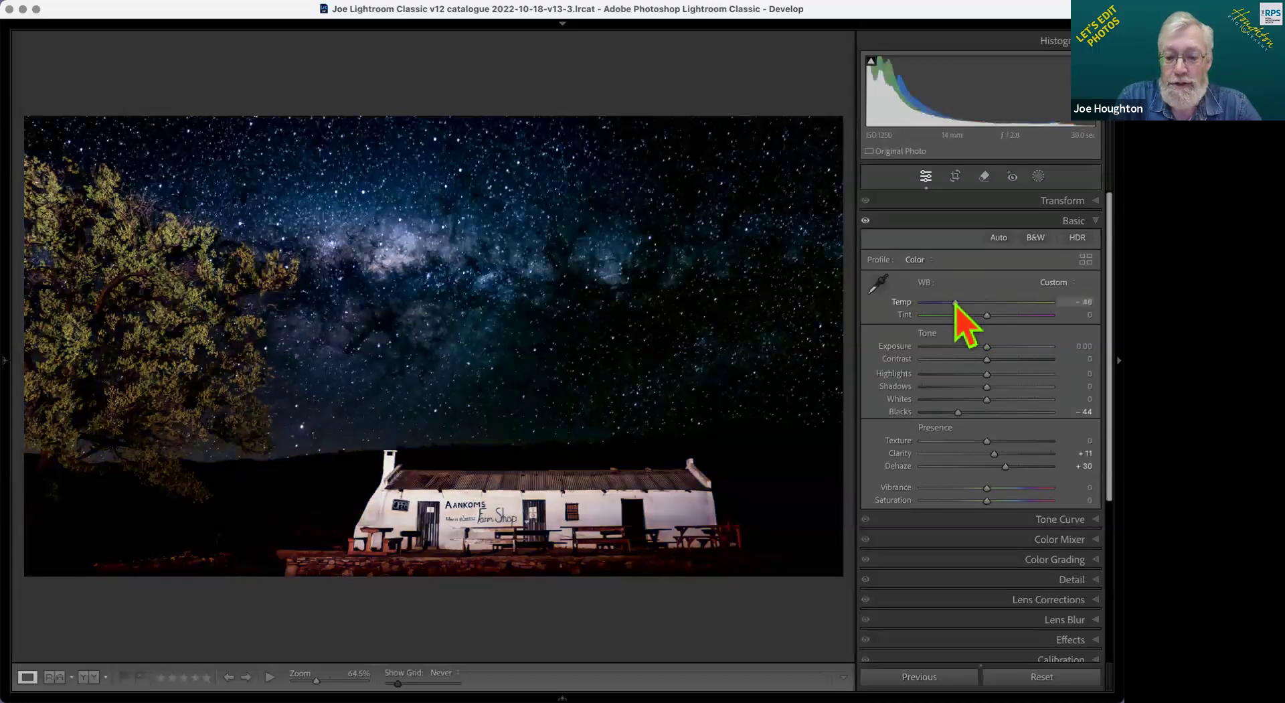
left_click(991, 302)
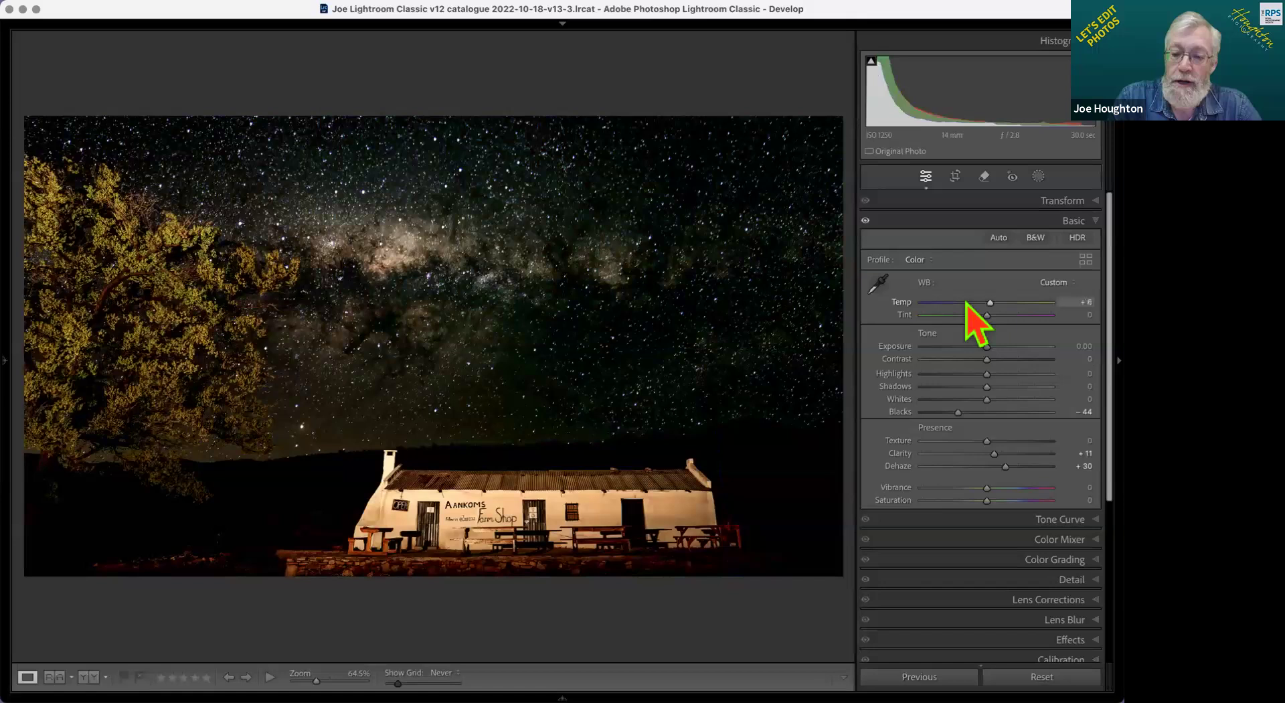
Step: Sample the white balance from the farm shop's white wall, and warm the Temp slightly to -57
left_click(878, 284)
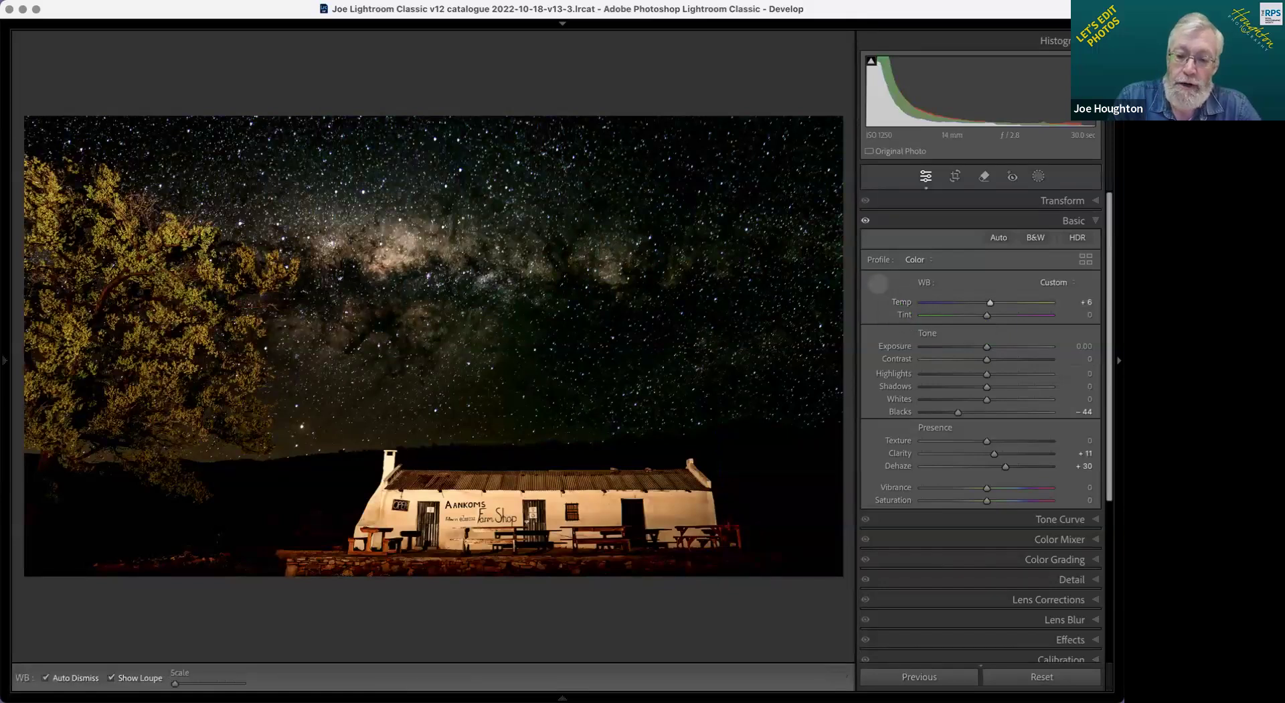
left_click(508, 504)
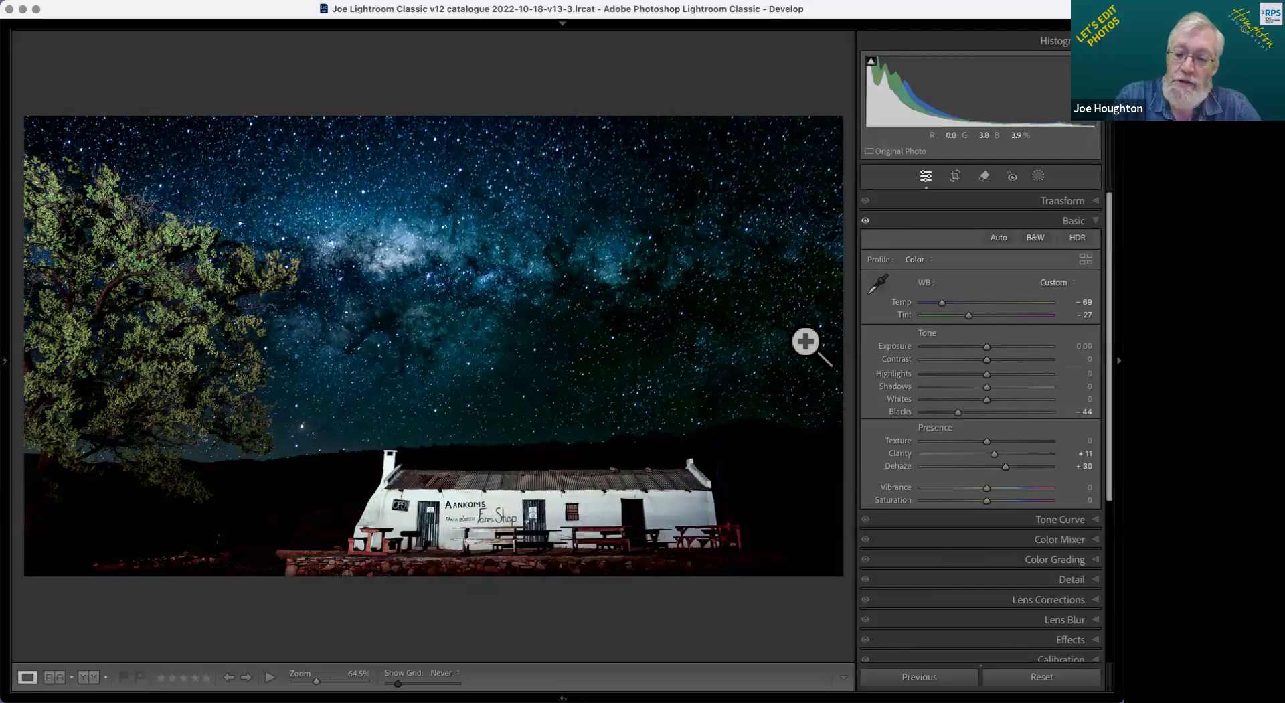
left_click_drag(943, 304, 948, 305)
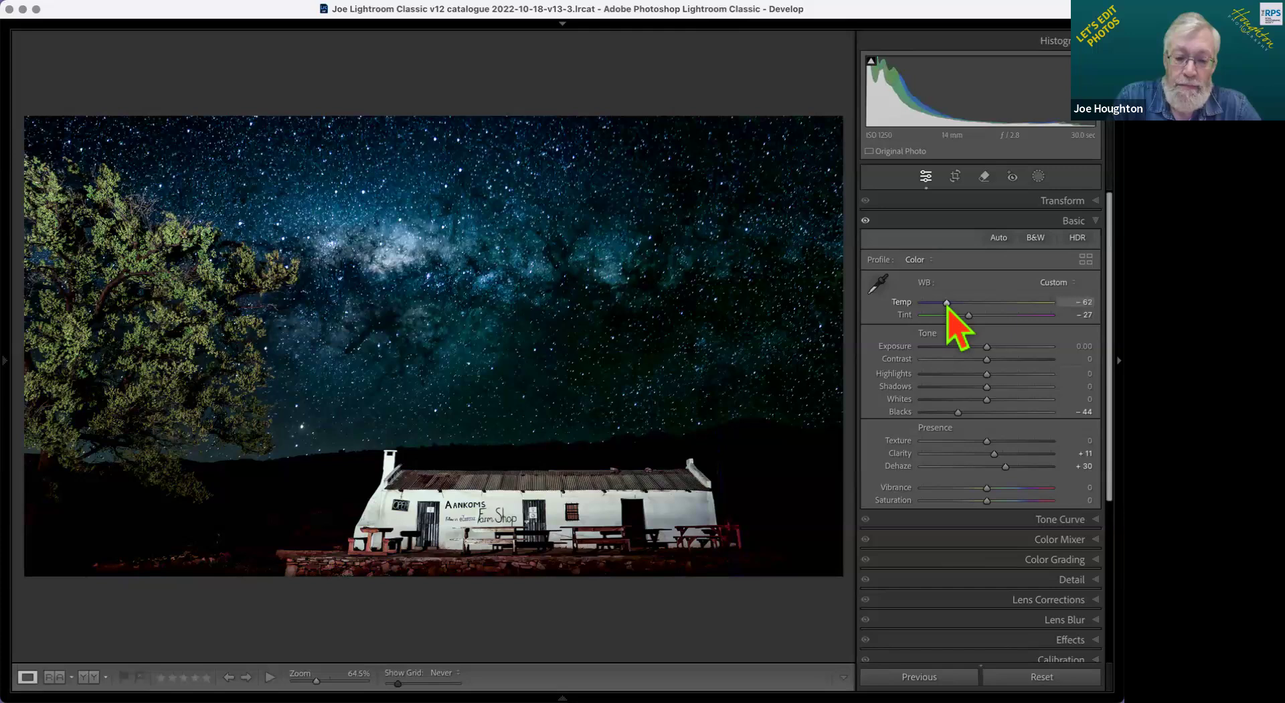
left_click_drag(947, 305, 950, 306)
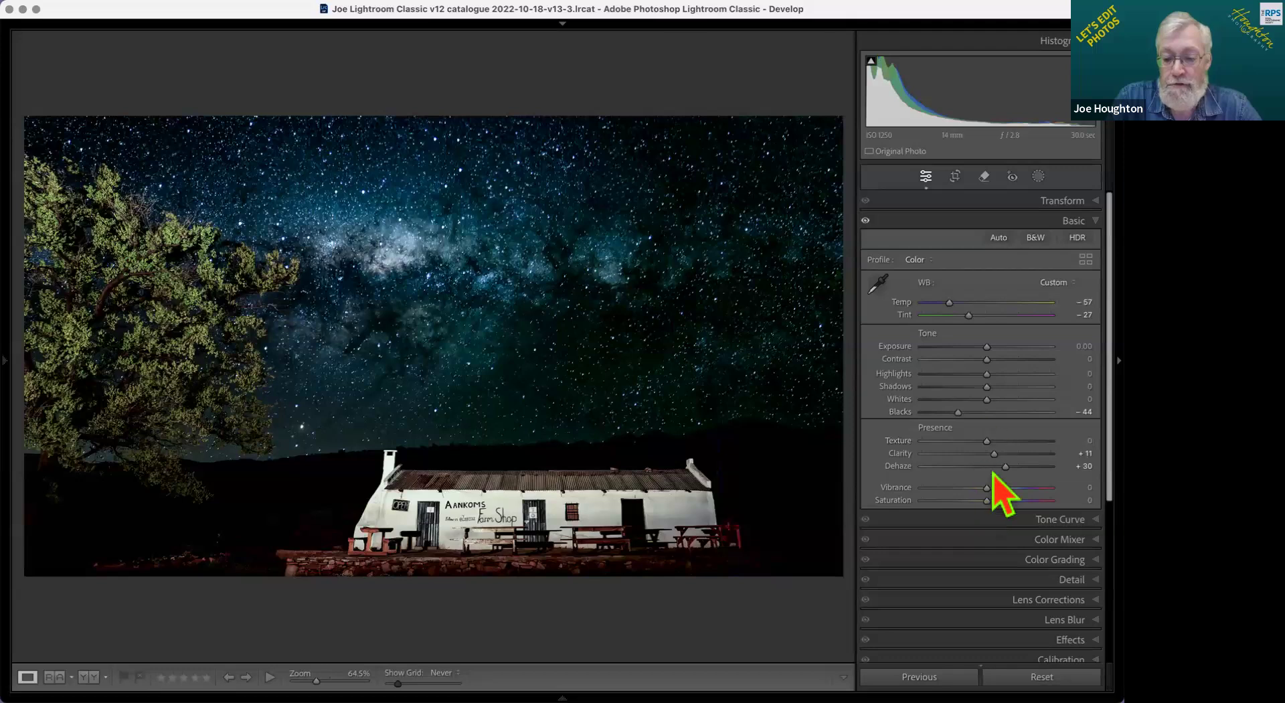
Step: Try Clarity between +7 and +37 on the nightscape and settle on +12
scroll(996, 457, "down", 3)
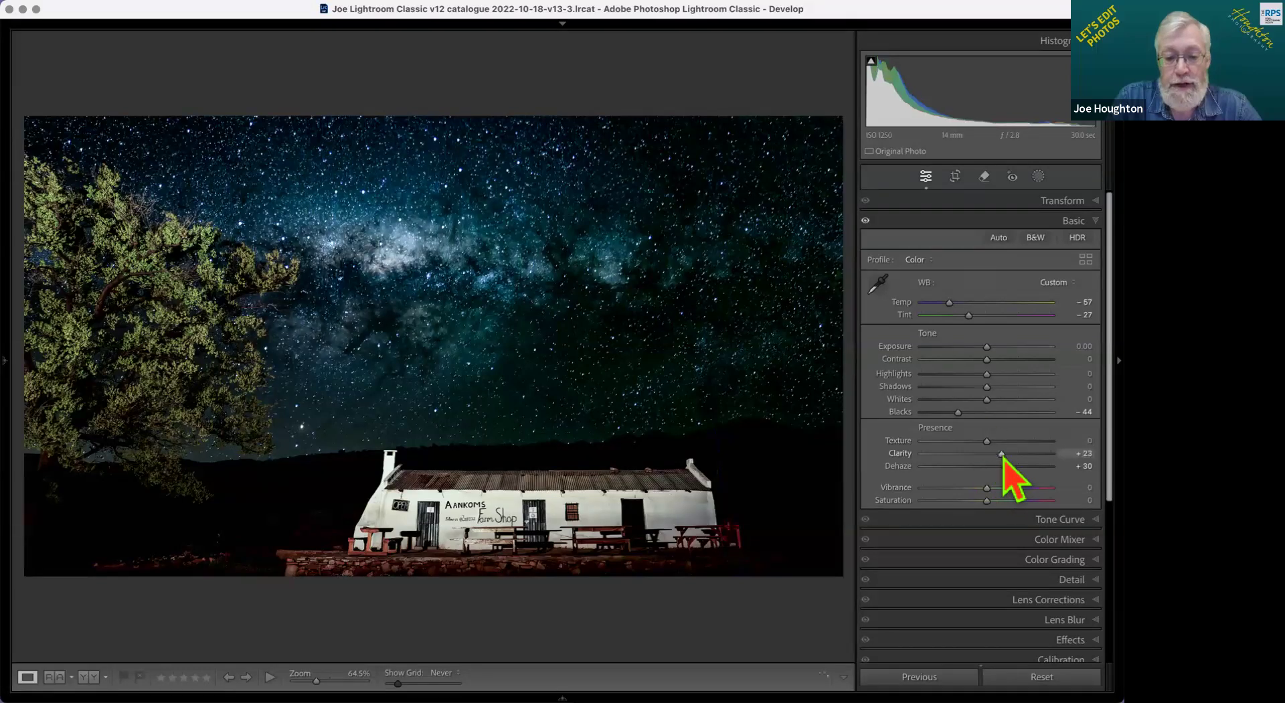
scroll(998, 456, "up", 15)
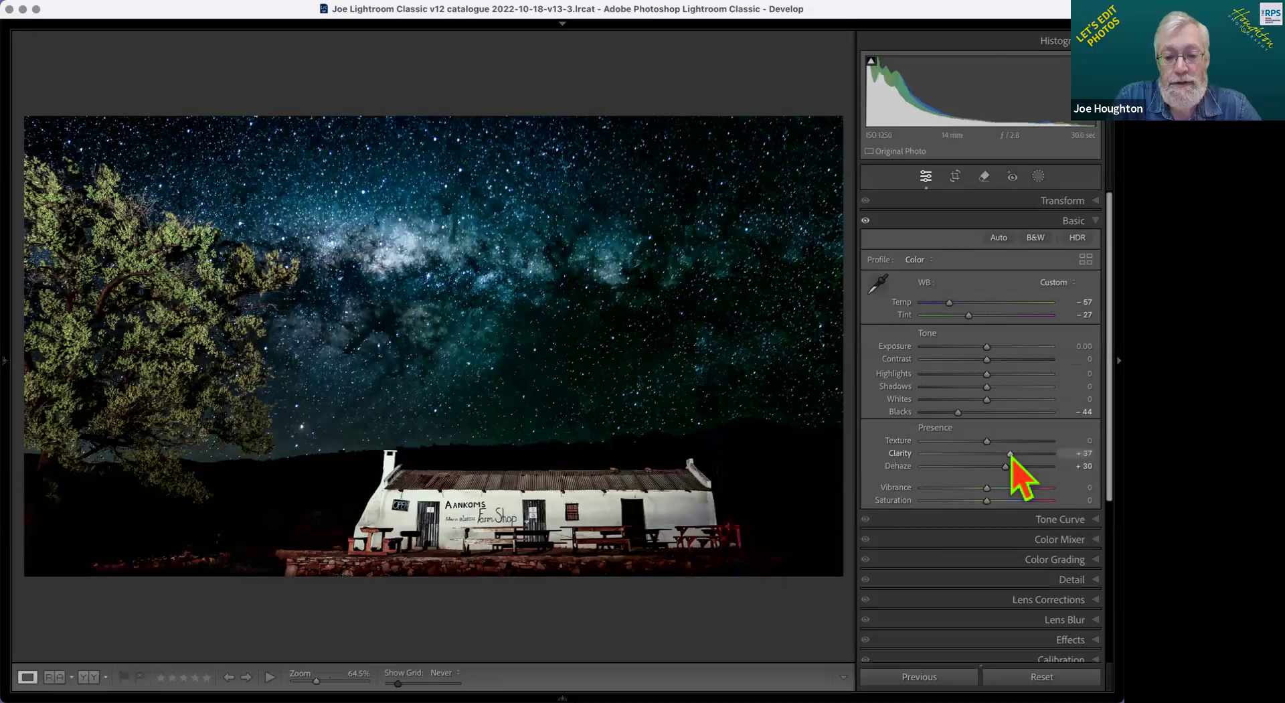
left_click_drag(1001, 456, 998, 456)
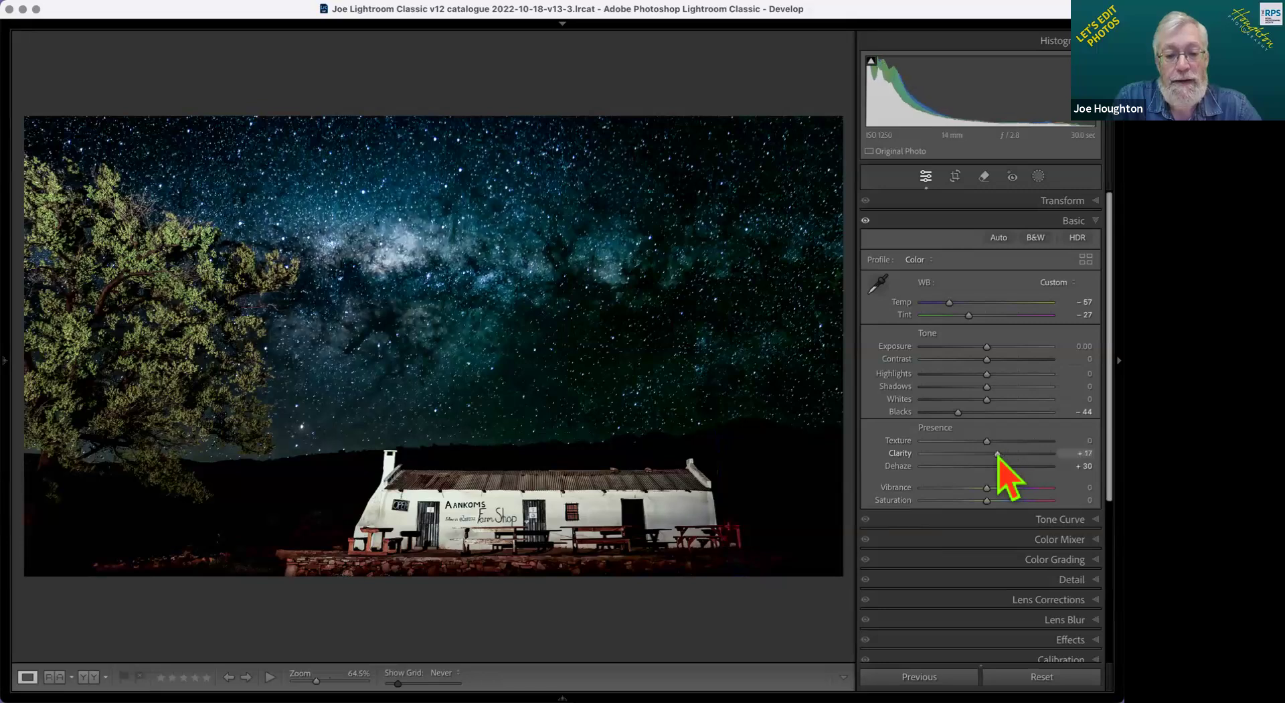
scroll(988, 454, "down", 10)
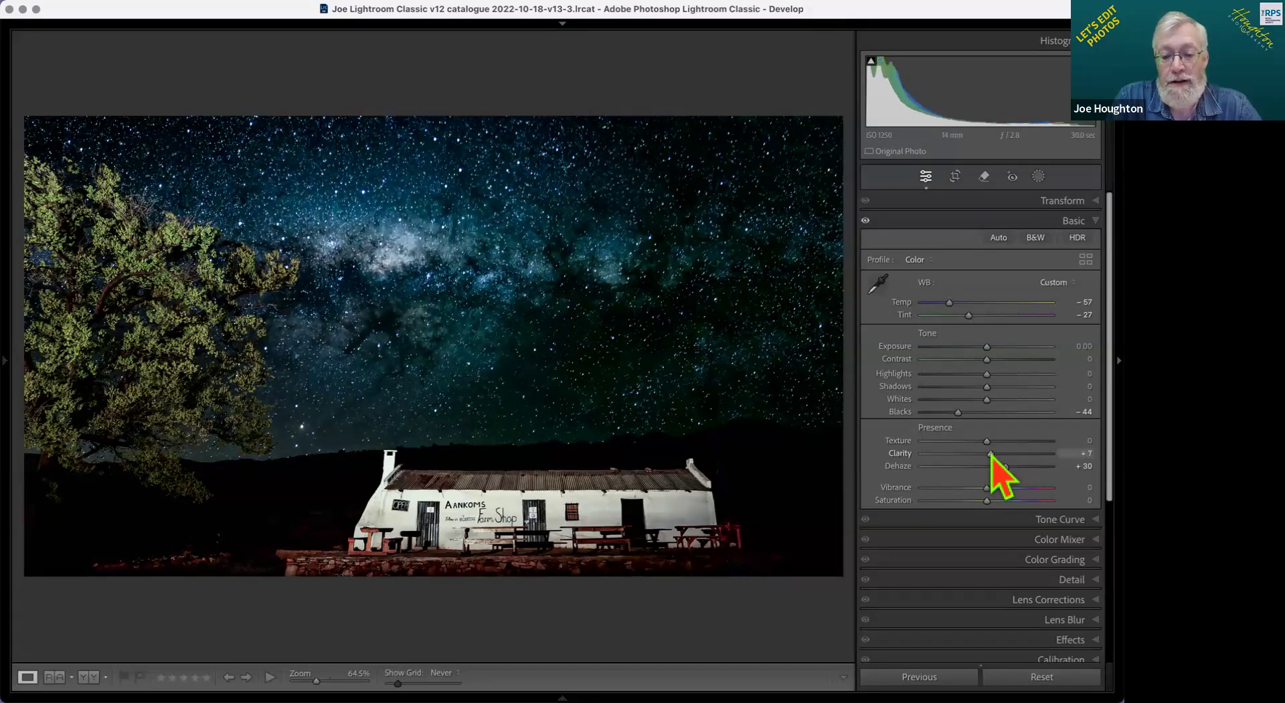
left_click_drag(990, 454, 995, 455)
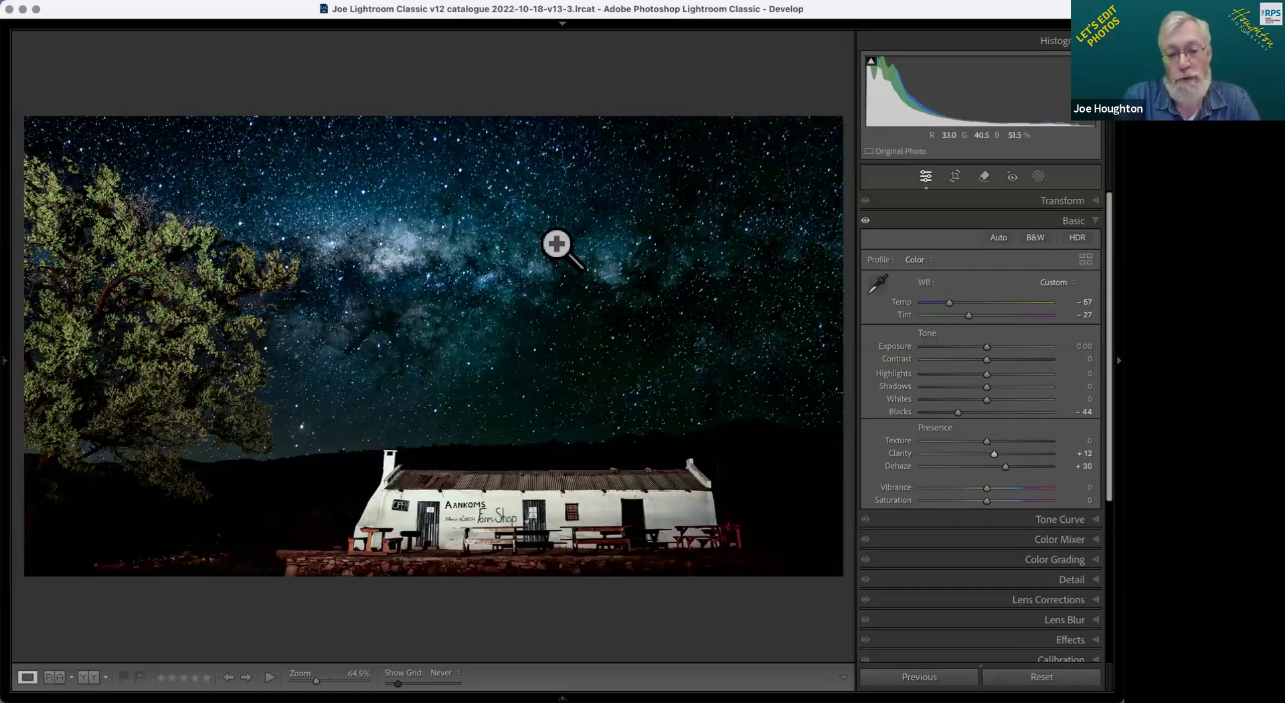
Step: Add a wide elliptical radial gradient mask around the Milky Way and invert it to target the area outside
left_click(1039, 177)
left_click(887, 338)
left_click_drag(404, 266, 593, 315)
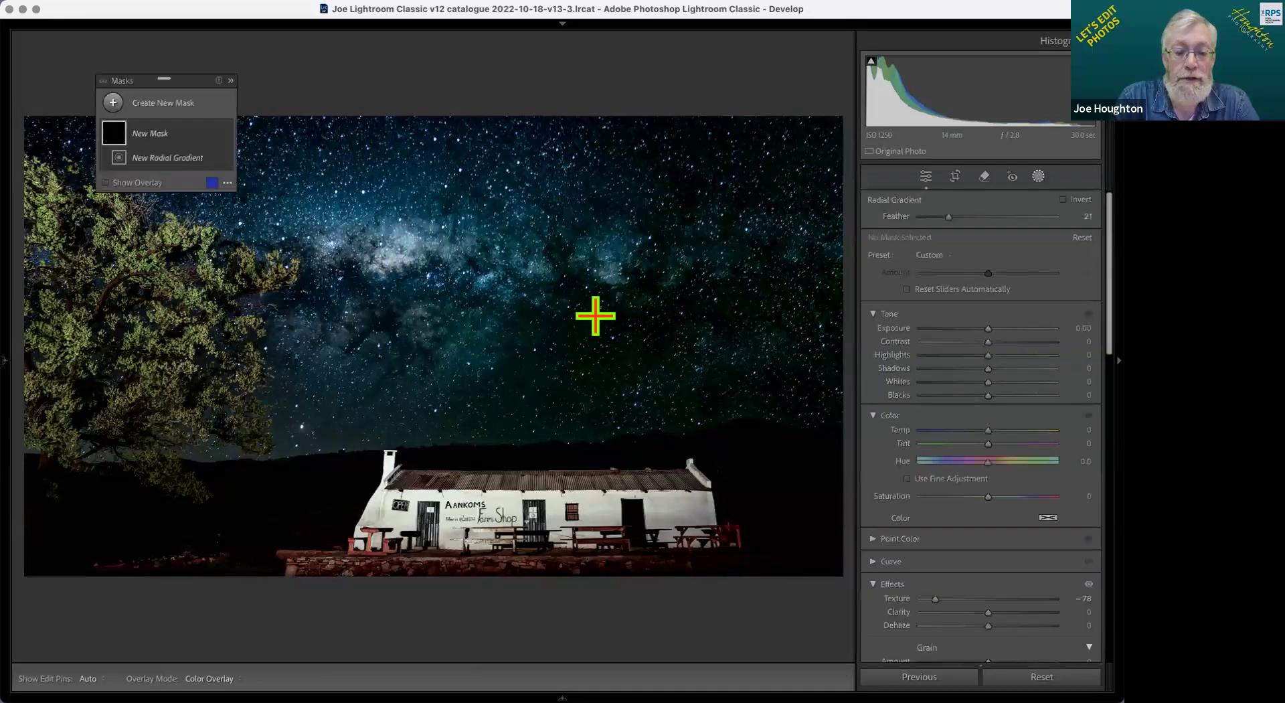
left_click_drag(696, 362, 718, 373)
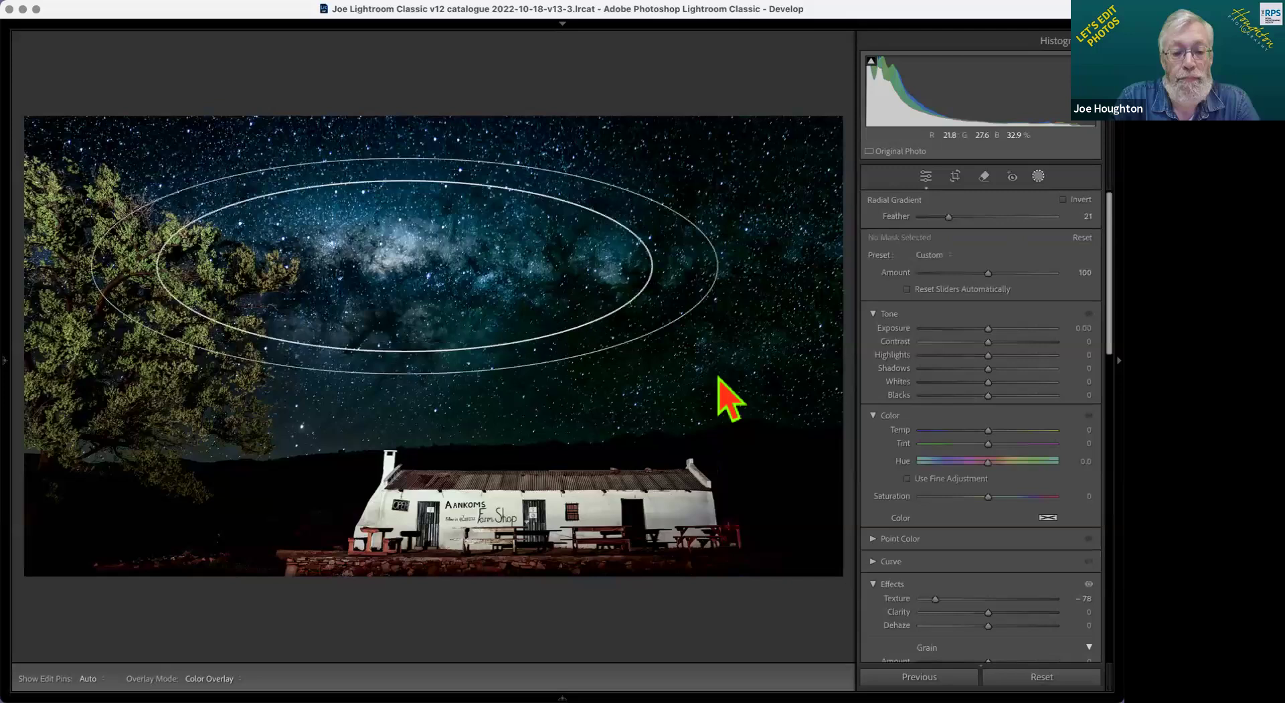
left_click(1063, 200)
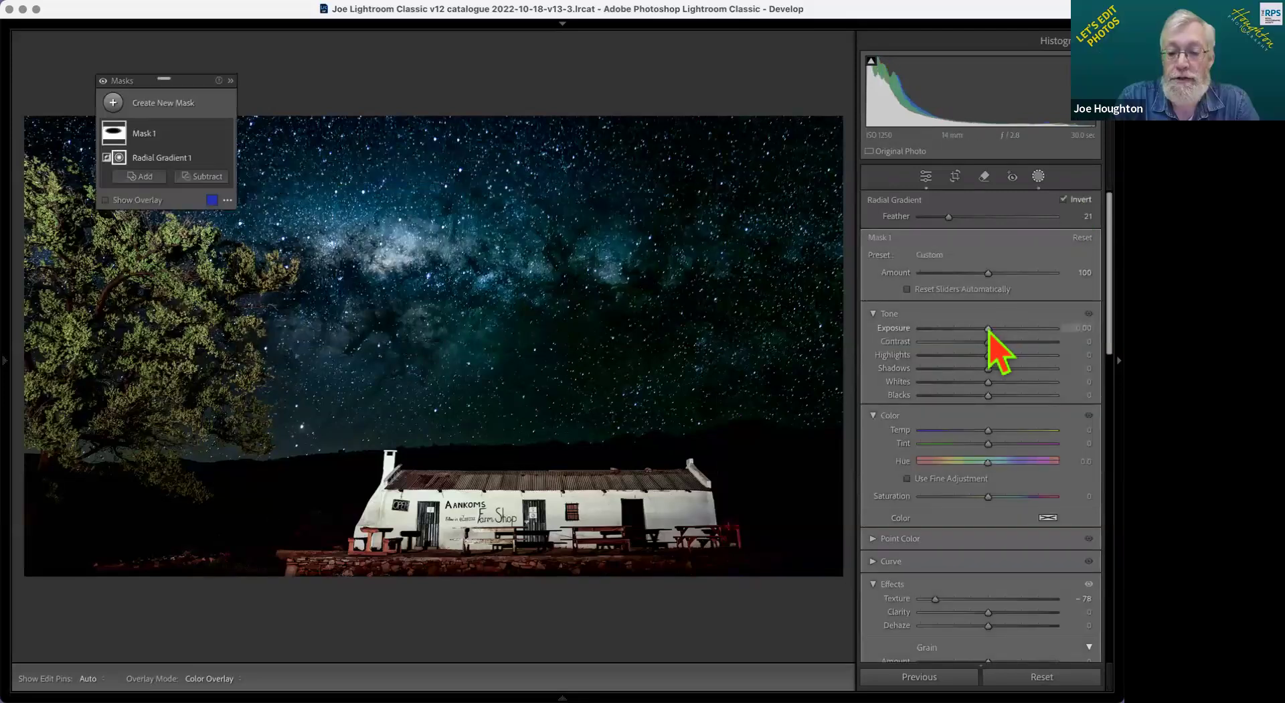
Step: Darken the area outside the Milky Way ellipse to Exposure -0.91, and soften the mask's feather to about 55 with the overlay shown
mouse_move(989, 329)
left_mouse_down()
mouse_move(935, 330)
mouse_move(970, 331)
left_mouse_up()
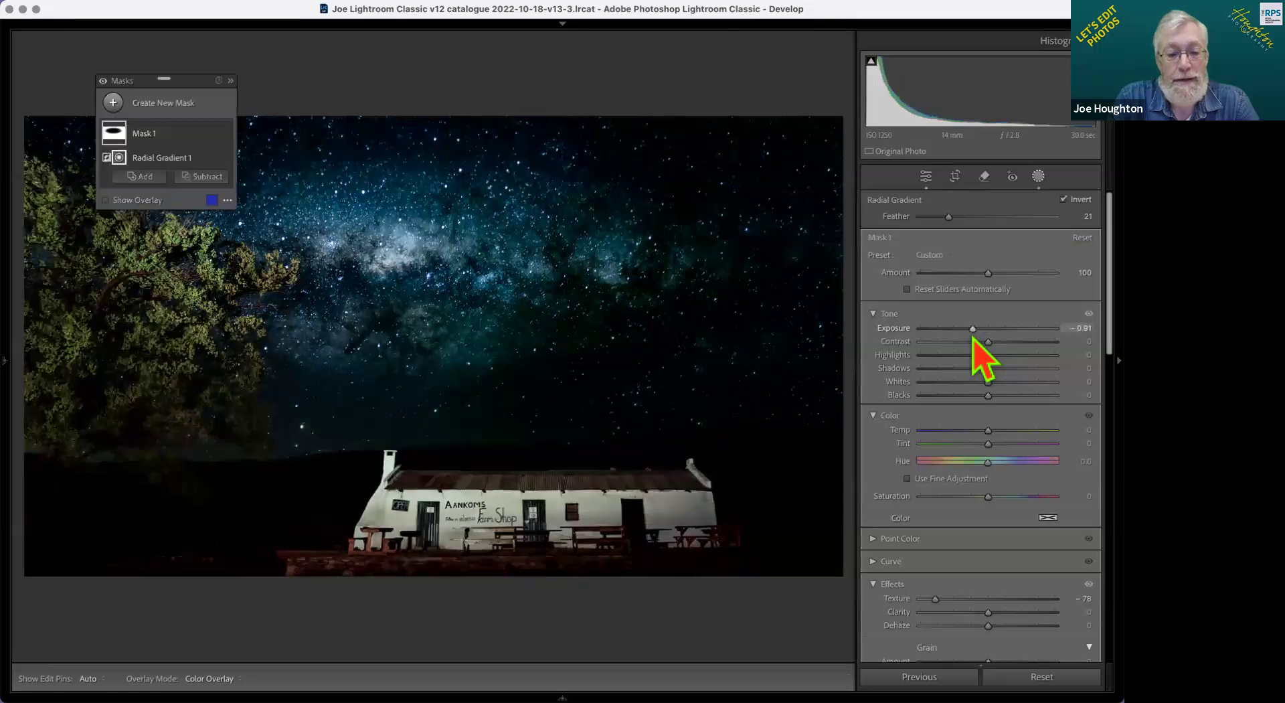
left_click(105, 201)
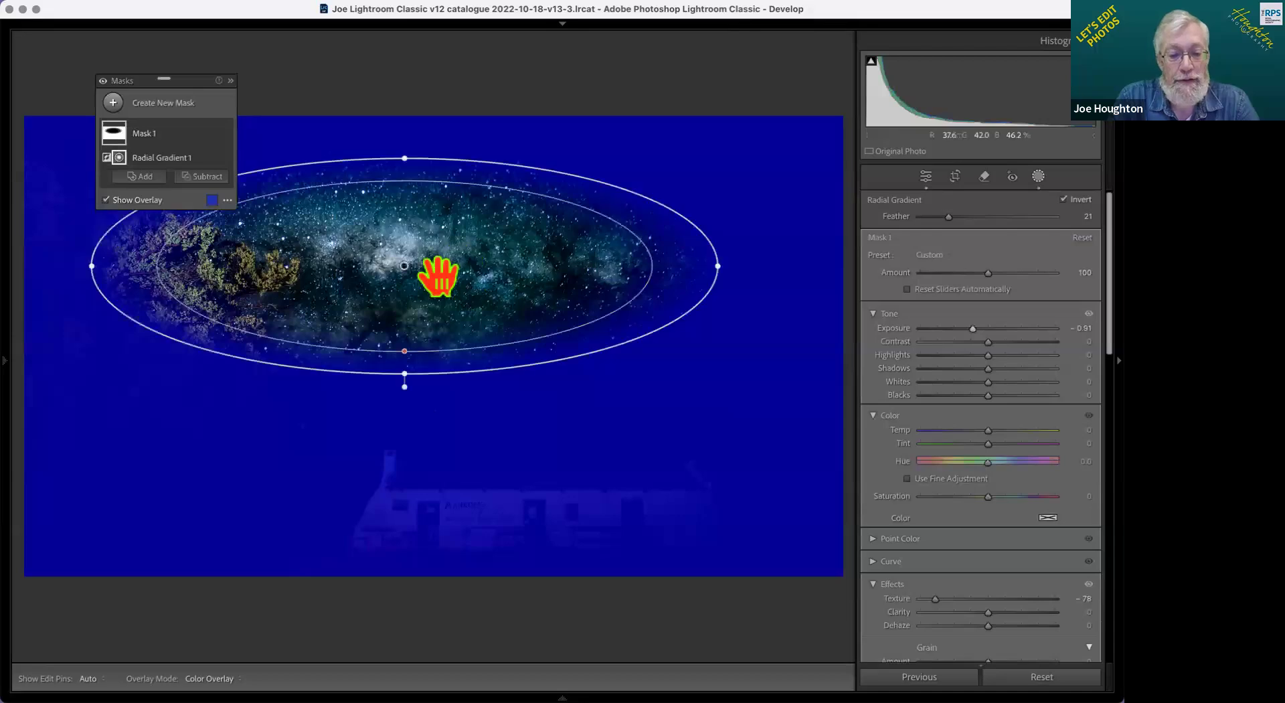
left_click_drag(405, 348, 408, 312)
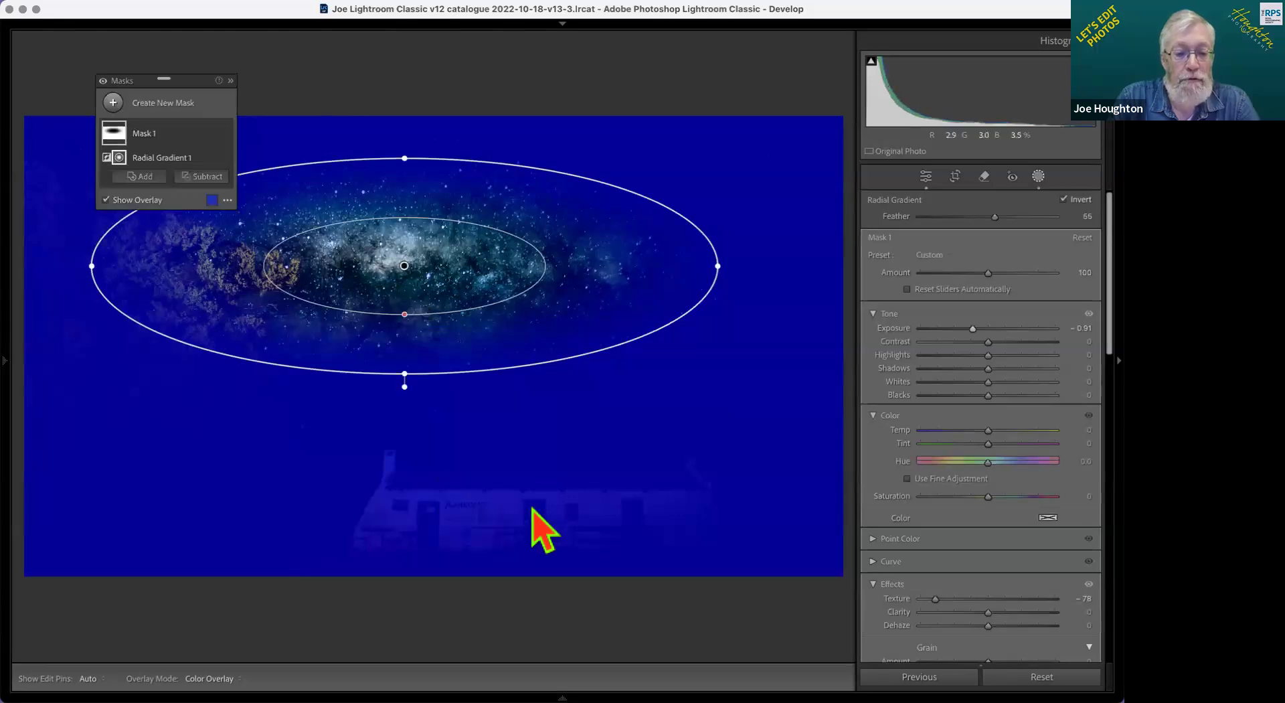
Step: Subtract the farm shop from Mask 1 with Select Subject, and brush its chimney out of the mask with a size 3.0 brush
left_click(203, 178)
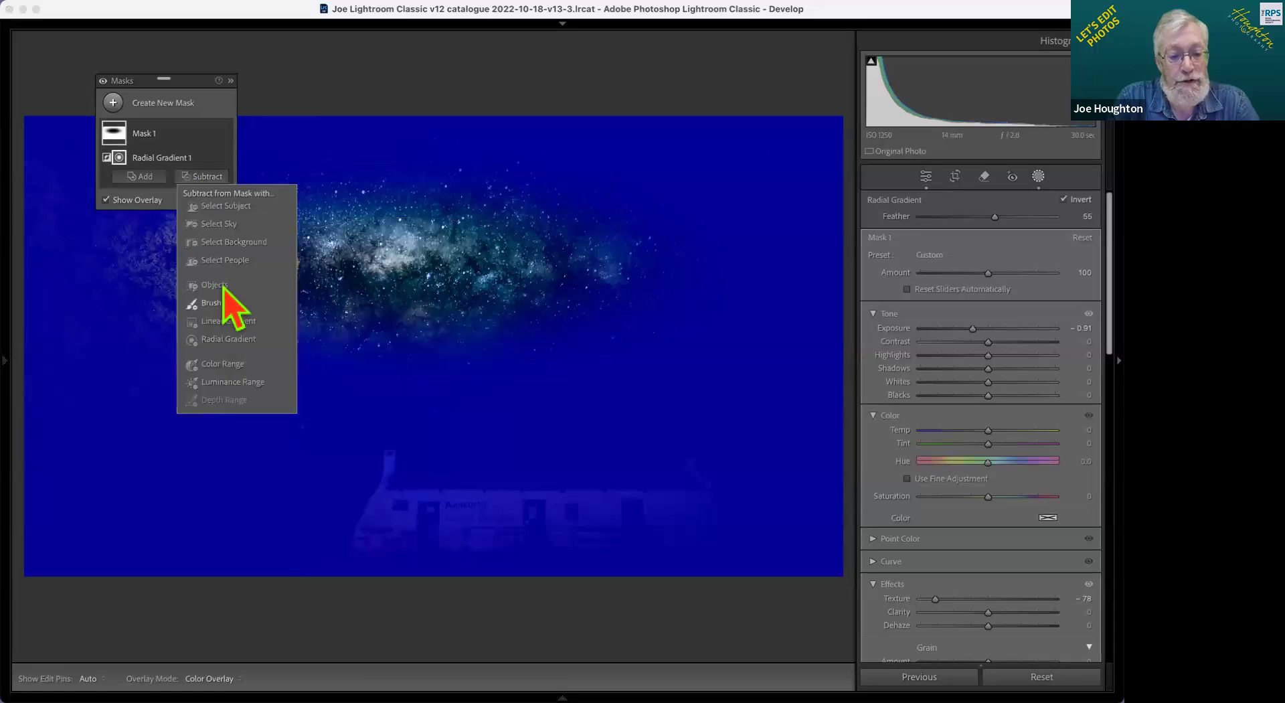
left_click(224, 207)
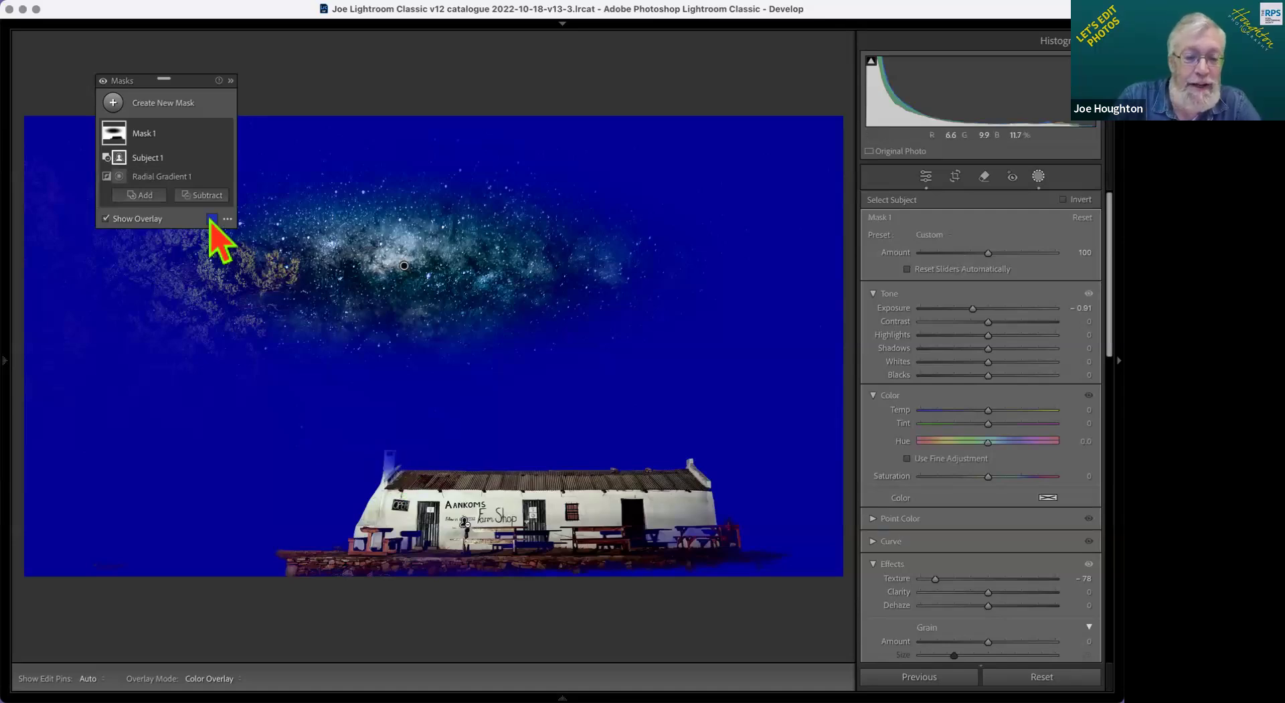
left_click(199, 196)
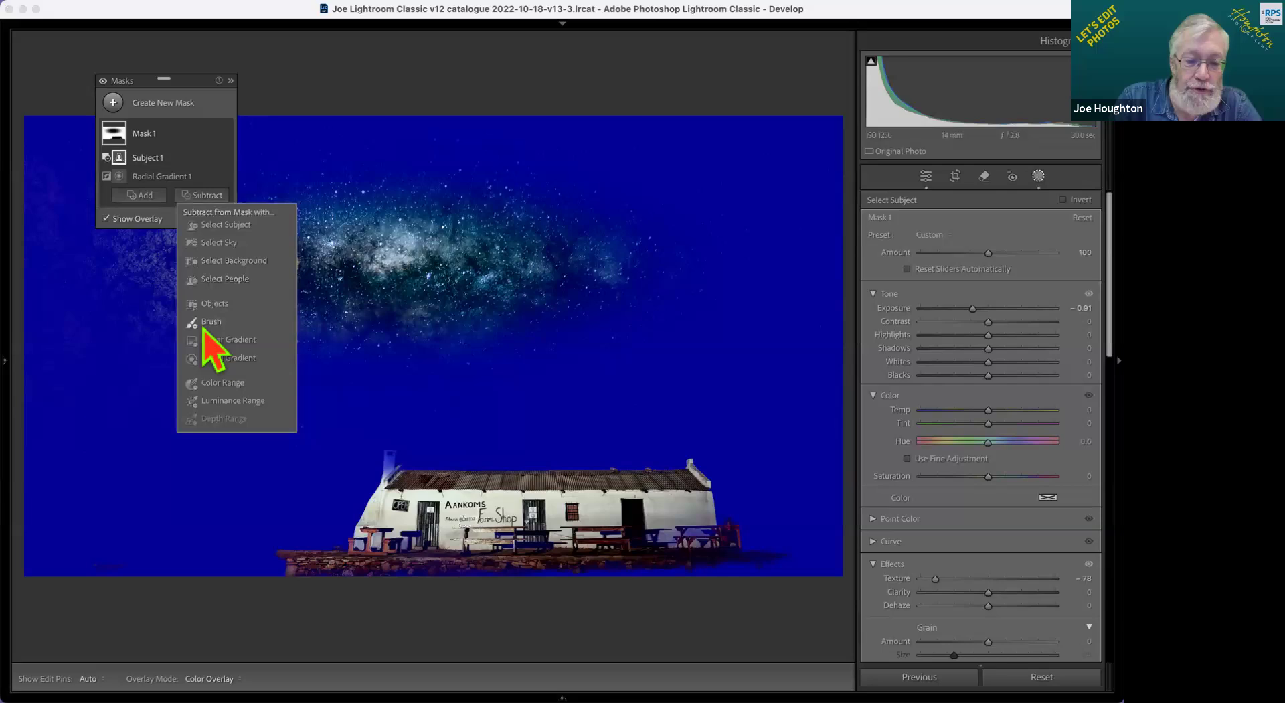
left_click(228, 358)
left_click(382, 469)
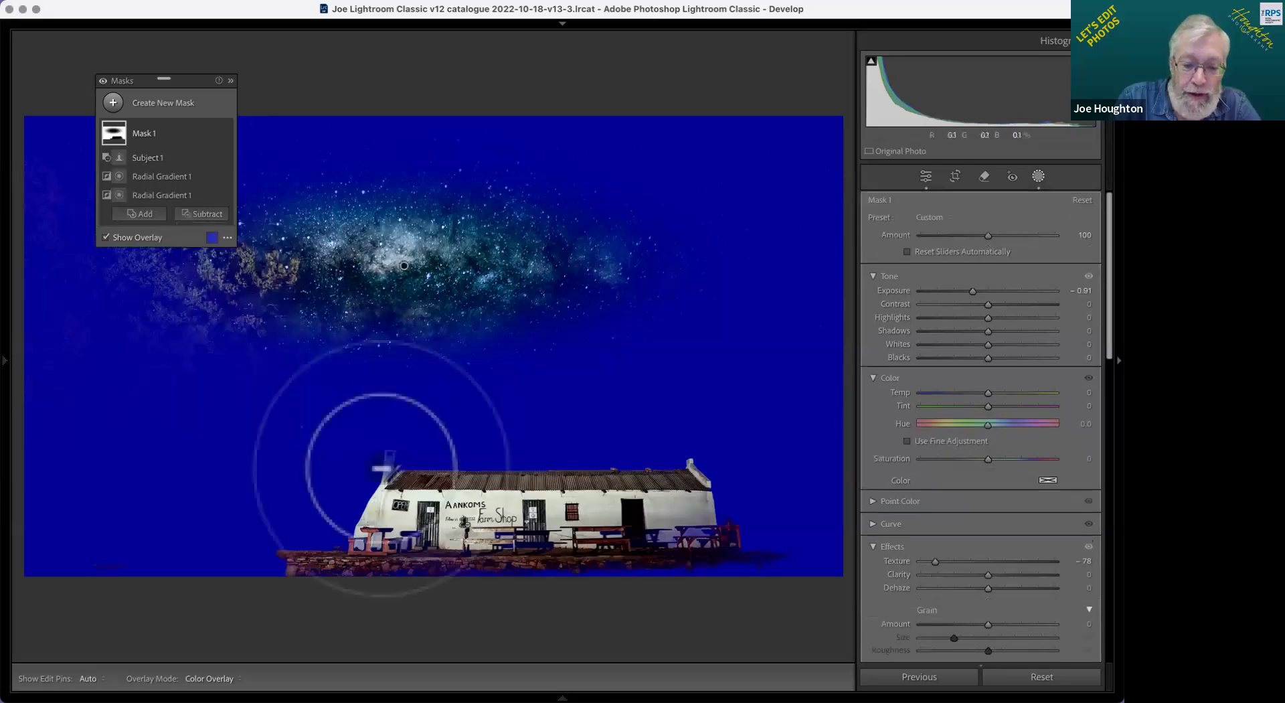
scroll(382, 470, "down", 5)
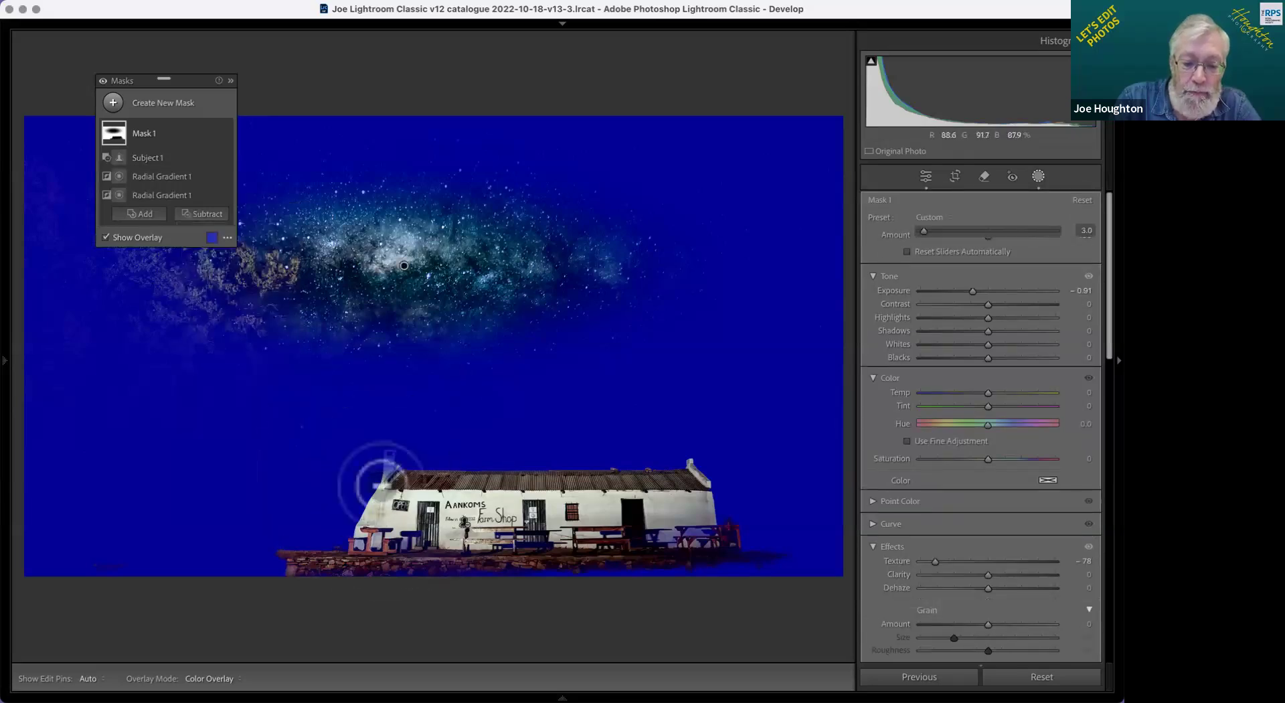
key("h")
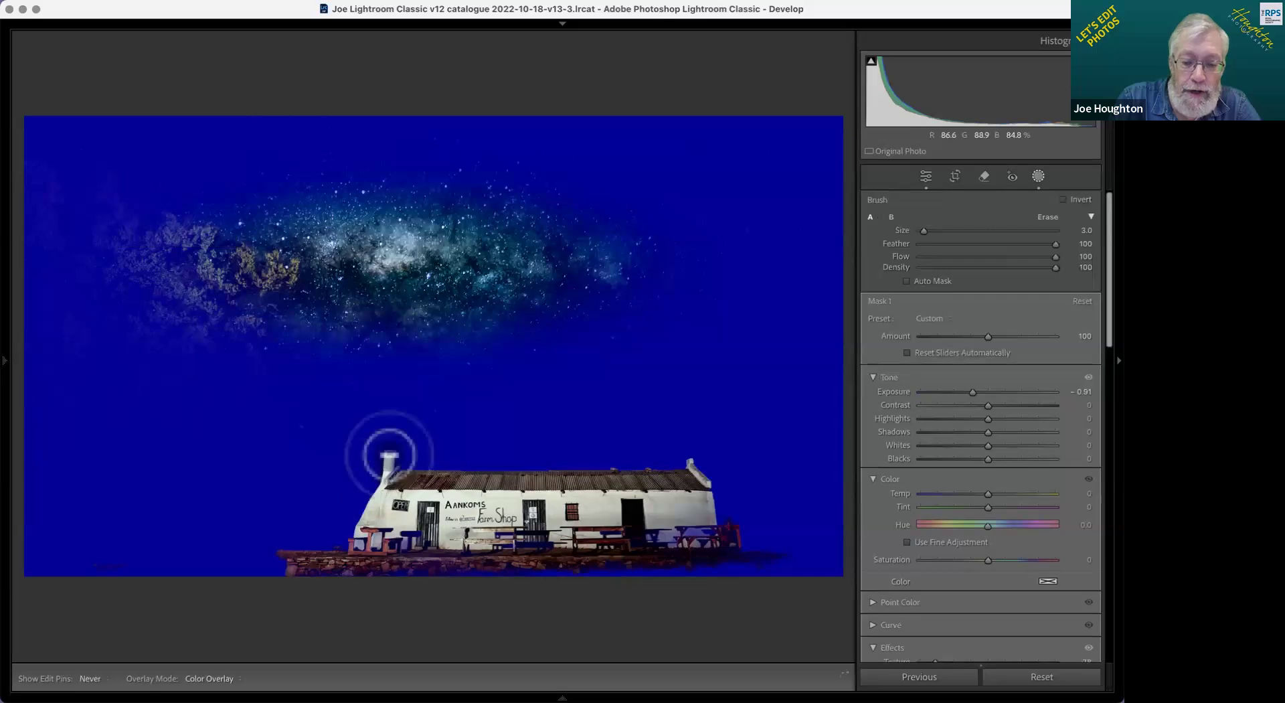
key("h")
key("h")
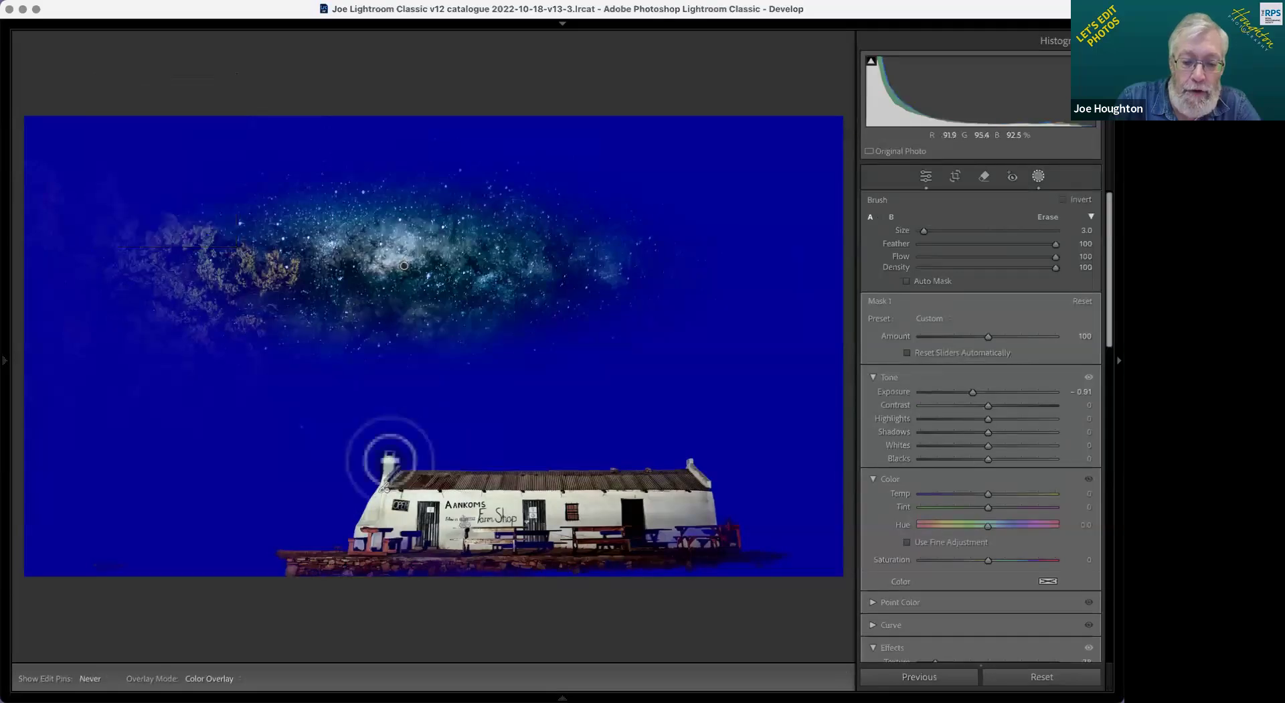
key("h")
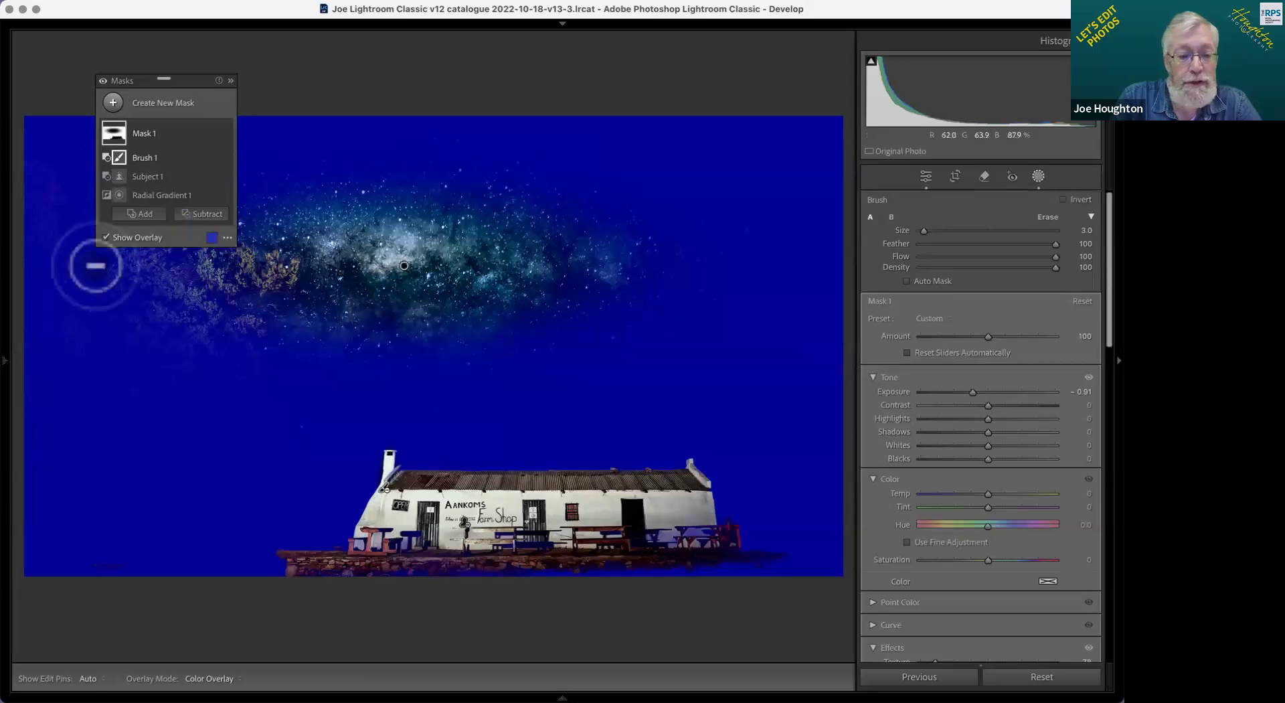
Step: Hide the mask overlay, try Mask 1's Exposure near zero at -0.09 and settle on -0.54
left_click(106, 238)
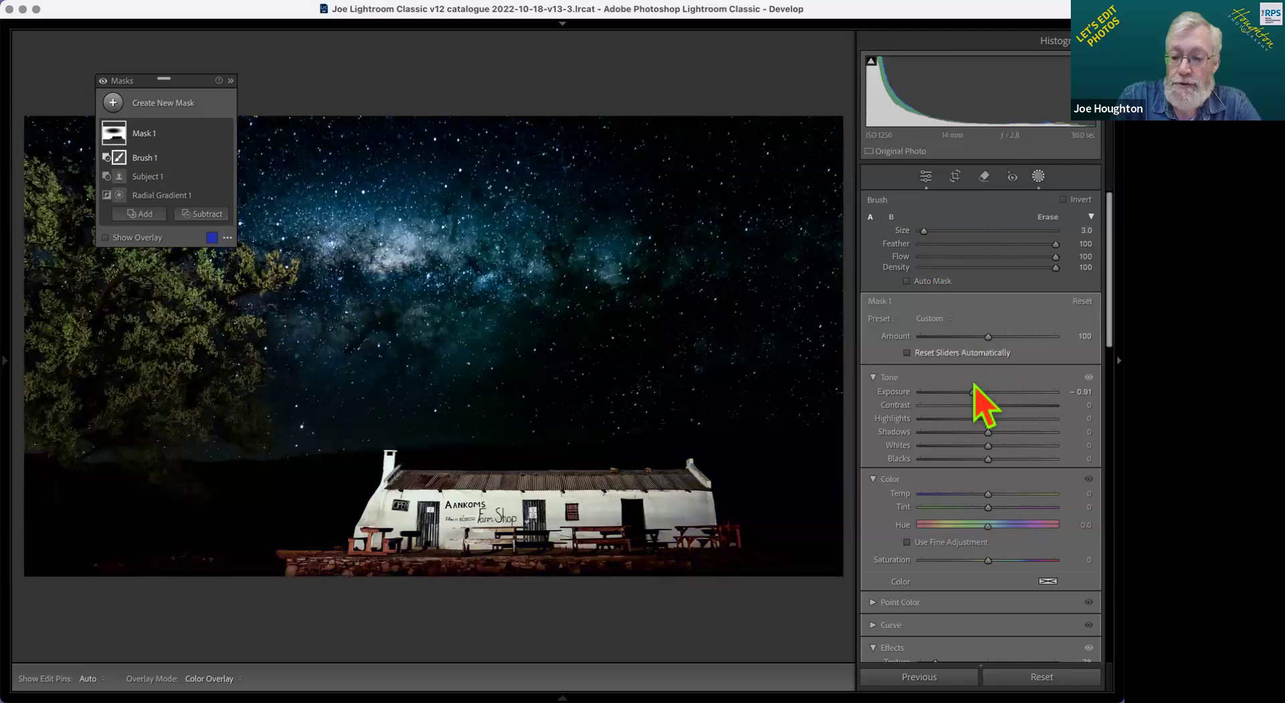
left_click_drag(972, 393, 986, 395)
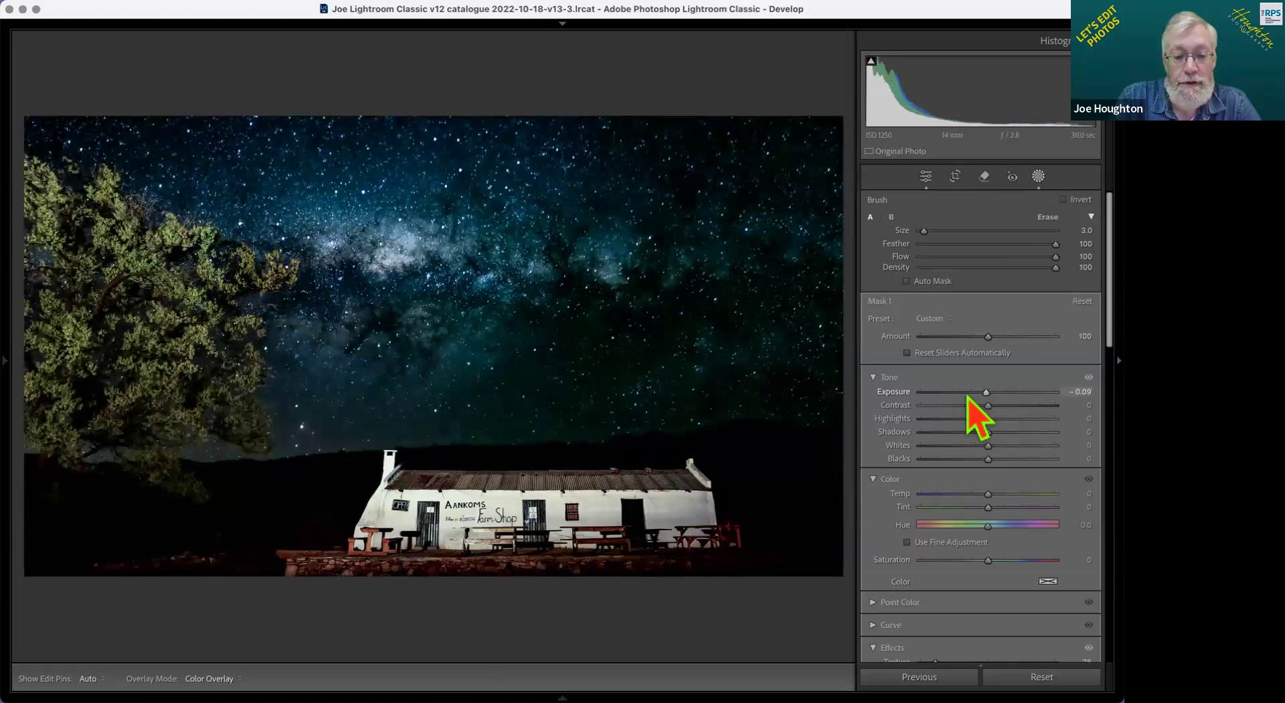
left_click(966, 393)
left_click_drag(976, 395, 979, 394)
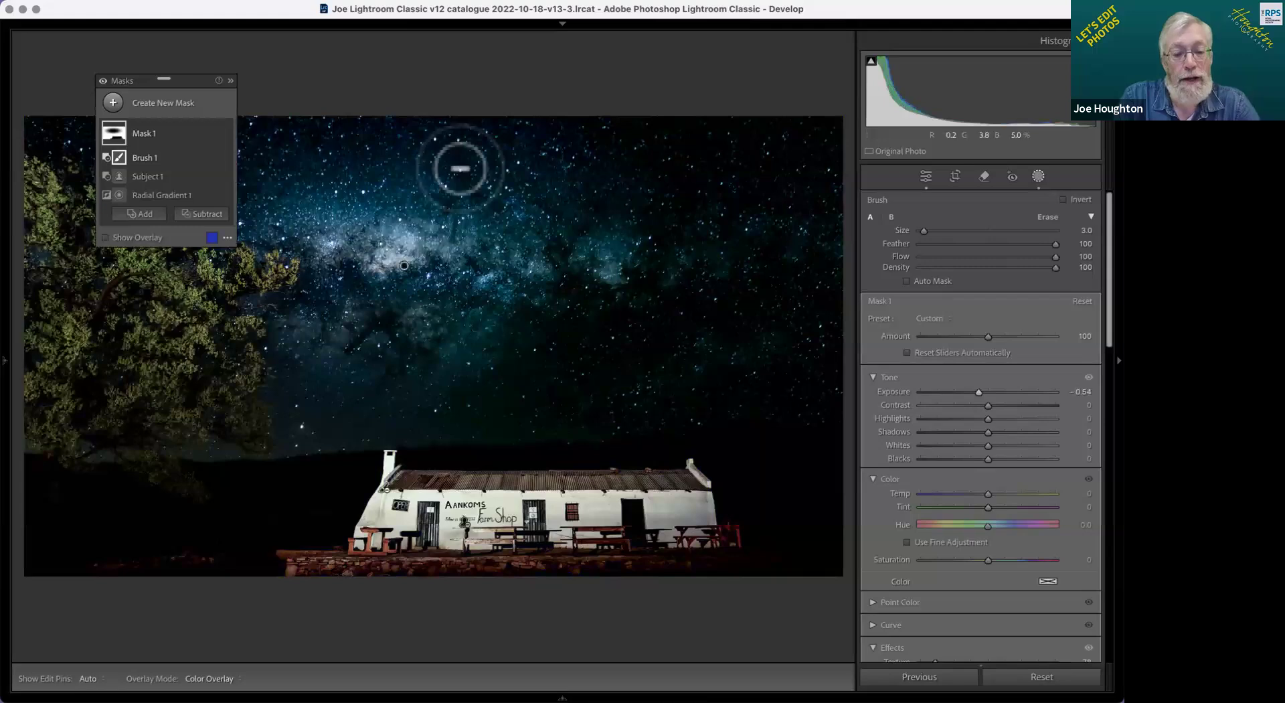
Step: Move the Masks panel off the Milky Way to the dark area beside the farm shop, and close masking
left_click_drag(183, 80, 543, 92)
mouse_move(764, 60)
left_mouse_down()
mouse_move(215, 372)
mouse_move(138, 395)
mouse_move(129, 373)
mouse_move(130, 392)
left_mouse_up()
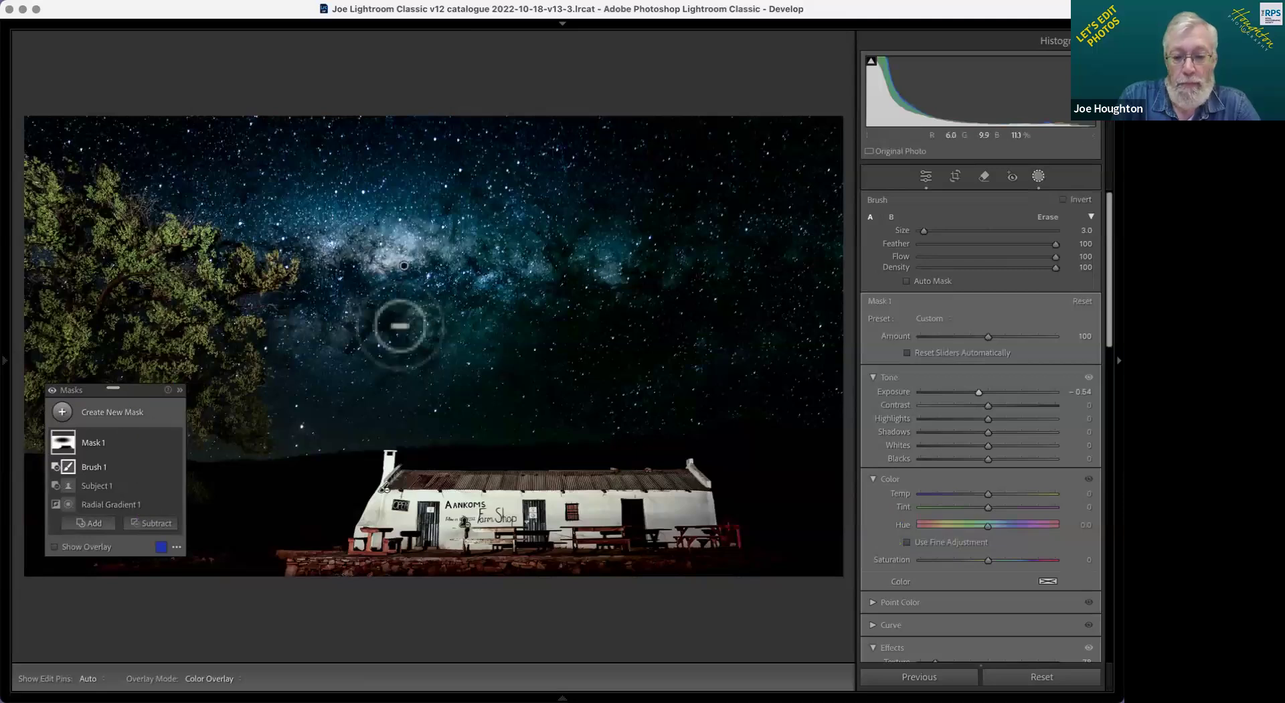
key("h")
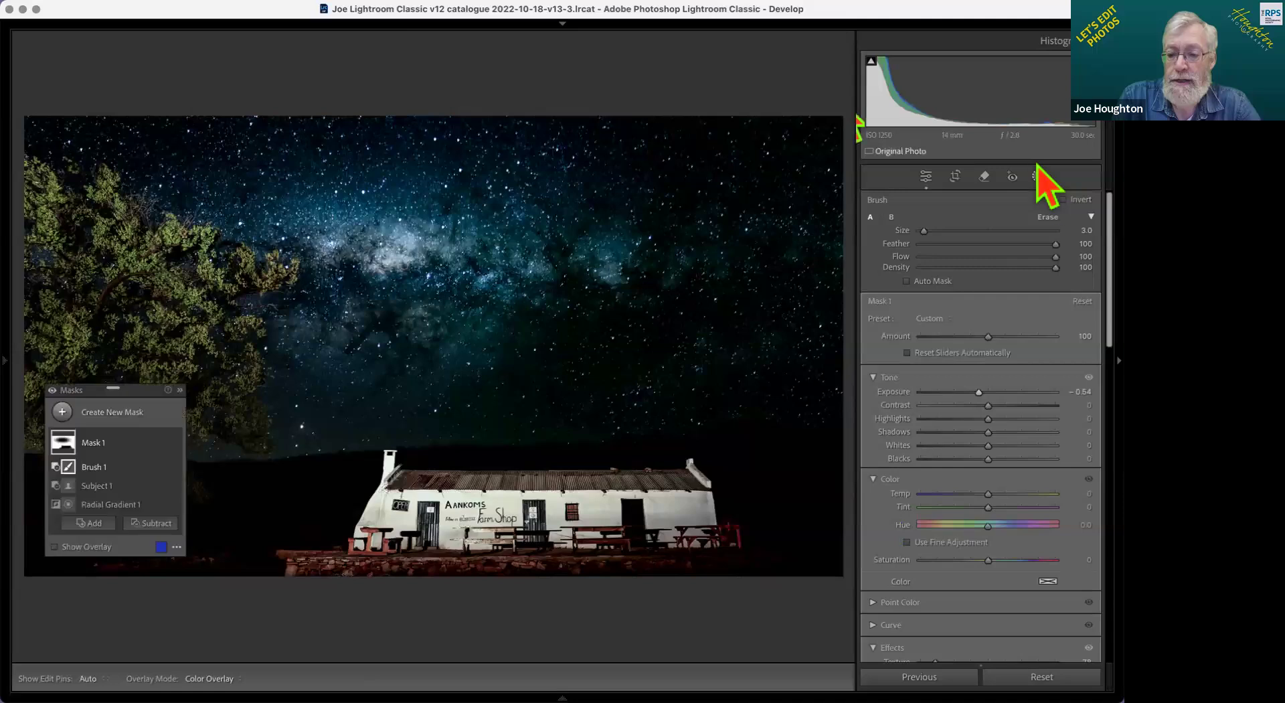
left_click(1038, 176)
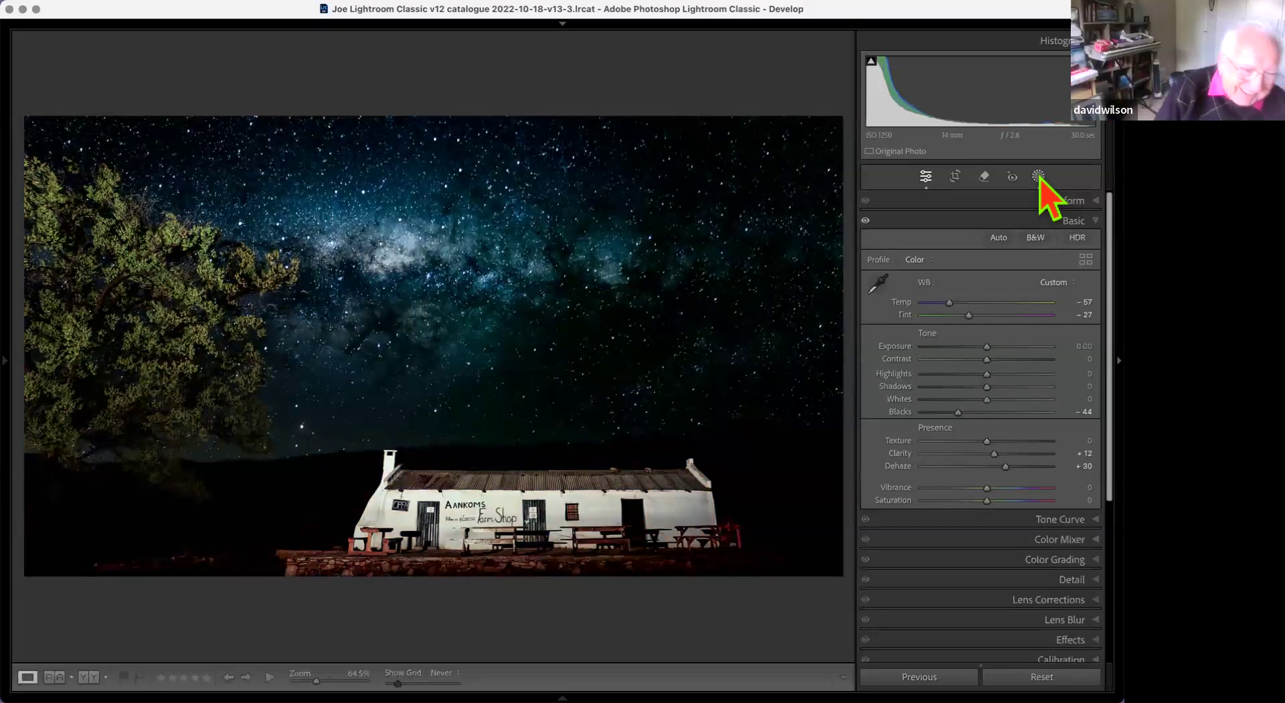
Step: View the nightscape full screen and compare it with its unedited version
key("f")
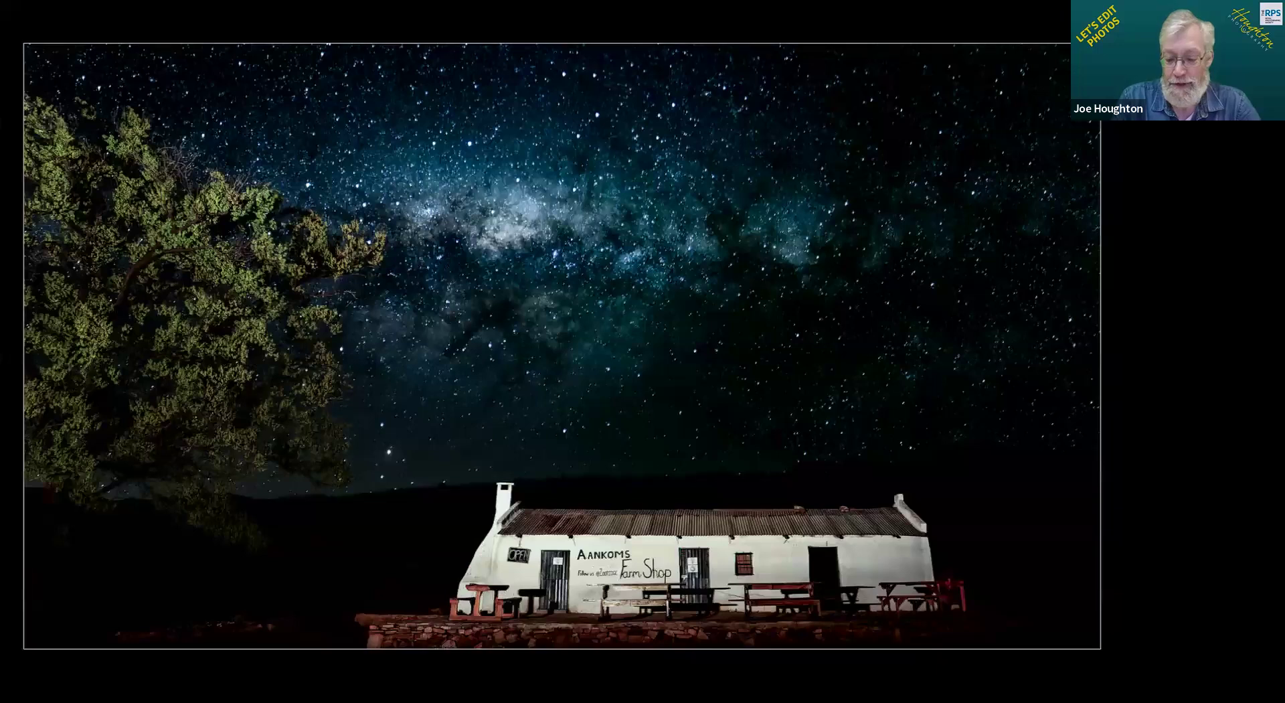
key("backslash")
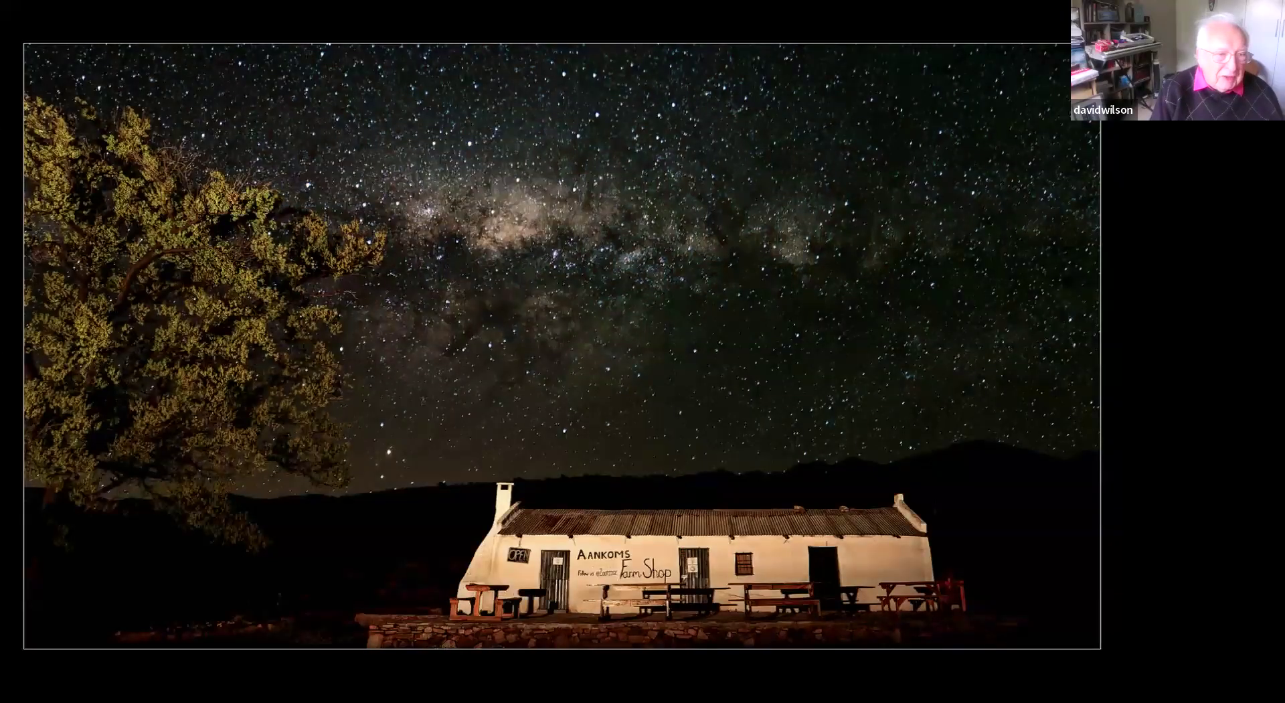
key("backslash")
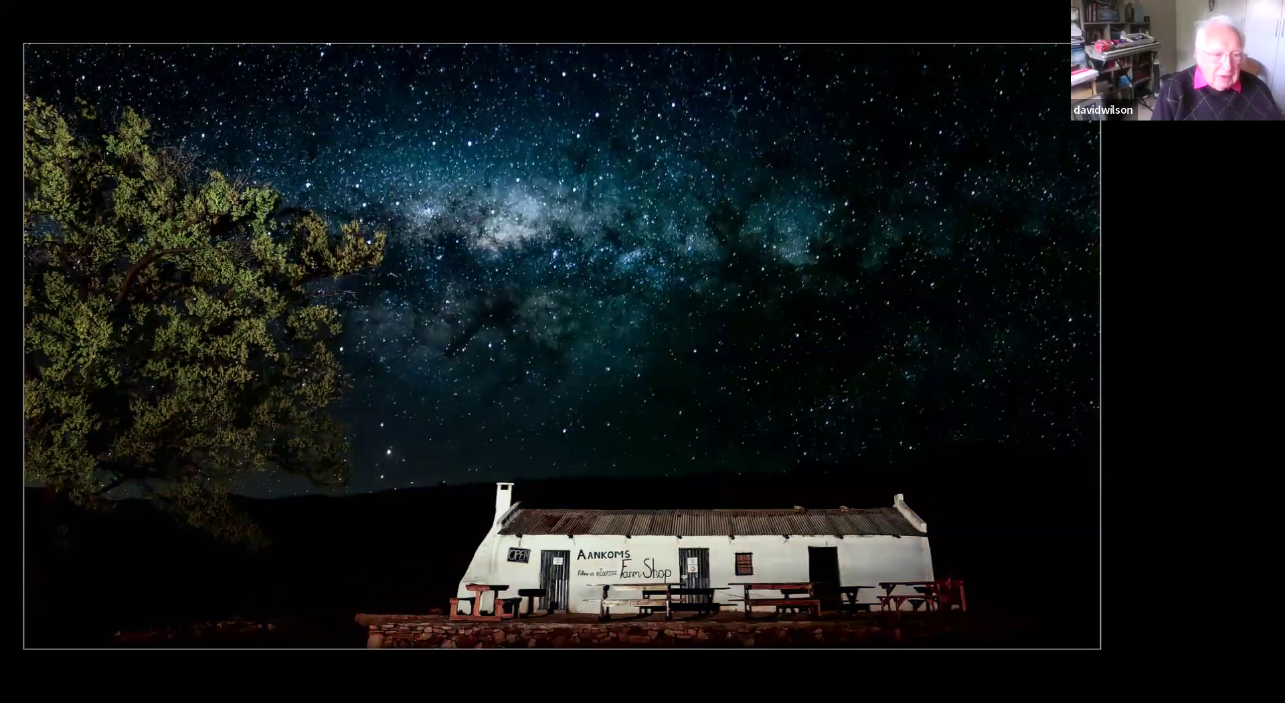
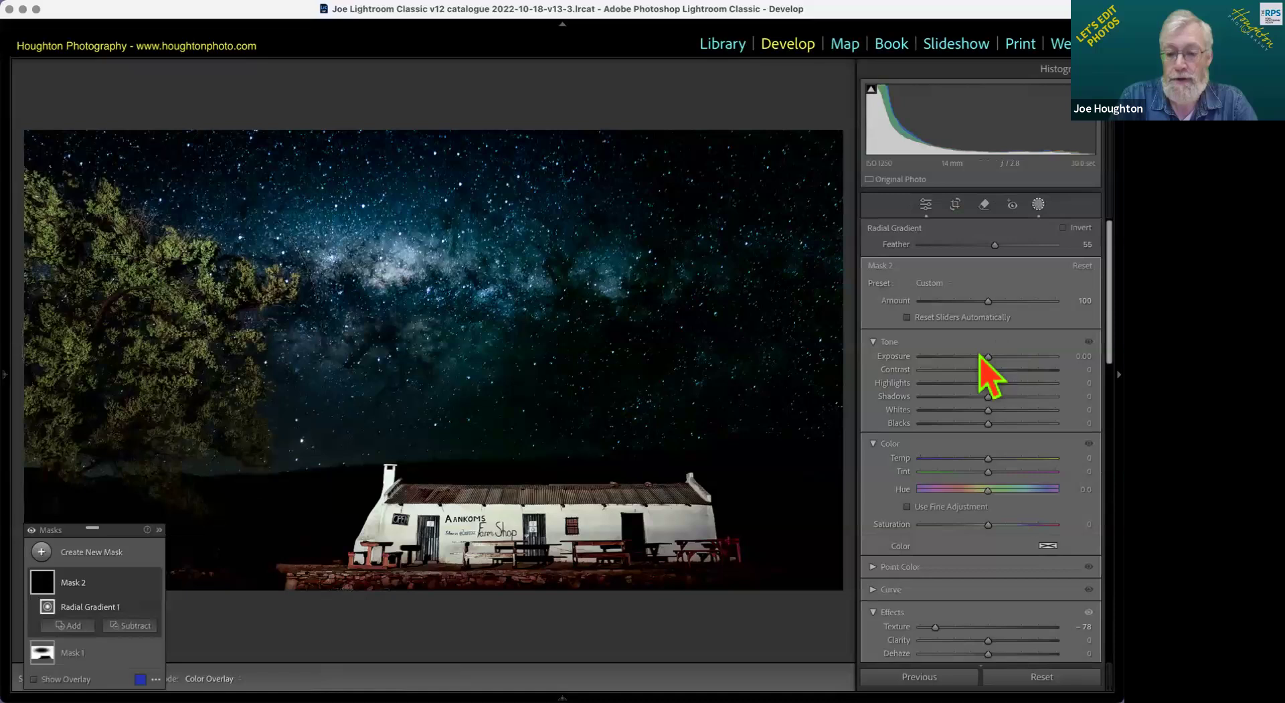
Step: Darken the tree's radial gradient mask to Exposure -0.94 and tighten its feather to about 13
left_click(968, 357)
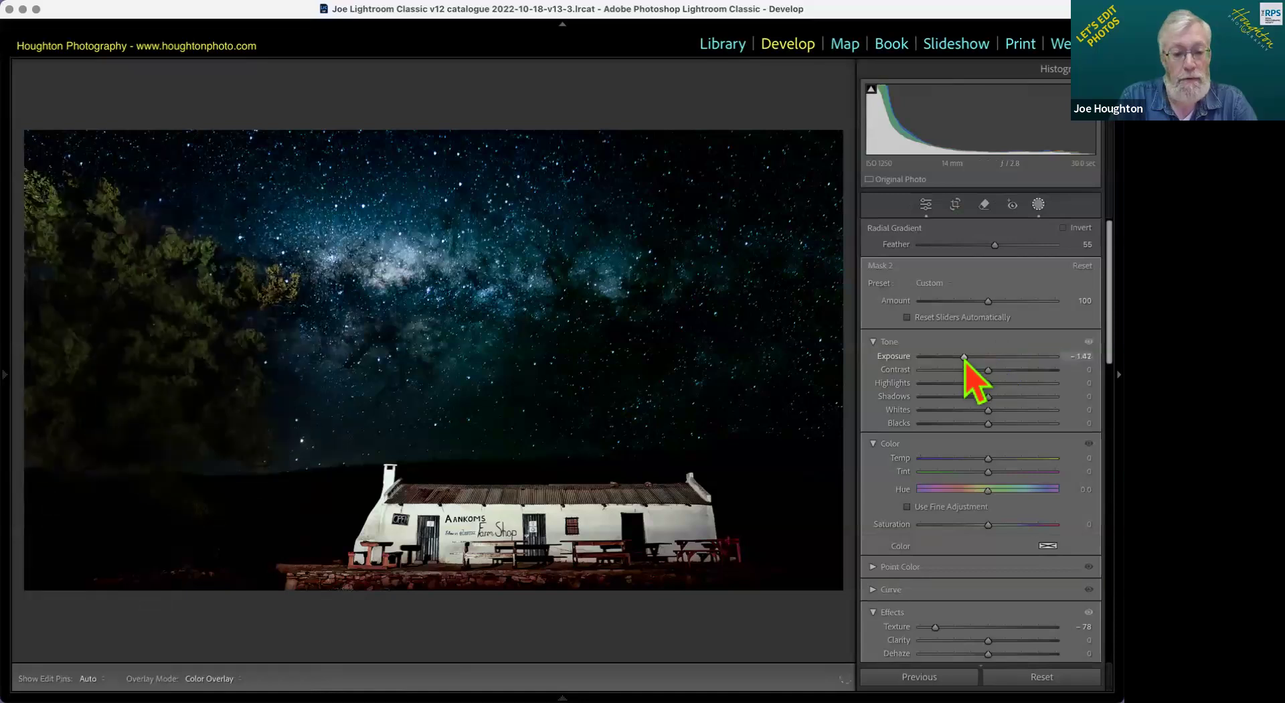
left_click_drag(971, 358, 973, 358)
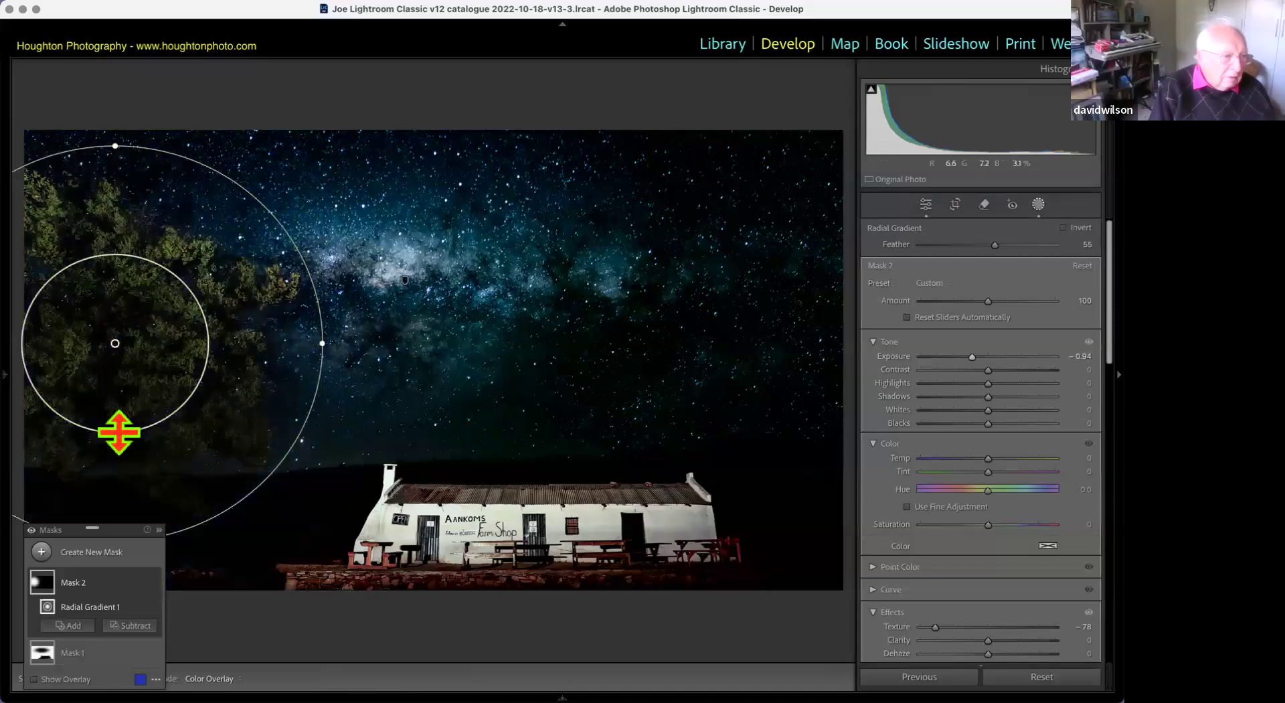
left_click_drag(120, 434, 103, 515)
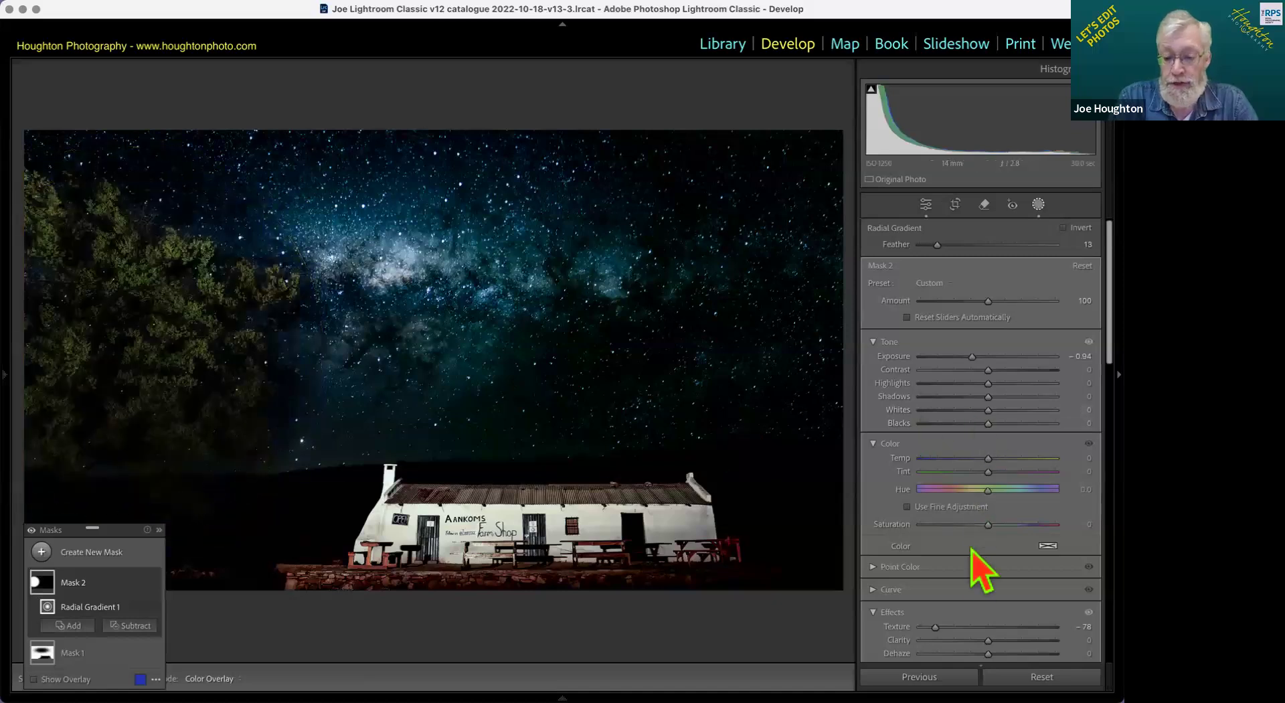
Step: Mute the tree mask's colours to Saturation -49 and set its Exposure to -0.72
scroll(976, 585, "down", 2)
scroll(976, 585, "down", 2)
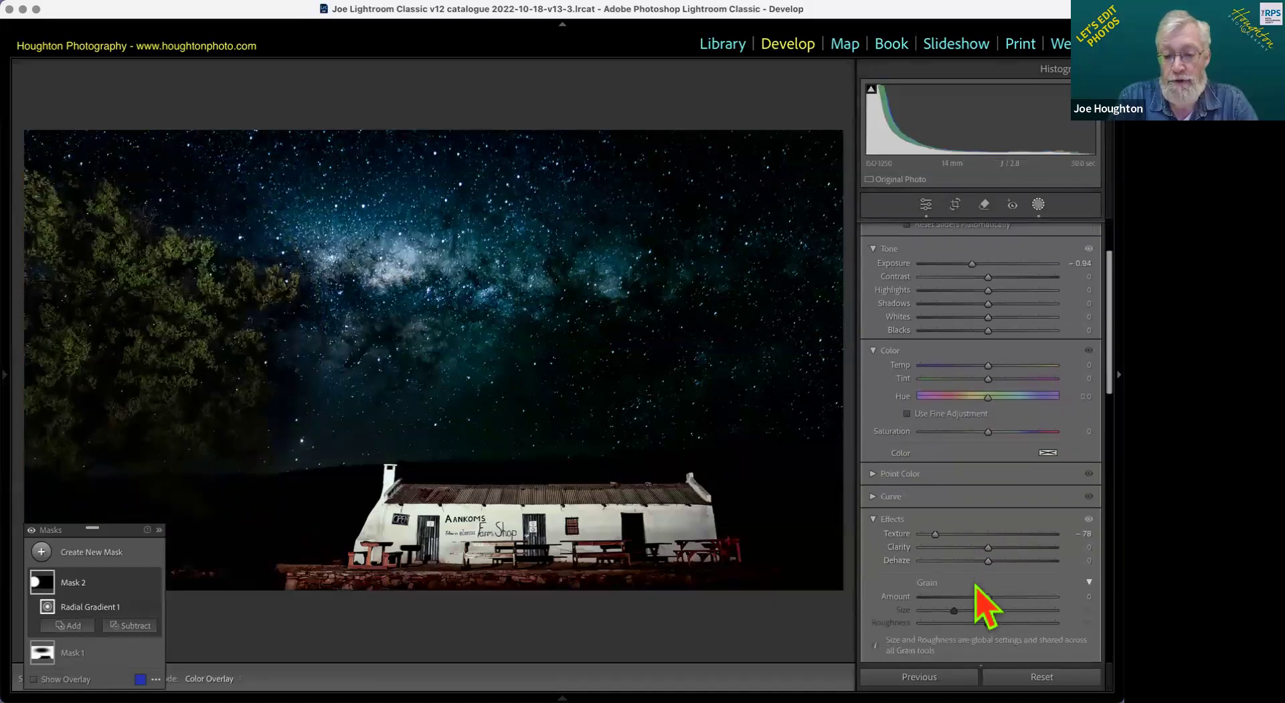
left_click_drag(988, 434, 947, 441)
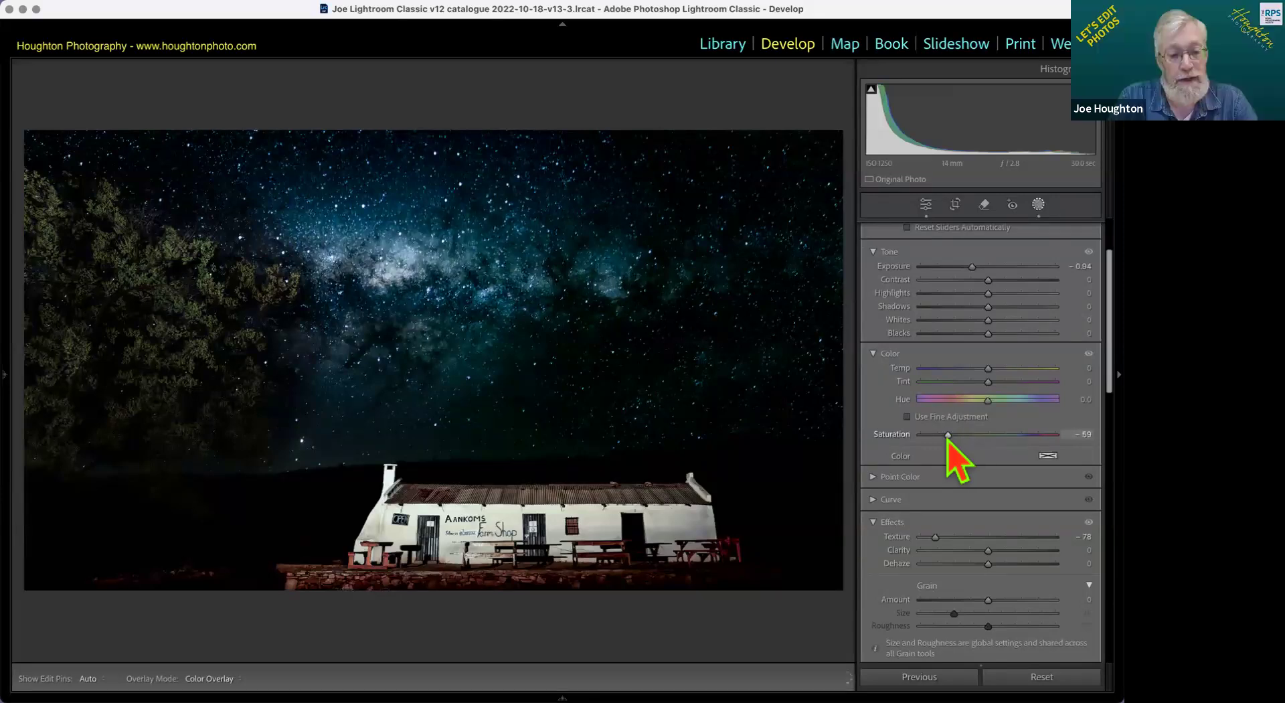
left_click(976, 266)
left_click_drag(976, 267, 976, 267)
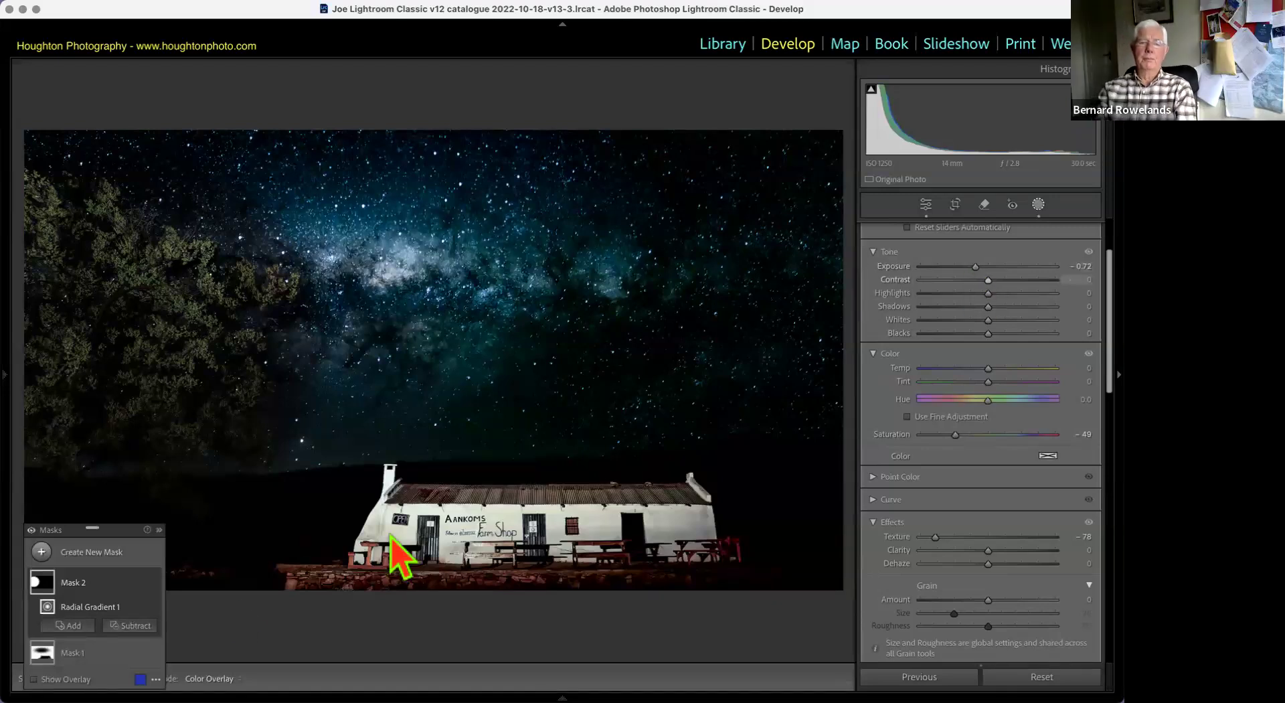
Step: Create a Select Subject mask for the farm shop and darken it to Exposure -1.40
left_click_drag(63, 530, 73, 490)
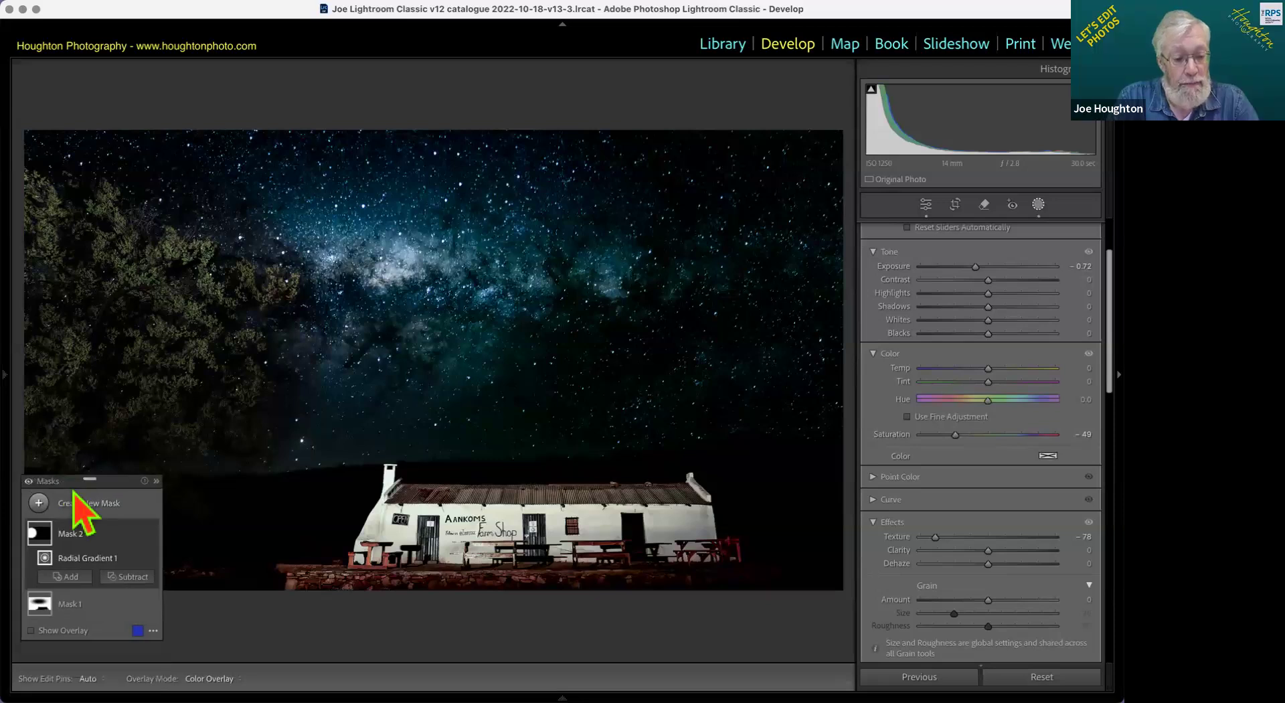
left_click(77, 505)
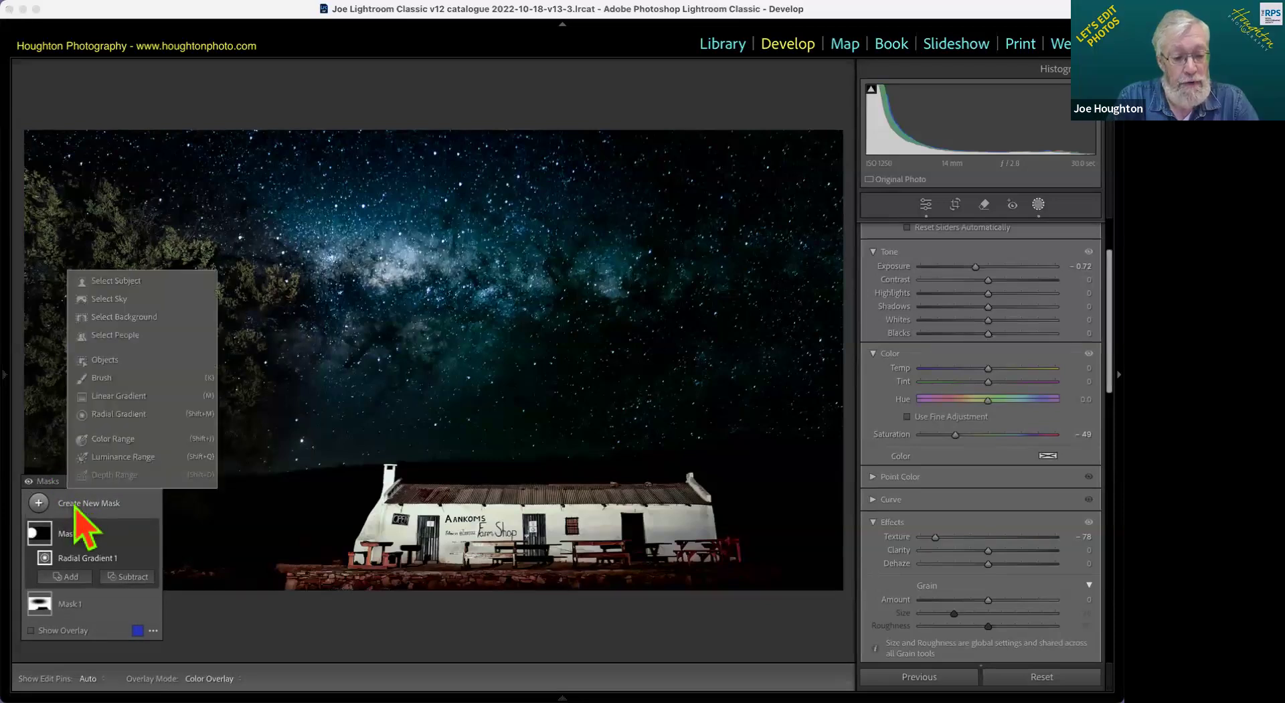
left_click(115, 281)
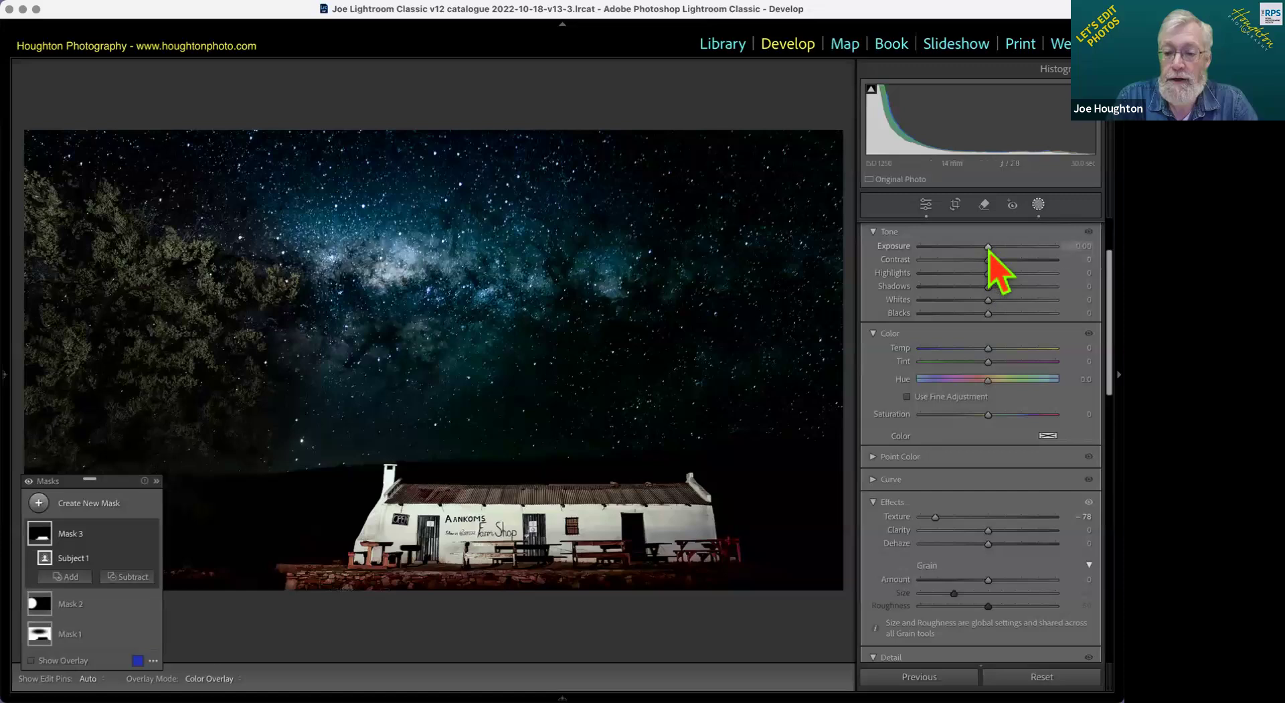
left_click_drag(989, 248, 964, 247)
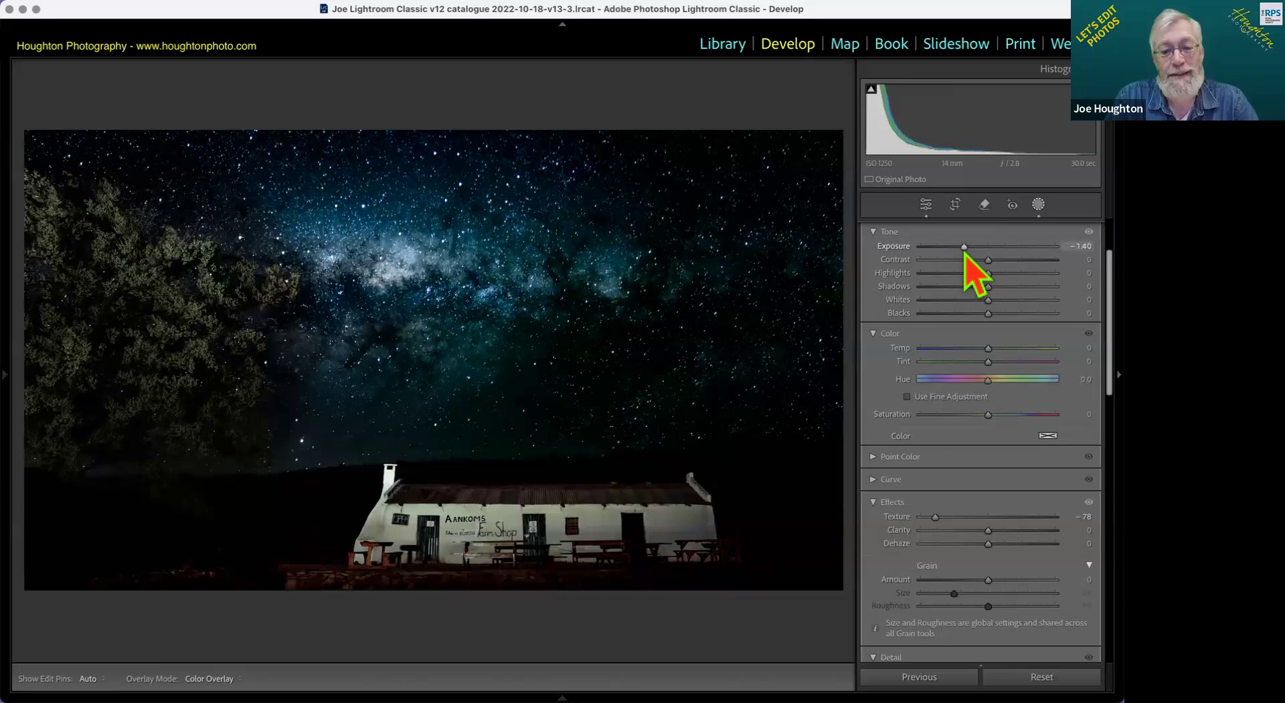
Step: Set the edit pins to never show on the photo
mouse_move(485, 316)
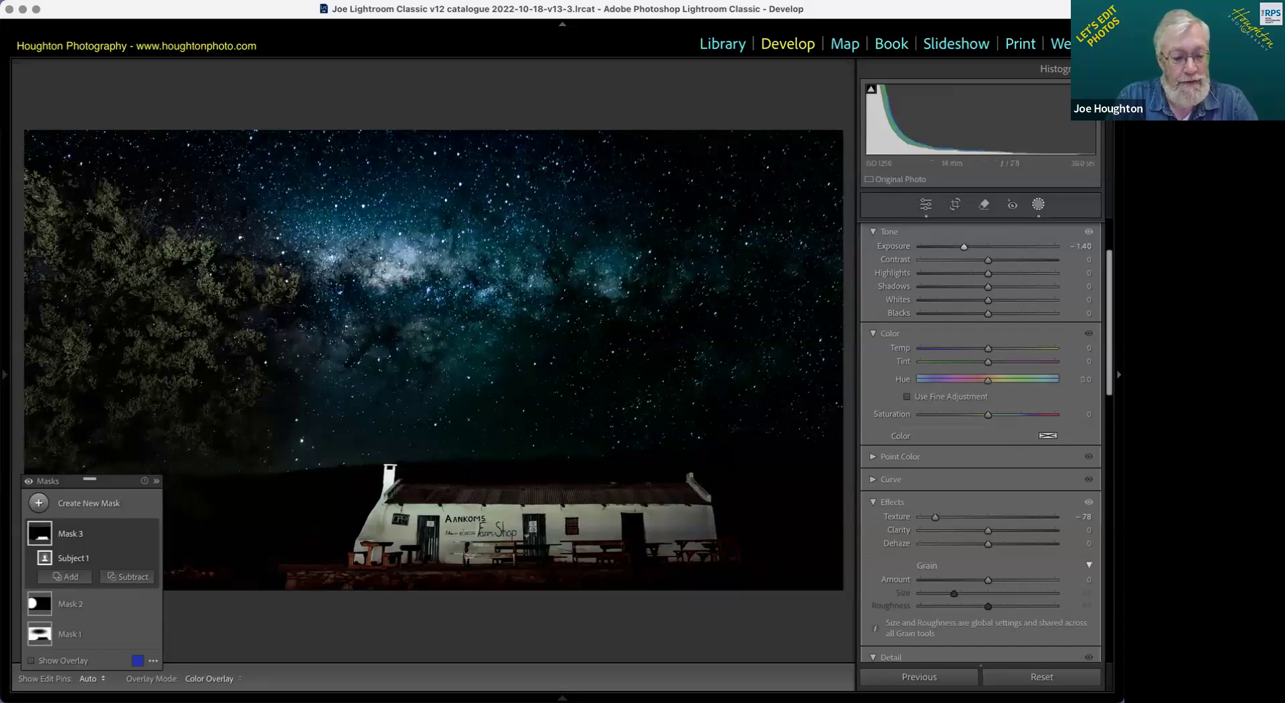
left_click(90, 678)
left_click(97, 659)
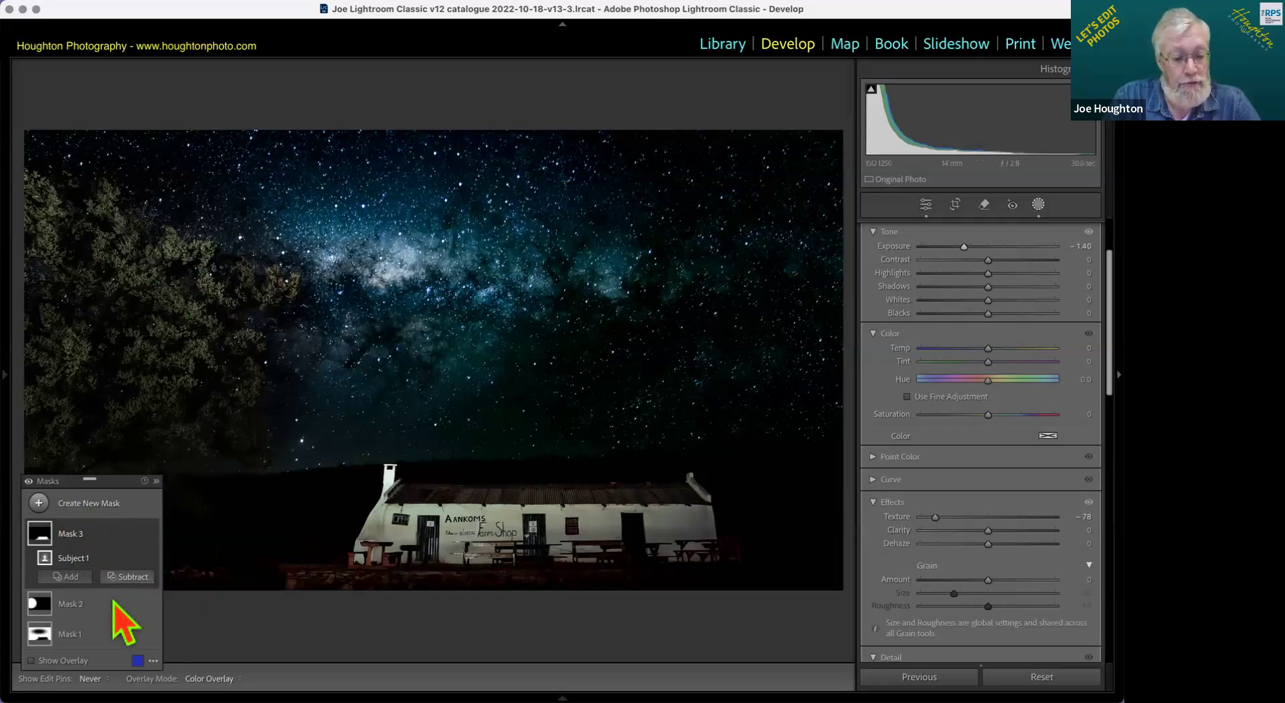
Step: Hide the tree's radial gradient mask, Mask 2
left_click(151, 603)
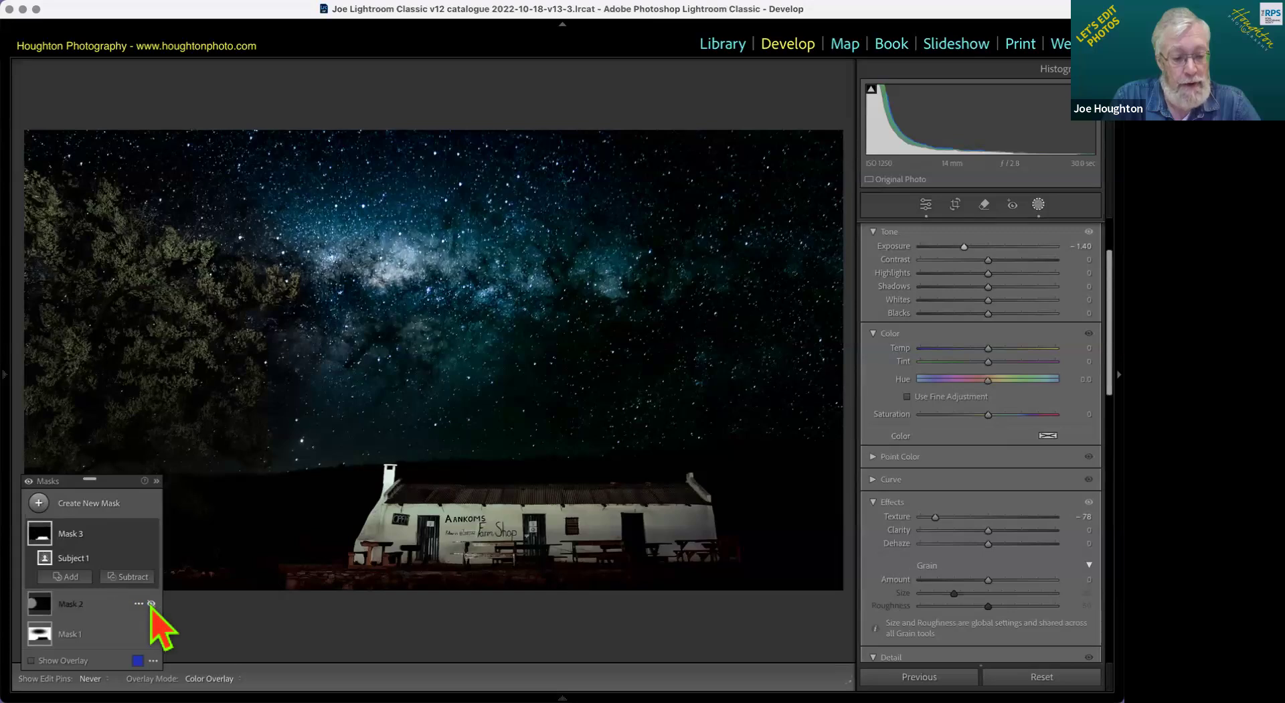
left_click(97, 506)
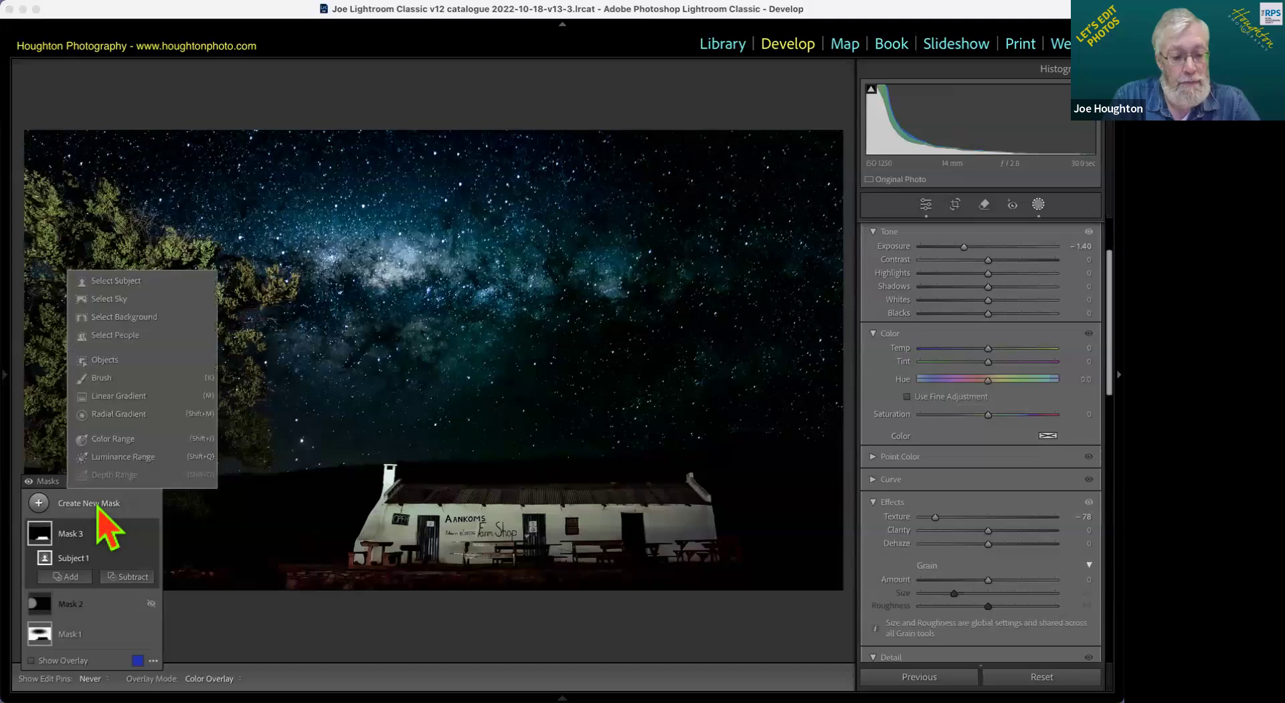
left_click(114, 439)
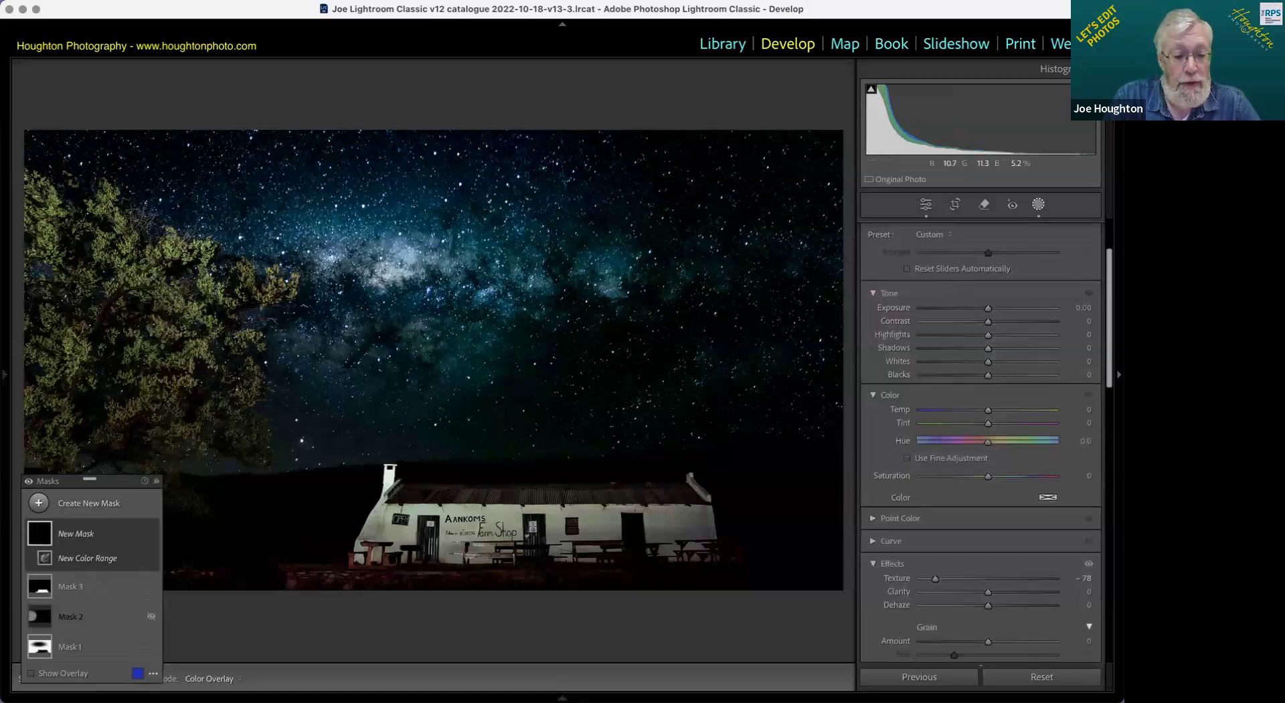
left_click_drag(187, 347, 206, 352)
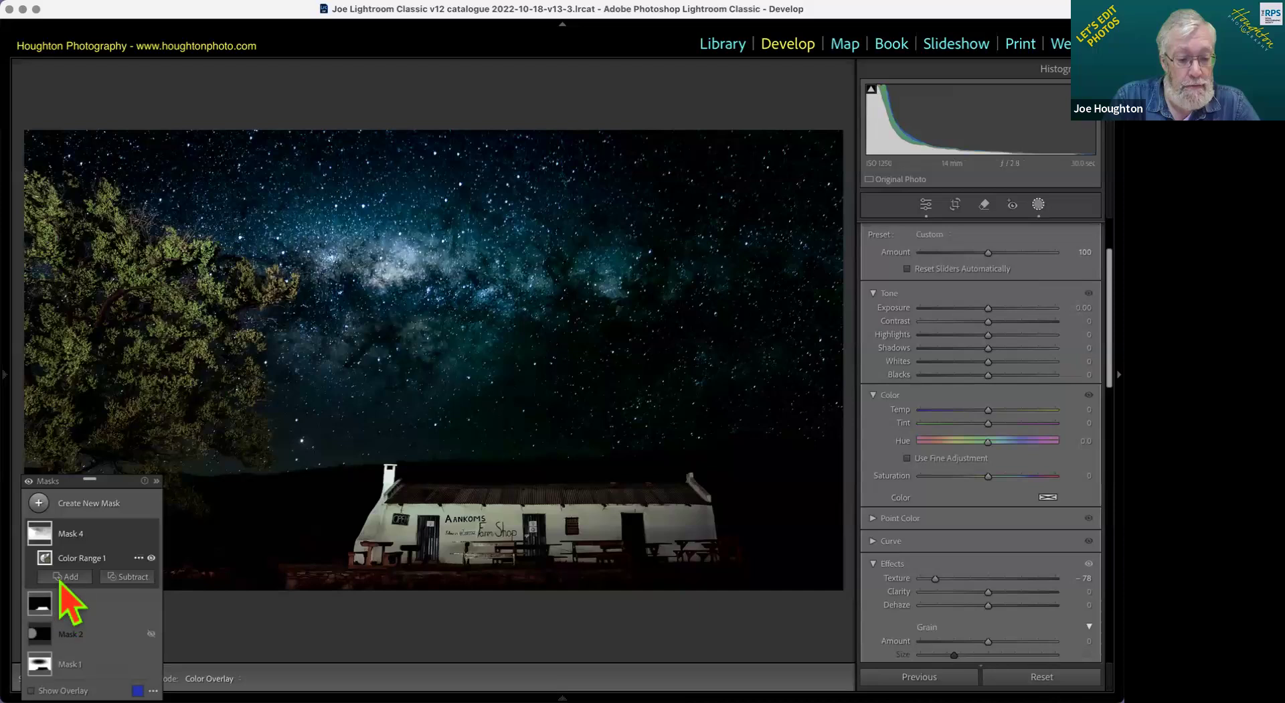
left_click_drag(70, 481, 533, 186)
left_click(494, 396)
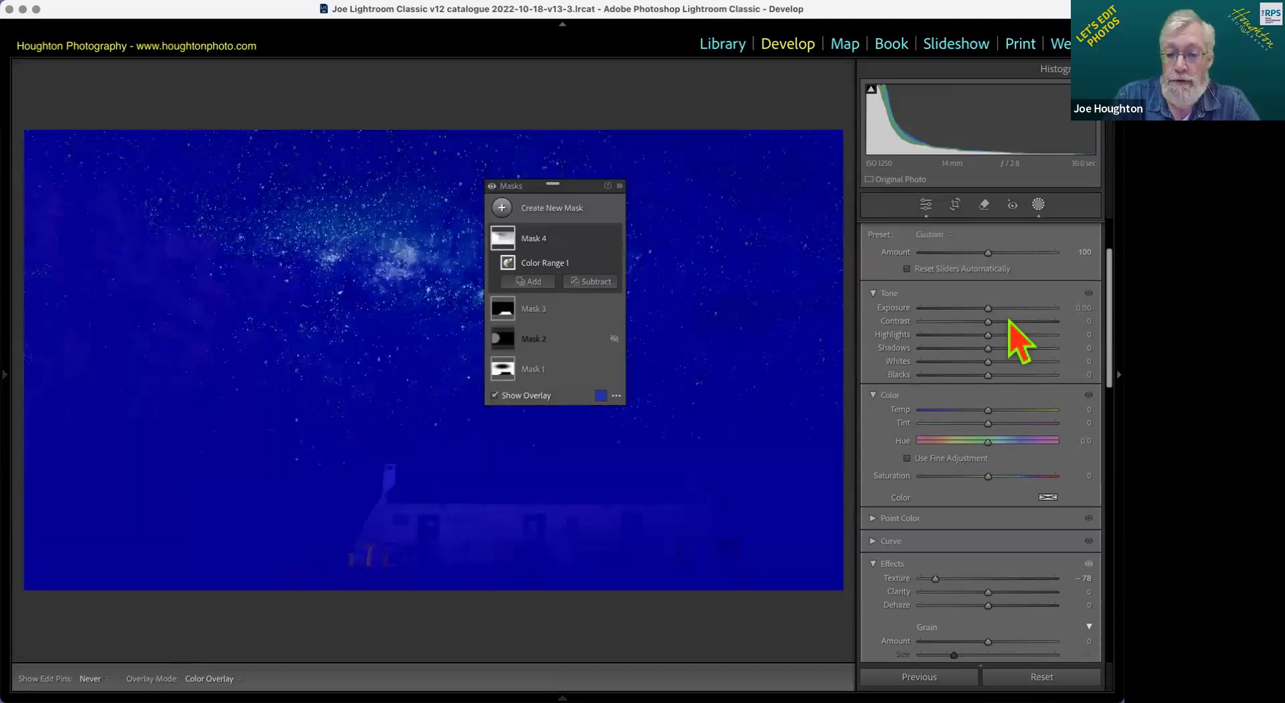
scroll(1013, 296, "up", 3)
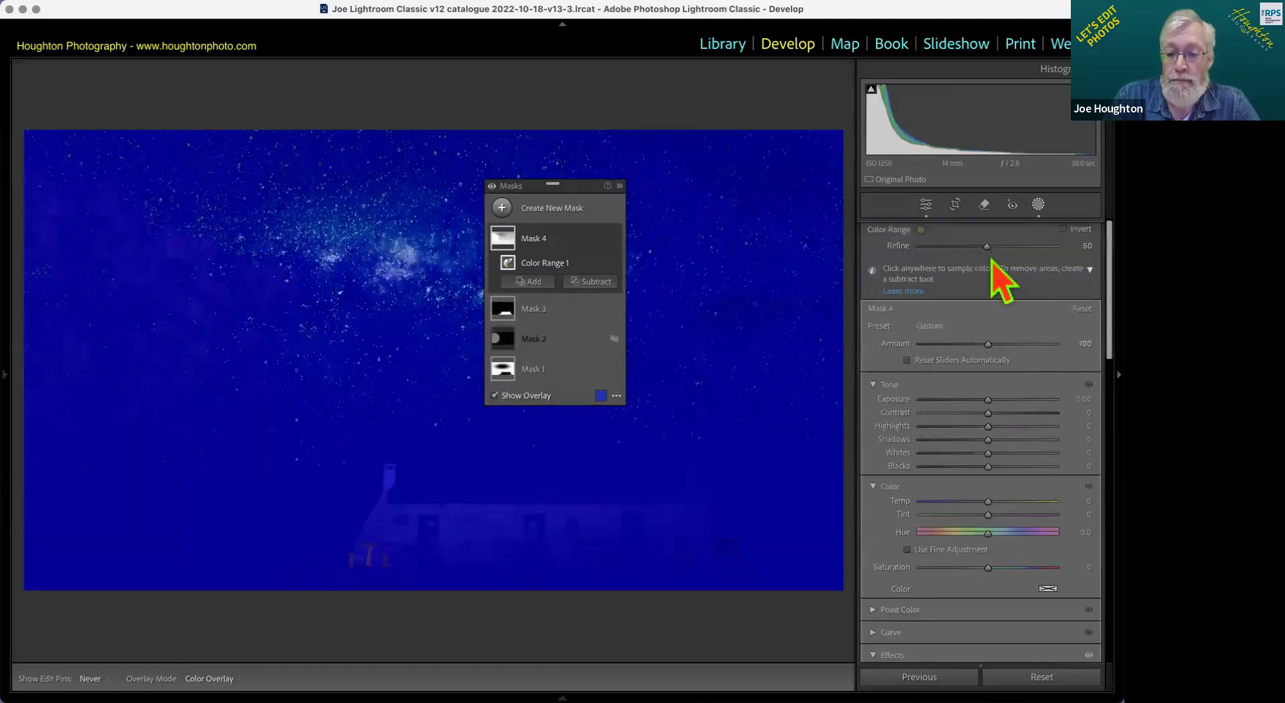
left_click_drag(981, 247, 924, 247)
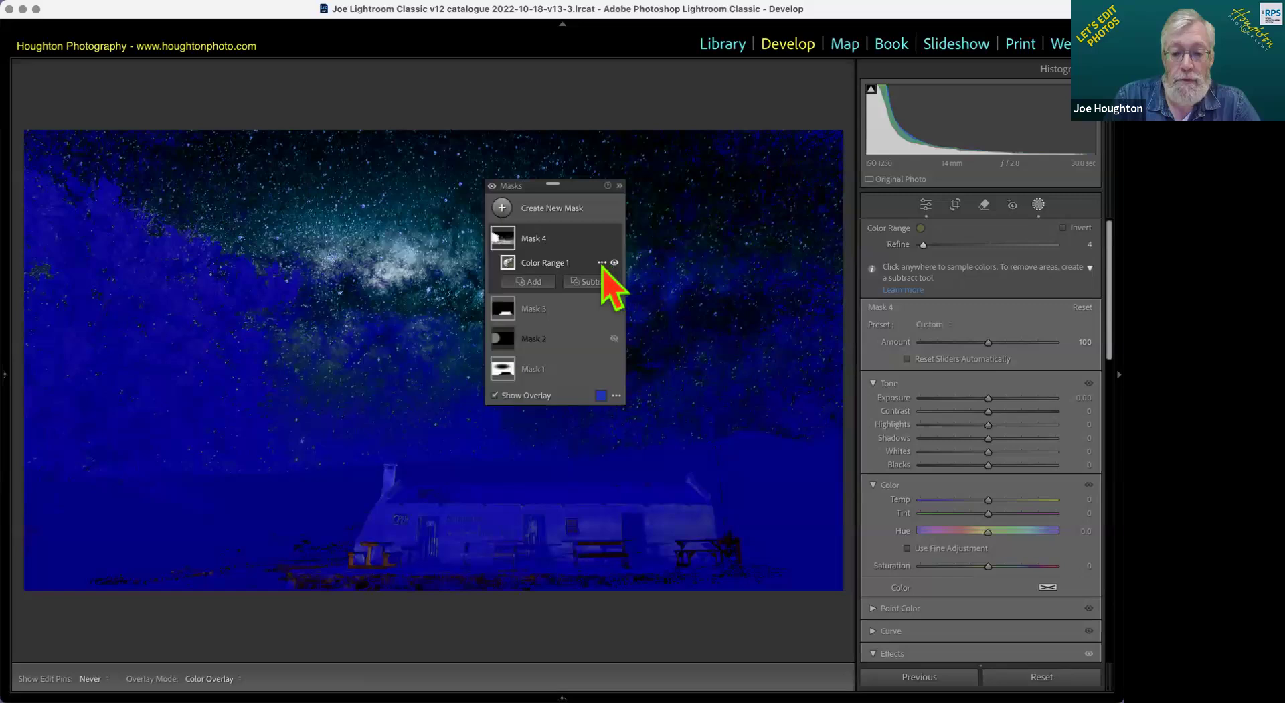
left_click(601, 263)
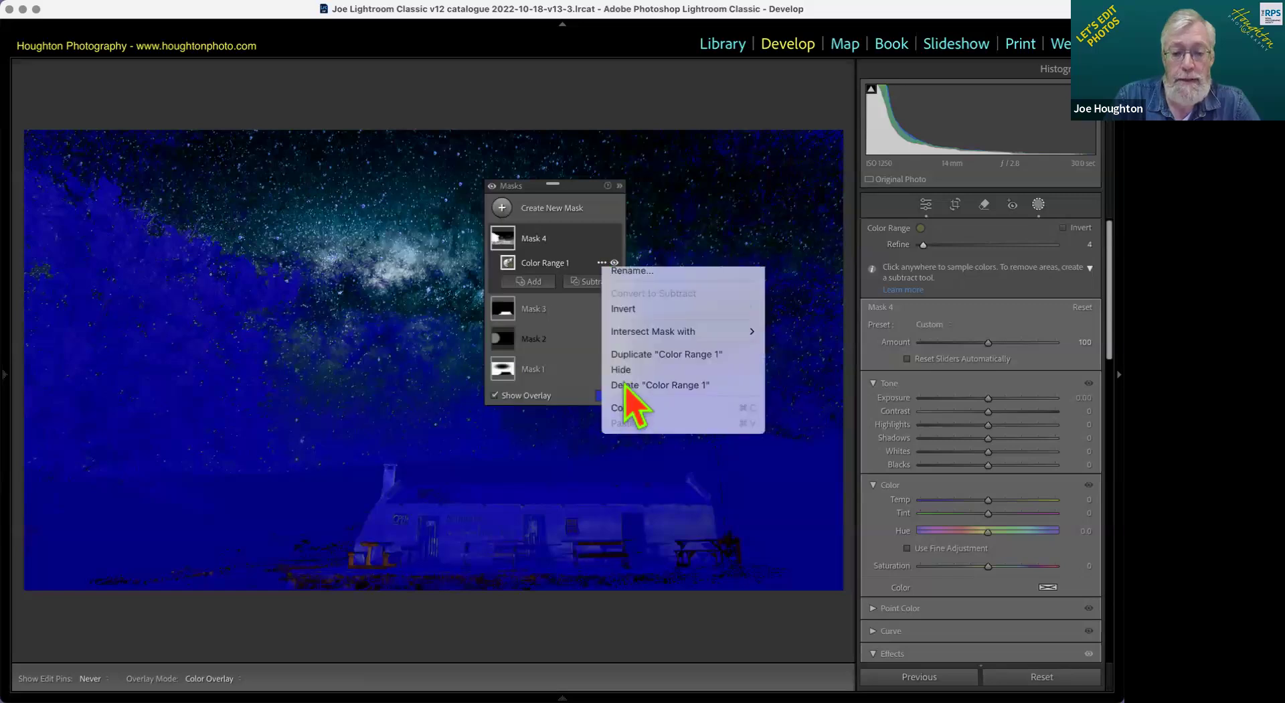
left_click(624, 385)
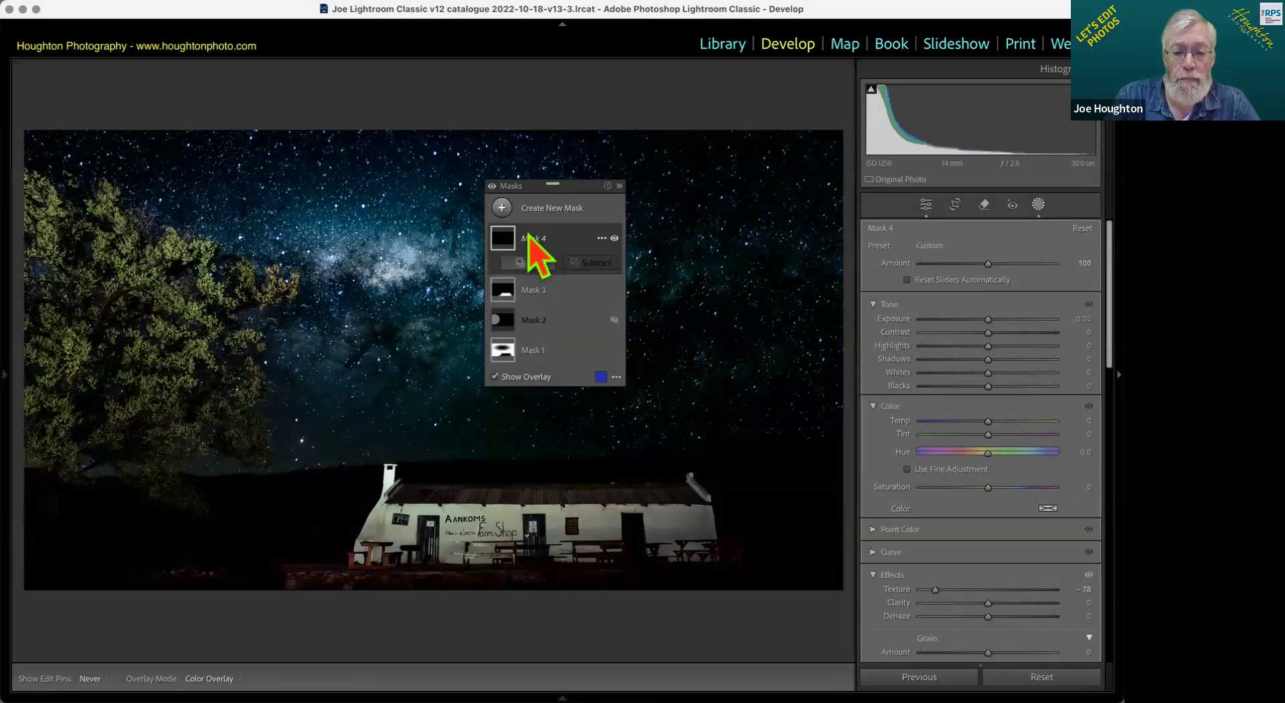
Step: Create a Color Range mask sampled from the tree's yellow-green leaves up close and show its overlay
left_click(529, 212)
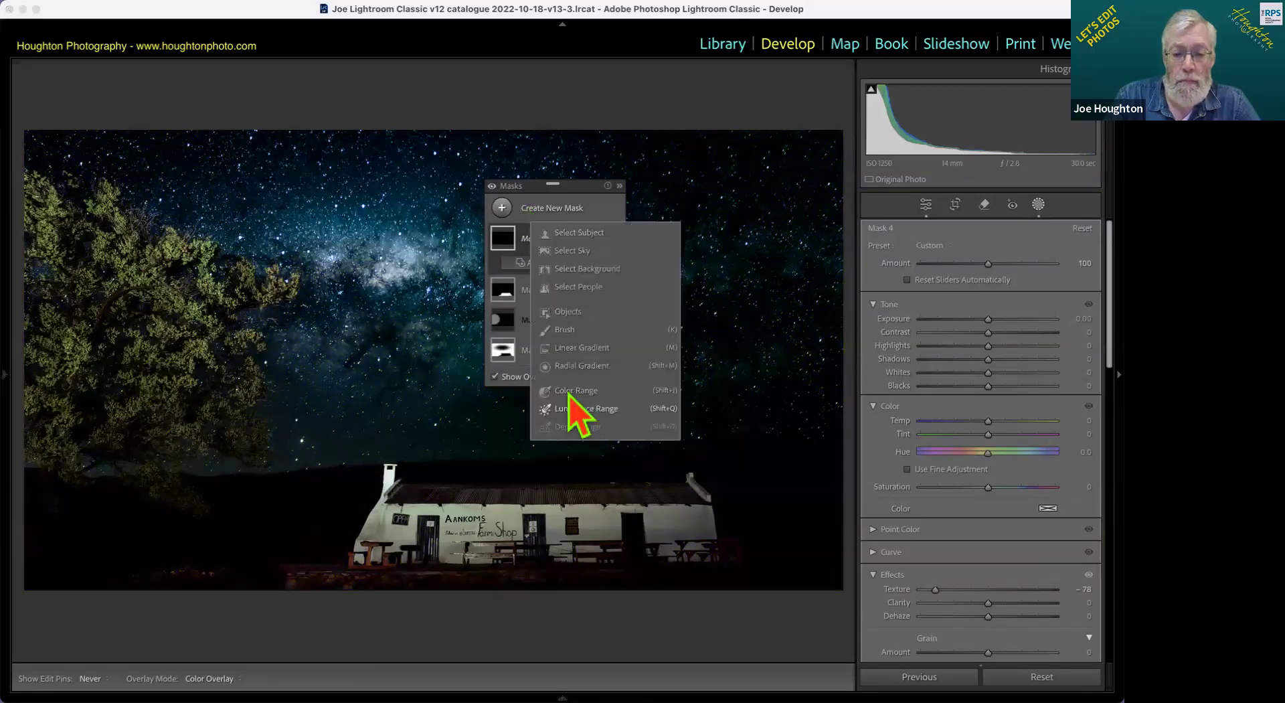
left_click(570, 391)
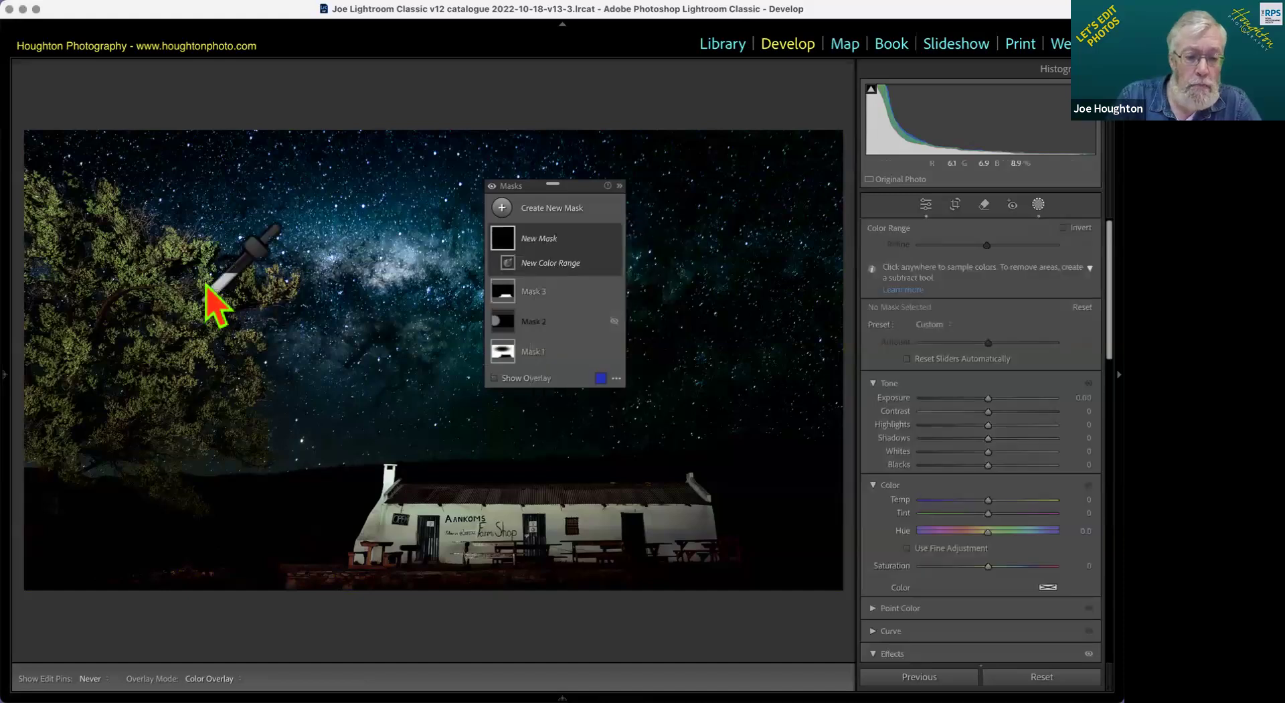
key("super+equal")
key("super+equal")
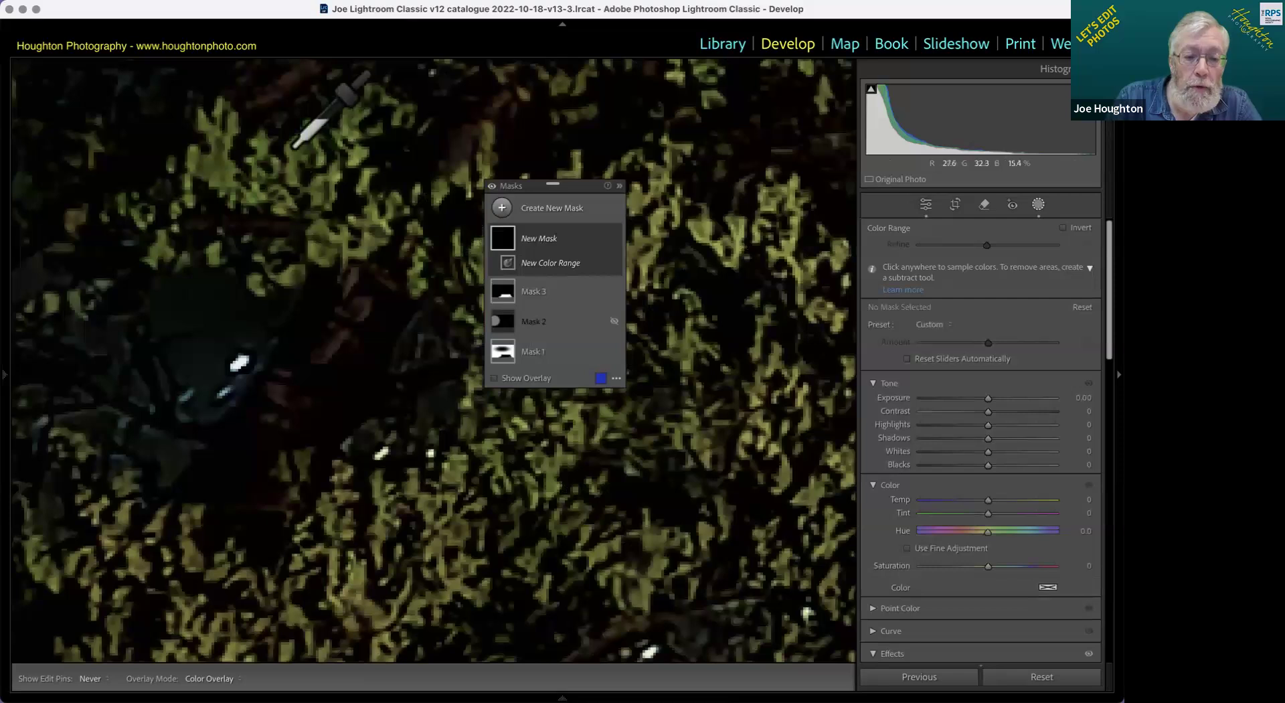
left_click_drag(289, 148, 306, 153)
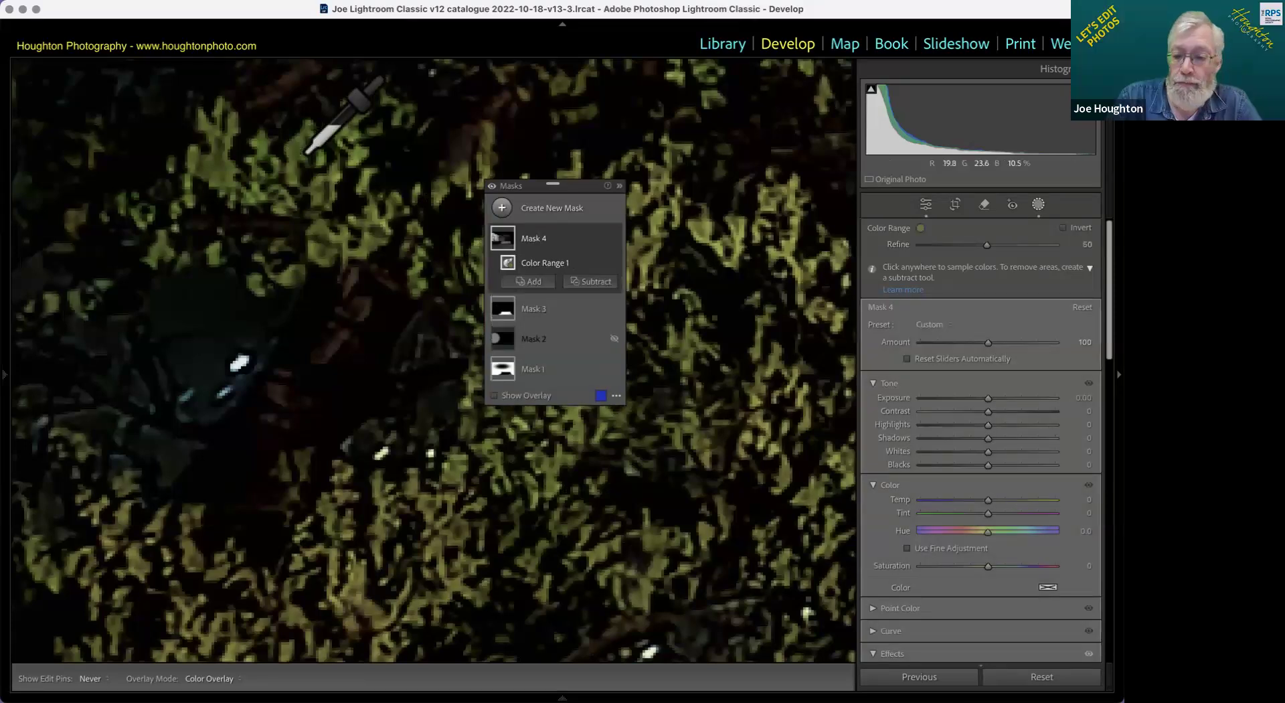
left_click(494, 395)
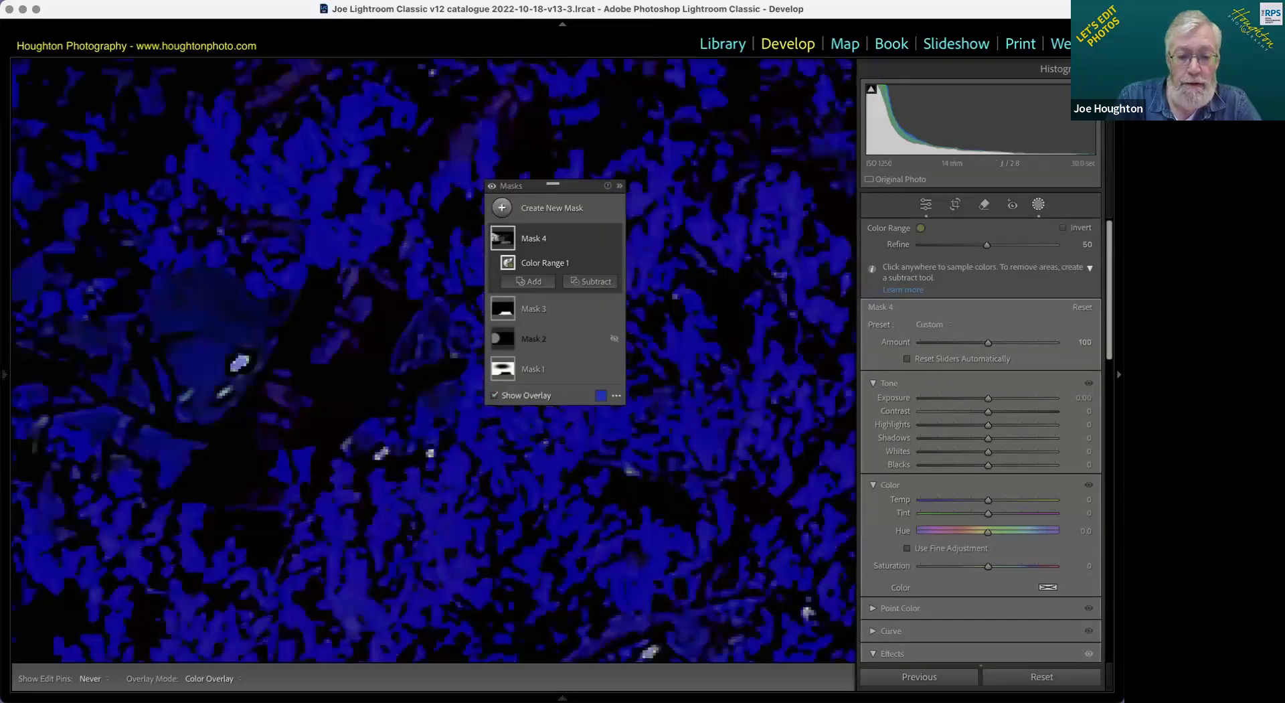
left_click(336, 399)
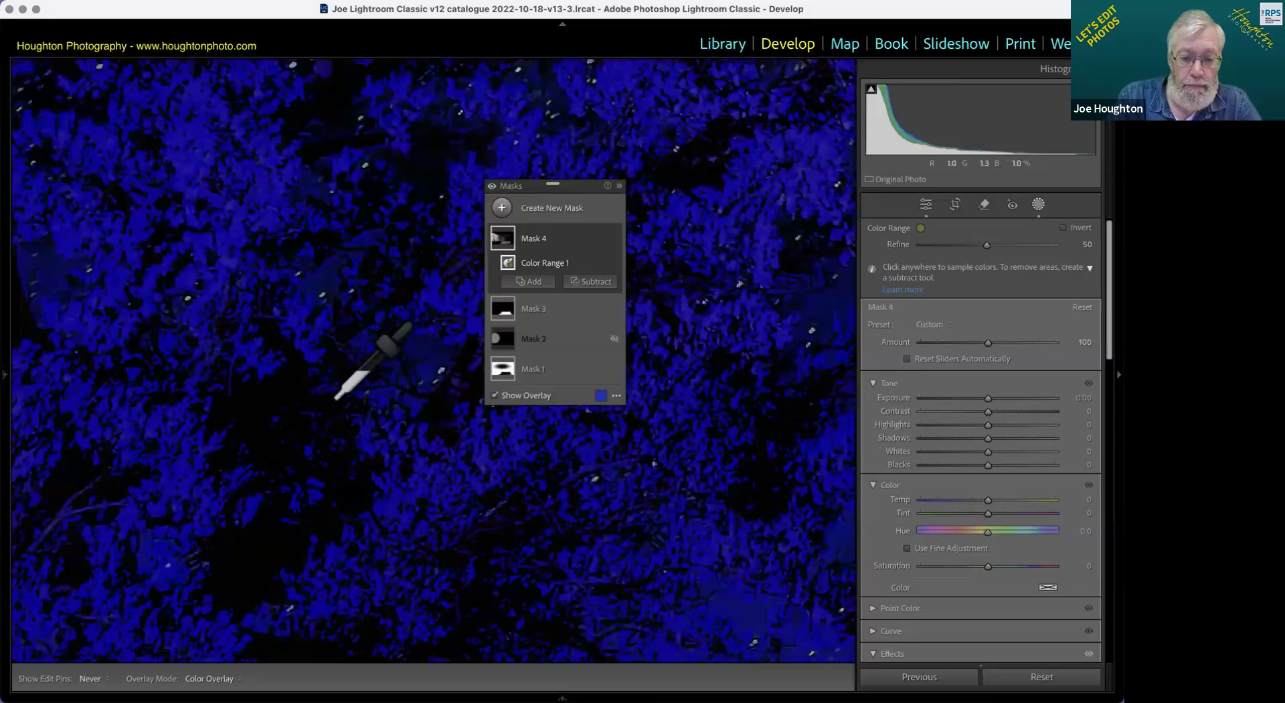
key("super+z")
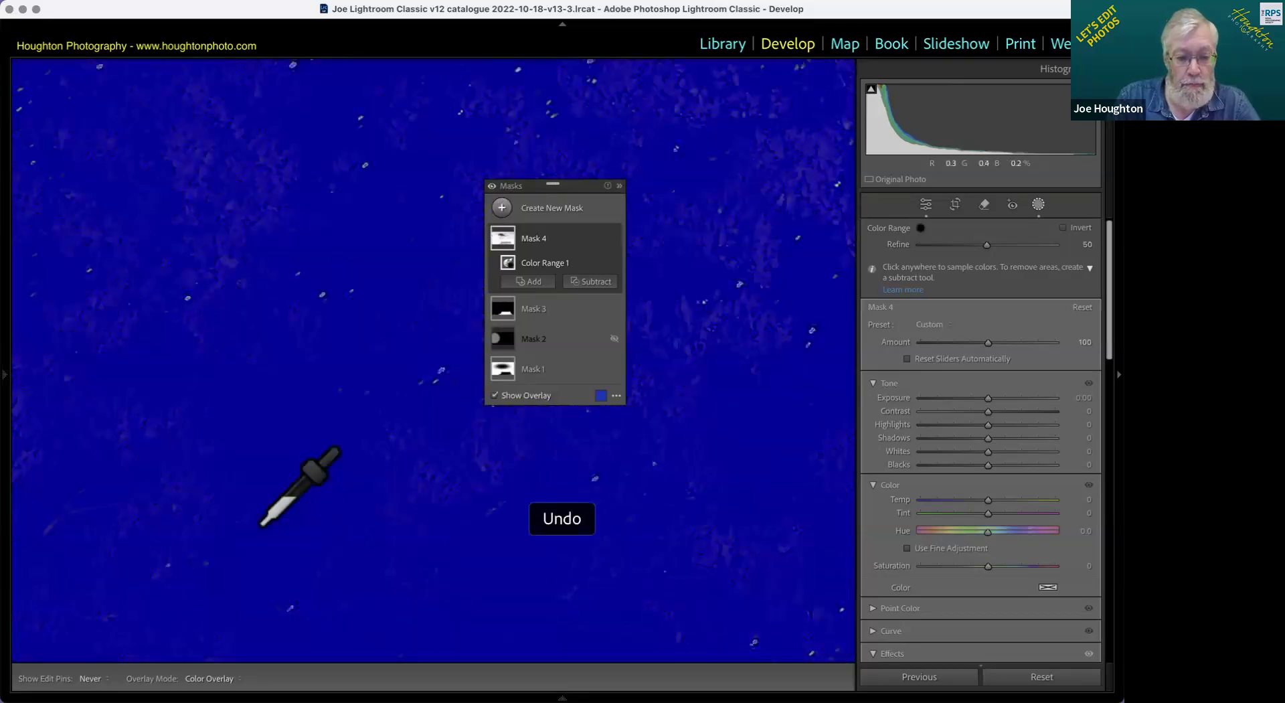
left_click(118, 415)
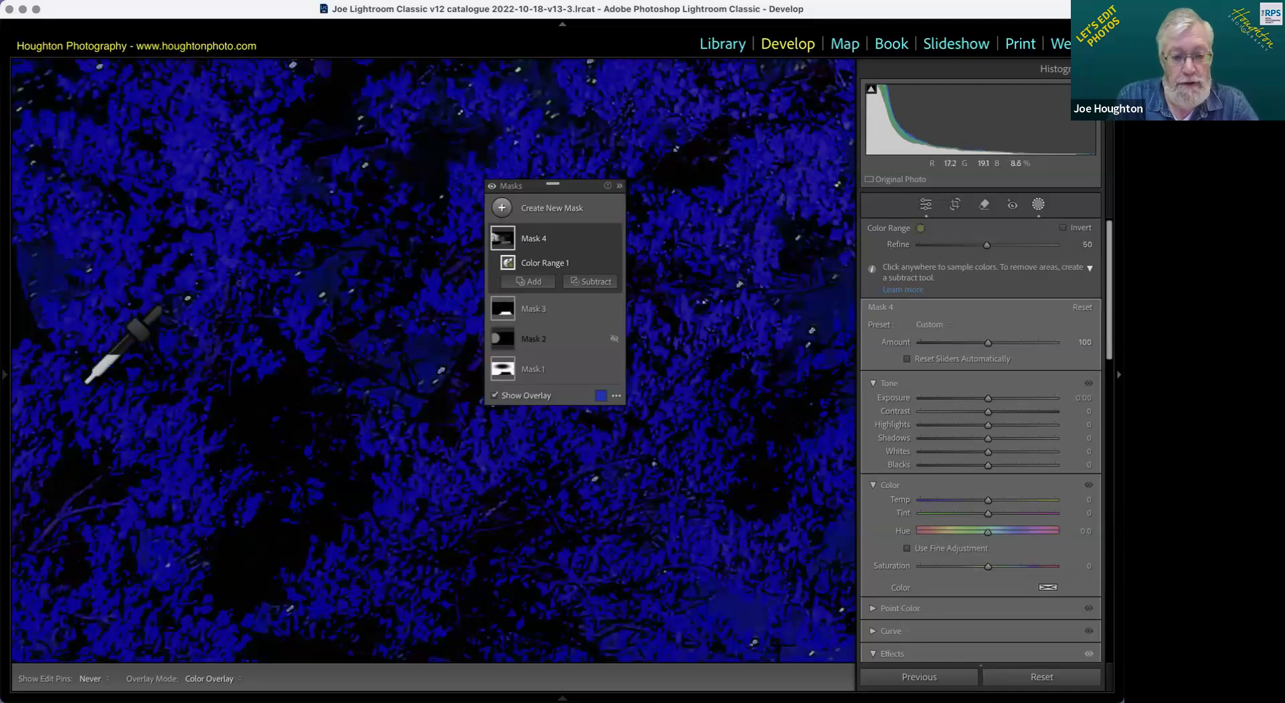
key("z")
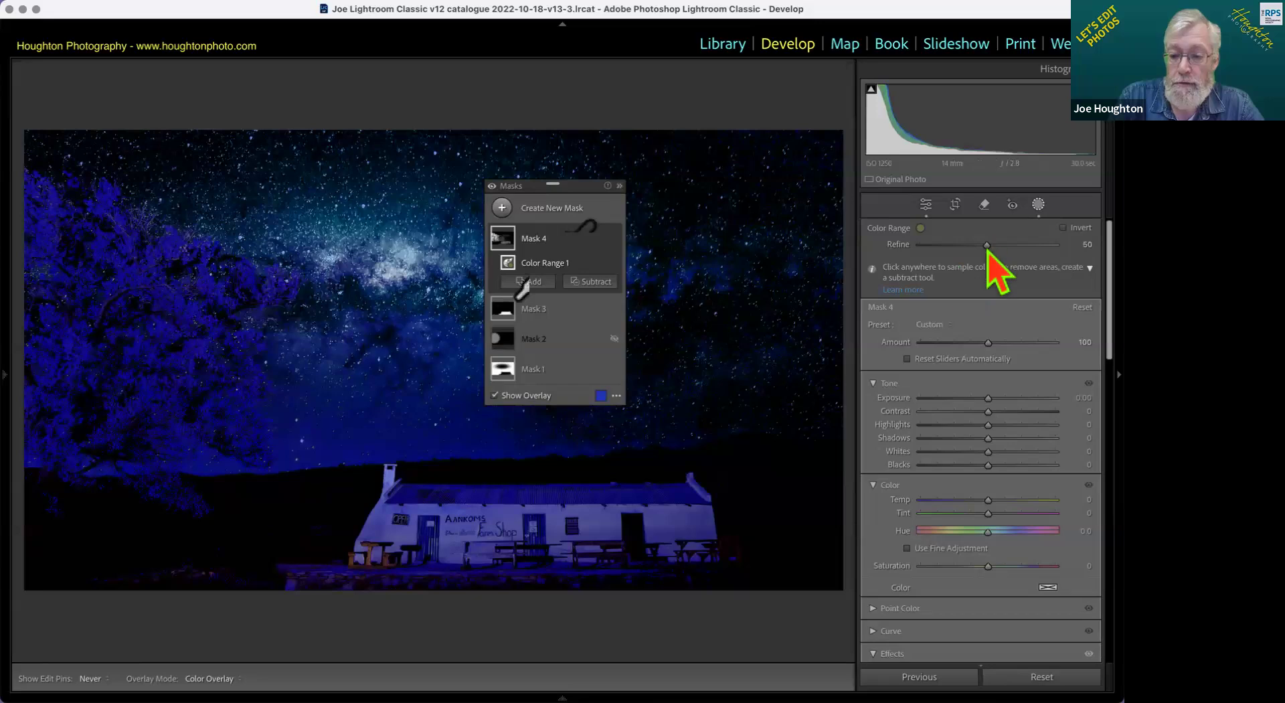
Step: Narrow the tree's color range to Refine 11 and hide the mask overlay
left_click_drag(987, 248, 962, 246)
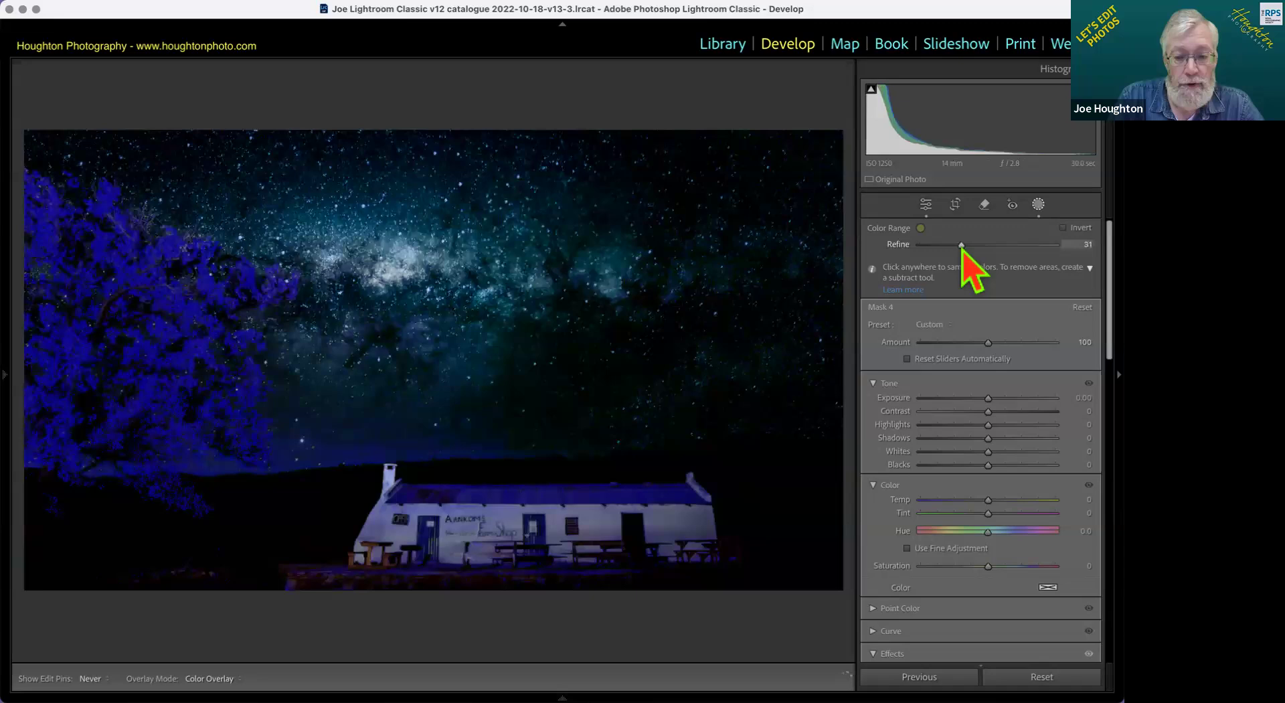
left_click(993, 252)
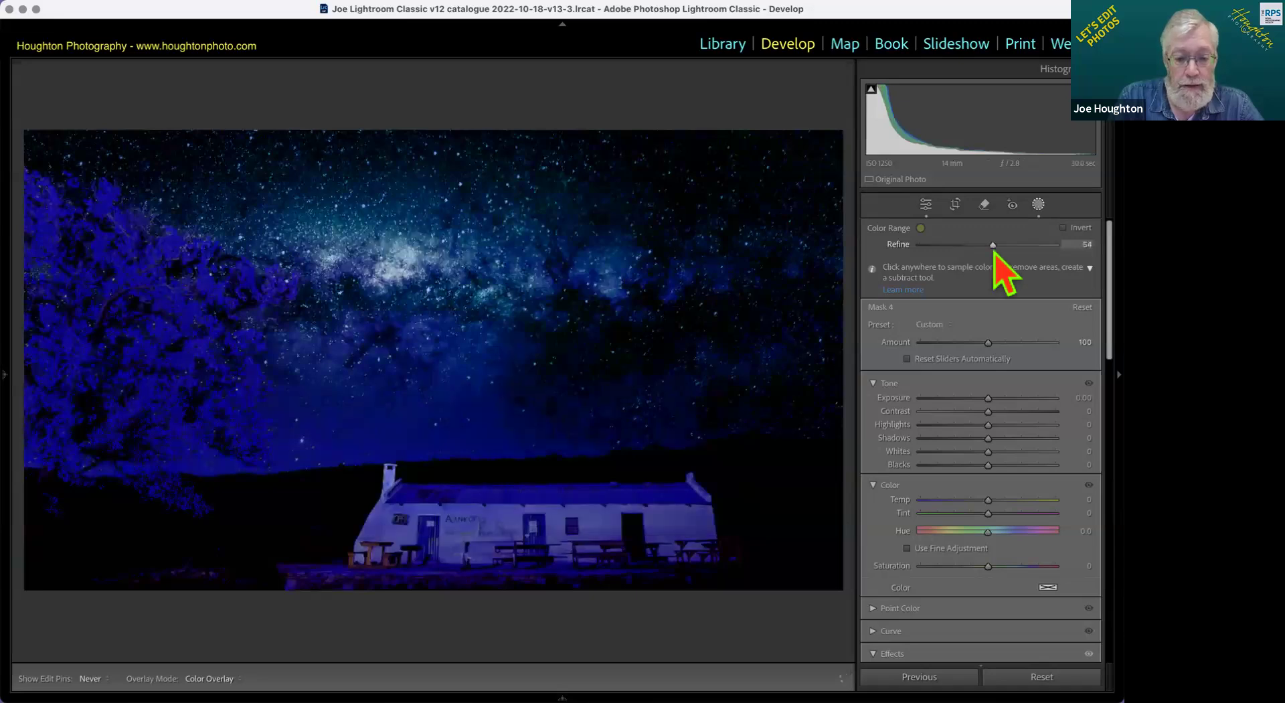
left_click_drag(993, 248, 937, 247)
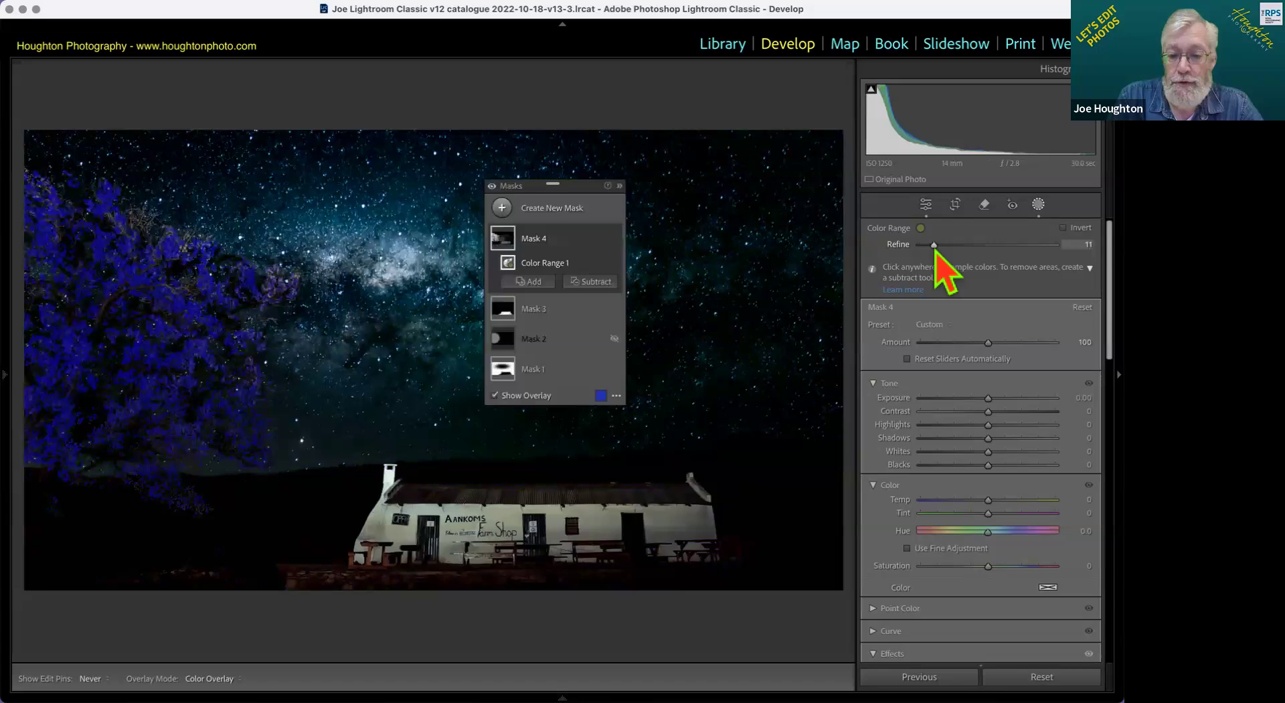
left_click(522, 396)
Step: Darken the tree's color range mask to Exposure -1.48 and mute it to Saturation -44
left_click_drag(989, 398, 972, 398)
left_click_drag(968, 400, 931, 409)
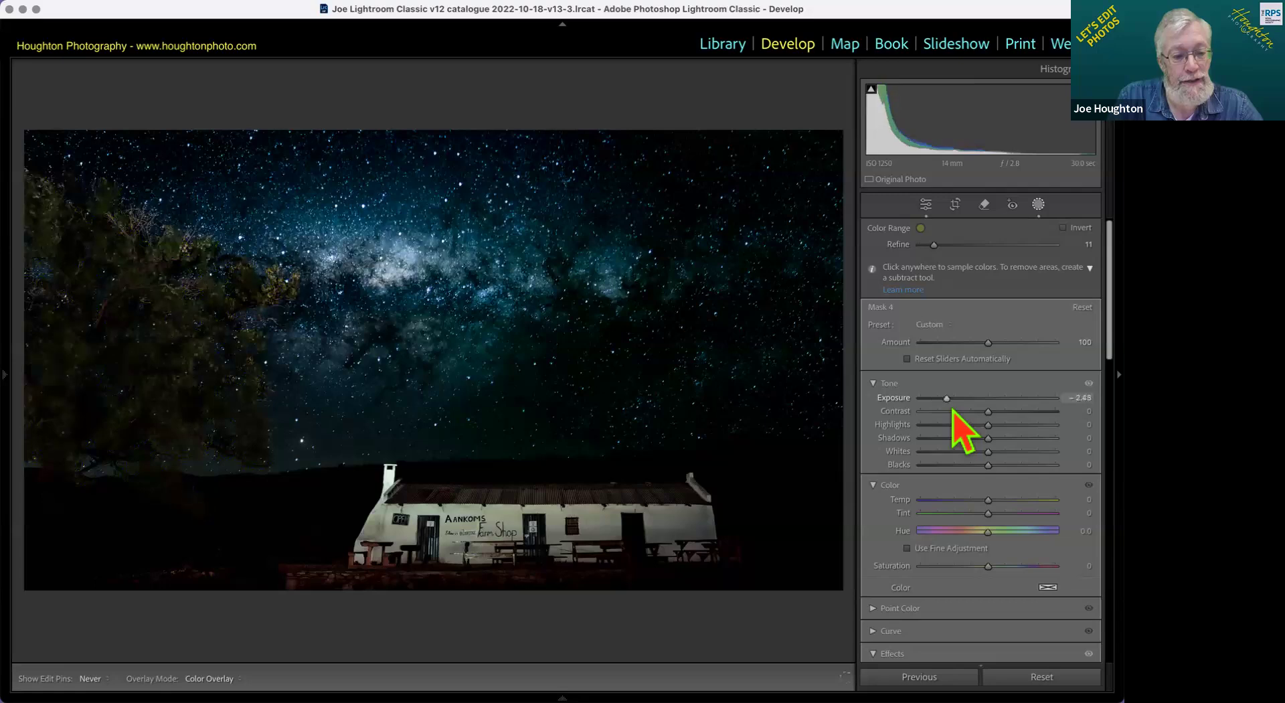
mouse_move(953, 412)
left_mouse_down()
mouse_move(921, 411)
mouse_move(974, 407)
mouse_move(963, 410)
left_mouse_up()
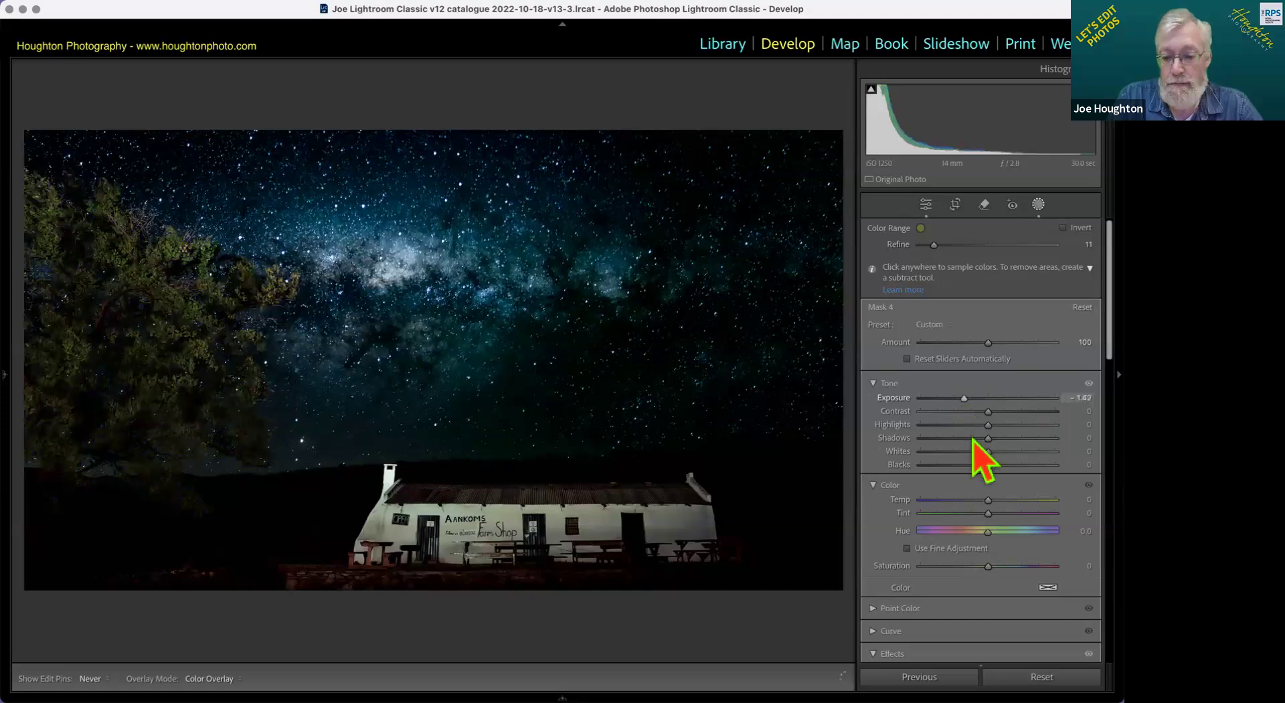
left_click(958, 567)
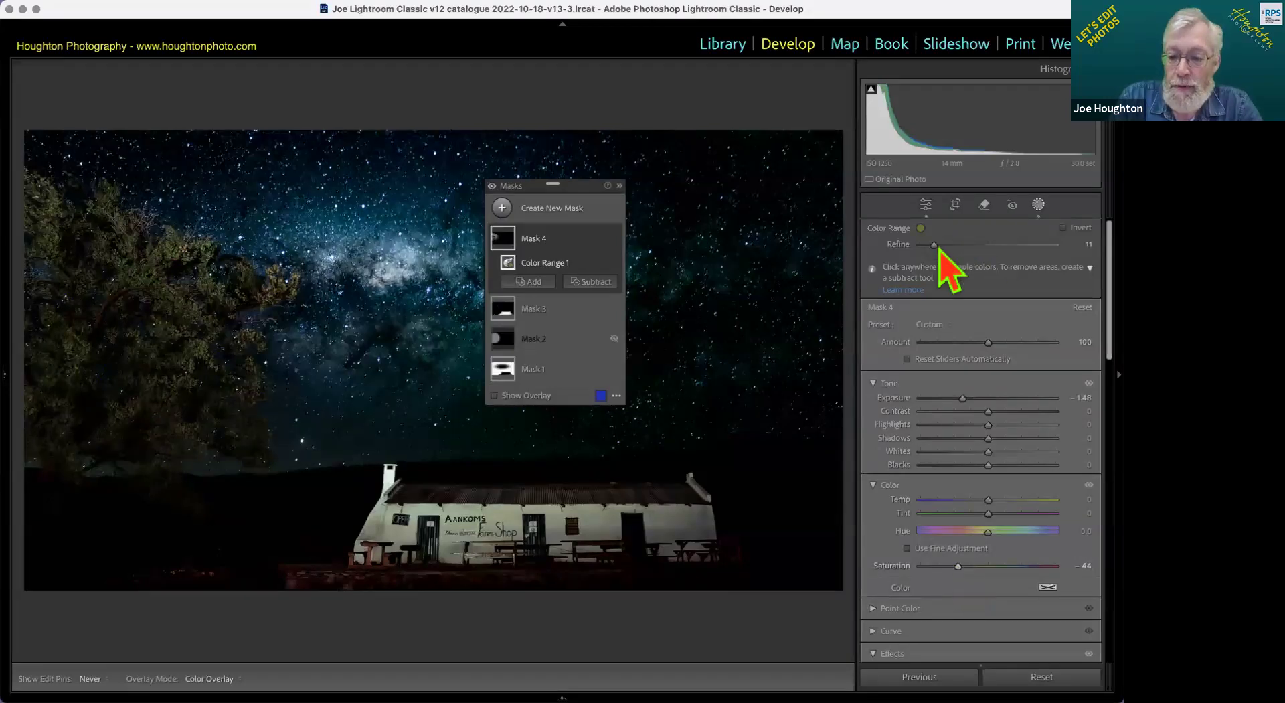
Step: Set the color range's Refine to 12 and add further samples from the tree's brighter leaves
left_click_drag(939, 246, 934, 246)
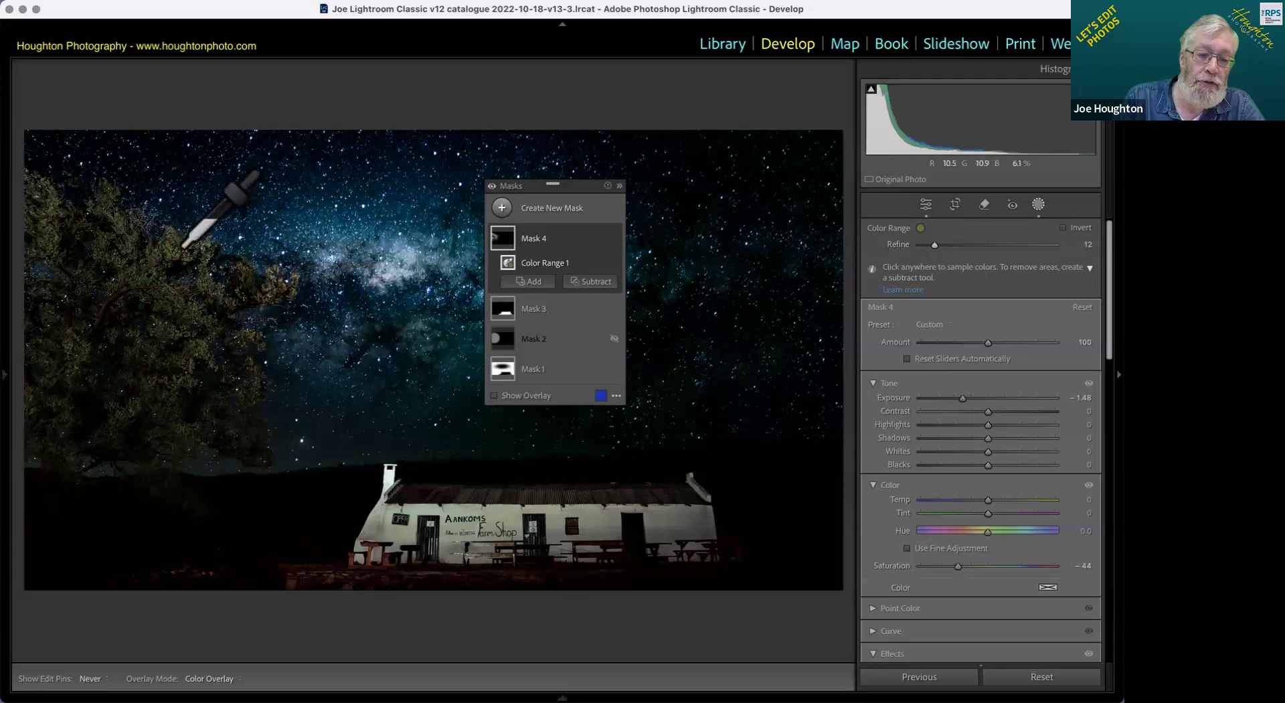
key("z")
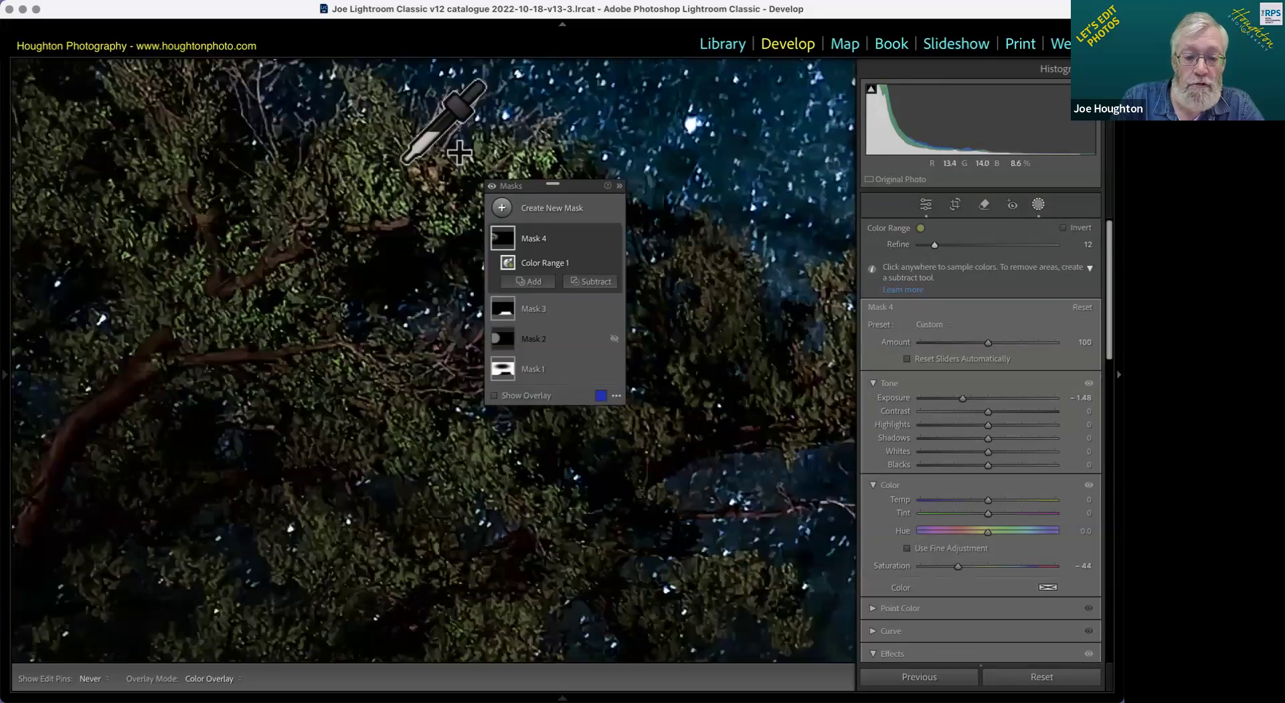
key("super+equal")
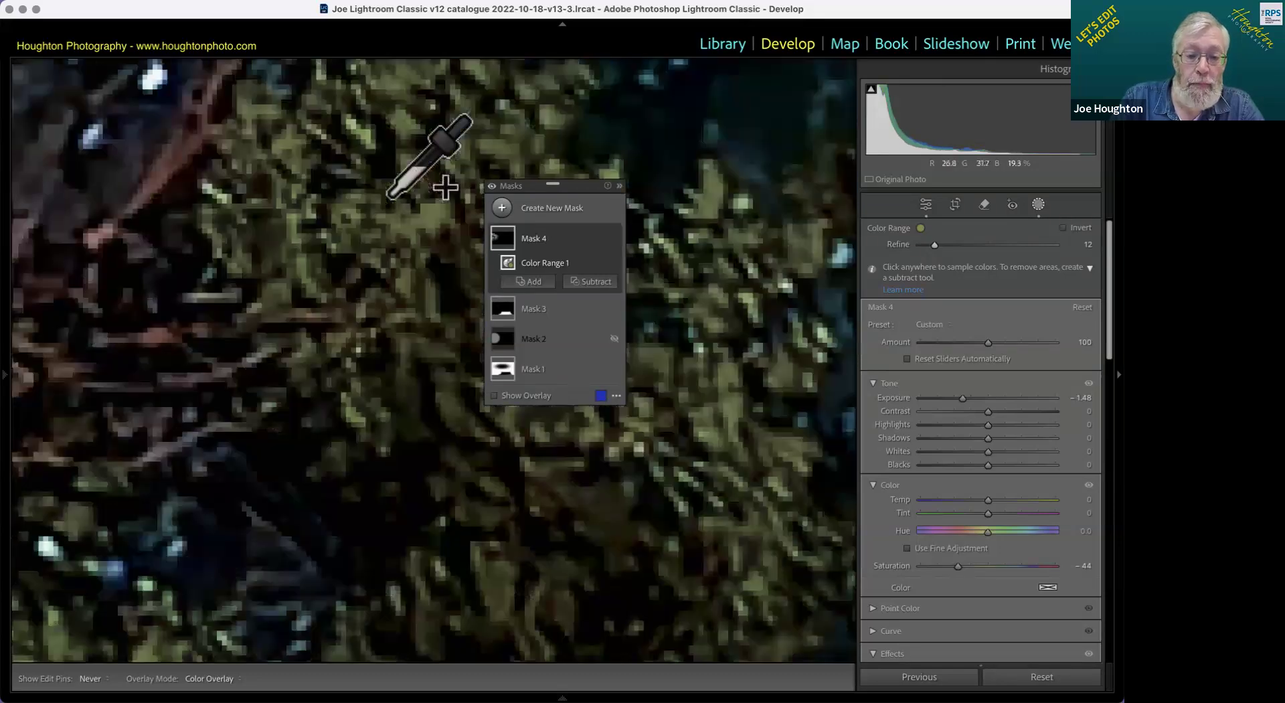
scroll(390, 198, "up", 10)
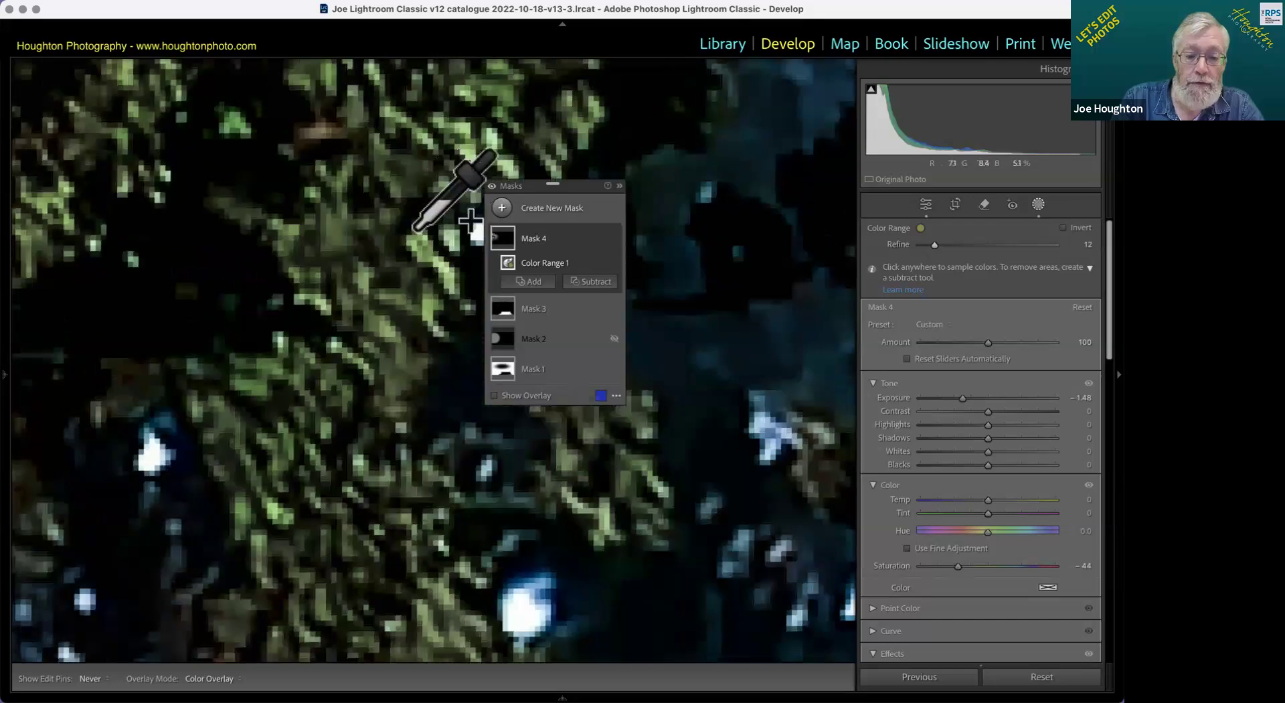
left_click(415, 246)
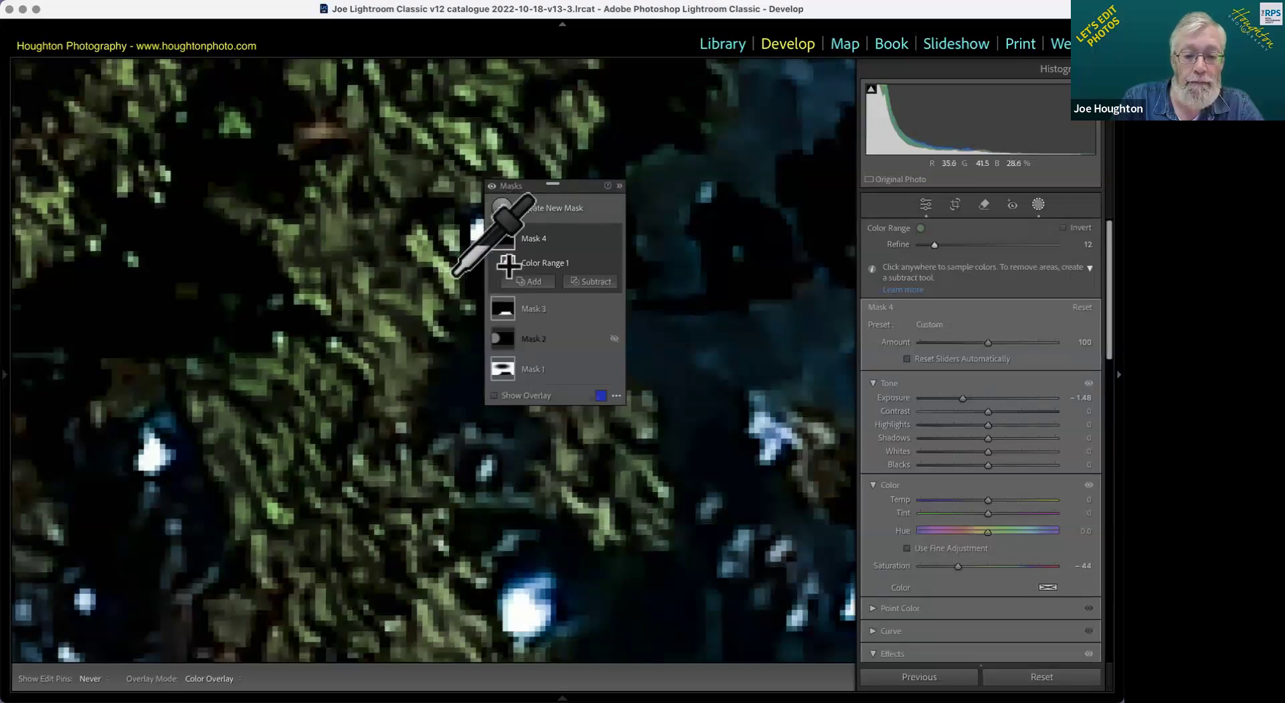
left_click(499, 137)
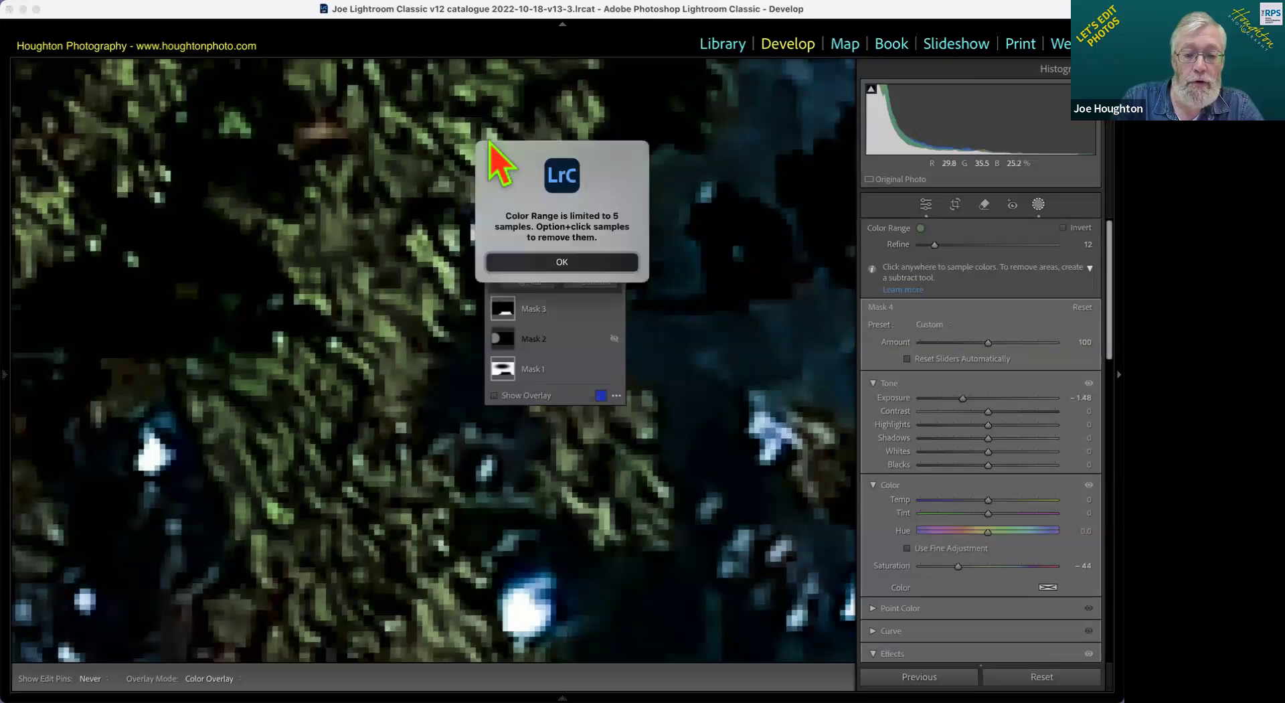
left_click(540, 266)
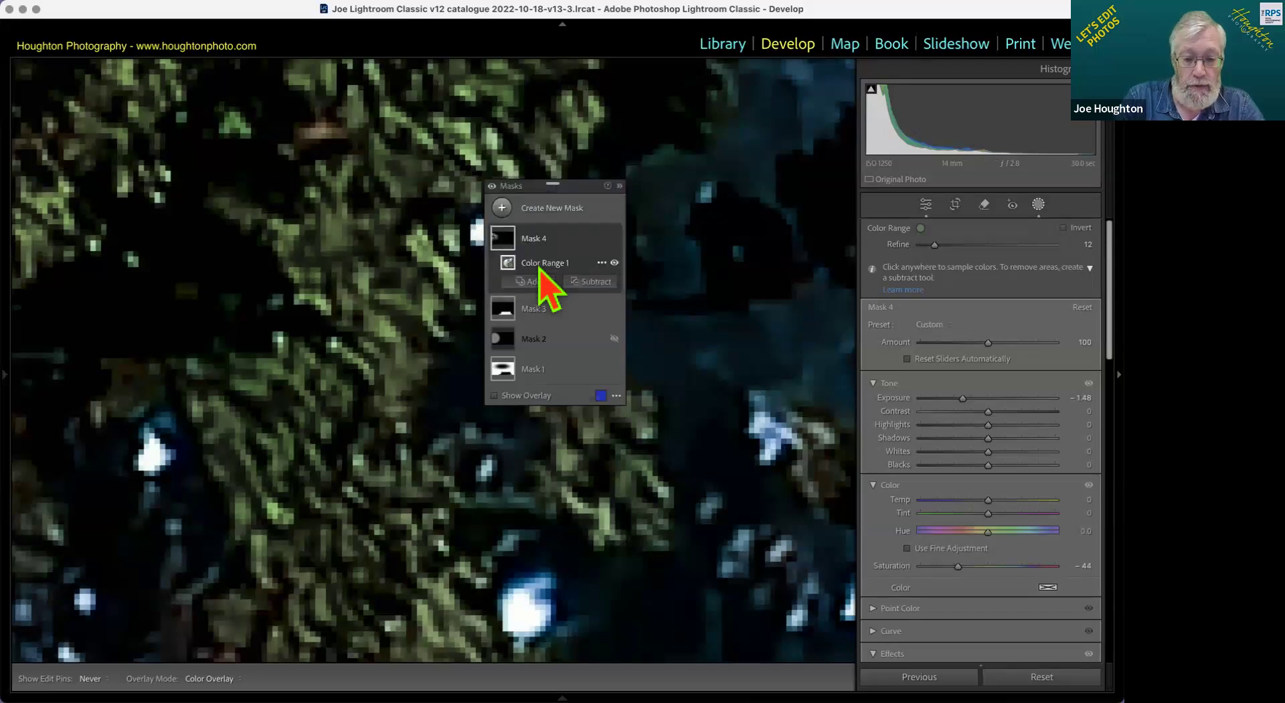
key("z")
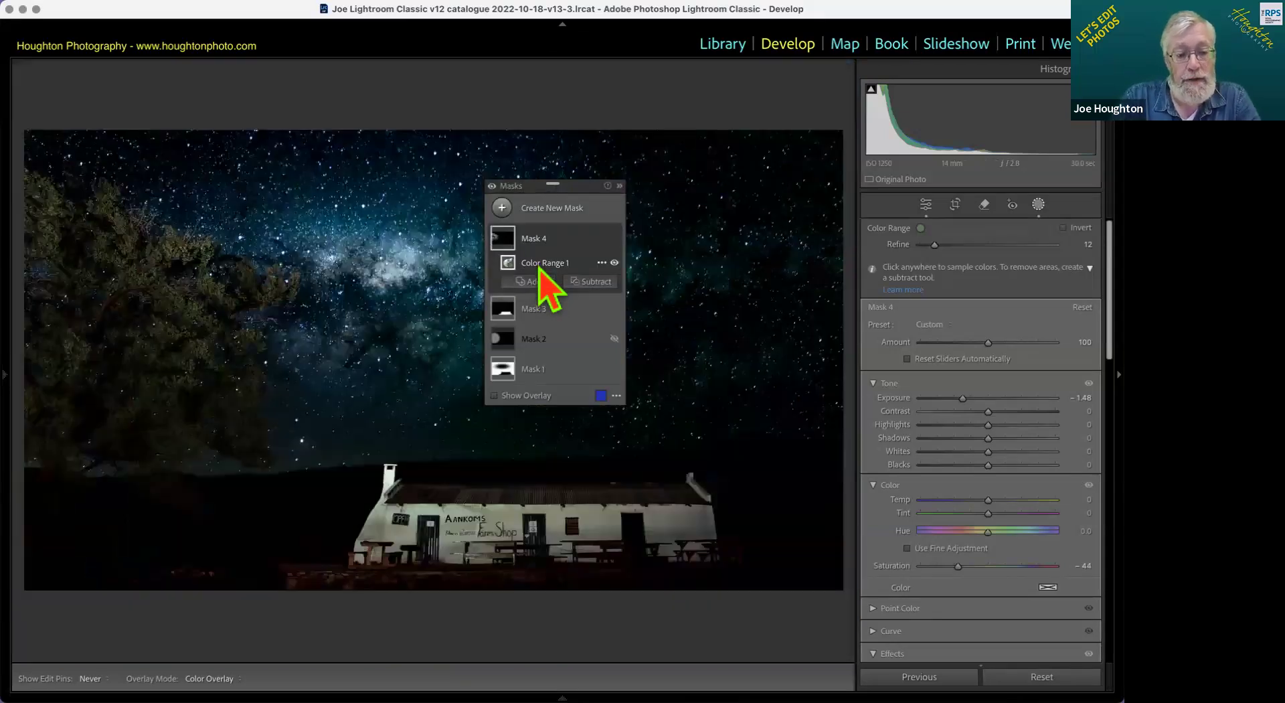
Step: Correct the nightscape's perspective with Guided Upright, using two vertical guides near the farm shop's ends and one horizontal guide across its wall
left_click(1039, 204)
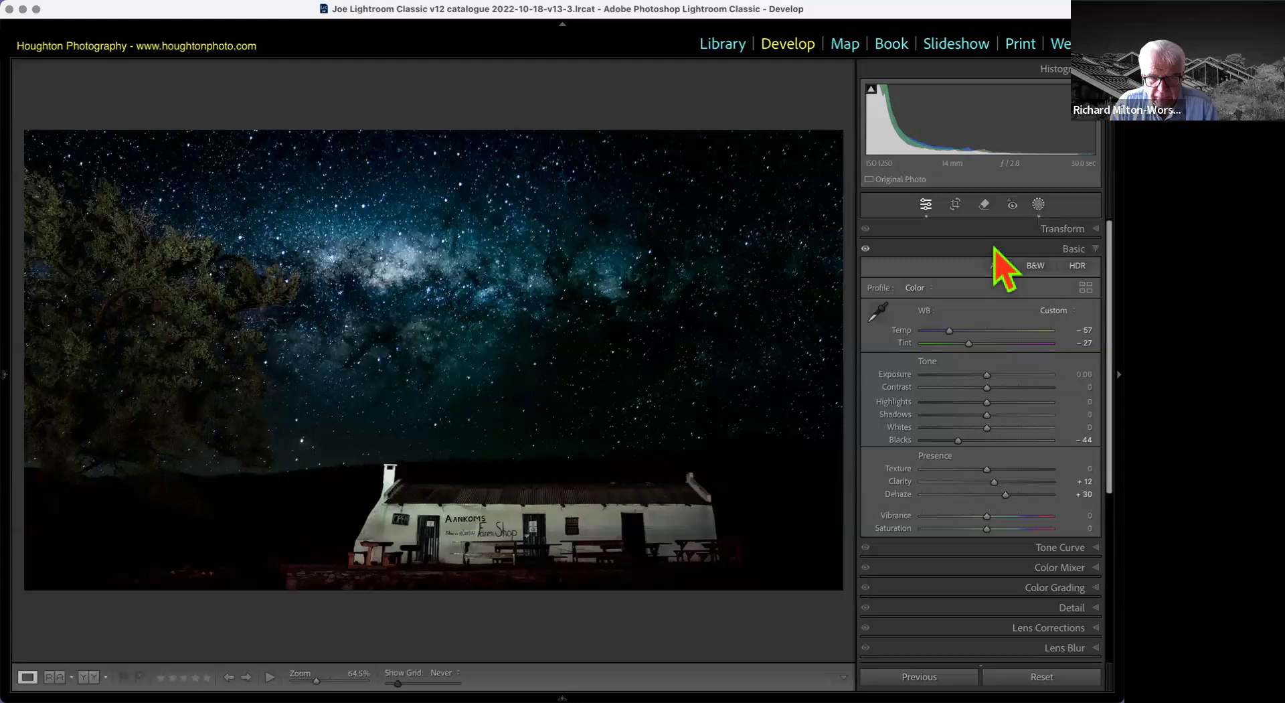
left_click(1083, 231)
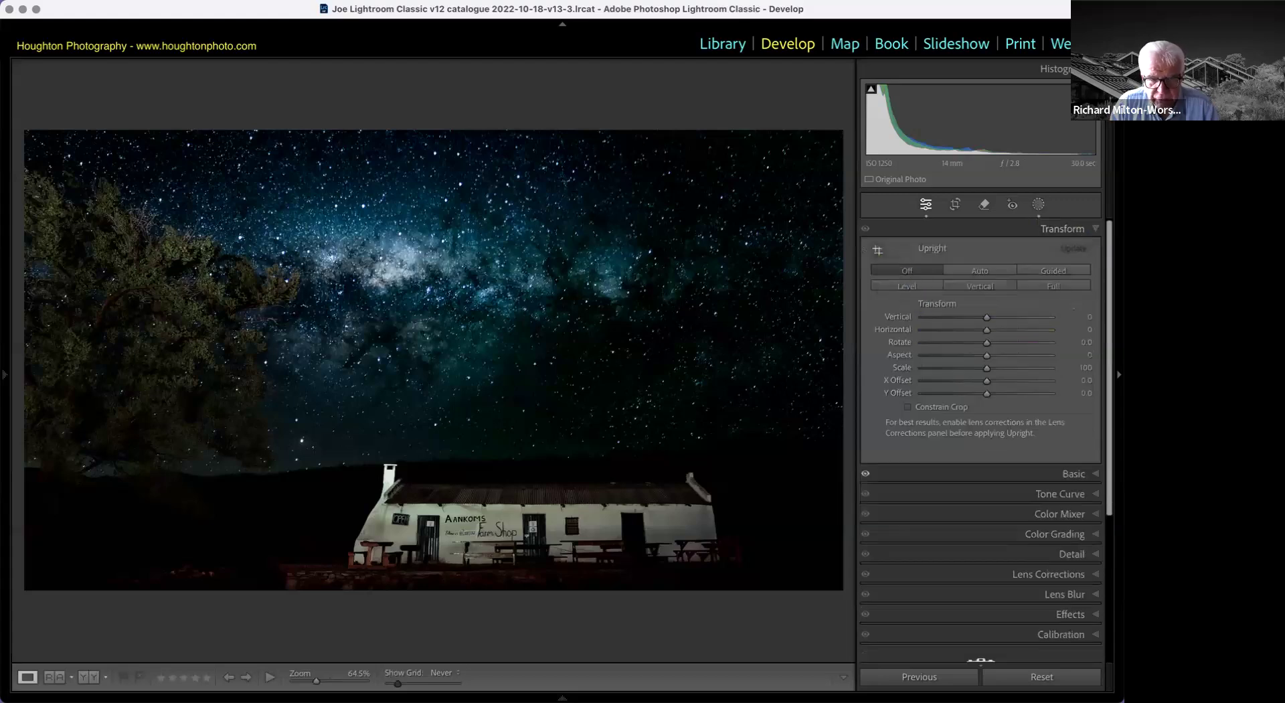
left_click(878, 250)
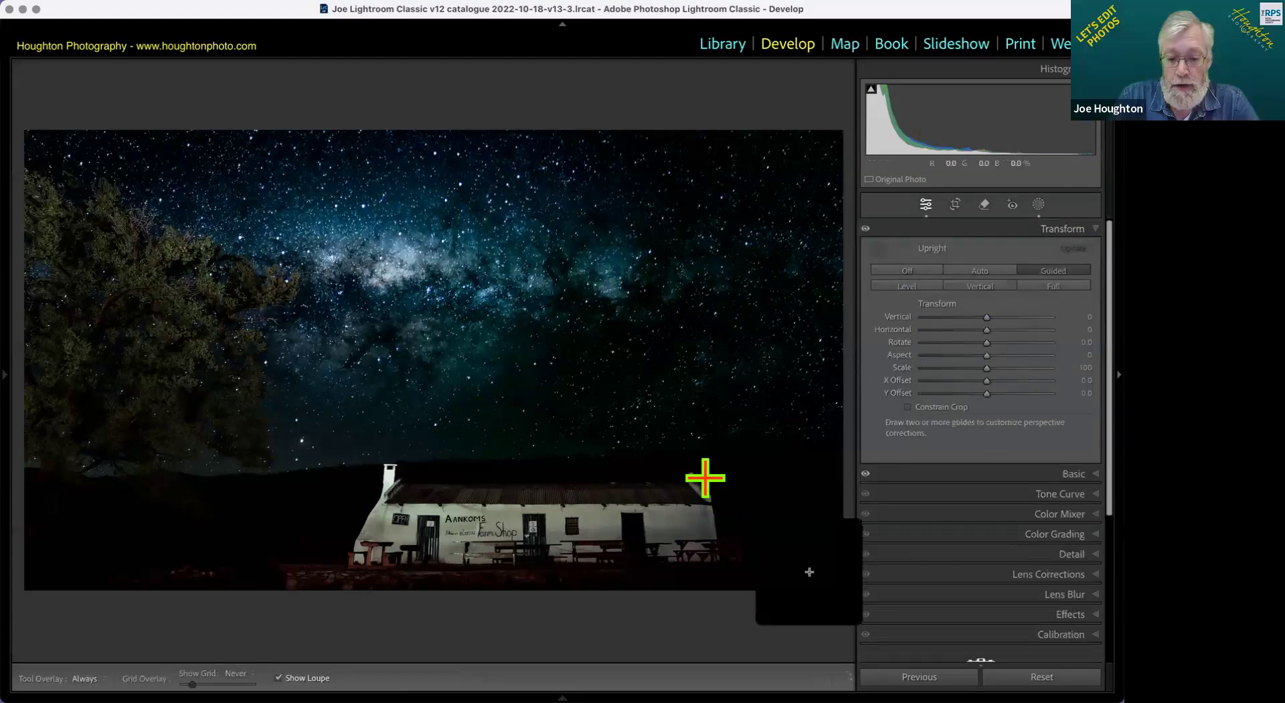
left_click_drag(699, 451, 720, 608)
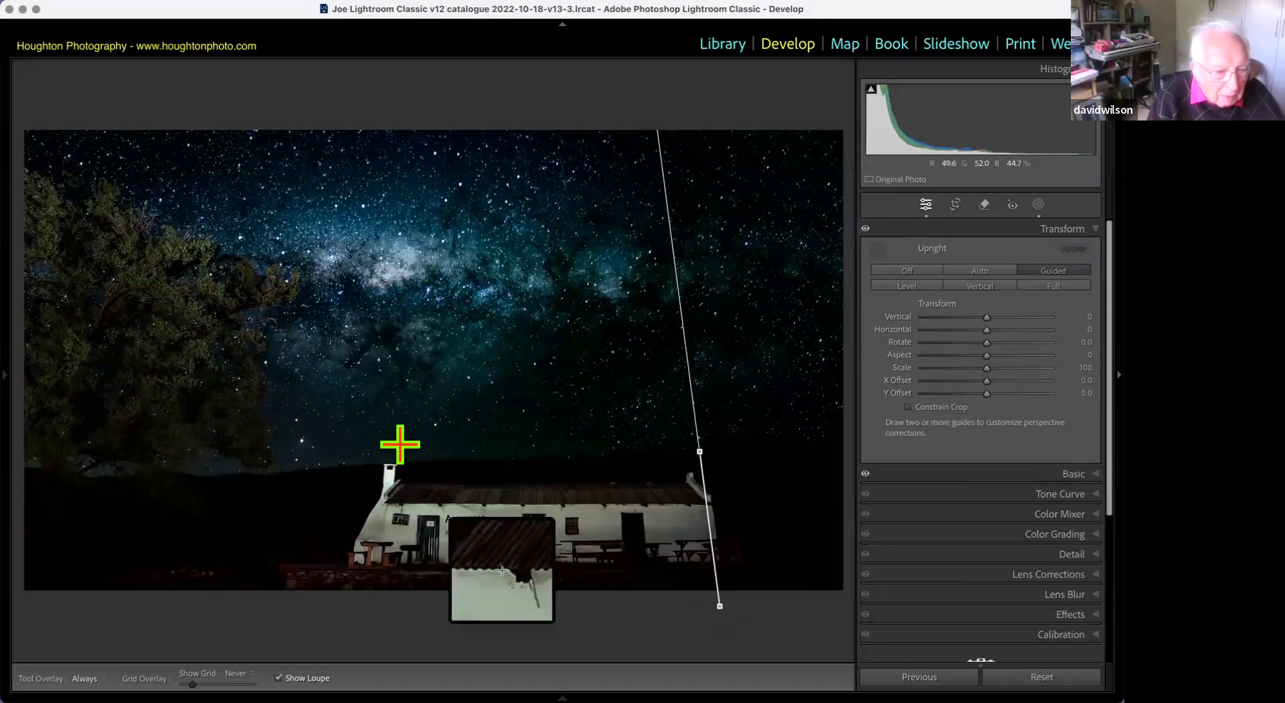
mouse_move(402, 438)
left_mouse_down()
mouse_move(382, 625)
mouse_move(396, 633)
left_mouse_up()
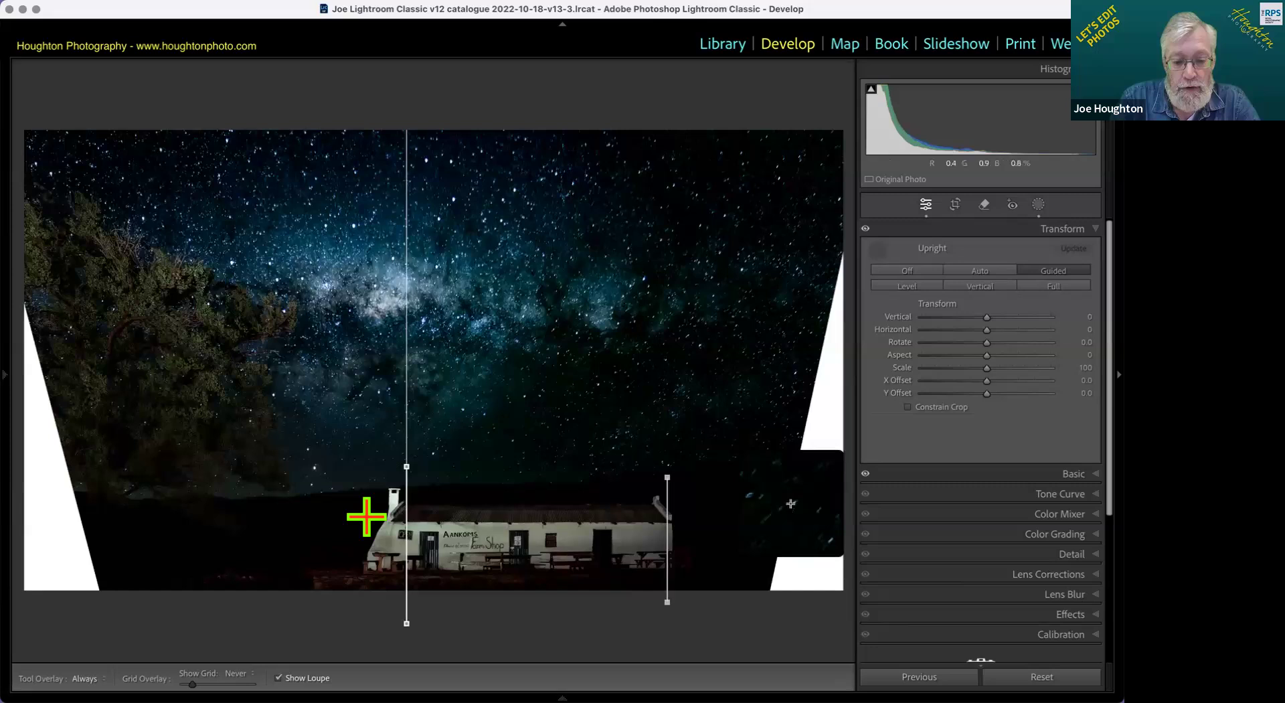
left_click_drag(367, 520, 804, 523)
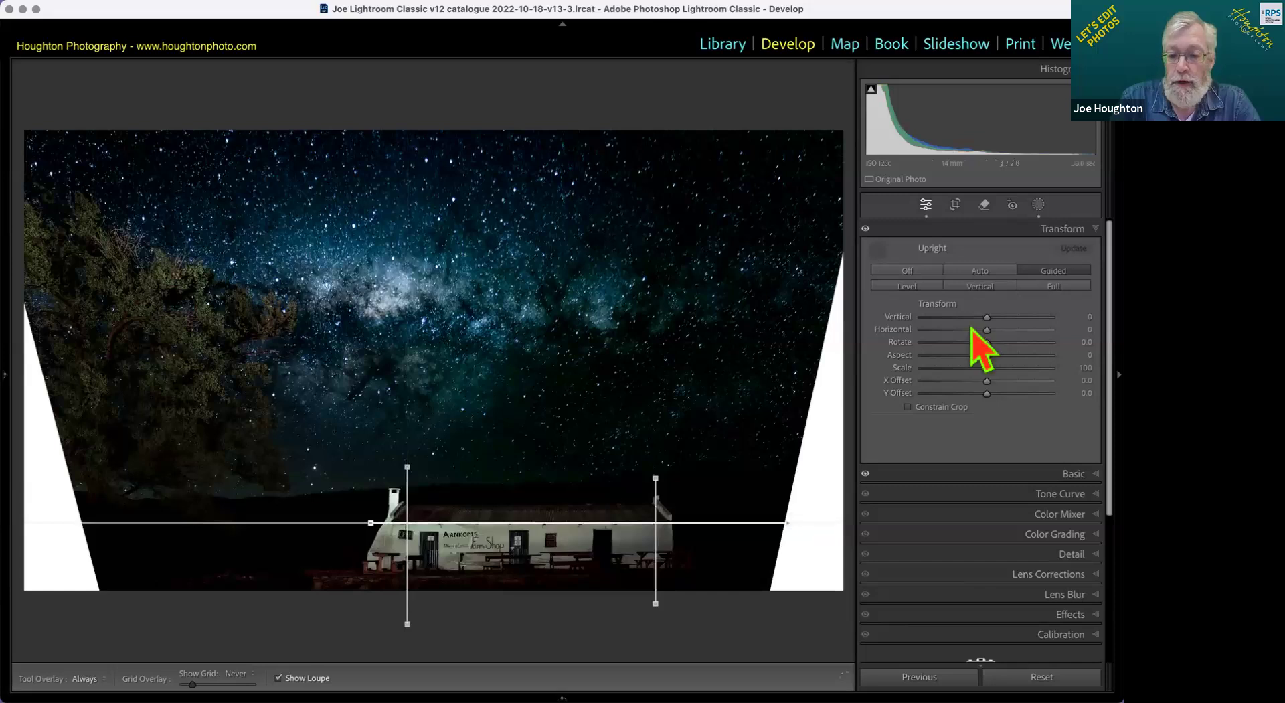
left_click(925, 205)
Step: Crop the nightscape with an unlocked aspect ratio, trimming all four edges to cut away the white wedges at both sides
key("r")
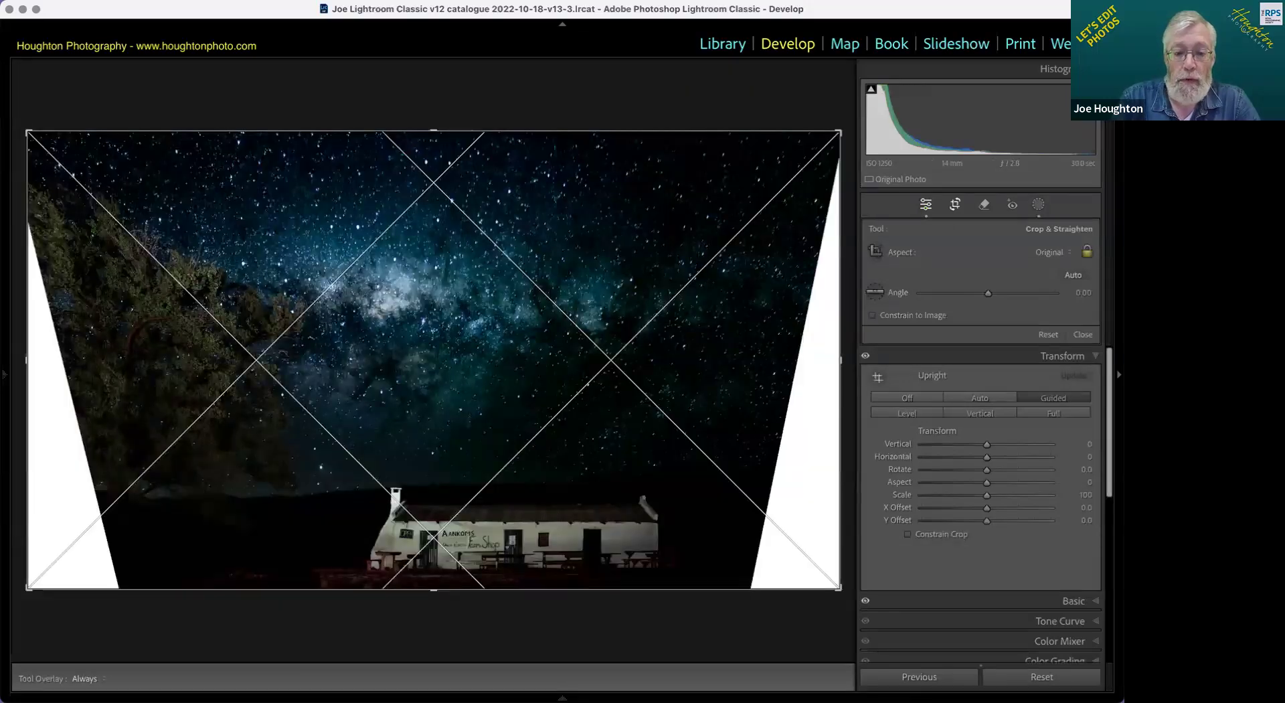
mouse_move(436, 131)
left_mouse_down()
mouse_move(436, 154)
mouse_move(437, 129)
left_mouse_up()
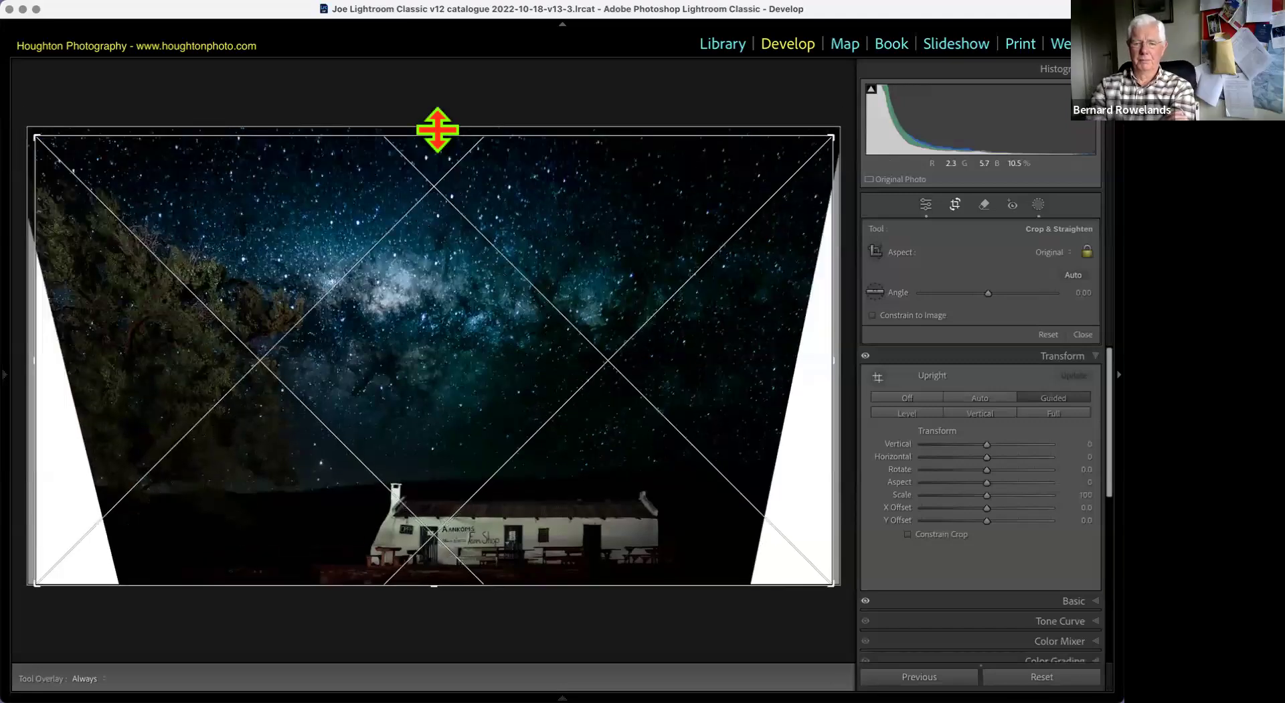
left_click(1087, 252)
left_click_drag(835, 359, 790, 363)
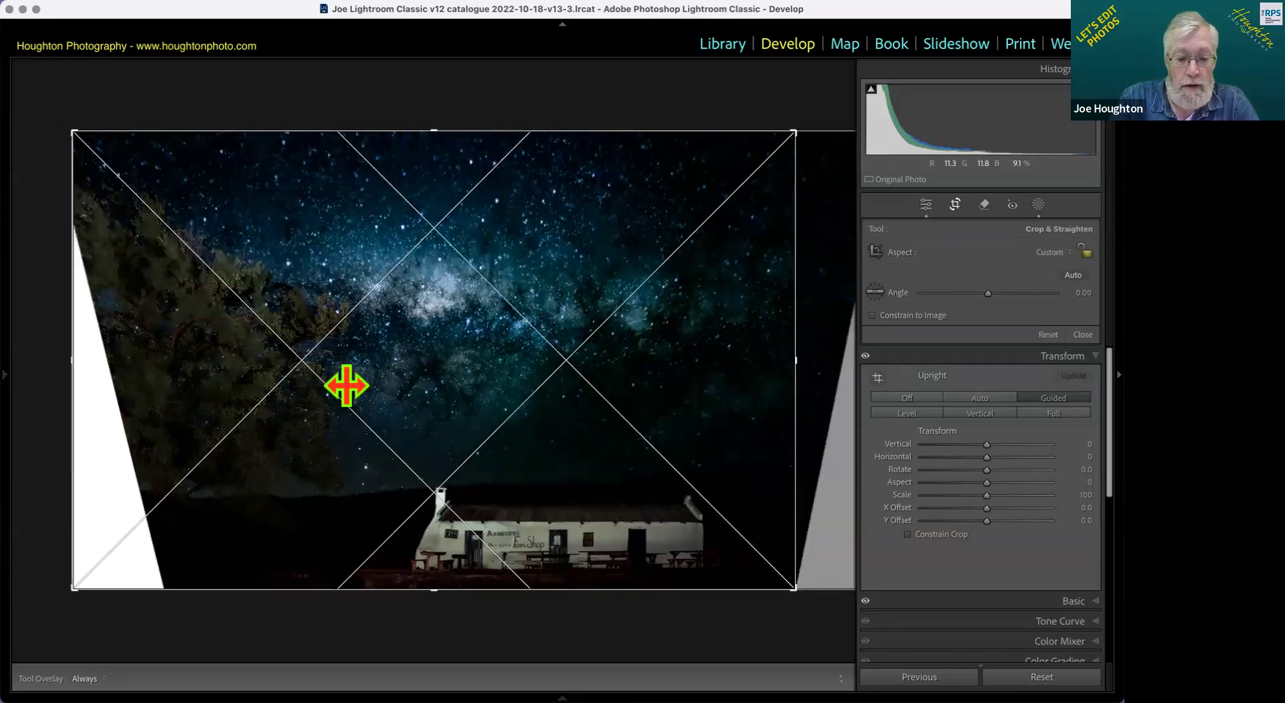
left_click_drag(114, 362, 111, 363)
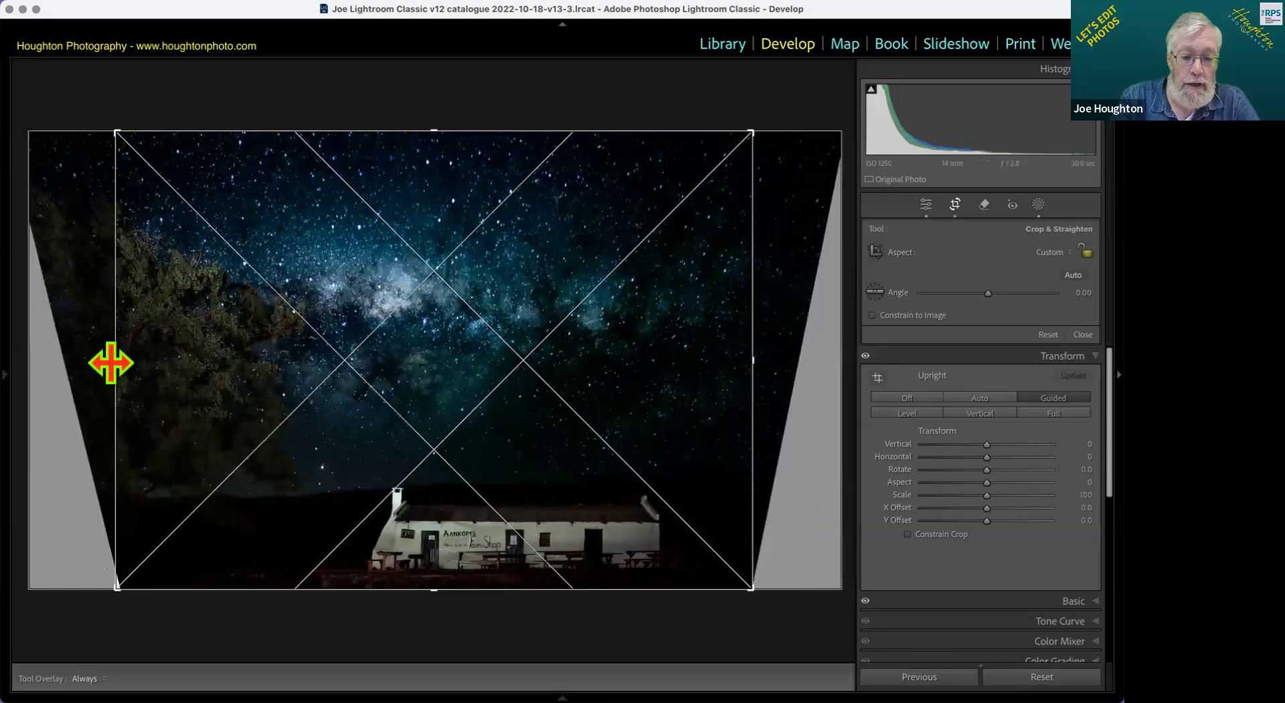
left_click_drag(434, 143, 434, 153)
left_click_drag(429, 575, 431, 568)
key("Return")
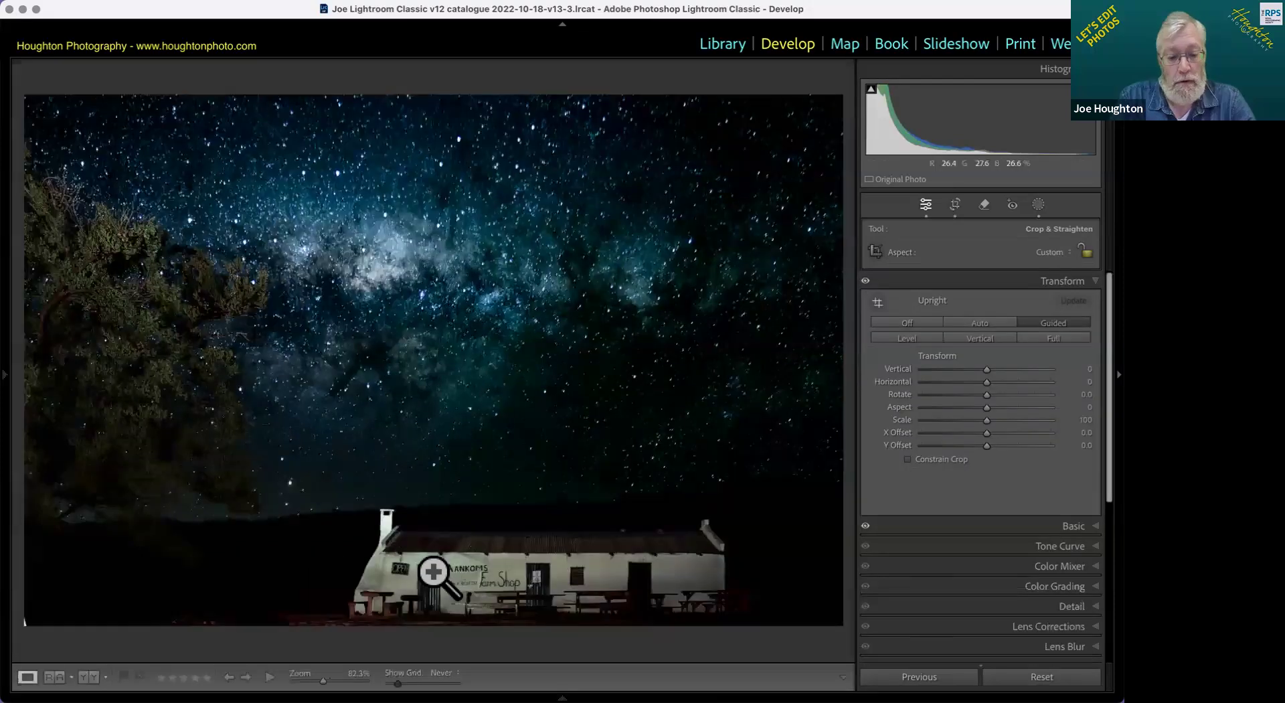
Step: View the nightscape enlarged with the lights out and compare the edited version with the original
key("shift+Tab")
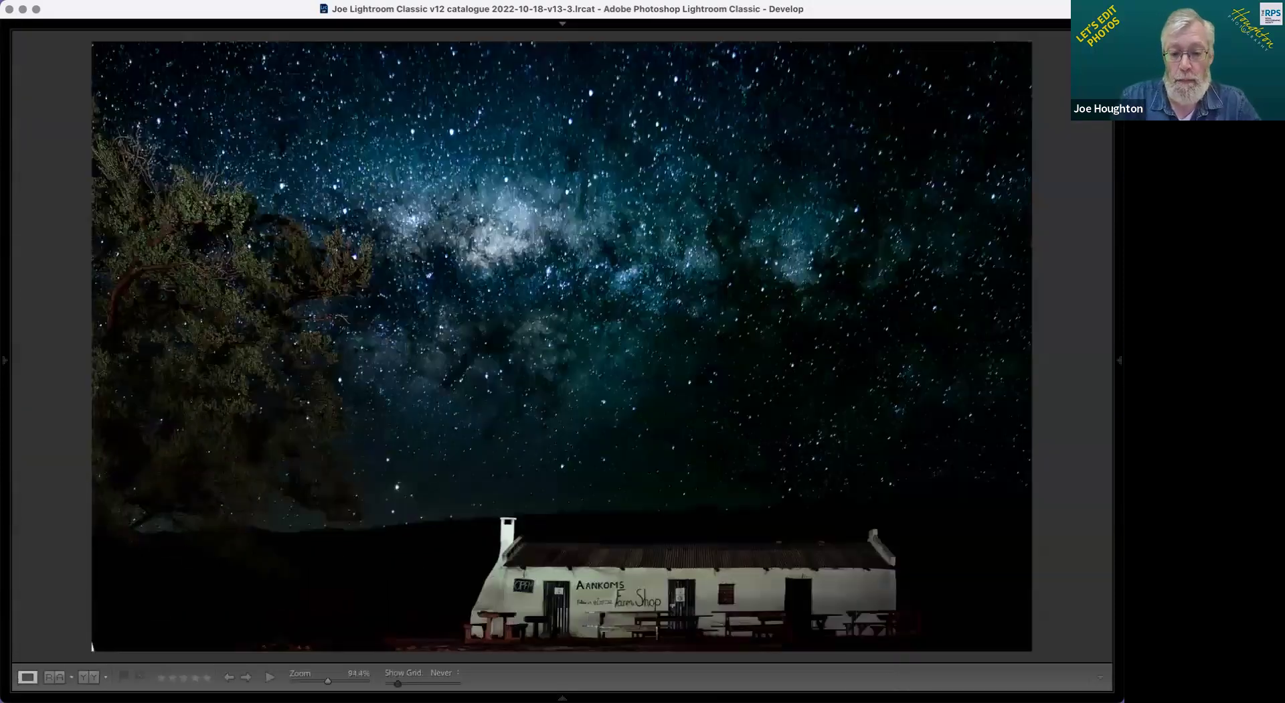
key("l")
key("l")
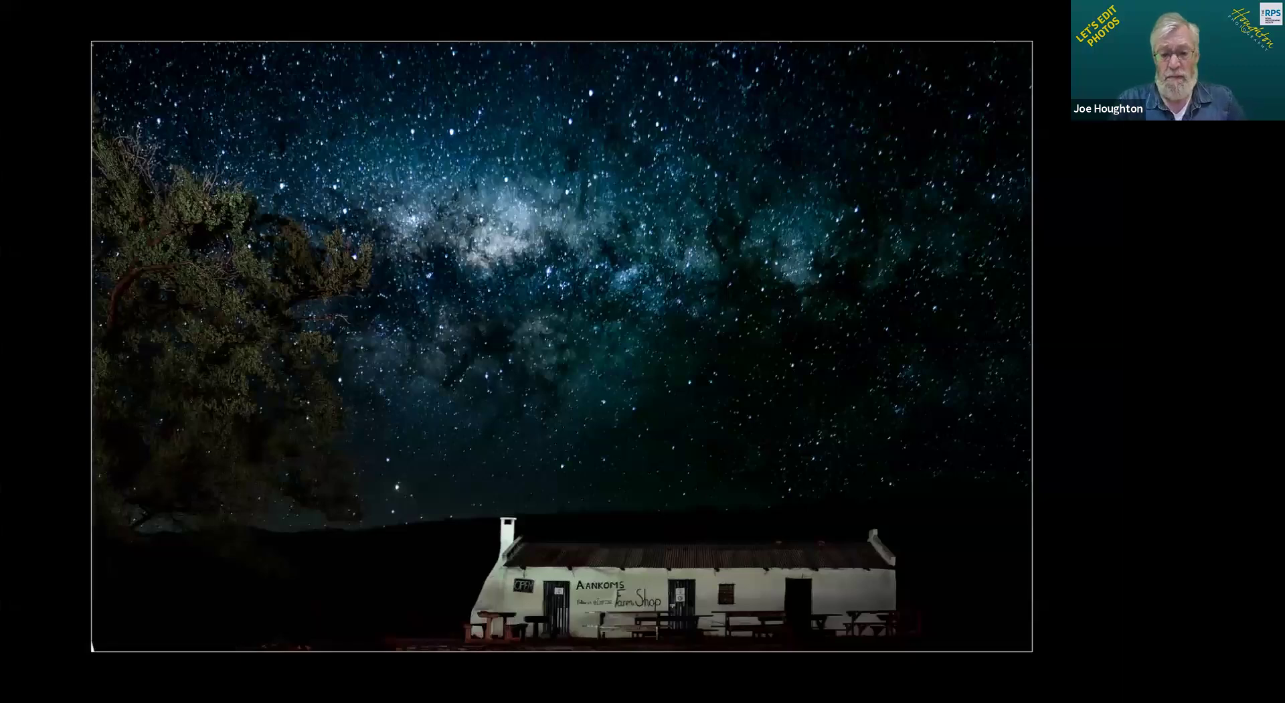
key("backslash")
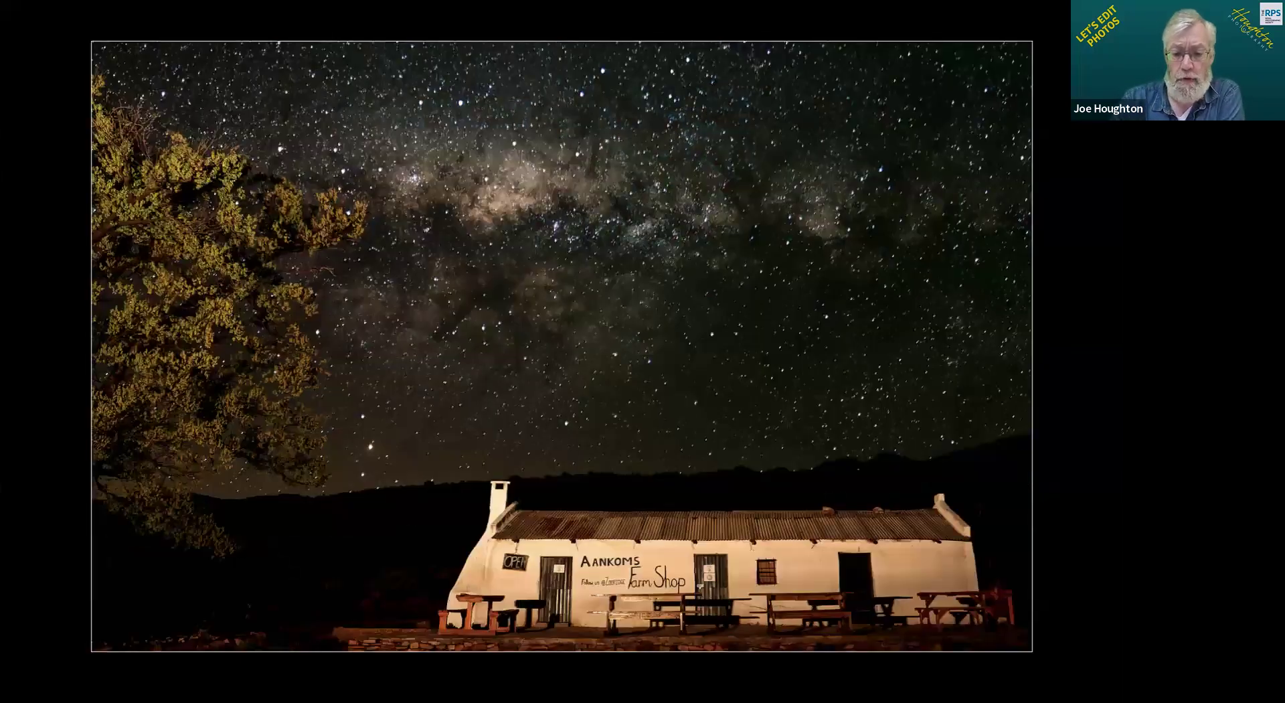
key("backslash")
key("backslash")
key("backslash")
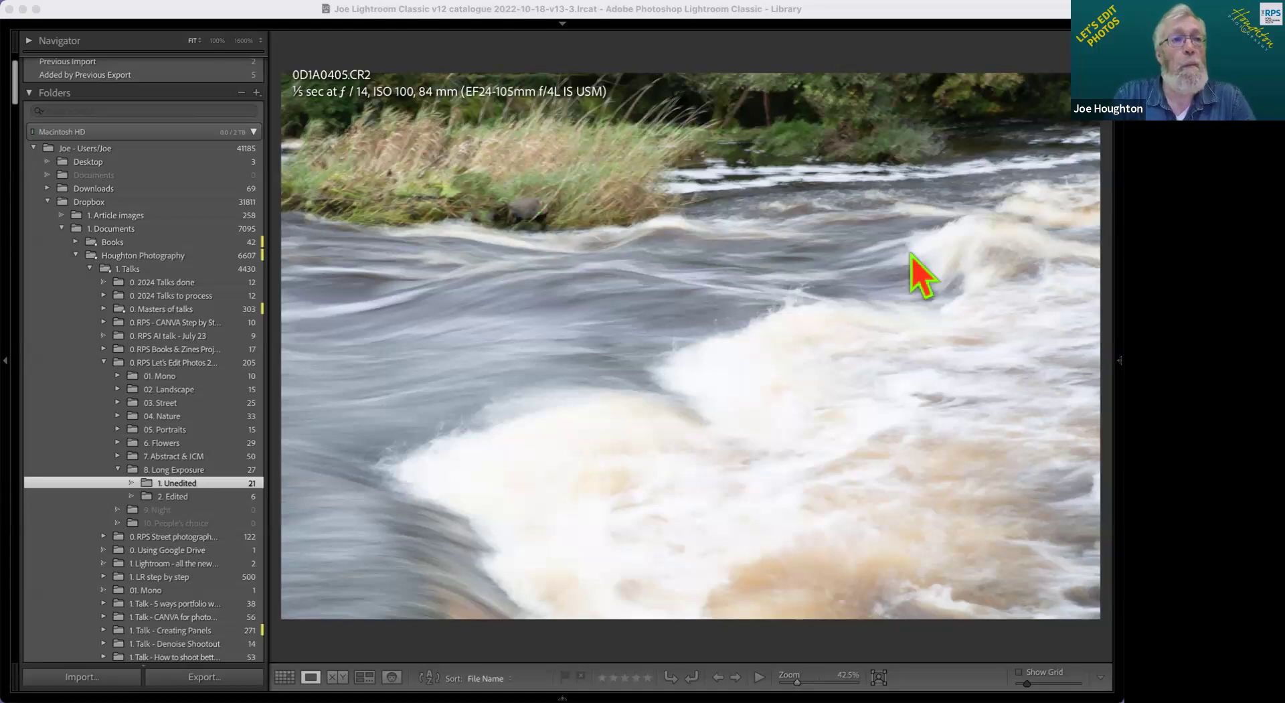
Step: Open the river rapids photo 0D1A0405.CR2 in Develop and show its adjustment controls with the Transform section collapsed
left_click(563, 27)
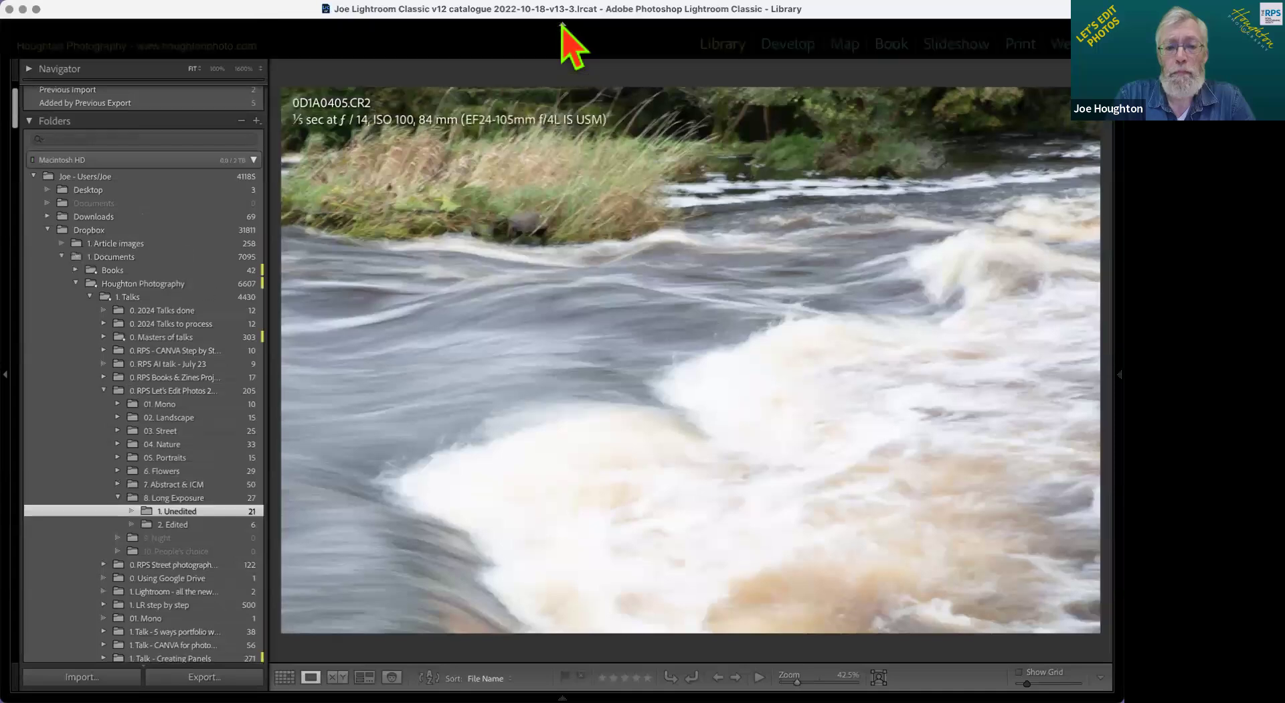
left_click(562, 25)
left_click(785, 59)
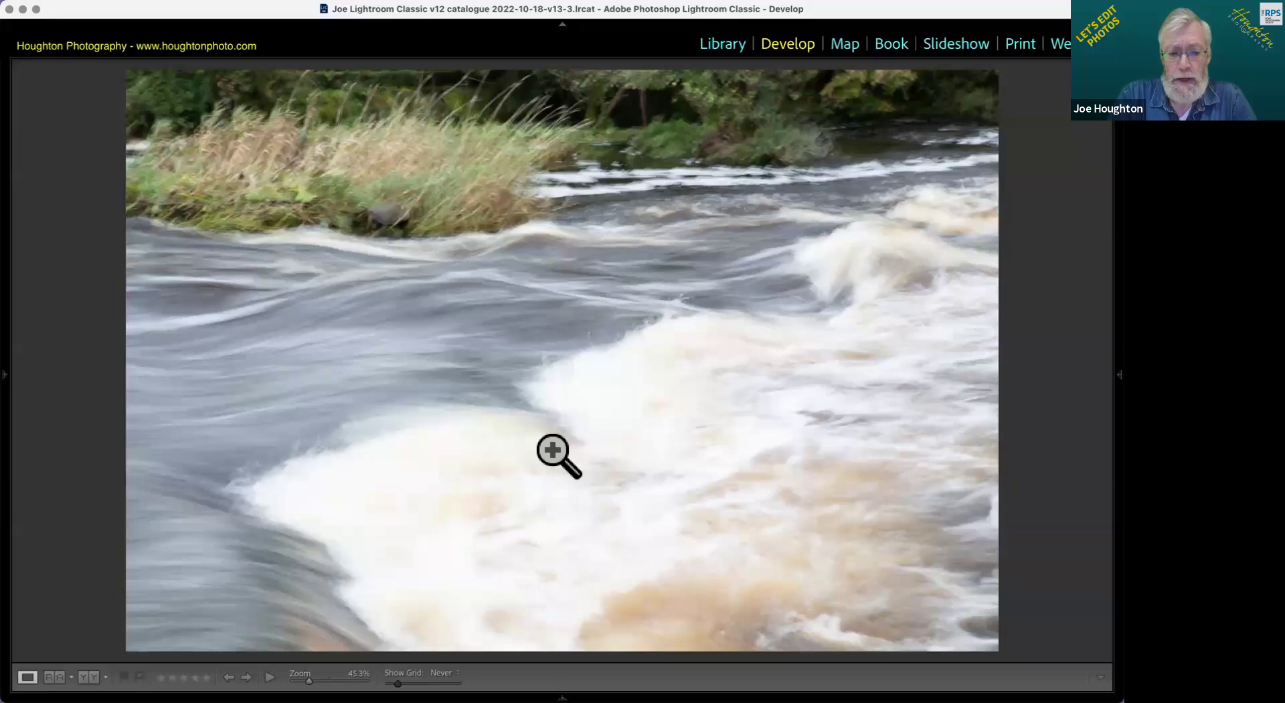
left_click(1091, 382)
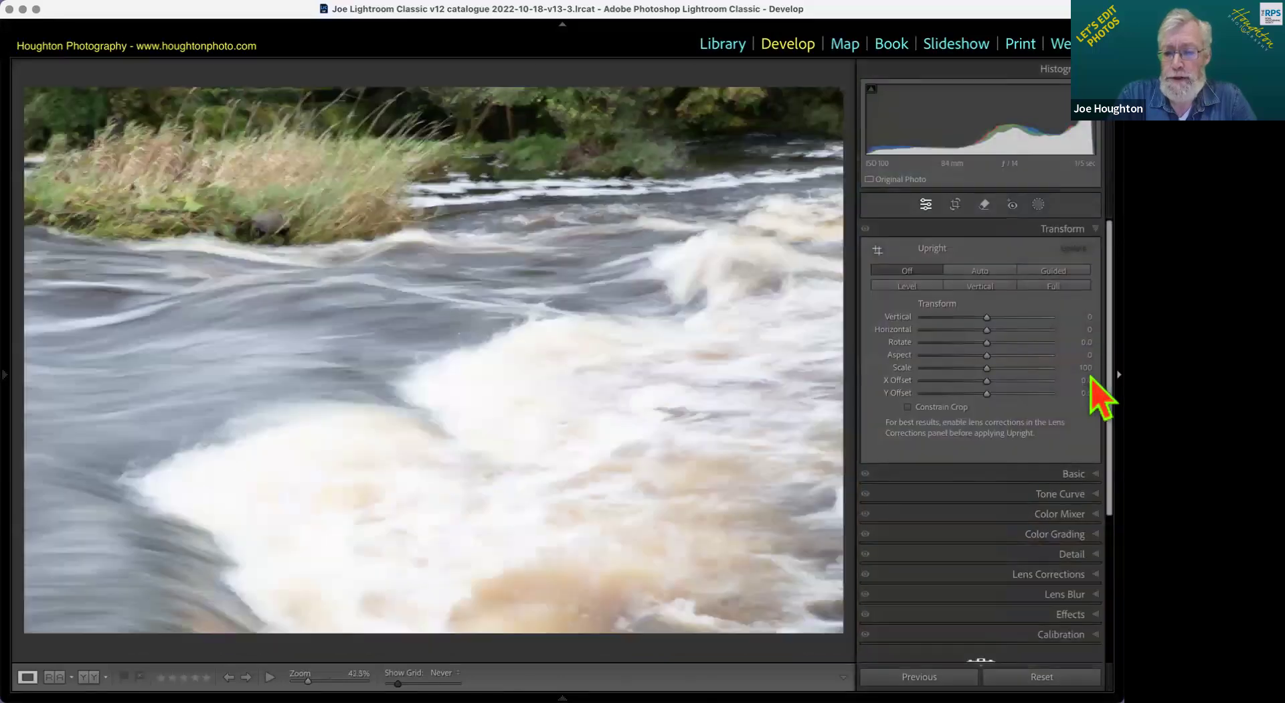
left_click(1093, 230)
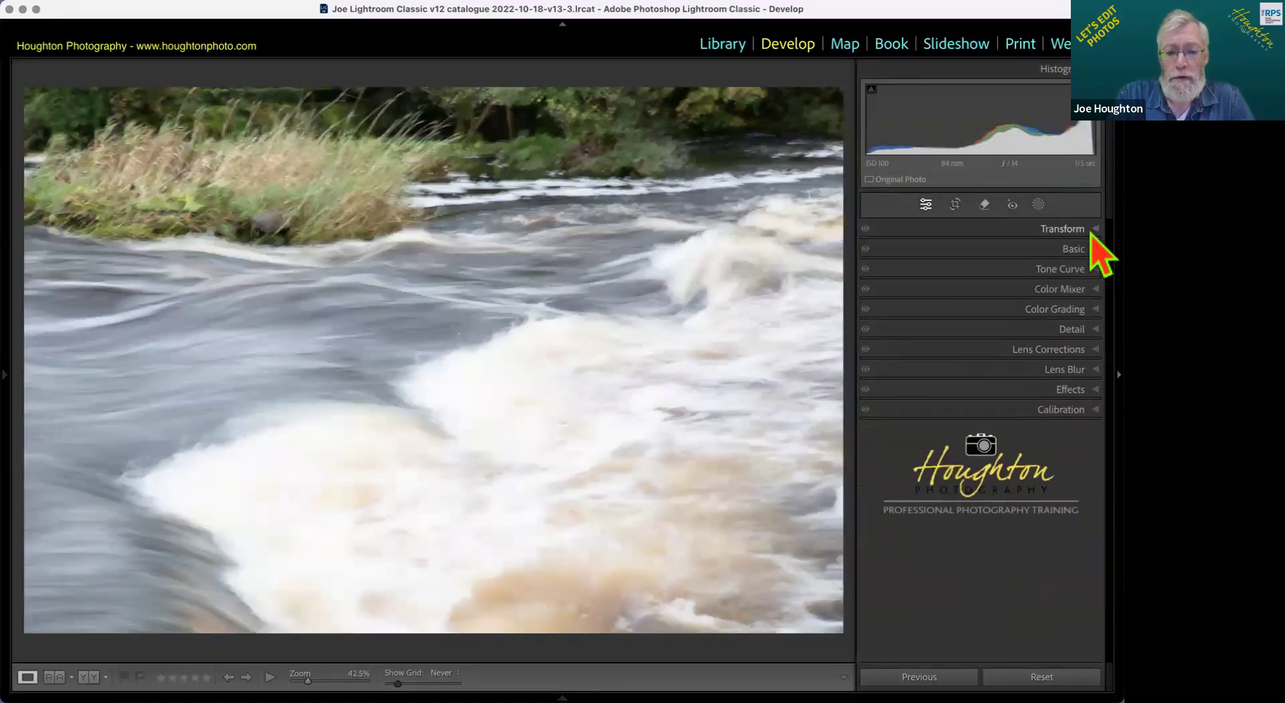
Step: Set the river photo's Exposure to -0.50 in the Basic adjustments and check the water
left_click(1092, 247)
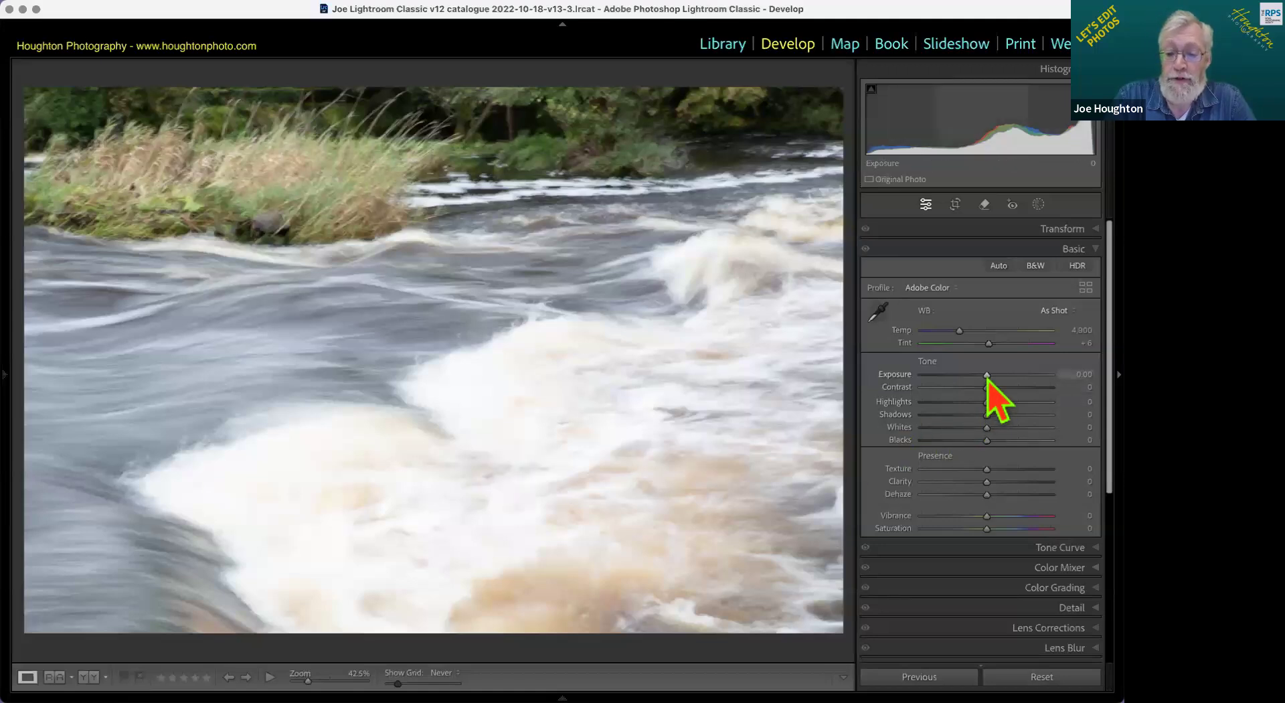
left_click_drag(987, 375, 980, 376)
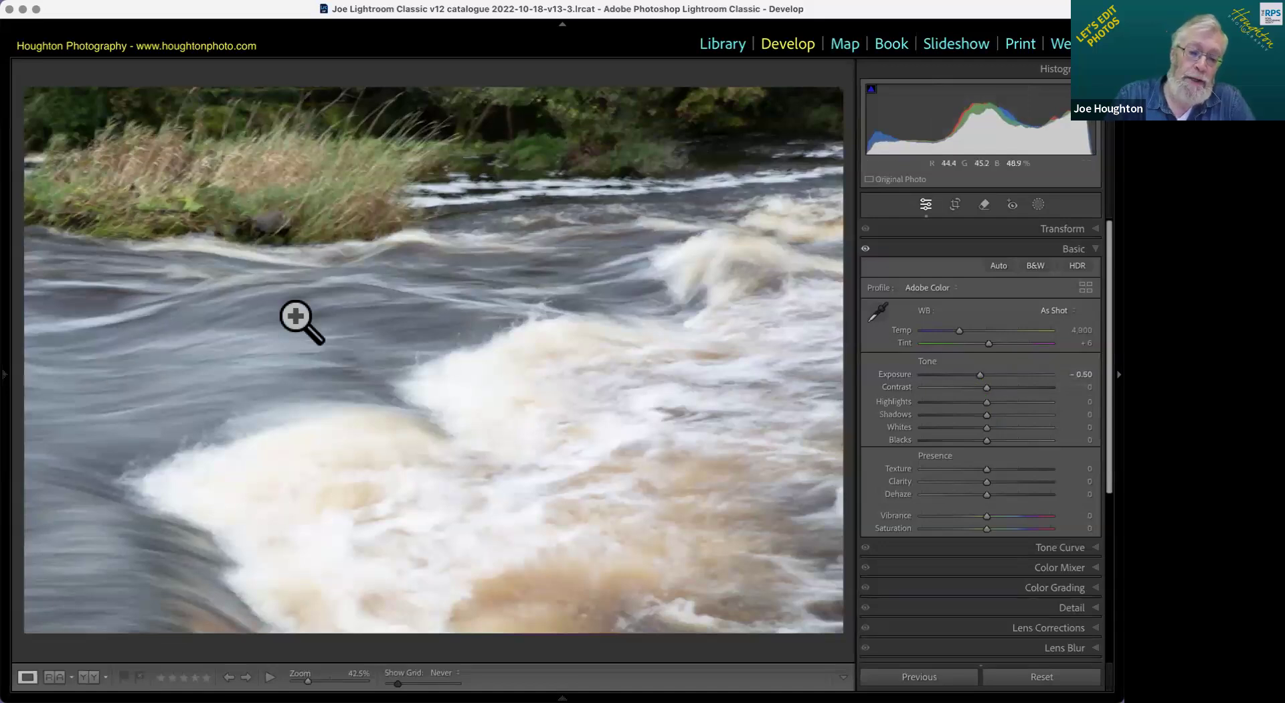
left_click(292, 411)
left_click(361, 416)
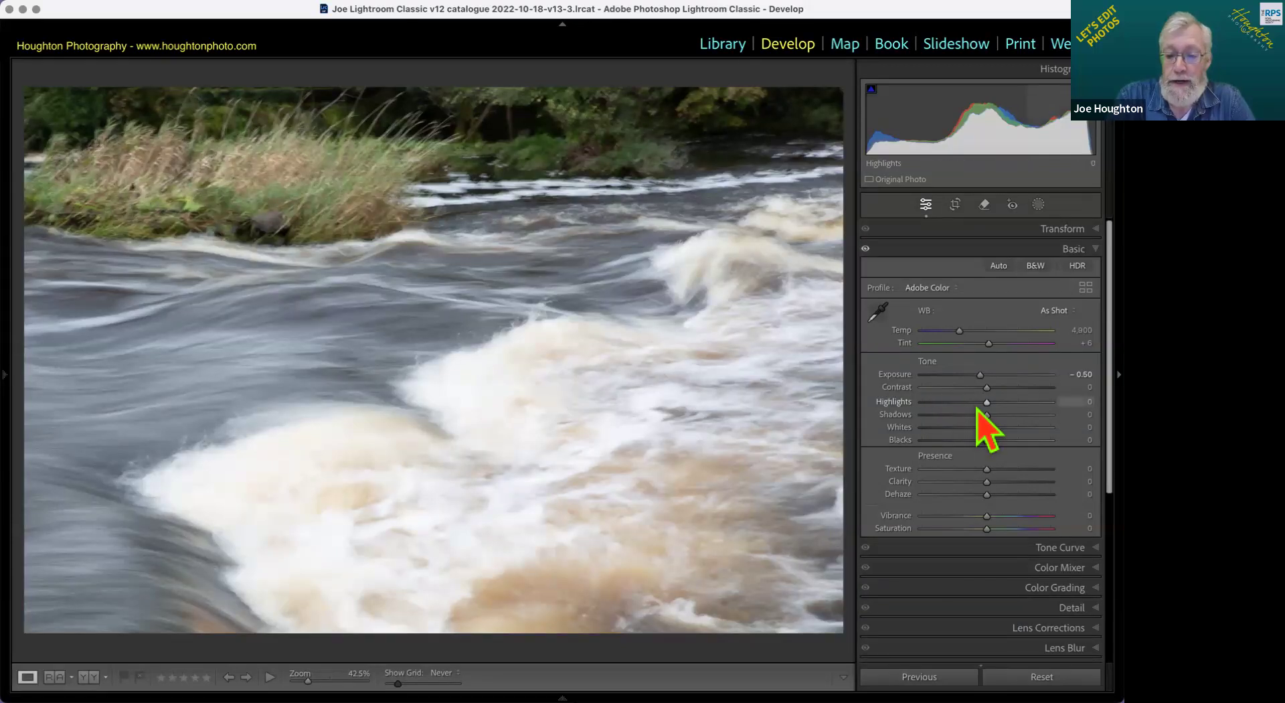
Step: Set the river photo's Highlights to -79, Dehaze to +25 and Clarity to +50
left_click_drag(986, 402, 936, 412)
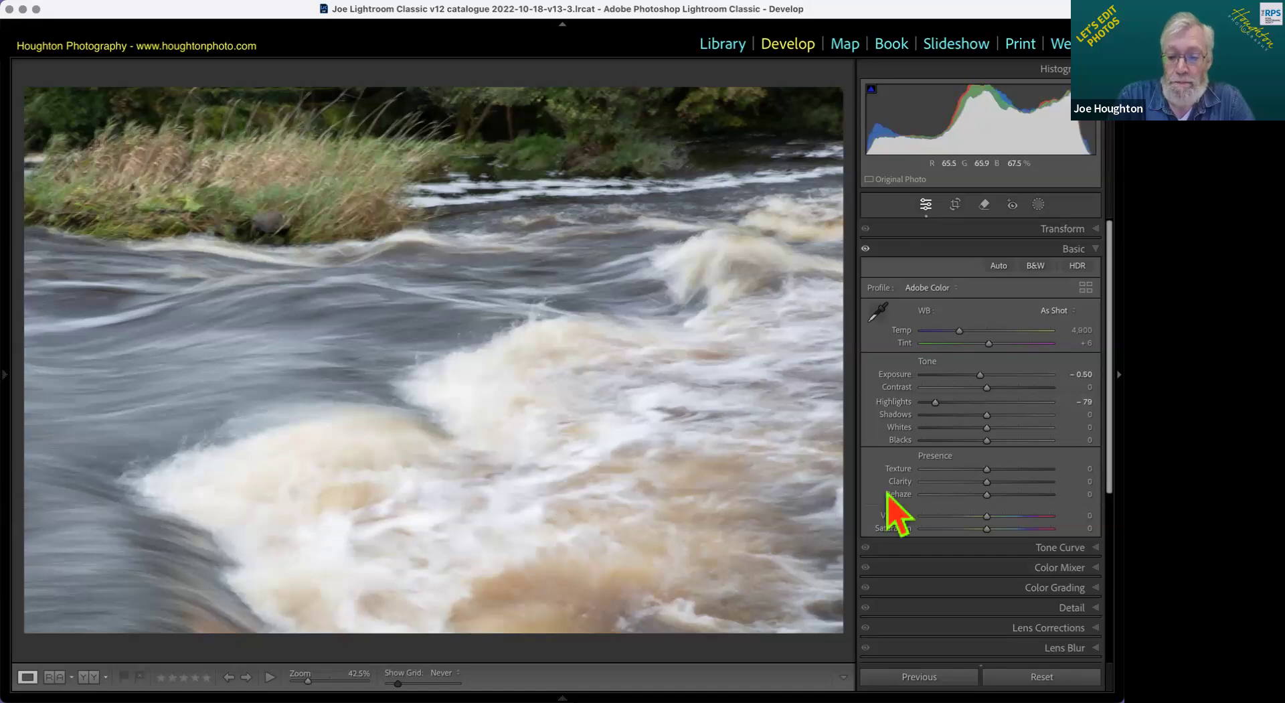
left_click_drag(989, 497, 1019, 482)
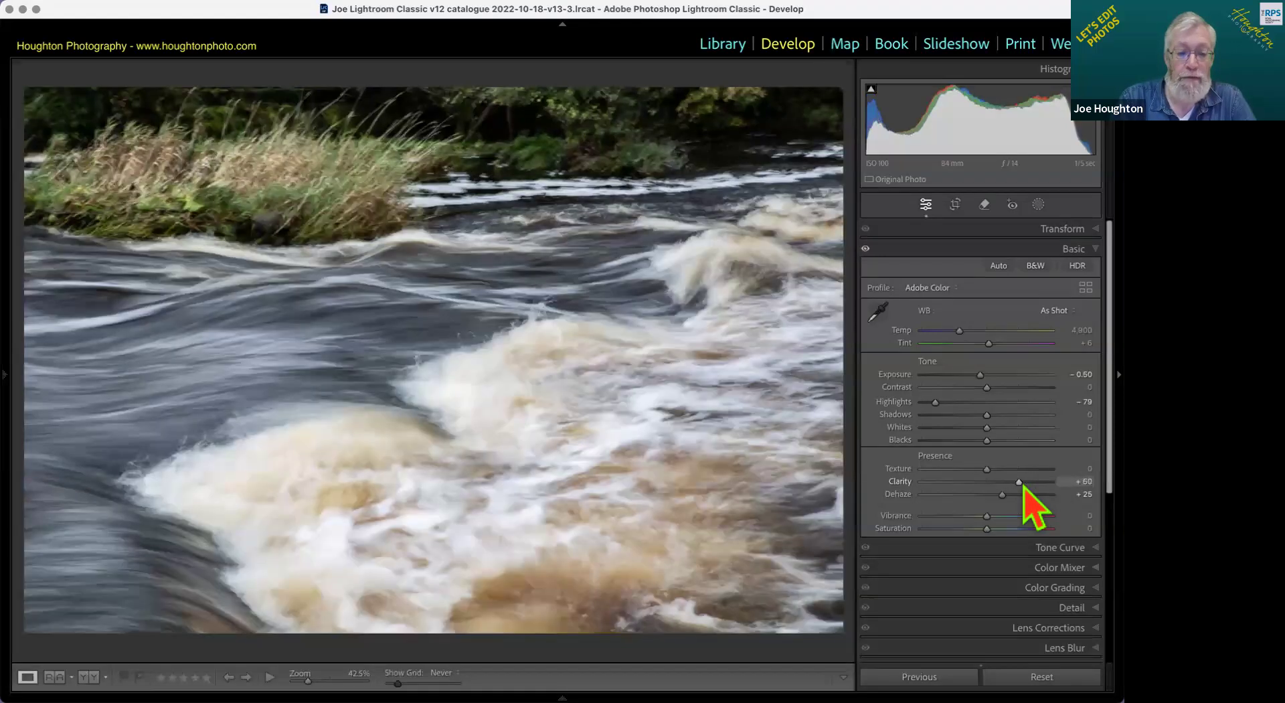
Step: Compare the adjusted river photo with its before version and inspect the grassy bank up close
key("backslash")
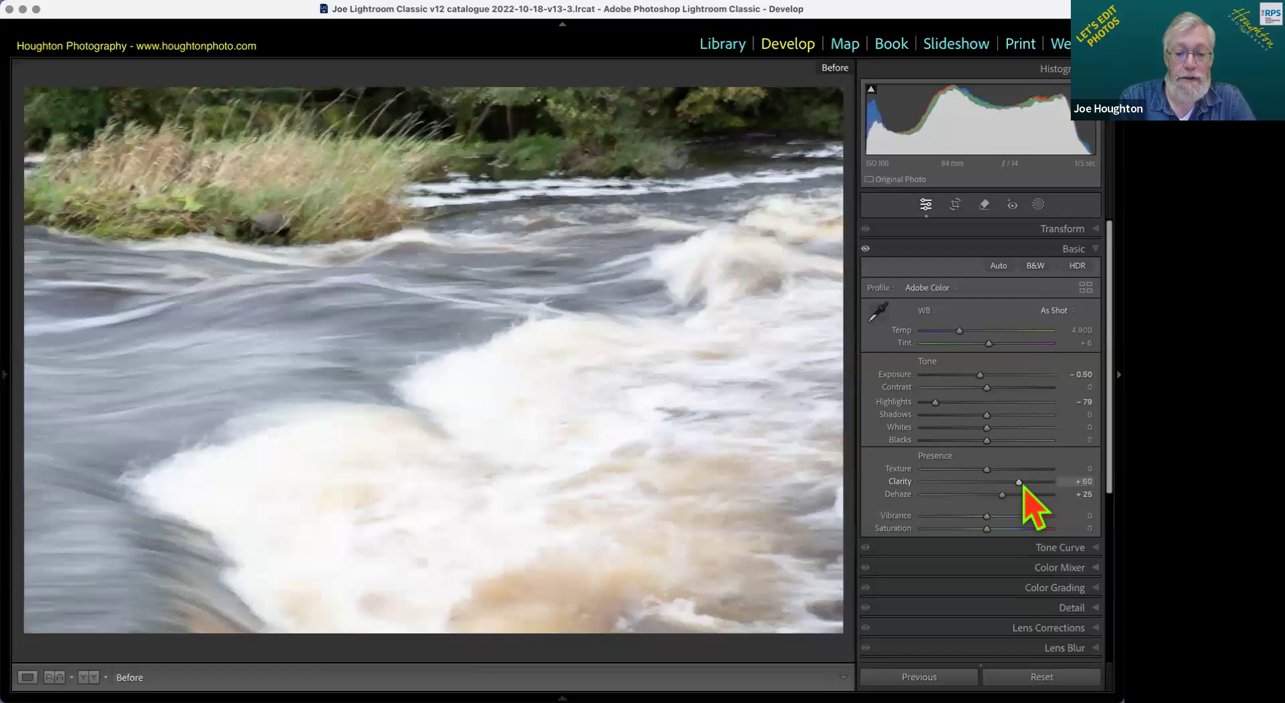
key("backslash")
key("backslash")
key("backslash")
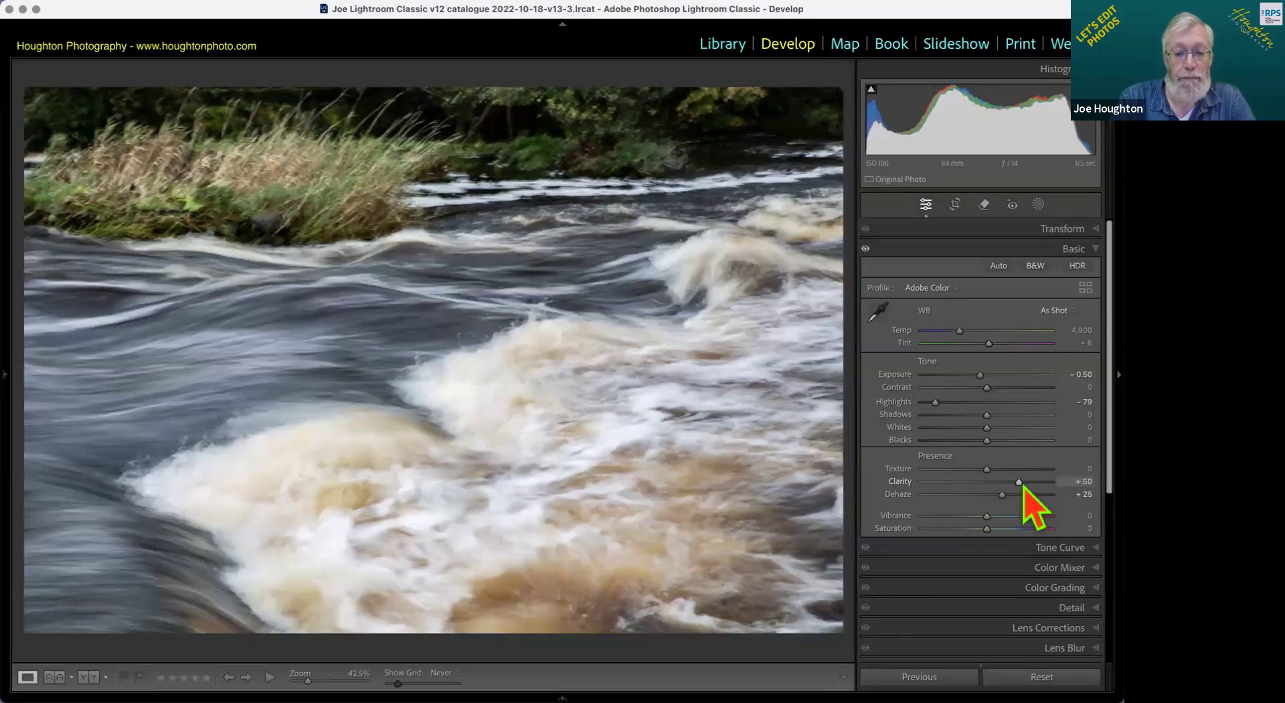
key("backslash")
key("backslash")
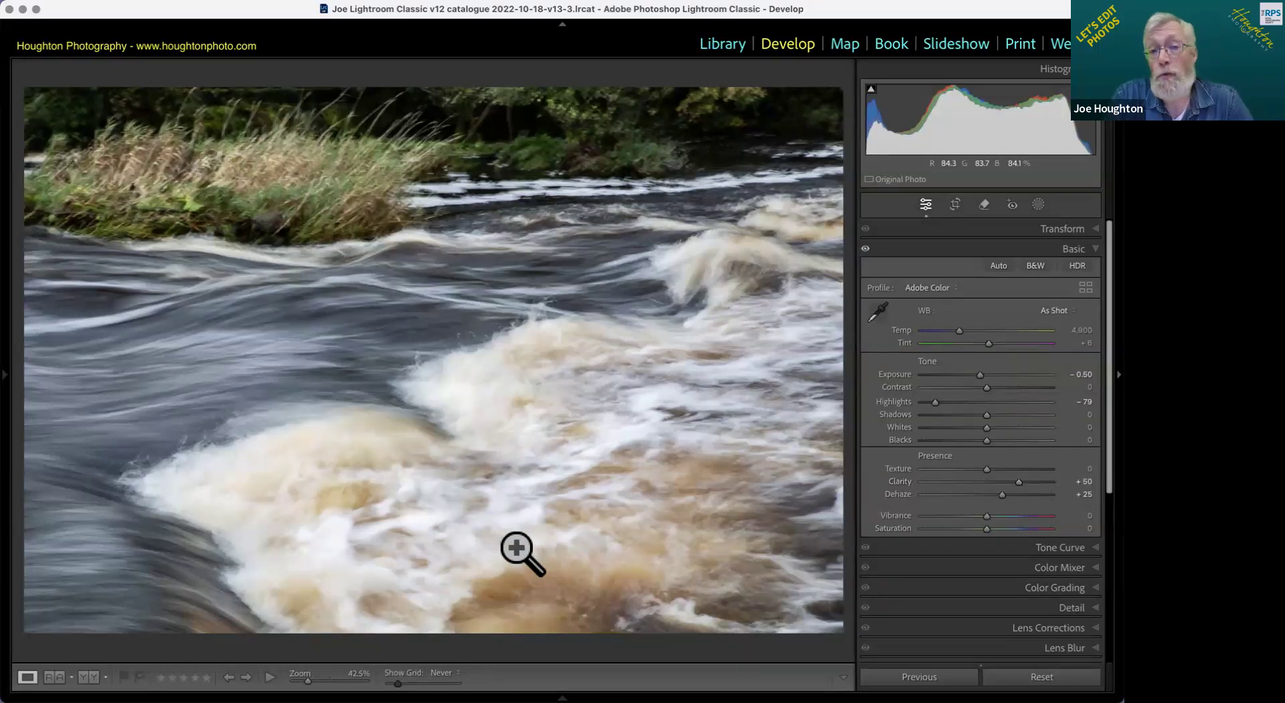
left_click(264, 166)
left_click(272, 172)
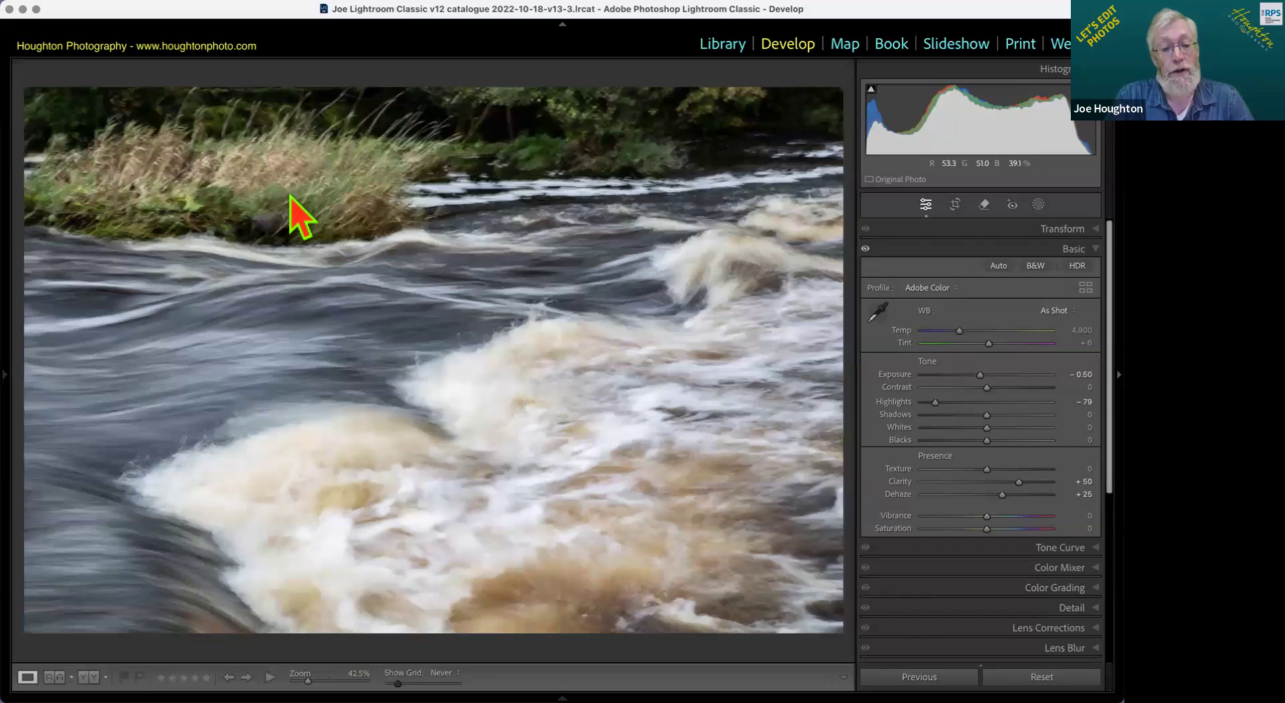
Step: Show the photo's file and exposure information on the image and lower Blacks to -1
key("i")
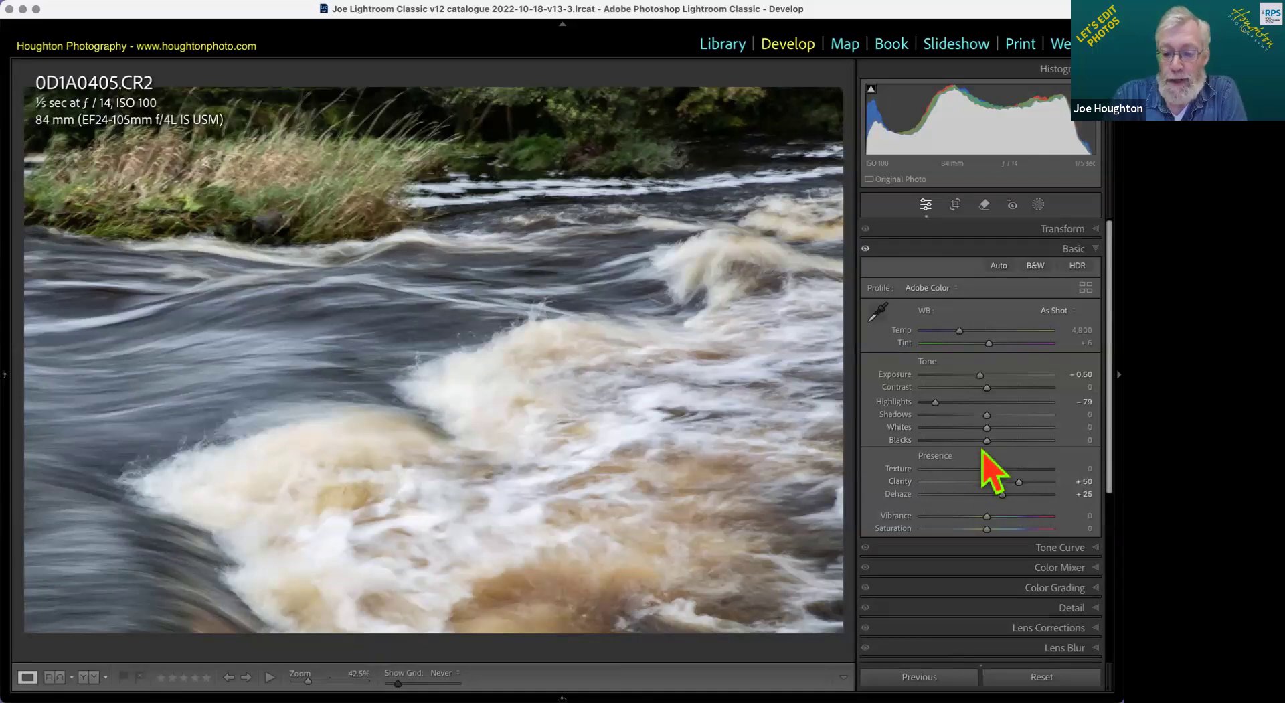
mouse_move(987, 445)
left_mouse_down()
mouse_move(938, 447)
mouse_move(986, 447)
left_mouse_up()
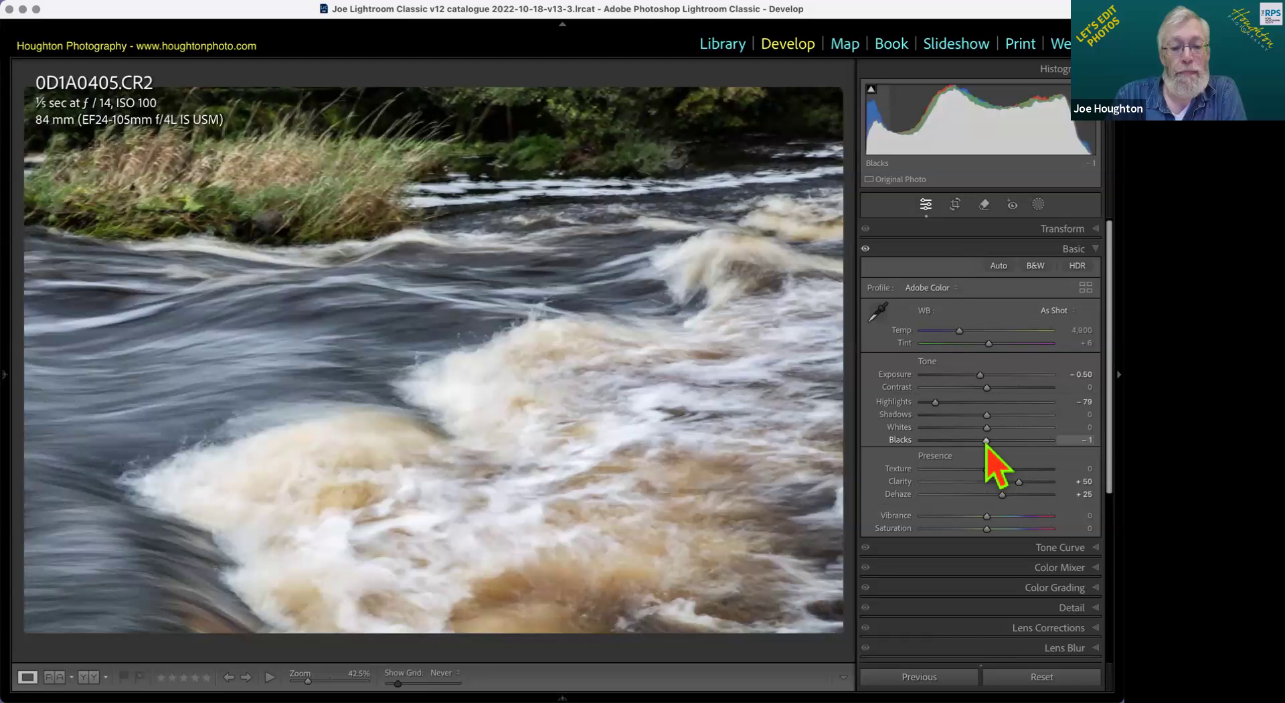
Step: Create a brush mask with brush size 28 and paint it over the whole river surface, with the mask overlay shown
left_click(1039, 204)
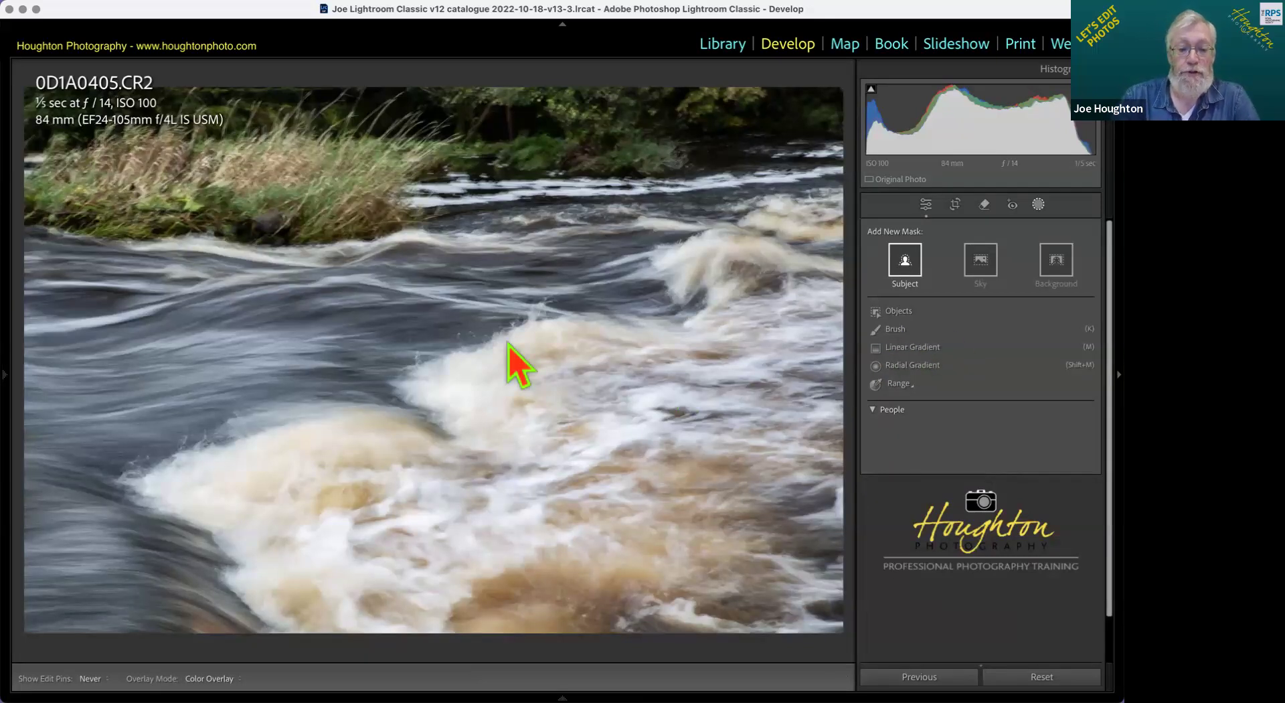
key("k")
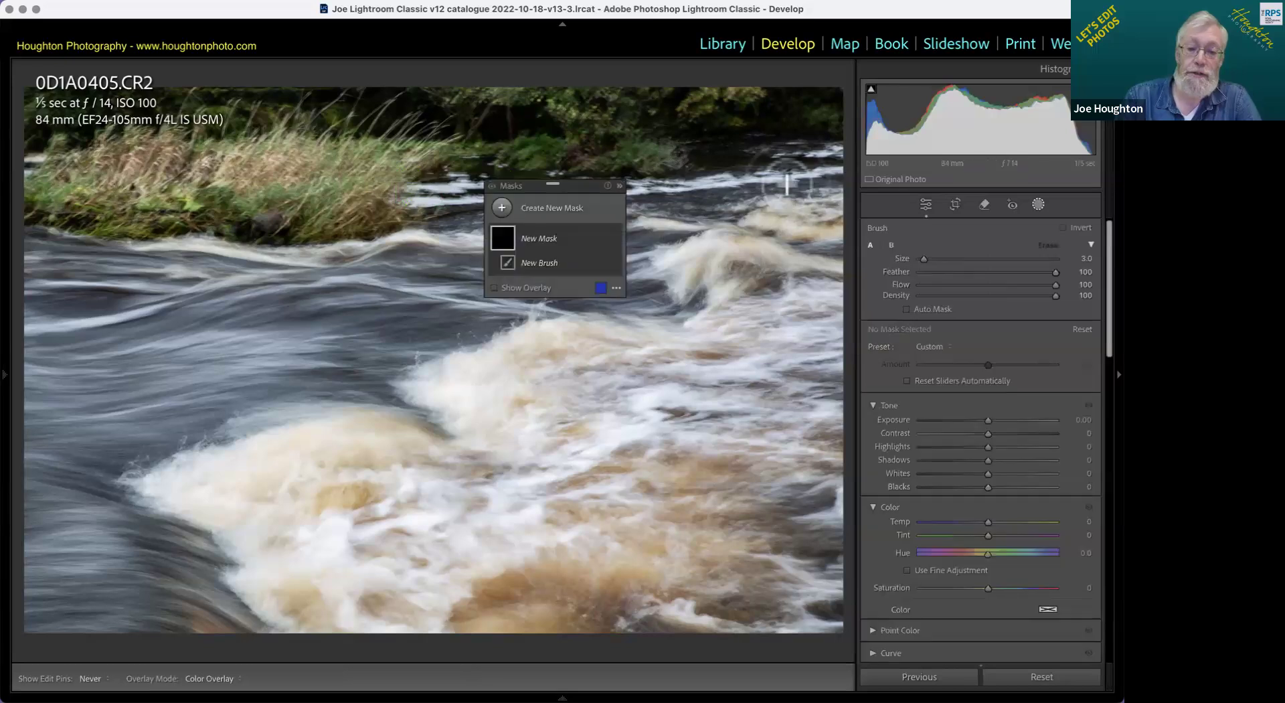
scroll(136, 330, "up", 6)
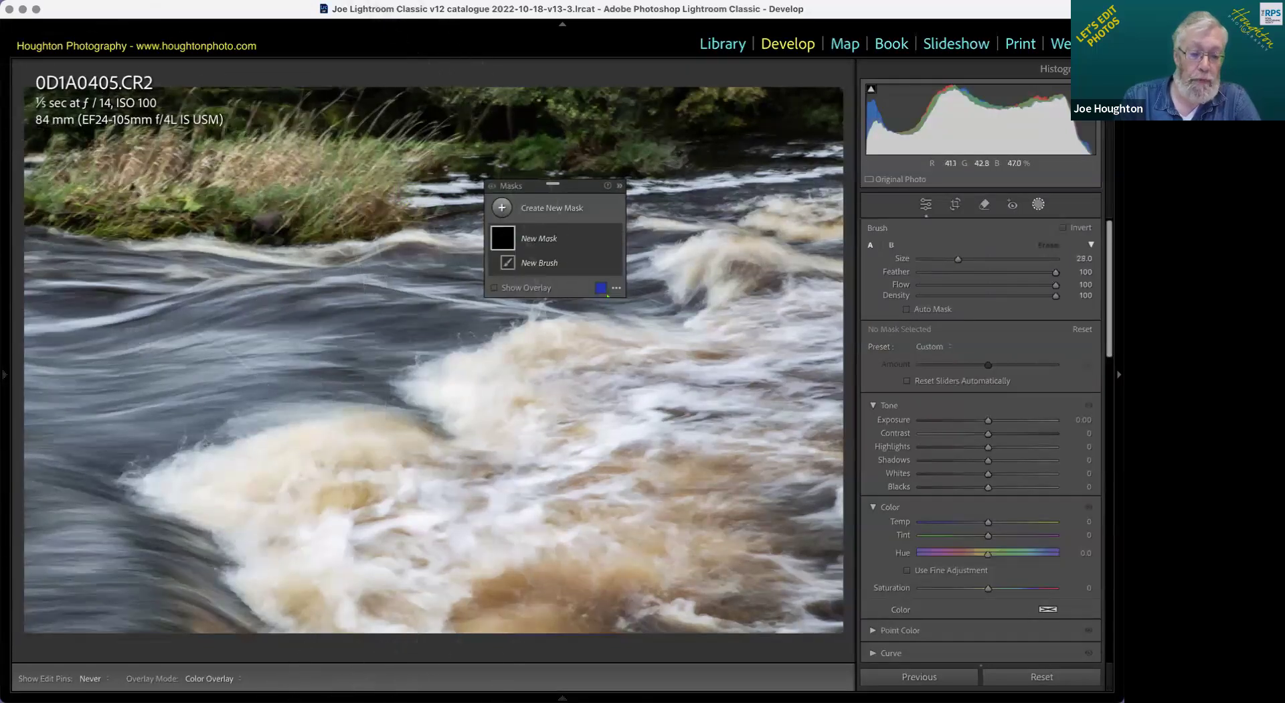
mouse_move(40, 568)
left_mouse_down()
mouse_move(529, 569)
mouse_move(786, 551)
mouse_move(147, 381)
mouse_move(63, 287)
mouse_move(261, 354)
left_mouse_up()
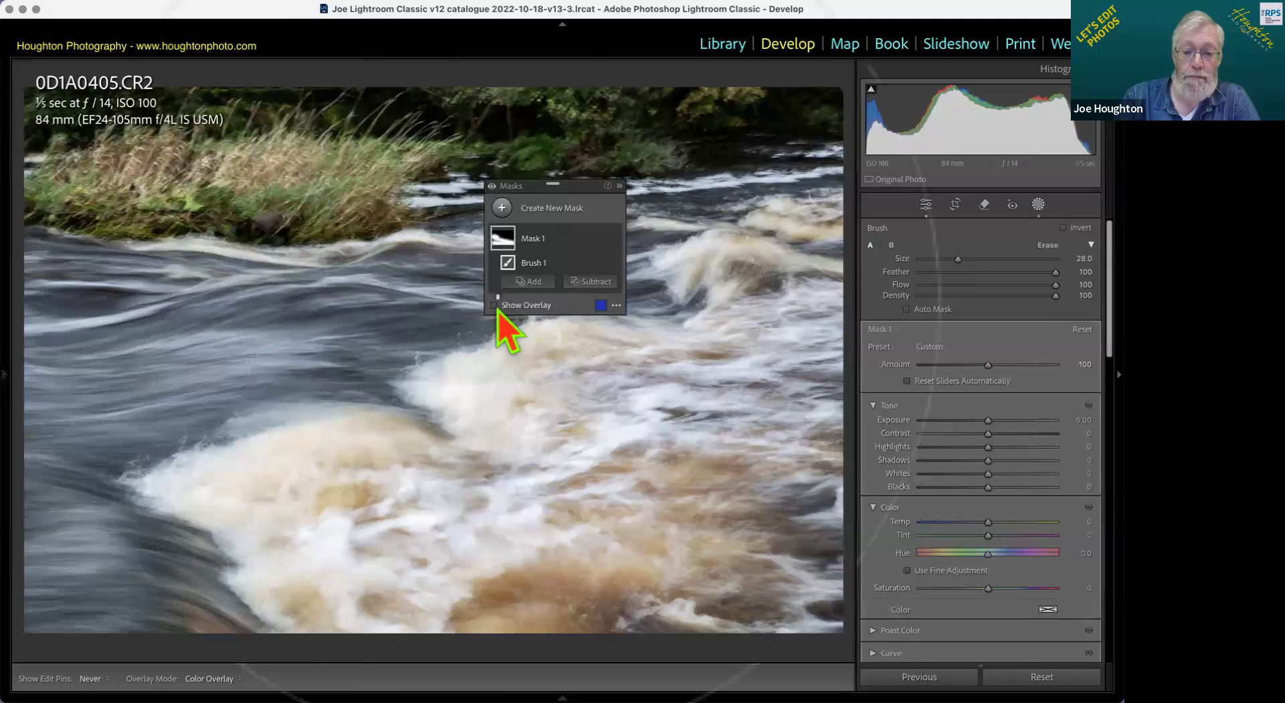
left_click(494, 305)
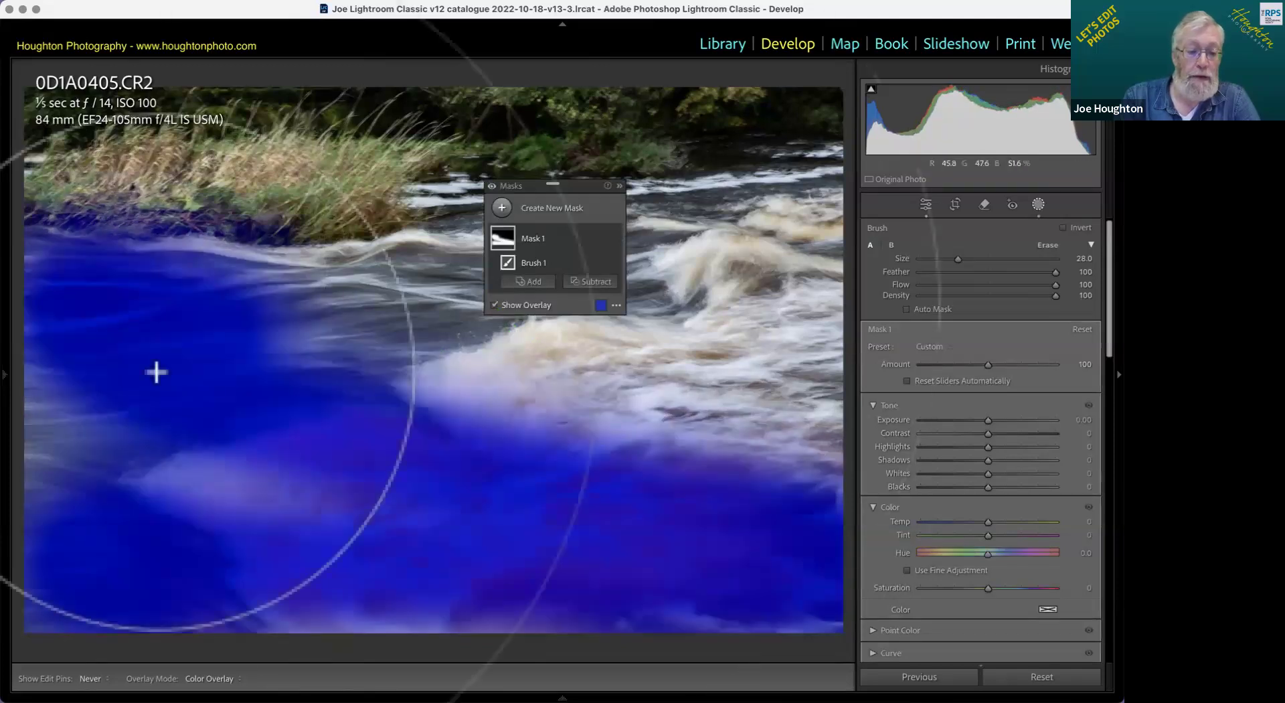
mouse_move(381, 436)
left_mouse_down()
mouse_move(544, 390)
mouse_move(851, 217)
mouse_move(808, 278)
mouse_move(775, 434)
mouse_move(597, 413)
left_mouse_up()
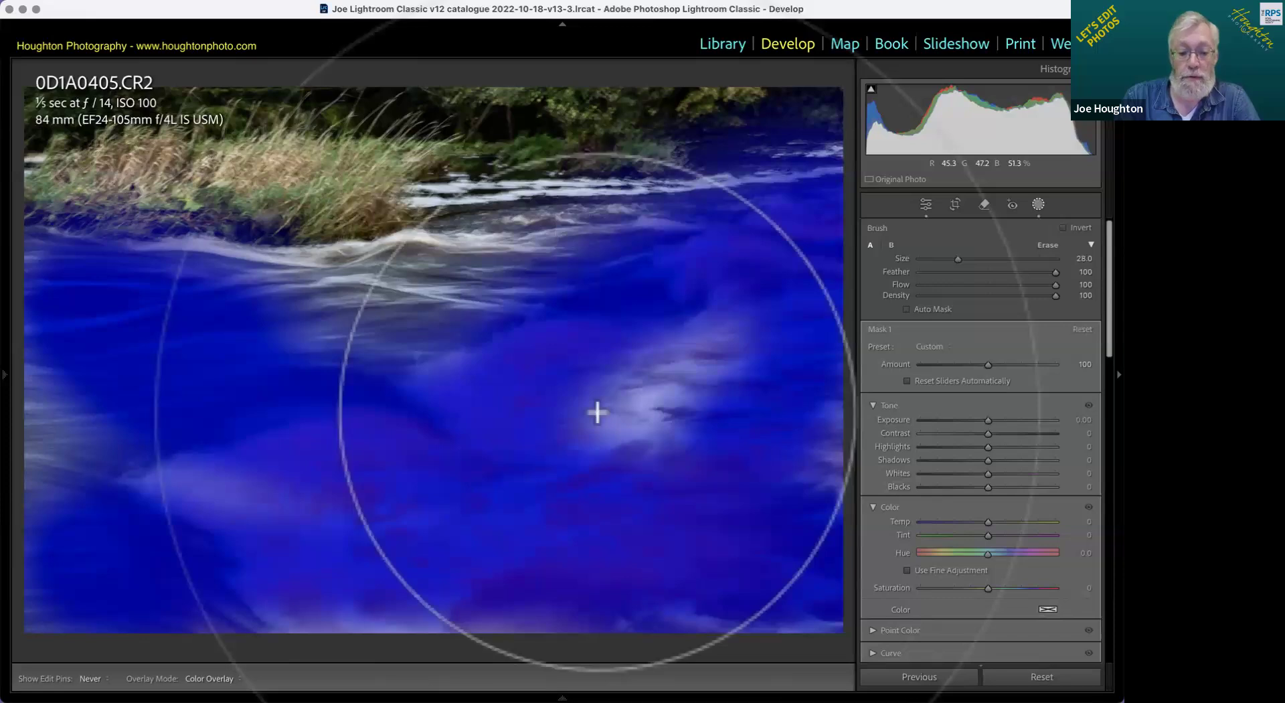
mouse_move(597, 412)
left_mouse_down()
mouse_move(94, 468)
mouse_move(20, 393)
mouse_move(22, 290)
left_mouse_up()
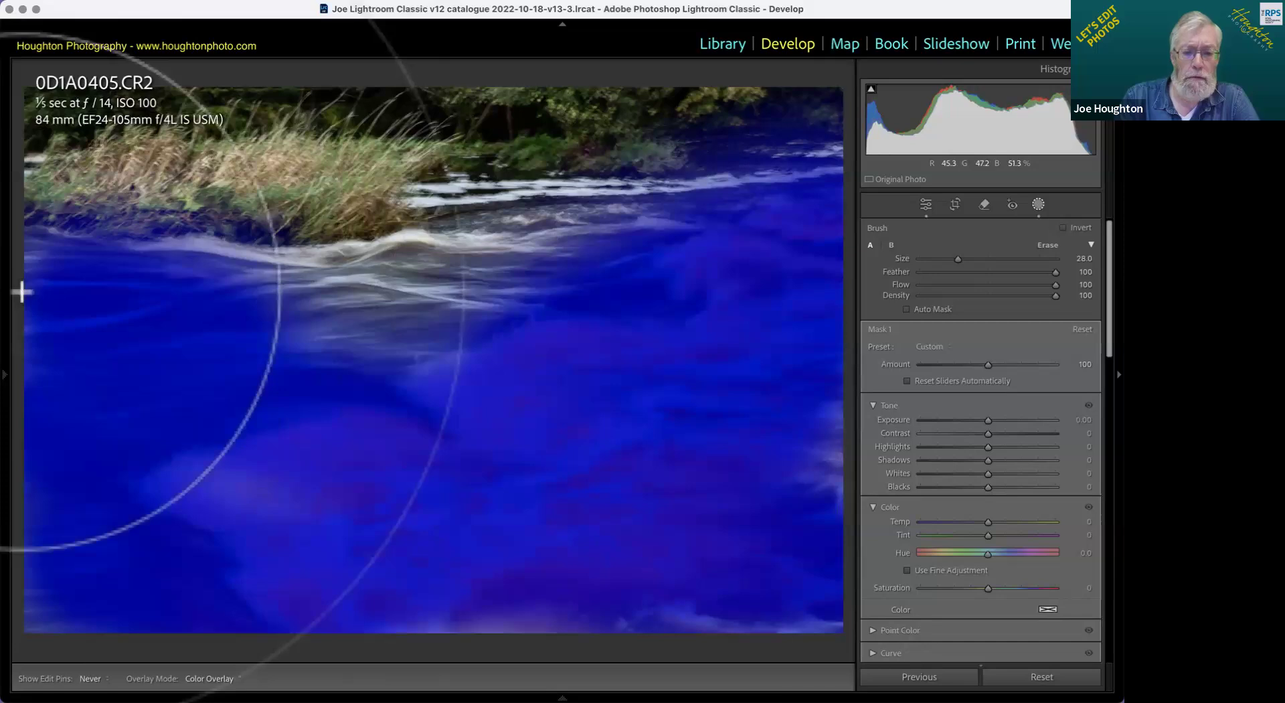
mouse_move(332, 339)
left_mouse_down()
mouse_move(262, 316)
mouse_move(467, 306)
mouse_move(489, 262)
mouse_move(794, 274)
mouse_move(806, 298)
left_mouse_up()
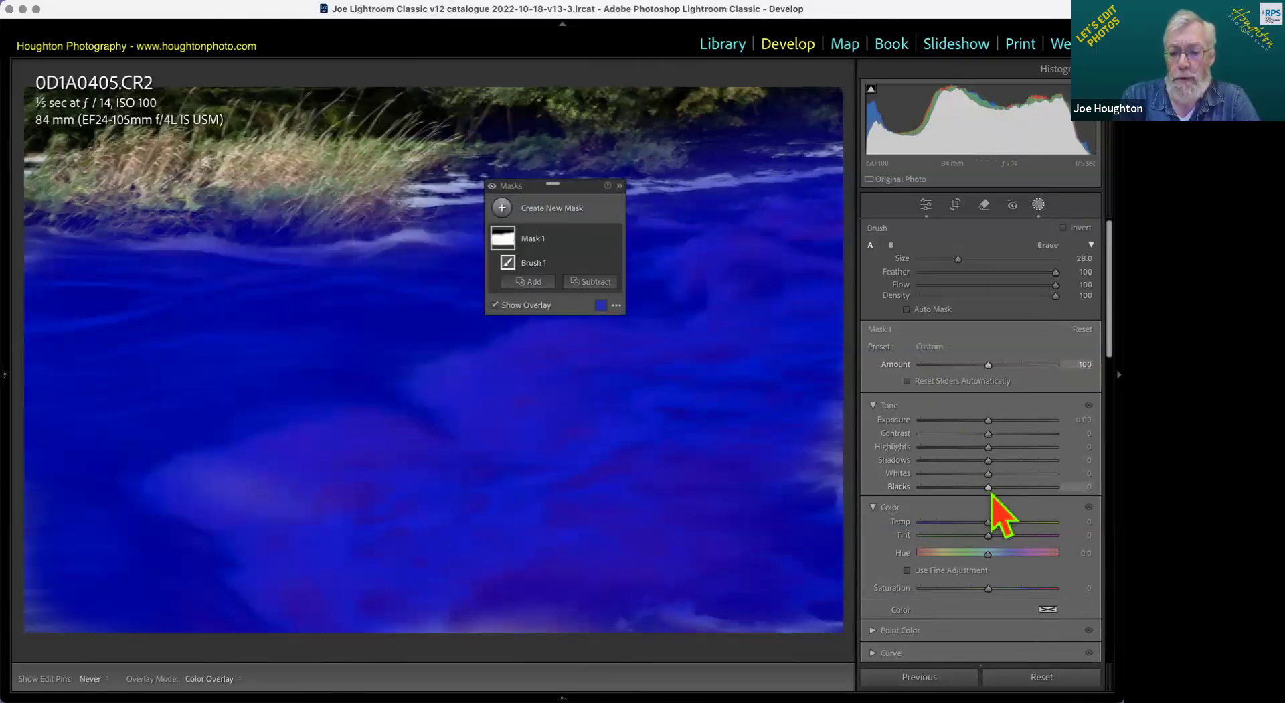
Step: Set the water mask's Blacks to -65, Whites to 1 and Highlights to -35
mouse_move(985, 489)
left_mouse_down()
mouse_move(932, 493)
mouse_move(1017, 493)
mouse_move(892, 494)
mouse_move(1012, 493)
mouse_move(944, 494)
mouse_move(1002, 474)
mouse_move(989, 474)
left_mouse_up()
key("o")
left_click(988, 474)
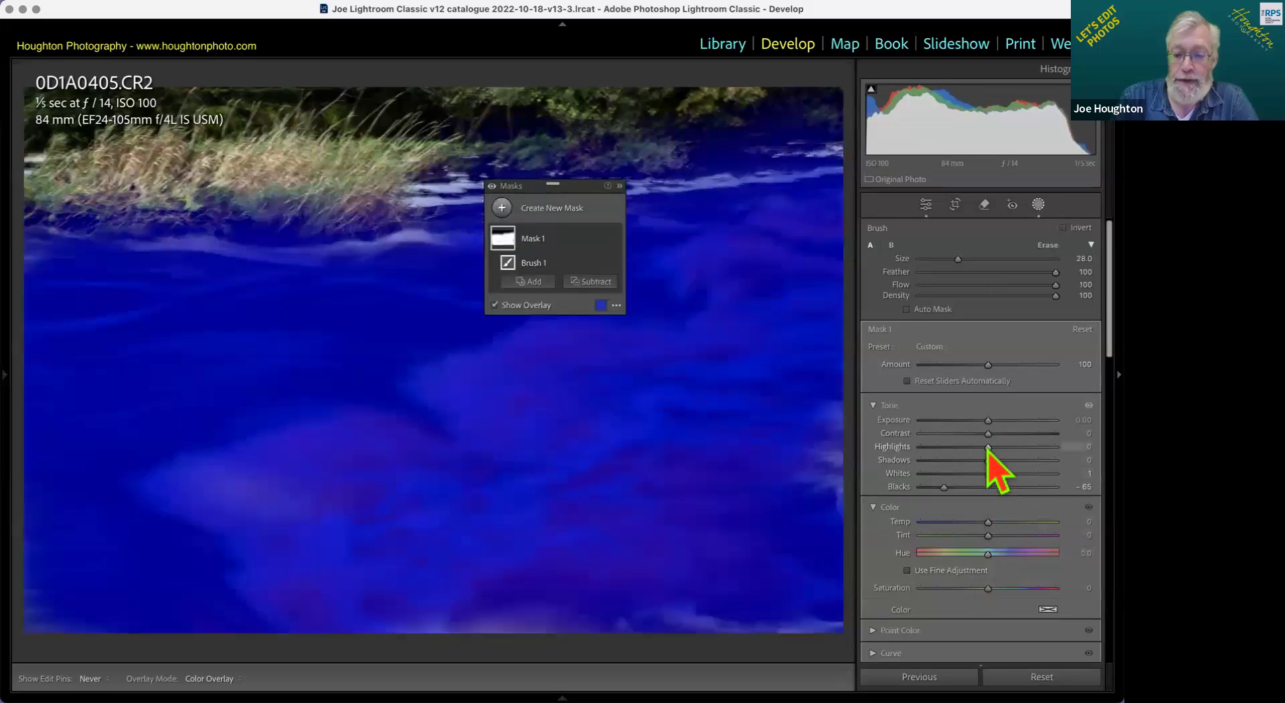
mouse_move(989, 447)
left_mouse_down()
mouse_move(921, 446)
mouse_move(964, 448)
left_mouse_up()
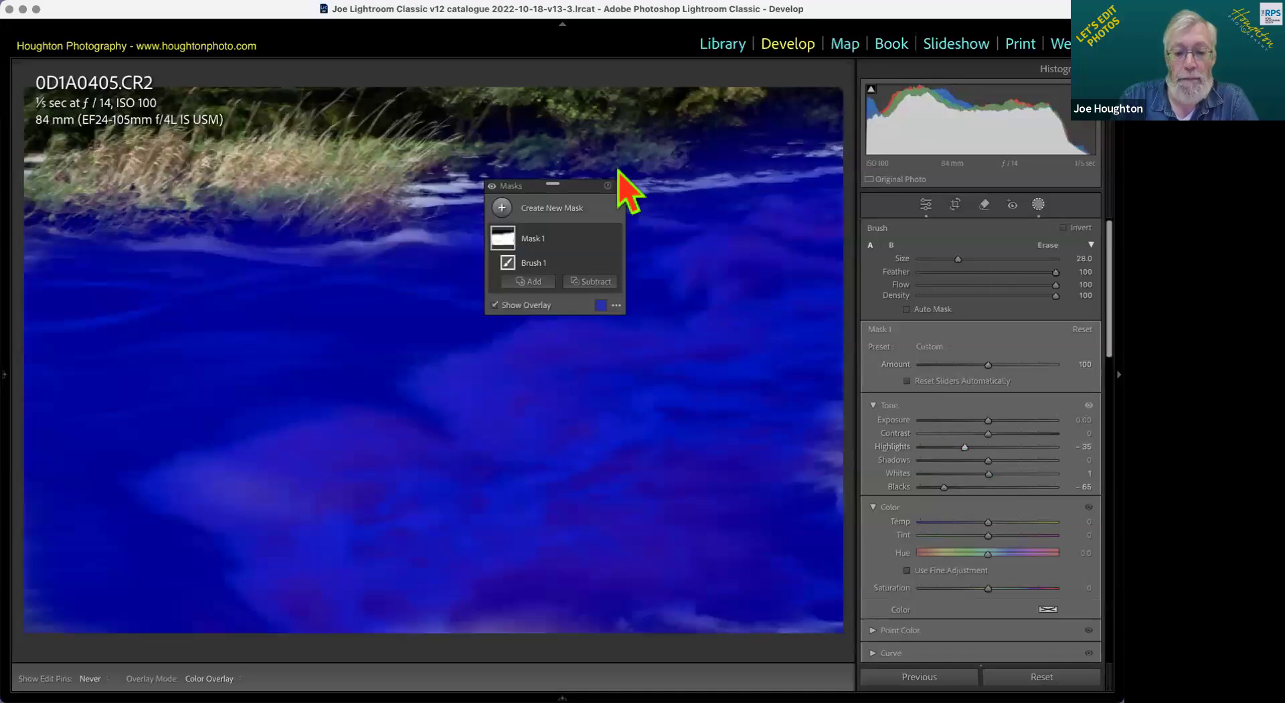
Step: Move the floating mask list away from the middle of the photo, hide the mask overlay and close masking
left_click_drag(574, 192, 111, 526)
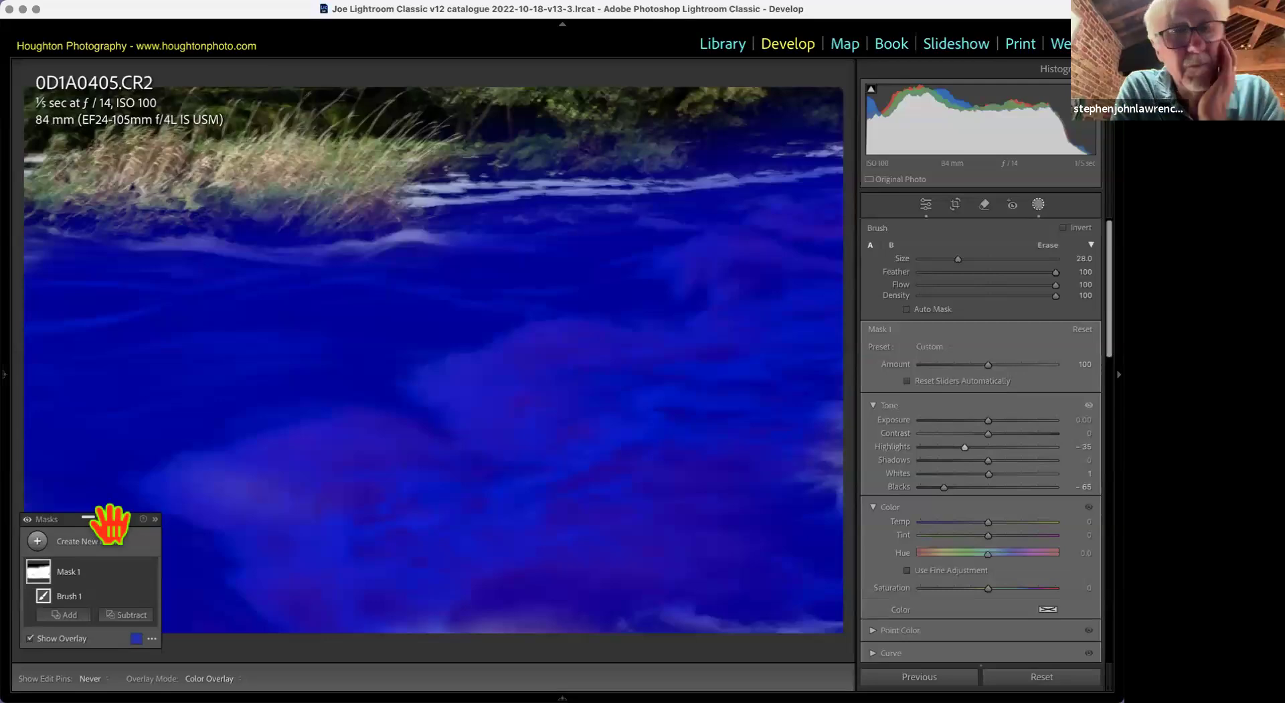
left_click(30, 638)
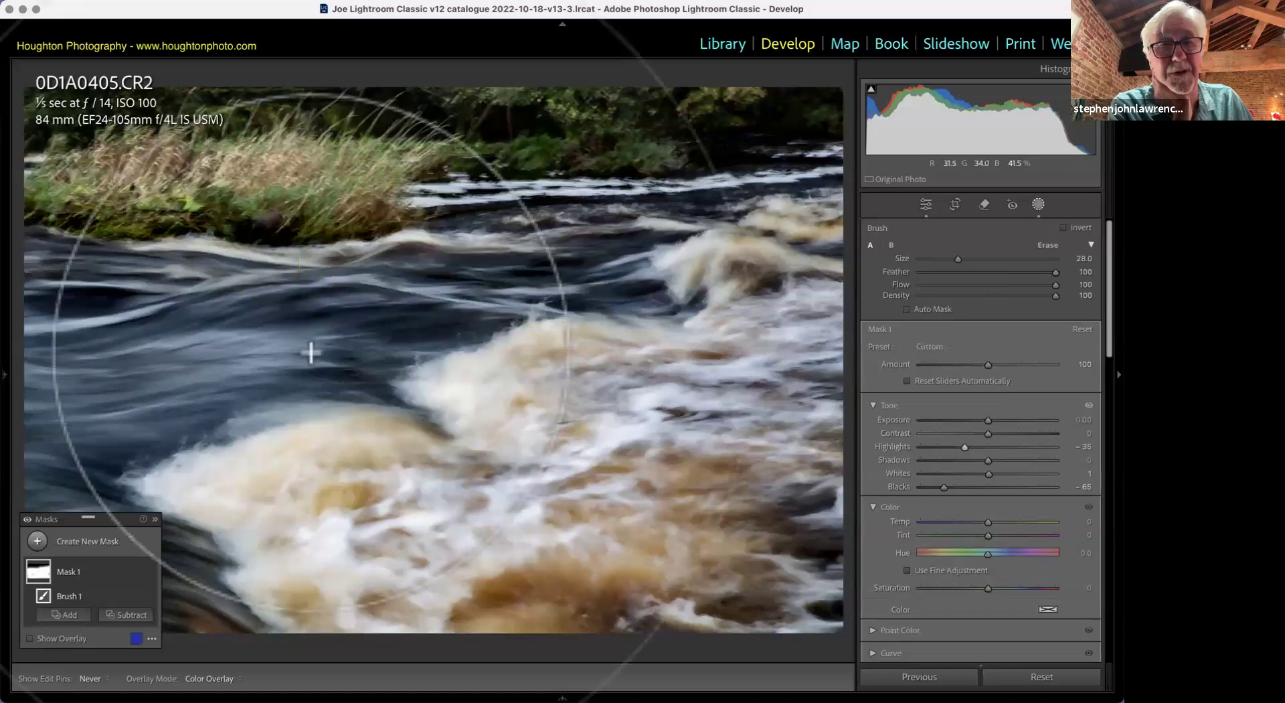
scroll(311, 352, "down", 5)
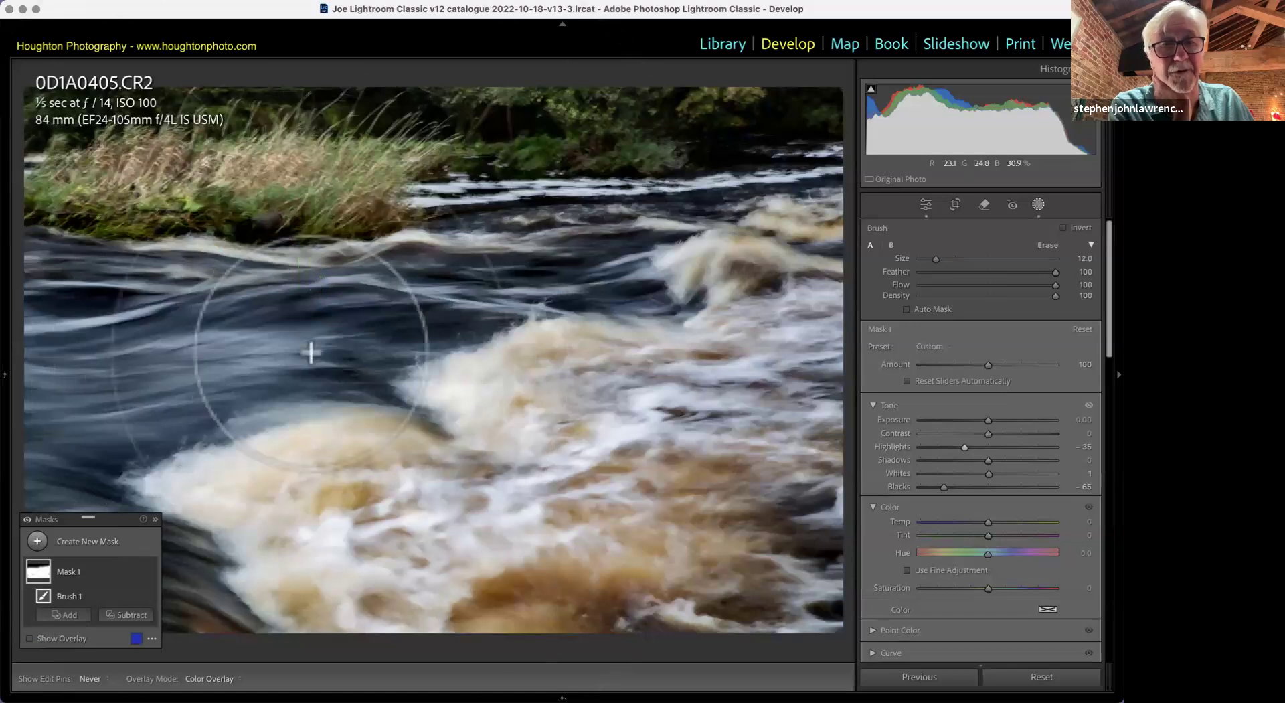
left_click(1038, 205)
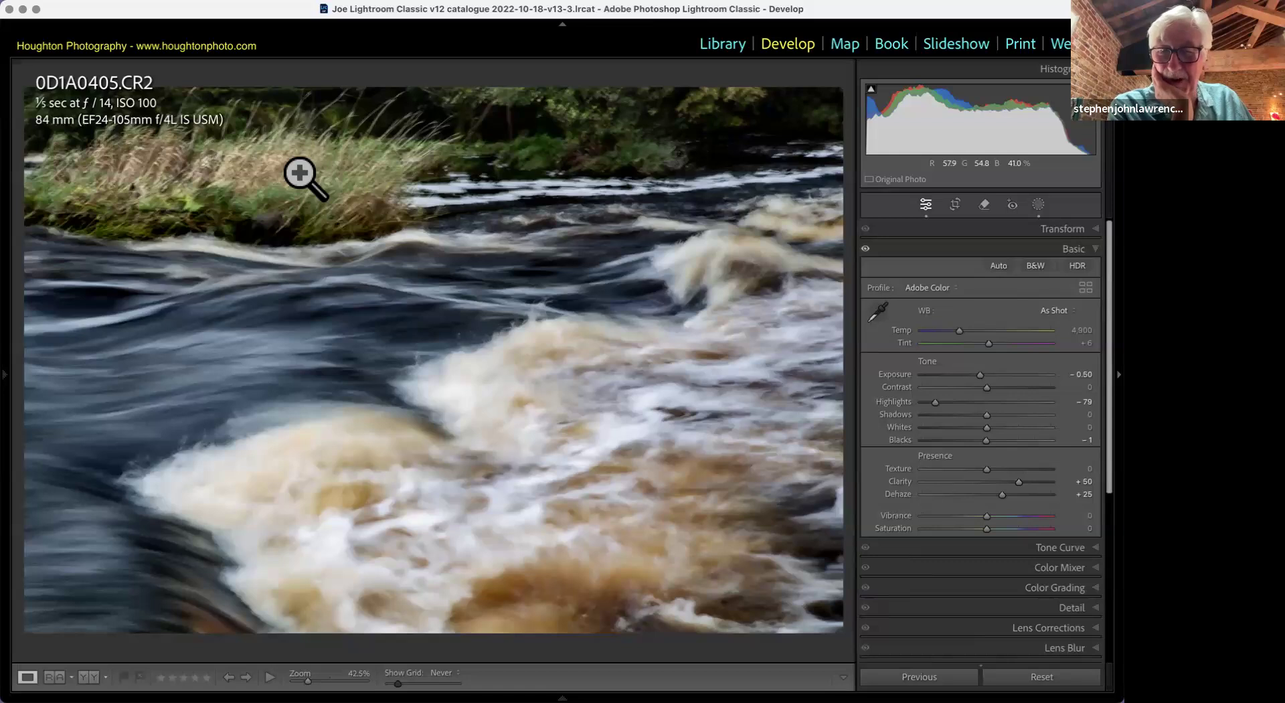
Step: Return to the library grid and view the edited river photo enlarged
key("g")
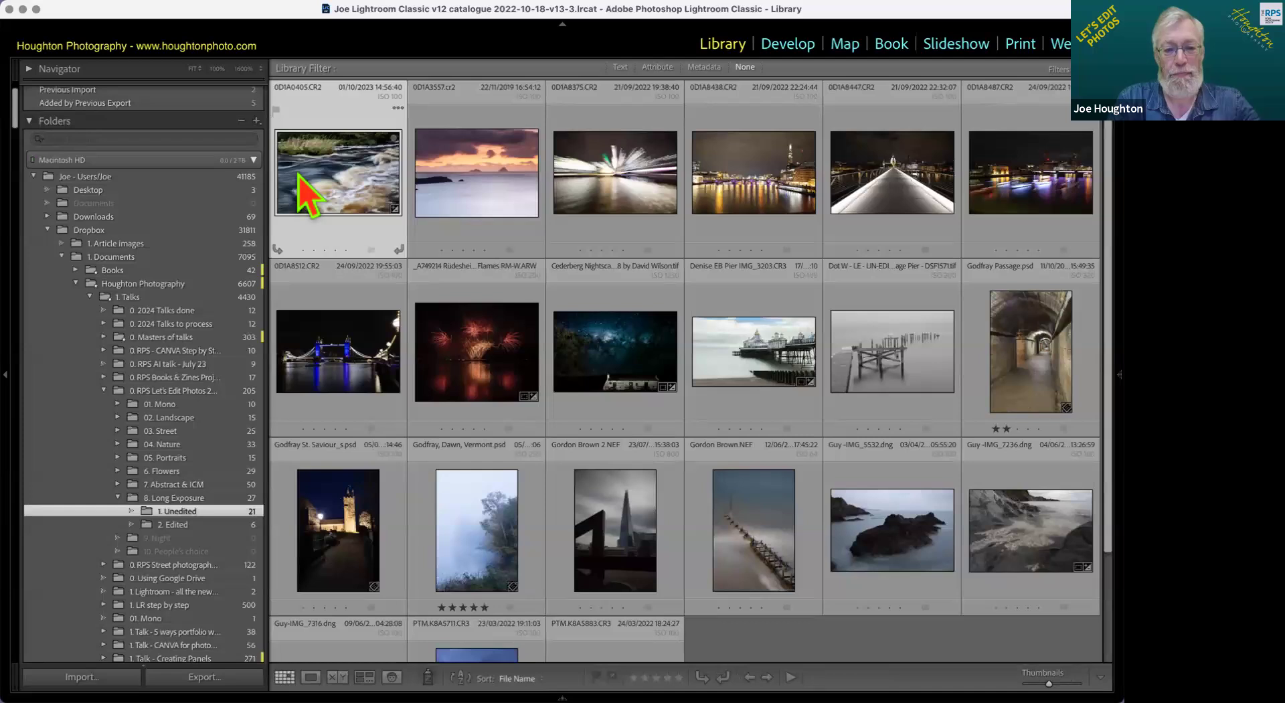
double_click(298, 175)
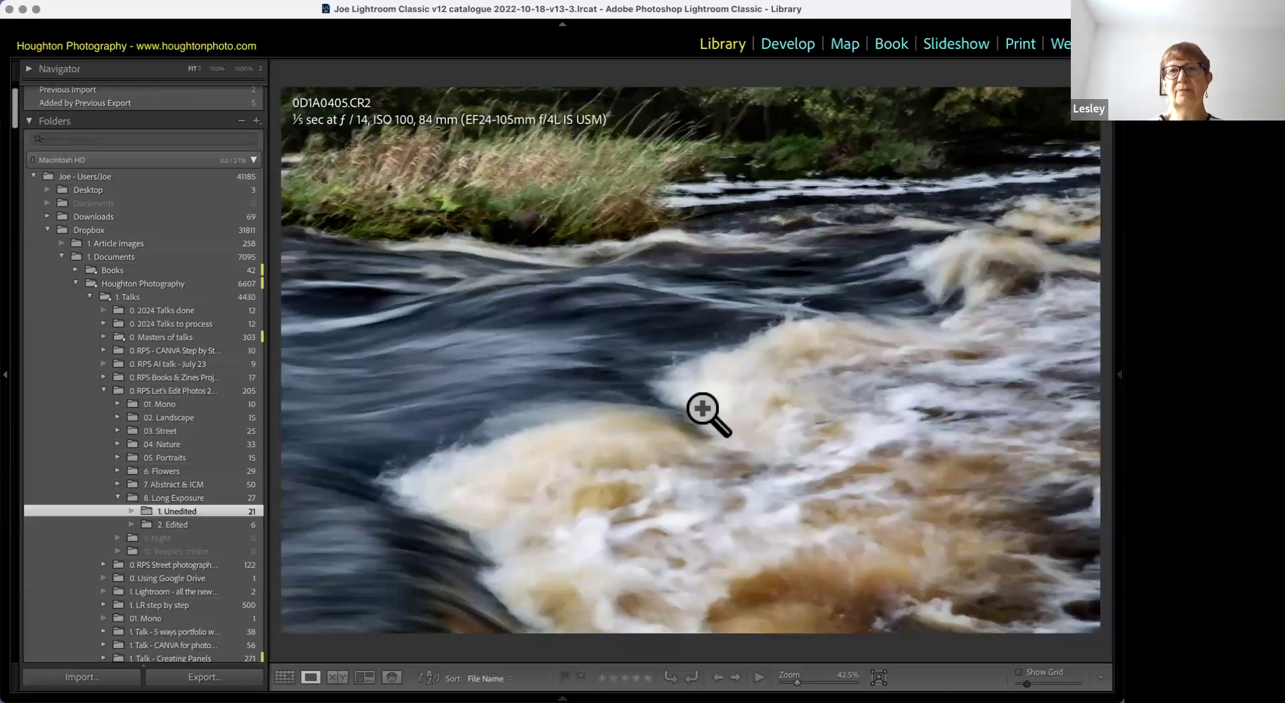
double_click(702, 409)
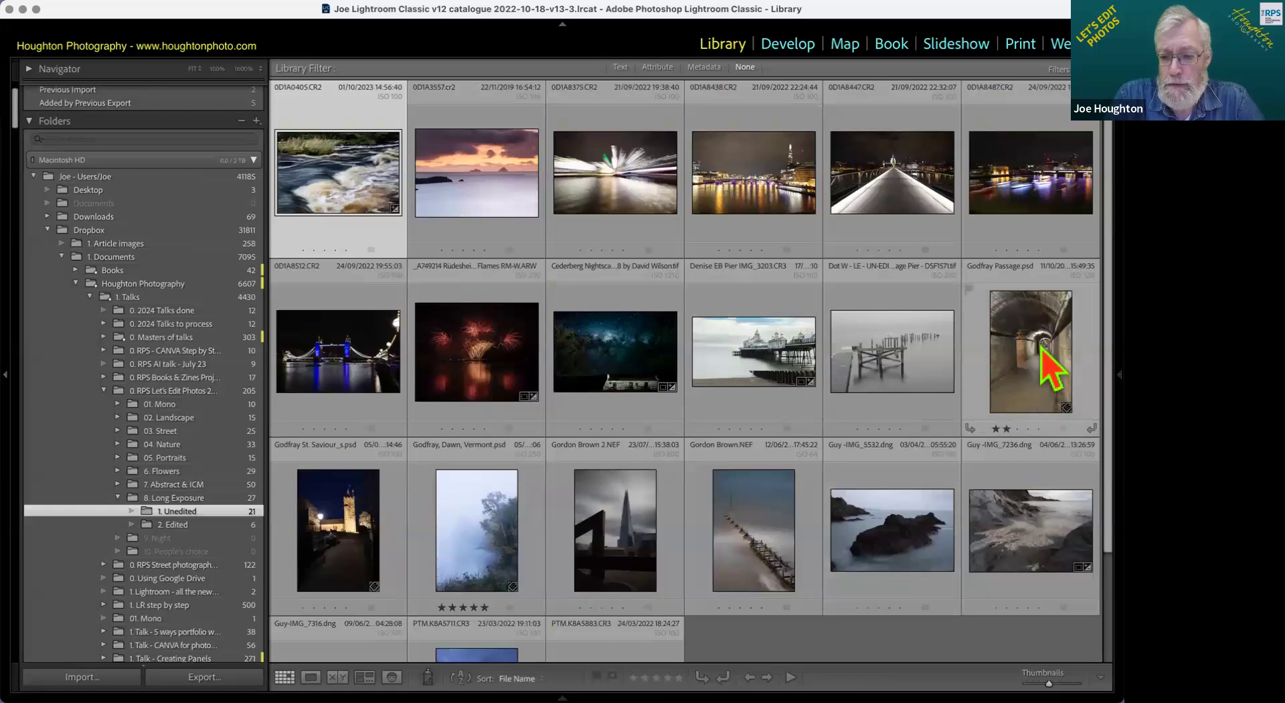
Step: Open the tunnel passage photo for developing and convert it to black and white, comparing it with the colour version
double_click(1053, 371)
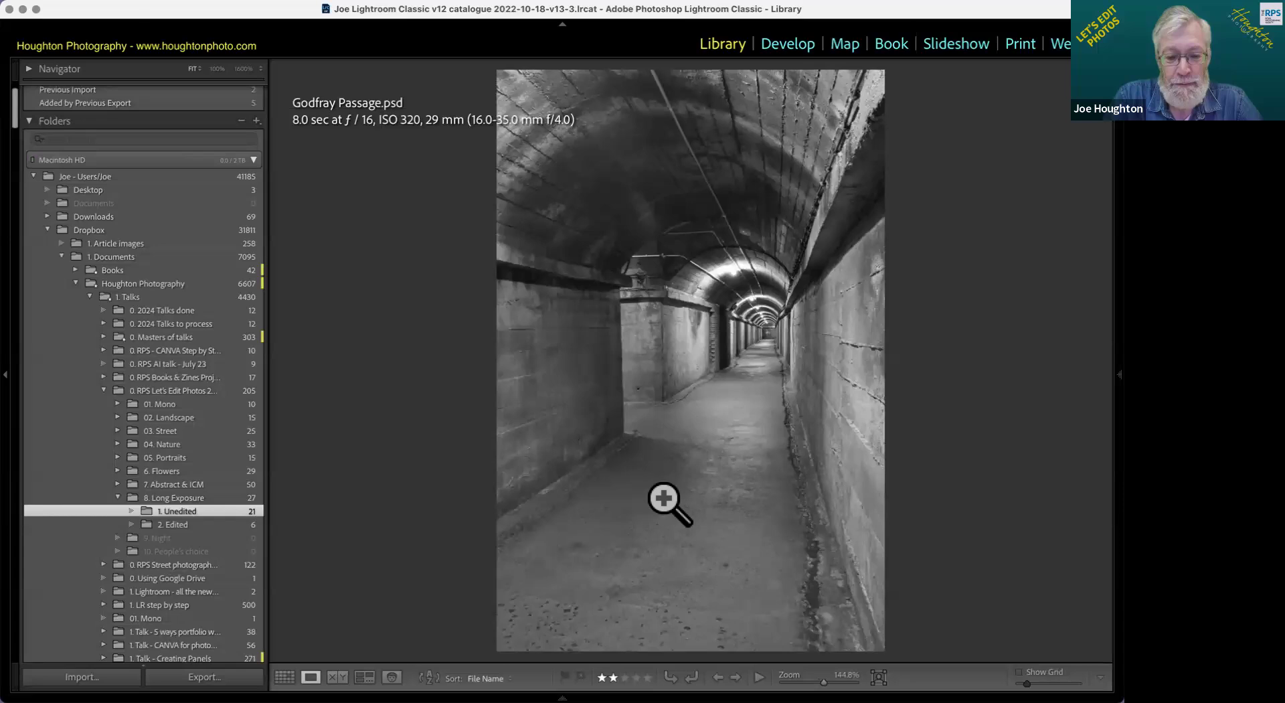
mouse_move(1098, 396)
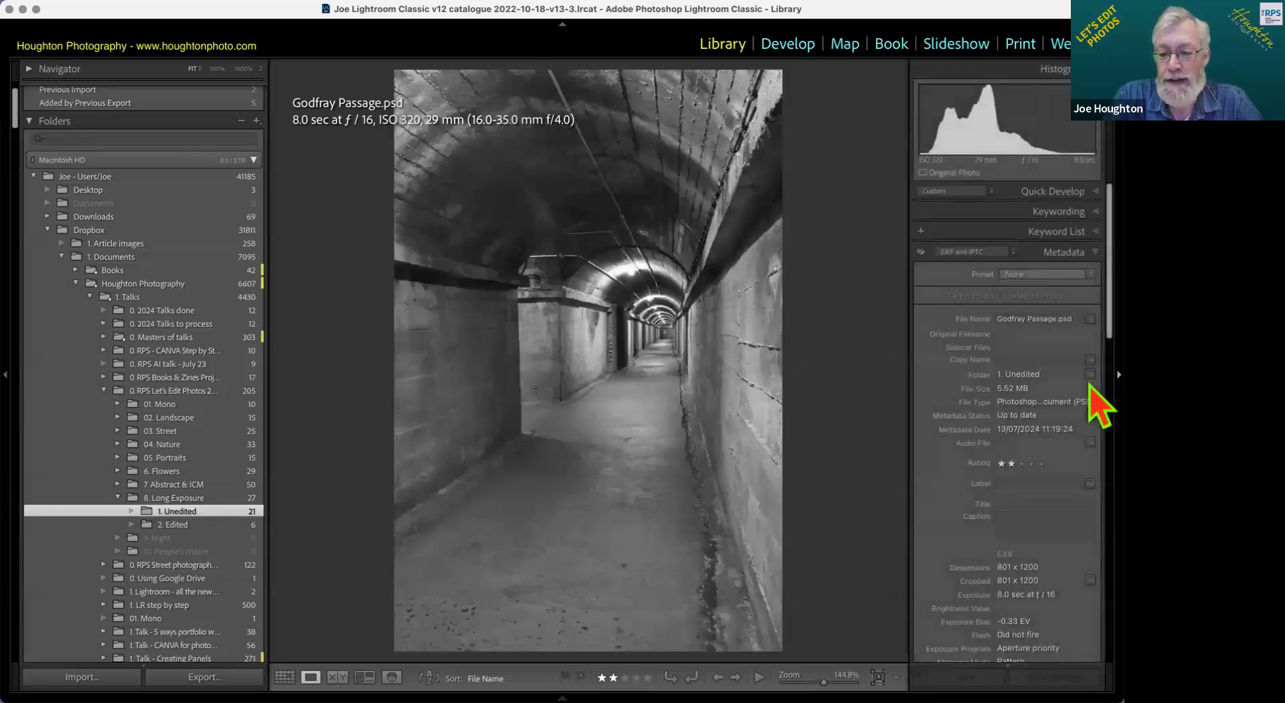
key("d")
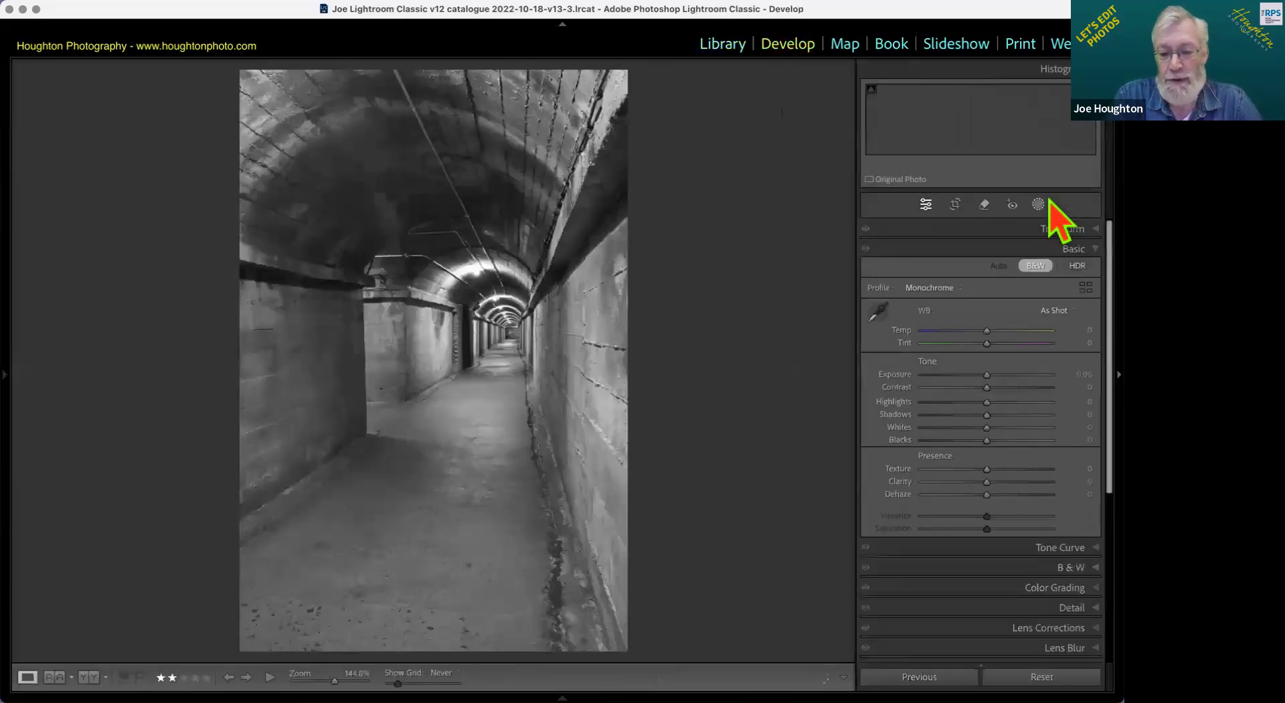
key("v")
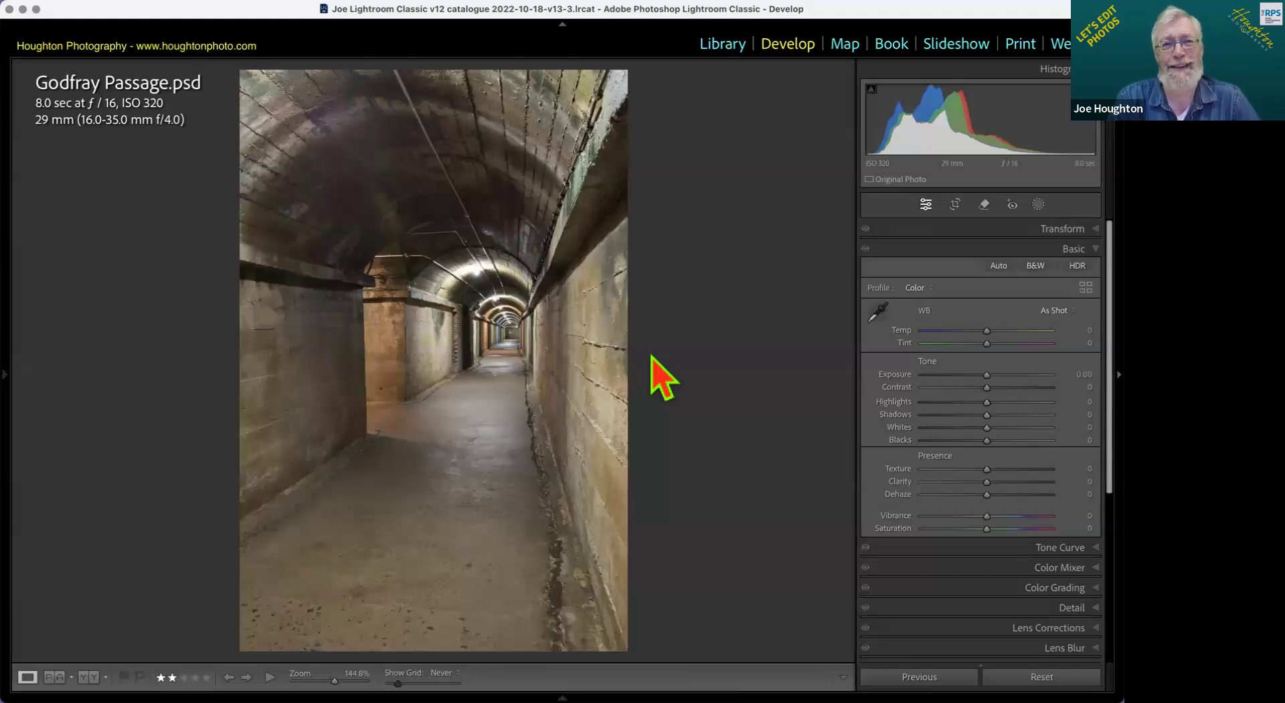
key("v")
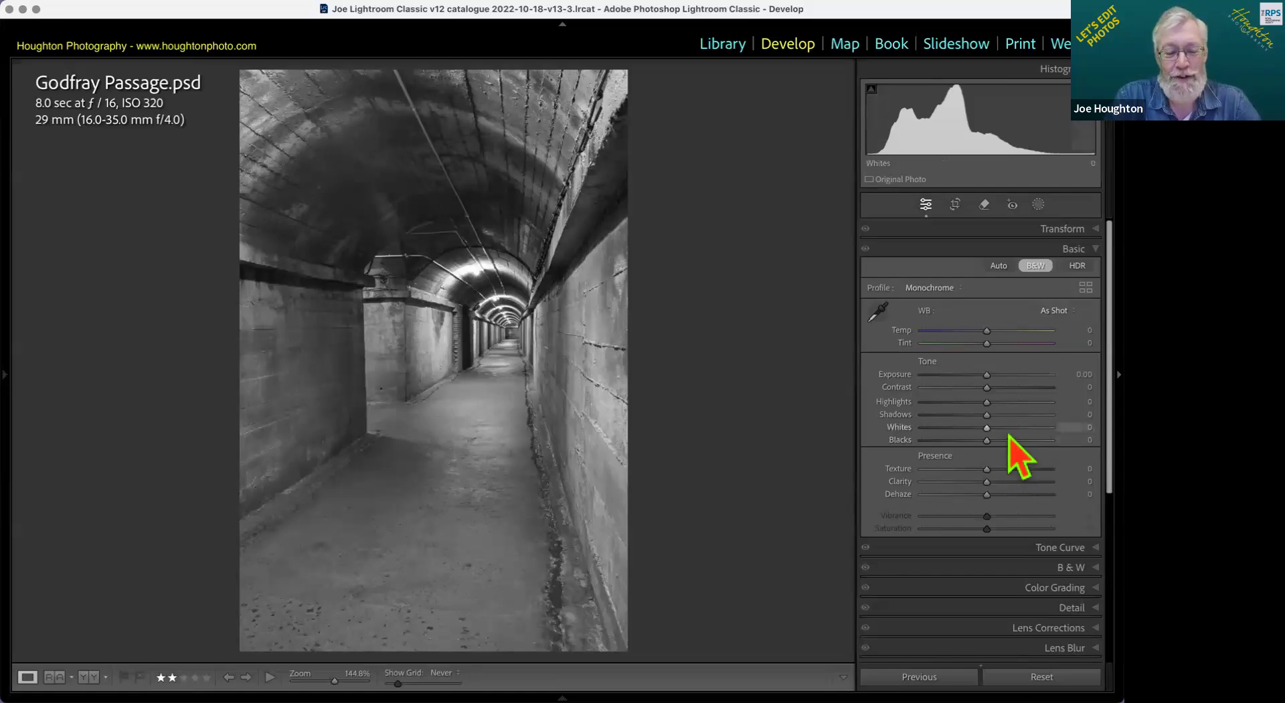
mouse_move(987, 441)
left_mouse_down()
mouse_move(954, 443)
mouse_move(986, 442)
left_mouse_up()
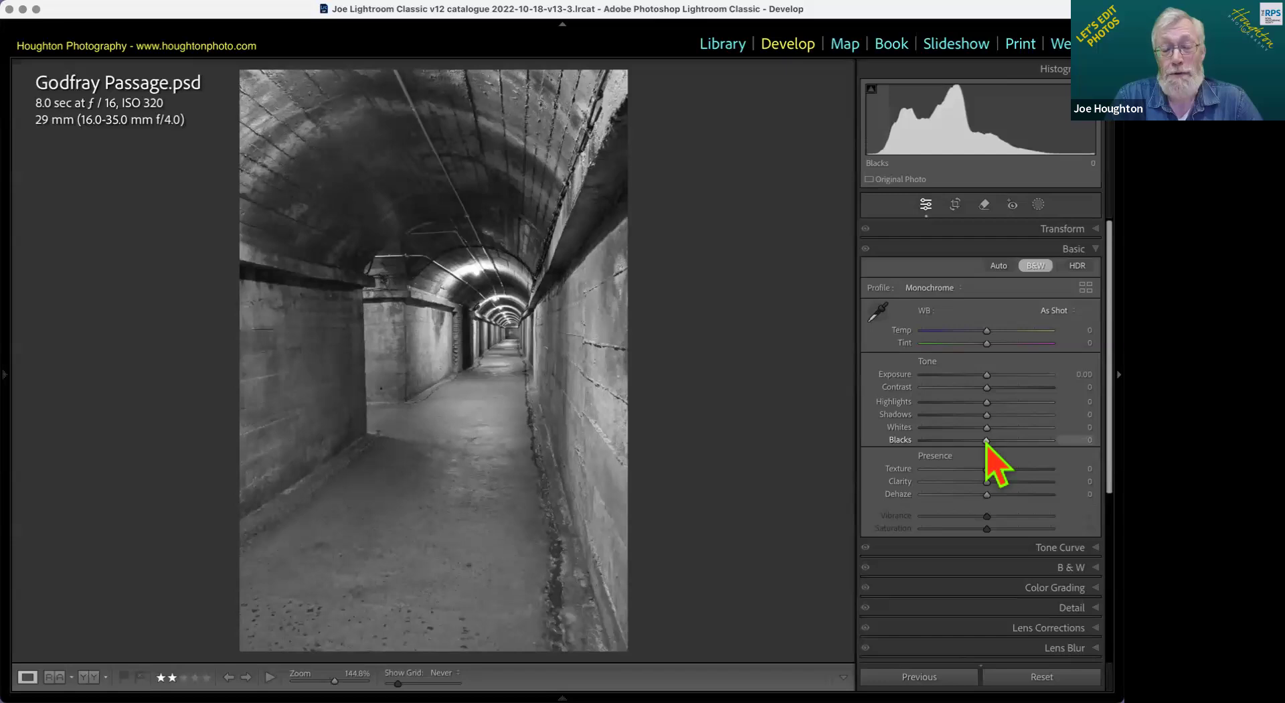
left_click_drag(986, 441, 958, 441)
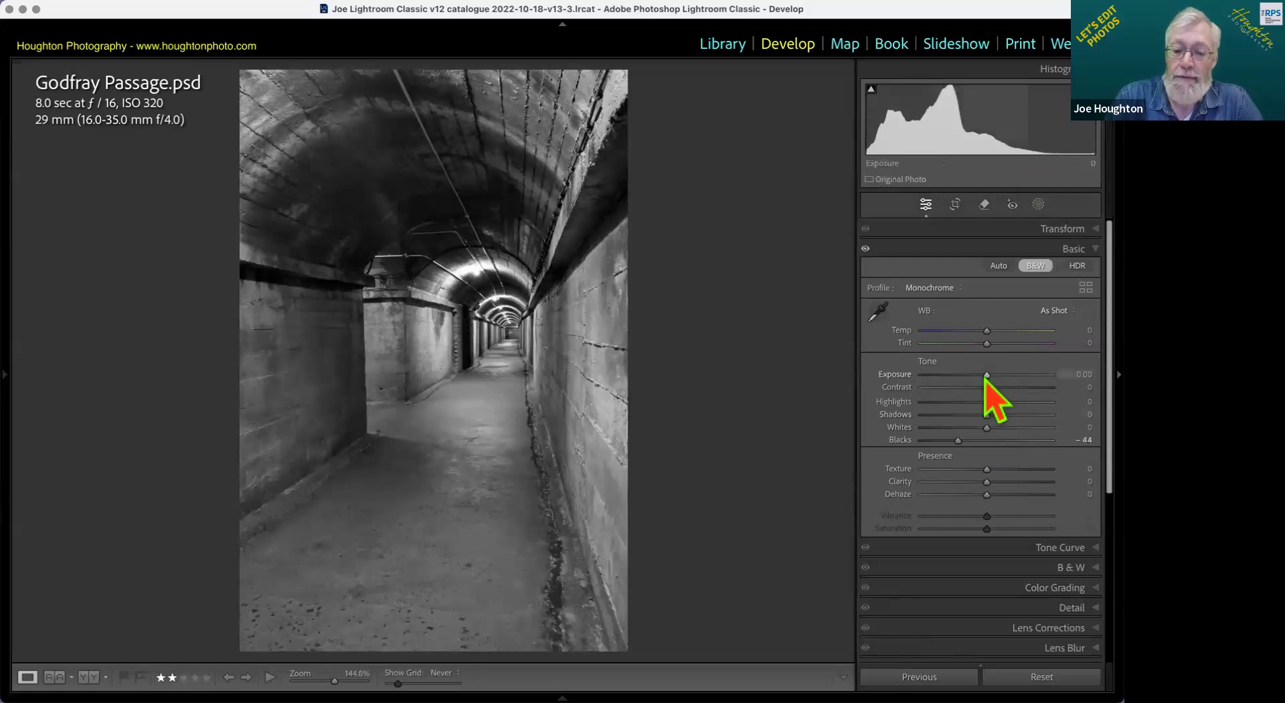
double_click(959, 441)
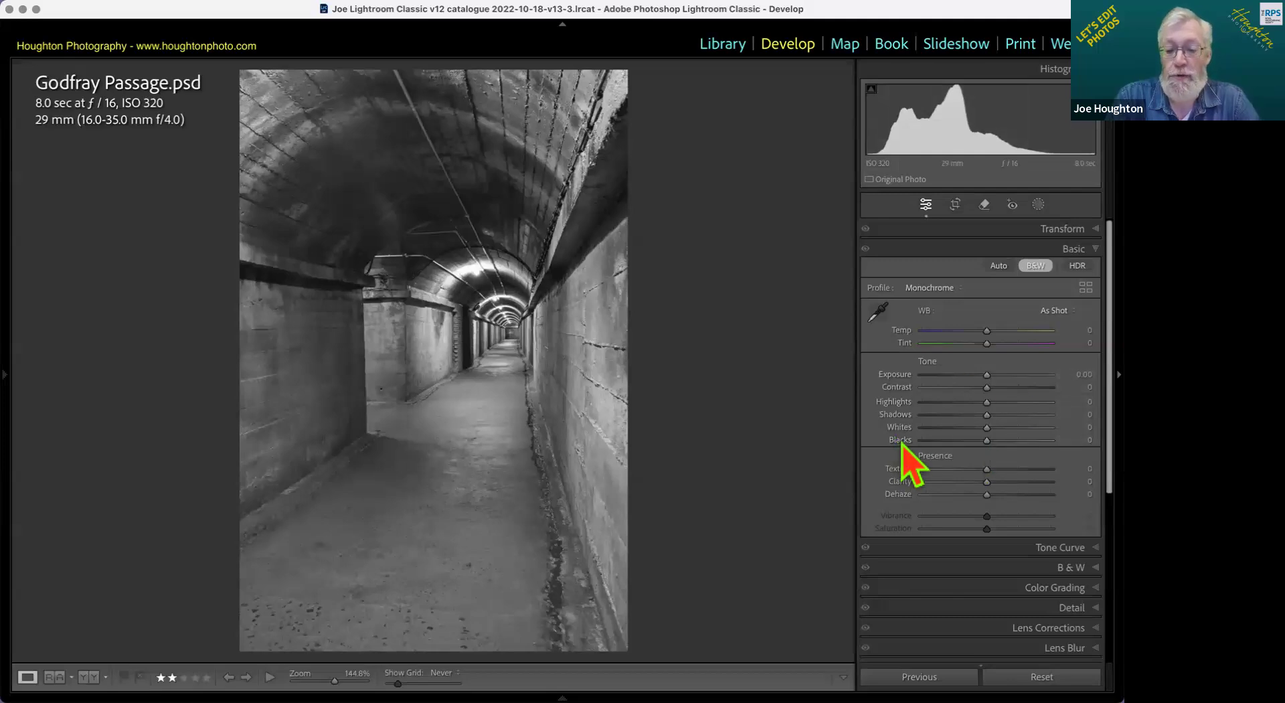
Step: Lower the tunnel photo's Blacks to -39
left_click_drag(901, 443, 897, 443)
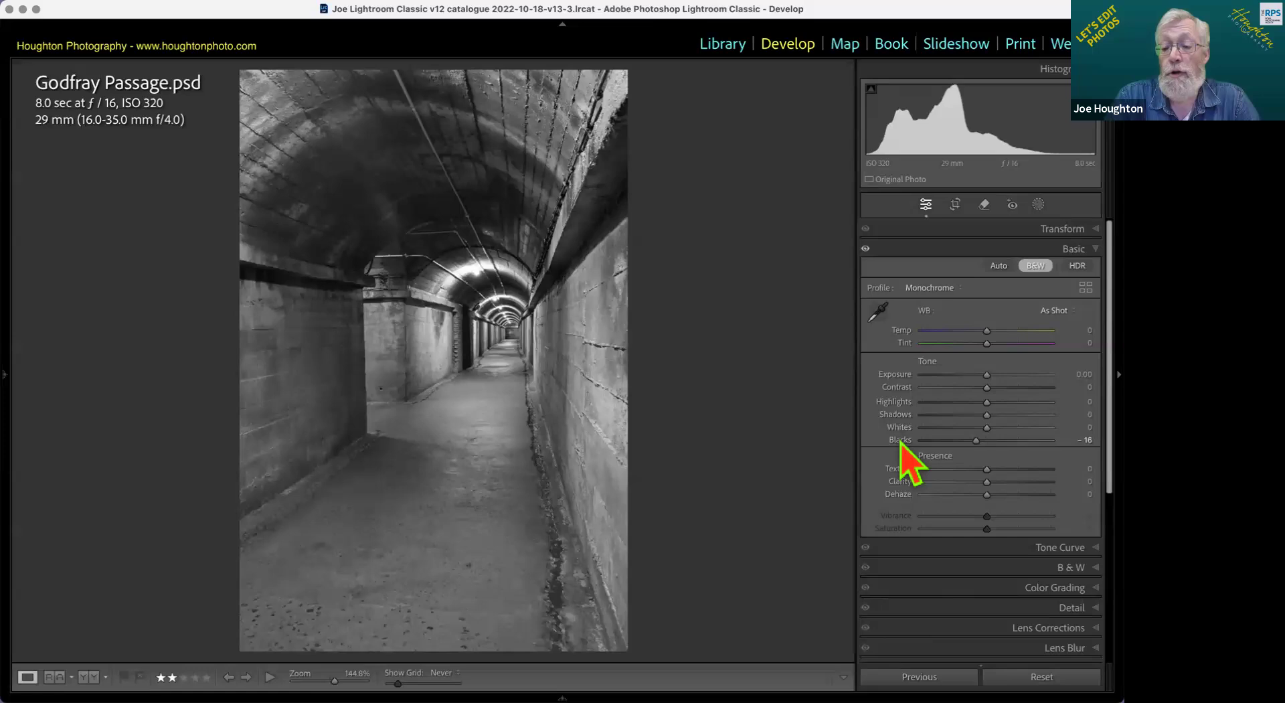
left_click(968, 443)
key("Down")
key("Down")
key("Down")
left_click_drag(967, 447, 962, 443)
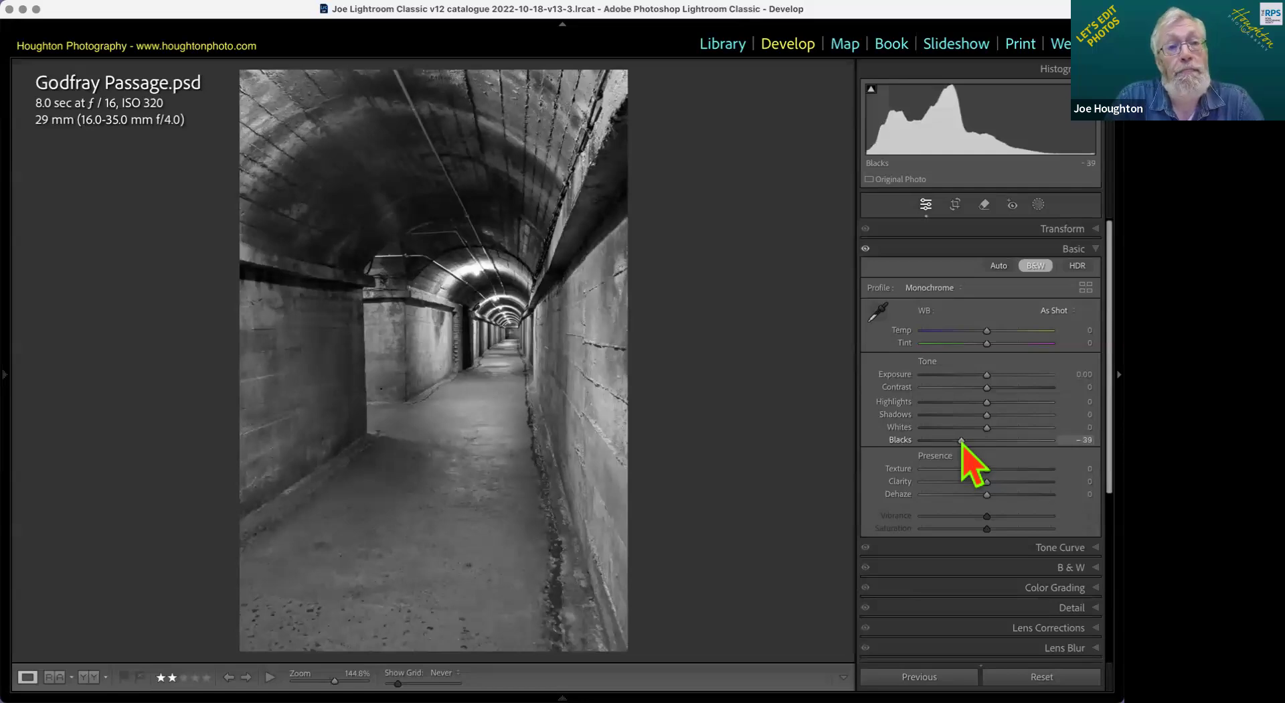
Step: Set the tunnel photo's Blacks to -56, Whites to +29 and Exposure to -0.90, with its edit history shown
left_click_drag(962, 444, 952, 442)
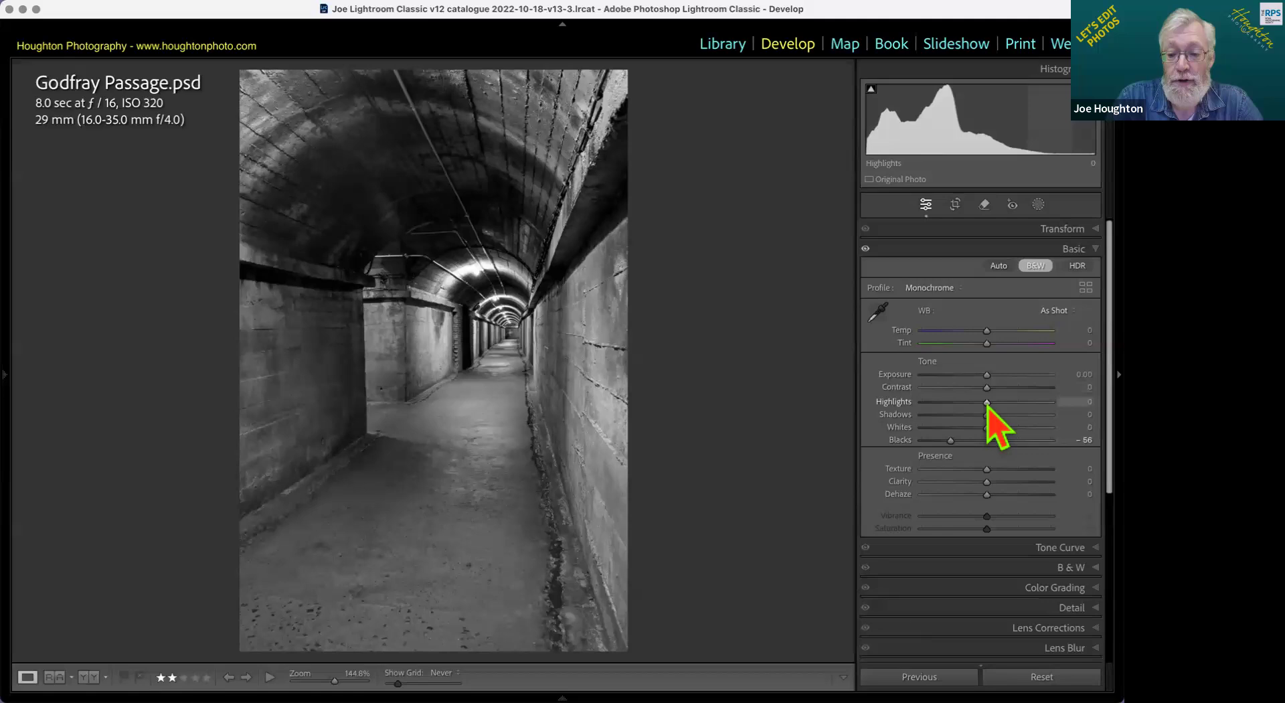
left_click_drag(988, 429, 1007, 431)
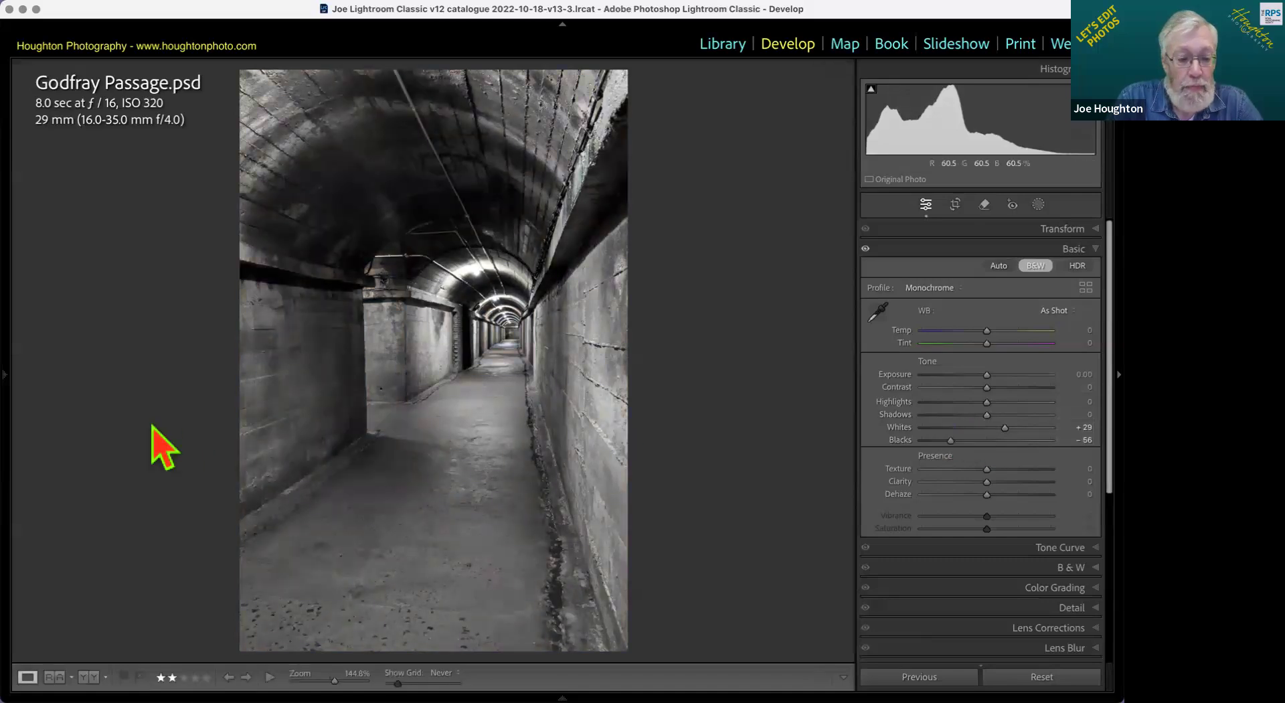
left_click(6, 375)
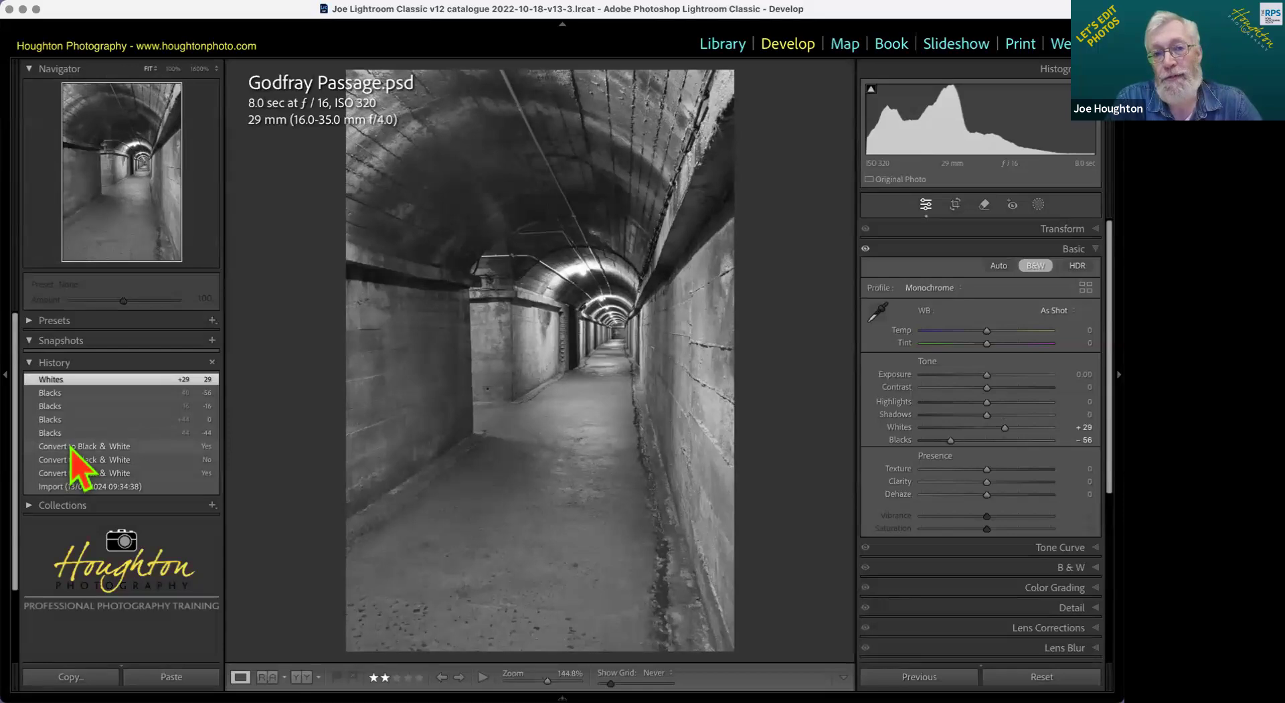
left_click(78, 381)
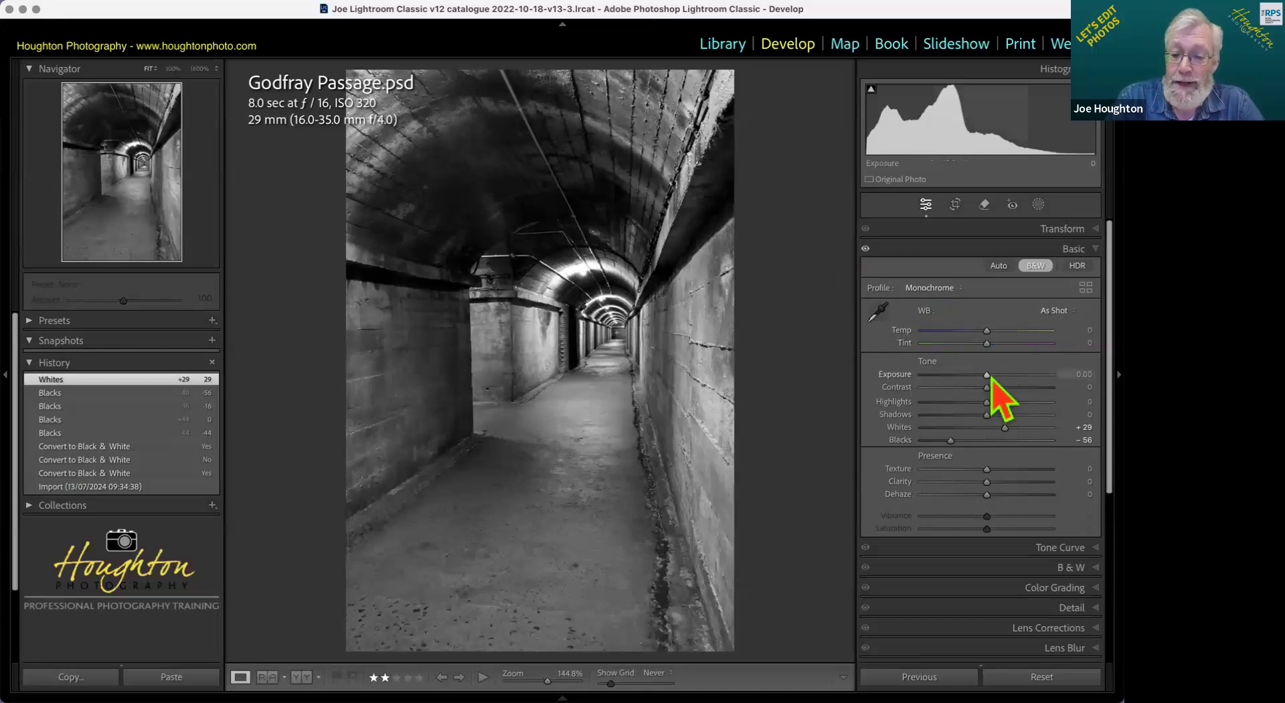
left_click_drag(988, 376, 975, 376)
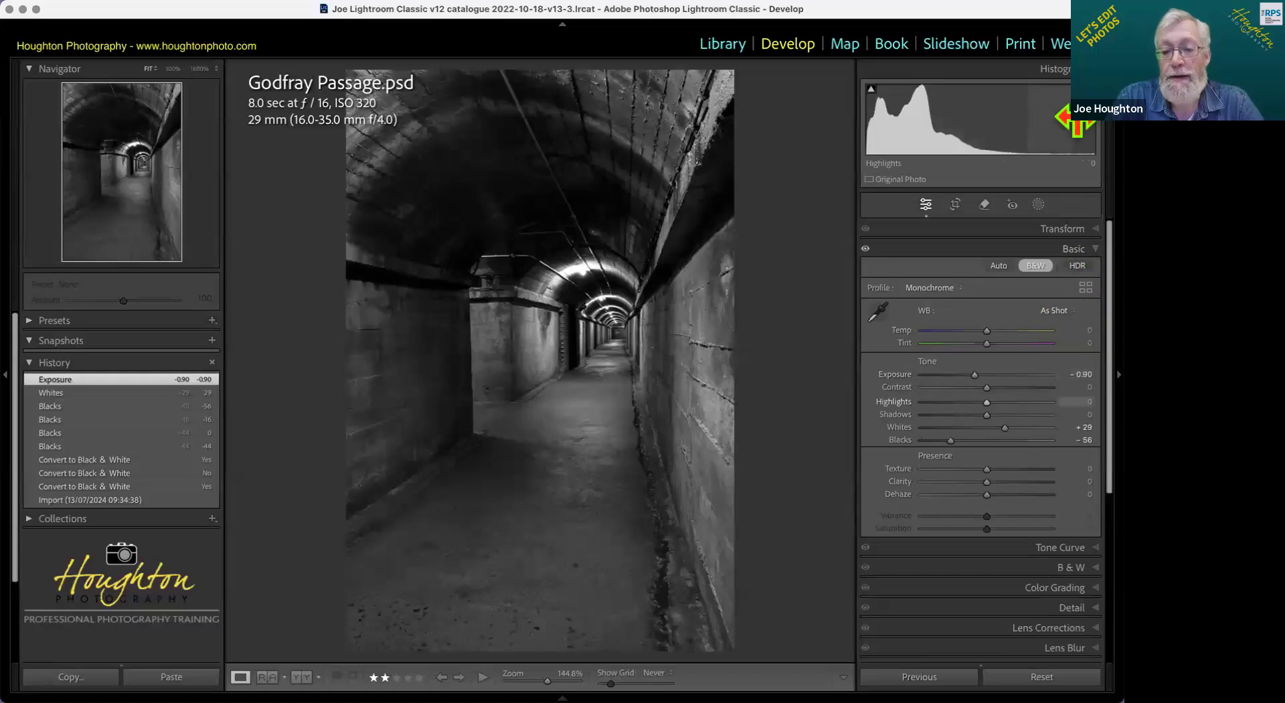
Step: Add a radial gradient mask over the passage floor and stretch its ellipse up towards the tunnel ceiling
left_click(1038, 205)
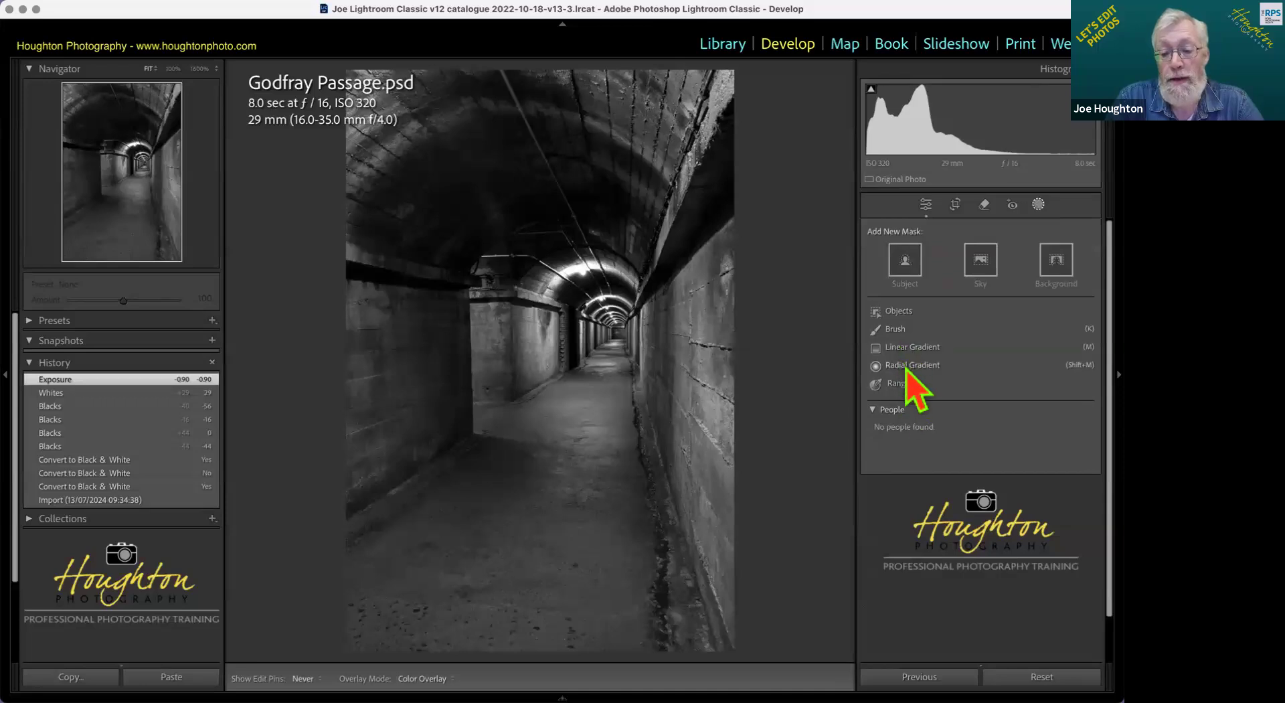
left_click(906, 365)
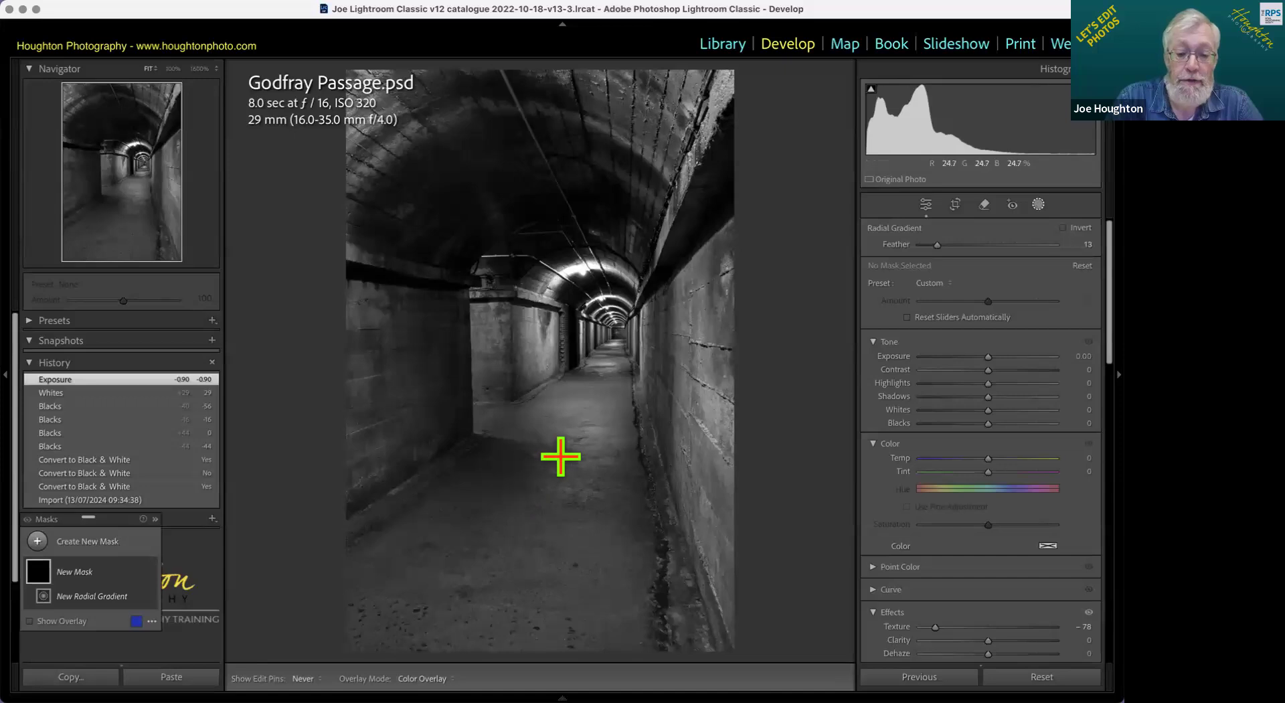
left_click_drag(563, 457, 444, 657)
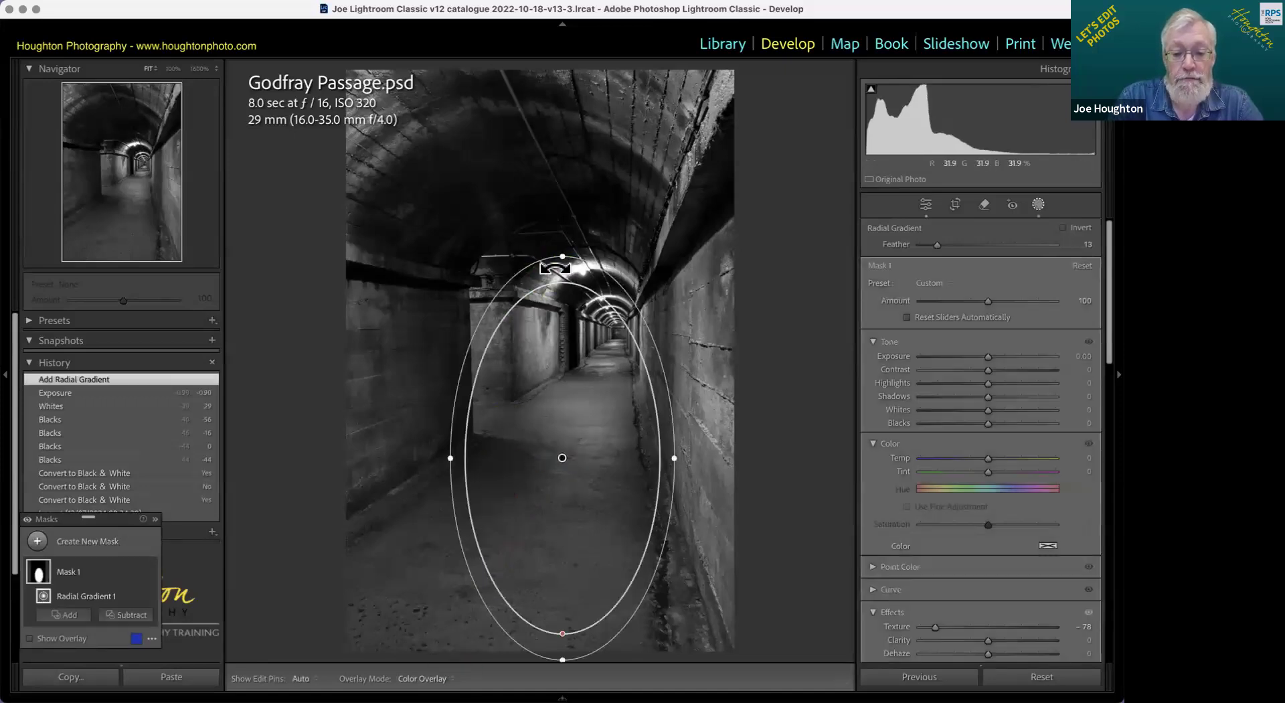
left_click_drag(563, 253, 583, 37)
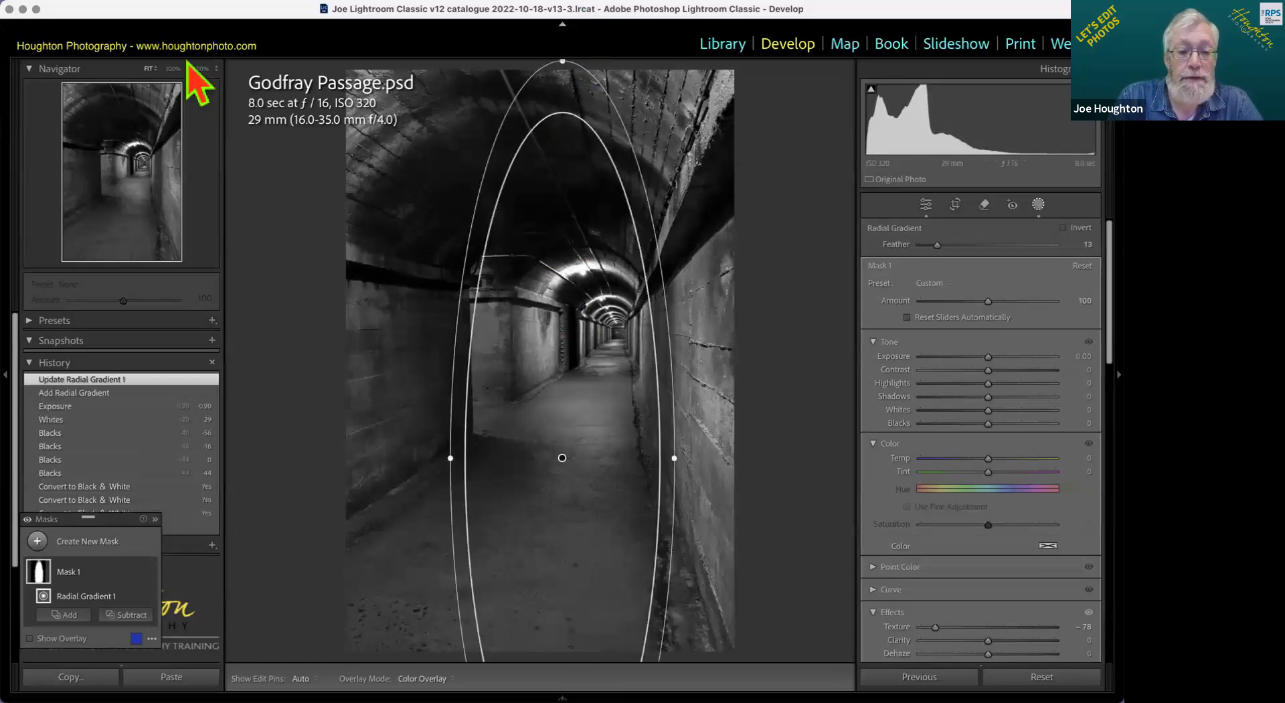
Step: Reshape, move and tilt the radial gradient so it follows the passage floor from below the photo towards the tunnel's far end
left_click(211, 69)
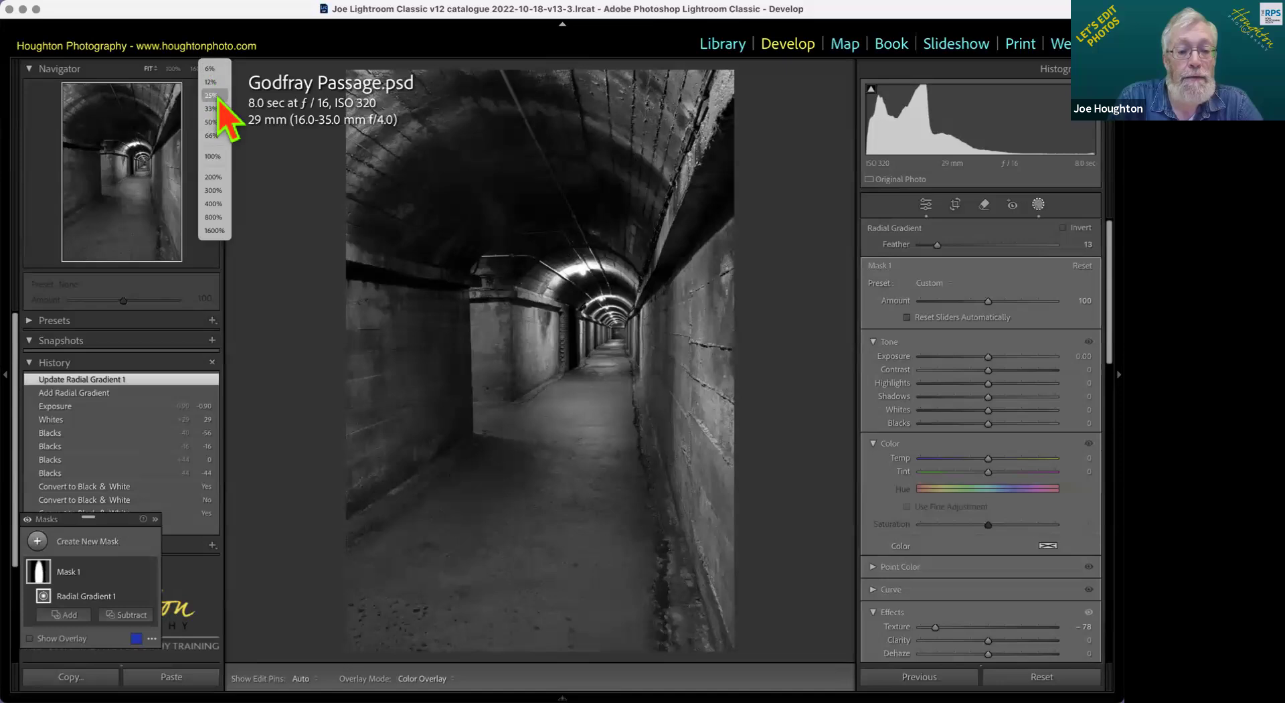
left_click(211, 95)
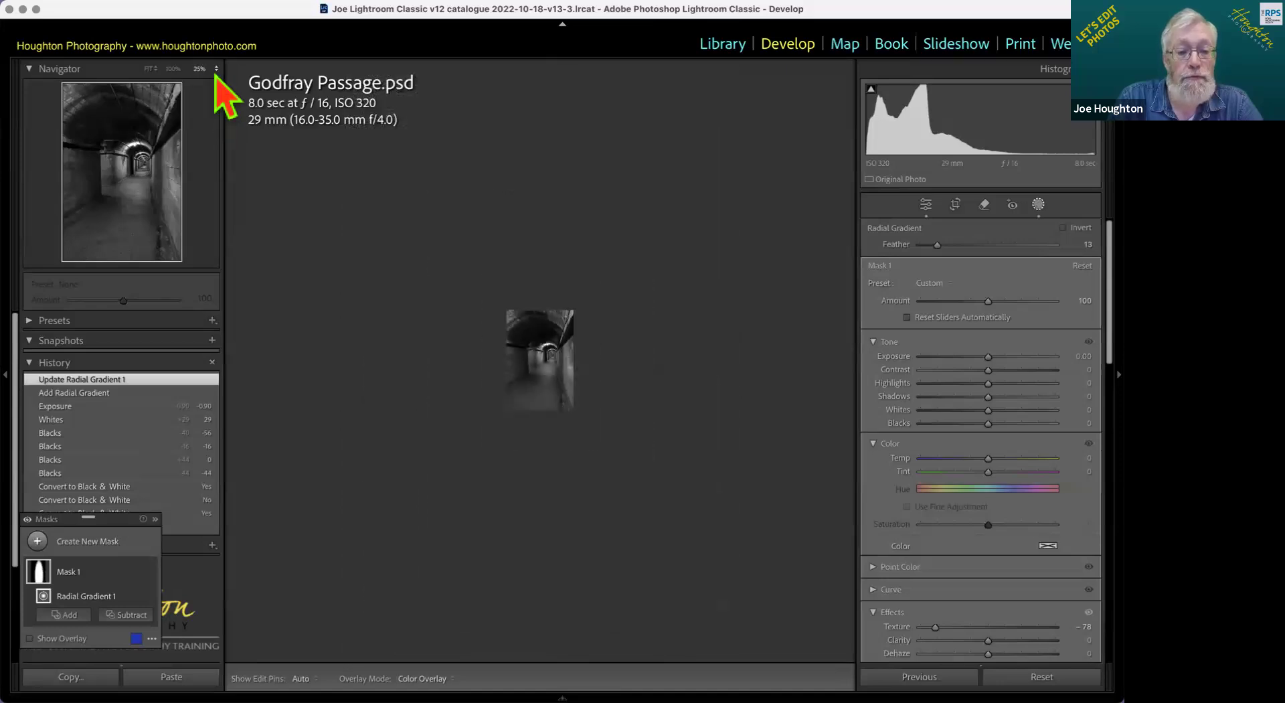
left_click(211, 69)
left_click(213, 92)
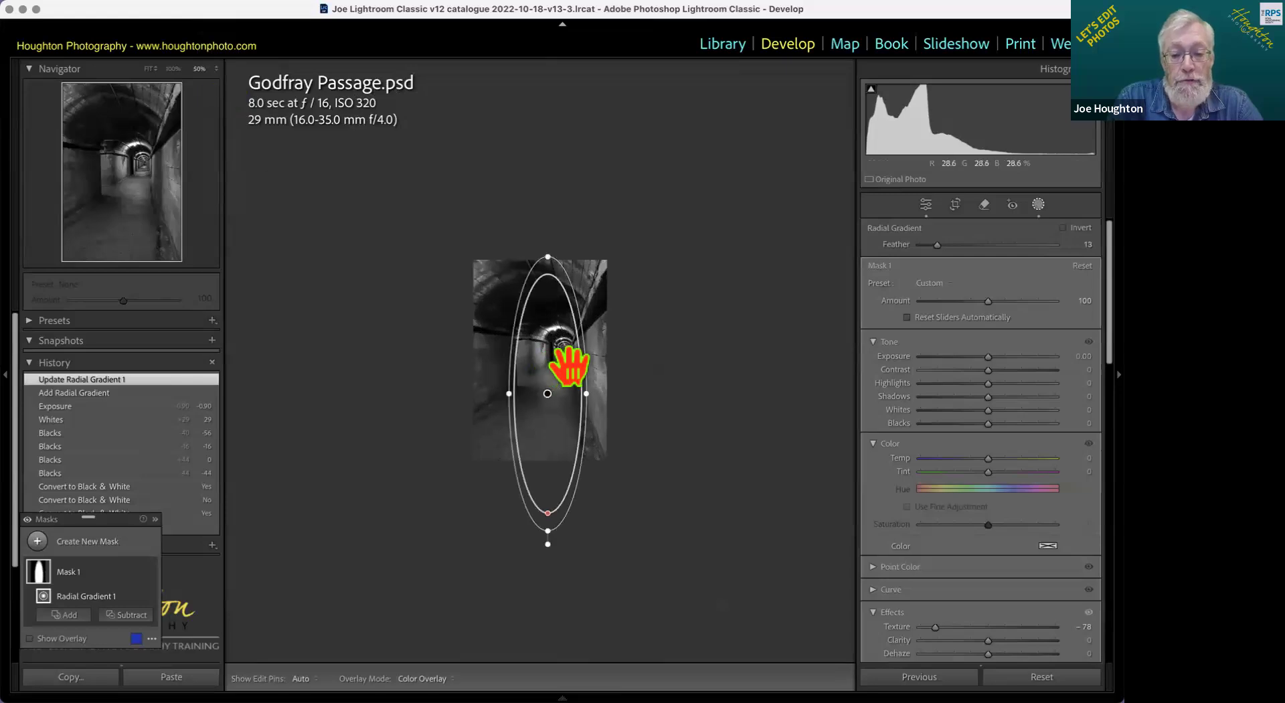
left_click_drag(548, 256, 569, 94)
left_click_drag(560, 321, 515, 439)
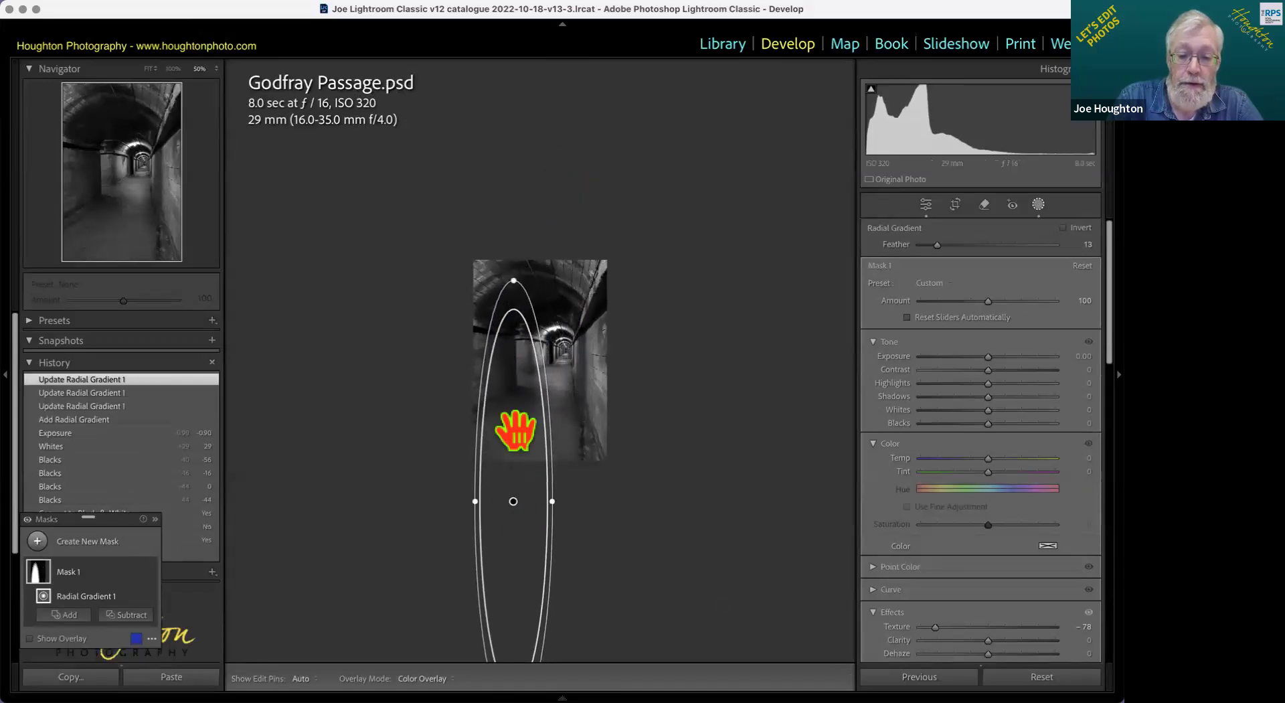
left_click_drag(526, 307, 581, 328)
left_click_drag(574, 281, 570, 330)
left_click_drag(515, 510, 516, 519)
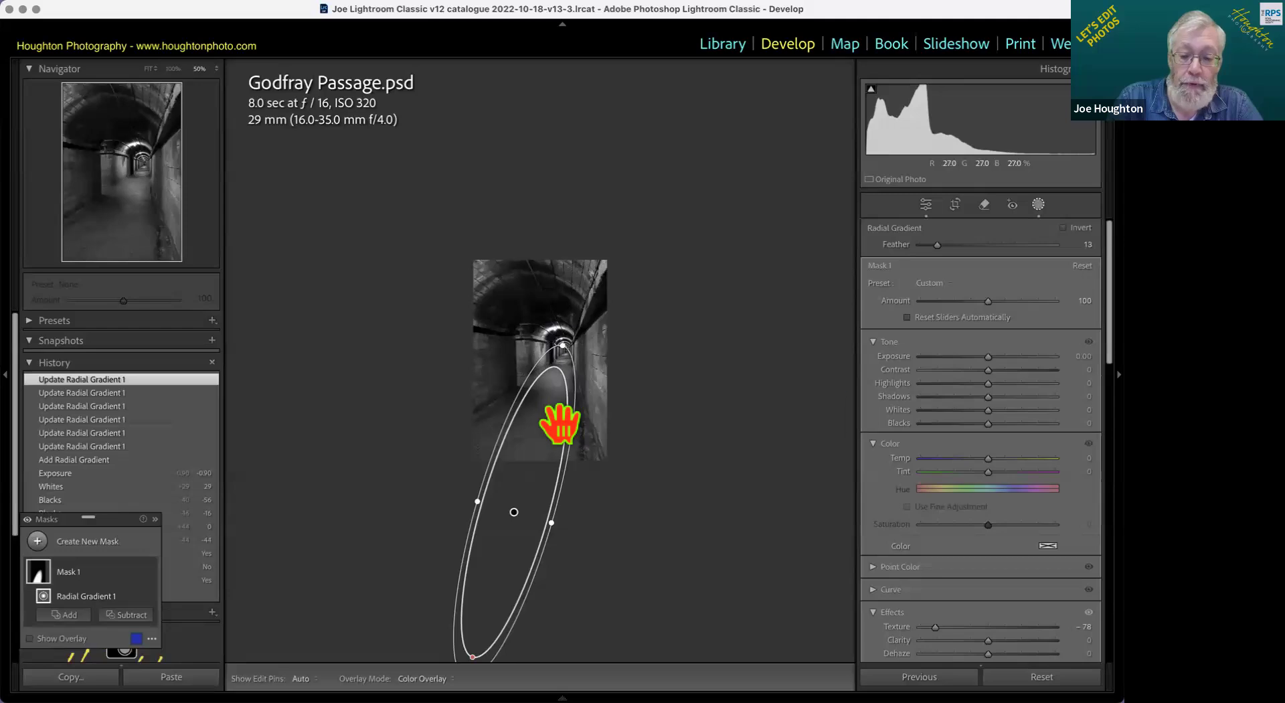
Step: Set the mask's Exposure to 1.27 and Feather to 94, and fine-tune the gradient's position and angle along the floor
left_click_drag(989, 361, 1009, 367)
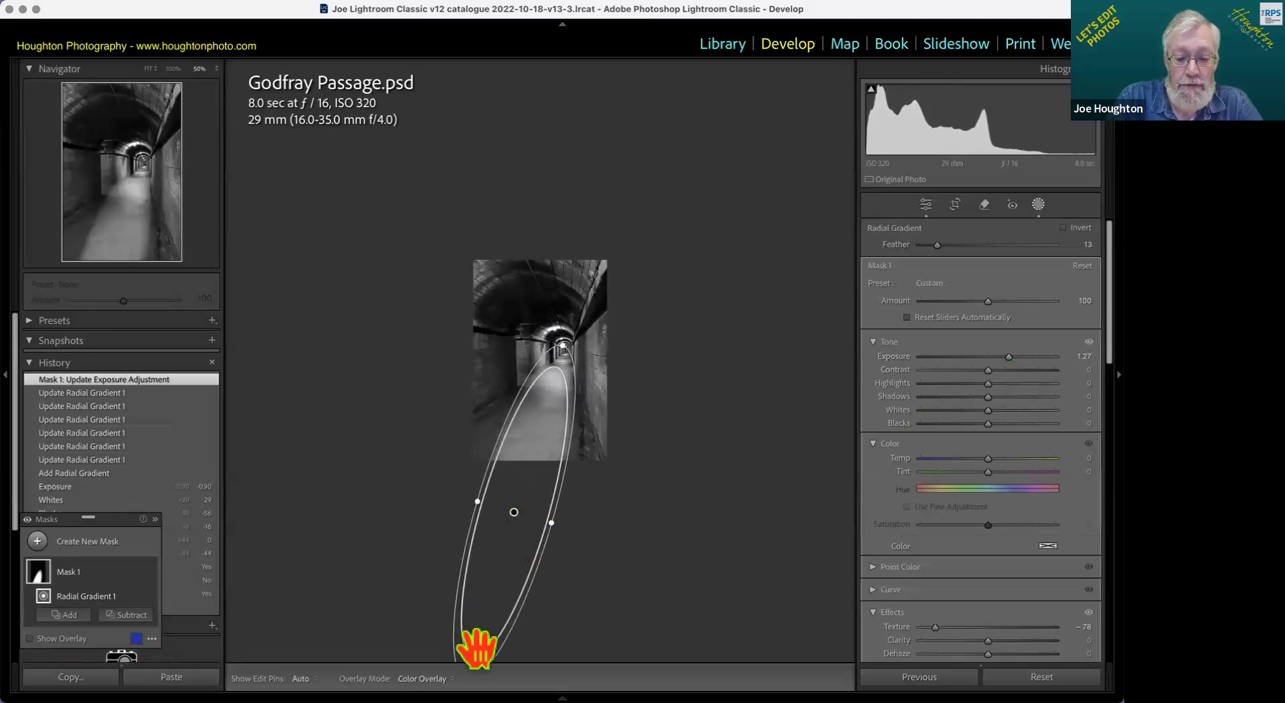
left_click_drag(473, 654, 529, 482)
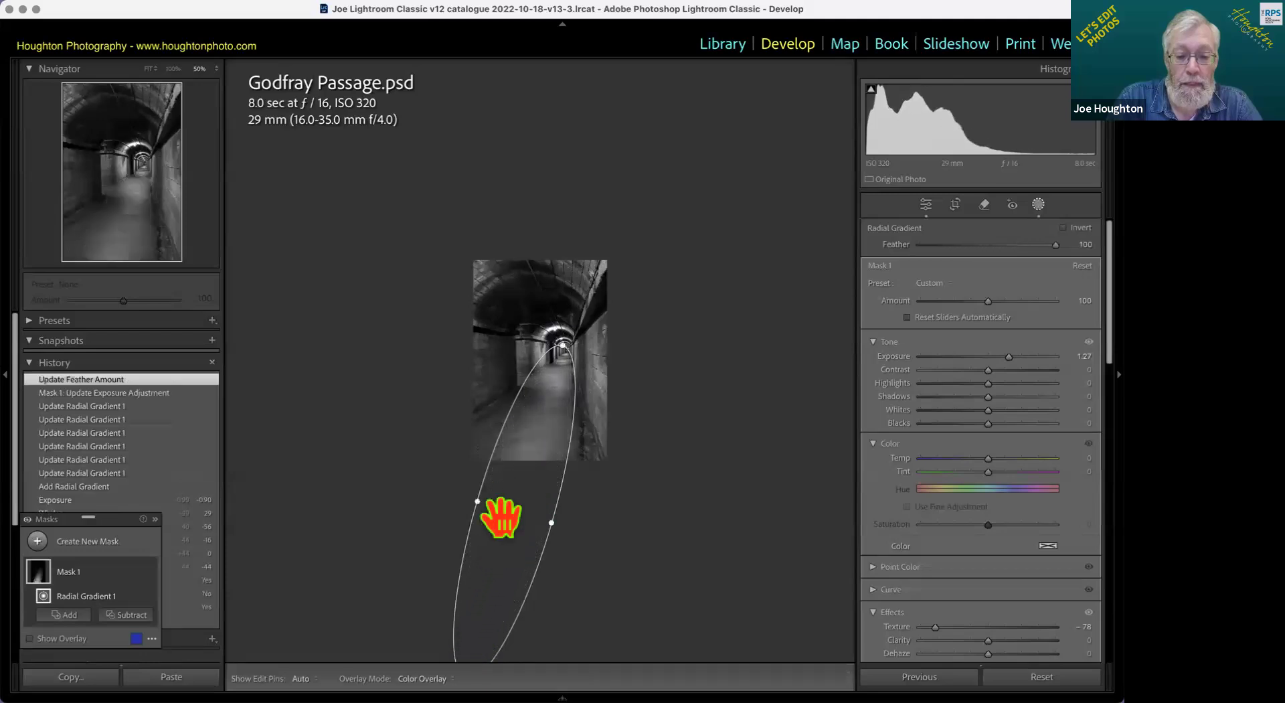
mouse_move(499, 522)
left_mouse_down()
mouse_move(476, 545)
mouse_move(493, 523)
mouse_move(416, 540)
mouse_move(436, 540)
mouse_move(426, 602)
mouse_move(450, 609)
mouse_move(511, 505)
mouse_move(480, 582)
mouse_move(511, 519)
left_mouse_up()
left_click_drag(564, 444, 568, 439)
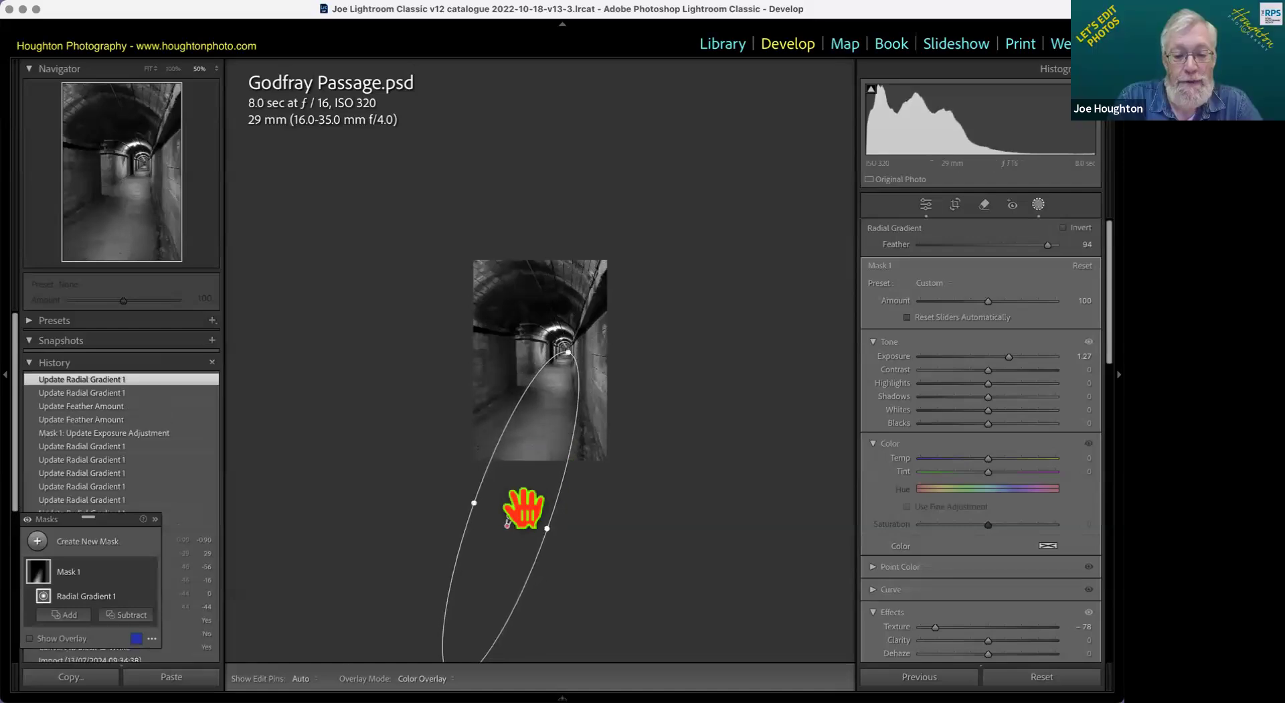
mouse_move(504, 522)
left_mouse_down()
mouse_move(465, 574)
mouse_move(506, 510)
left_mouse_up()
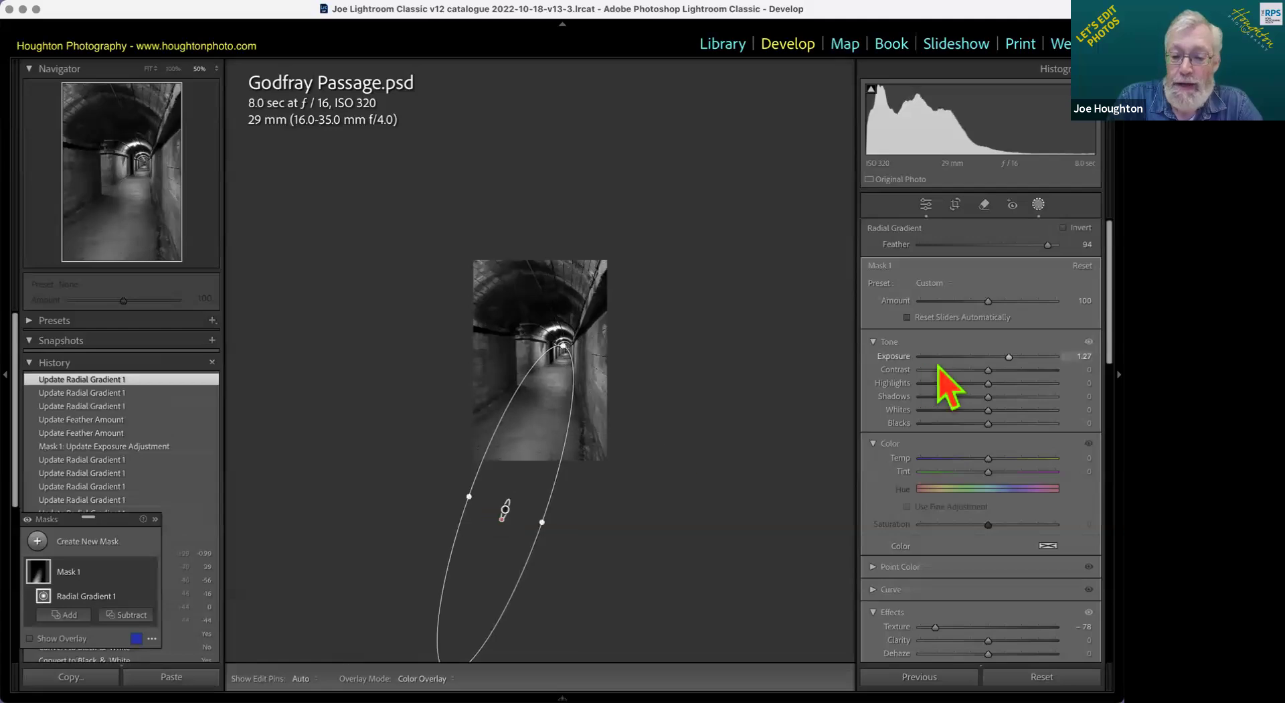
Step: Set the floor mask's Texture to 83 and Clarity to 58
left_click(942, 626)
mouse_move(1004, 631)
left_mouse_down()
mouse_move(1053, 636)
mouse_move(961, 636)
mouse_move(1048, 632)
mouse_move(1005, 644)
mouse_move(1027, 641)
left_mouse_up()
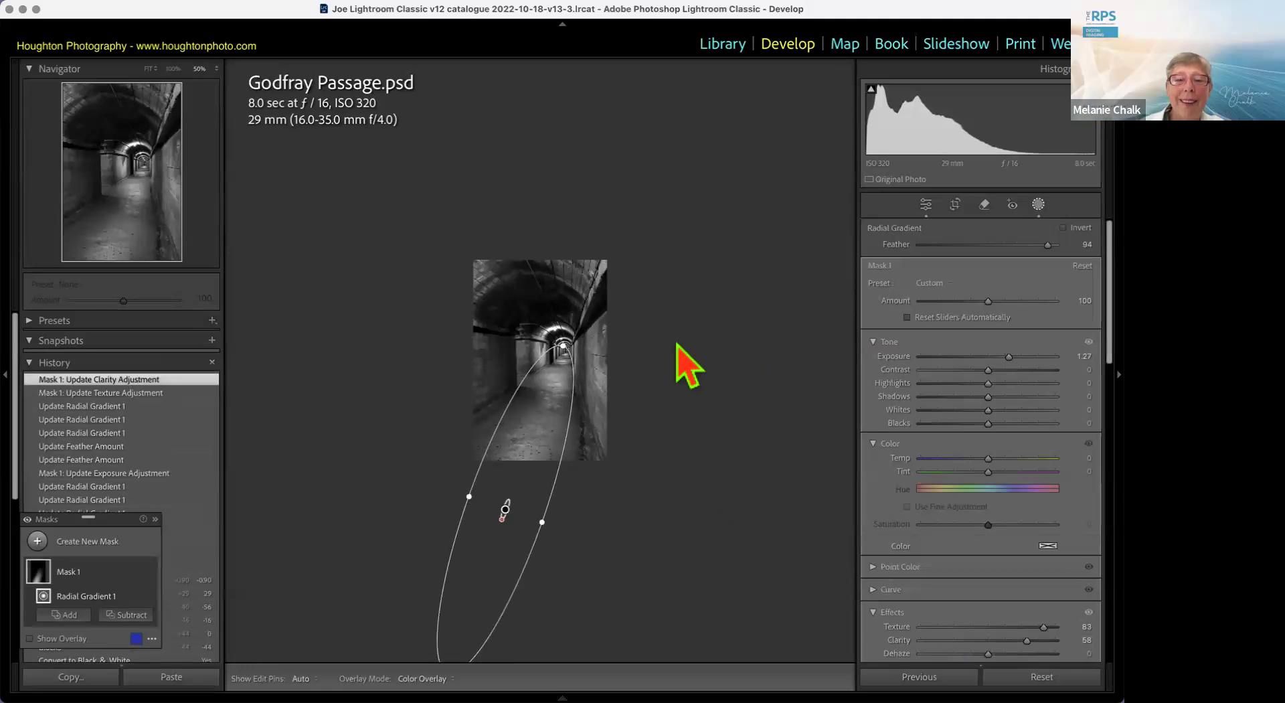
left_click(149, 72)
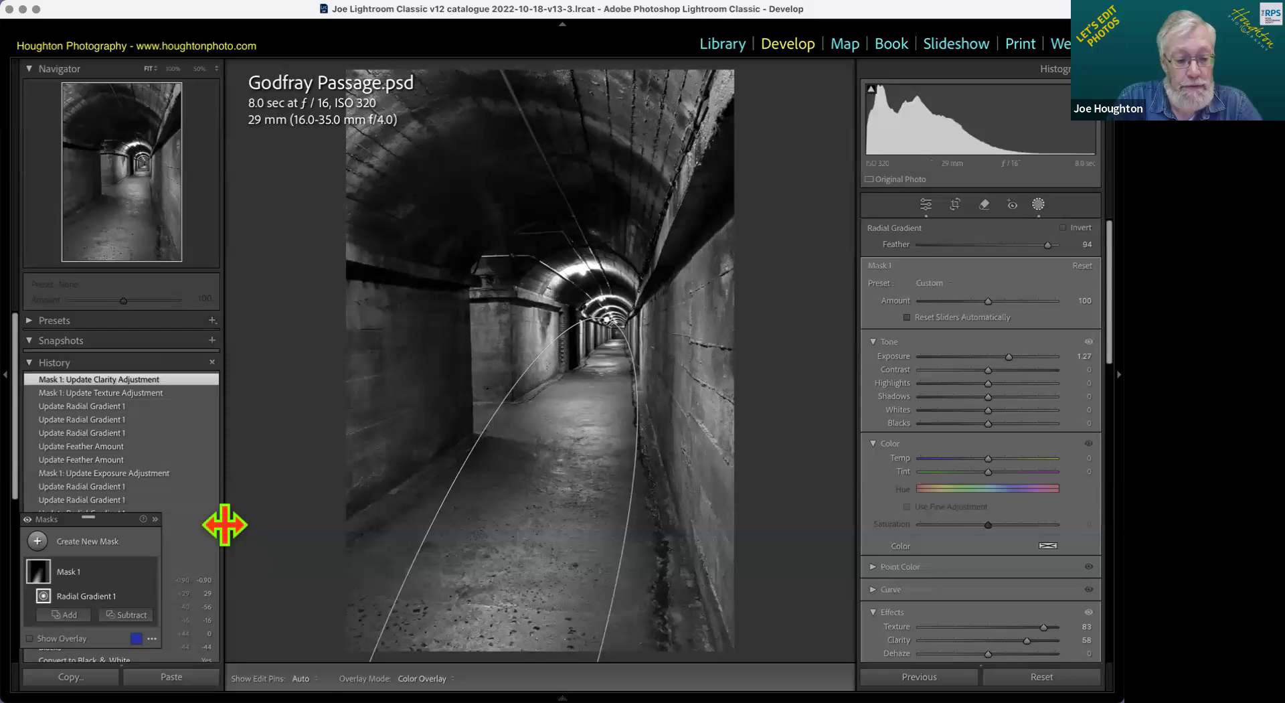
Step: Hide and show the floor mask repeatedly to compare the passage with and without its adjustments
left_click(150, 571)
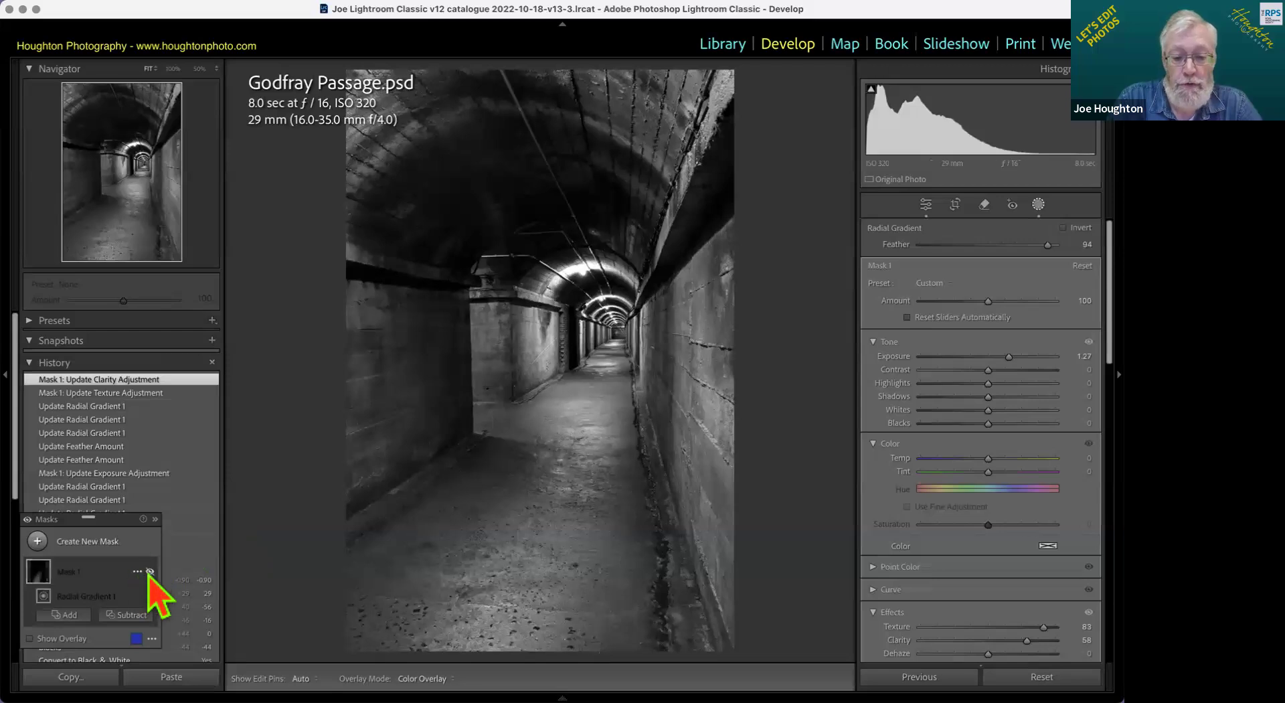
left_click(150, 571)
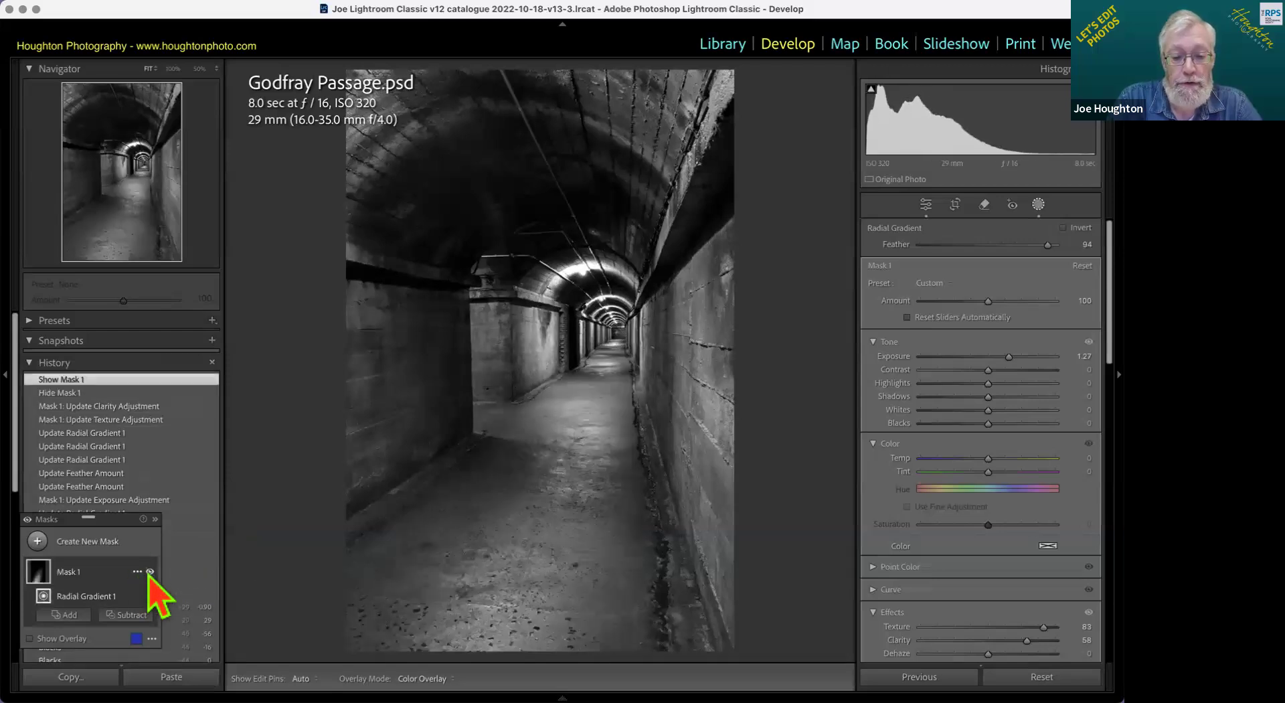
left_click(150, 572)
left_click(150, 571)
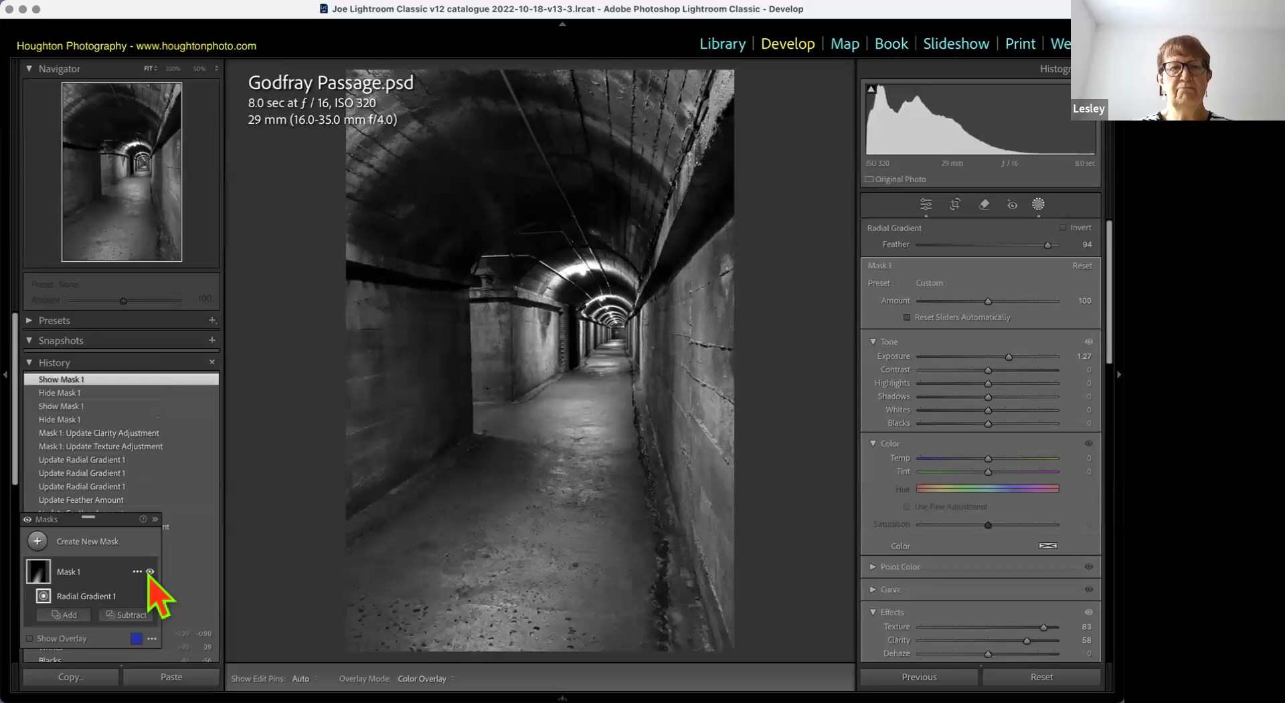
left_click(150, 572)
left_click(150, 572)
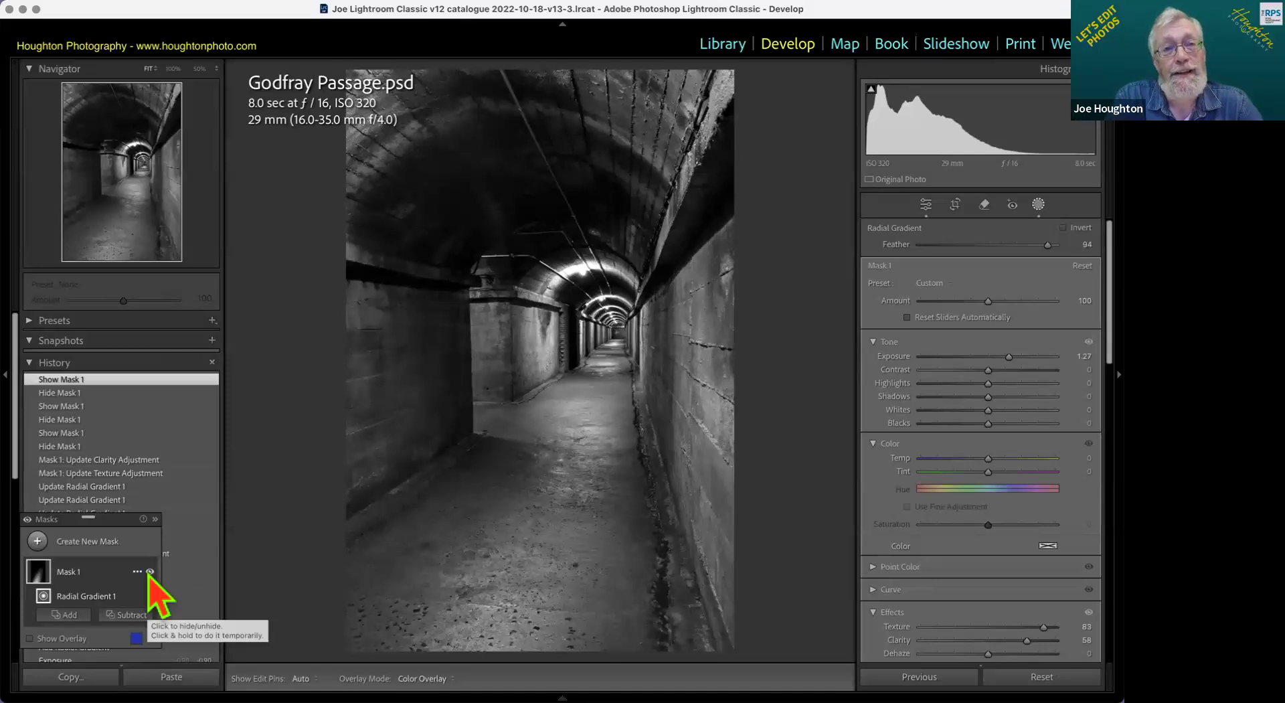
left_click(150, 571)
left_click(150, 572)
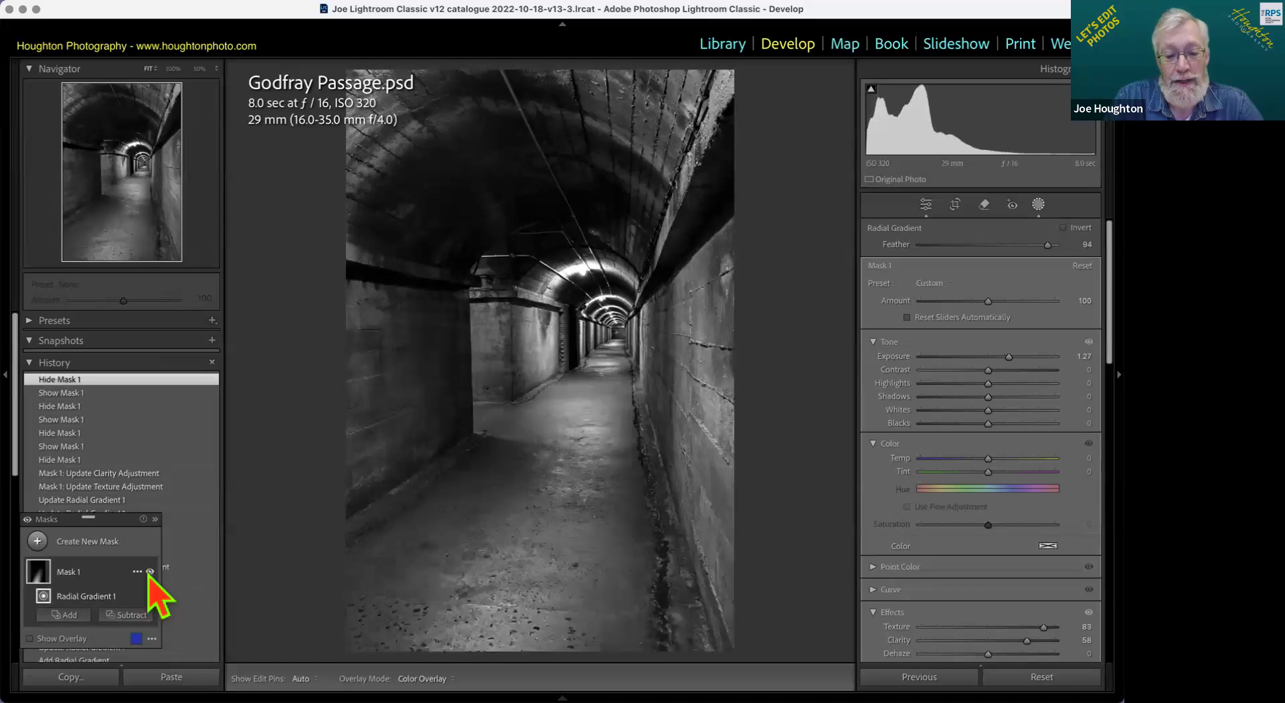
left_click(150, 572)
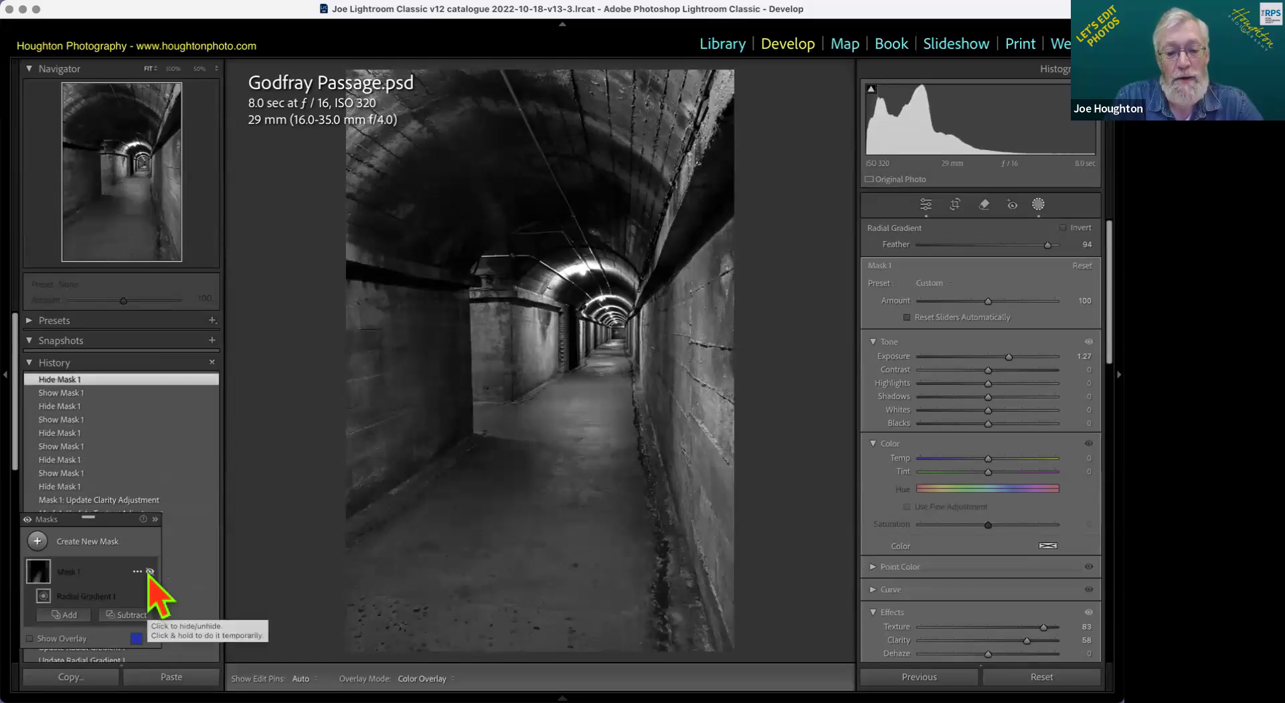
left_click(150, 571)
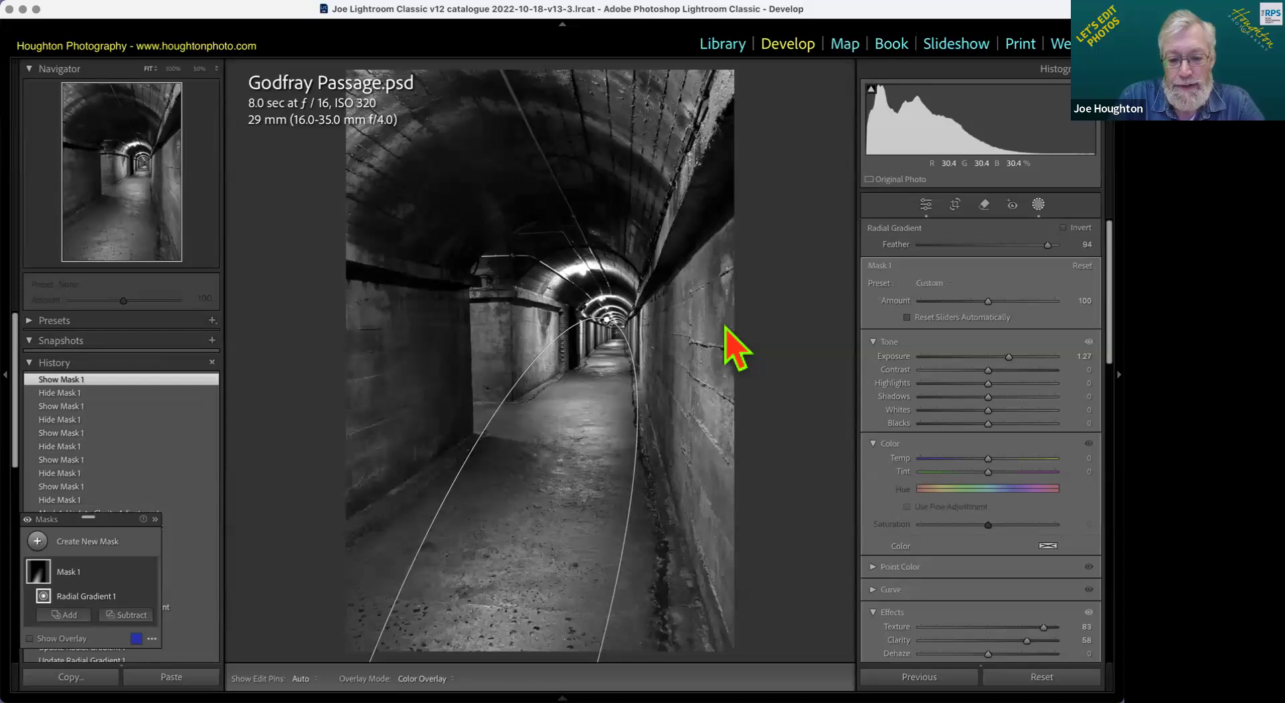
Step: Return to the library and view the edited tunnel photo enlarged with the interface hidden and the surroundings blacked out, and leave that view
key("g")
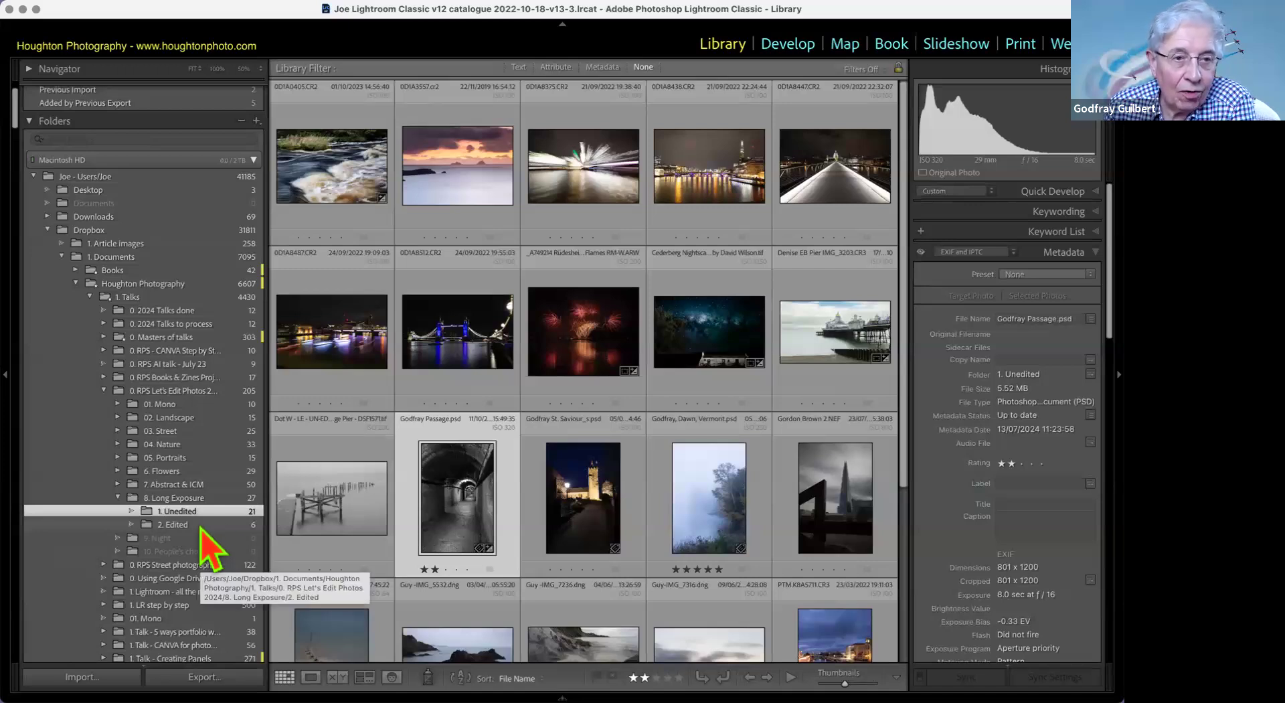
double_click(446, 501)
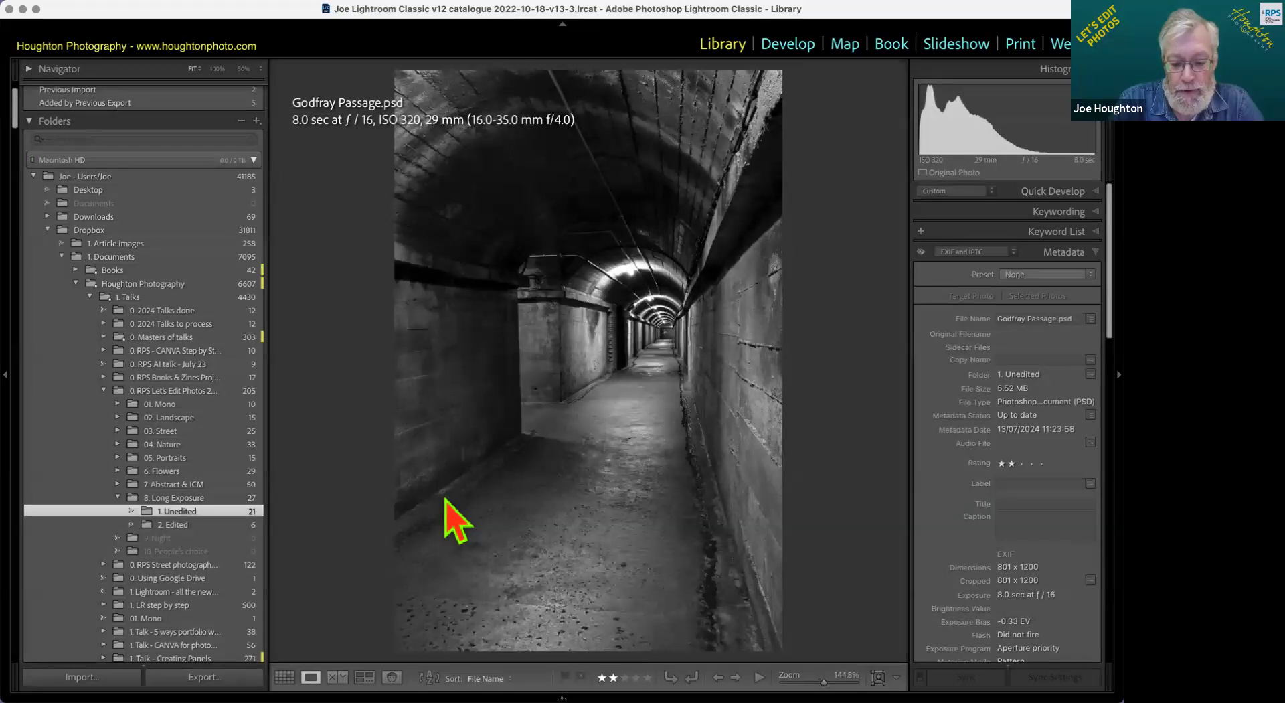
key("shift+Tab")
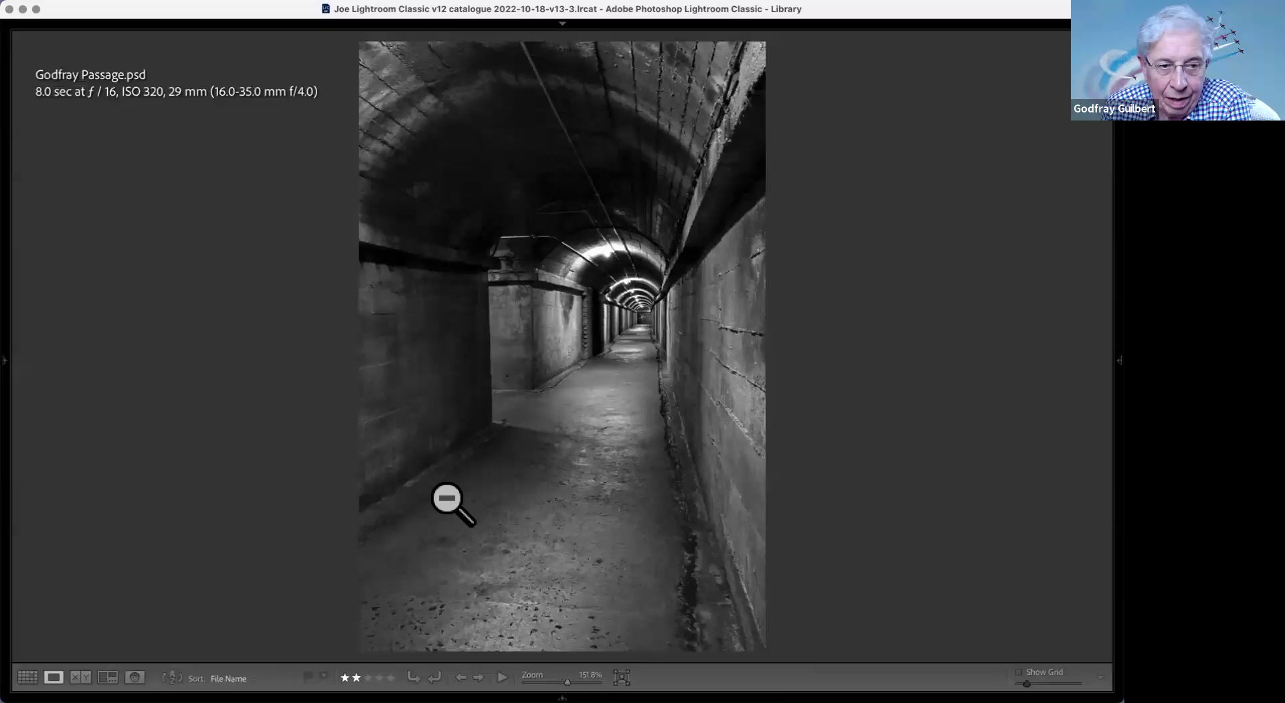
key("t")
key("l")
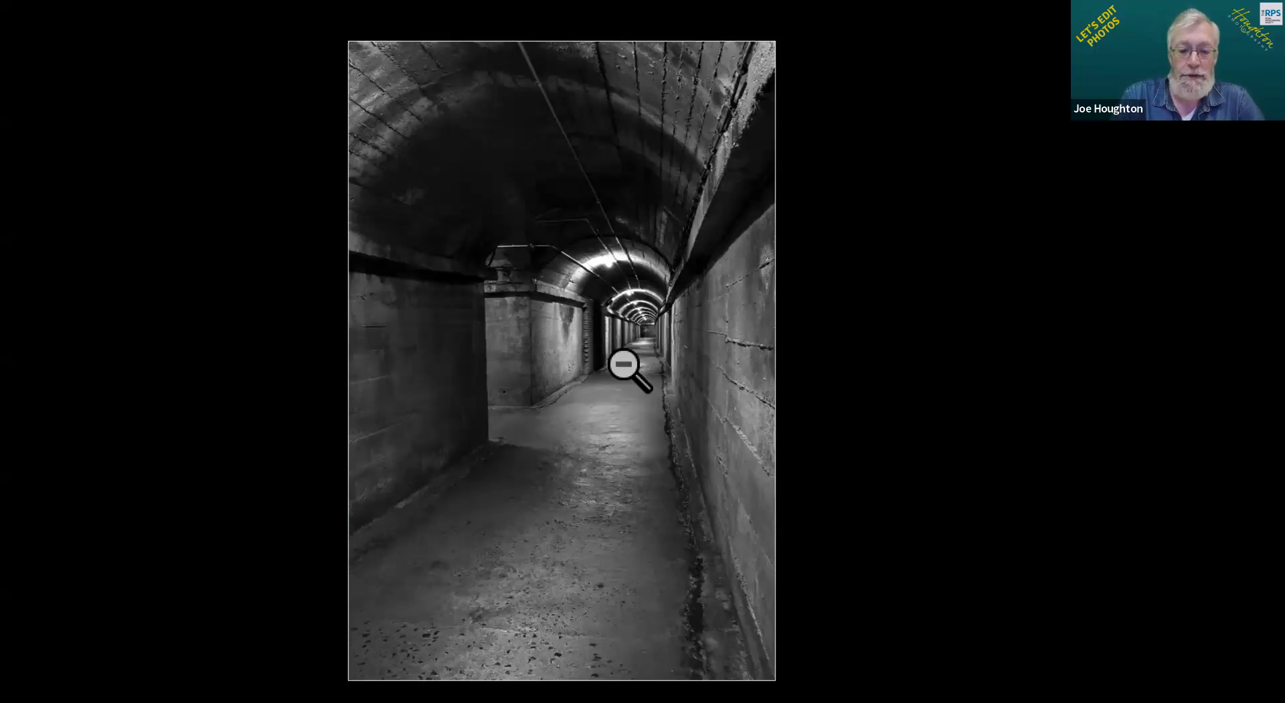
left_click(629, 306)
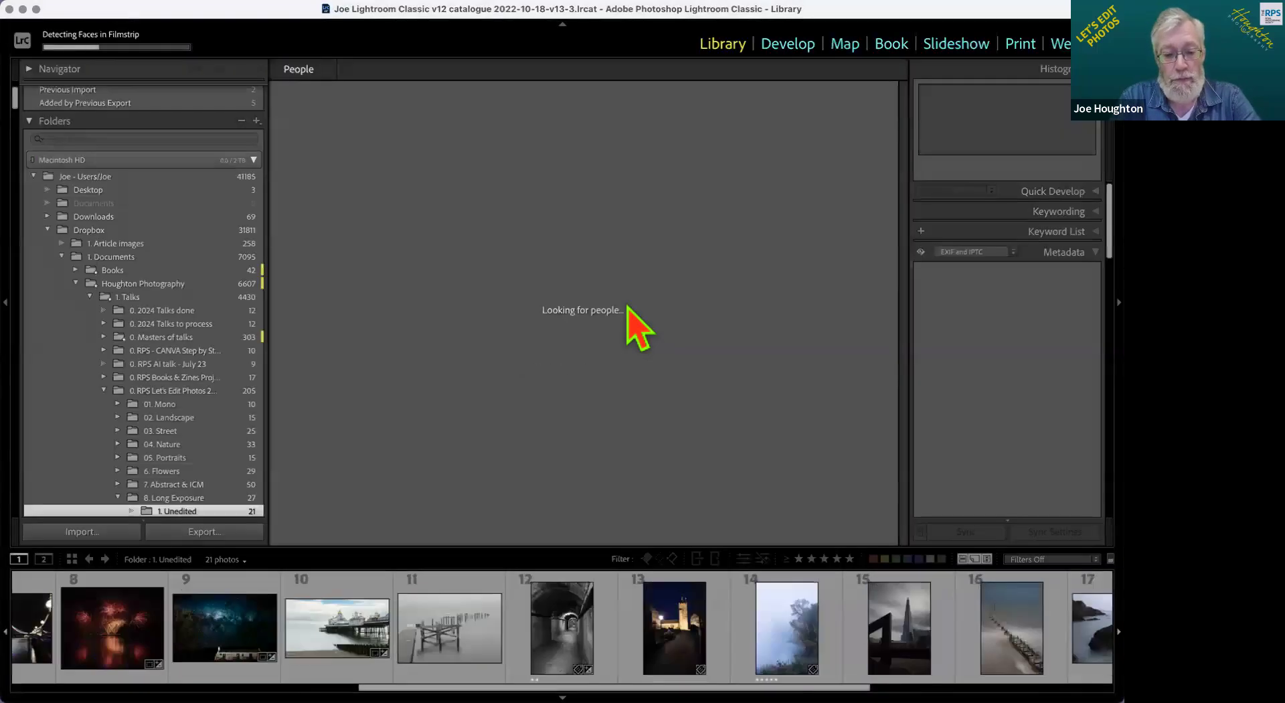
Step: Leave the People view, open the black-and-white tunnel photo enlarged from the library grid, and hide the filmstrip
left_click(560, 629)
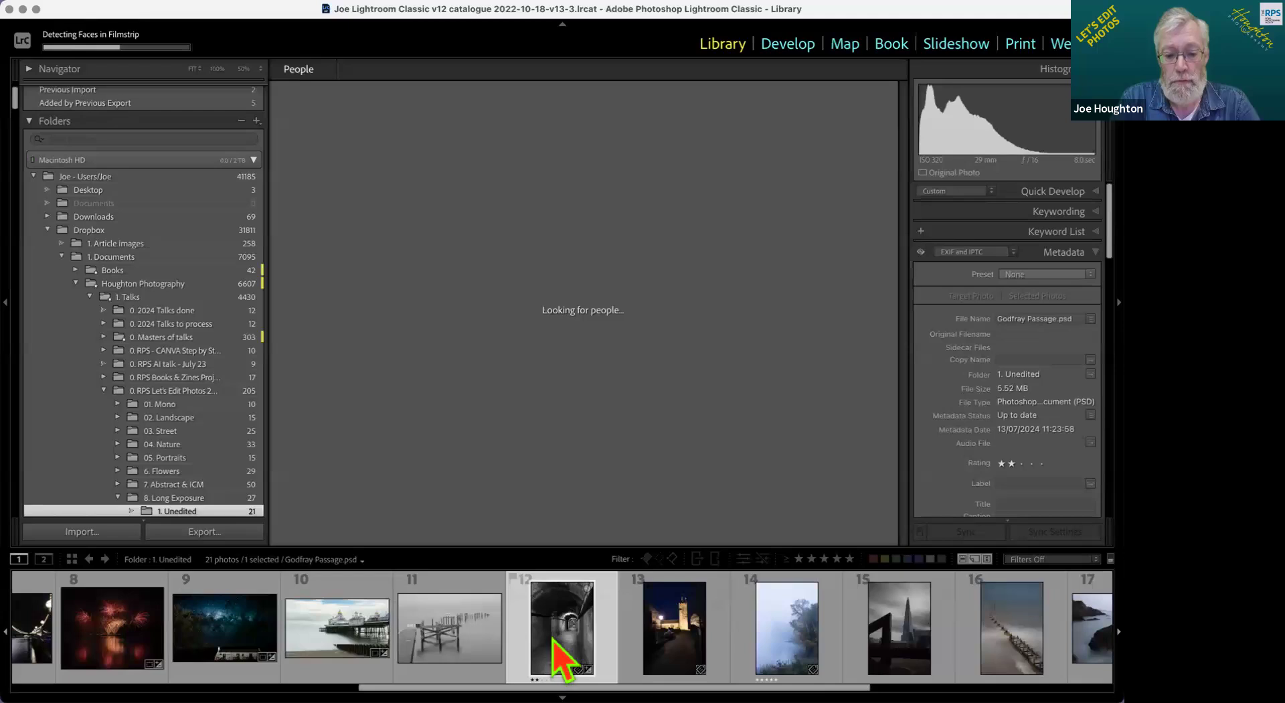
key("Left")
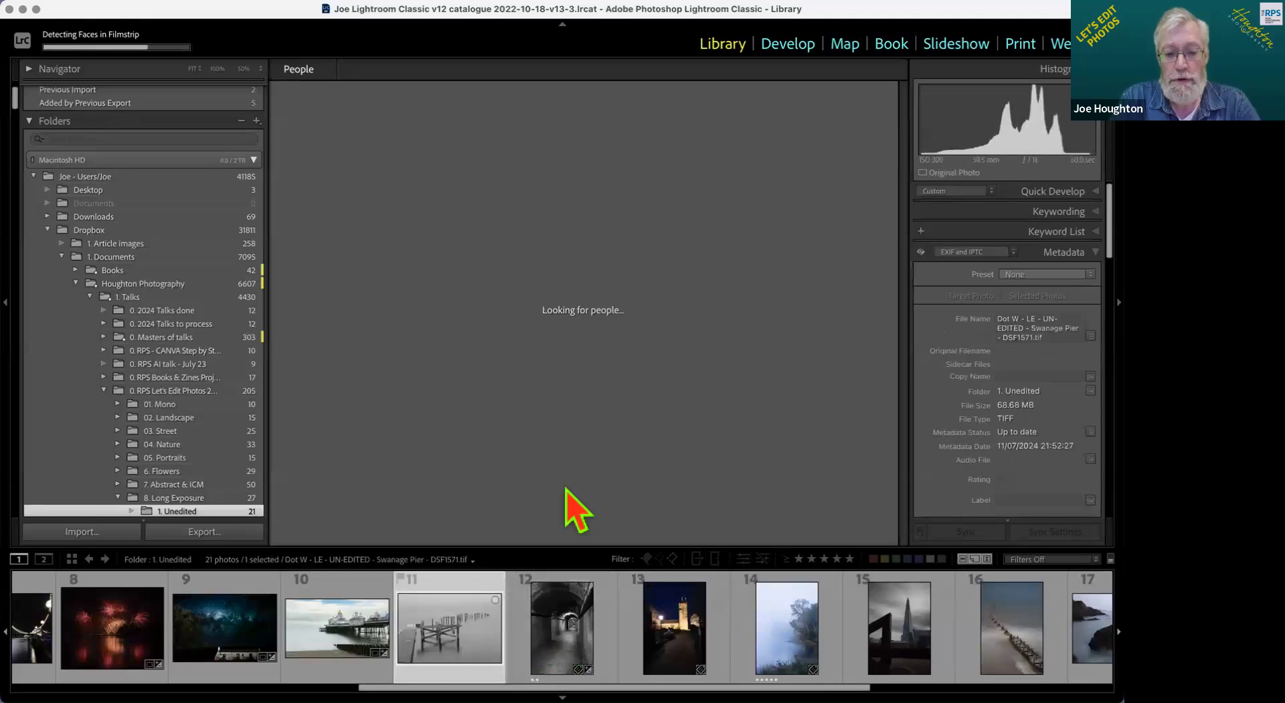
left_click(154, 48)
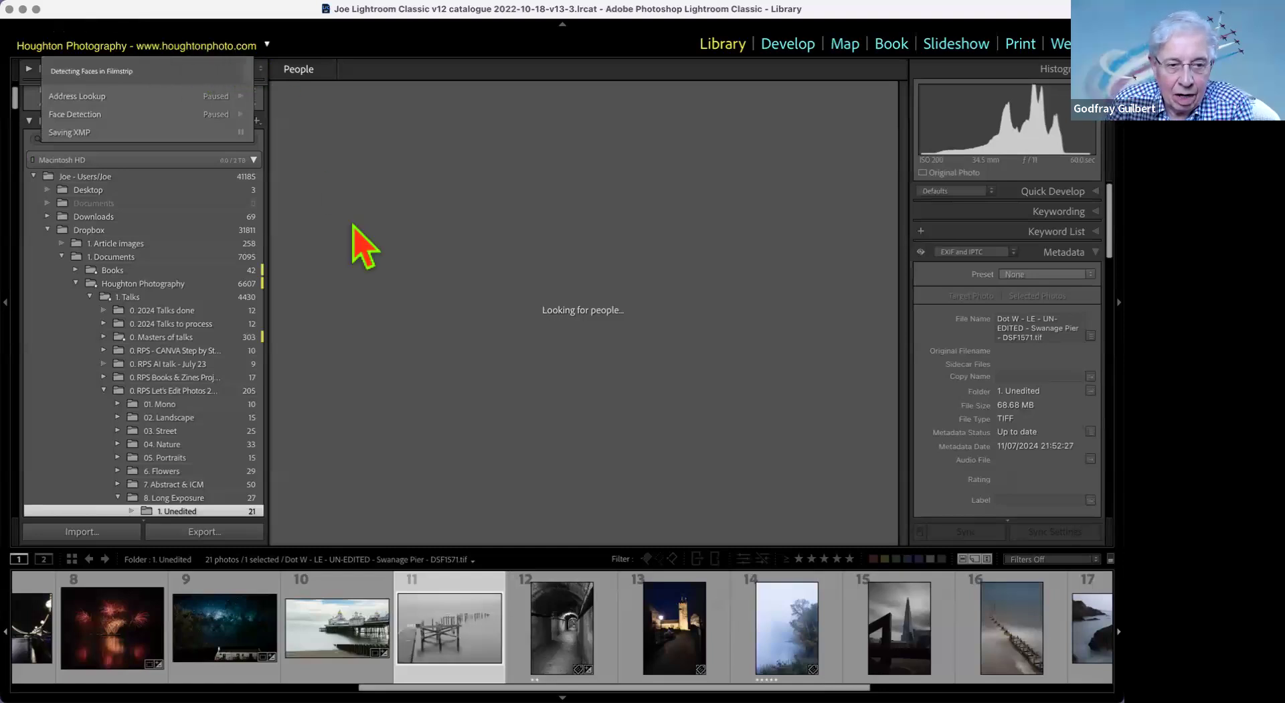
left_click(587, 633)
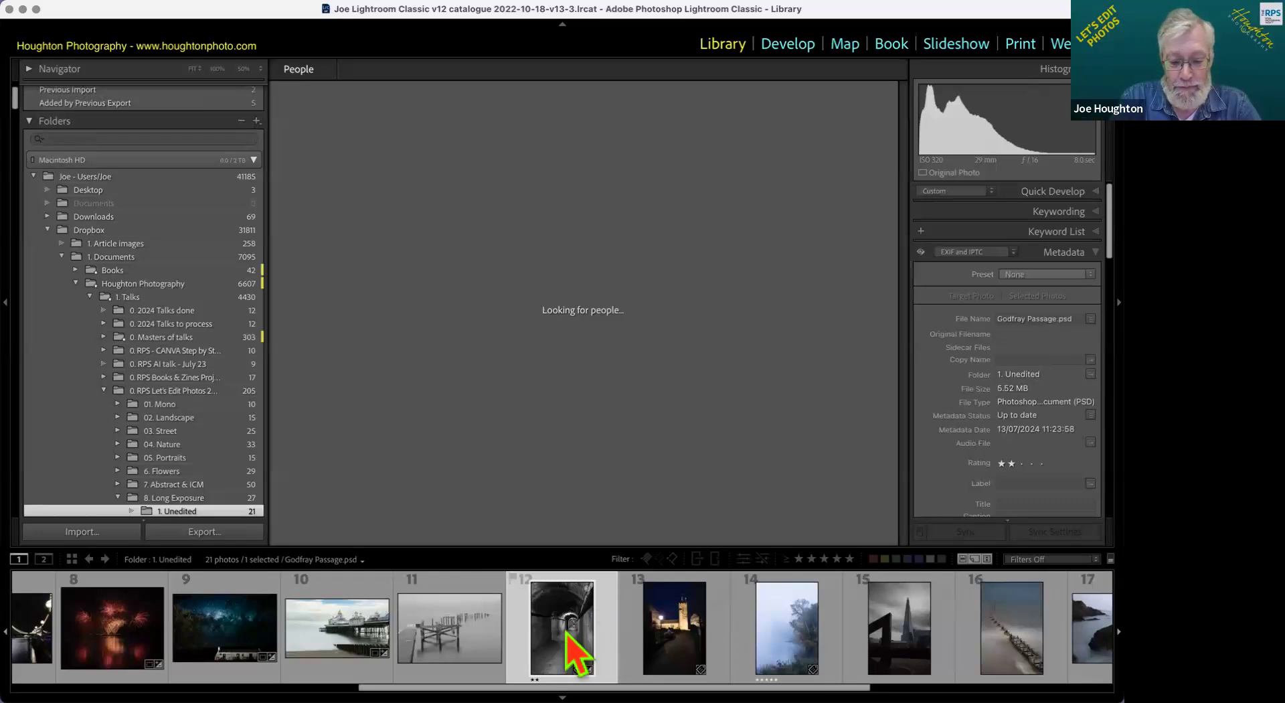
key("Left")
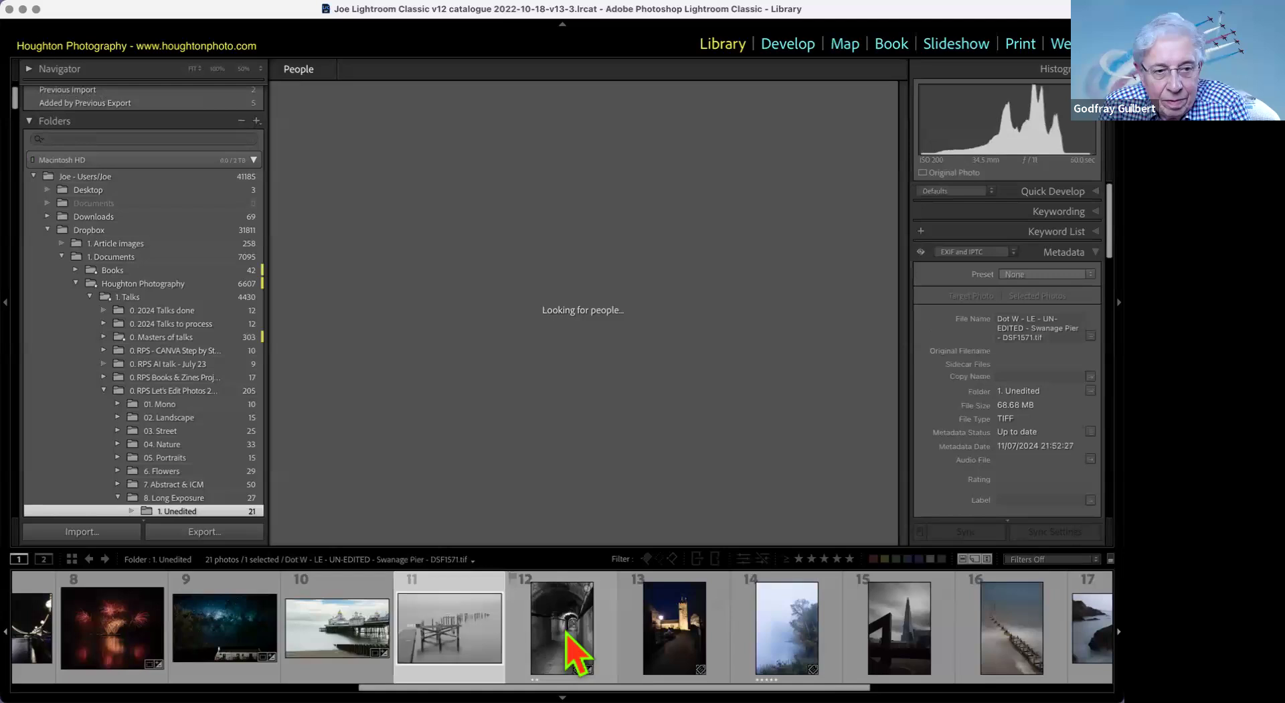
left_click(572, 653)
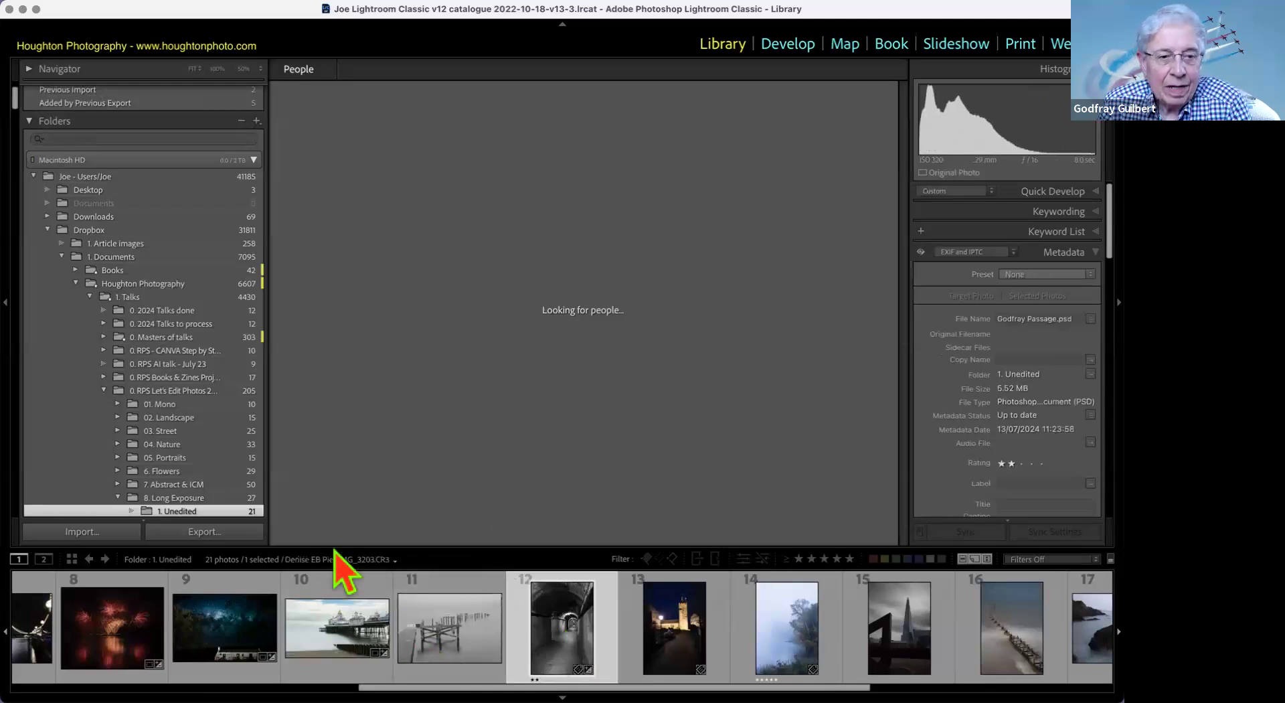
key("g")
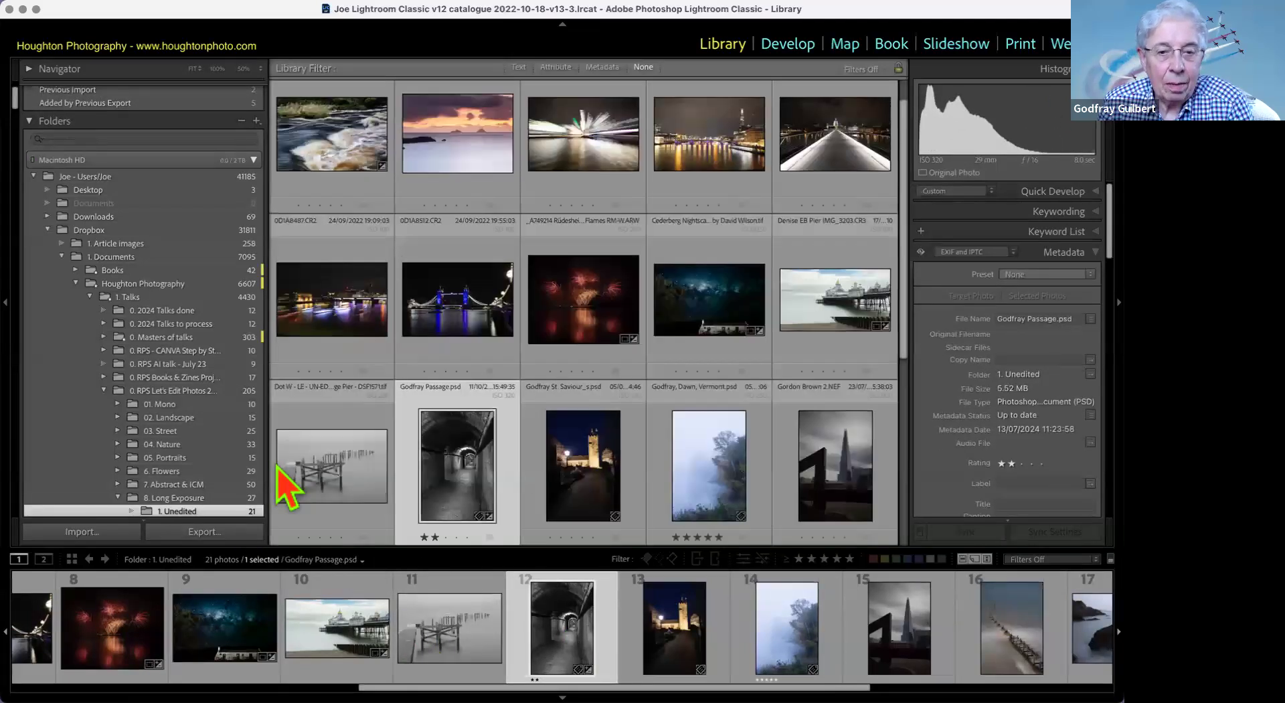
double_click(442, 438)
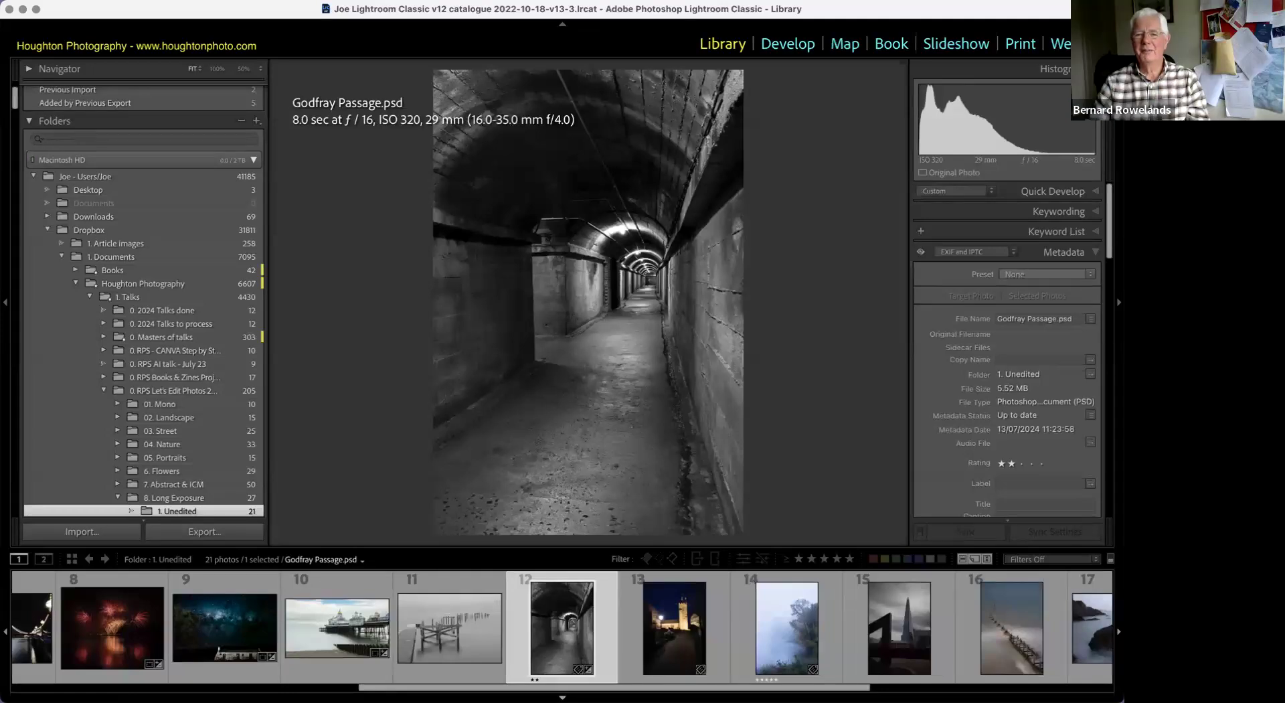
left_click(562, 697)
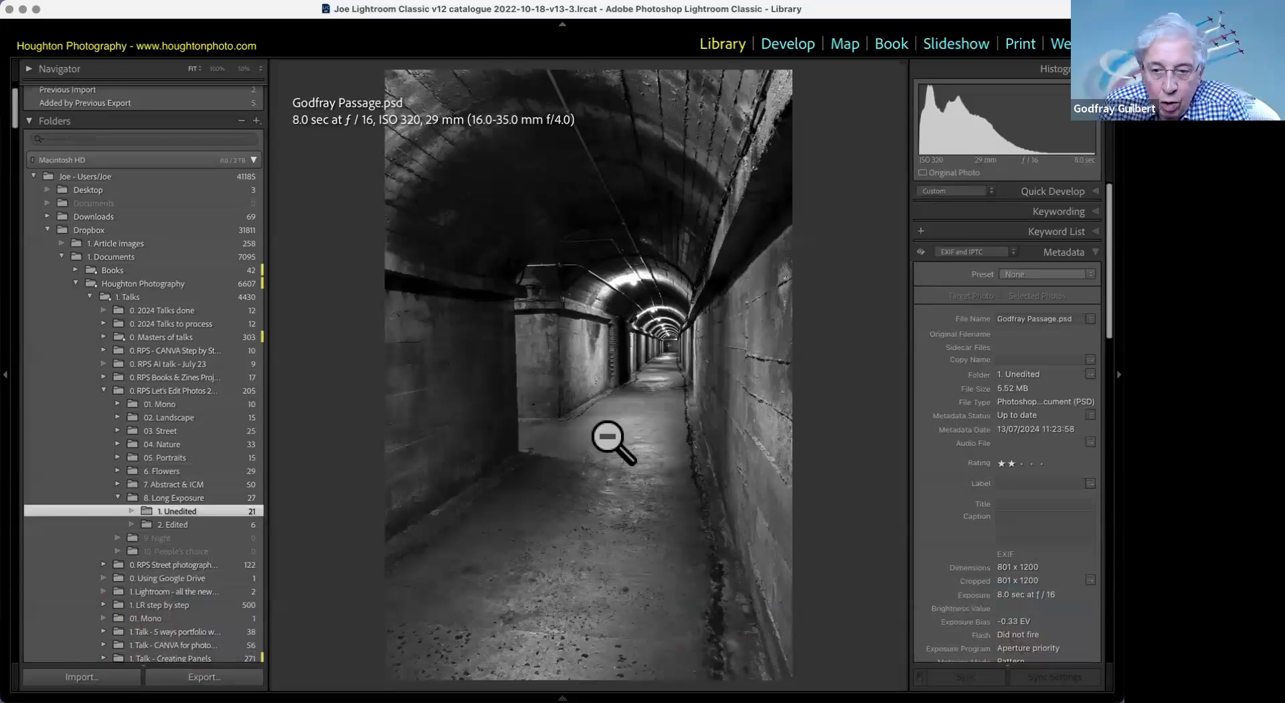
Step: Bring the tunnel photo into the Develop module and start the Crop tool on it
key("o")
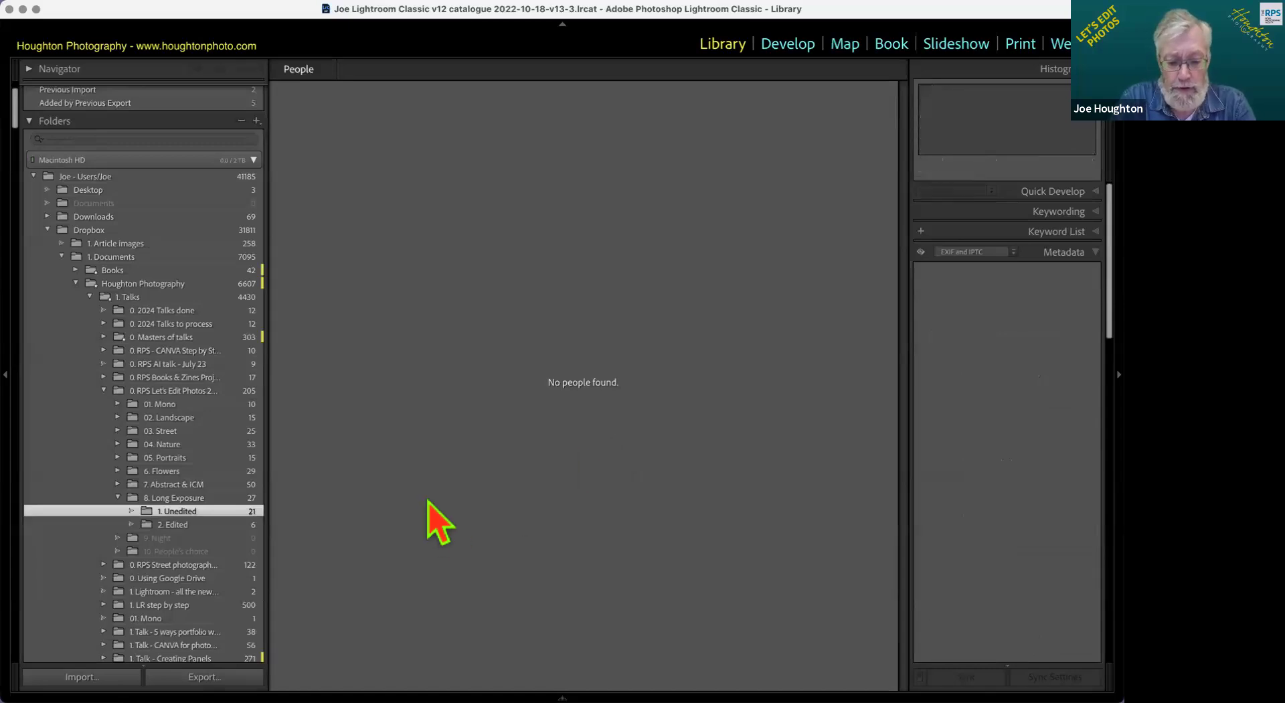
key("g")
double_click(468, 462)
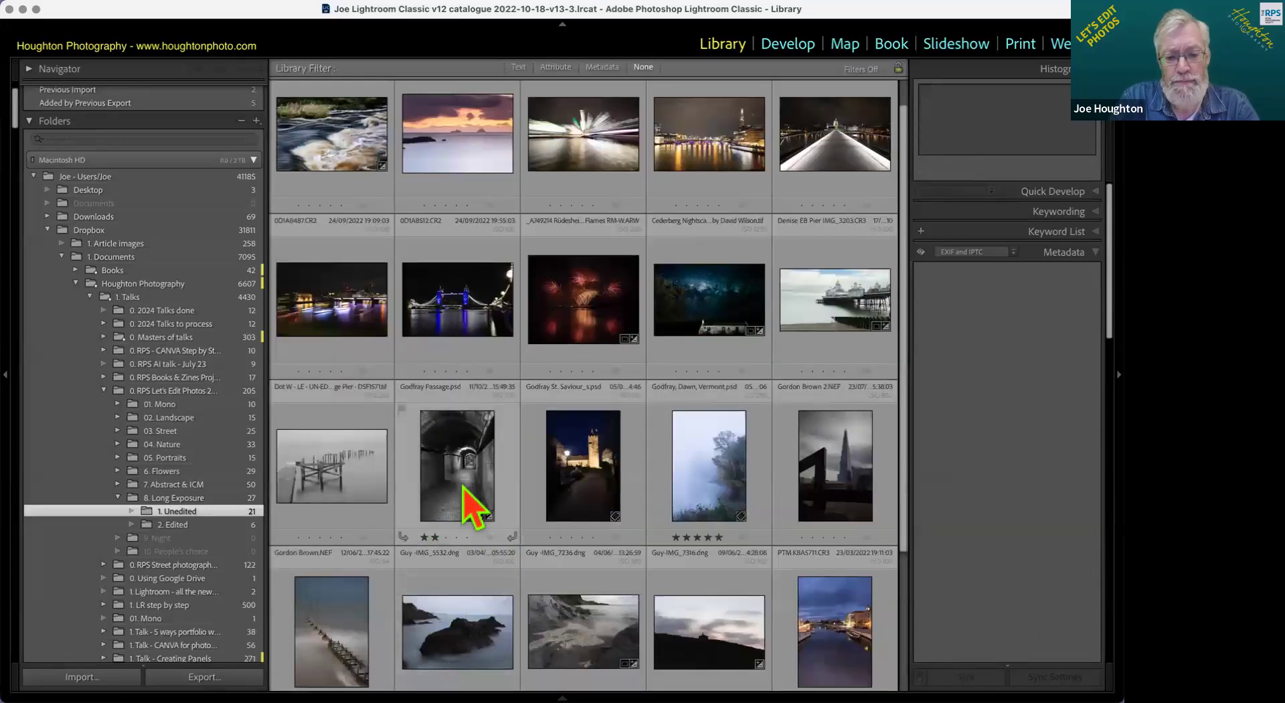
key("d")
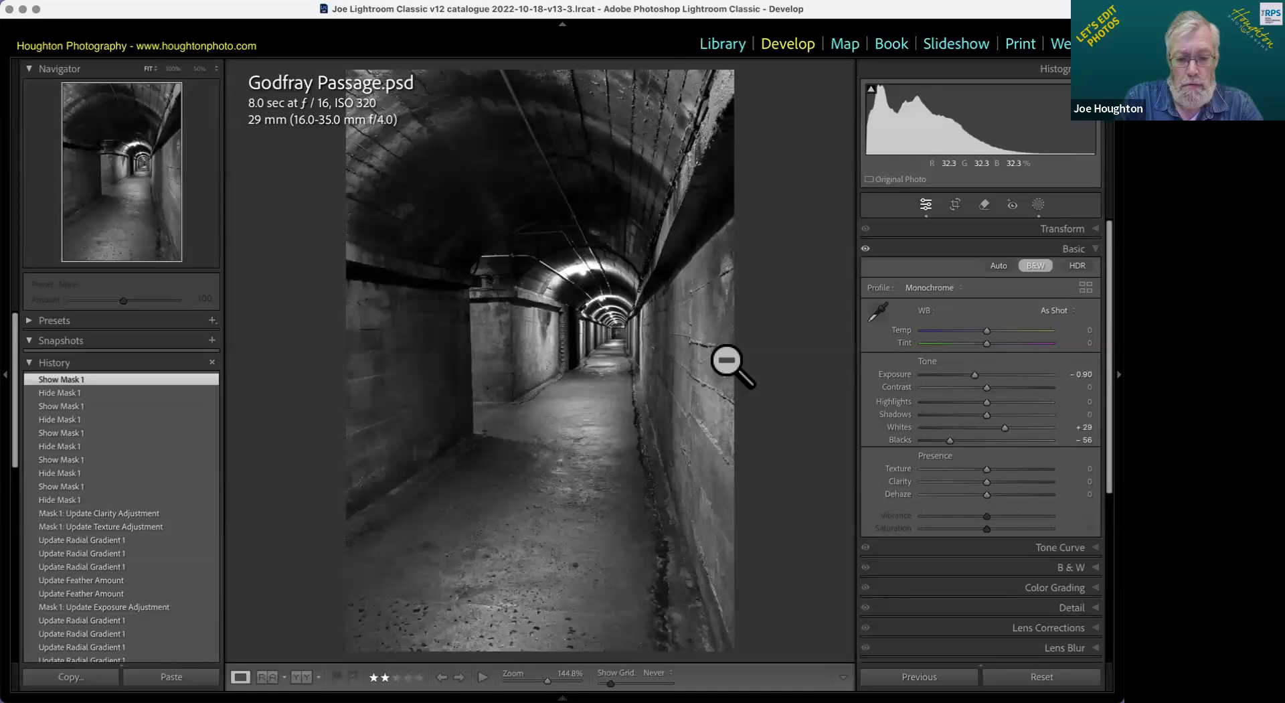
key("r")
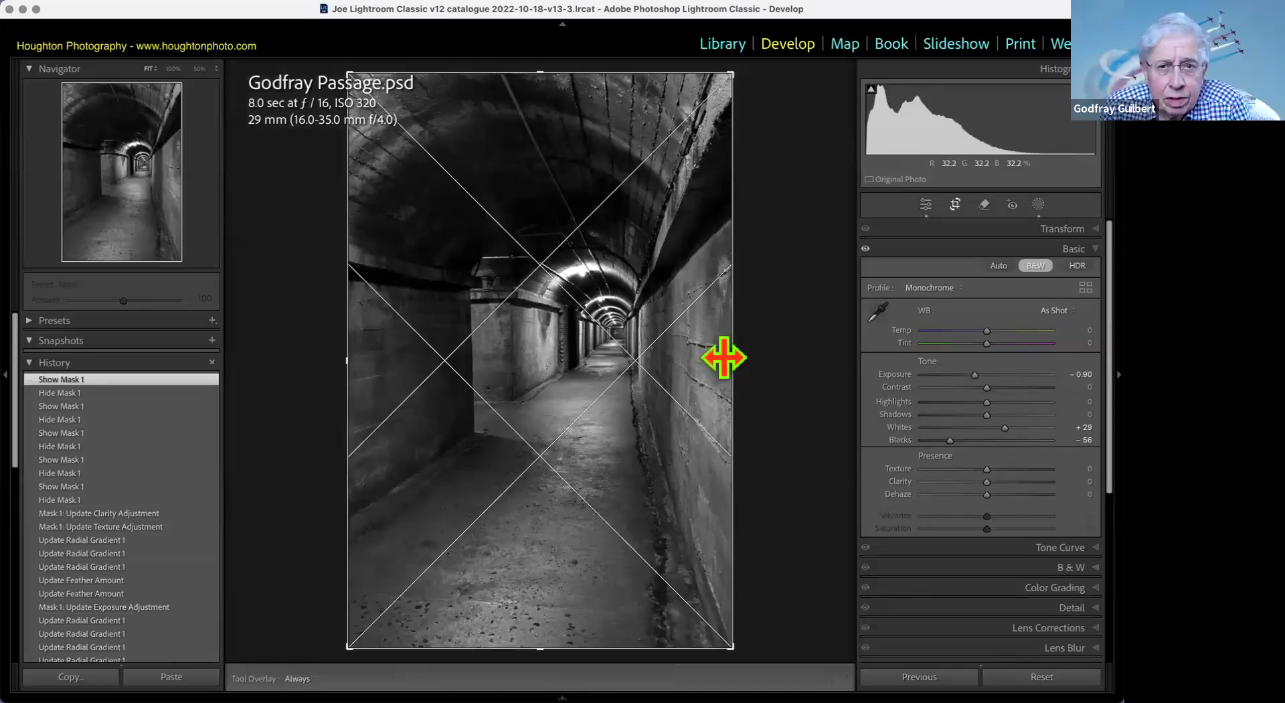
Step: Cycle through the crop guide overlays on the tunnel photo, including golden triangles, thirds and diagonals, and hide the overlay
key("o")
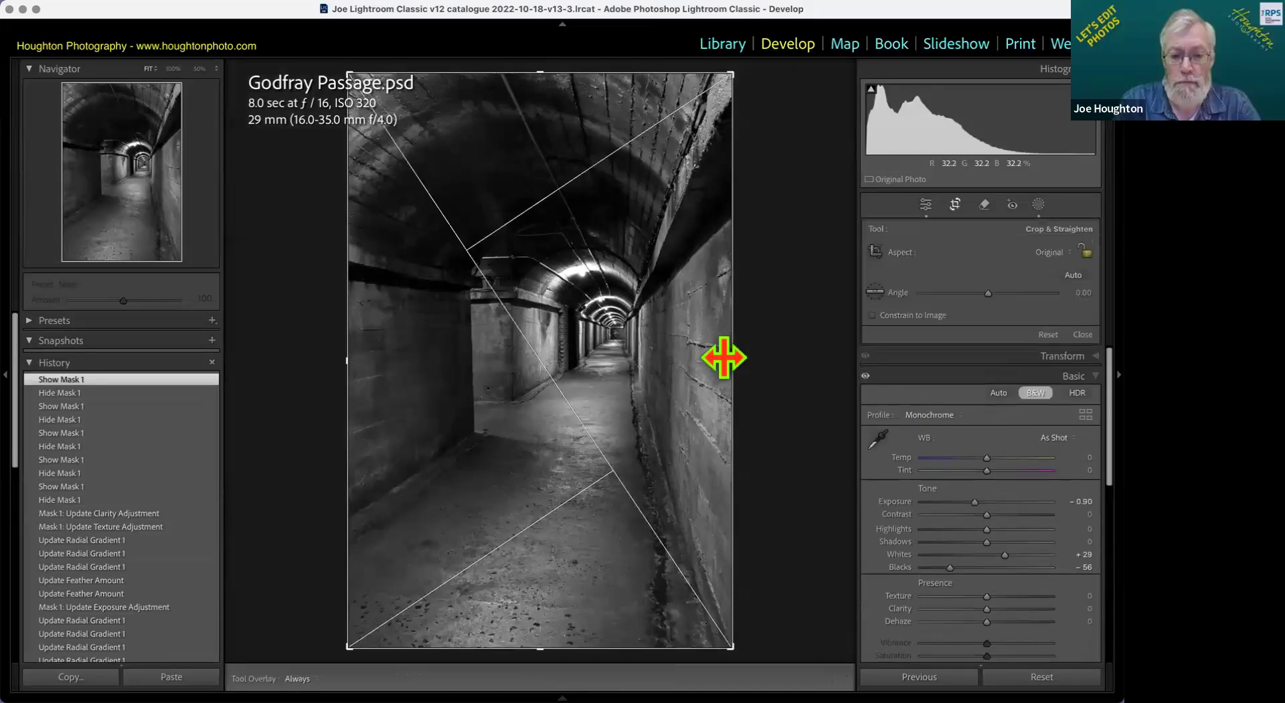
key("o")
key("o")
key("o")
key("o")
key("o")
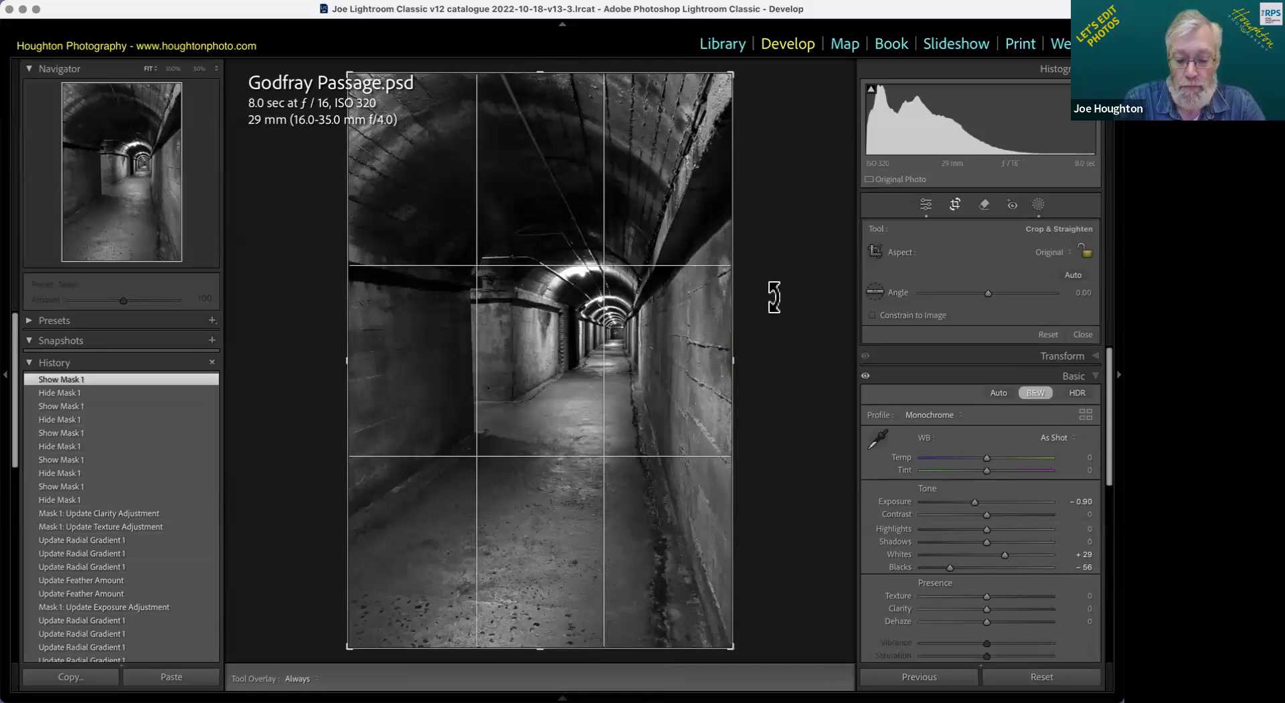
key("o")
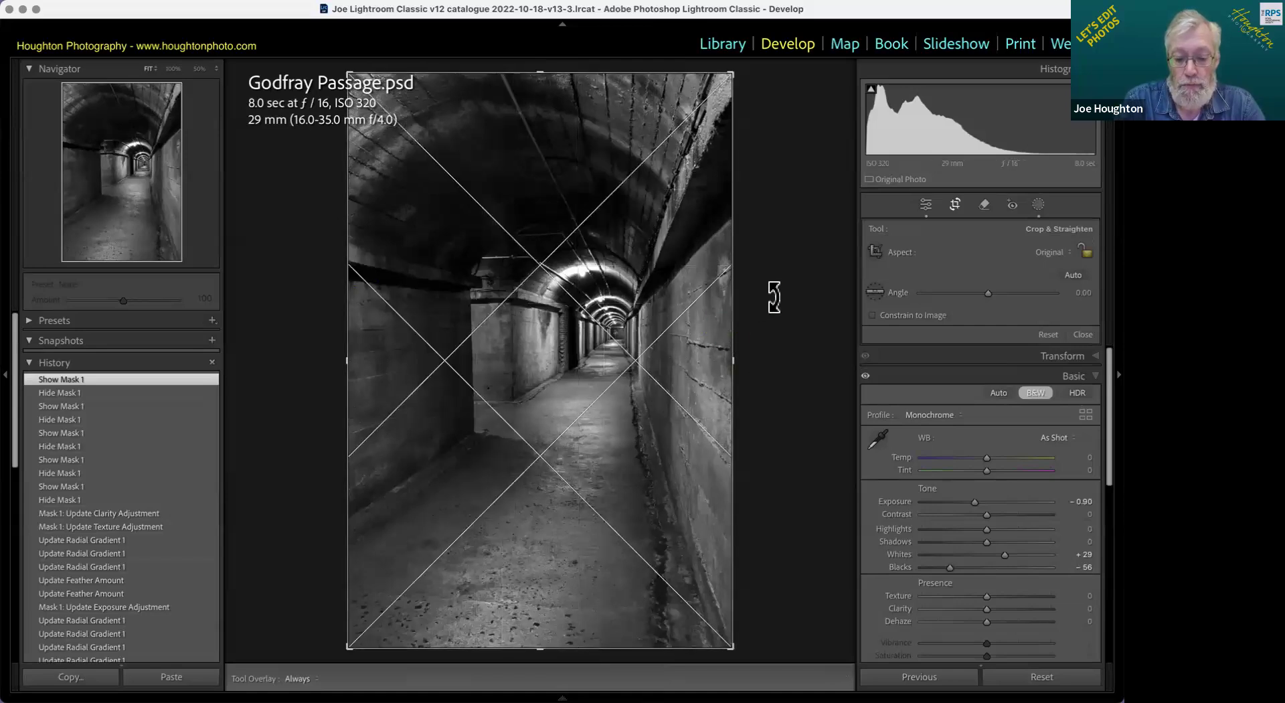
key("o")
key("h")
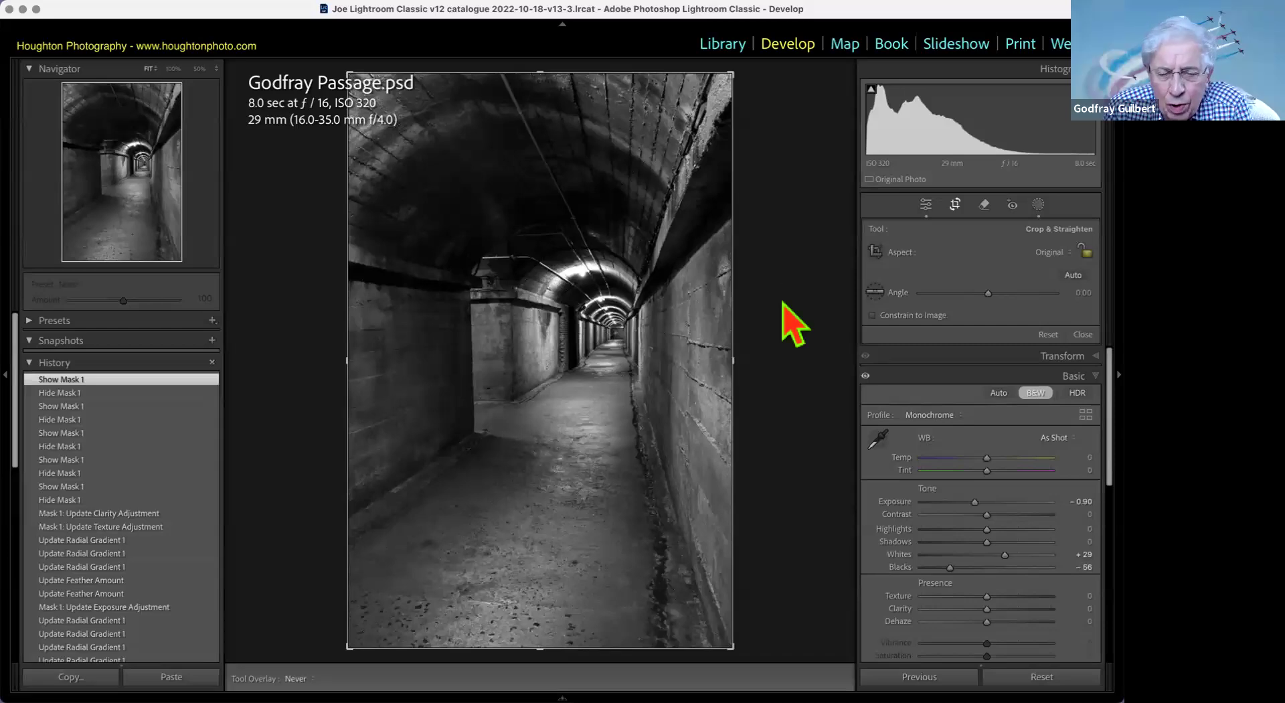
key("g")
double_click(488, 468)
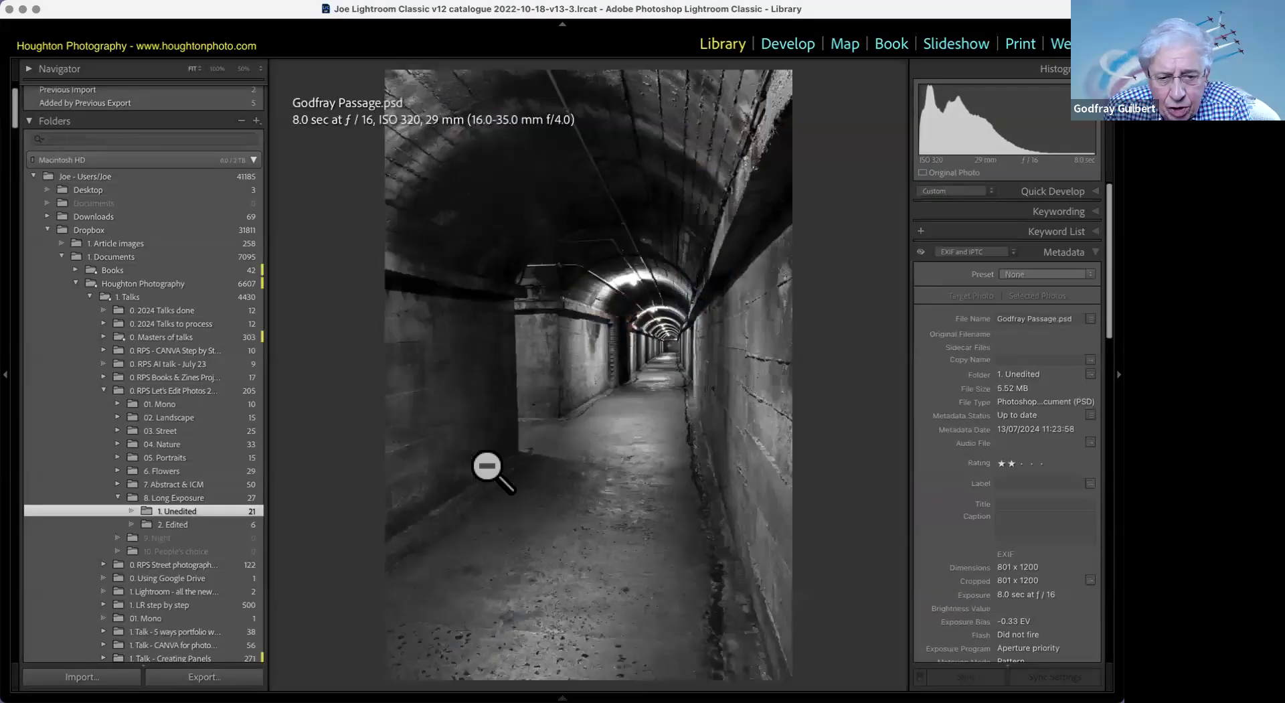
key("o")
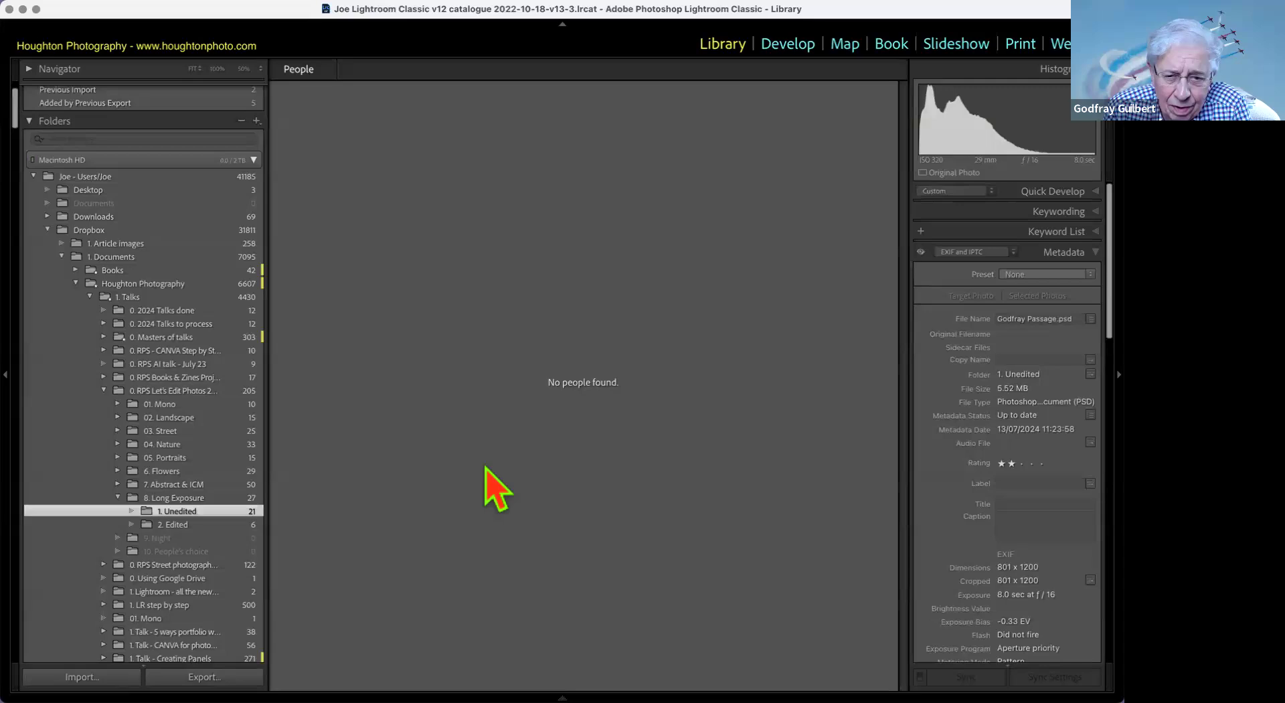
key("d")
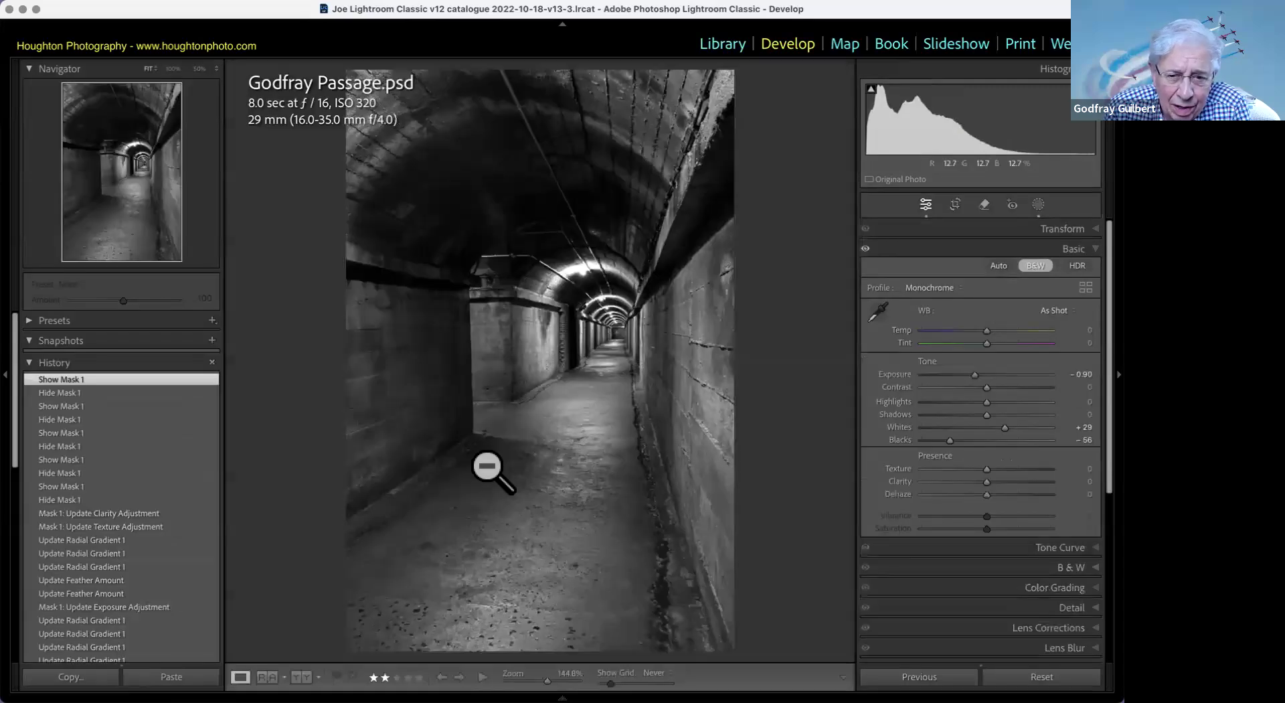
key("g")
key("e")
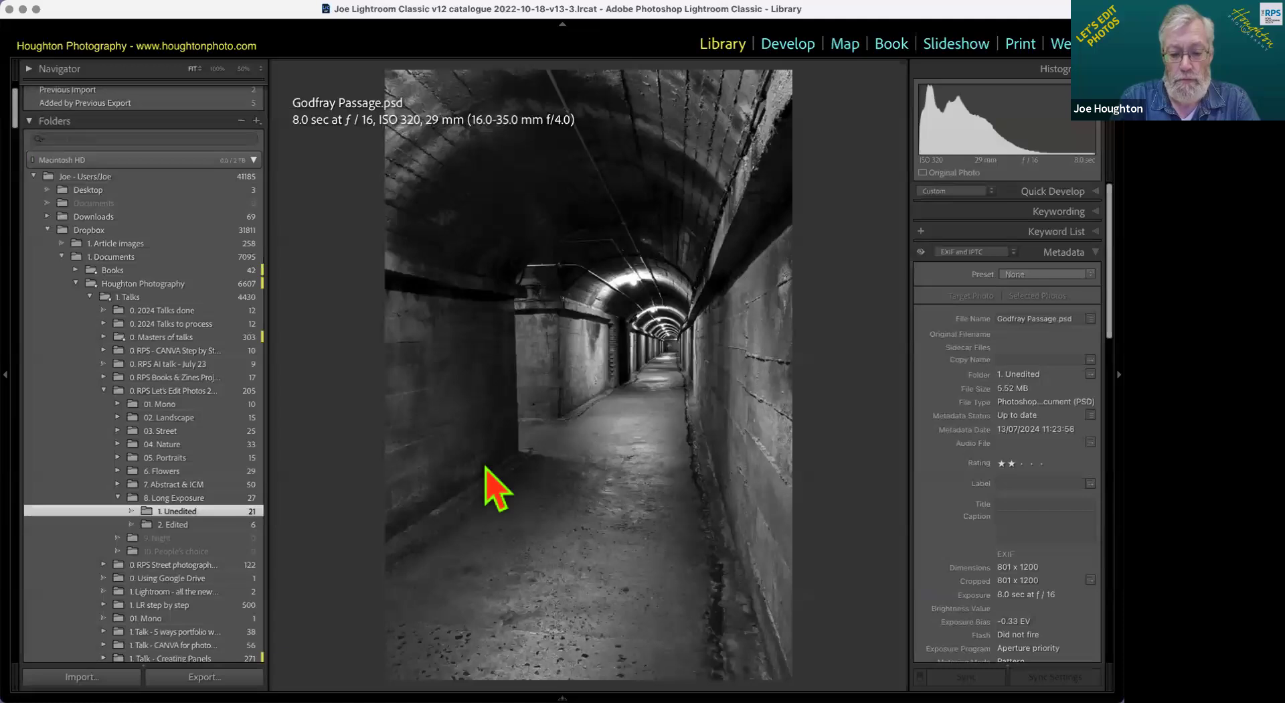
Step: Reopen the Crop tool on the tunnel photo and cycle the guide overlays through spiral, thirds and diagonals to the golden triangles
key("r")
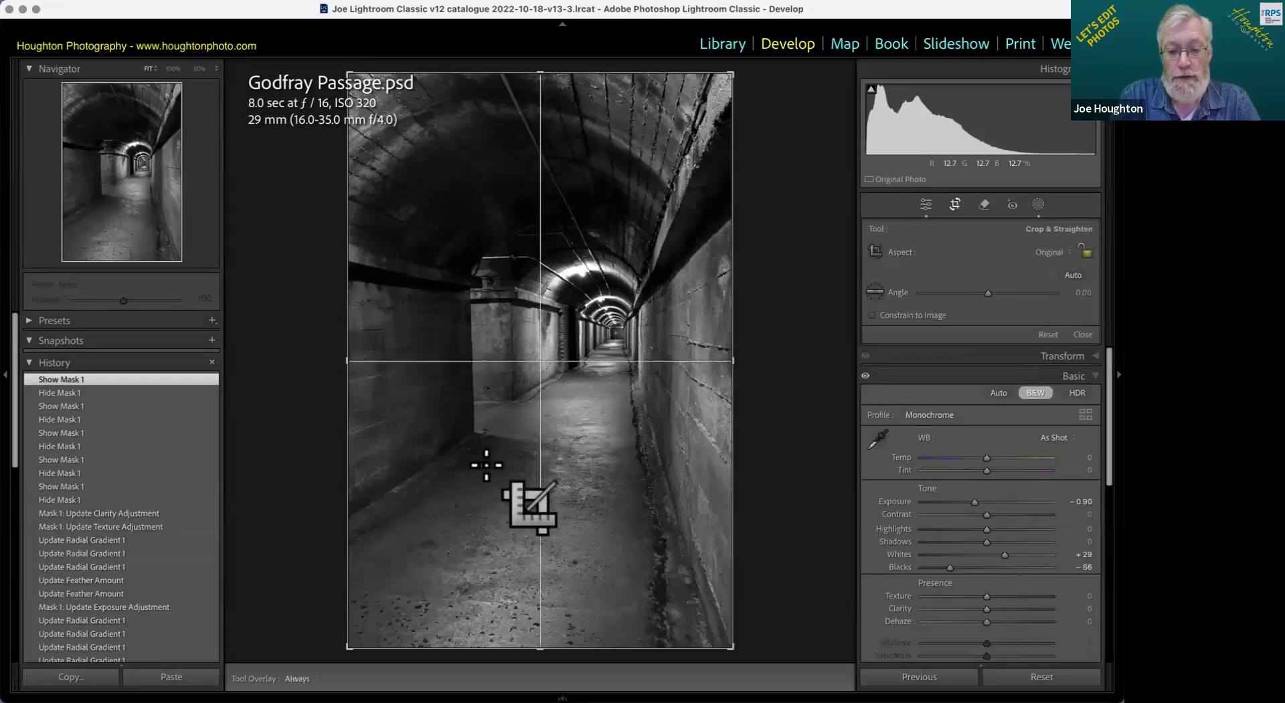
key("o")
key("o")
key("o")
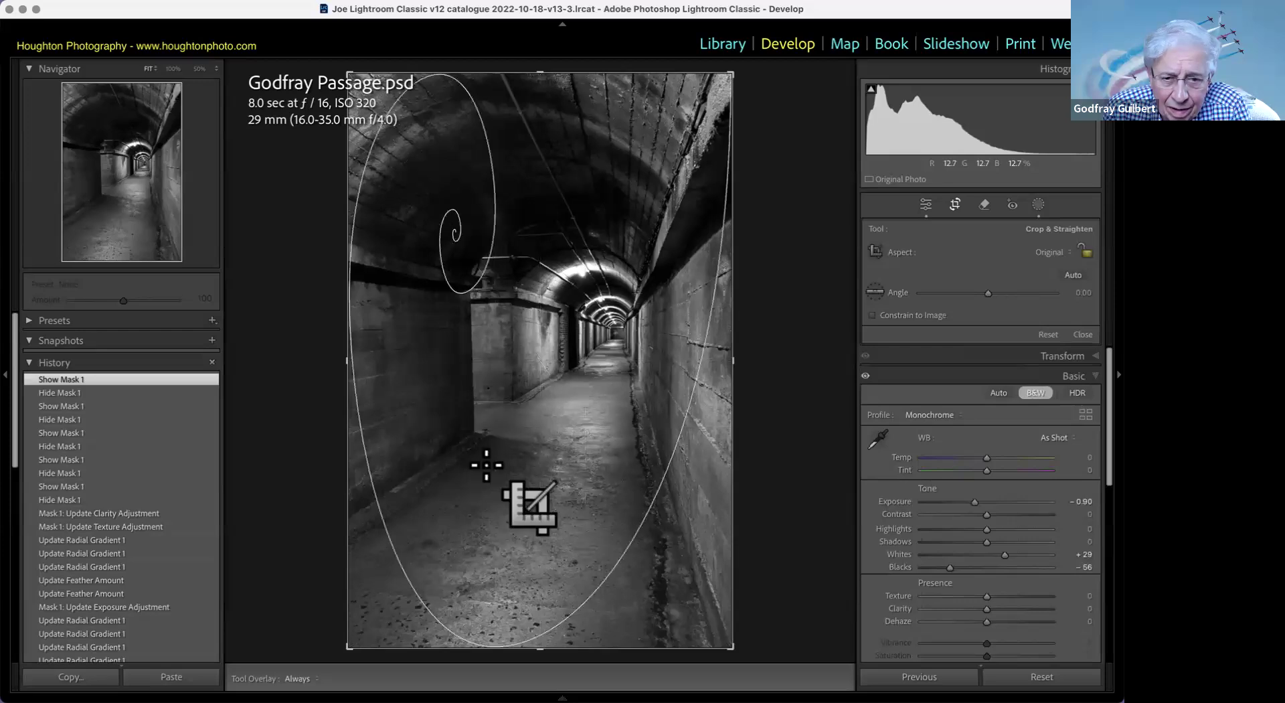
key("o")
key("o")
key("o")
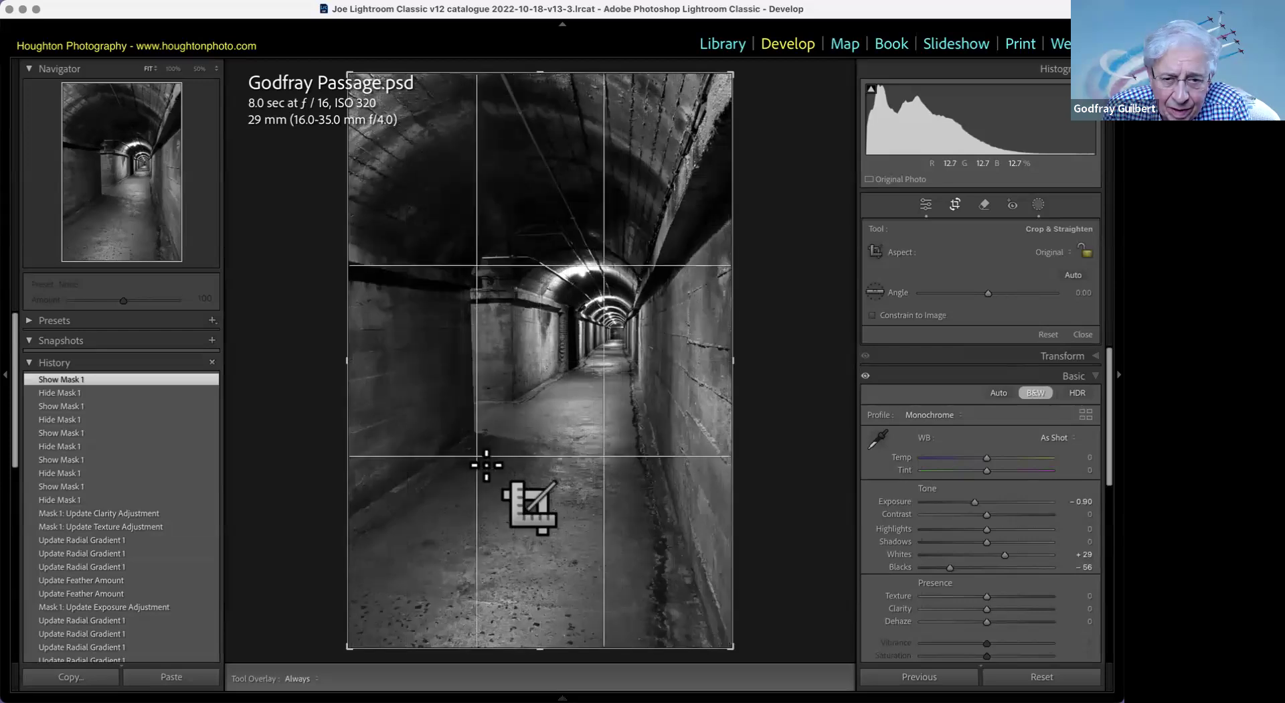
key("o")
key("o")
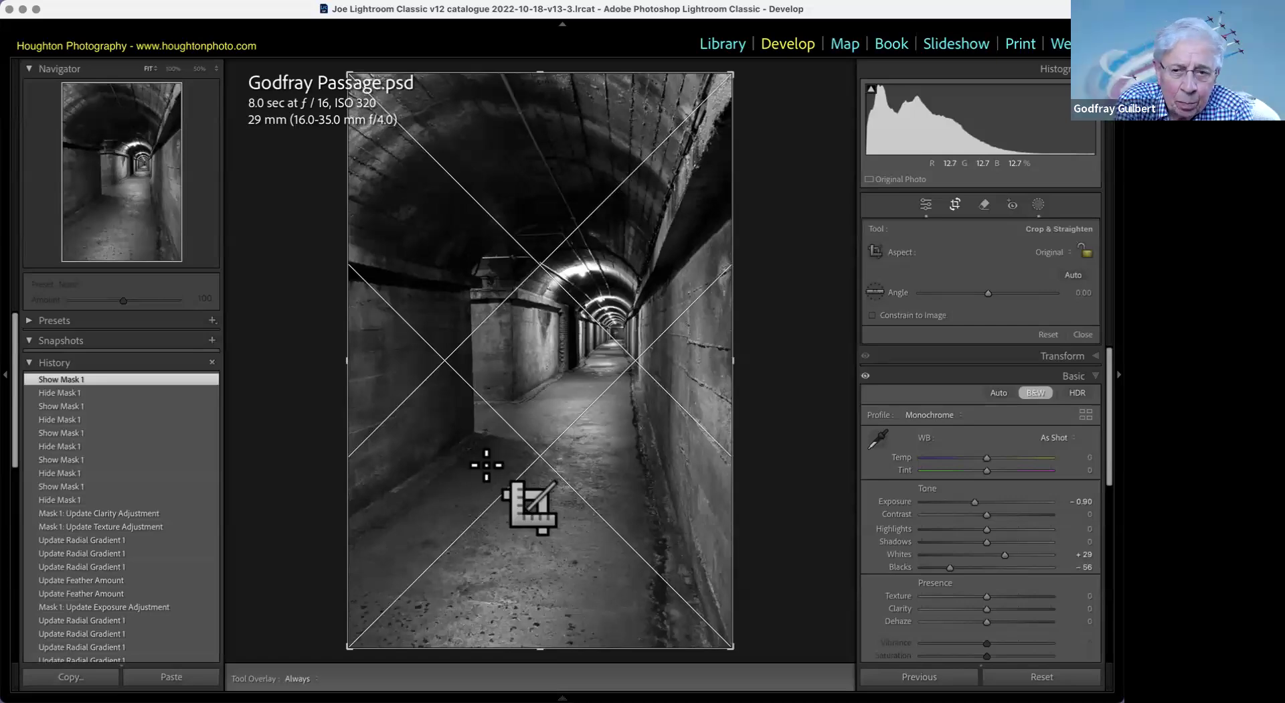
key("o")
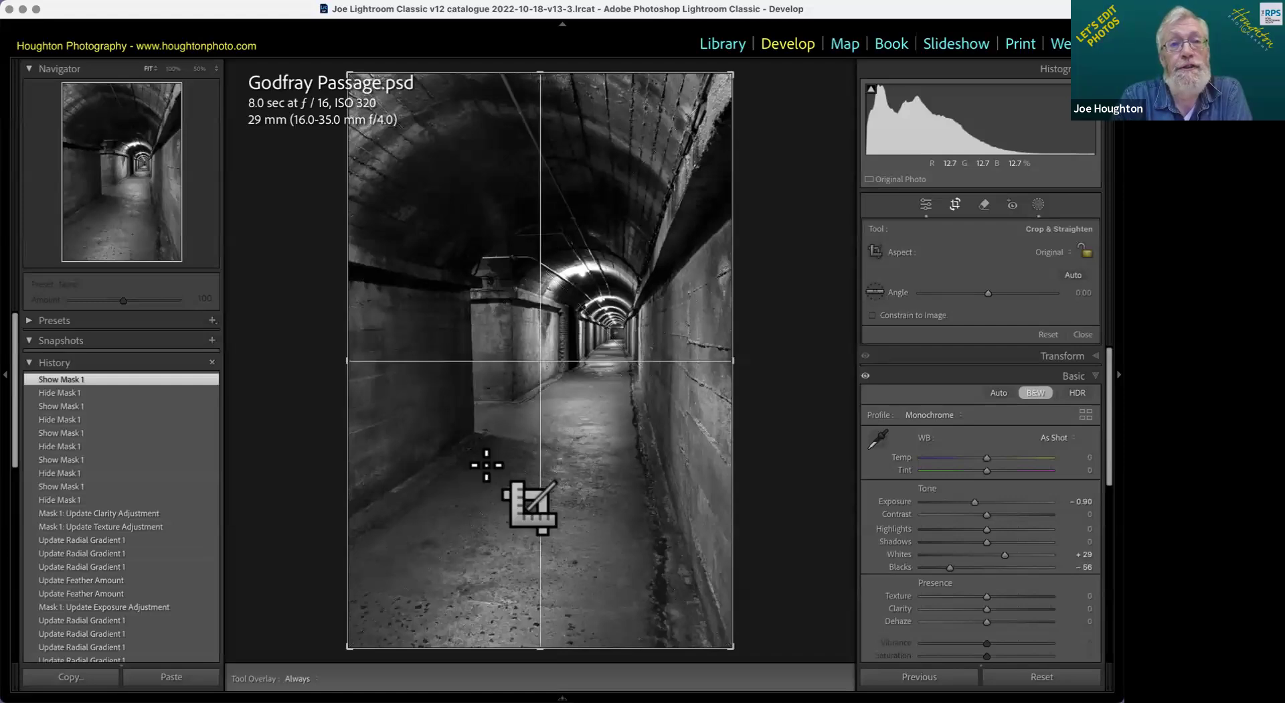
key("o")
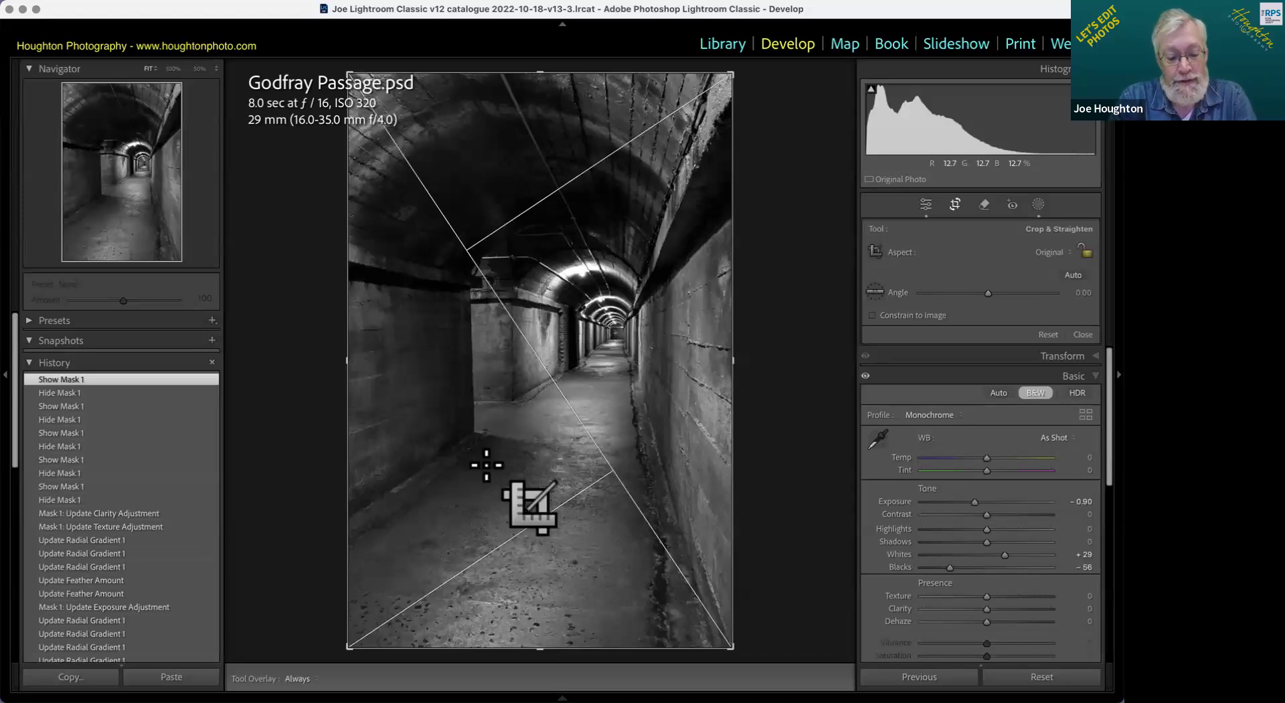
Step: Flip the golden triangle overlay's orientation repeatedly to compare how its lines align with the tunnel
key("shift+o")
key("shift+o")
key("shift+o")
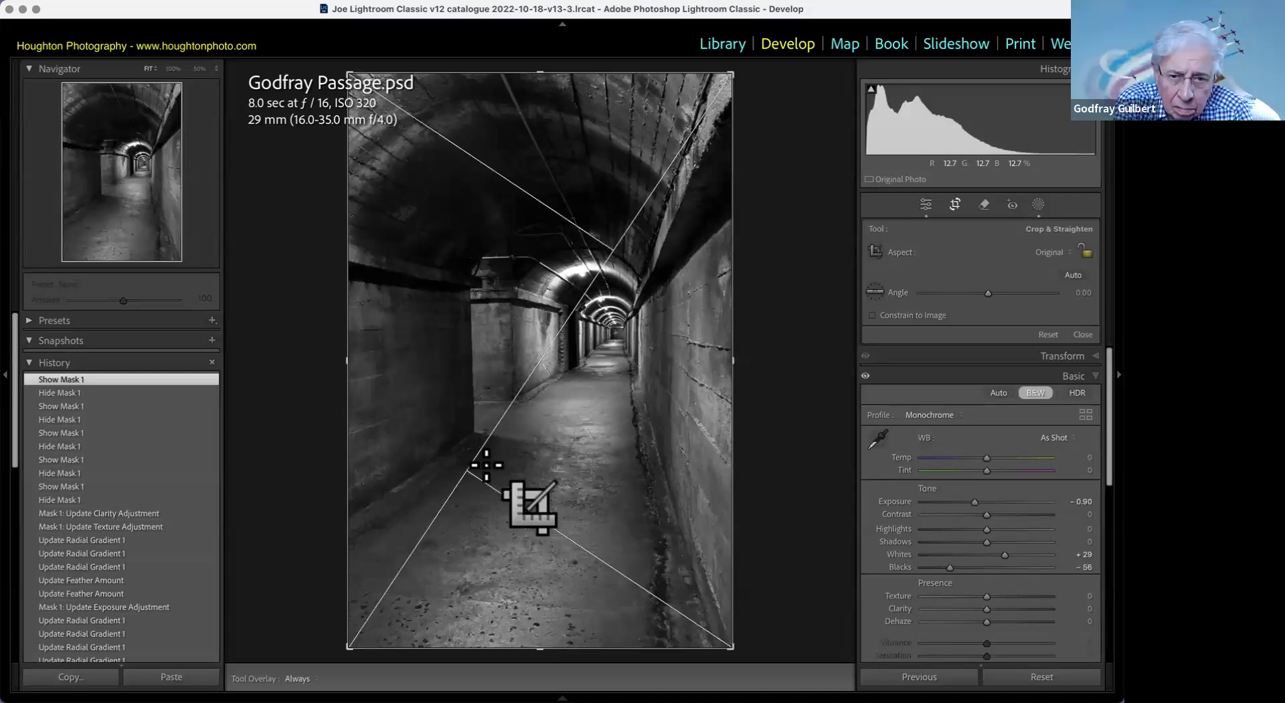
key("shift+o")
key("shift+o")
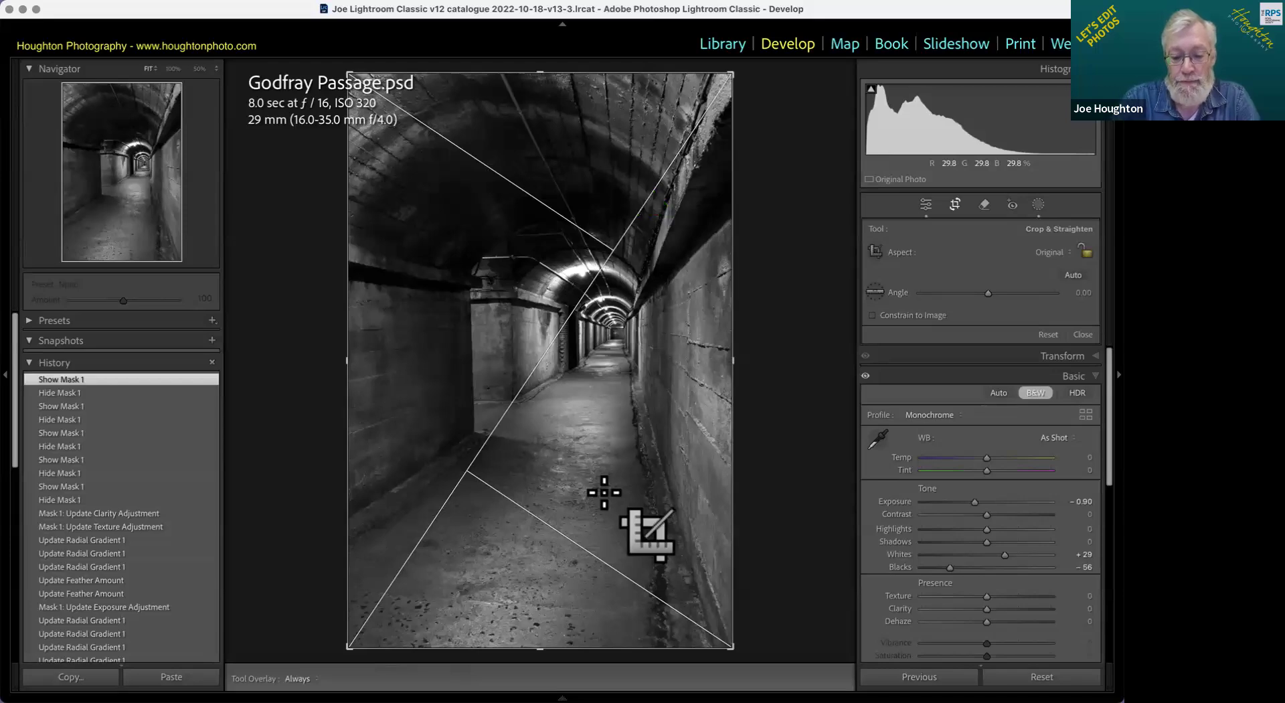
Step: Hide and show the crop overlay repeatedly, and switch its guide to the evenly spaced grid
key("h")
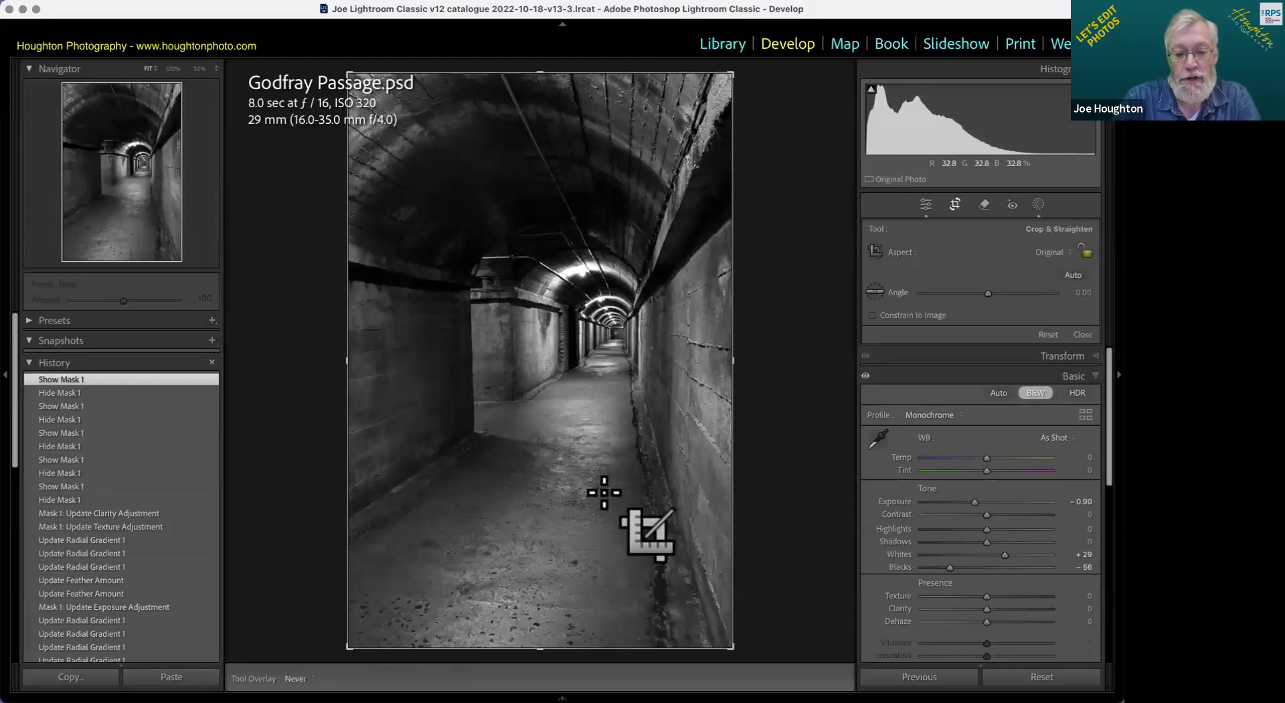
key("h")
key("h")
key("h")
key("o")
key("o")
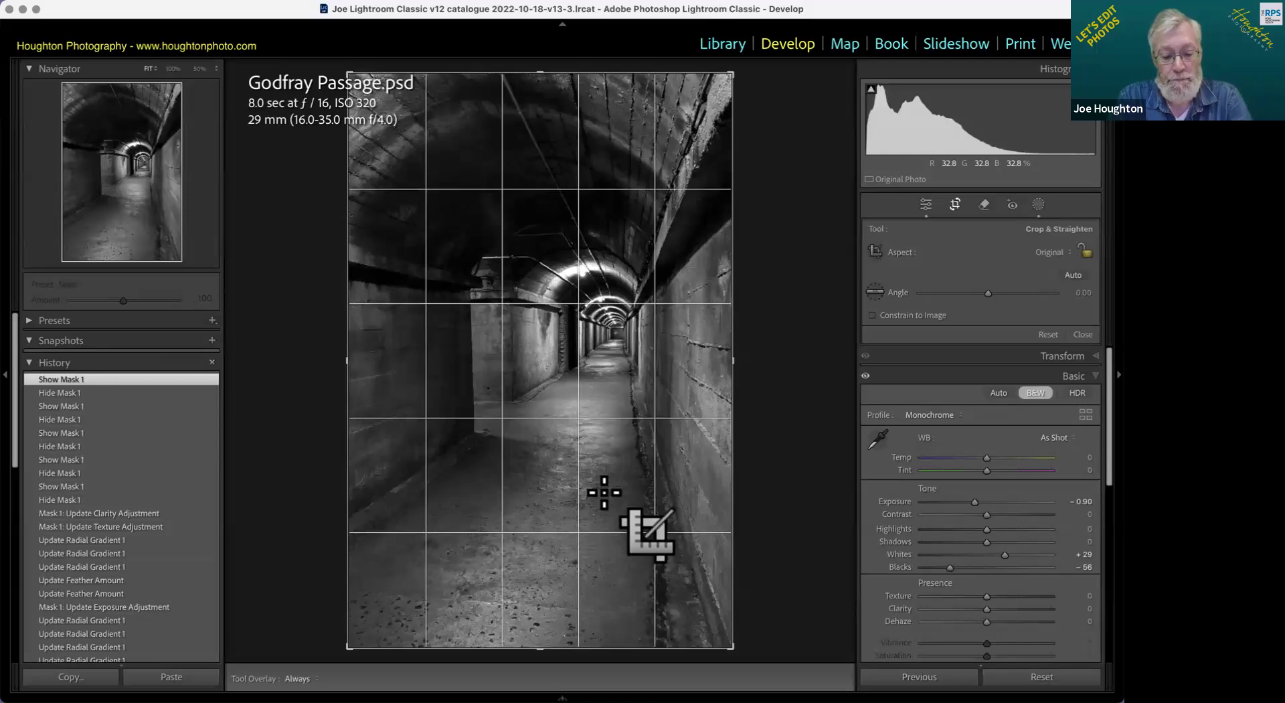
Step: Return to the library grid and open the rocky coast seascape IMG_5532.dng enlarged
key("g")
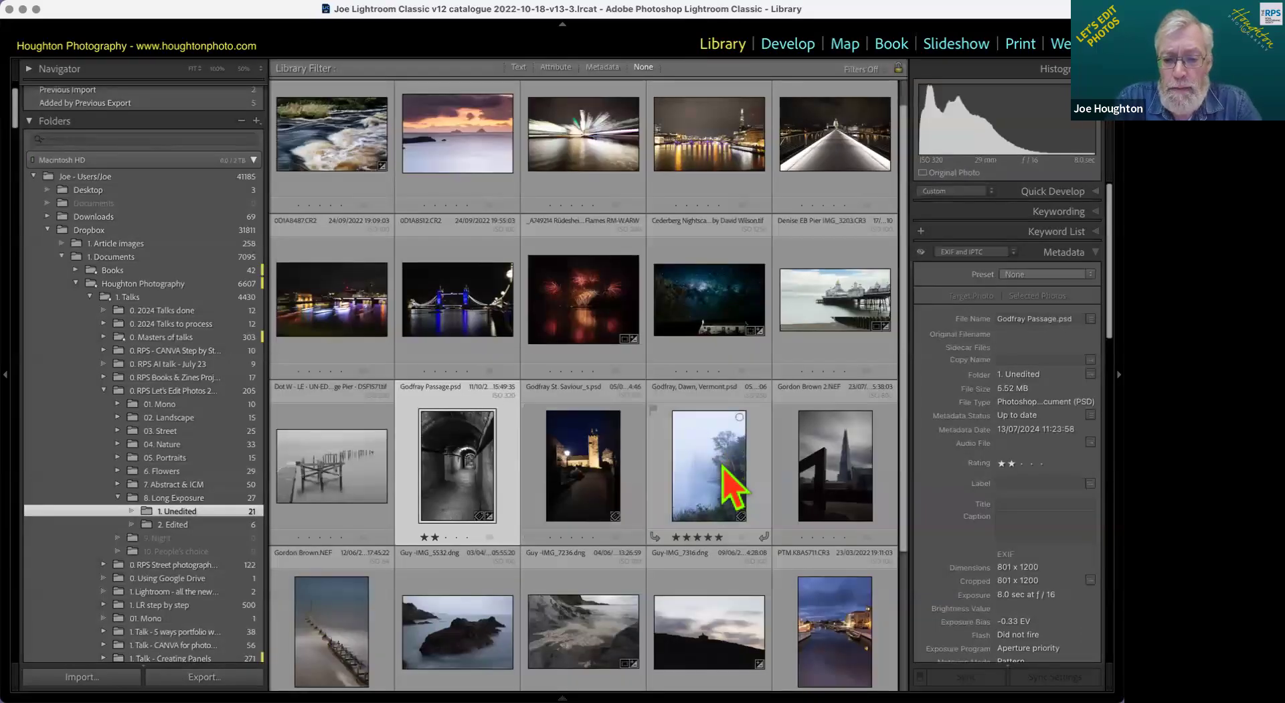
scroll(727, 486, "down", 3)
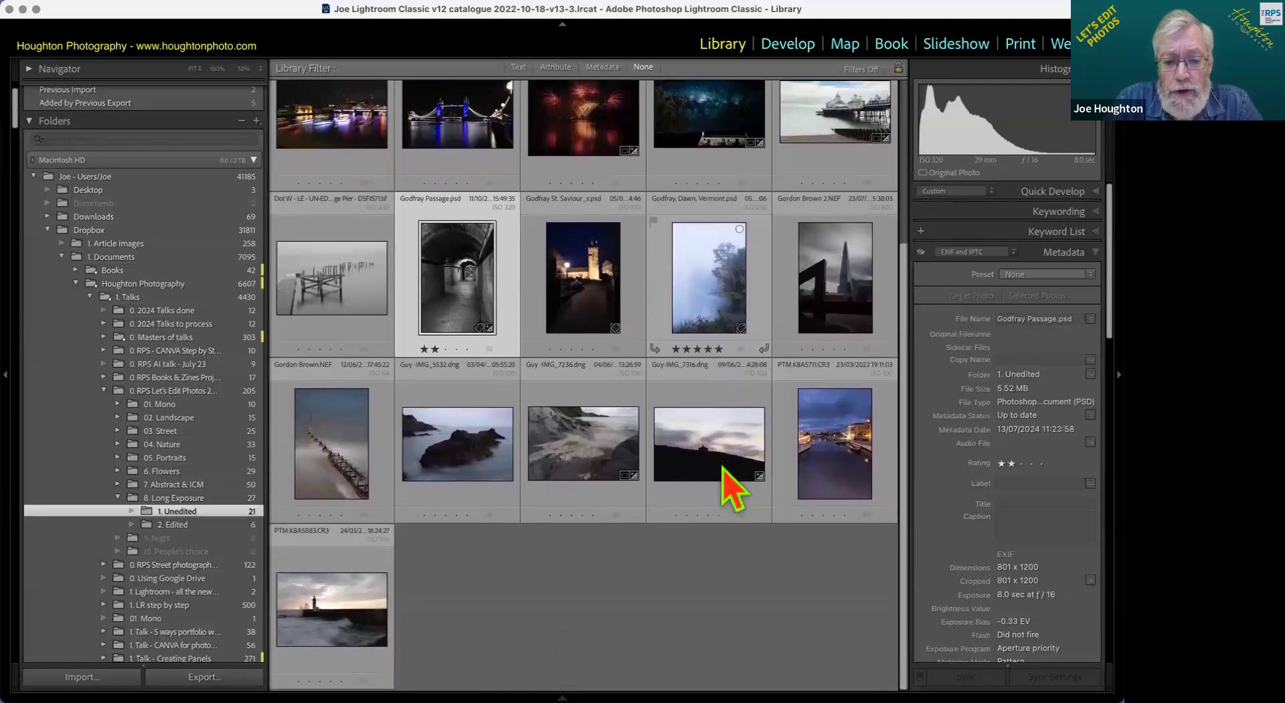
double_click(451, 468)
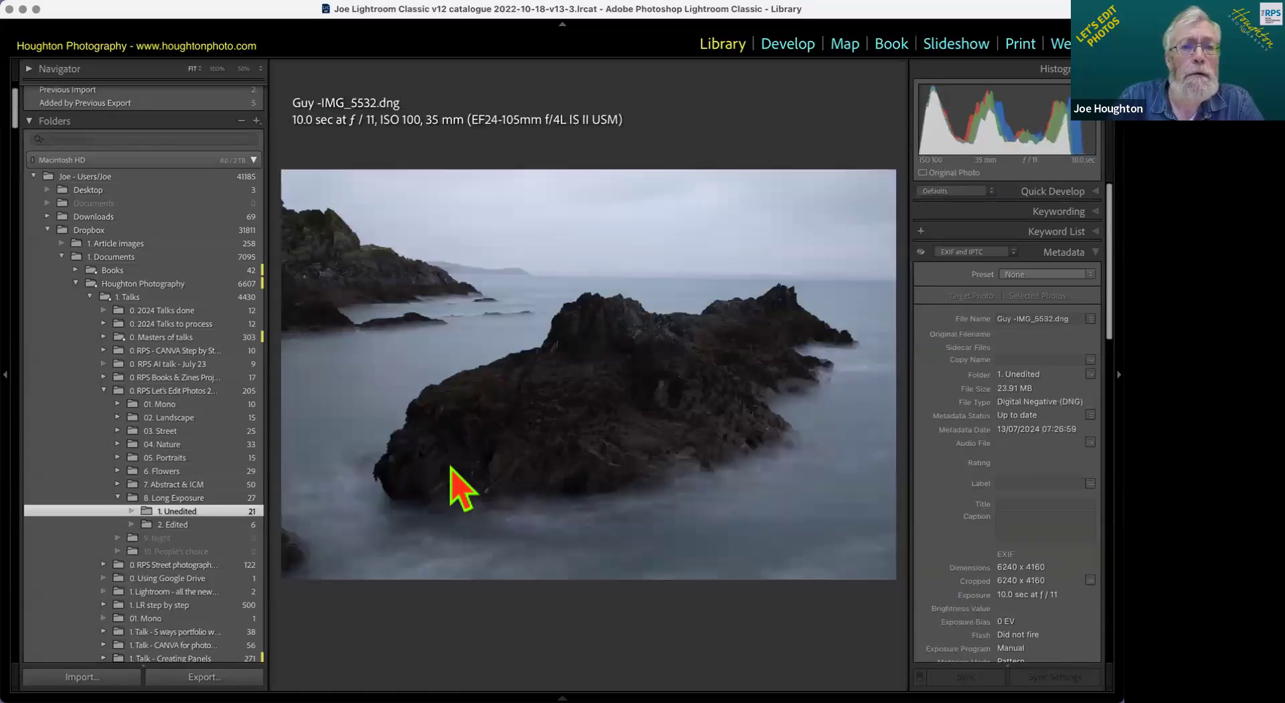
key("Right")
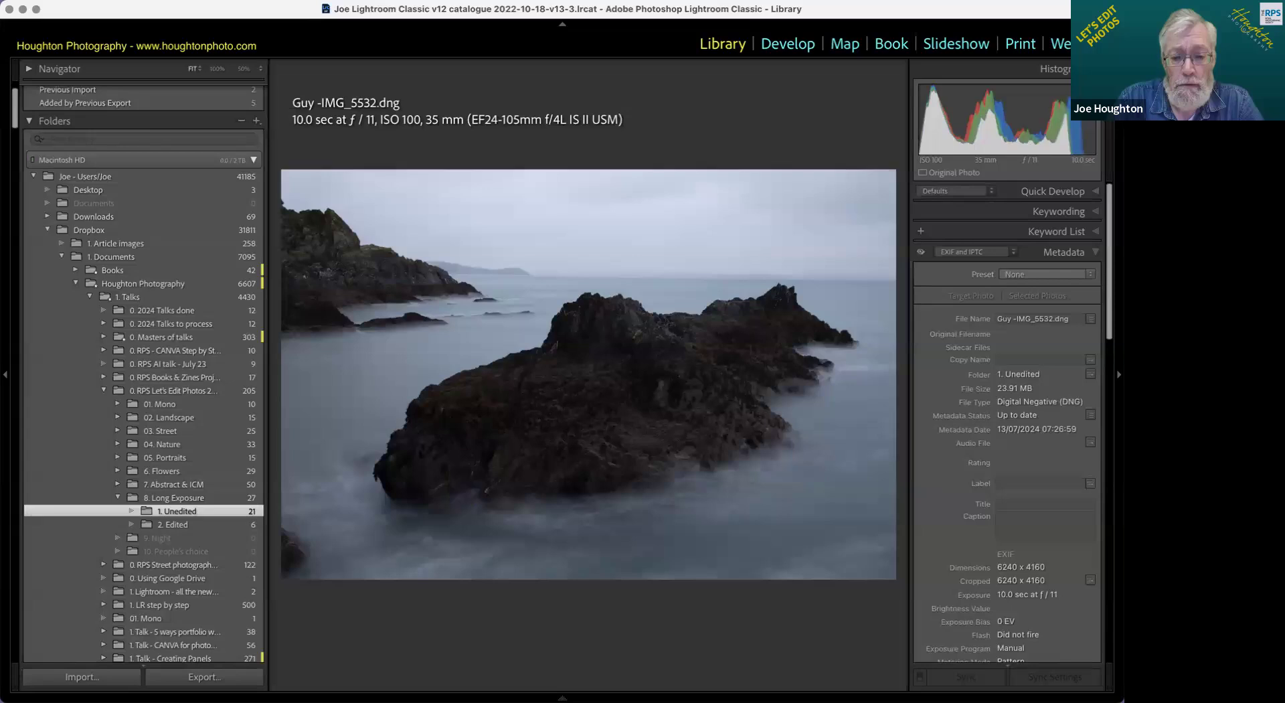
Step: Reopen the rocky coast seascape IMG_5532.dng, start the Crop tool and straighten the photo along the sea horizon
key("g")
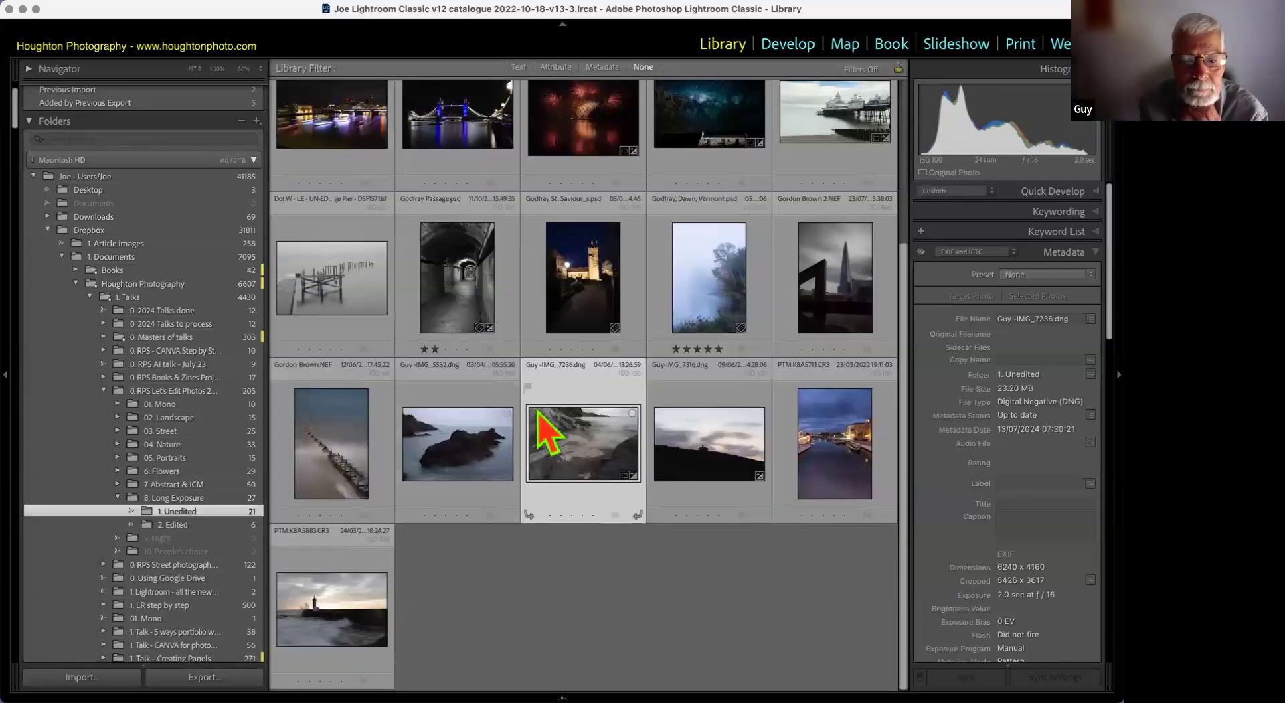
left_click(437, 437)
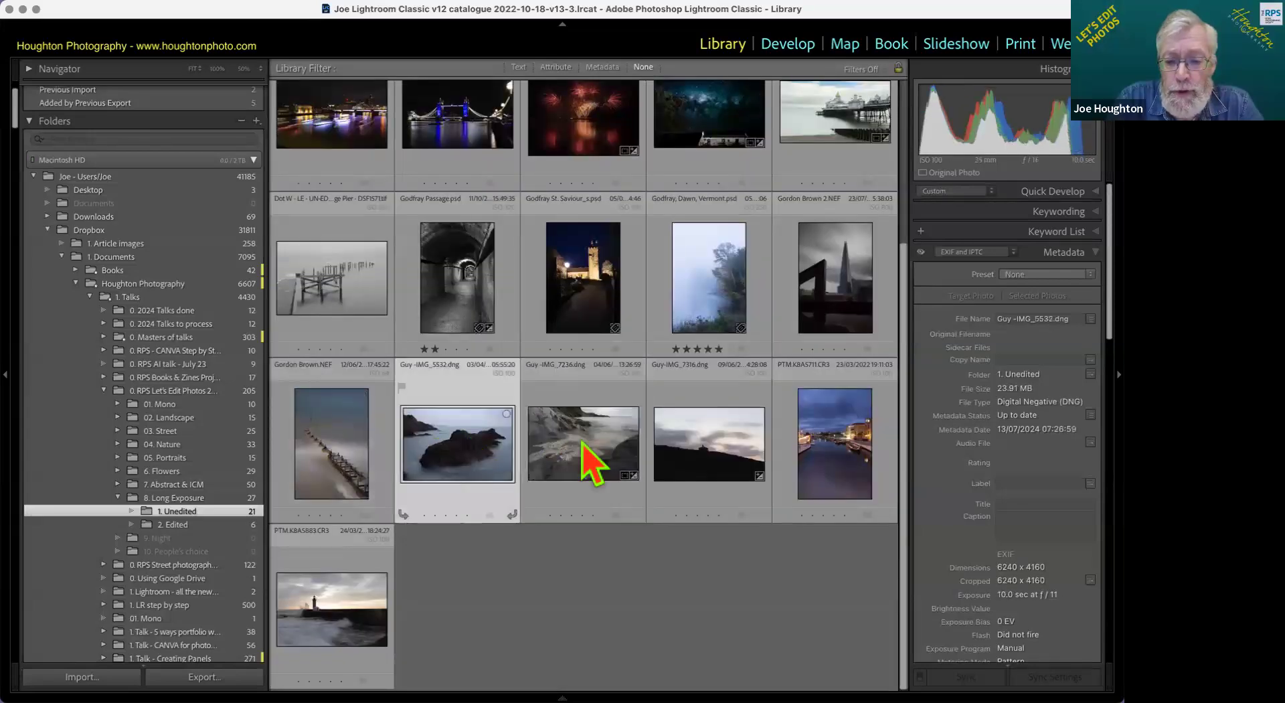
double_click(486, 462)
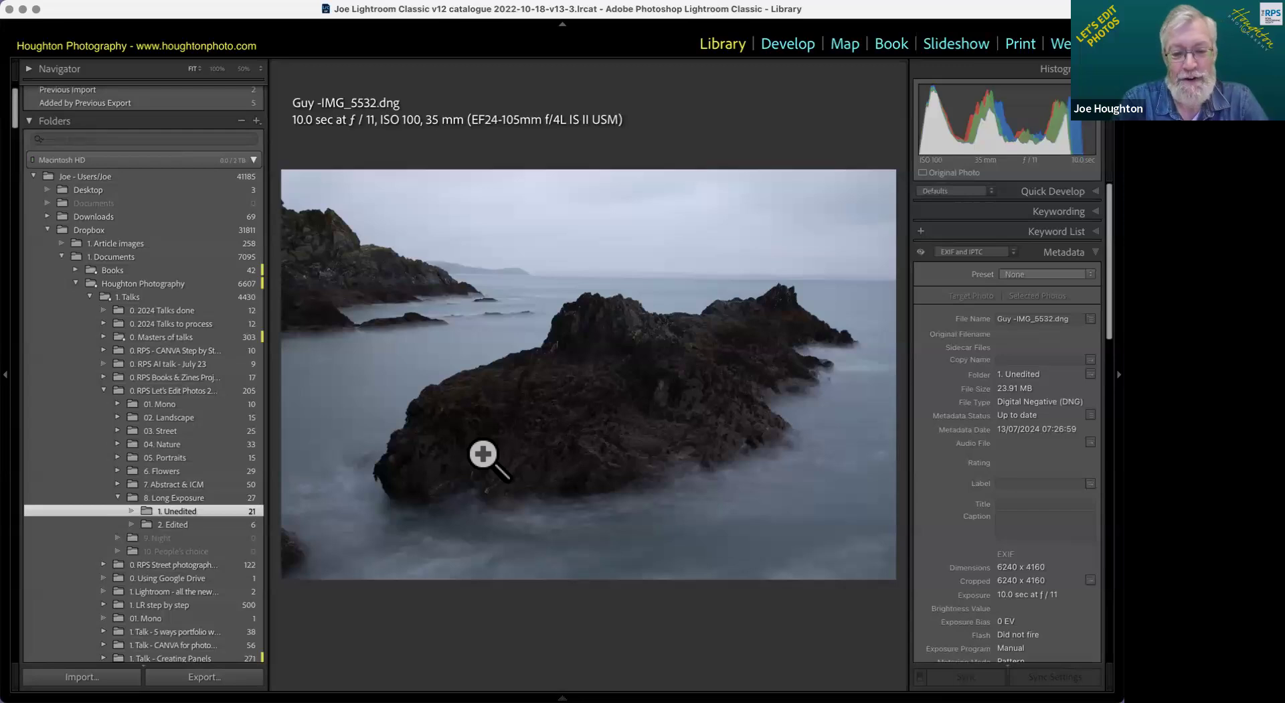
key("r")
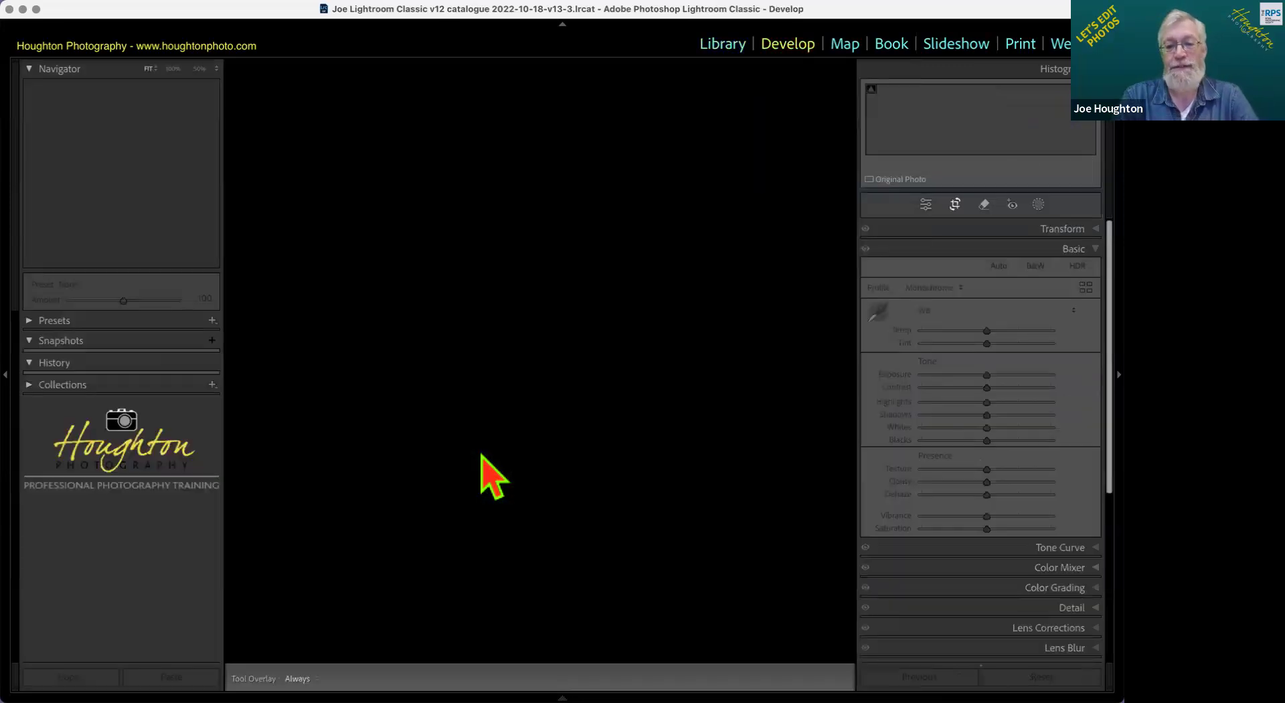
left_click(13, 375)
left_click(875, 292)
left_click_drag(264, 227, 845, 236)
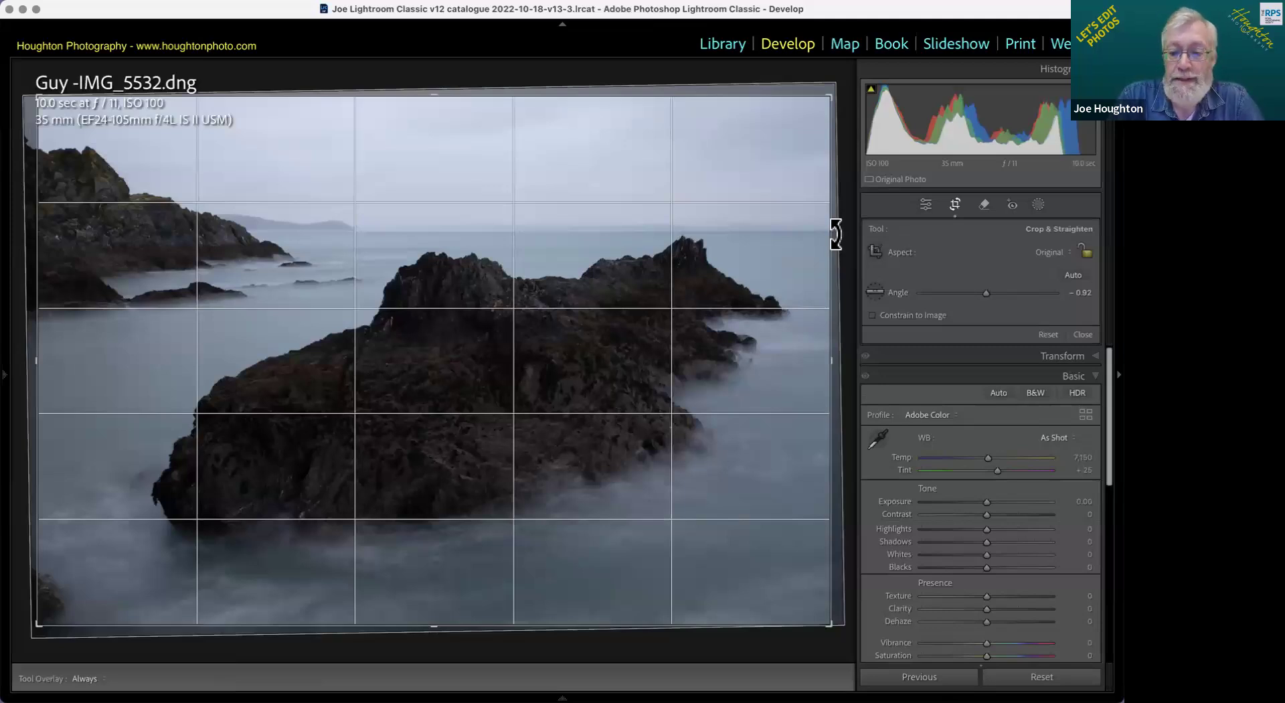
Step: Crop the seascape to a 16 x 9 aspect ratio, tighten and shift the frame around the central rock, and apply the crop
left_click(1061, 254)
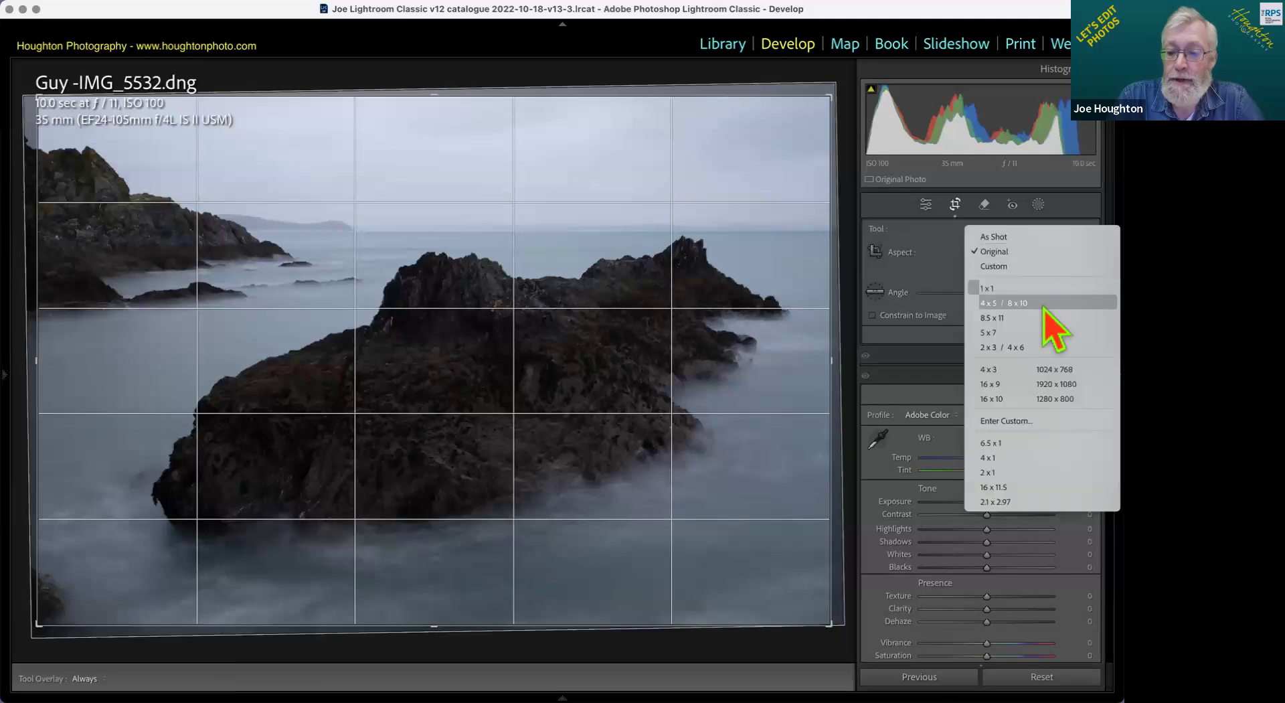
left_click(1017, 384)
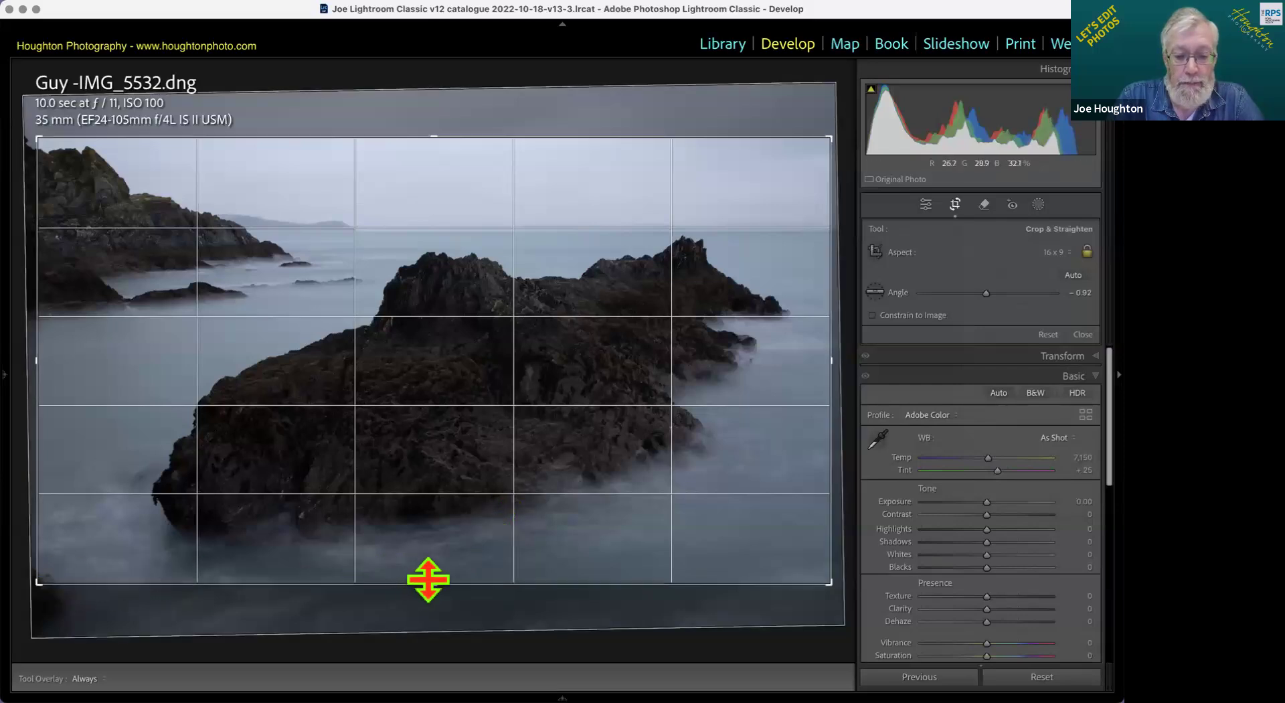
left_click_drag(429, 579, 429, 571)
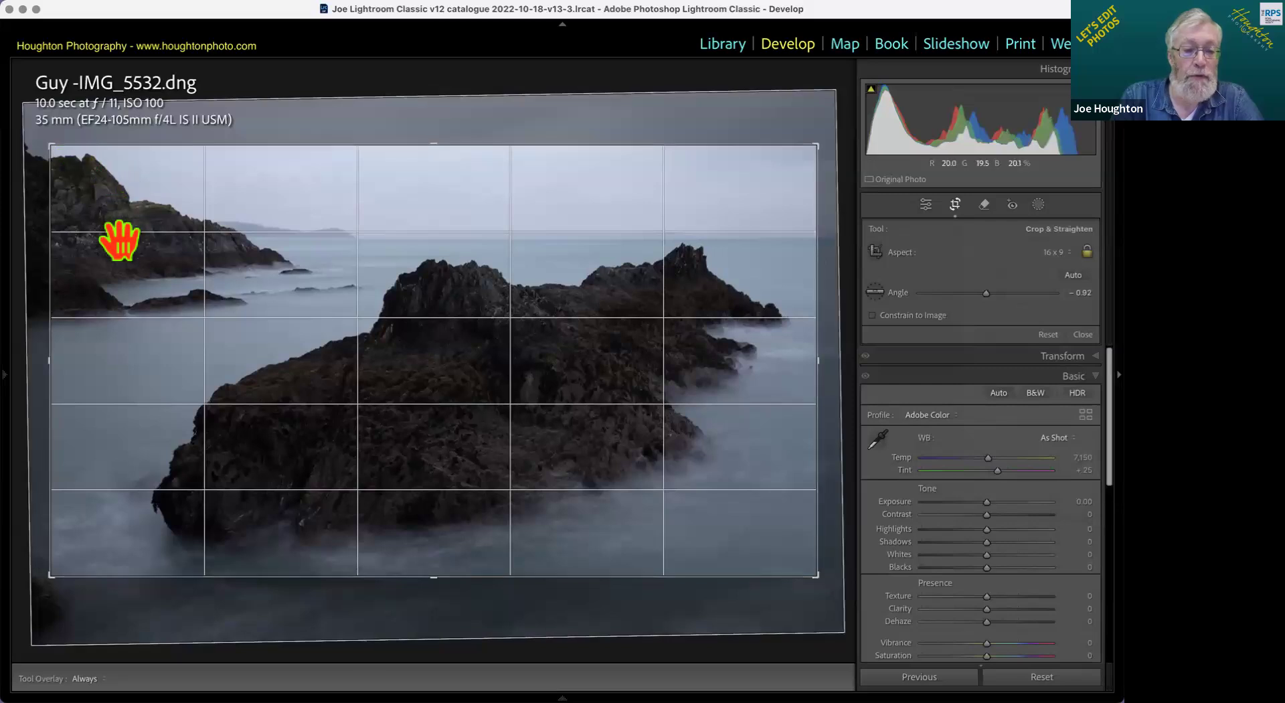
left_click_drag(432, 146, 435, 159)
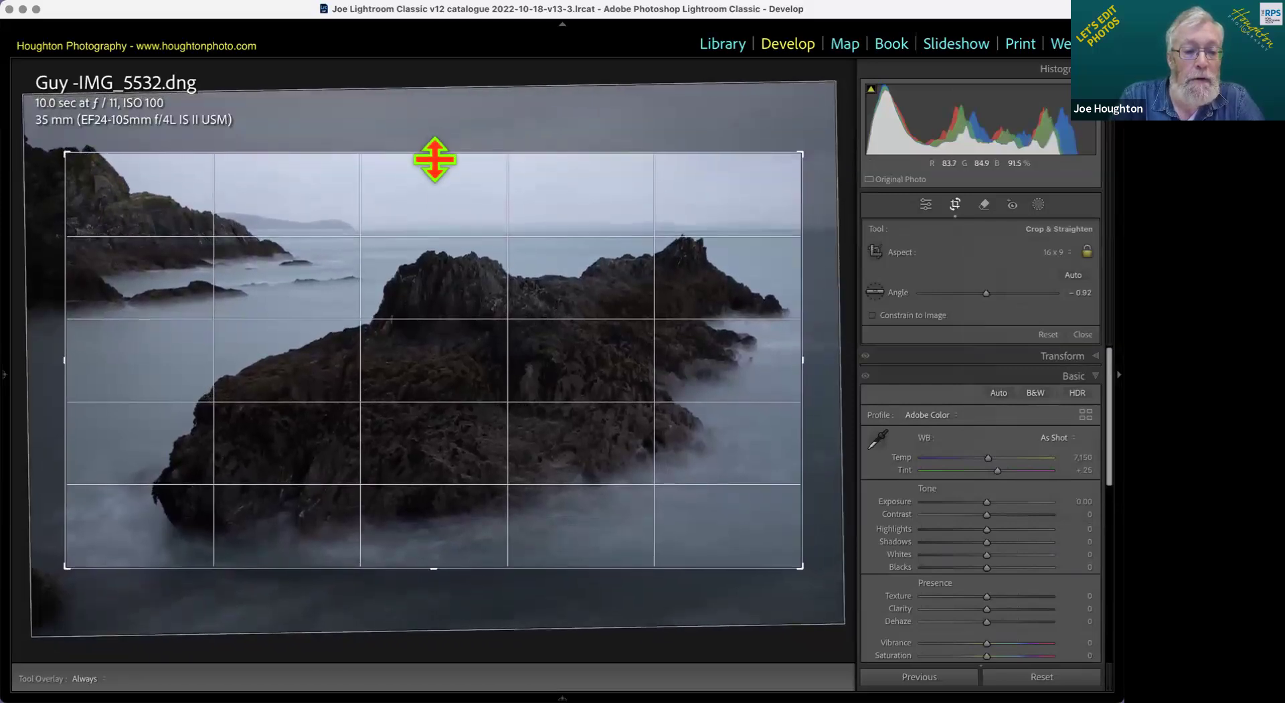
left_click_drag(252, 295, 187, 323)
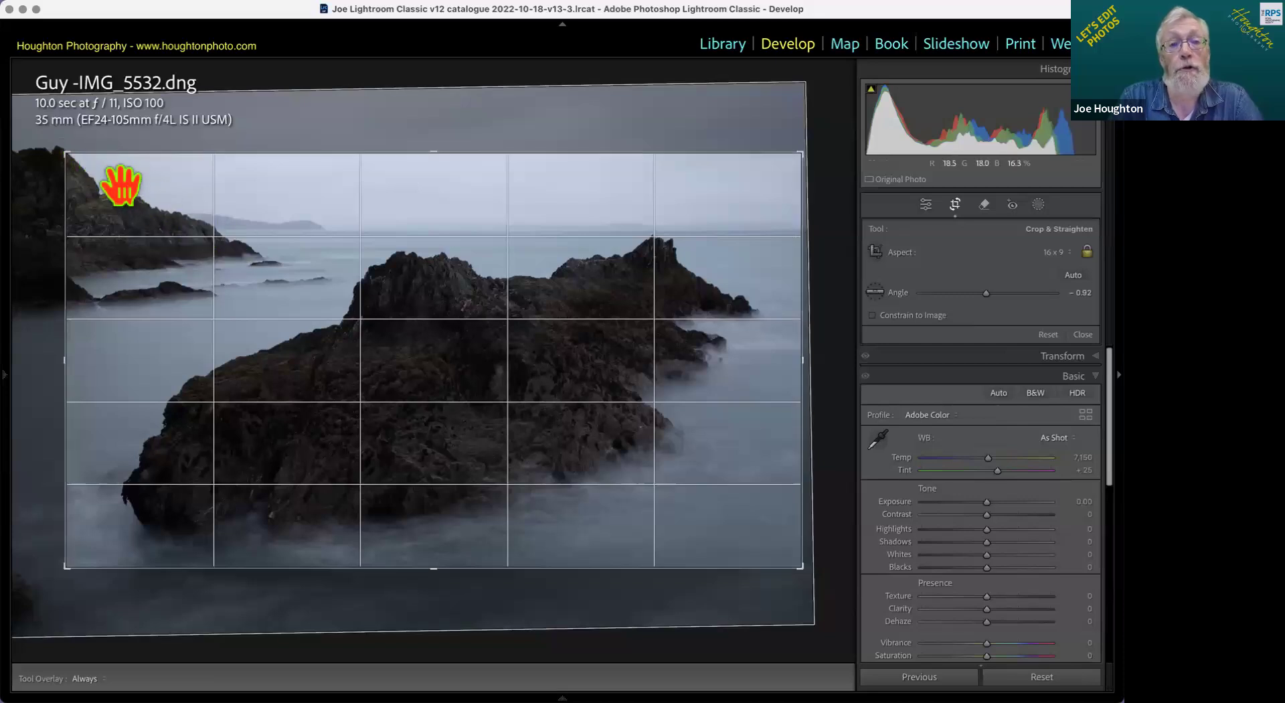
left_click_drag(121, 184, 67, 162)
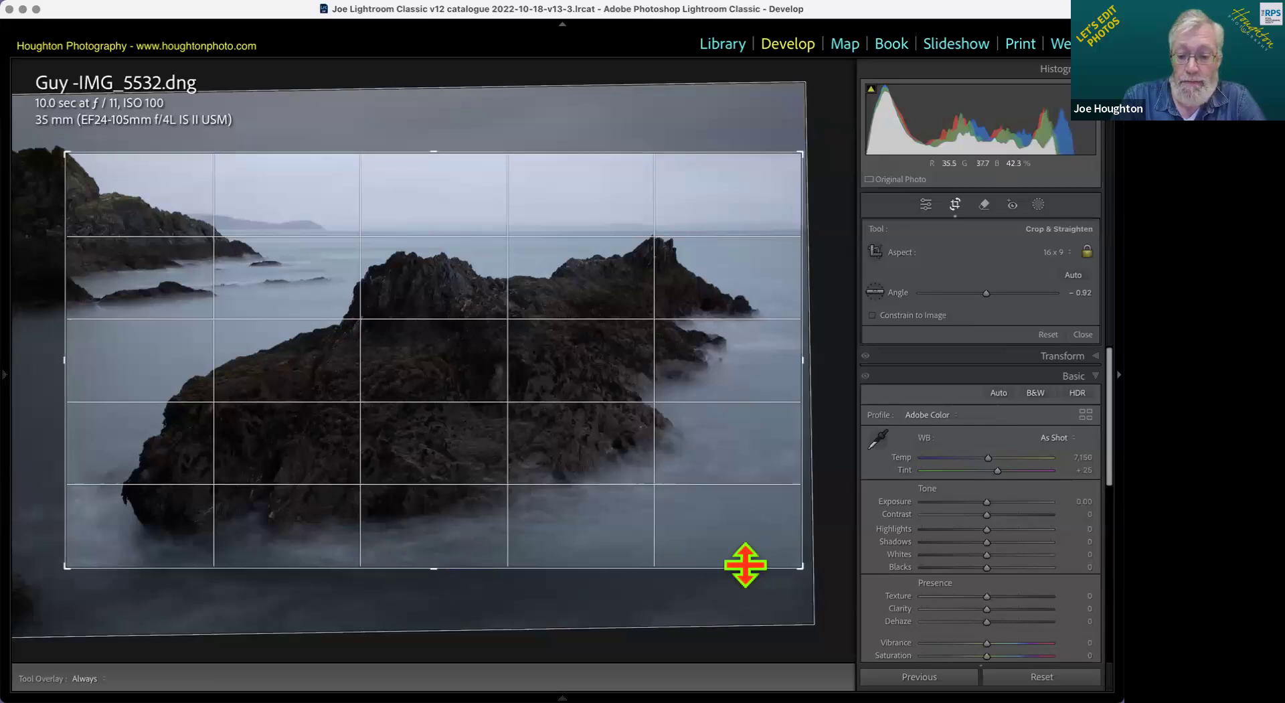
mouse_move(785, 575)
left_mouse_down()
mouse_move(812, 582)
mouse_move(803, 572)
left_mouse_up()
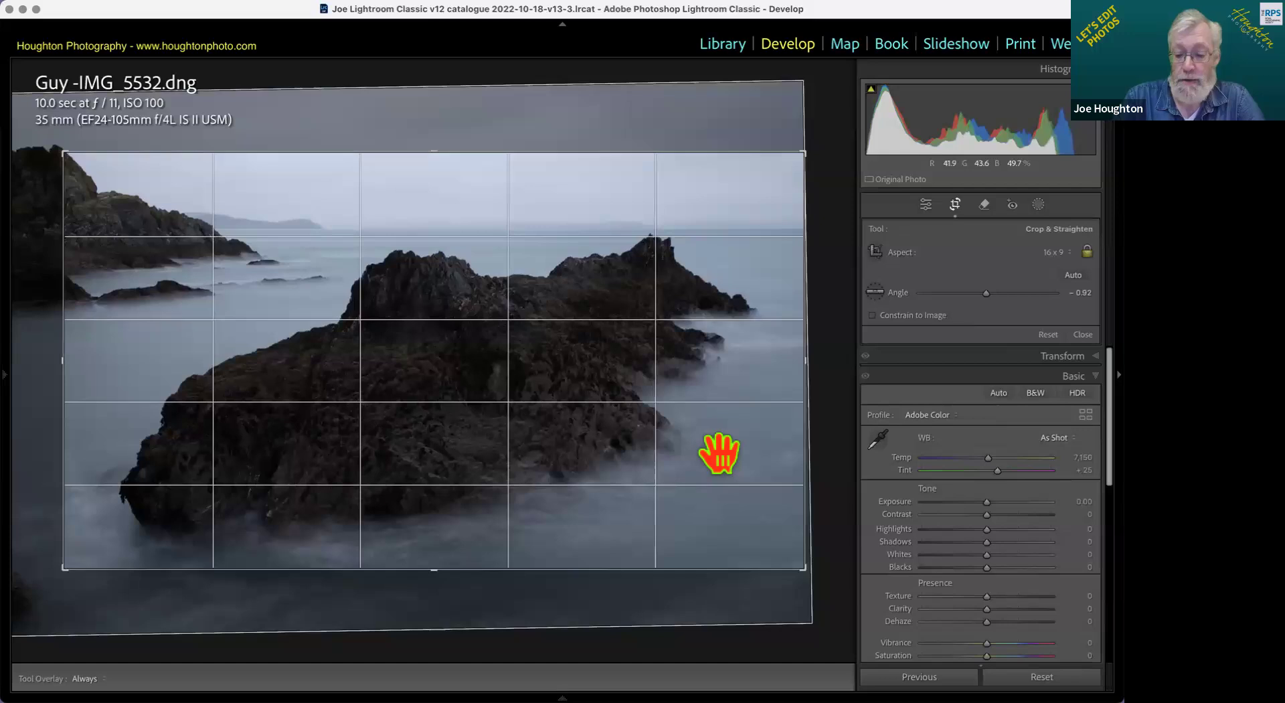
key("Return")
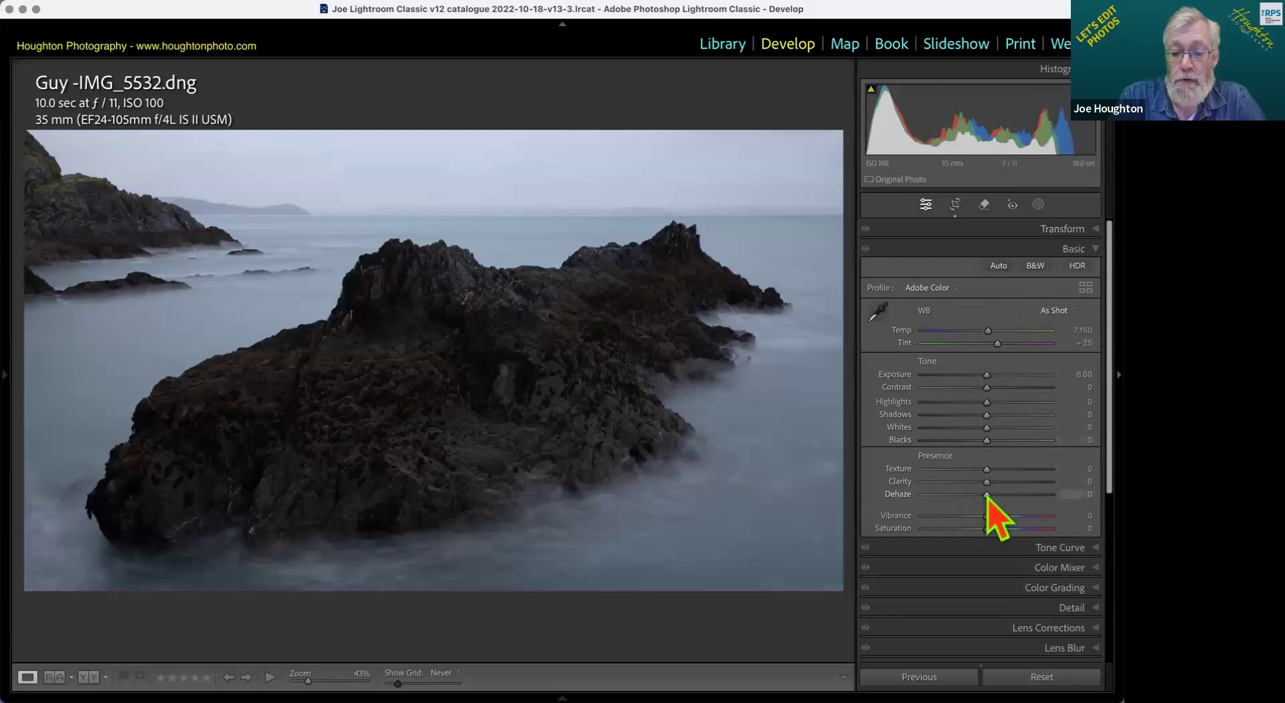
Step: Set Dehaze to +31 and Clarity to +78 for the whole photo
mouse_move(988, 496)
left_mouse_down()
mouse_move(1009, 495)
mouse_move(977, 495)
mouse_move(1024, 496)
mouse_move(1010, 495)
left_mouse_up()
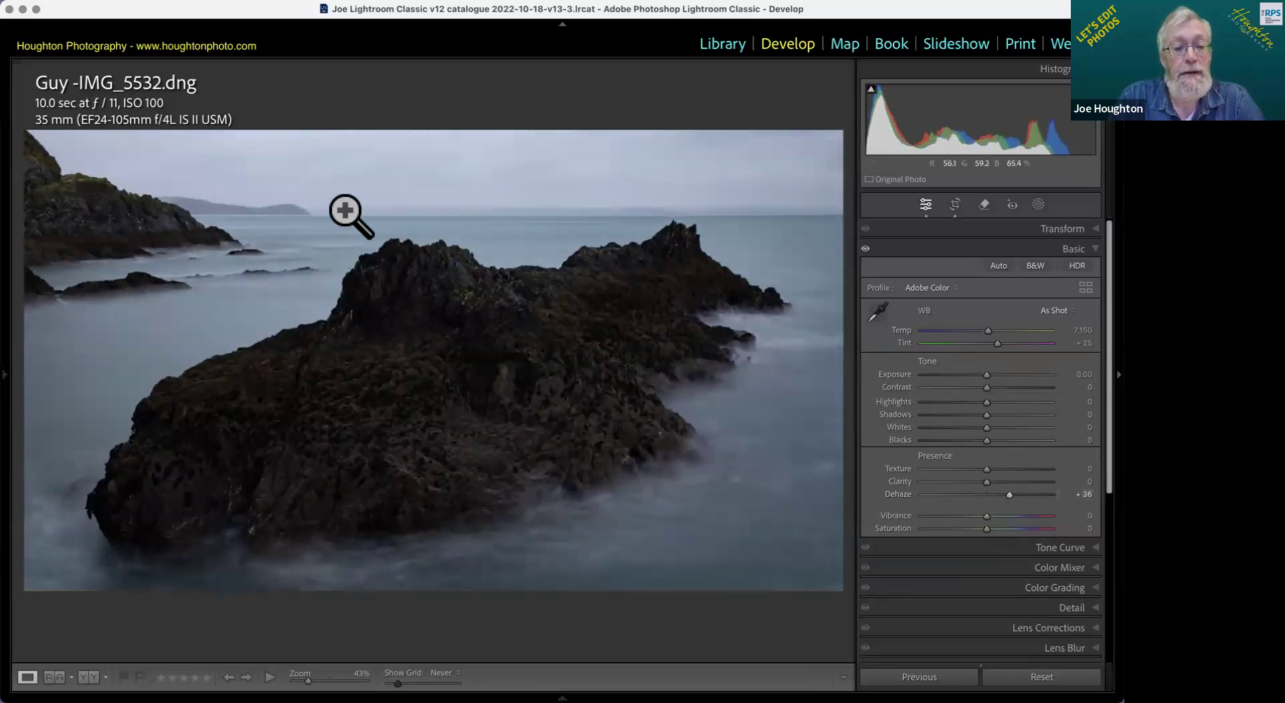
mouse_move(1012, 495)
left_mouse_down()
mouse_move(988, 495)
mouse_move(1019, 495)
left_mouse_up()
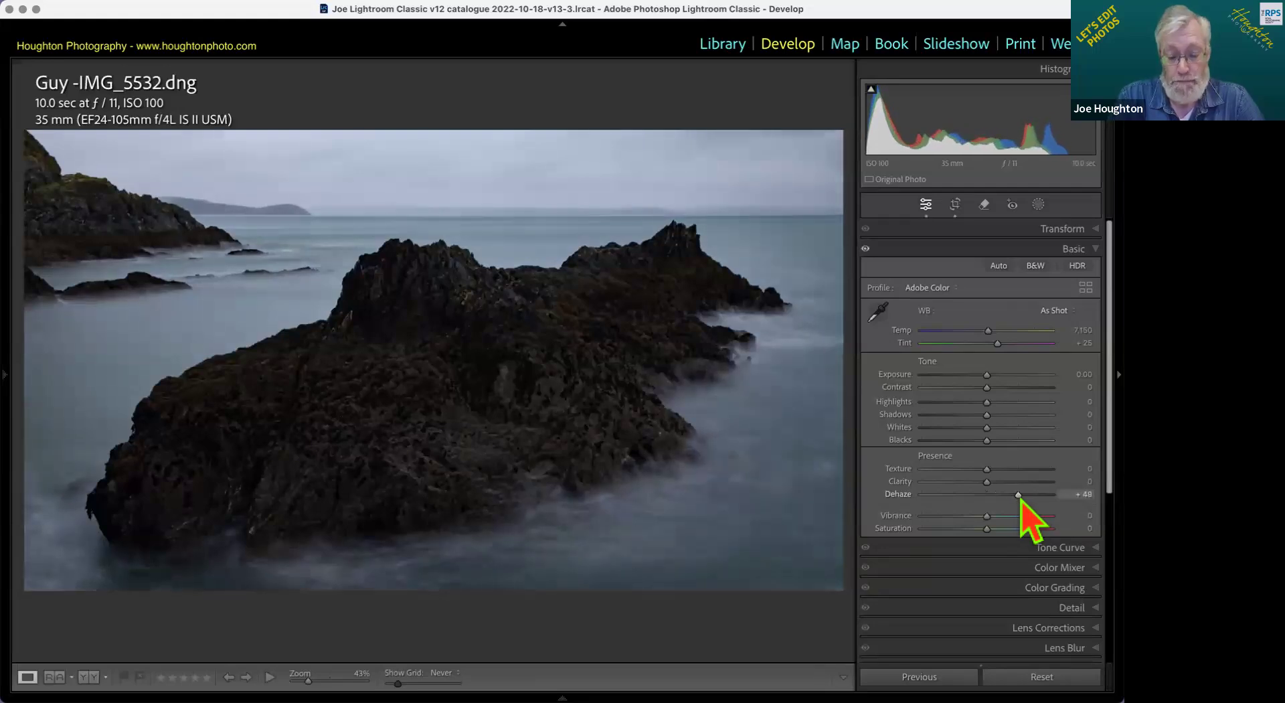
left_click_drag(1018, 496, 1006, 496)
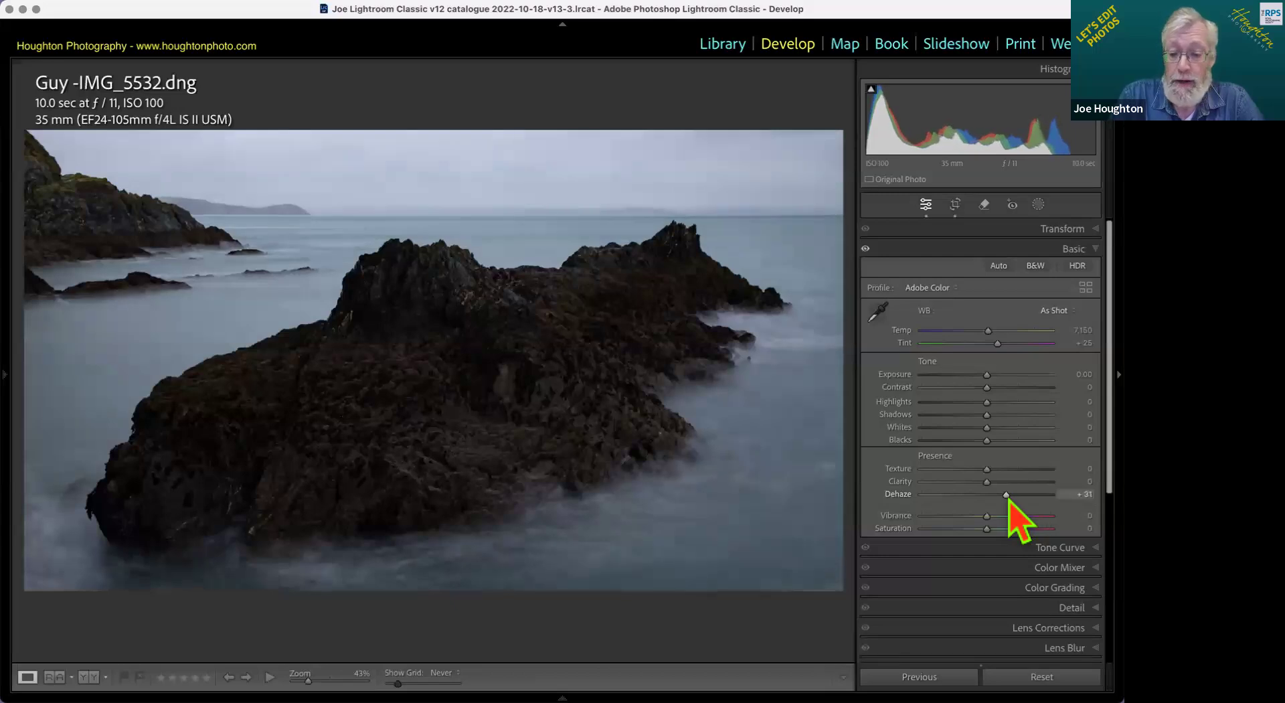
left_click_drag(987, 482, 1034, 483)
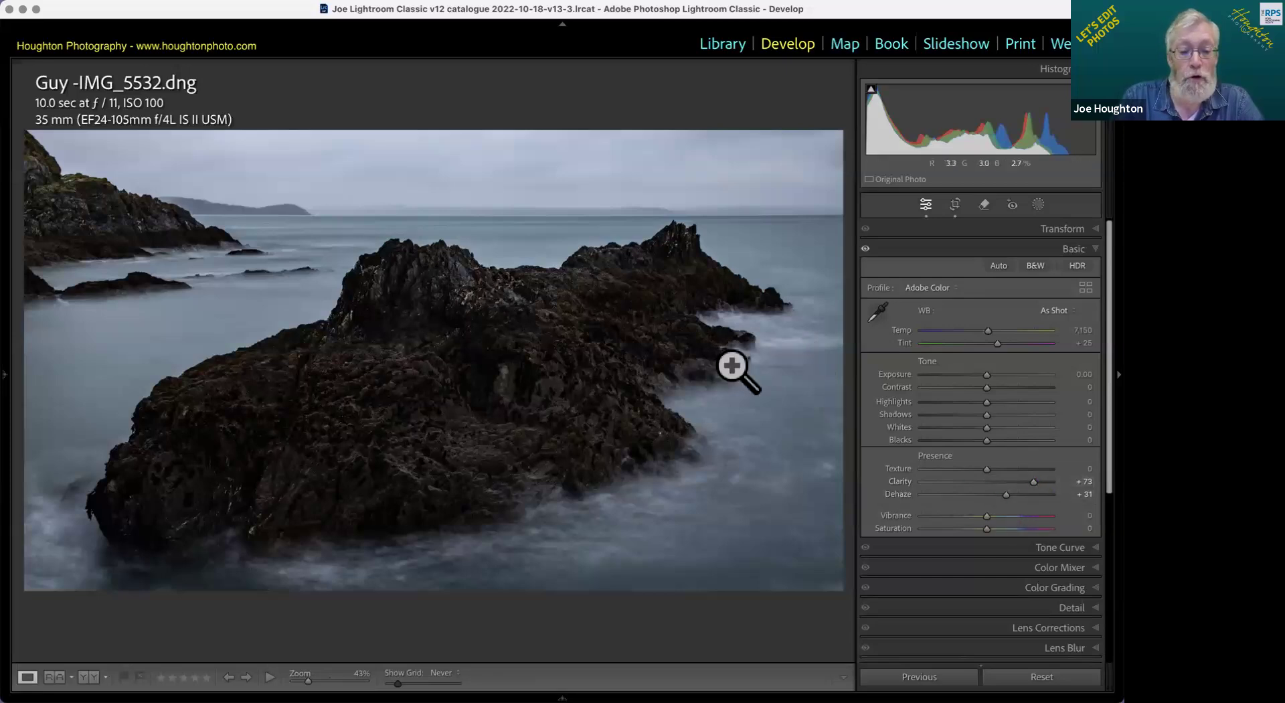
mouse_move(1026, 481)
left_mouse_down()
mouse_move(987, 481)
mouse_move(1037, 482)
left_mouse_up()
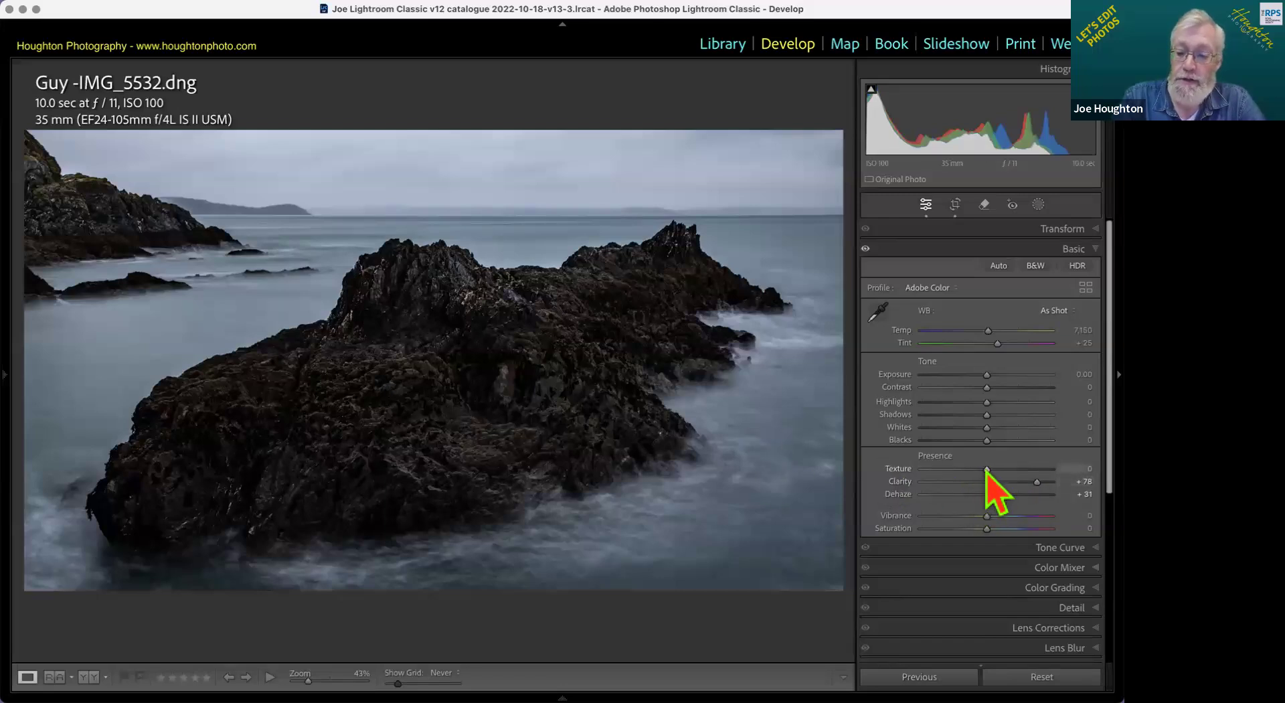
Step: Try Texture at +82 on the whole photo and bring it back down to -1
left_click_drag(986, 470, 1042, 470)
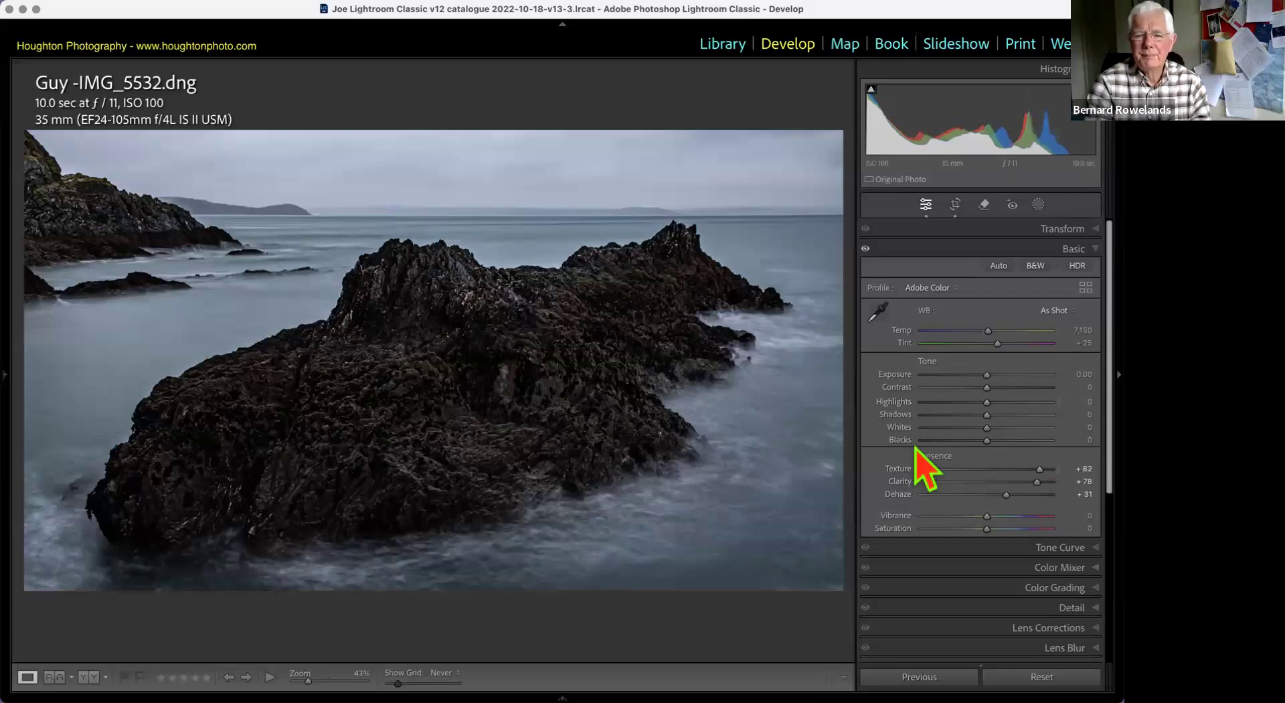
left_click_drag(1040, 469, 989, 470)
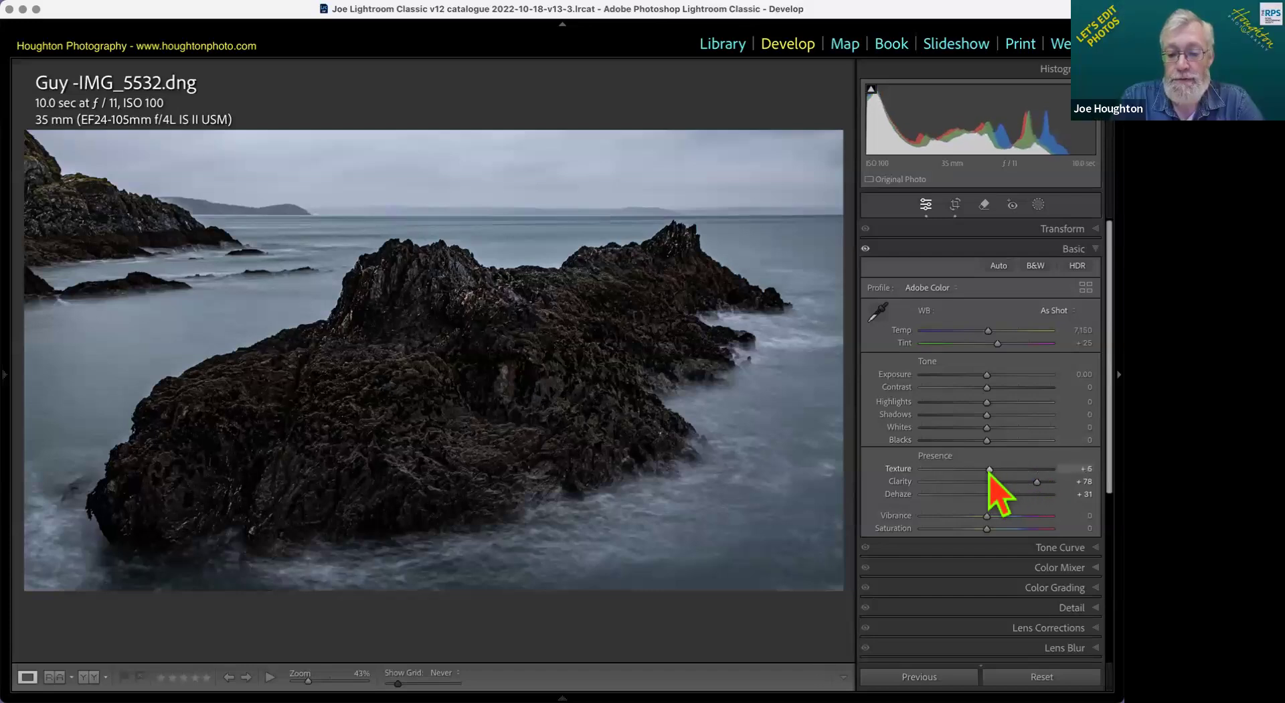
left_click_drag(989, 469, 986, 470)
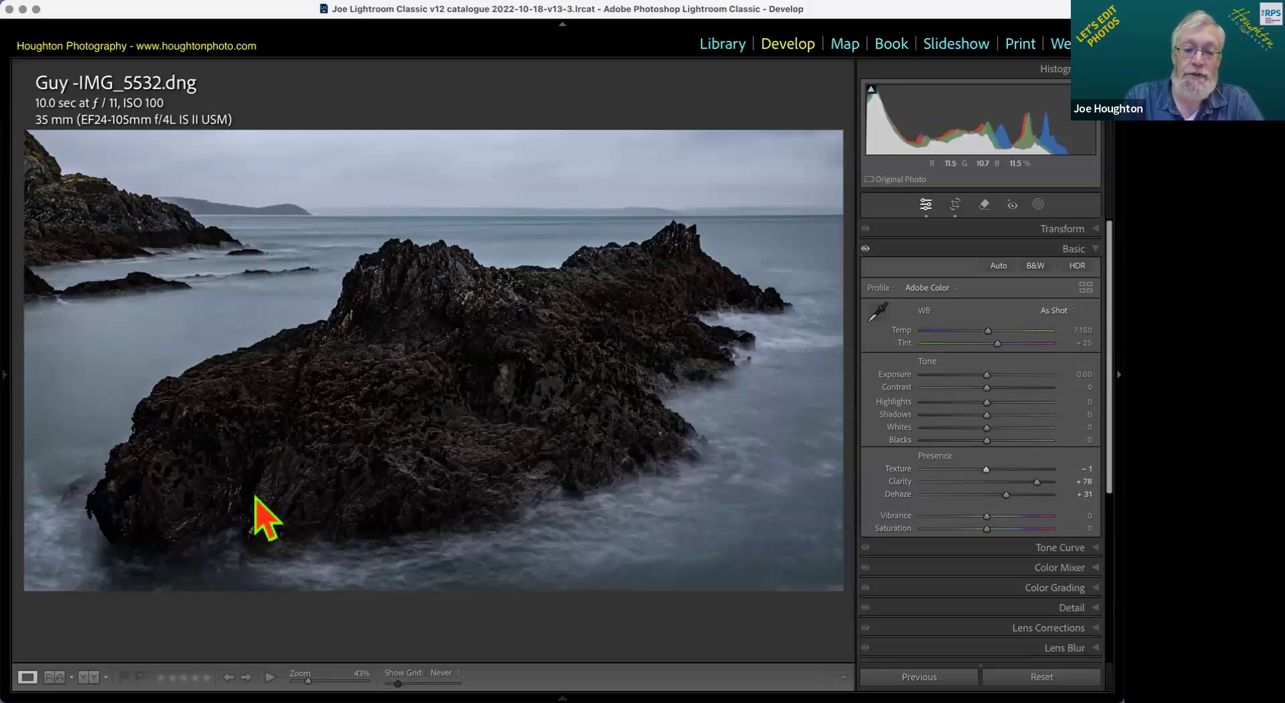
Step: Mask the central rock with Select Subject and keep the mask's colour overlay hidden
left_click(1038, 204)
left_click(908, 262)
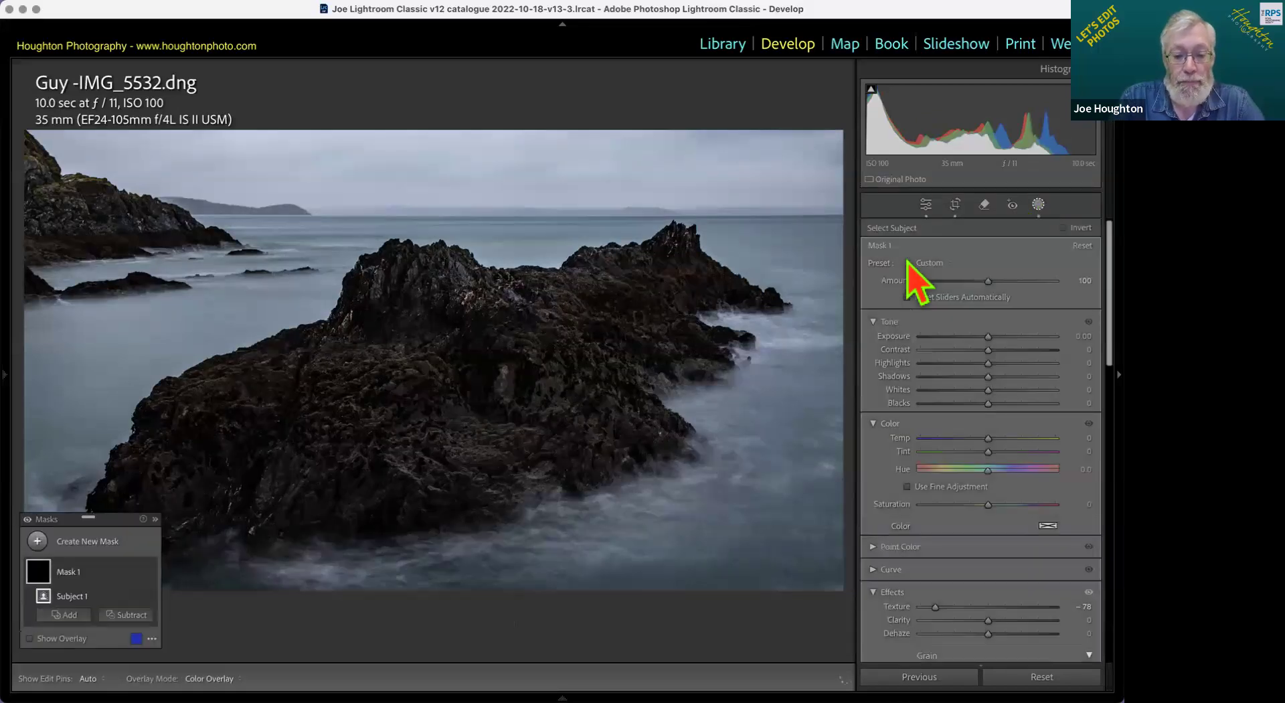
left_click(39, 640)
left_click(30, 638)
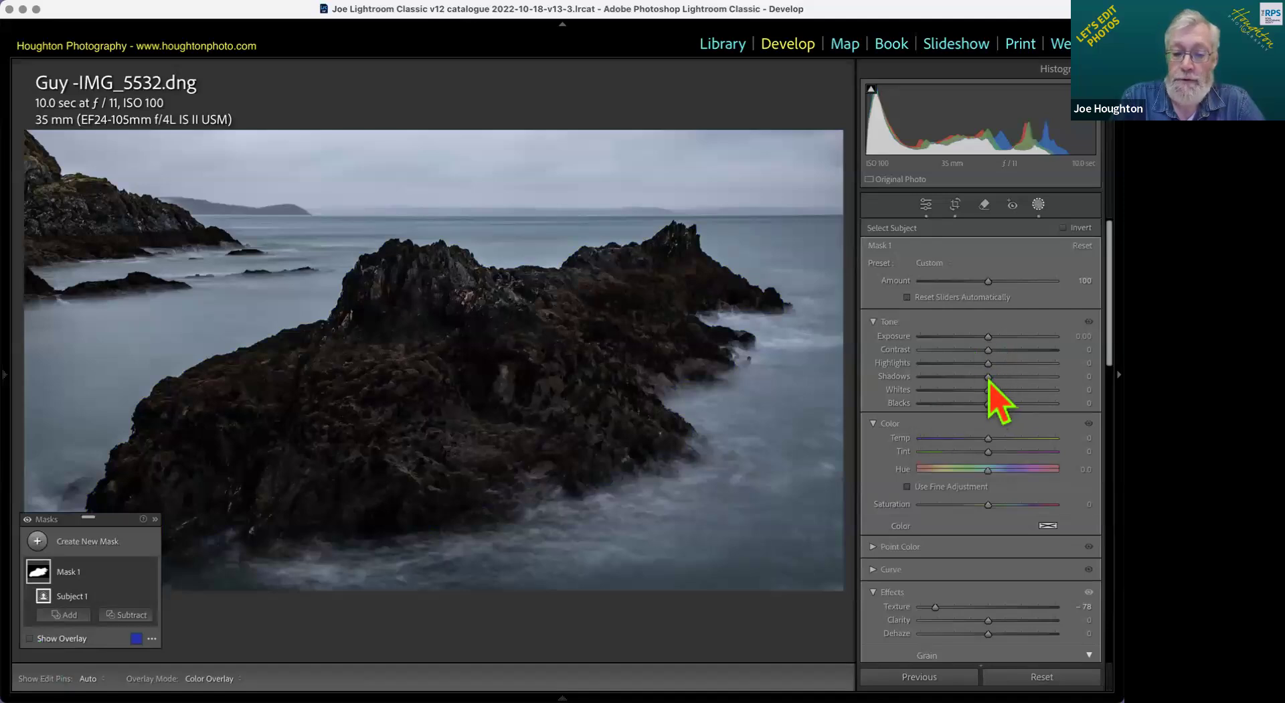
Step: Set the rock mask's Shadows to 38 and Texture to 61
mouse_move(989, 379)
left_mouse_down()
mouse_move(1041, 380)
mouse_move(1009, 379)
left_mouse_up()
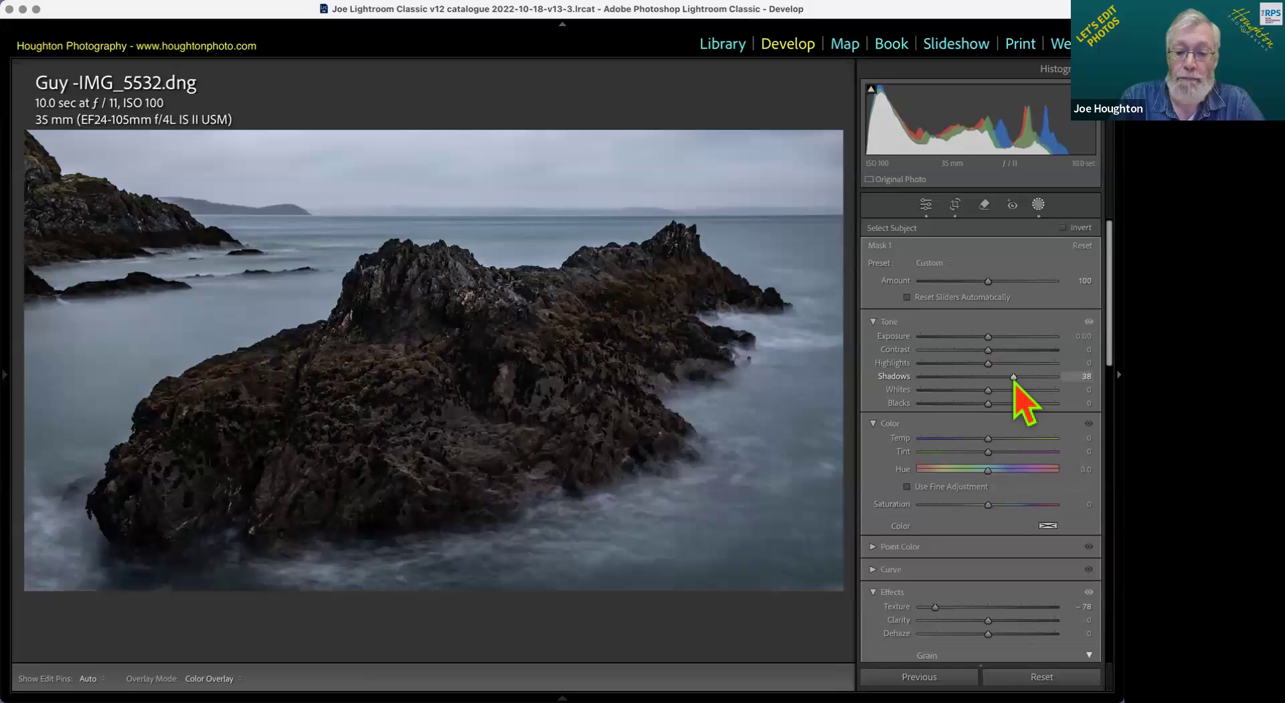
left_click_drag(1014, 379, 1014, 380)
left_click_drag(962, 607, 1031, 607)
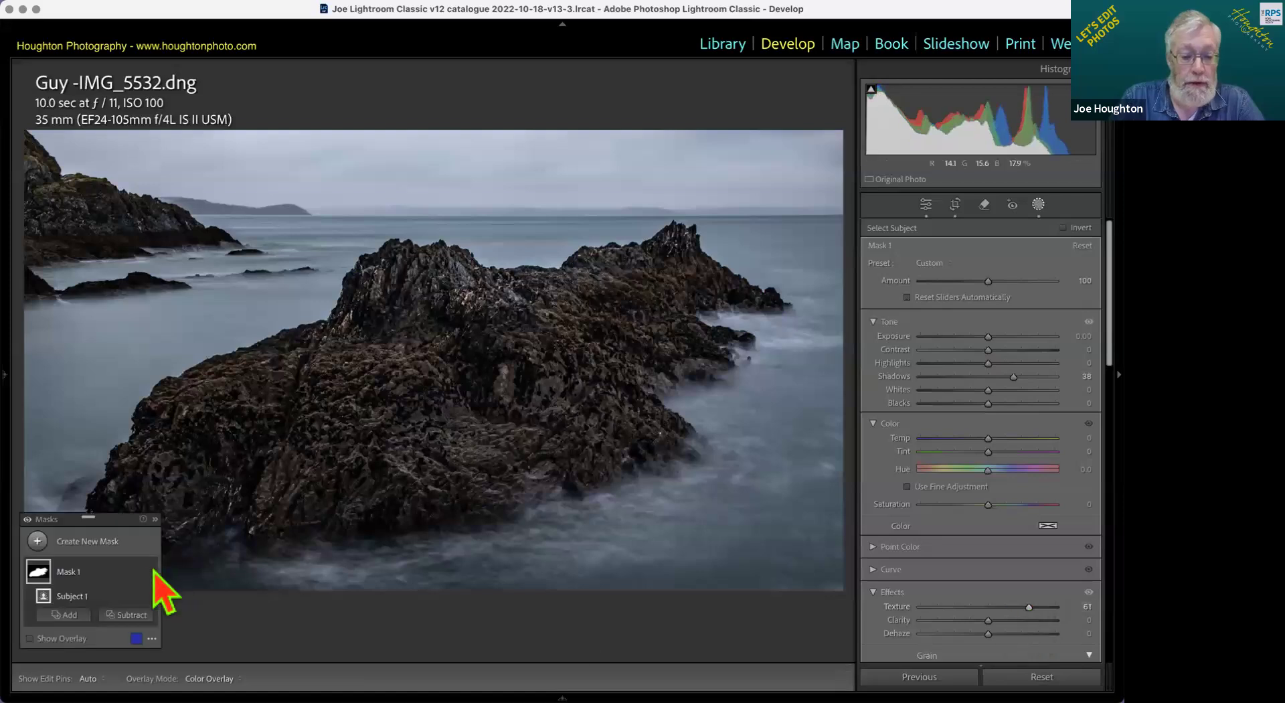
Step: Switch the rock mask's effect off and on repeatedly to compare it, and move the floating mask list clear of the rock
left_click(150, 571)
left_click(150, 571)
left_click(149, 571)
left_click(150, 571)
left_click(150, 571)
left_click(150, 571)
left_click(150, 571)
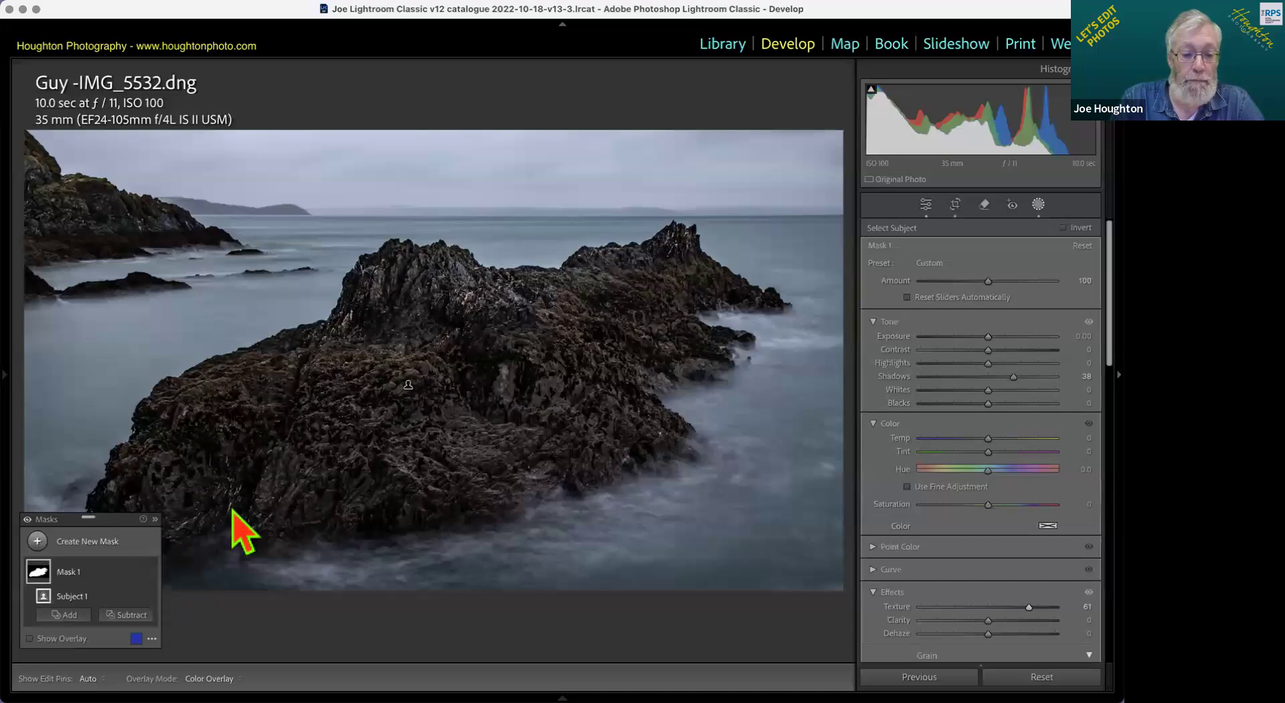
left_click_drag(70, 519, 754, 76)
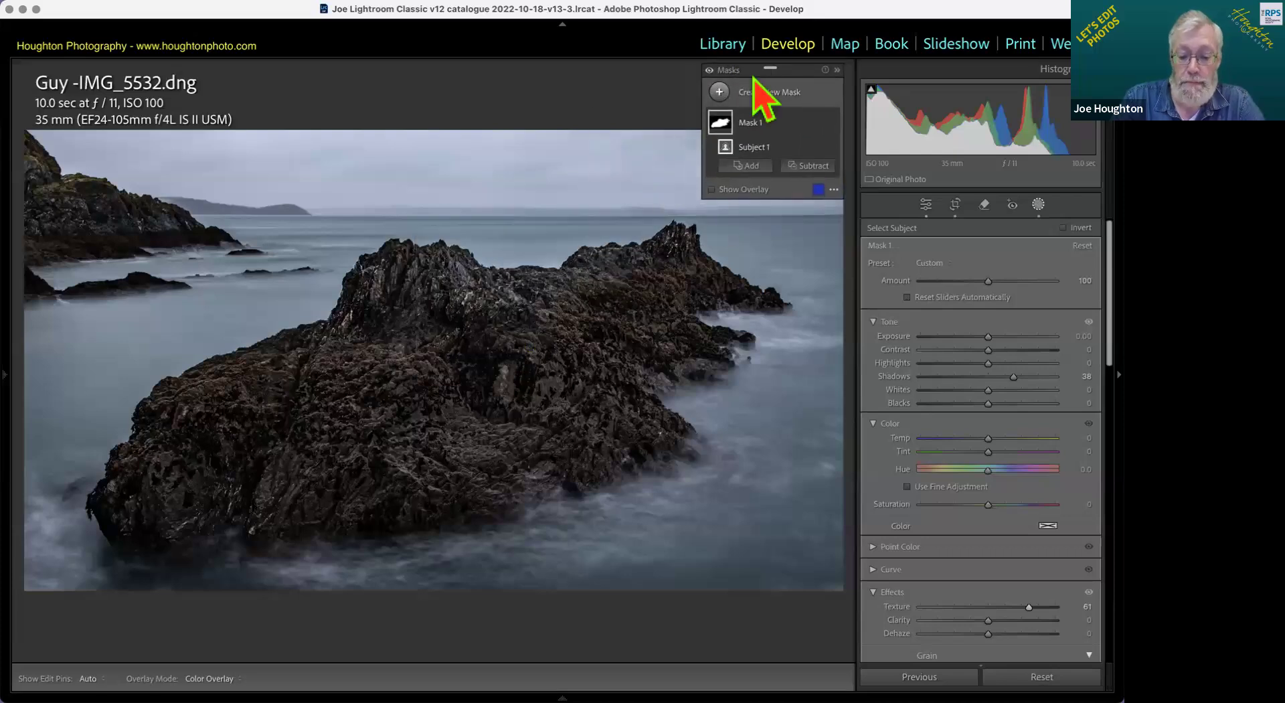
Step: Convert the photo to black and white and set the rock mask's Whites to 77, Blacks to -2 and Clarity to 37
key("v")
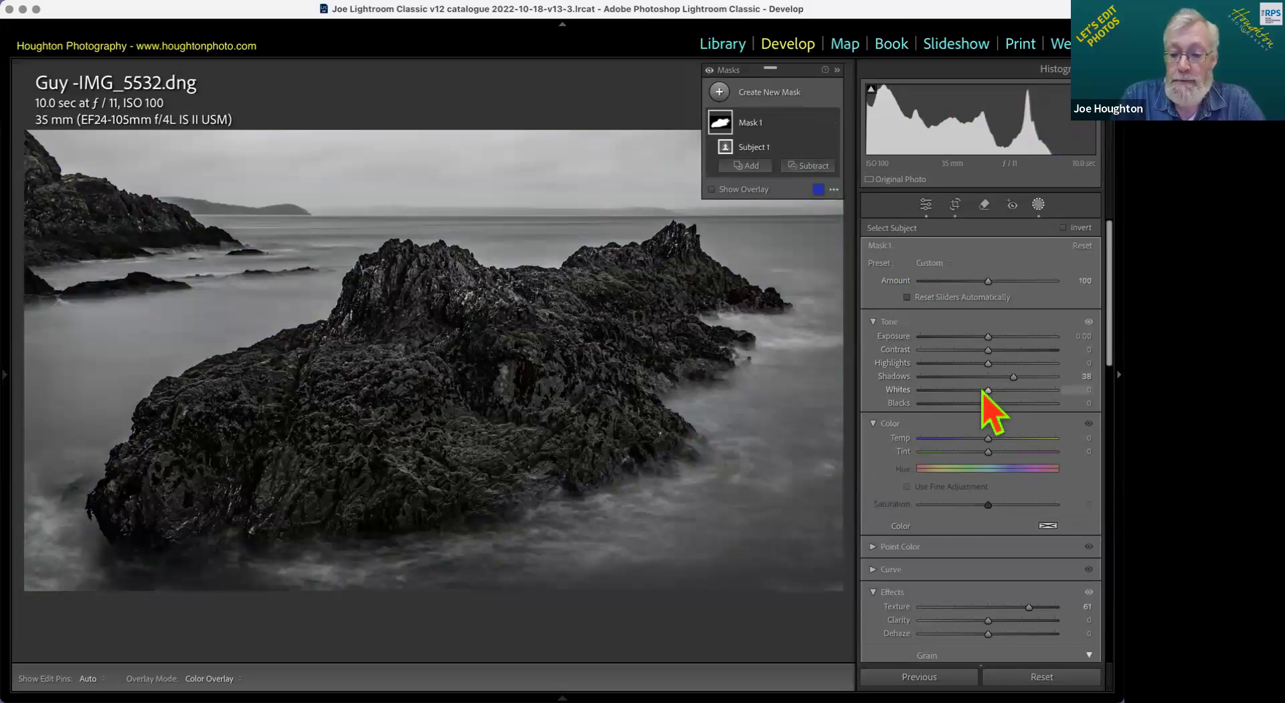
mouse_move(988, 393)
left_mouse_down()
mouse_move(1036, 395)
mouse_move(977, 405)
mouse_move(988, 405)
left_mouse_up()
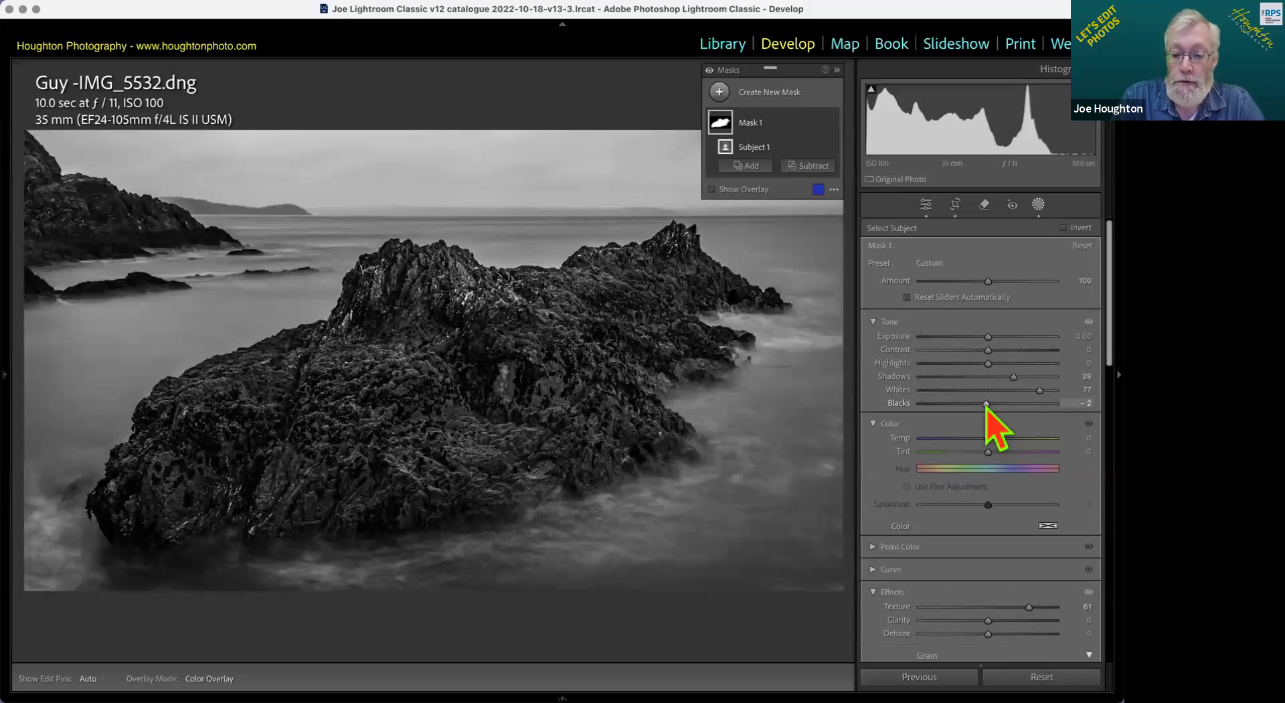
left_click_drag(989, 622, 1017, 622)
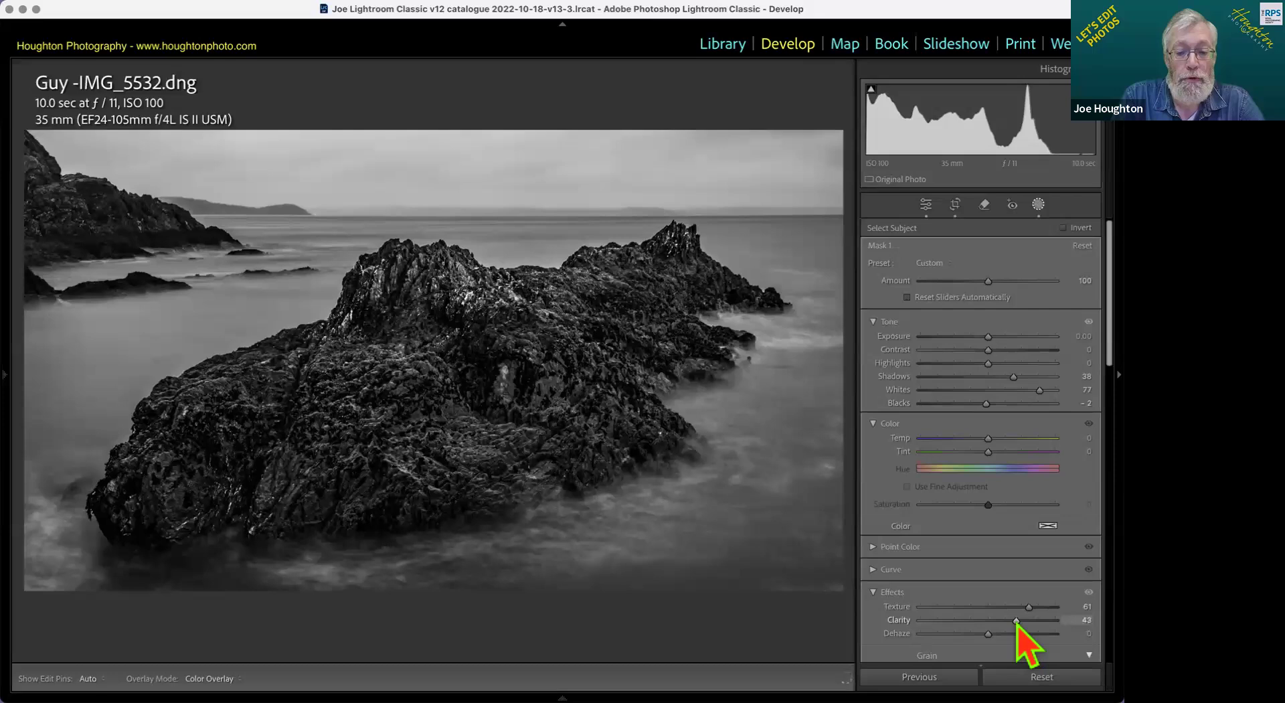
left_click_drag(1019, 622, 1014, 621)
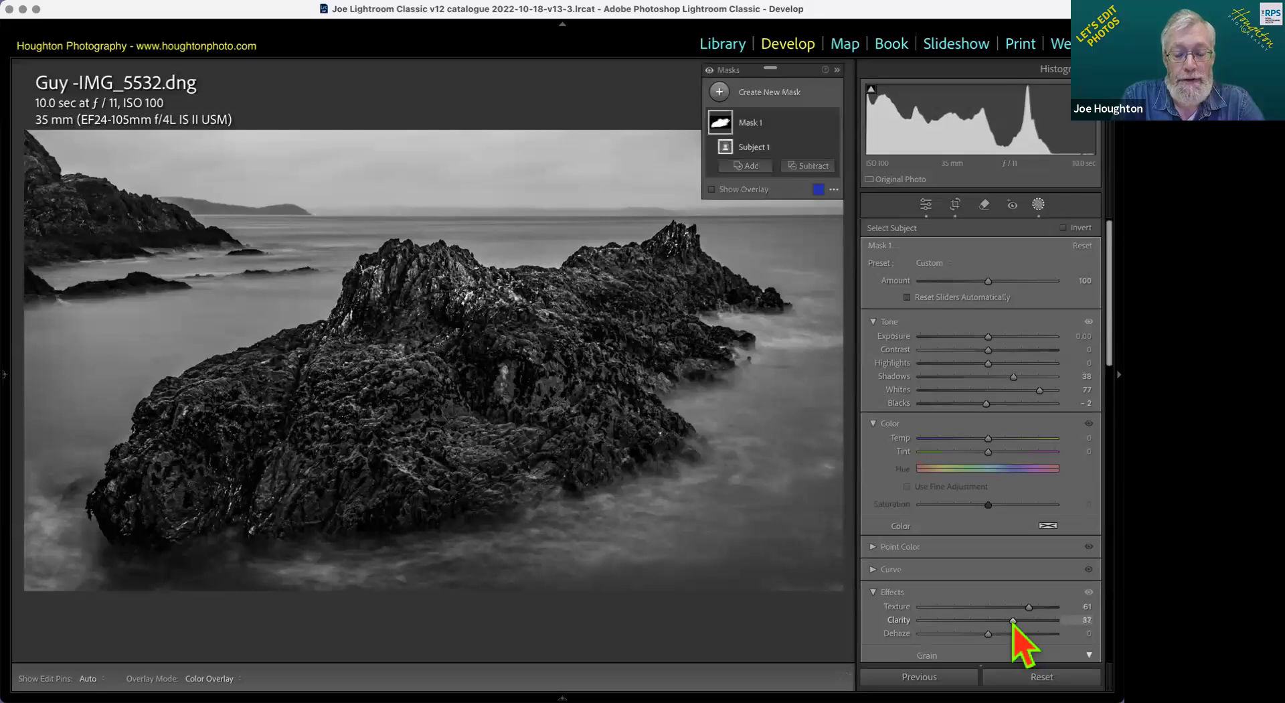
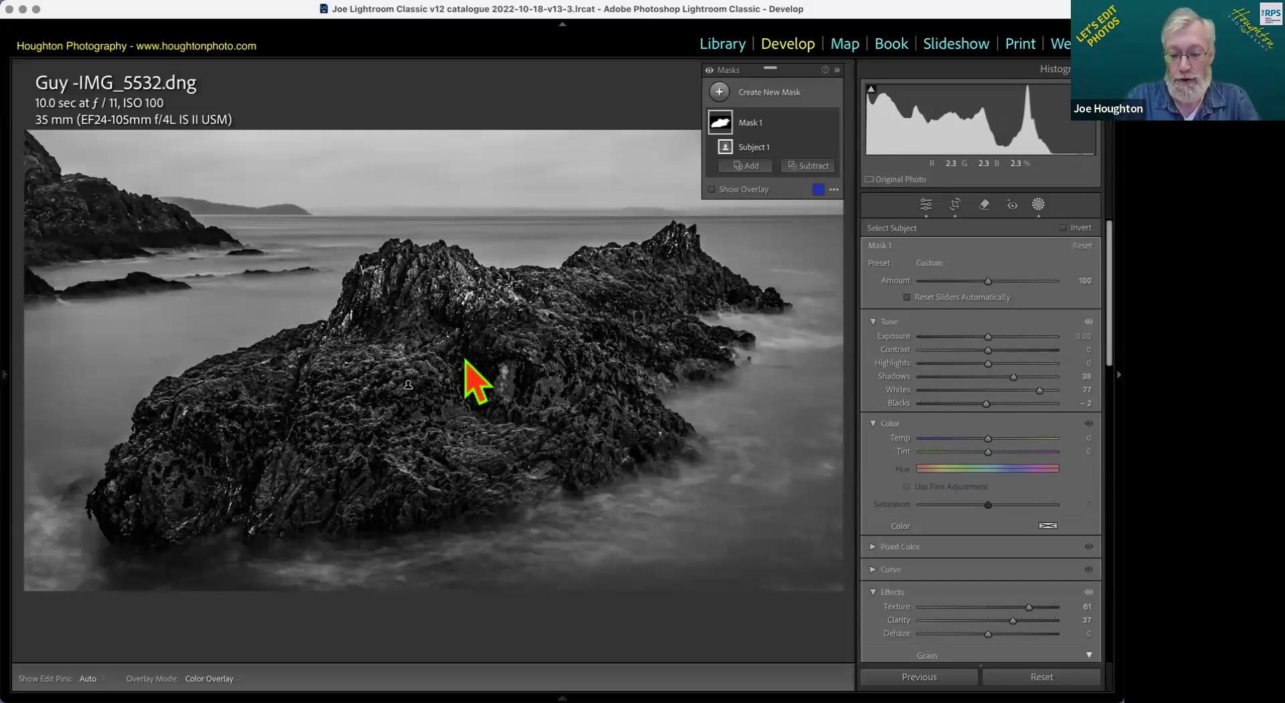
Step: Compare the seascape's before and after versions, and view the edited photo enlarged with masking closed and the surrounding panels hidden
key("backslash")
key("backslash")
key("backslash")
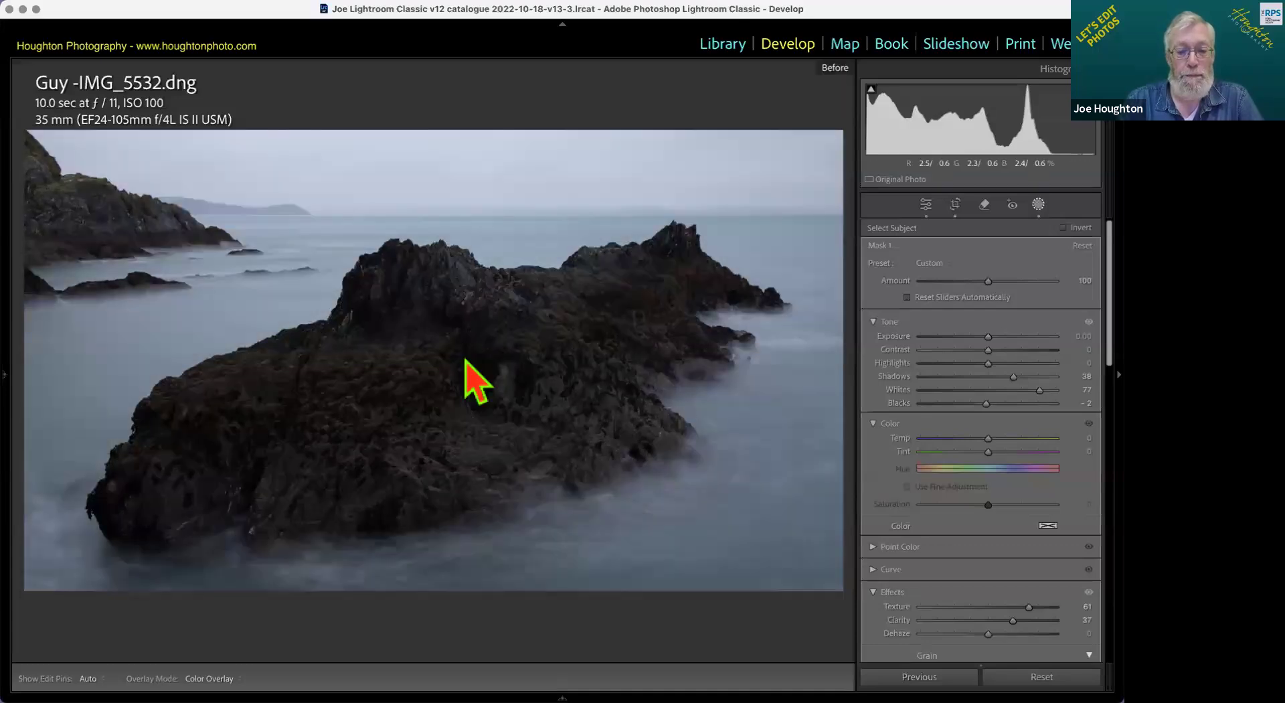
key("backslash")
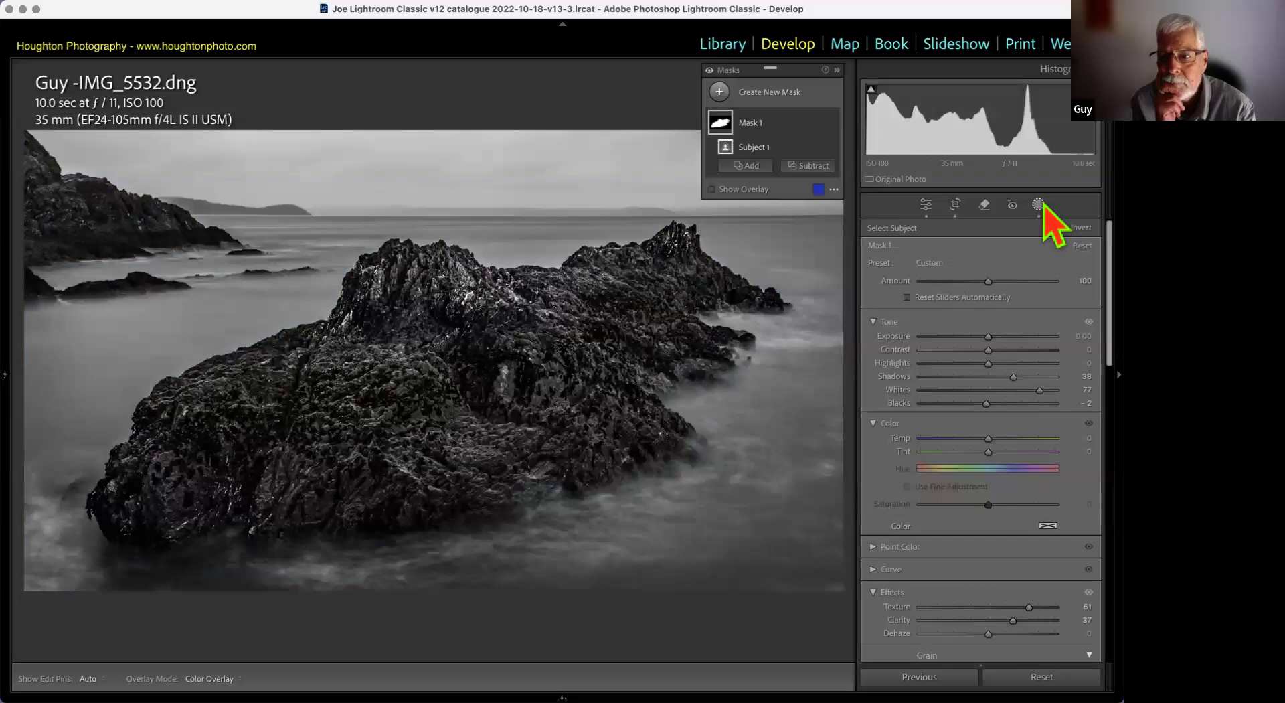
left_click(1039, 205)
key("shift+Tab")
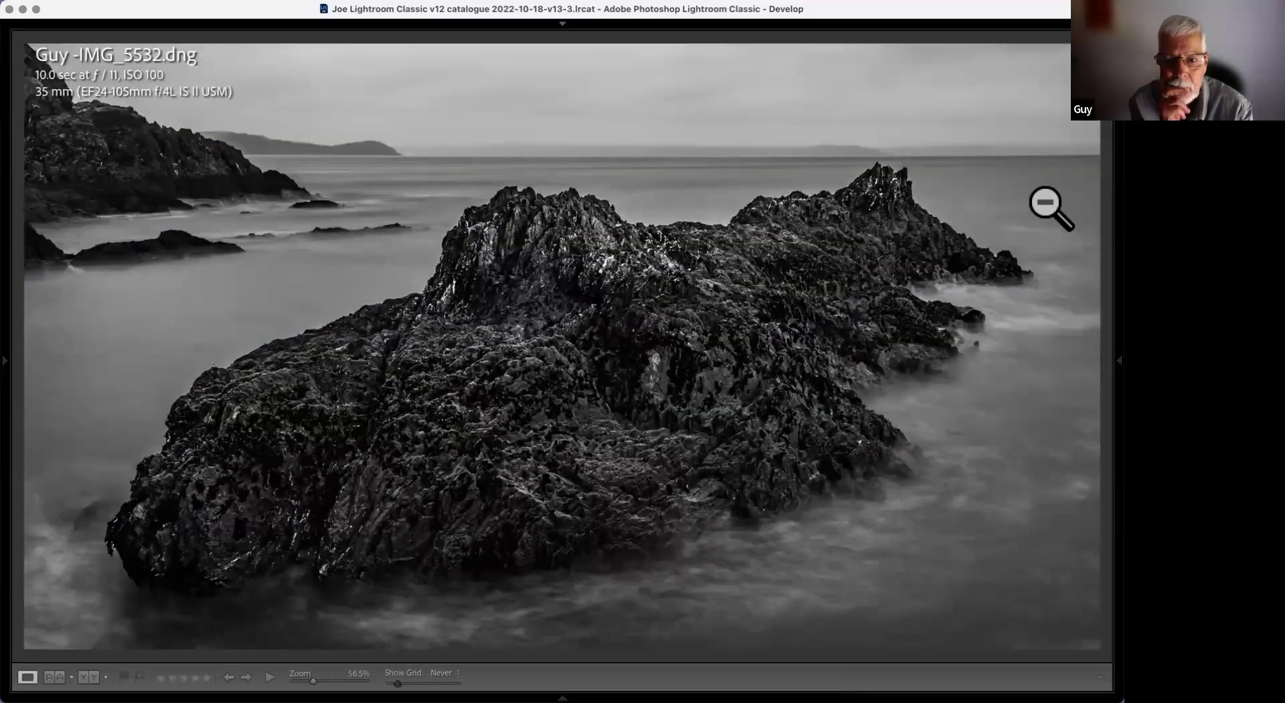
Step: Black out the interface around the rock seascape and switch repeatedly between its before and after versions to compare them
key("l")
key("l")
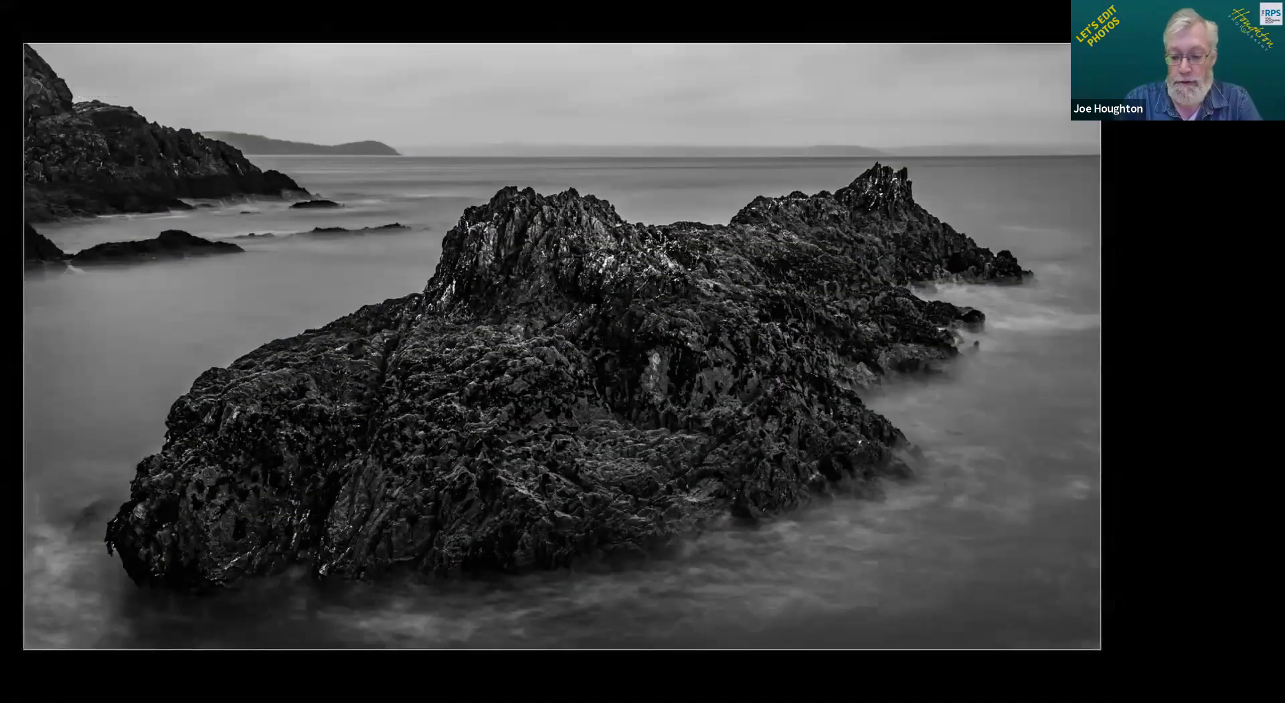
key("backslash")
key("backslash")
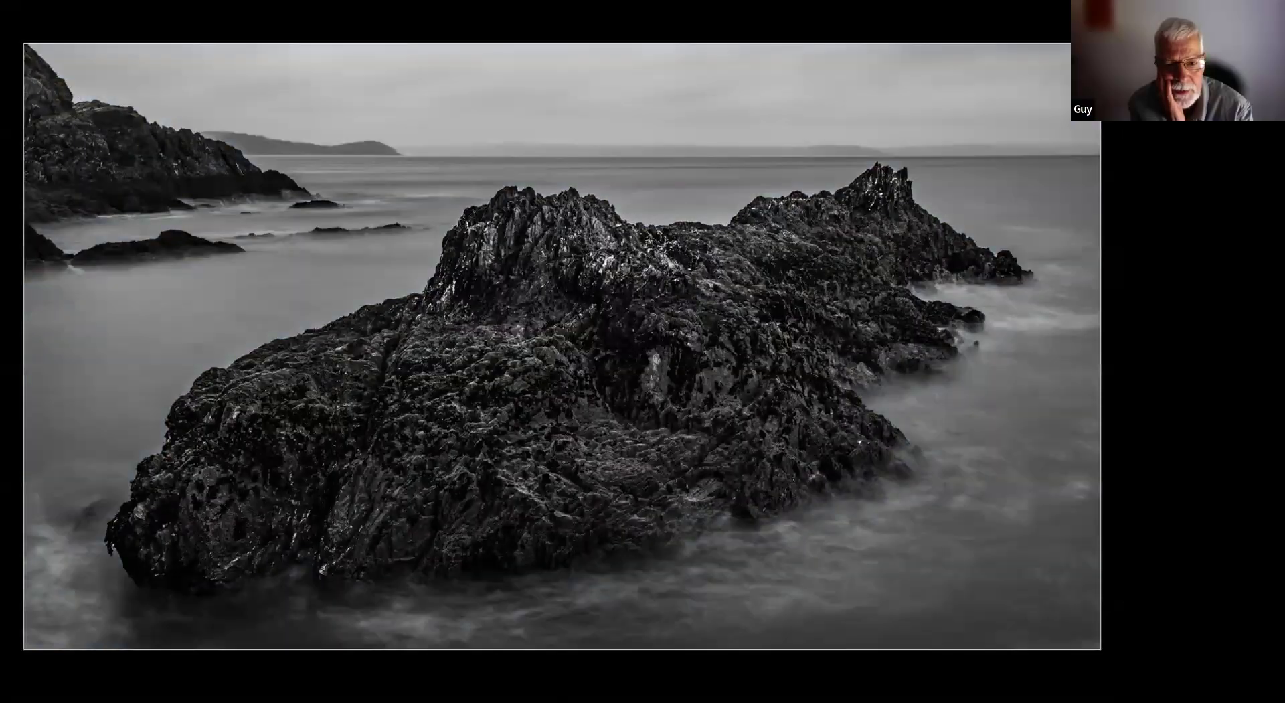
key("backslash")
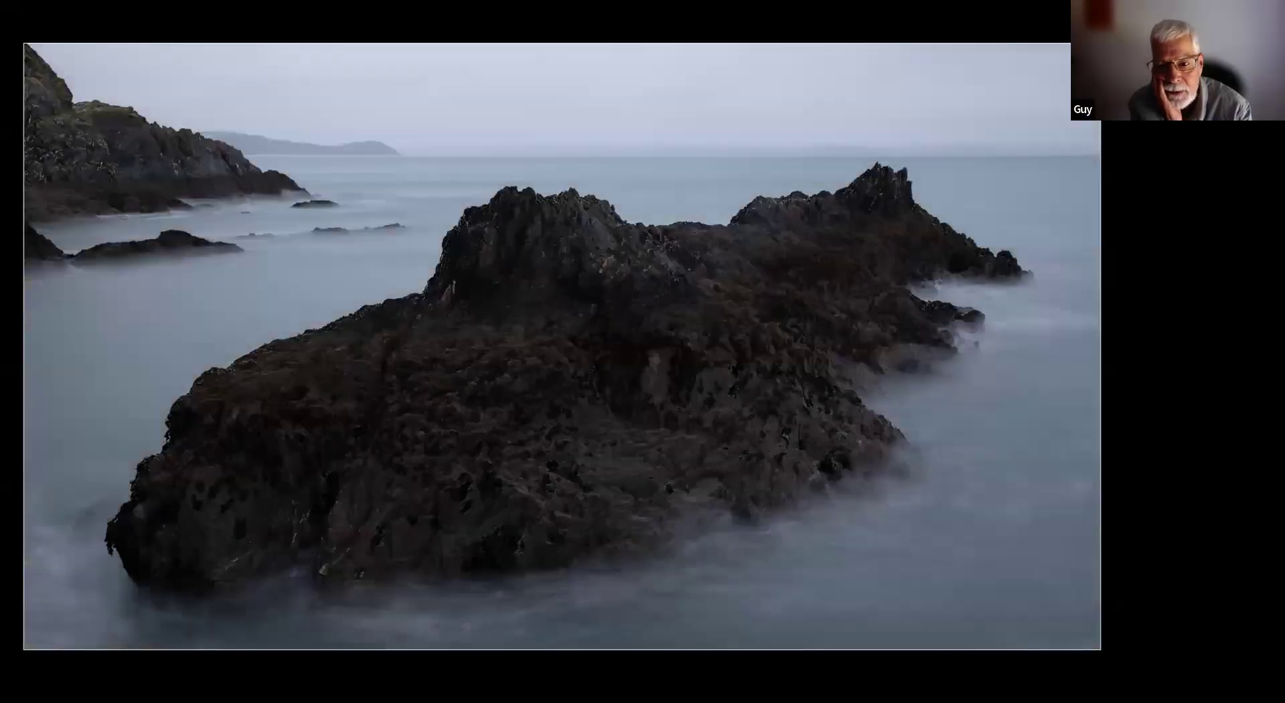
key("backslash")
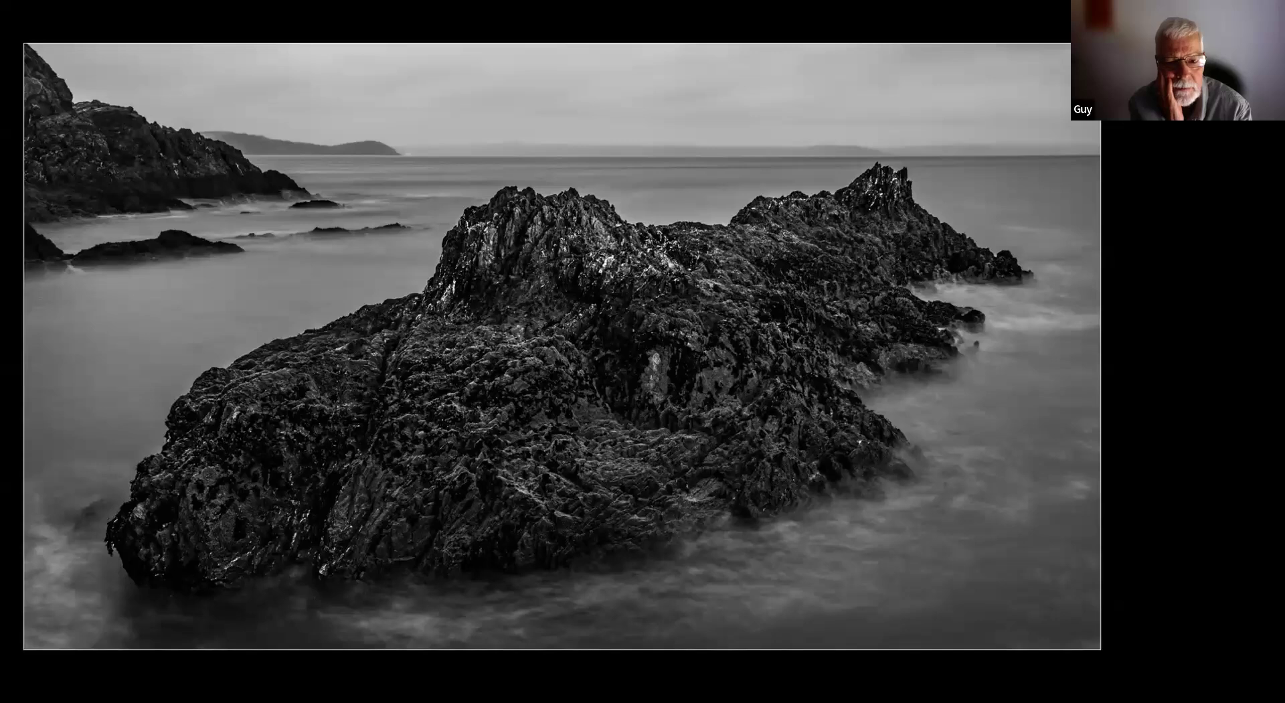
key("backslash")
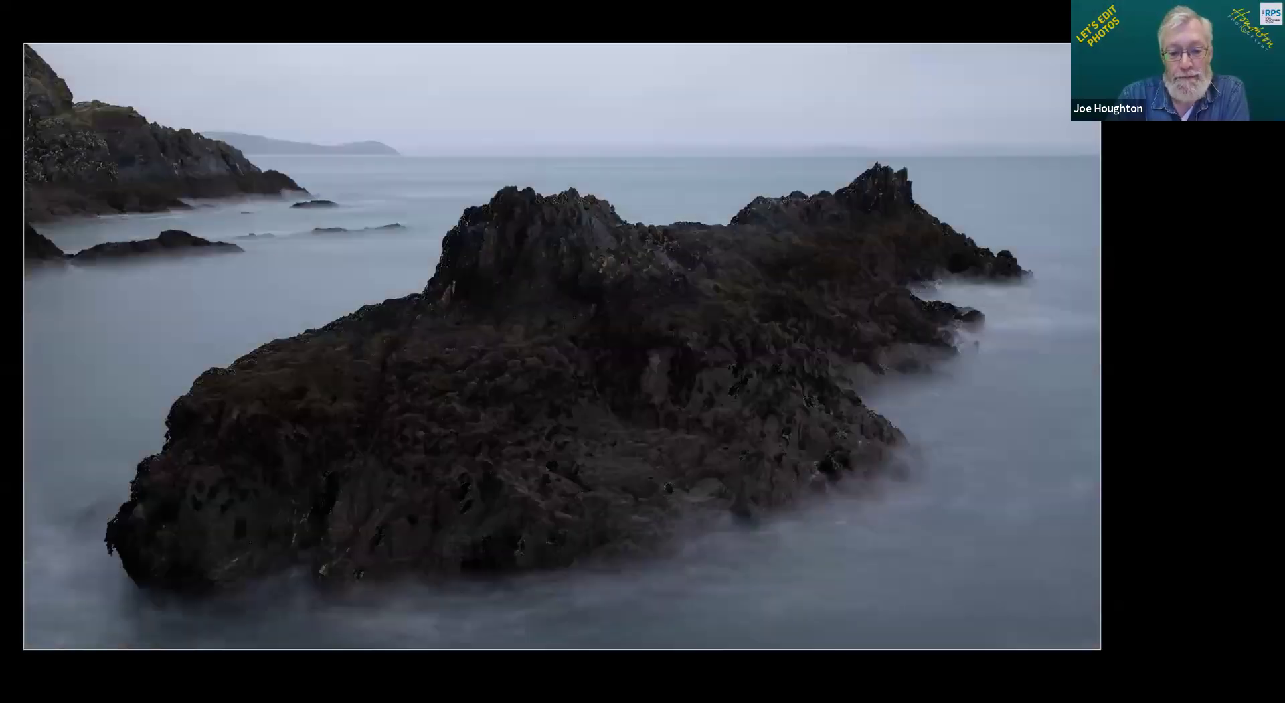
key("backslash")
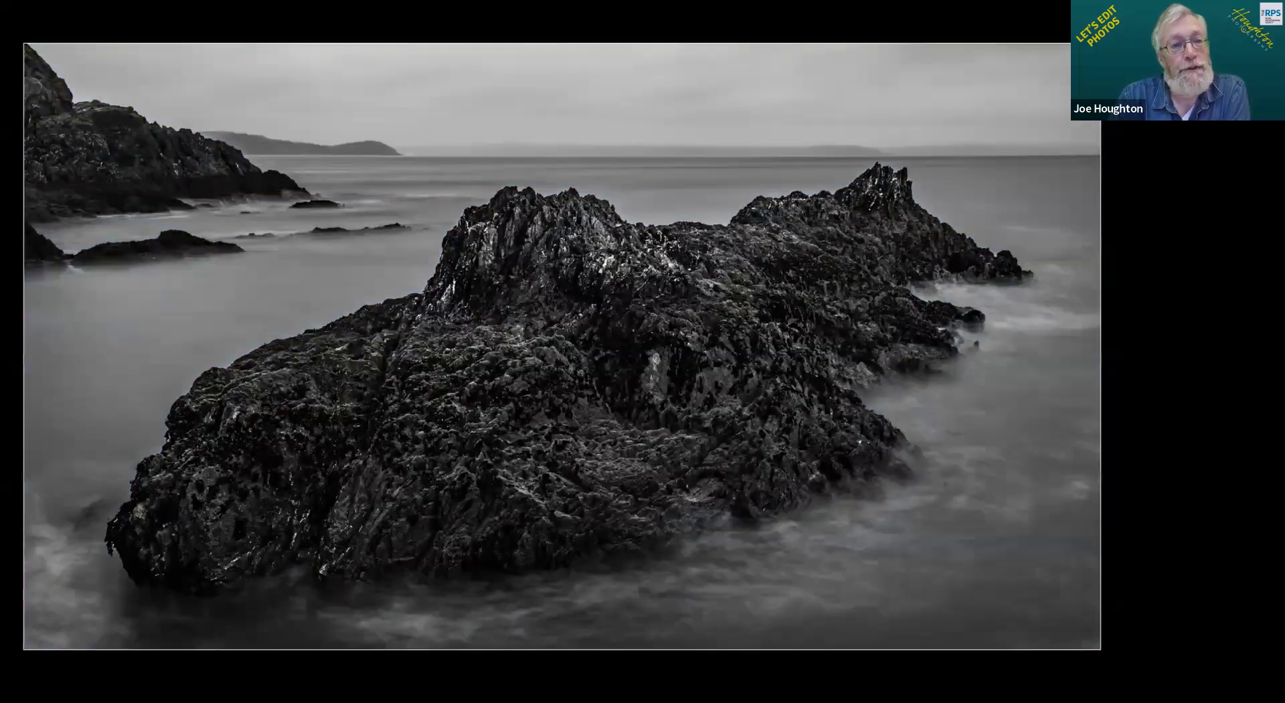
key("backslash")
key("backslash")
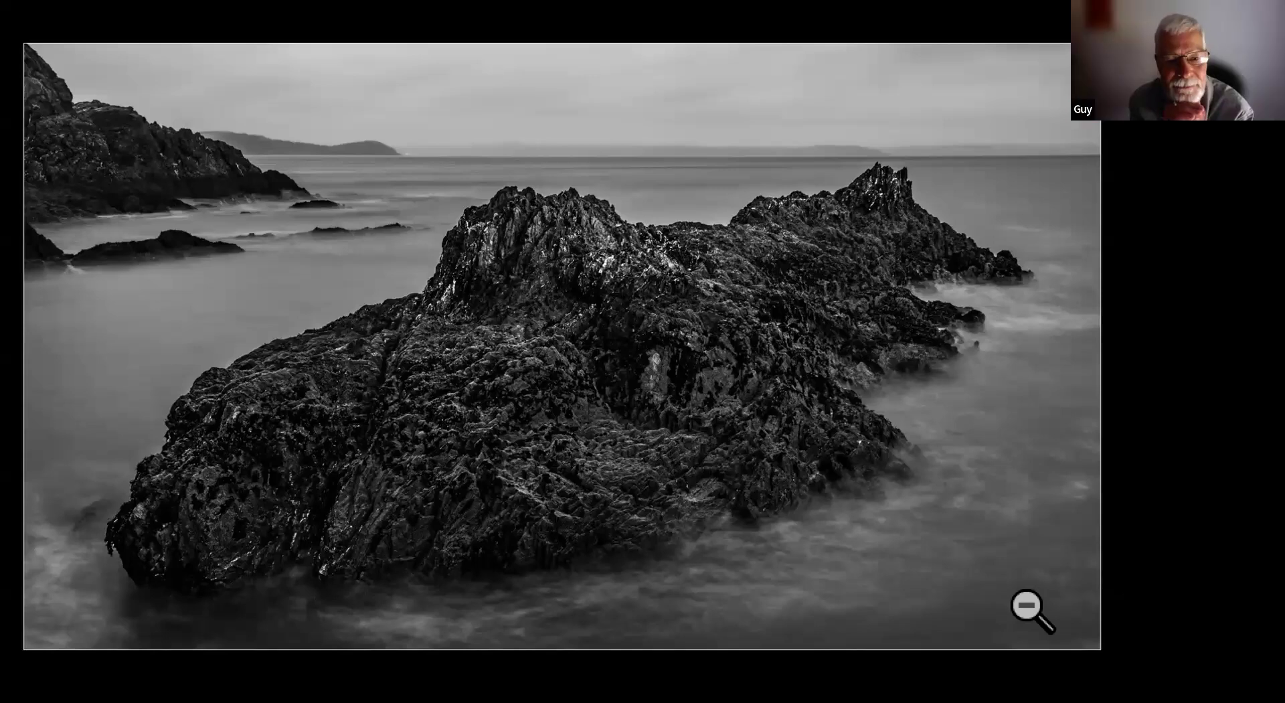
Step: Restore the normal interface lighting, check the photo grid, and reopen the black and white rock seascape enlarged in Develop with the surrounding panels hidden
key("g")
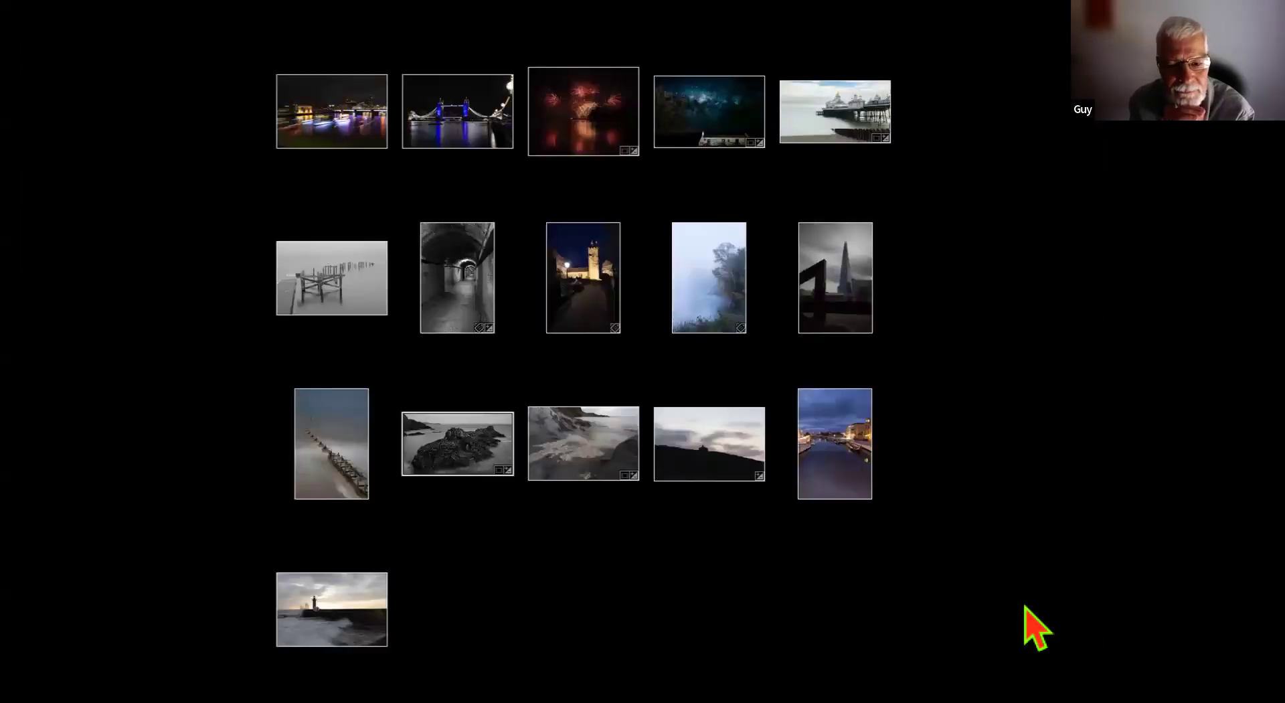
key("l")
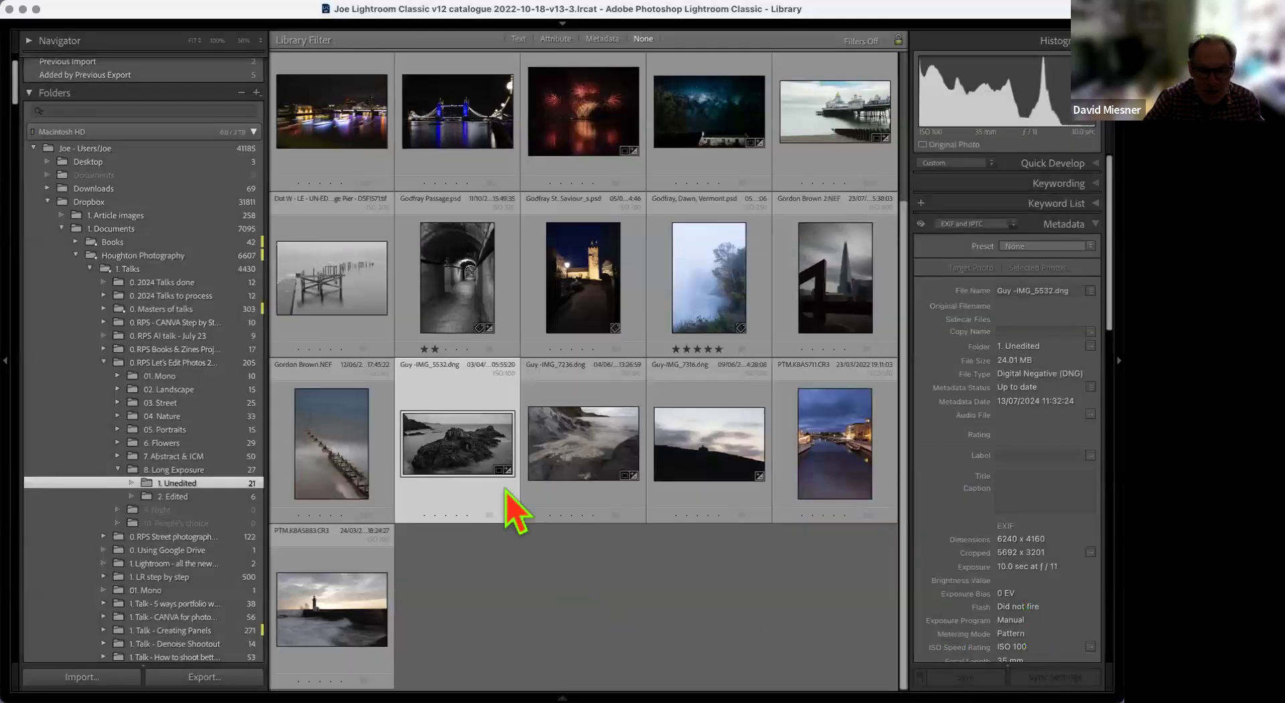
double_click(462, 448)
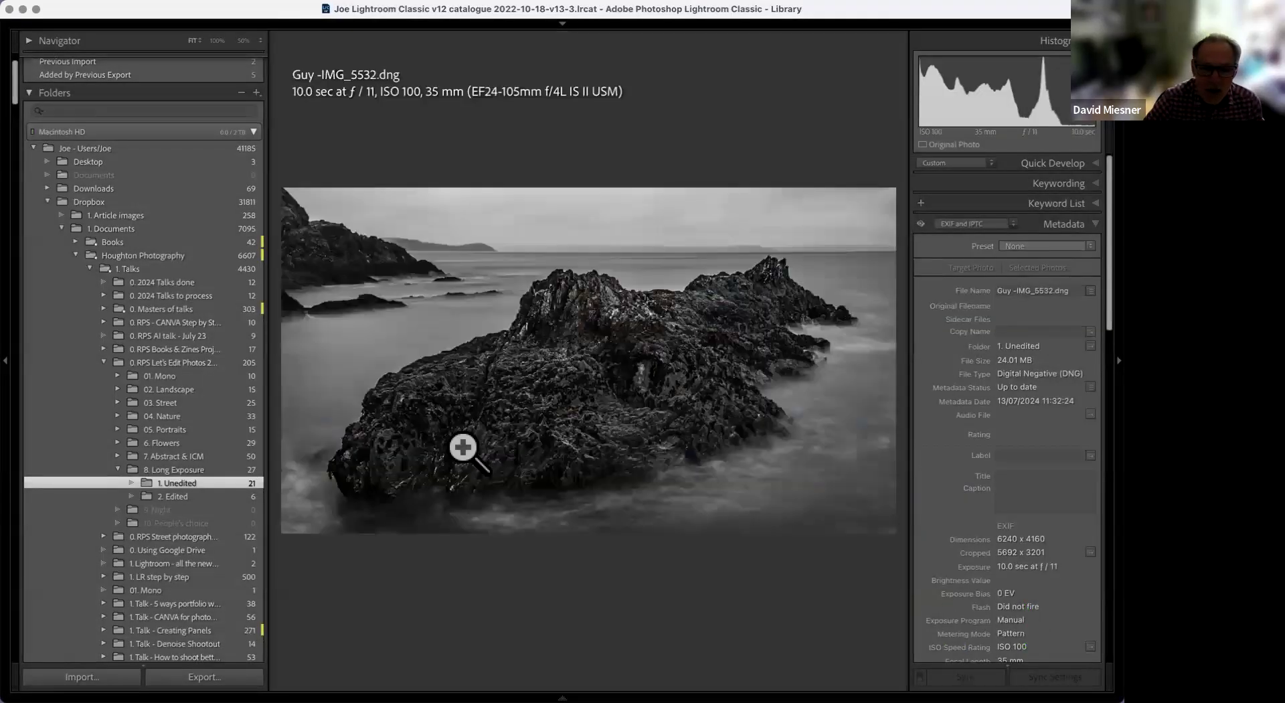
key("Tab")
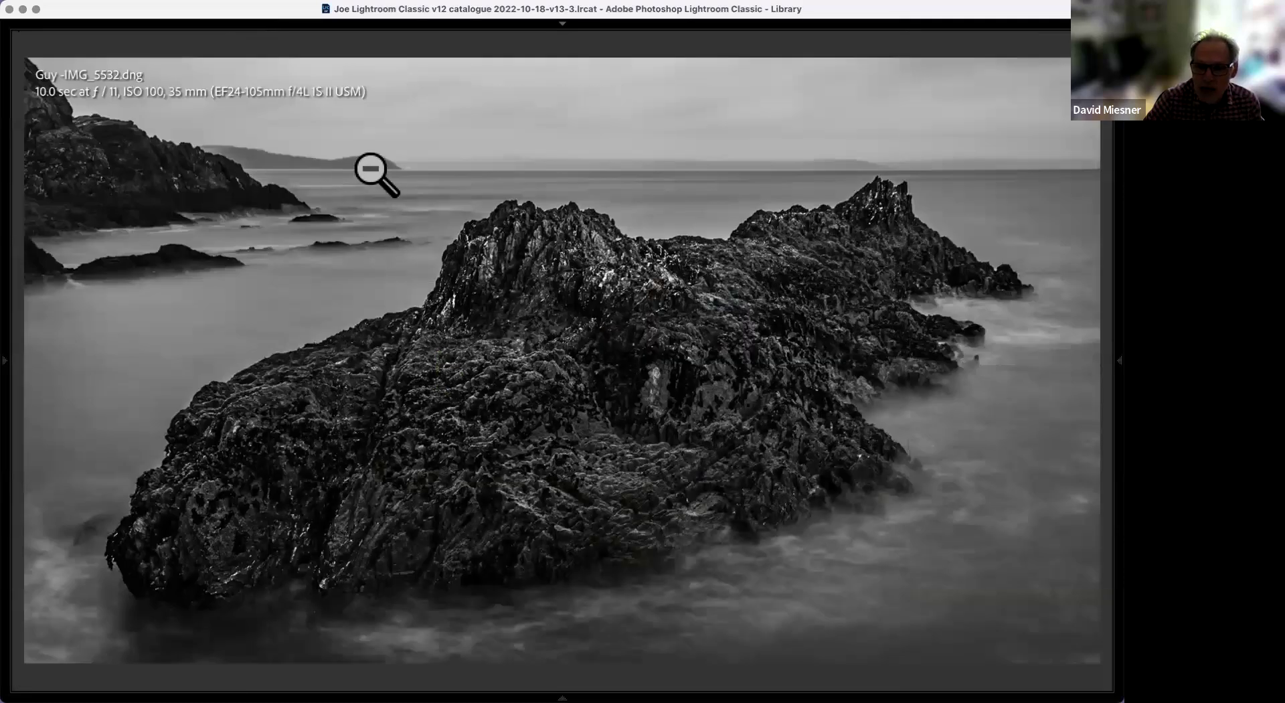
key("g")
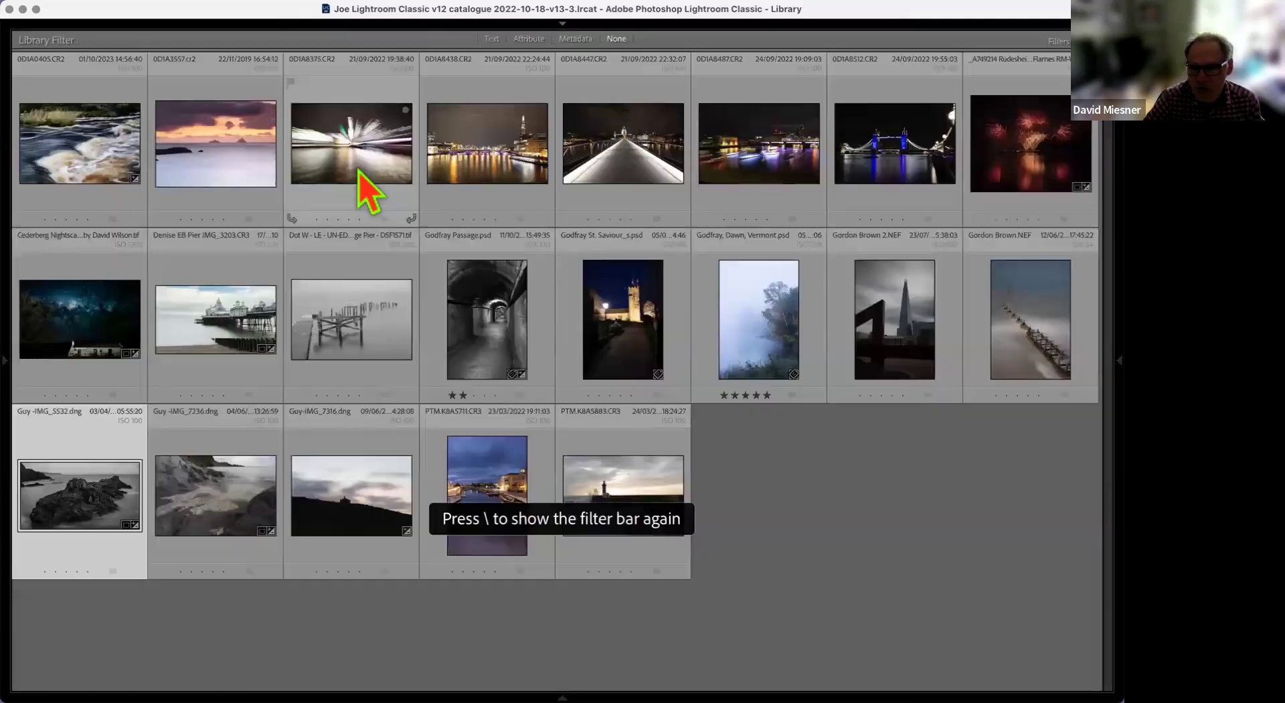
double_click(101, 516)
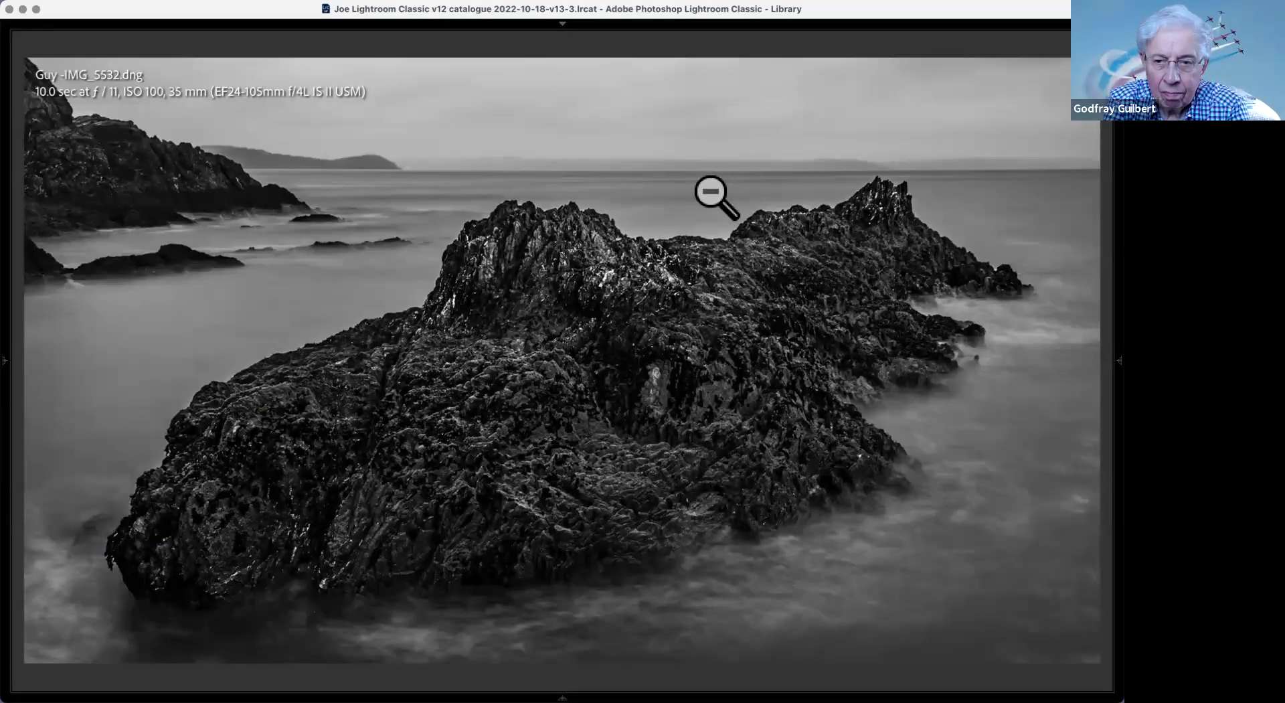
key("d")
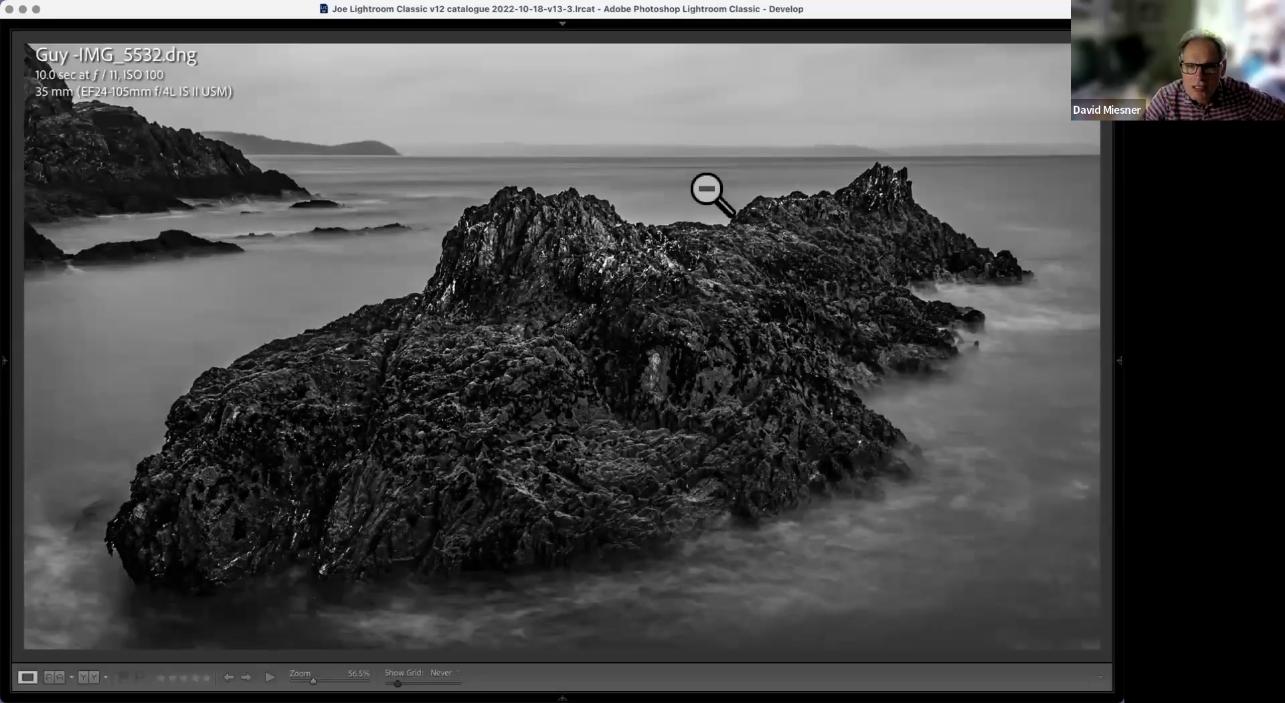
Step: Compare the rock seascape's original colour version with the black and white edit several times in Develop
key("backslash")
key("backslash")
key("backslash")
key("backslash")
key("backslash")
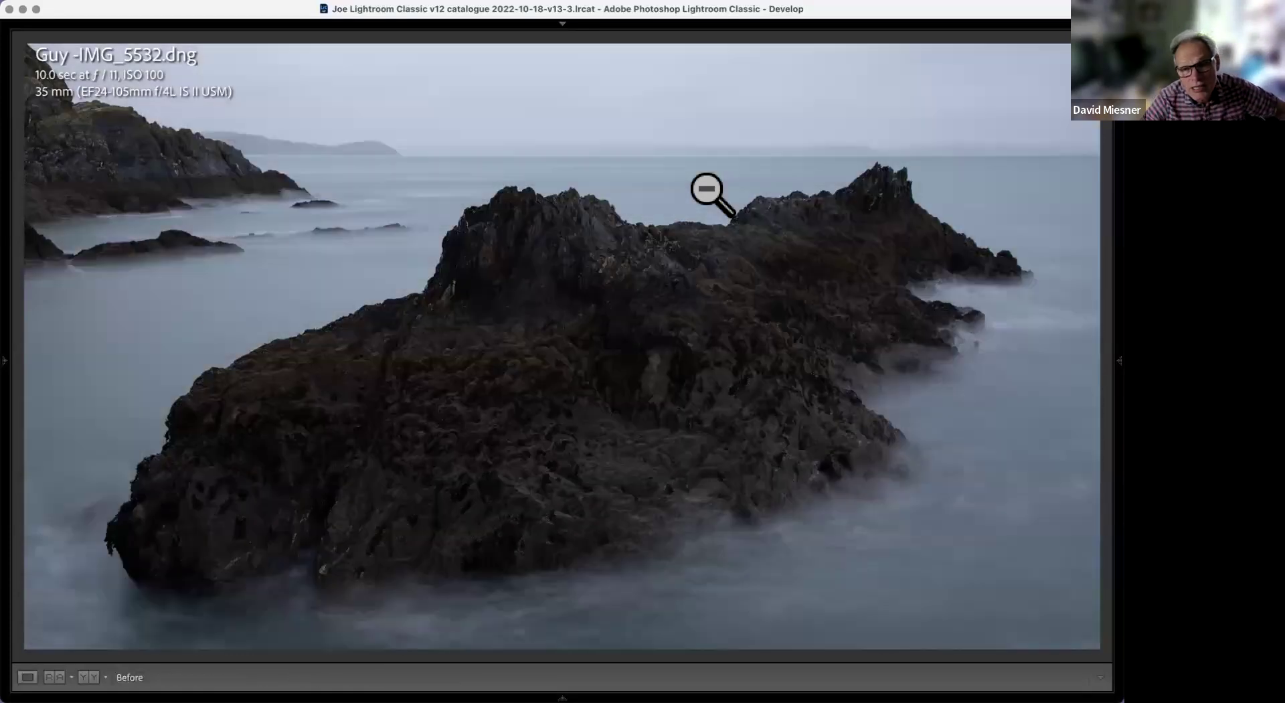
key("backslash")
key("backslash")
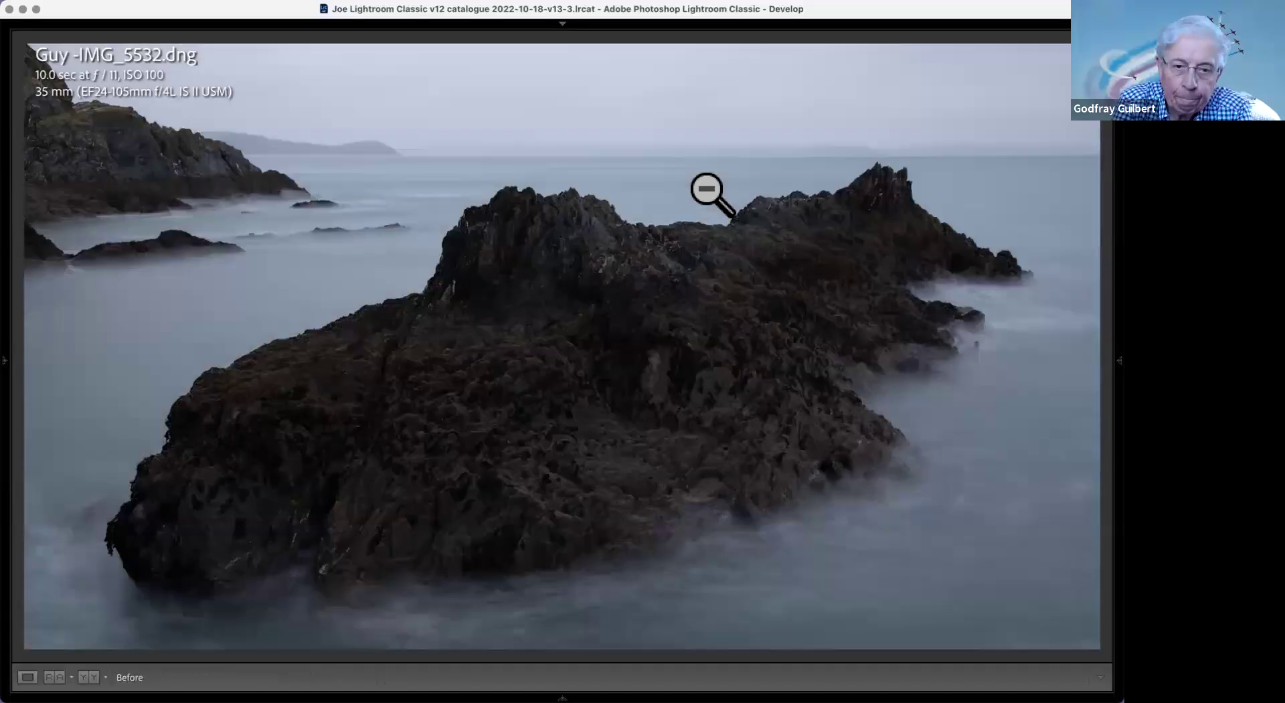
key("backslash")
key("backslash")
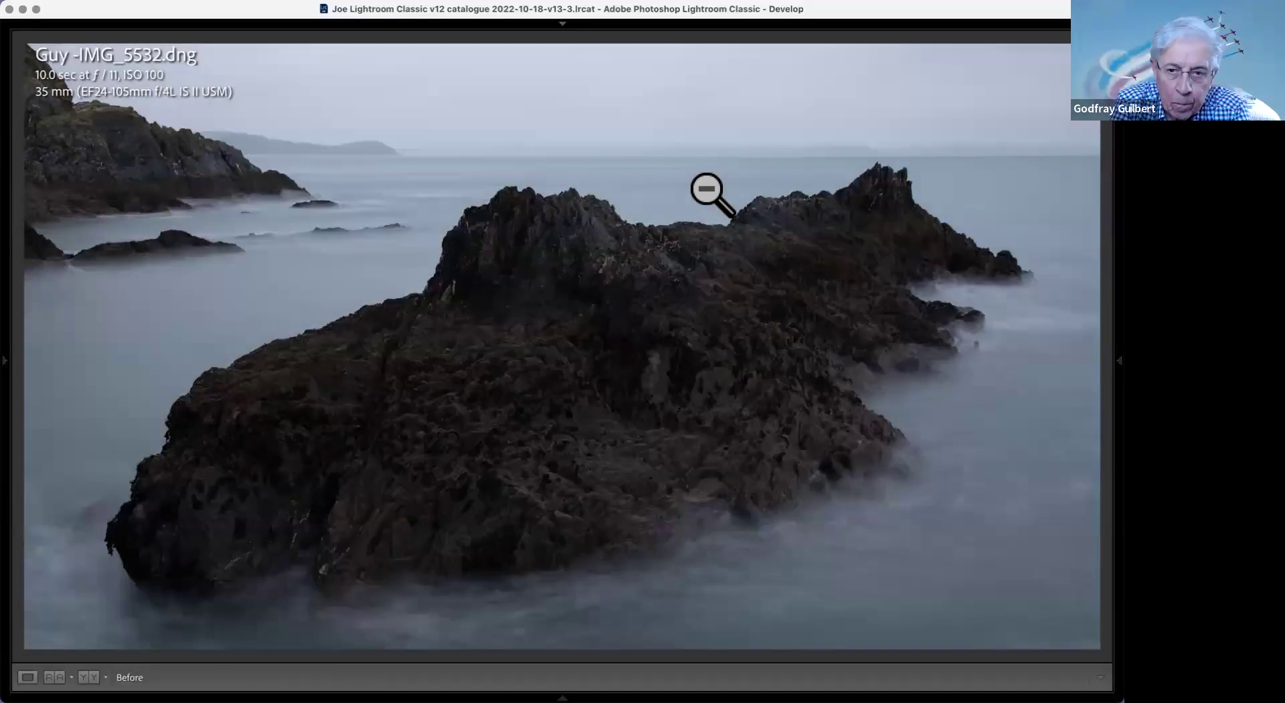
key("backslash")
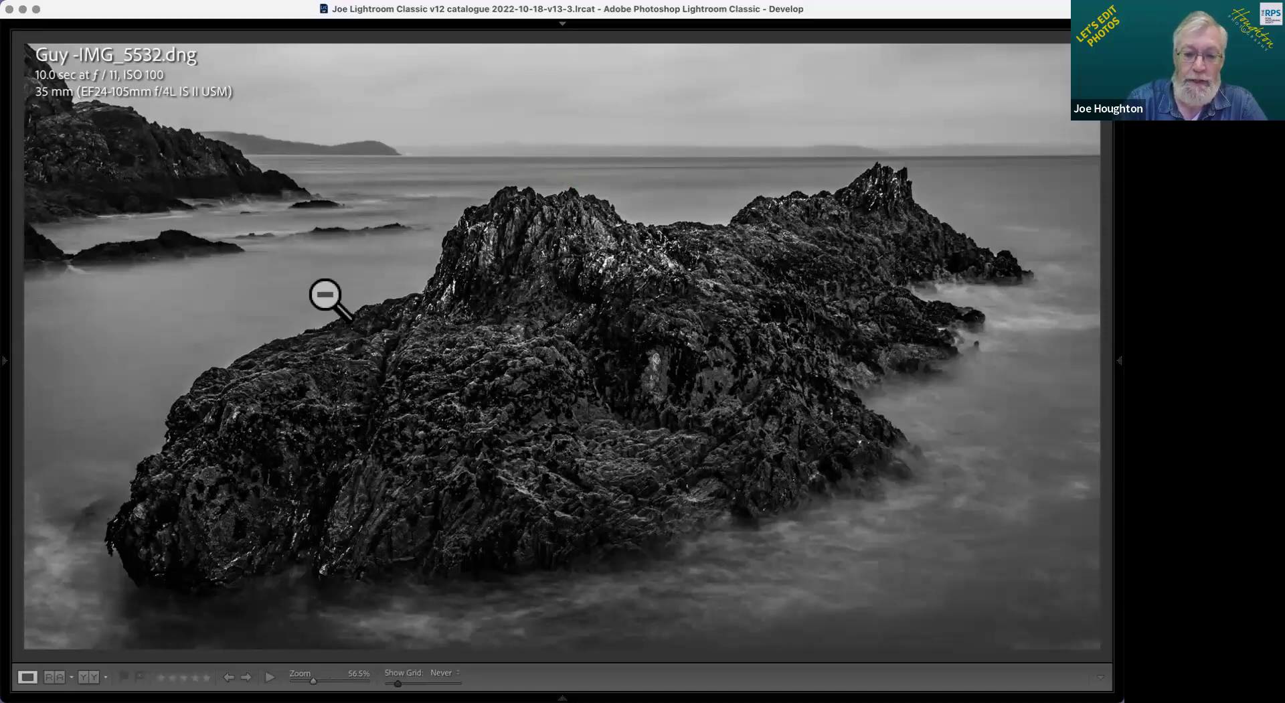
key("backslash")
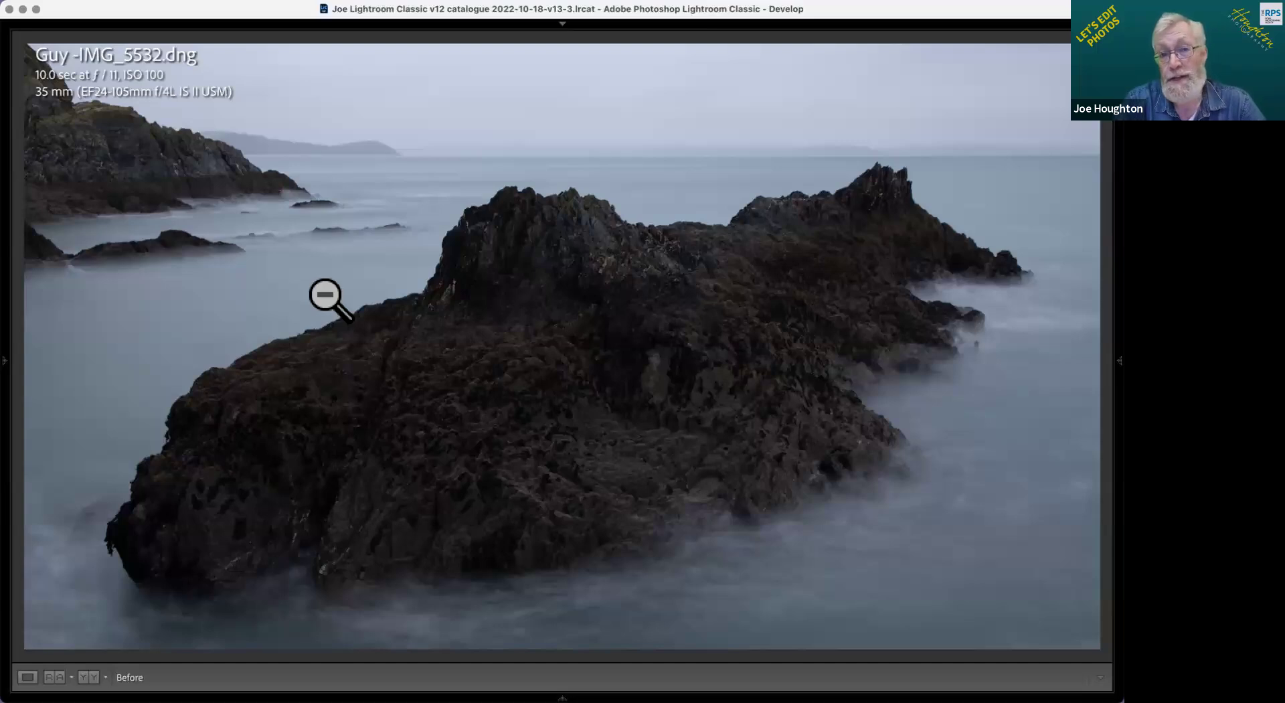
key("backslash")
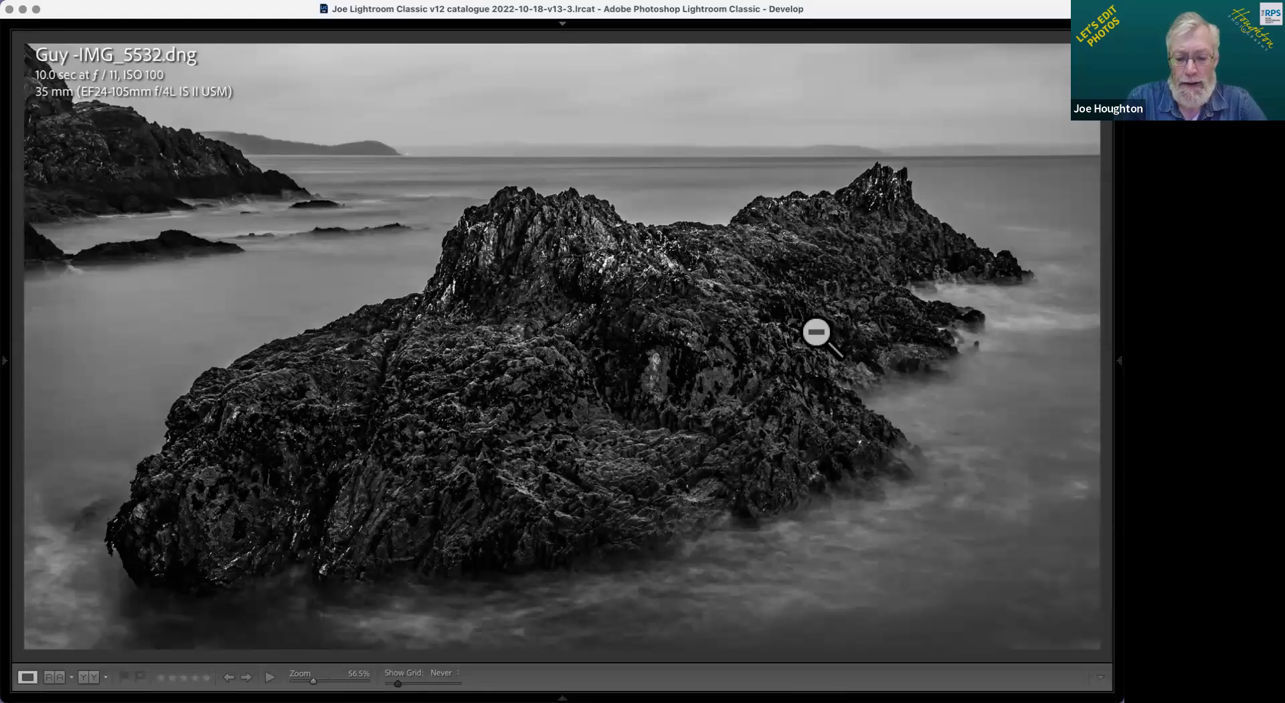
Step: Return to the photo grid and view the long exposures of the Shard and the wooden groyne enlarged, ending on the groyne
key("g")
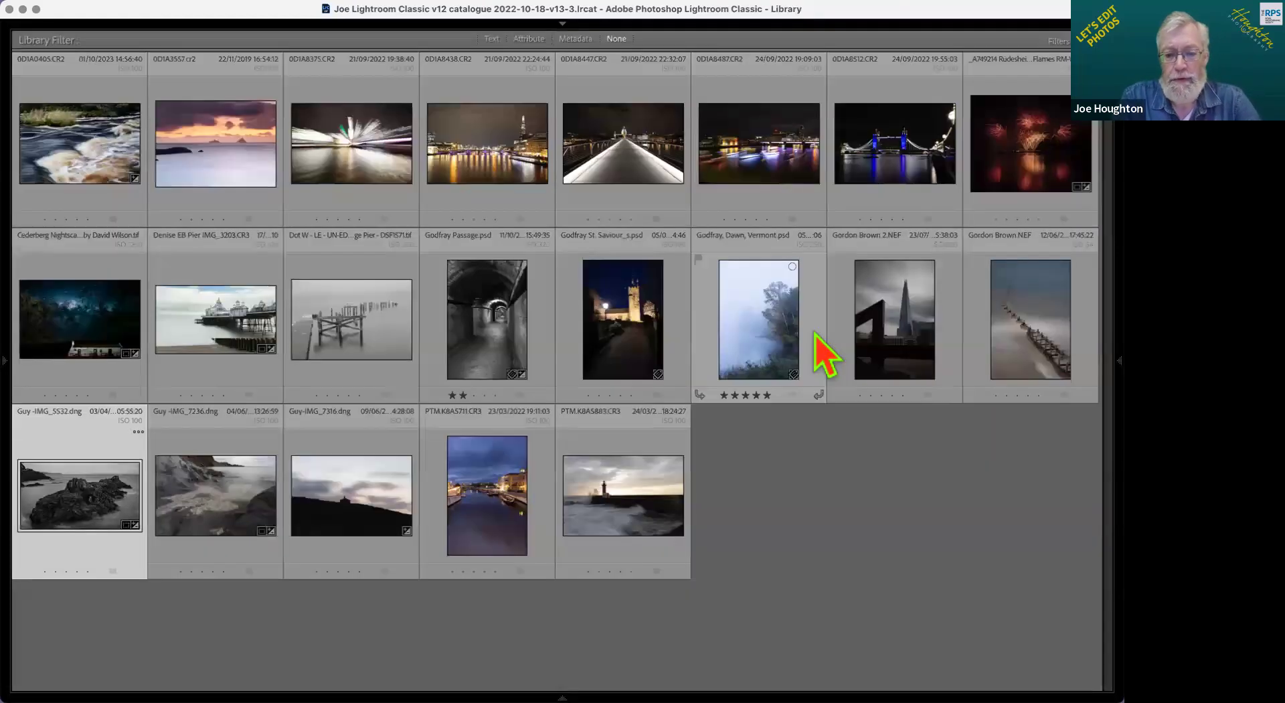
left_click(887, 332)
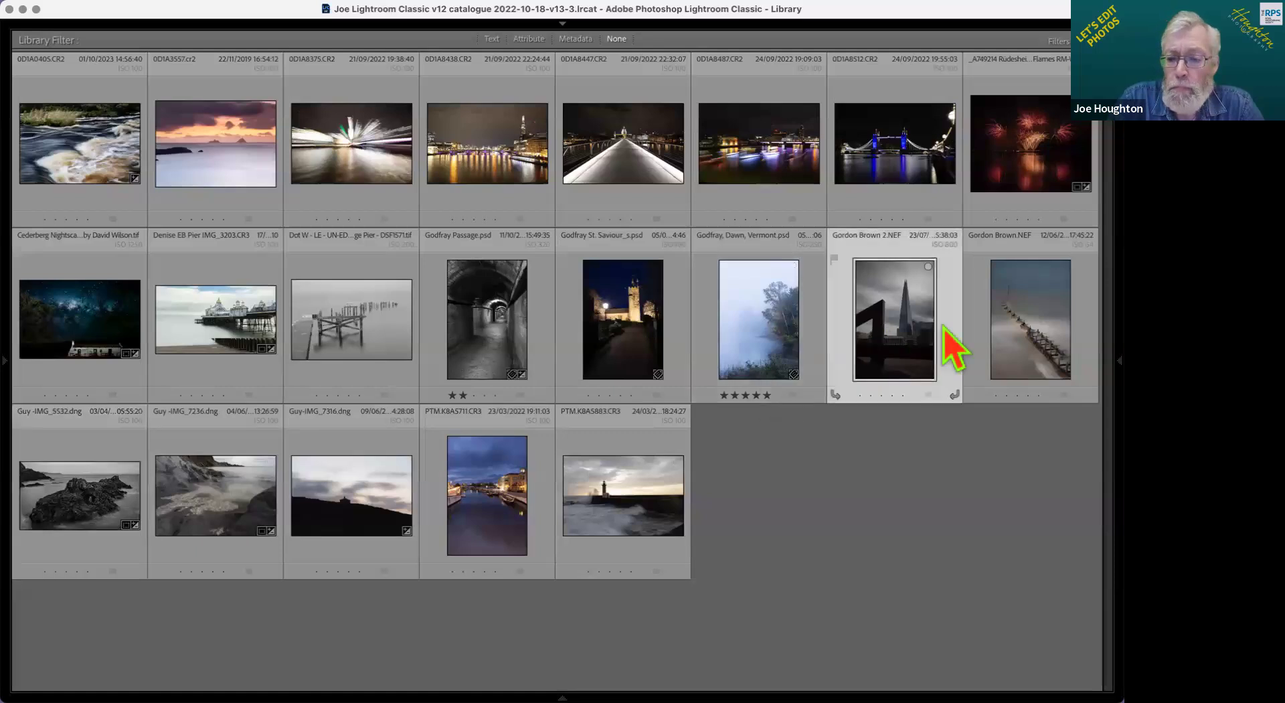
left_click(1022, 322, "shift")
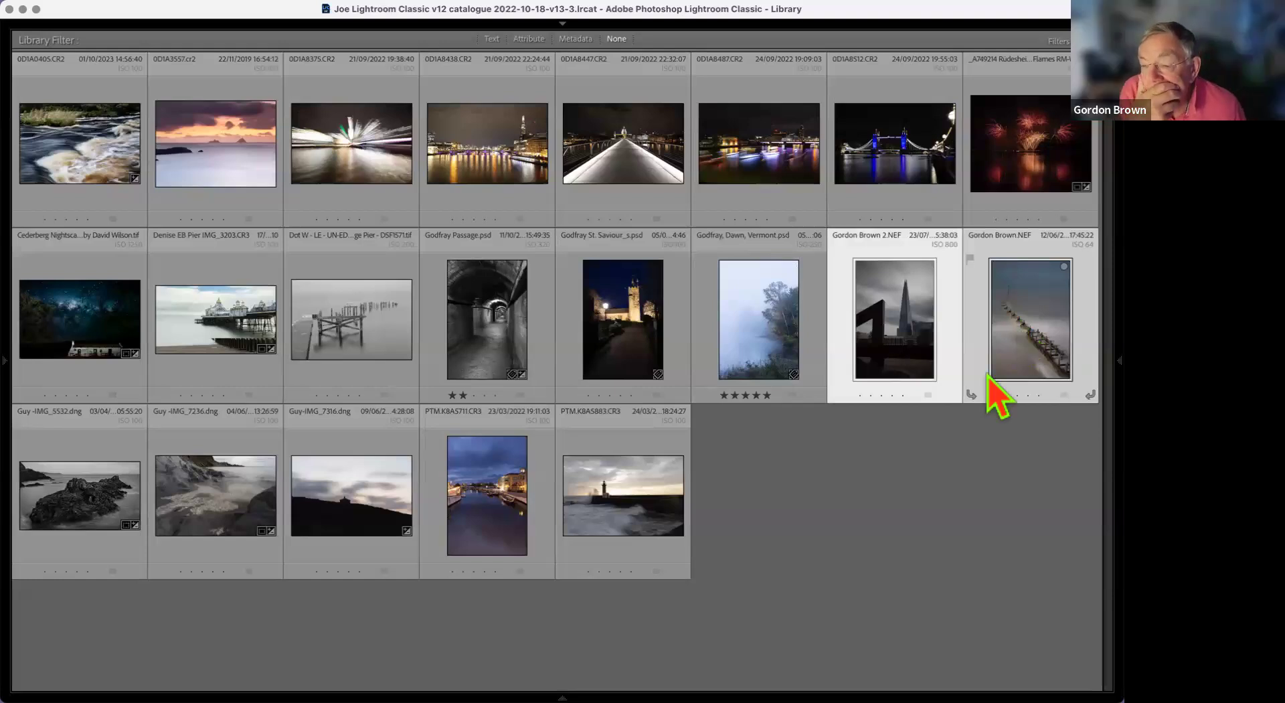
left_click(957, 432)
double_click(1024, 344)
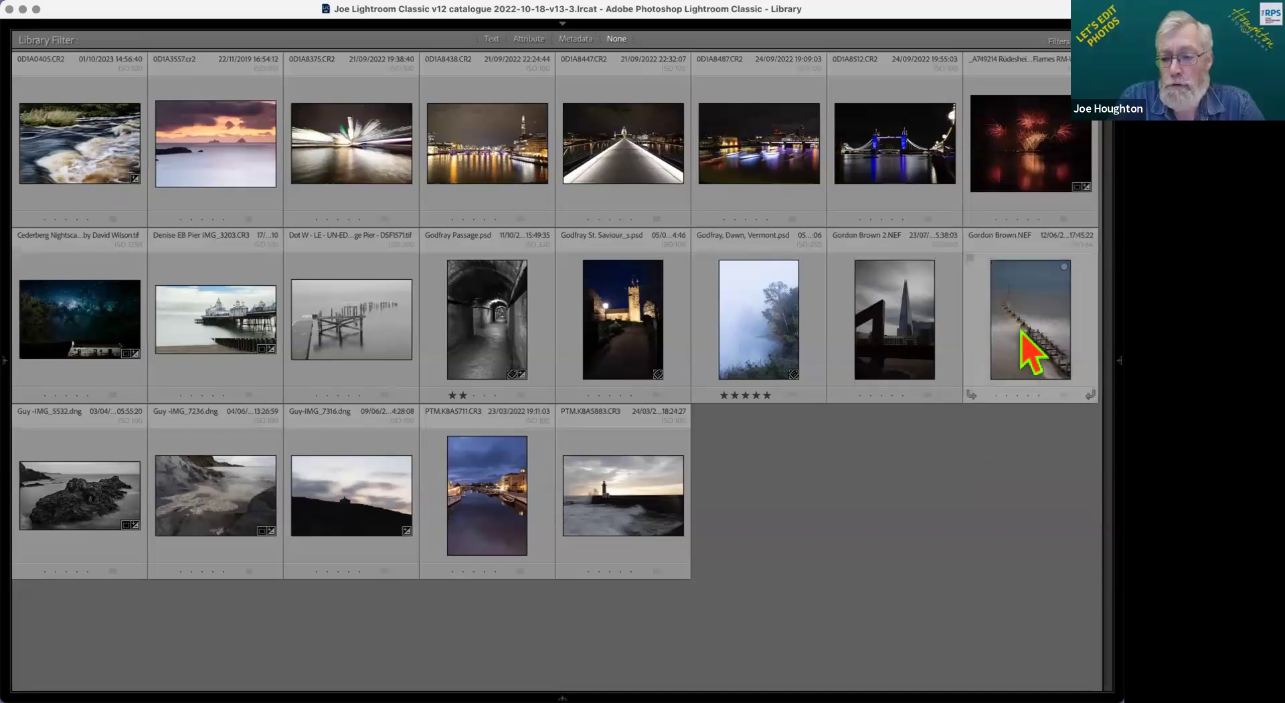
key("Right")
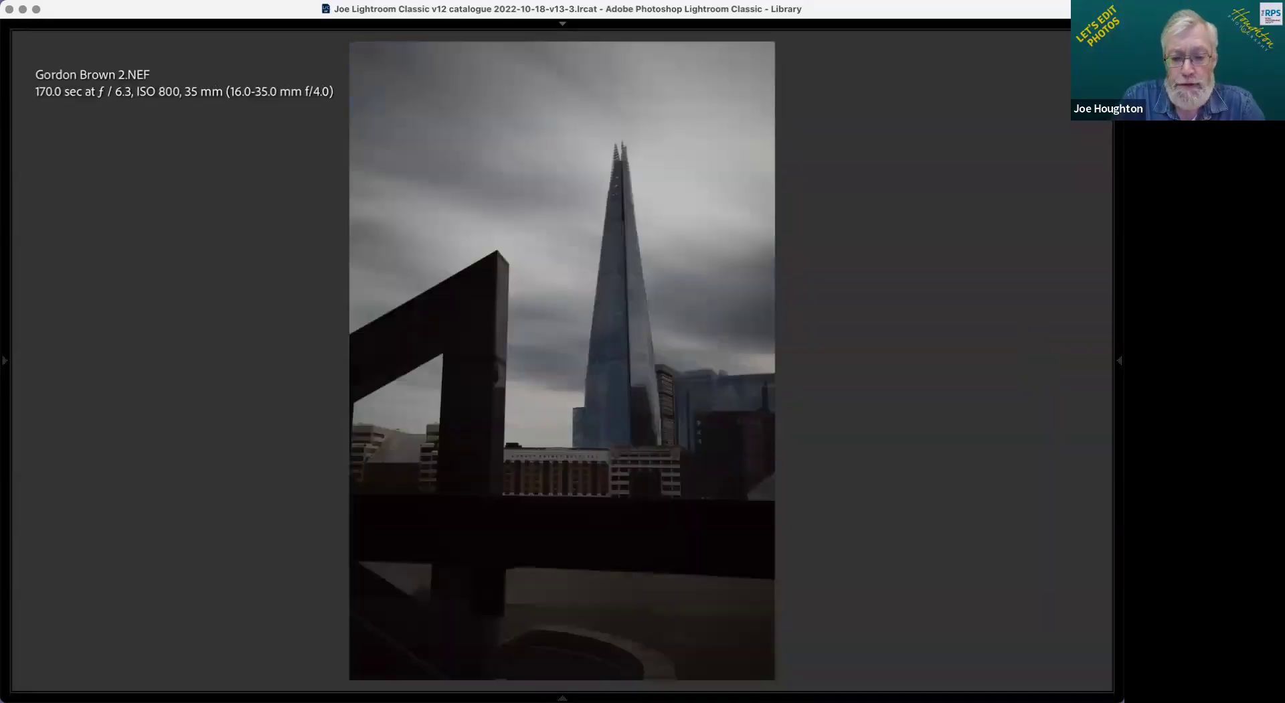
key("Left")
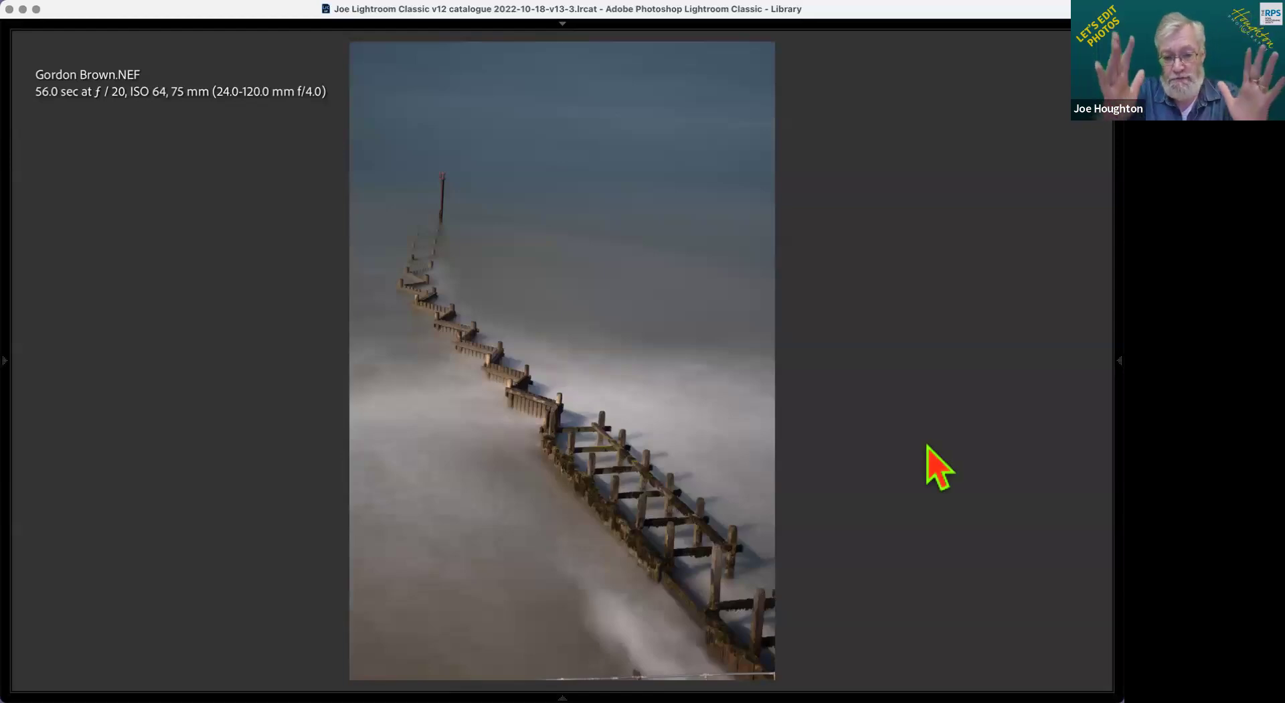
Step: Rotate the groyne photo slightly counter-clockwise with the Crop tool, apply the crop, and compare the before and after versions
key("r")
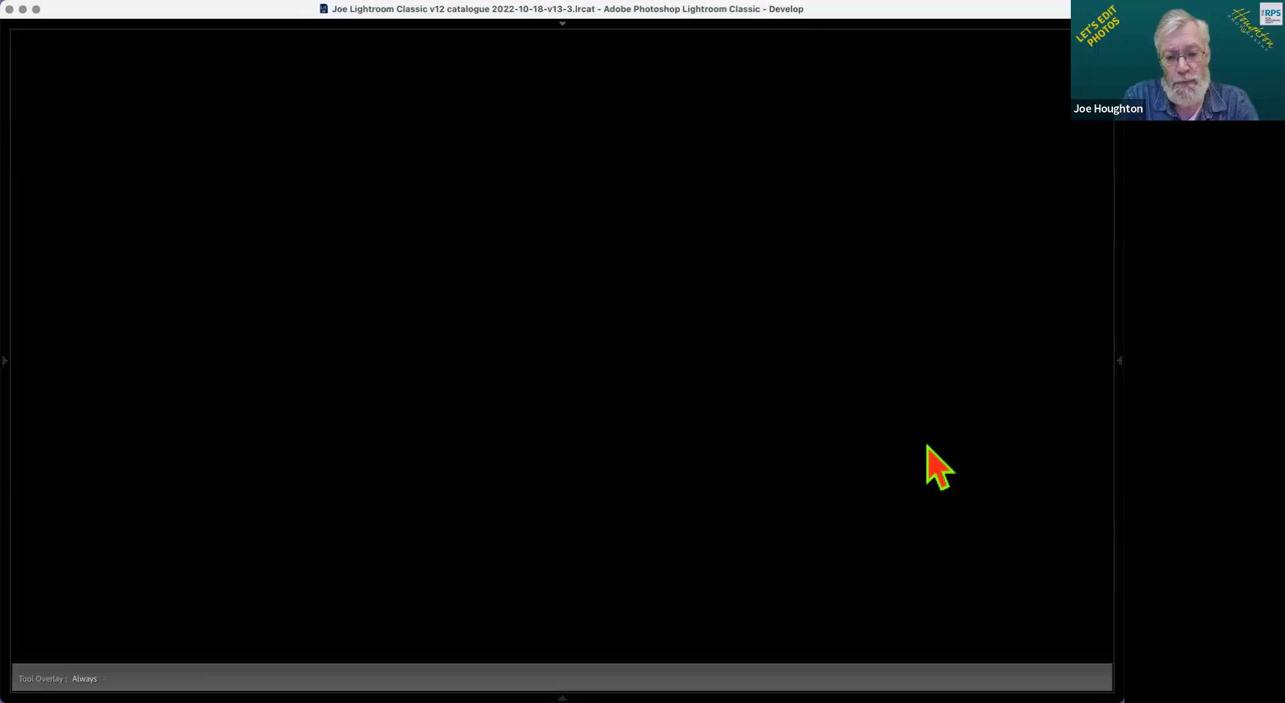
left_click_drag(895, 397, 894, 383)
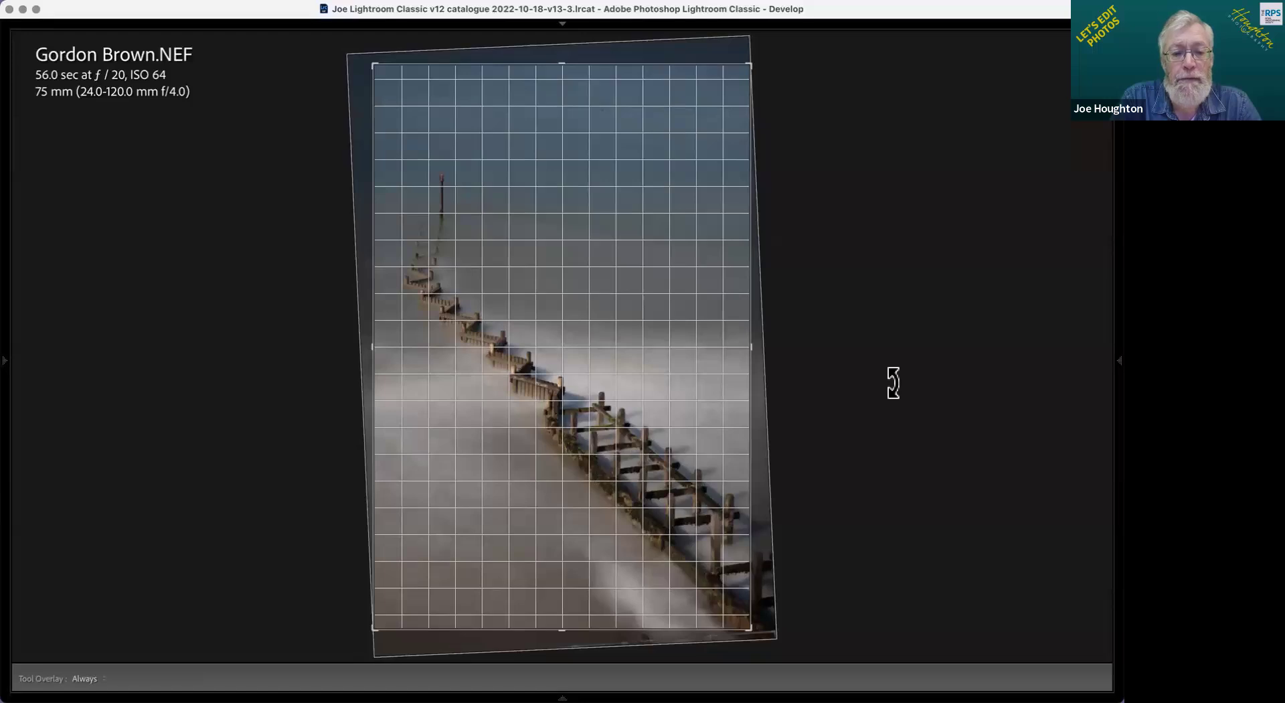
left_click_drag(893, 383, 893, 383)
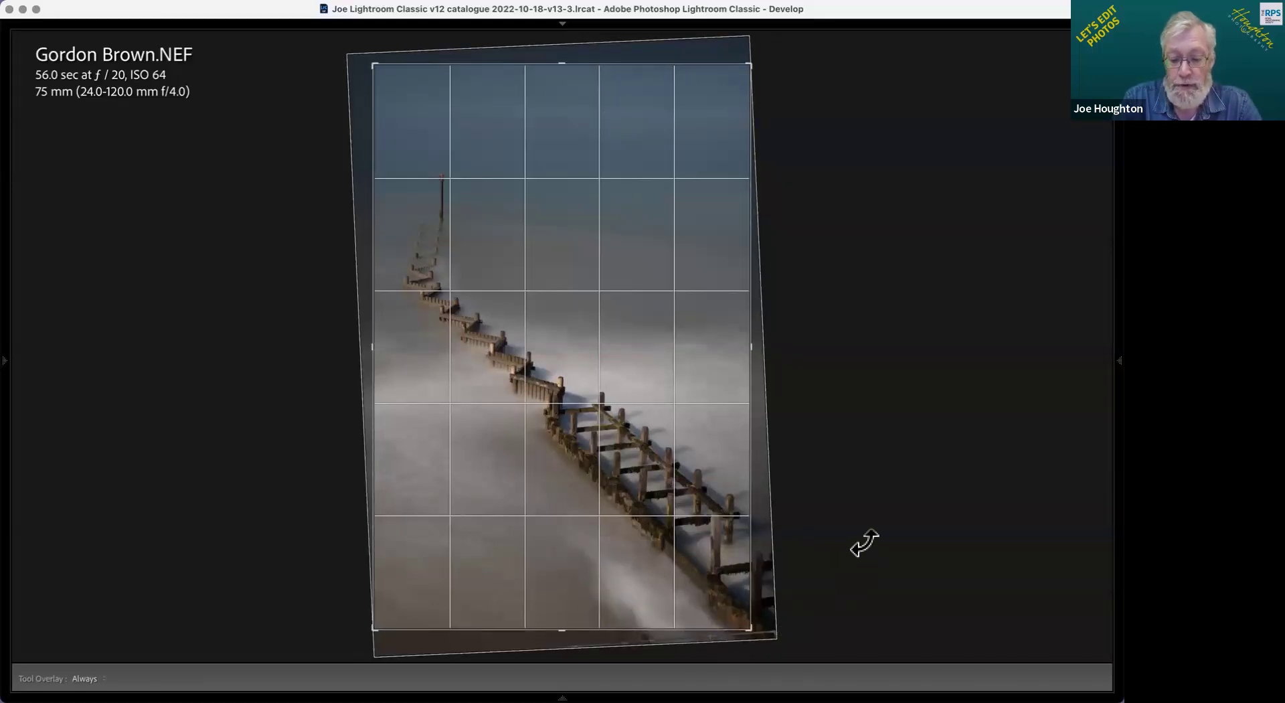
key("Return")
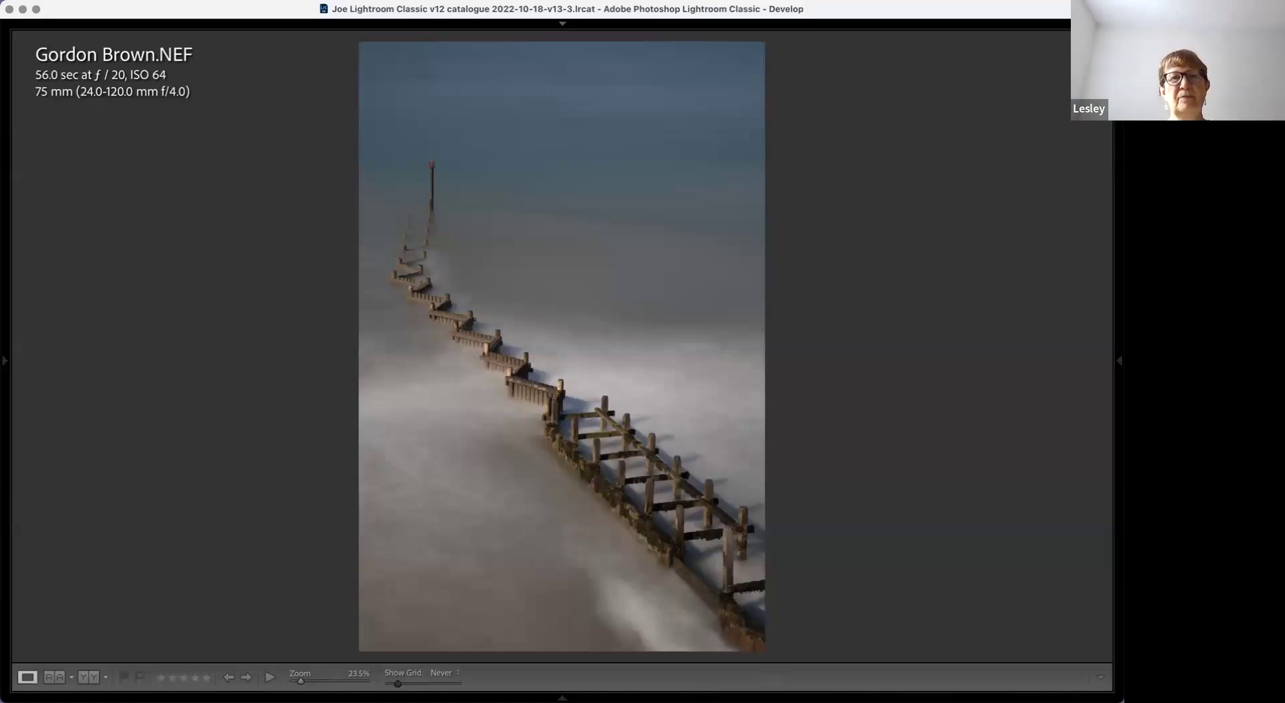
key("backslash")
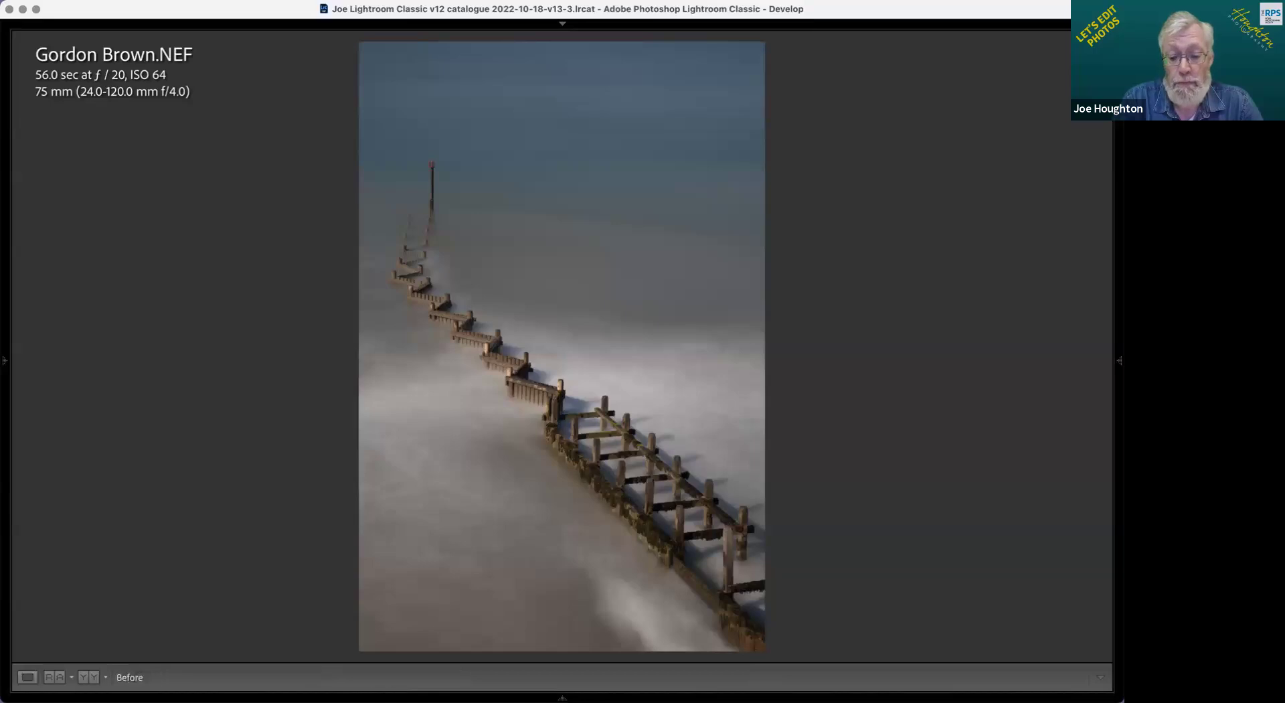
key("backslash")
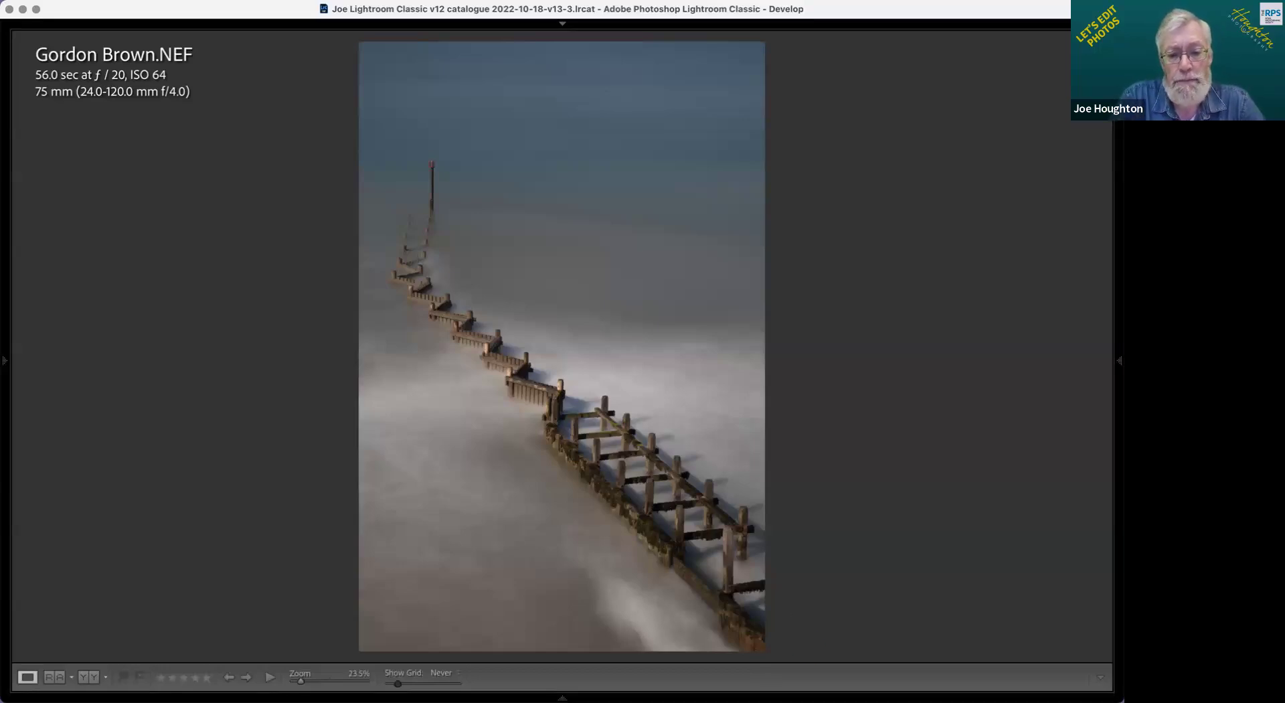
Step: Show the adjustment controls, convert the groyne photo to black and white, and automatically set its Whites to +76
left_click(1120, 360)
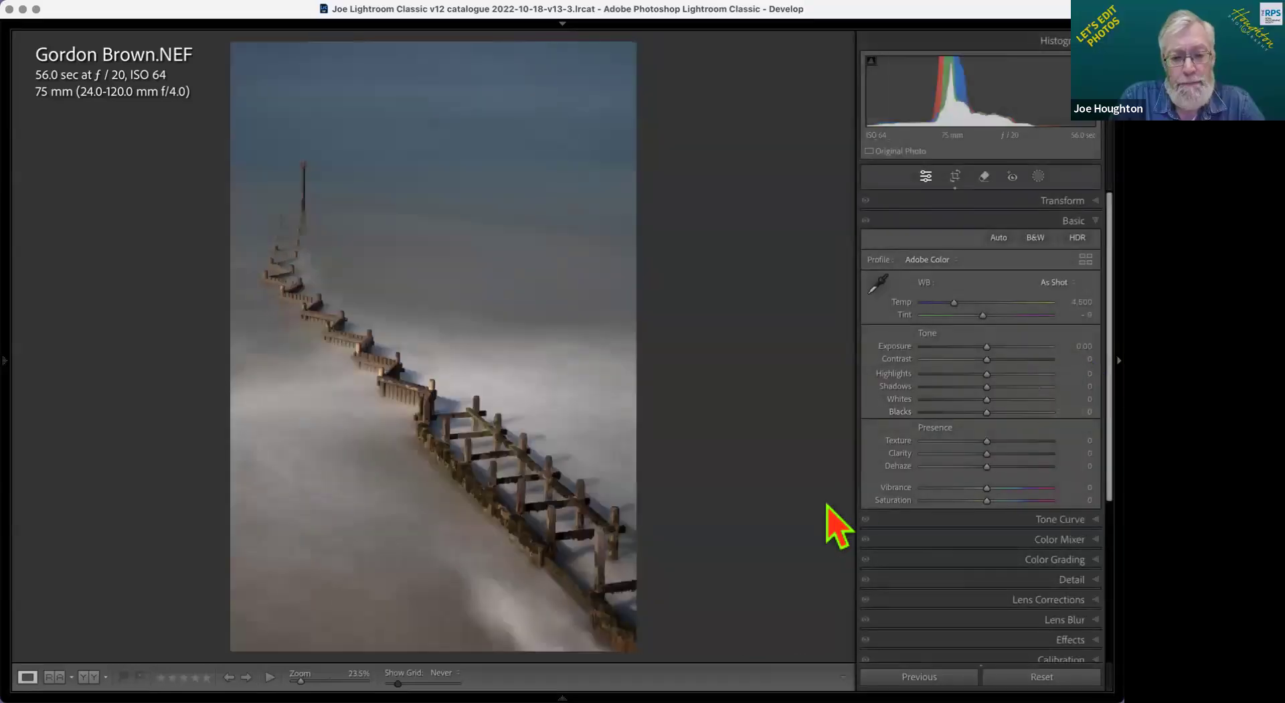
key("v")
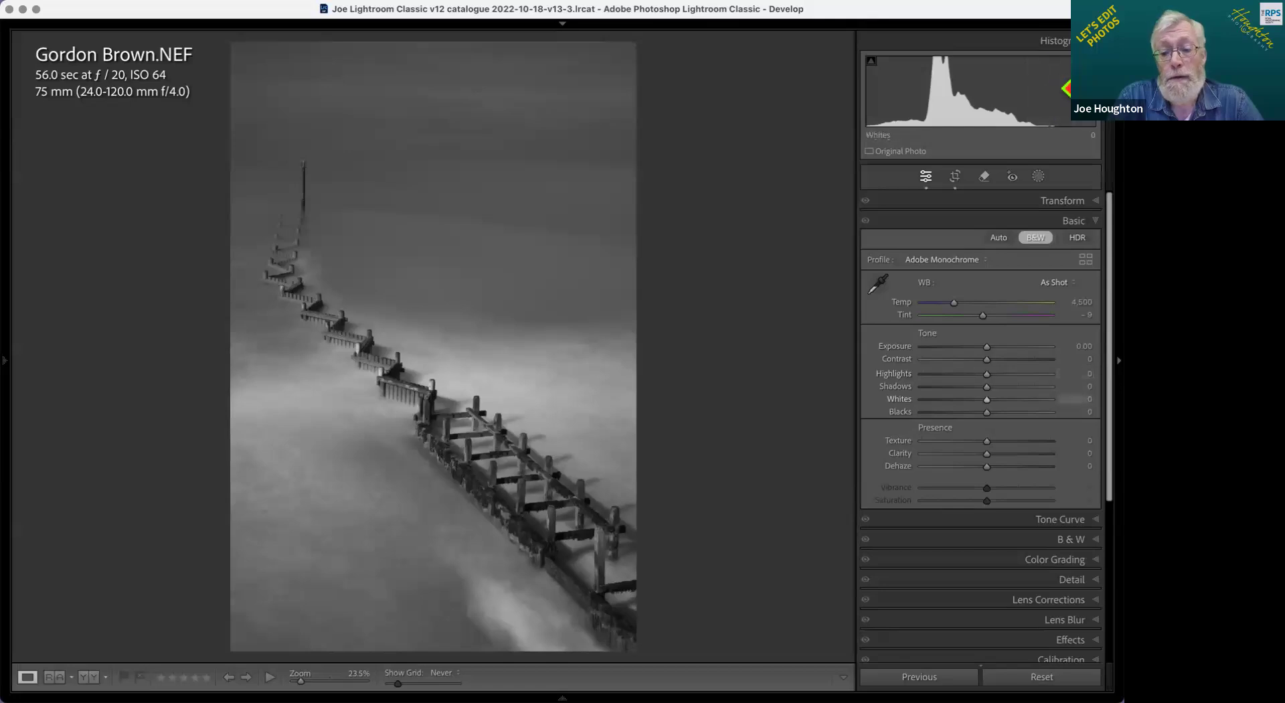
double_click(899, 400, "shift")
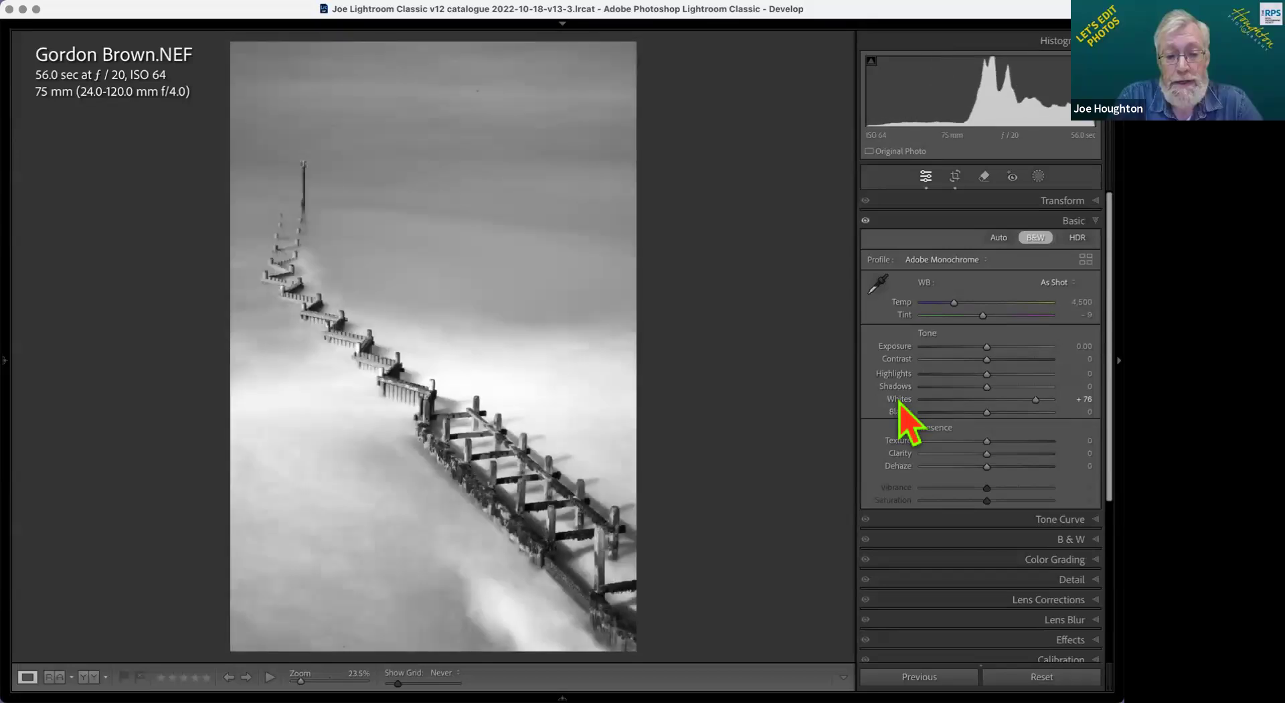
Step: Set the whole groyne photo's Whites to +30, leaving its Blacks at 0
left_click_drag(1035, 401, 1006, 401)
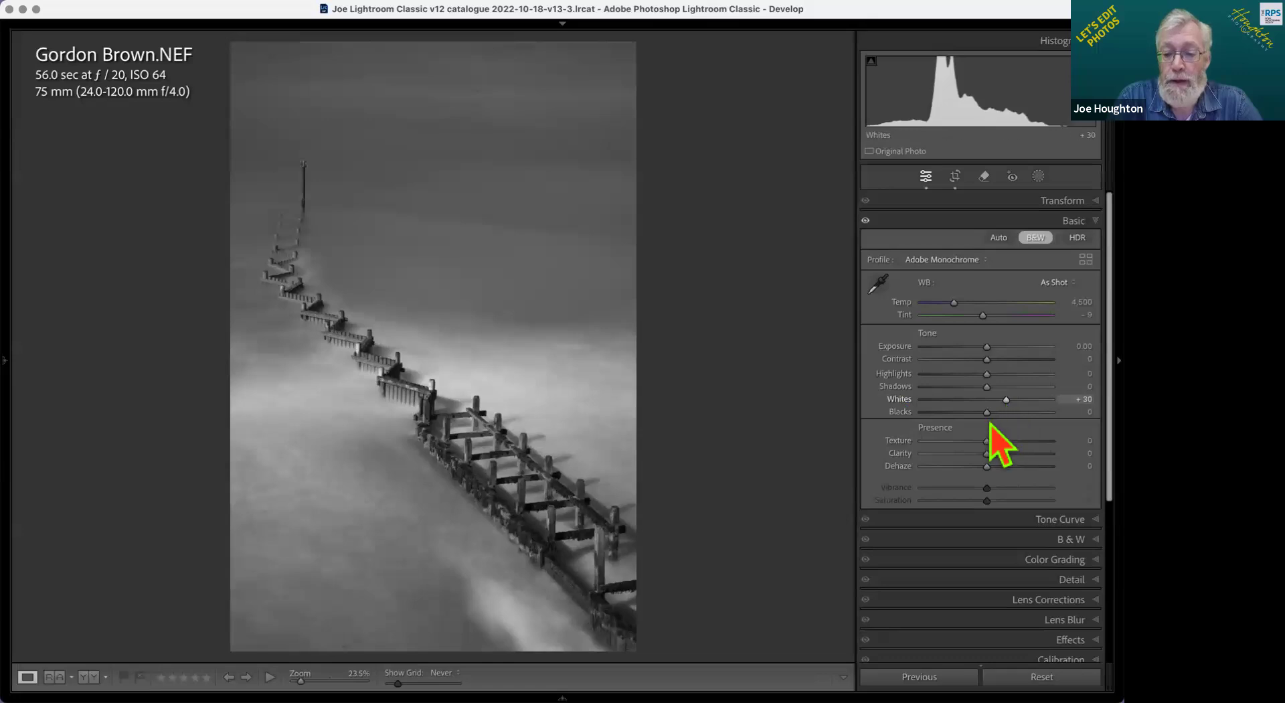
mouse_move(988, 412)
left_mouse_down()
mouse_move(973, 412)
mouse_move(987, 414)
left_mouse_up()
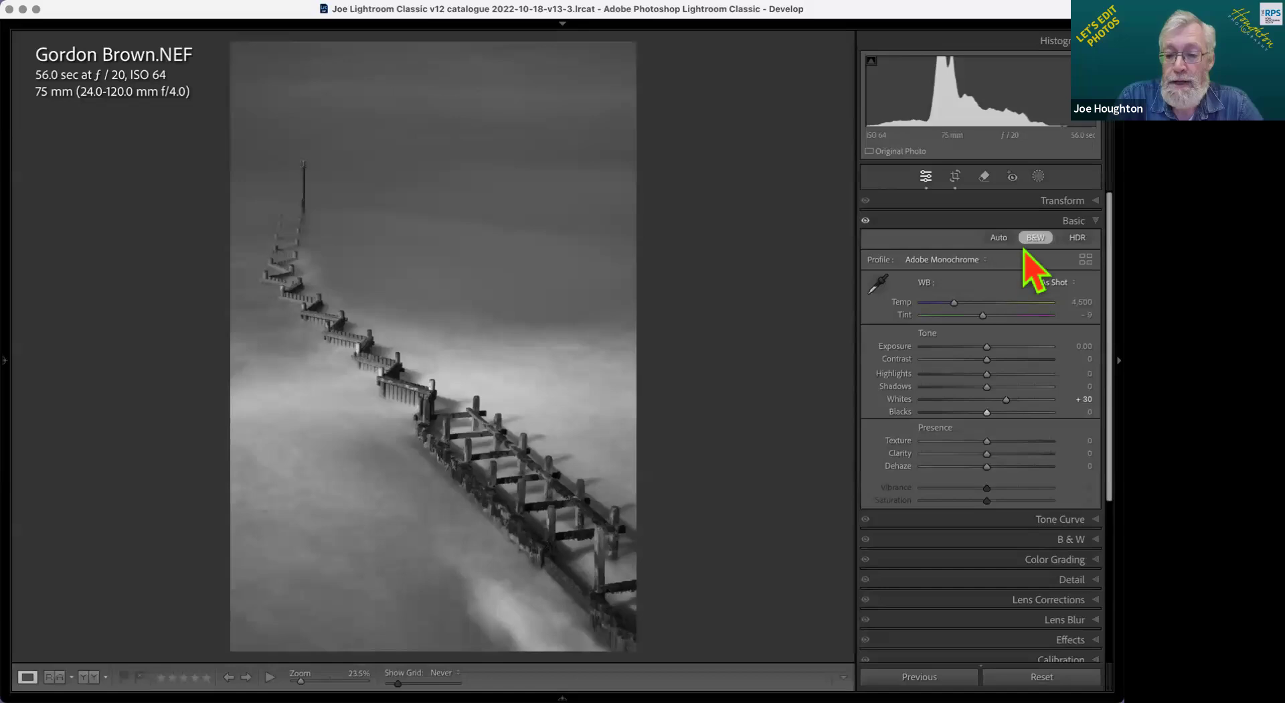
Step: Mask the wooden groyne with Select Subject, show the mask overlay, and rename the mask Groynes
left_click(1038, 176)
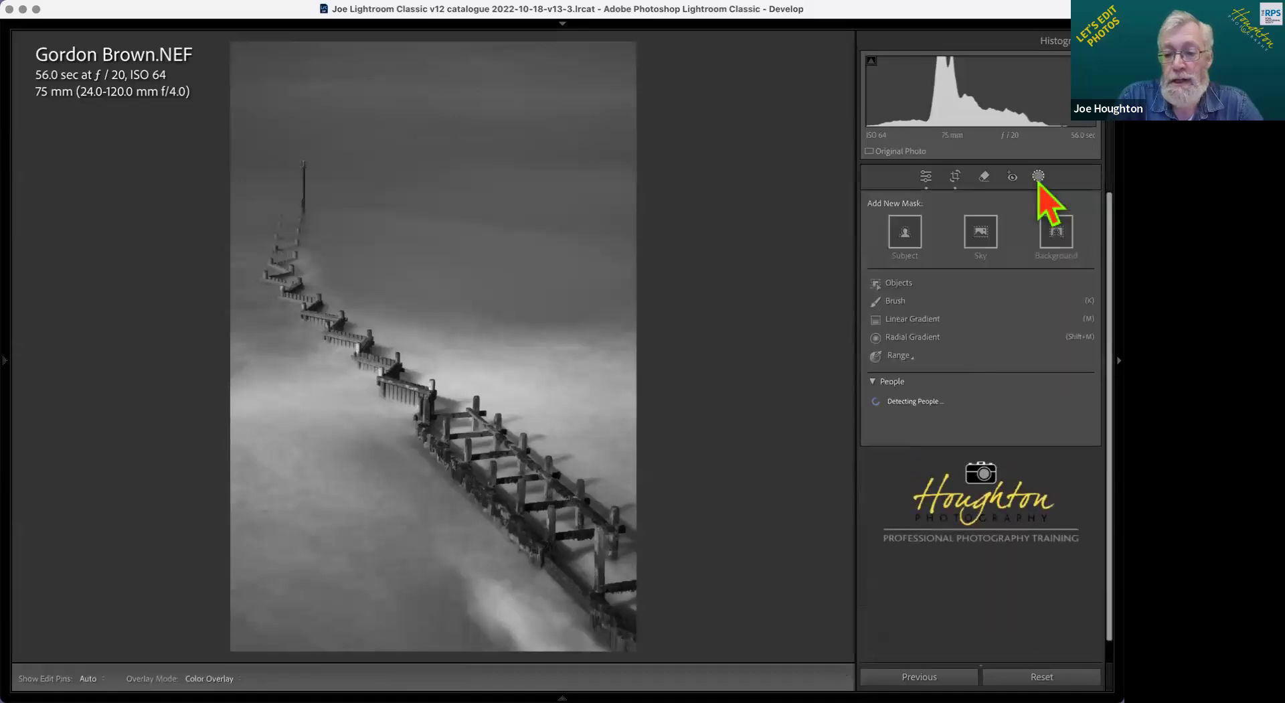
left_click(905, 233)
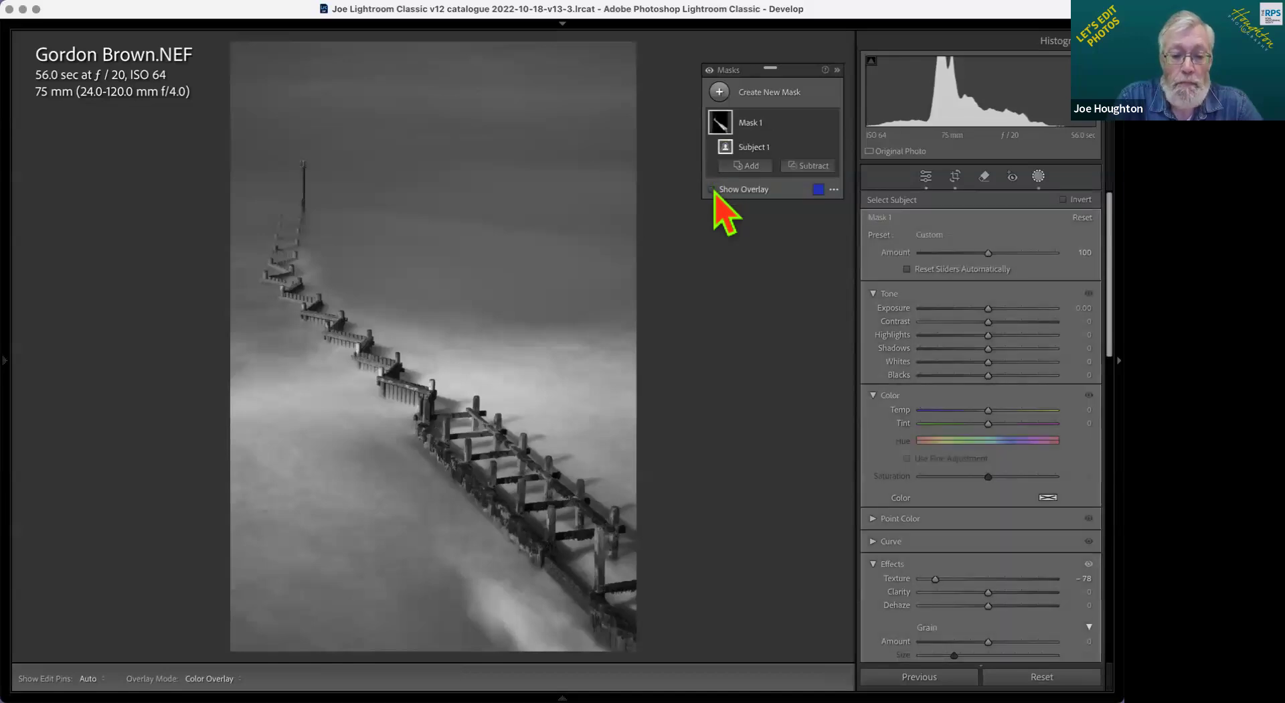
left_click(712, 190)
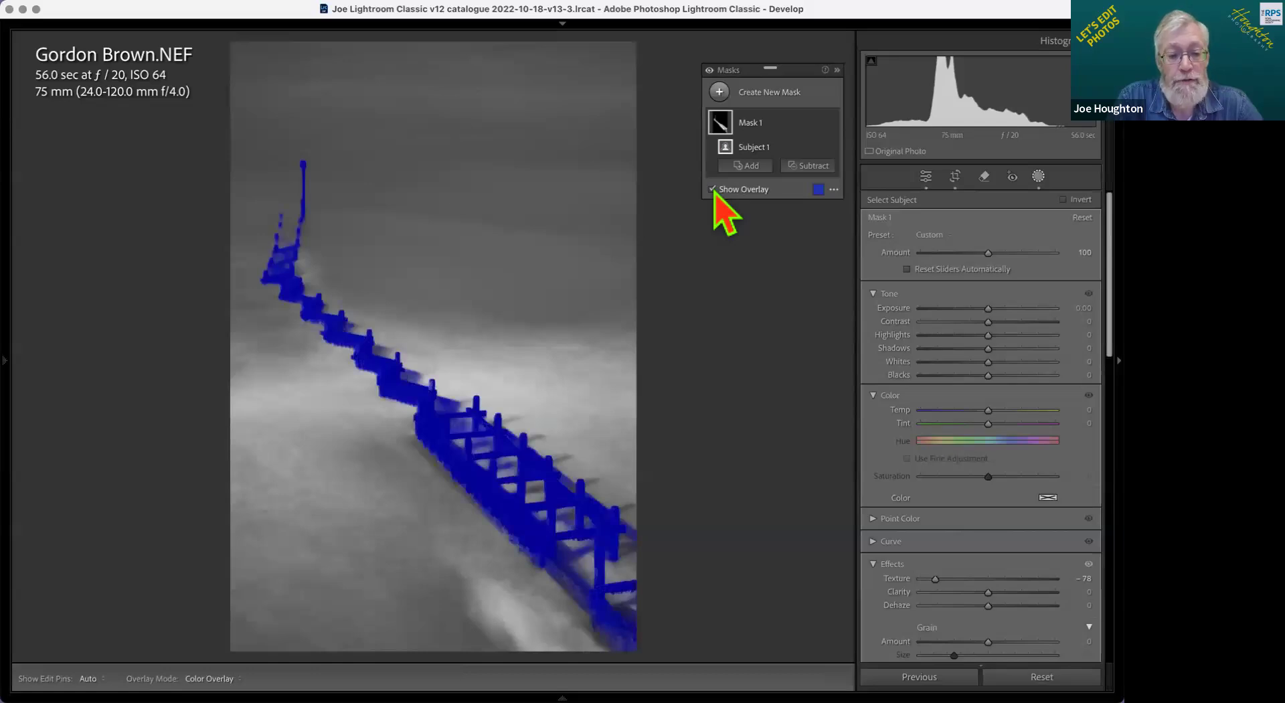
double_click(758, 128)
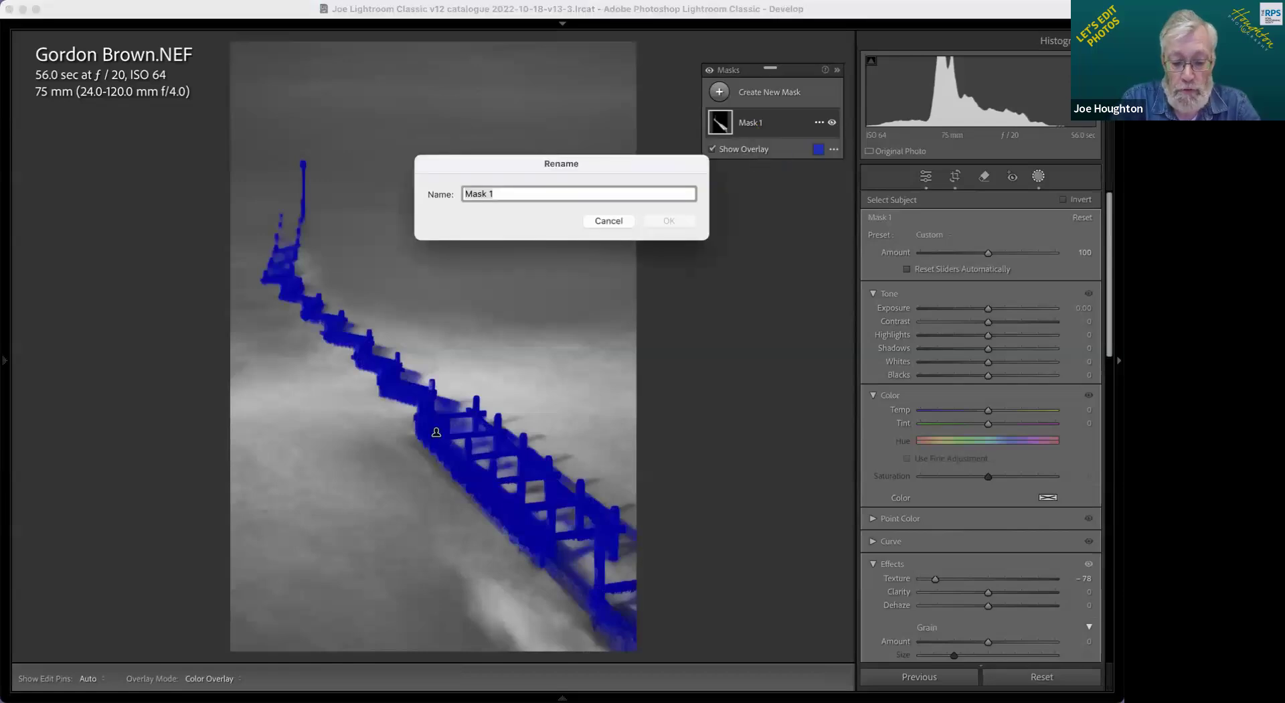
type("Go")
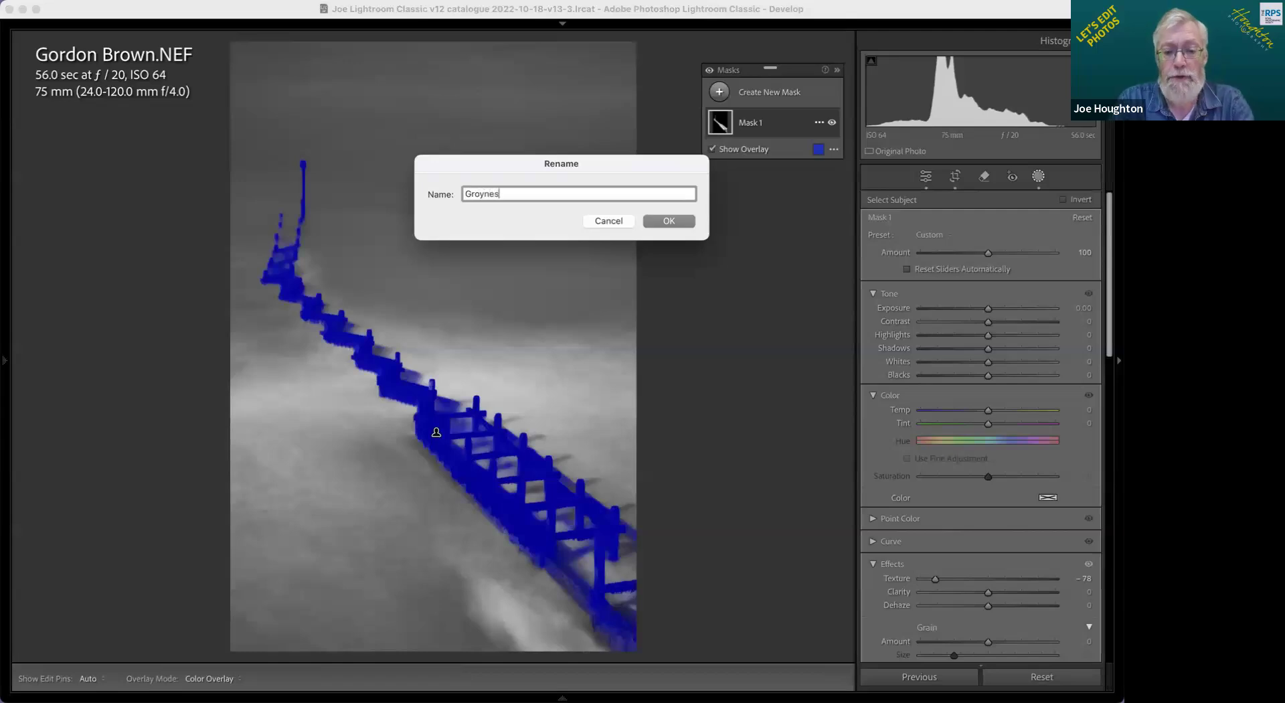
key("Return")
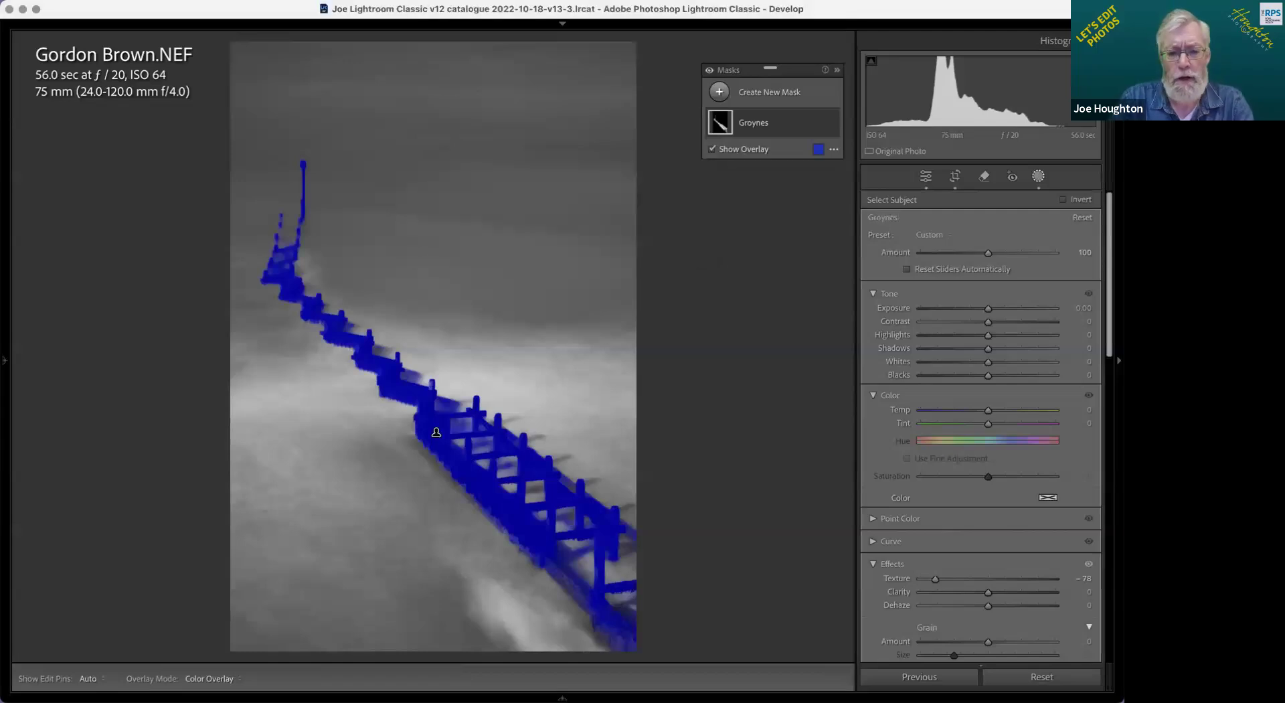
Step: Duplicate and invert the Groynes mask, and rename the inverted copy BAckground
left_click(819, 123)
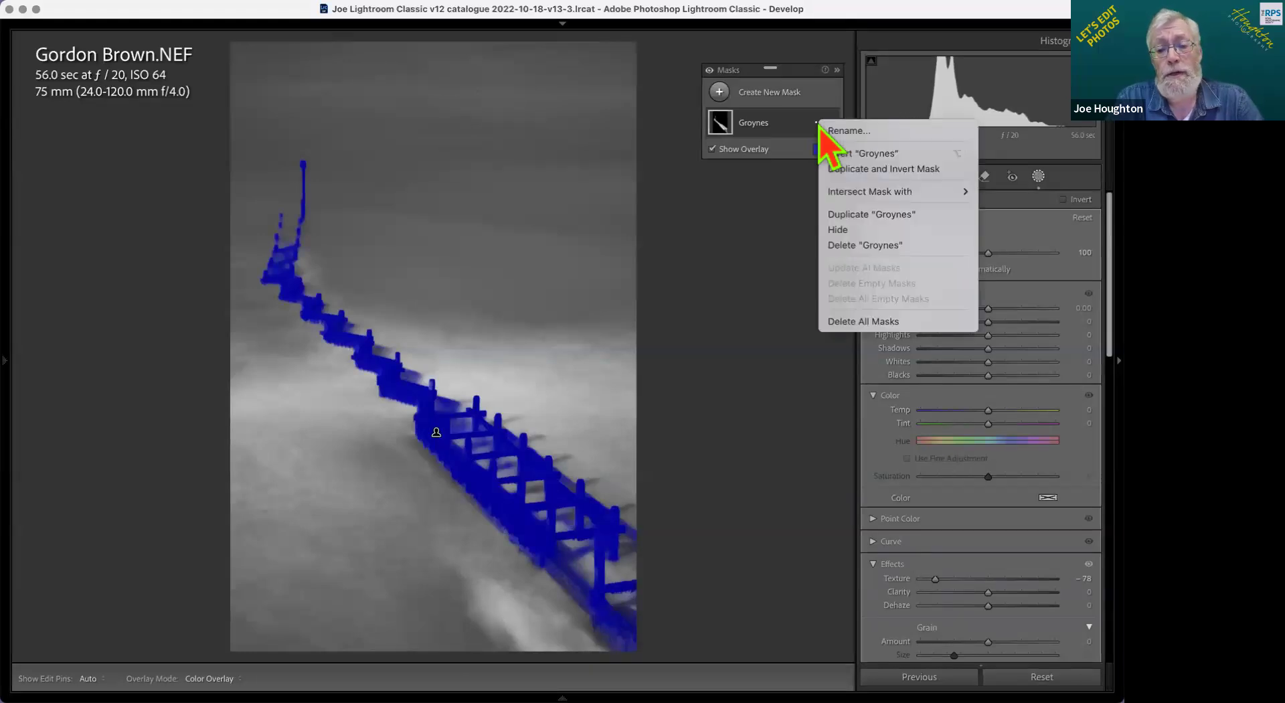
left_click(843, 171)
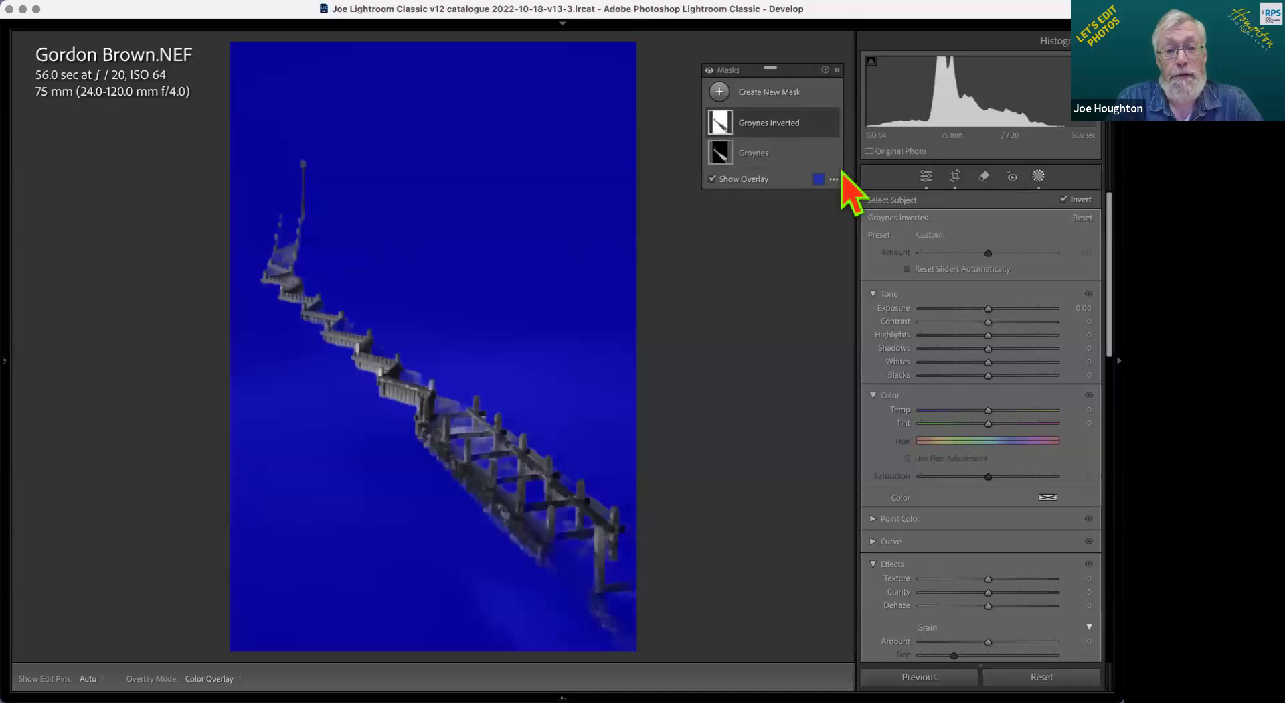
double_click(770, 127)
type("BAckground")
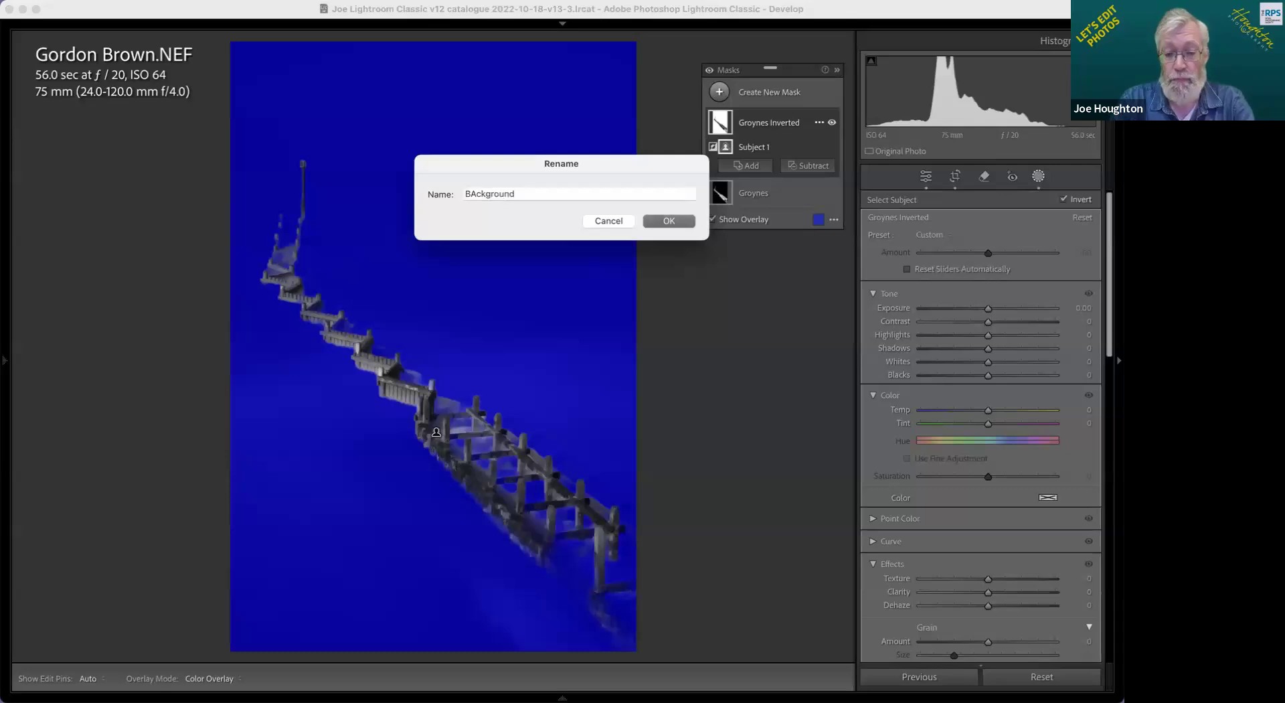
key("Return")
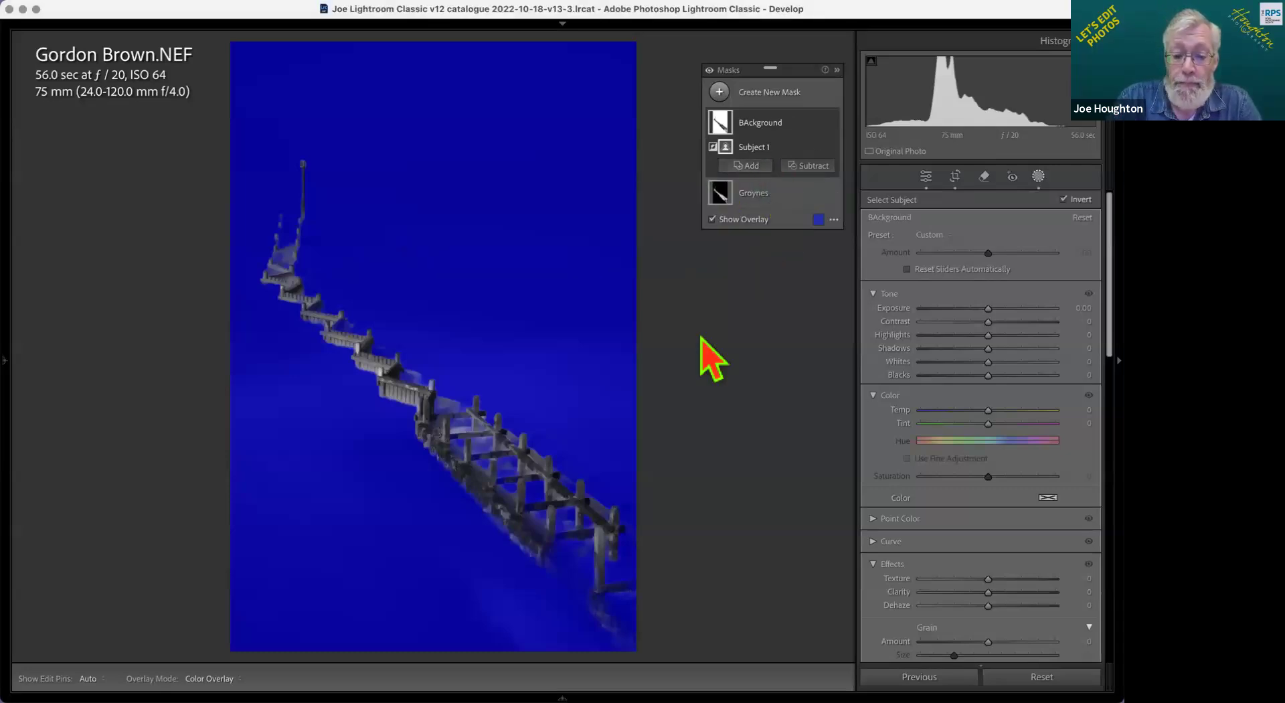
Step: Hide the overlay and set the background mask to Texture -62, Clarity -100, Dehaze -48, Exposure 0.29, Highlights 4 and Whites 29
left_click(713, 219)
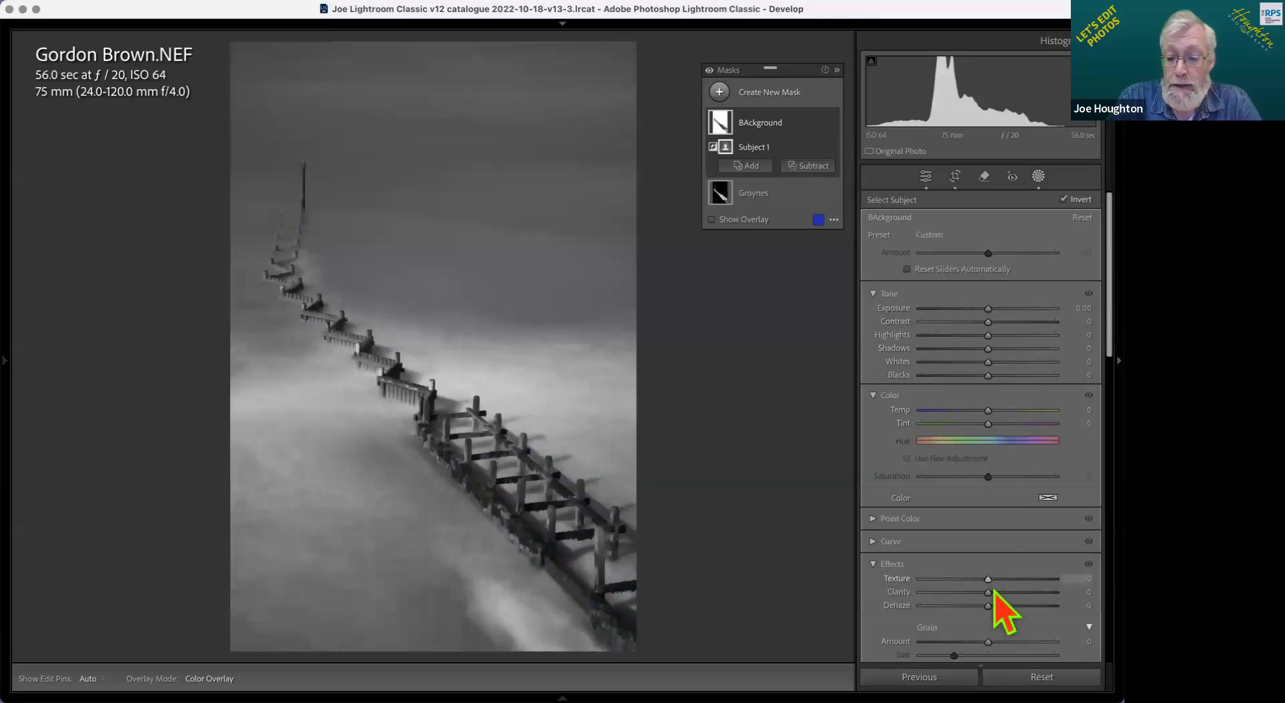
left_click_drag(990, 605, 914, 601)
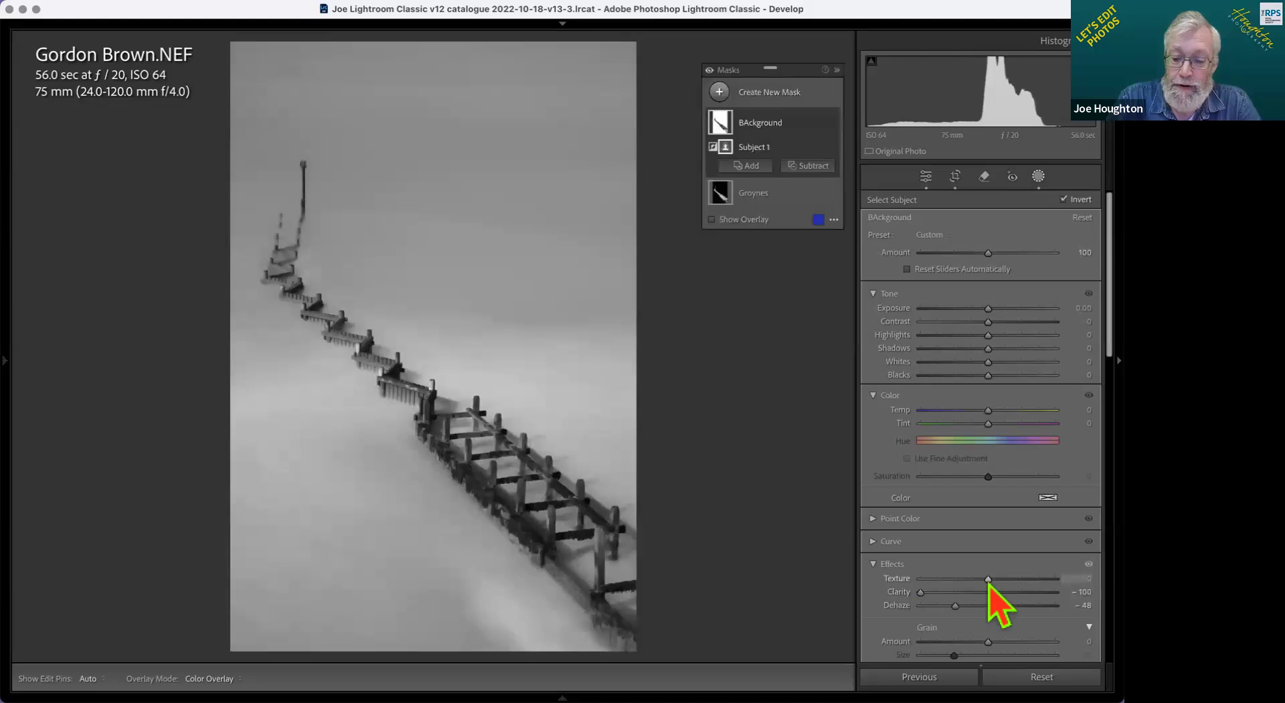
left_click_drag(989, 579, 946, 580)
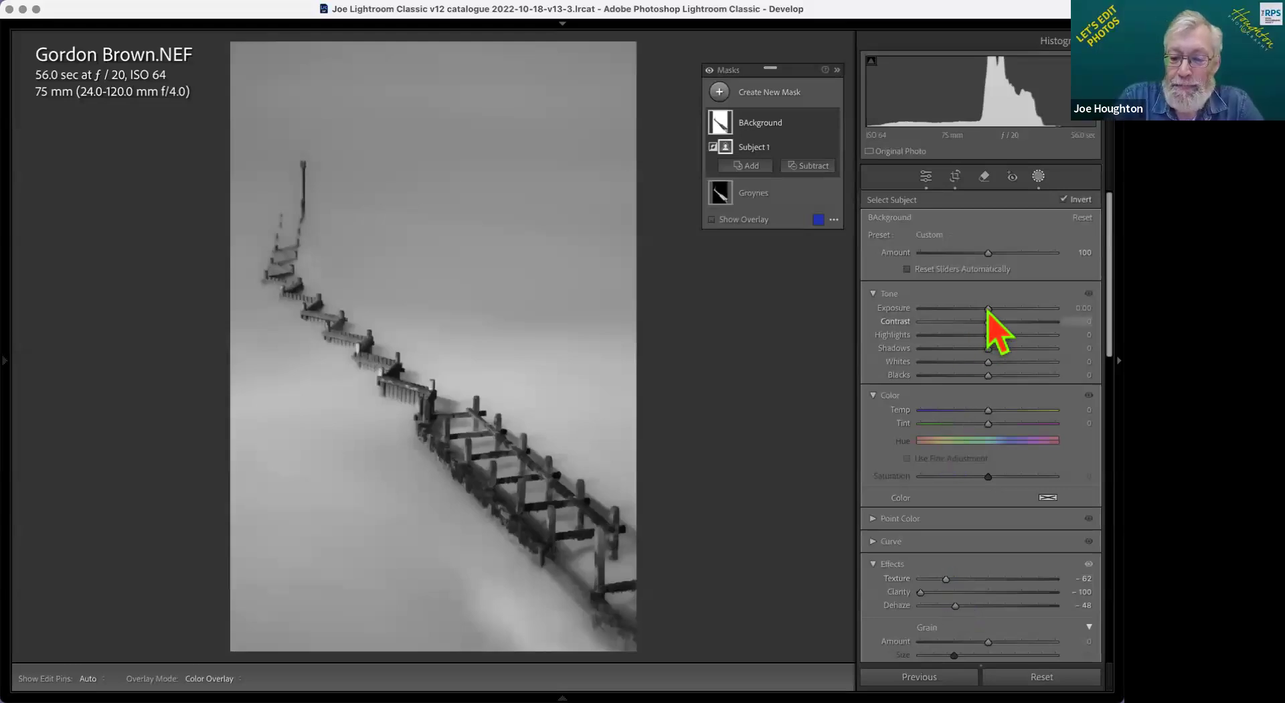
left_click_drag(989, 309, 1007, 373)
Step: Compare the groyne photo's original colour version with the softened black and white edit several times
key("backslash")
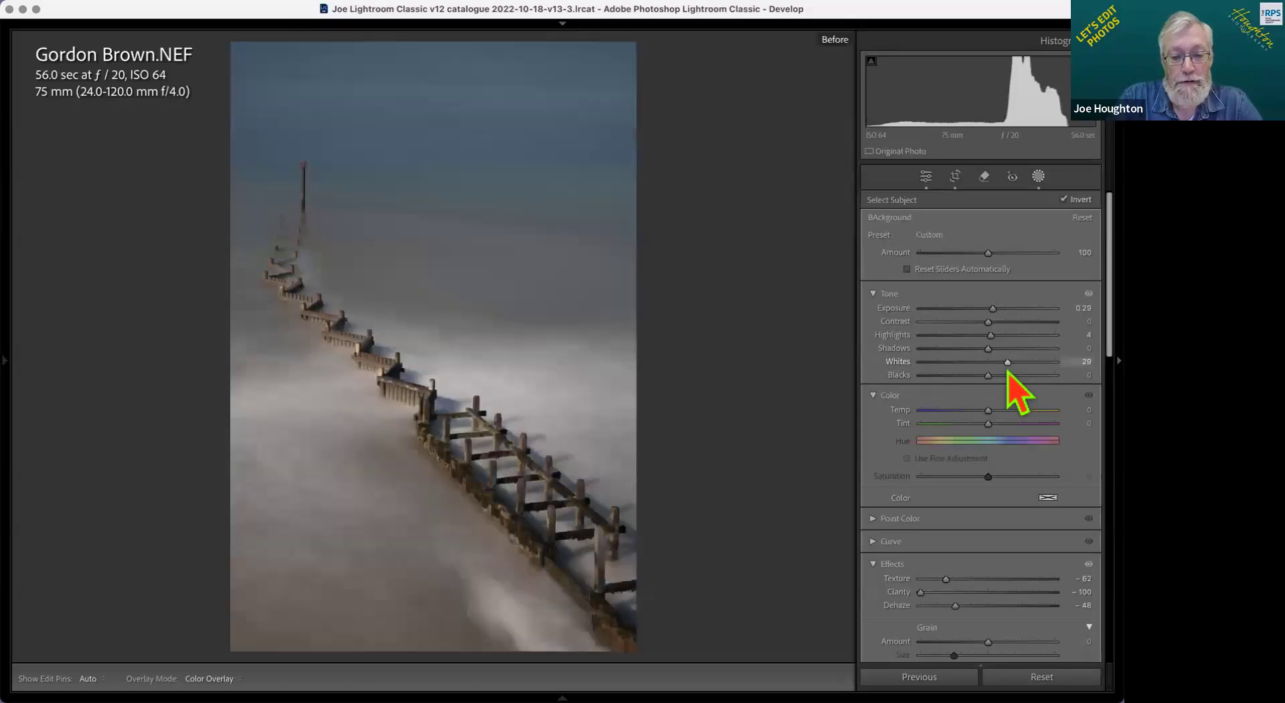
key("backslash")
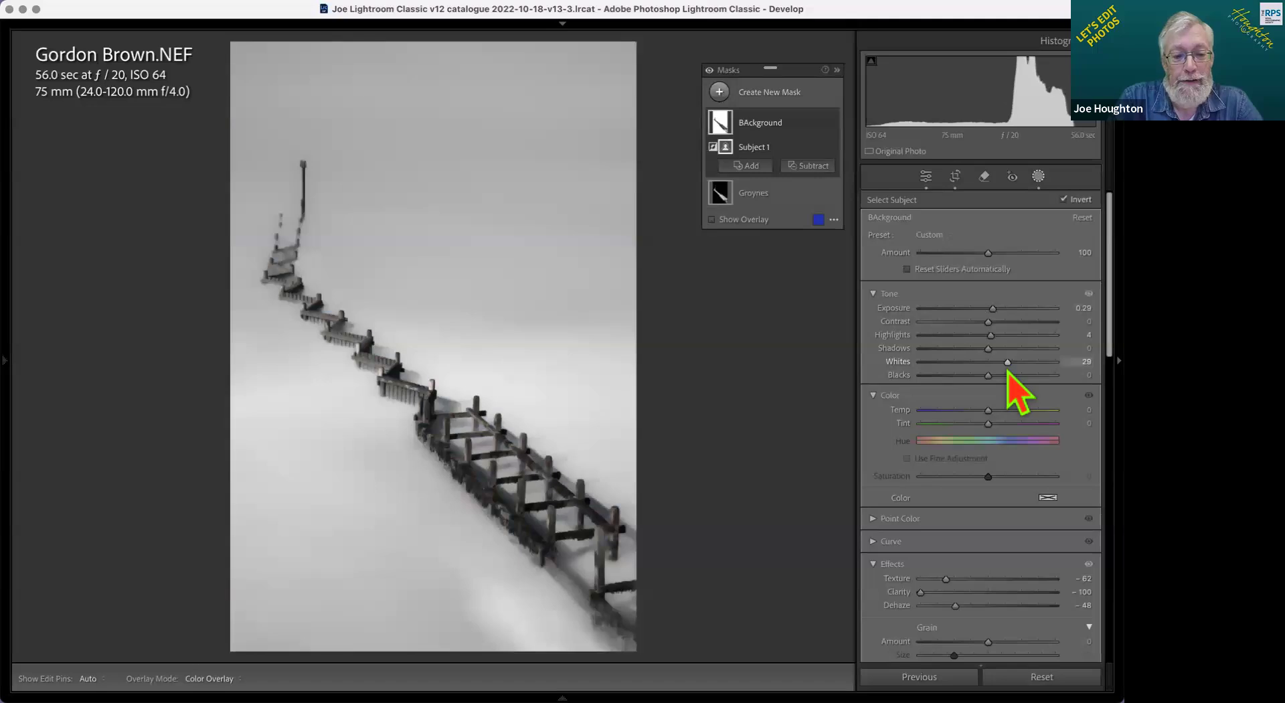
key("backslash")
key("backslash")
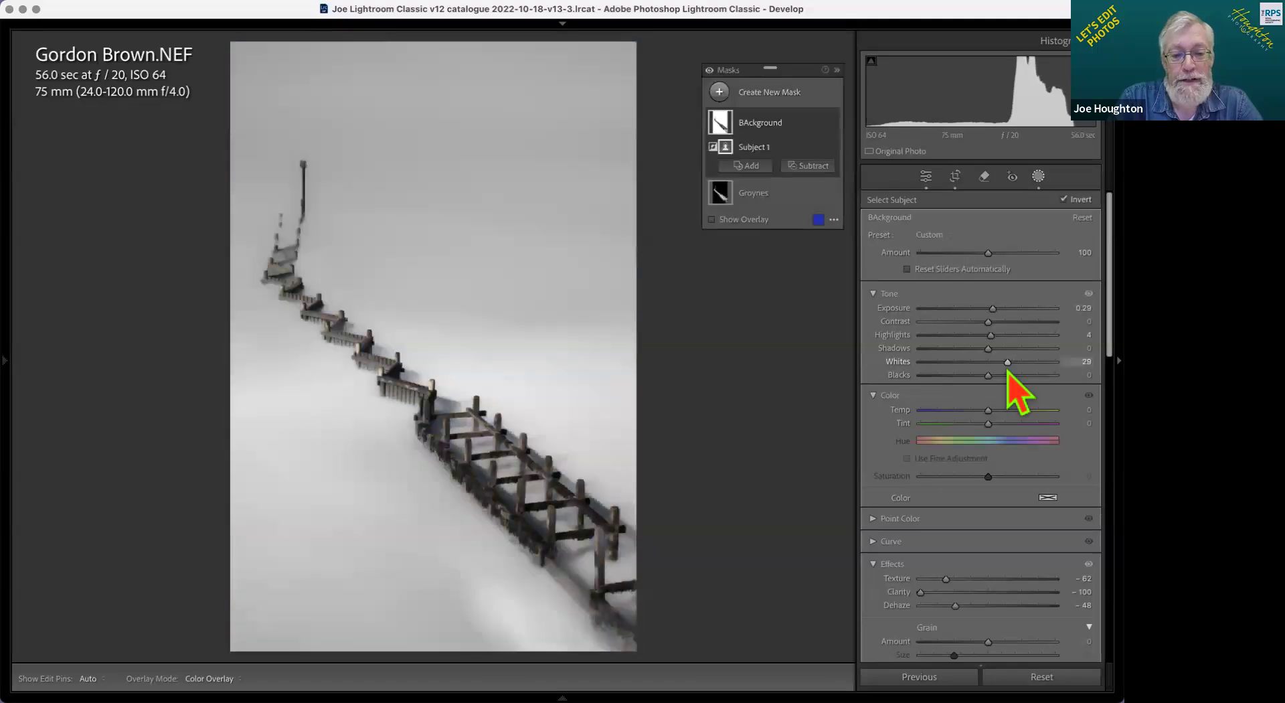
key("backslash")
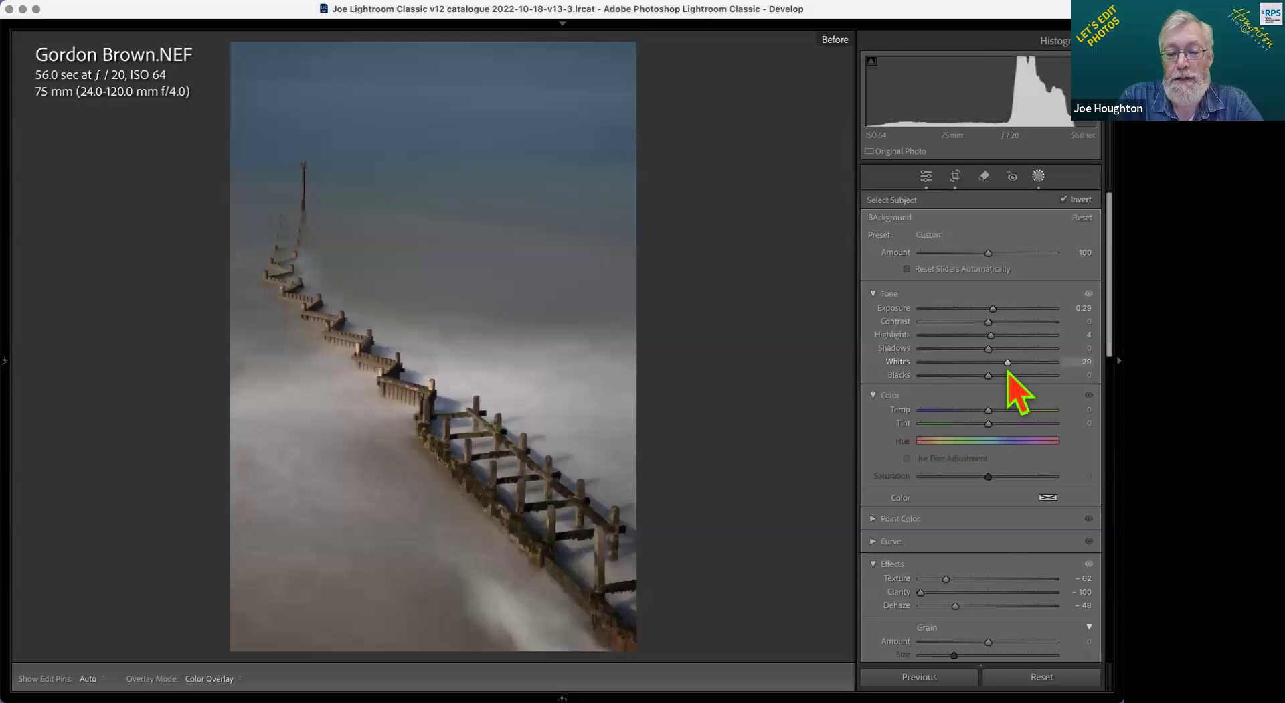
key("backslash")
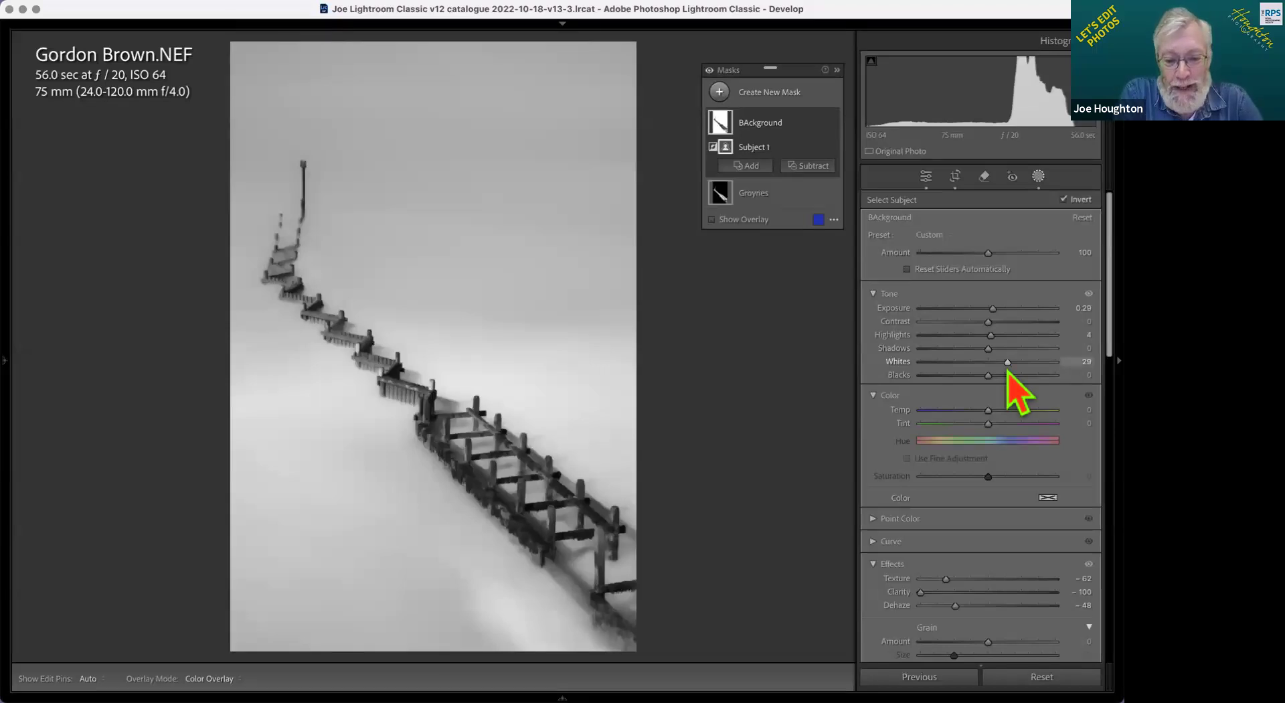
Step: Select the Groynes mask, check its coverage with the overlay, and set its Texture to 96
left_click(743, 191)
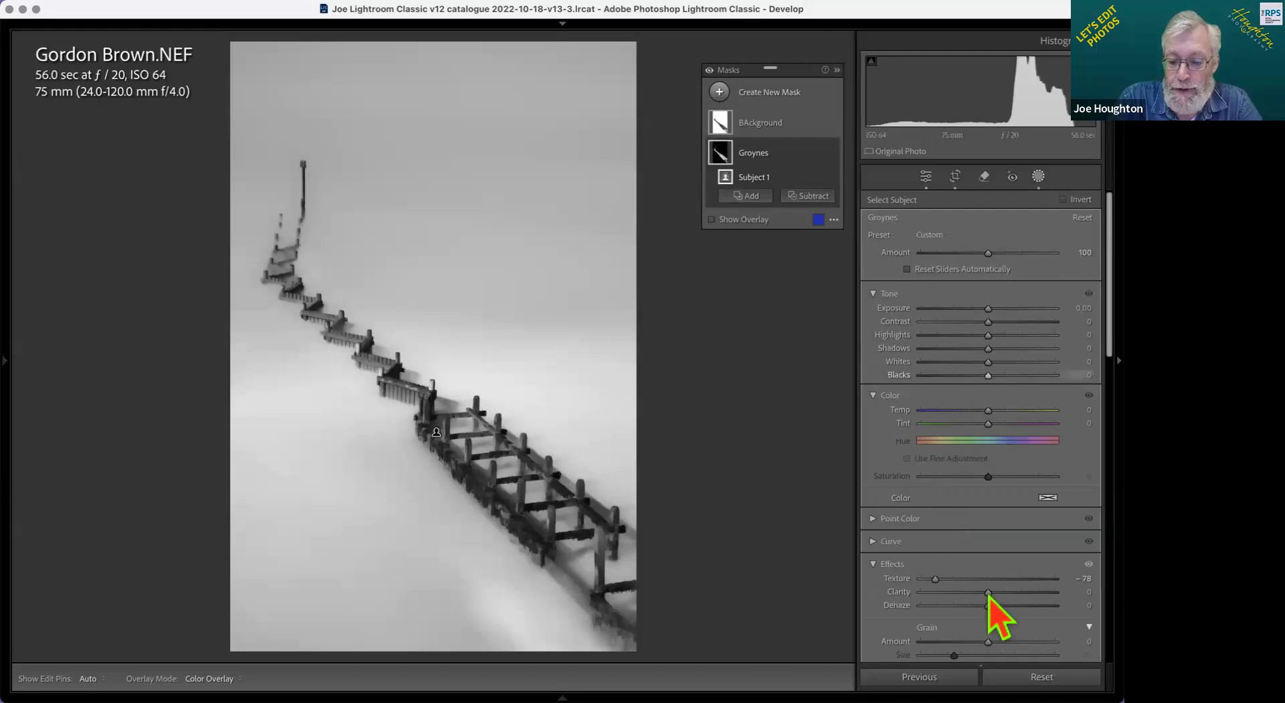
left_click_drag(935, 578, 988, 579)
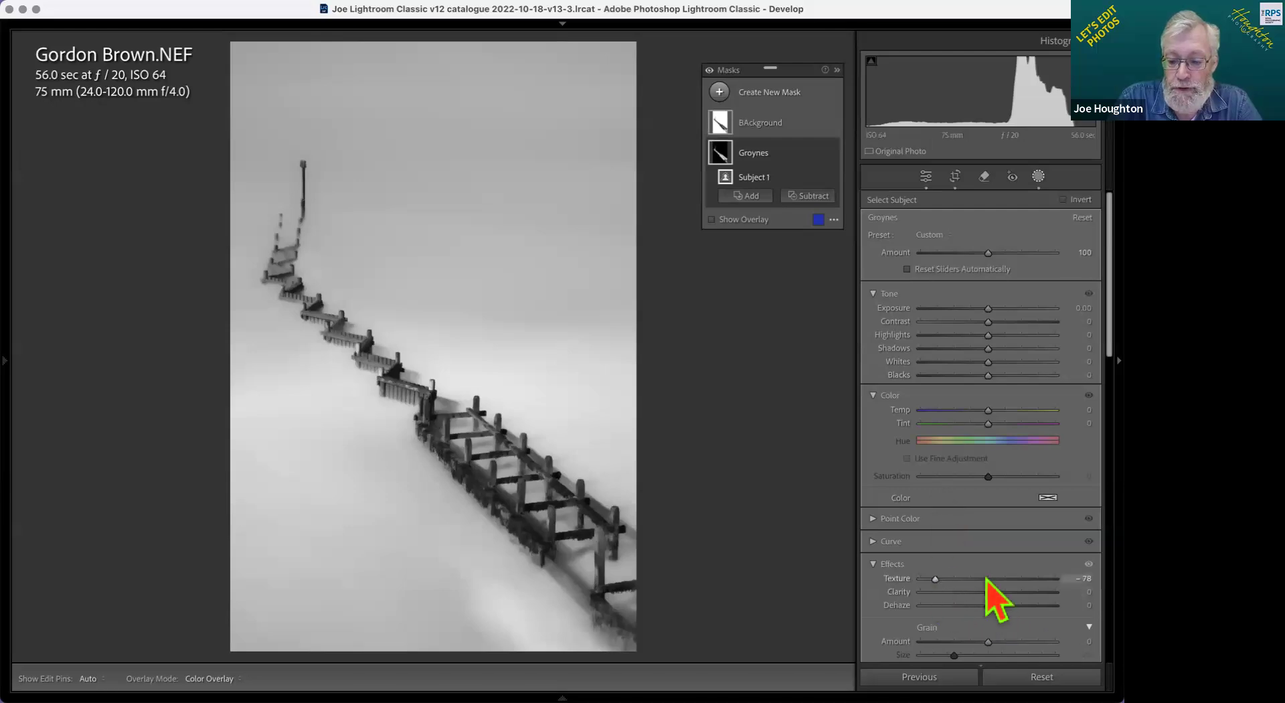
key("o")
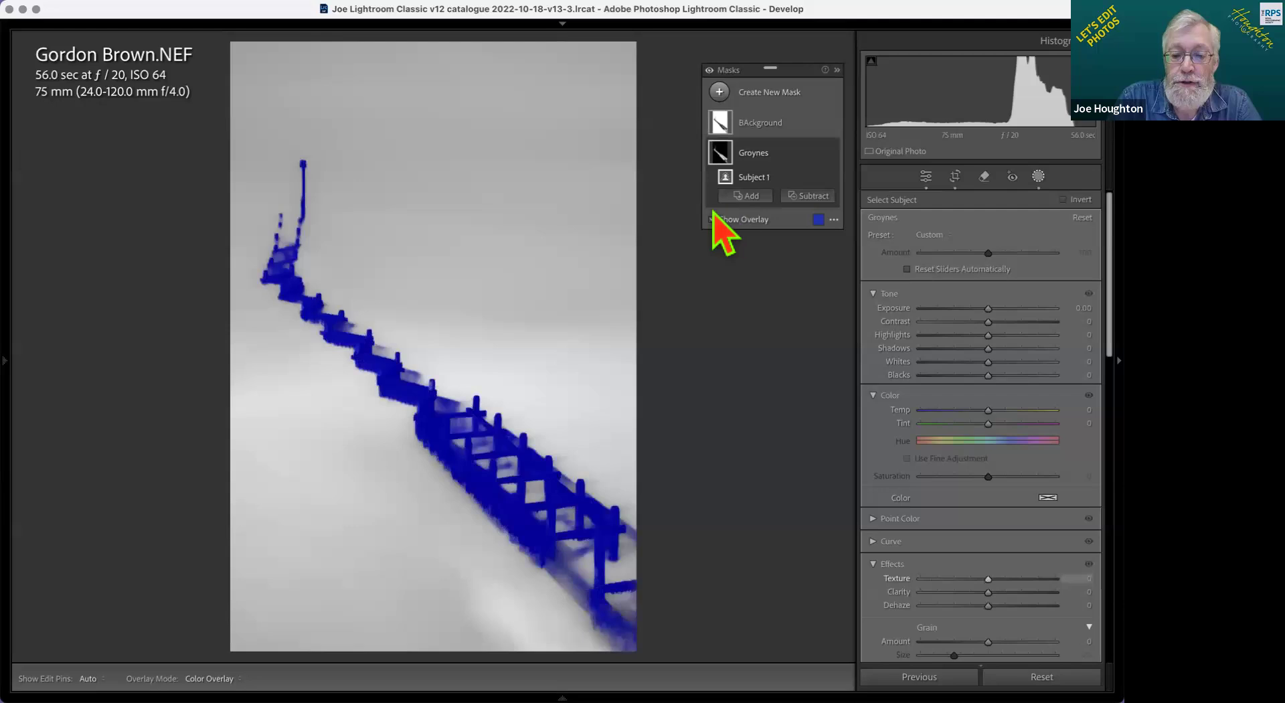
key("o")
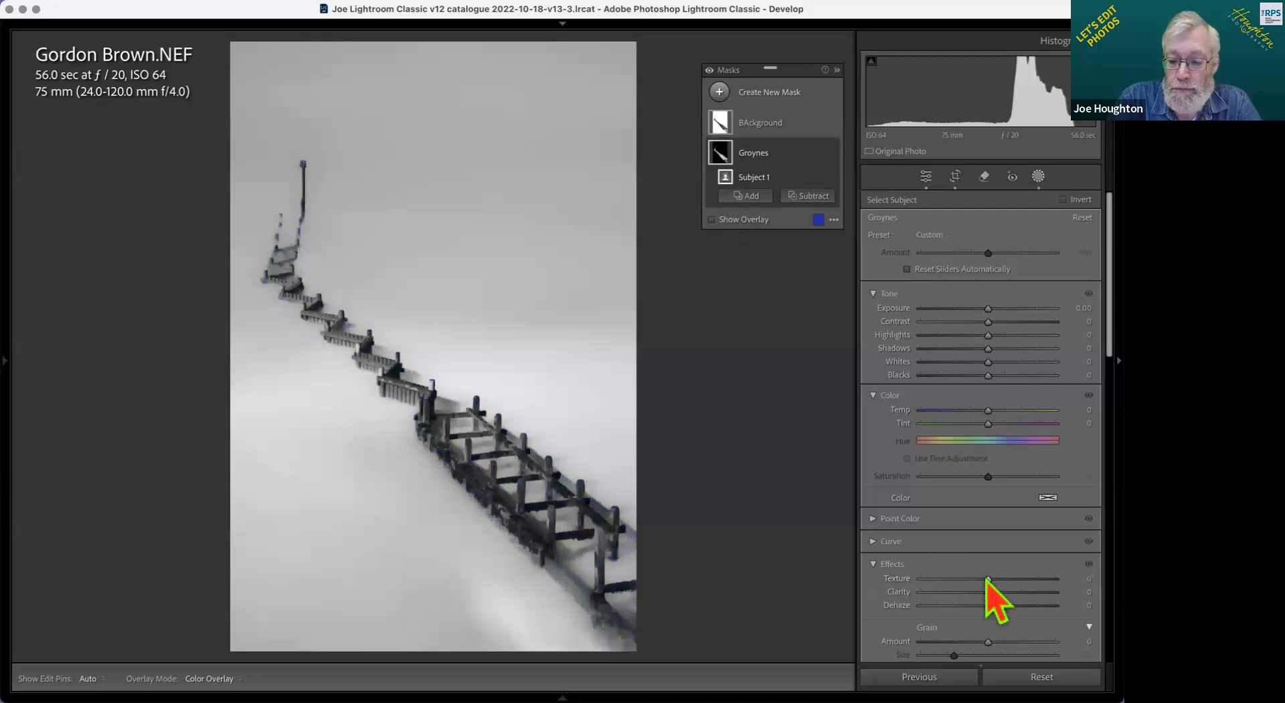
key("shift+w")
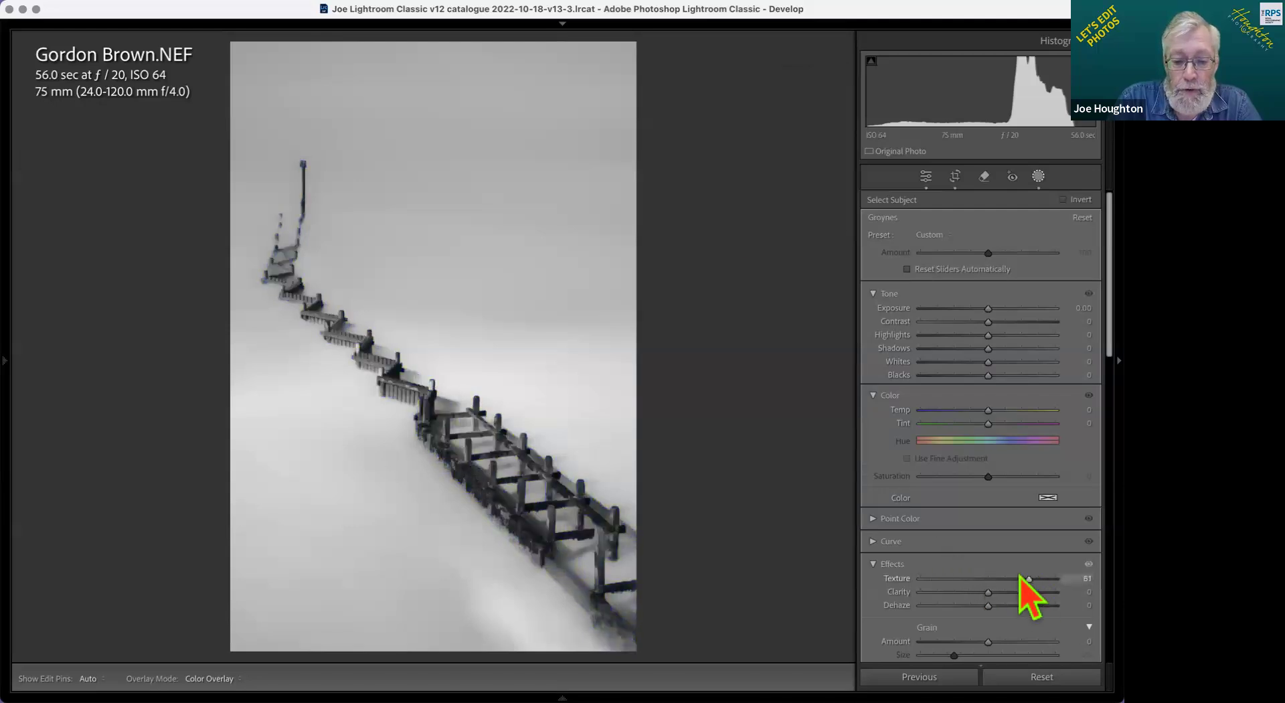
left_click_drag(972, 579, 1053, 570)
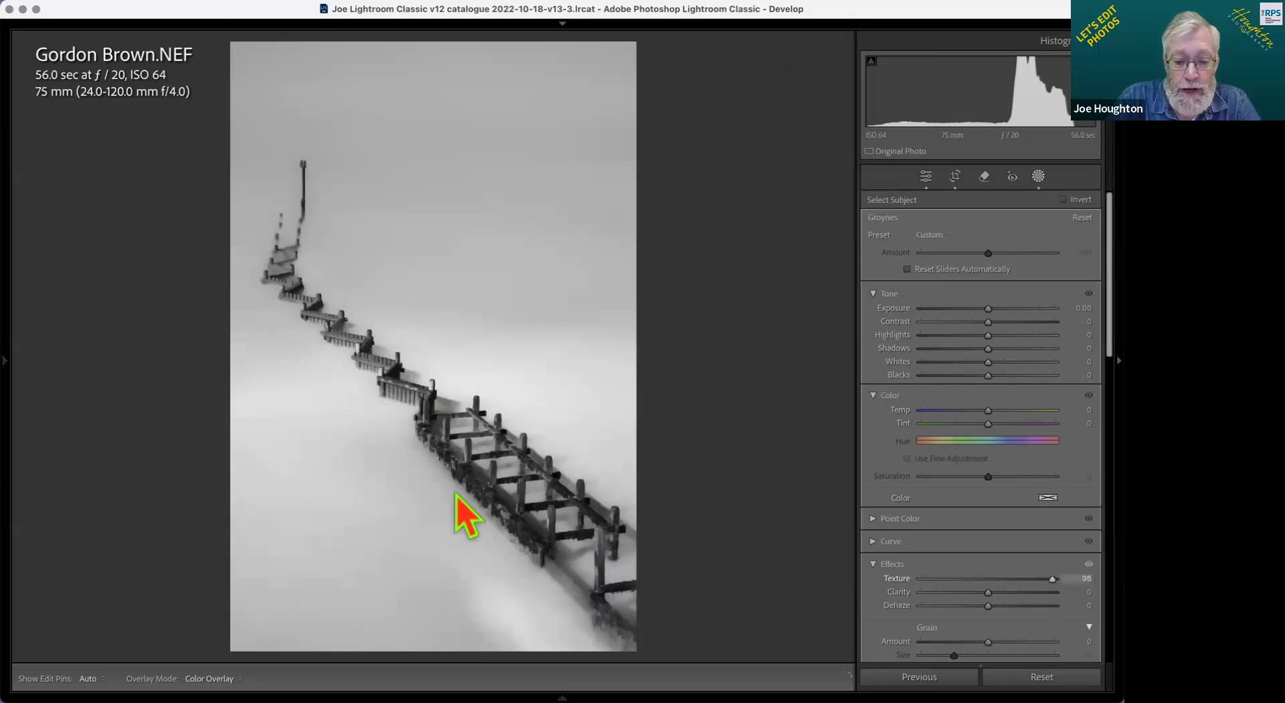
key("shift+w")
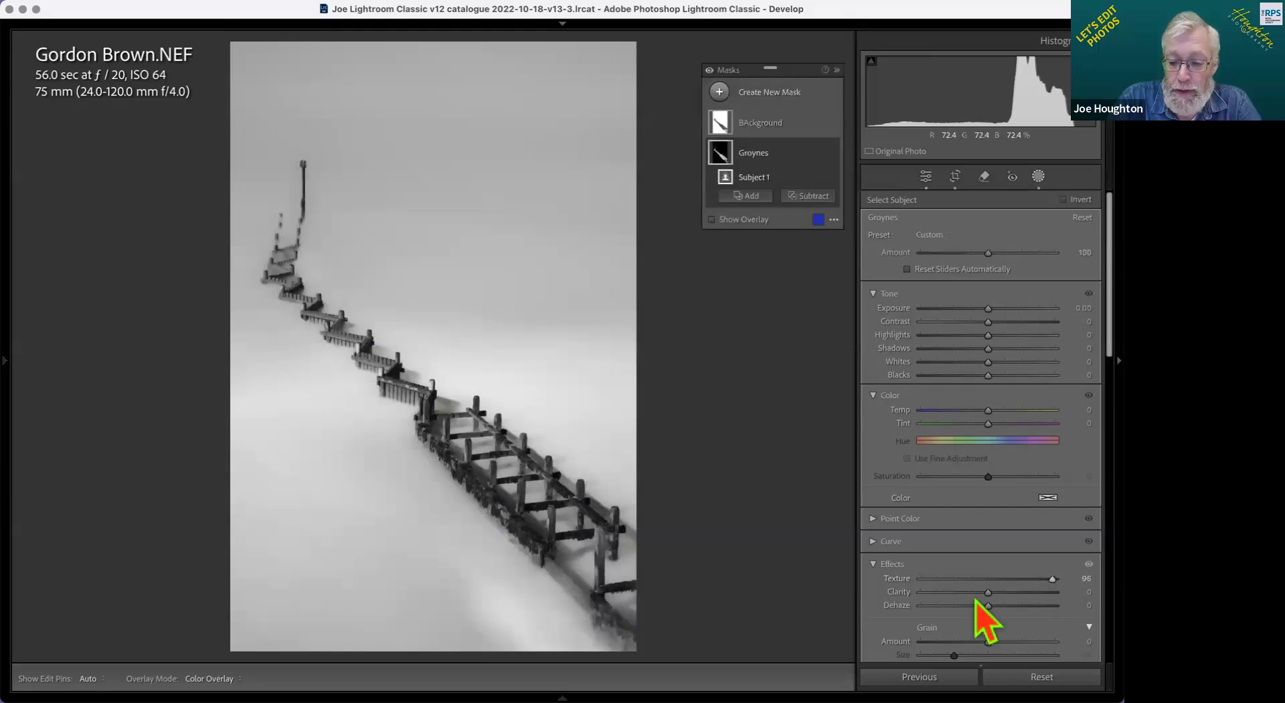
Step: Set the Groynes mask's Blacks to 20 and its Clarity to 53
mouse_move(1004, 592)
left_mouse_down()
mouse_move(1017, 596)
mouse_move(1003, 598)
left_mouse_up()
left_click(1016, 593)
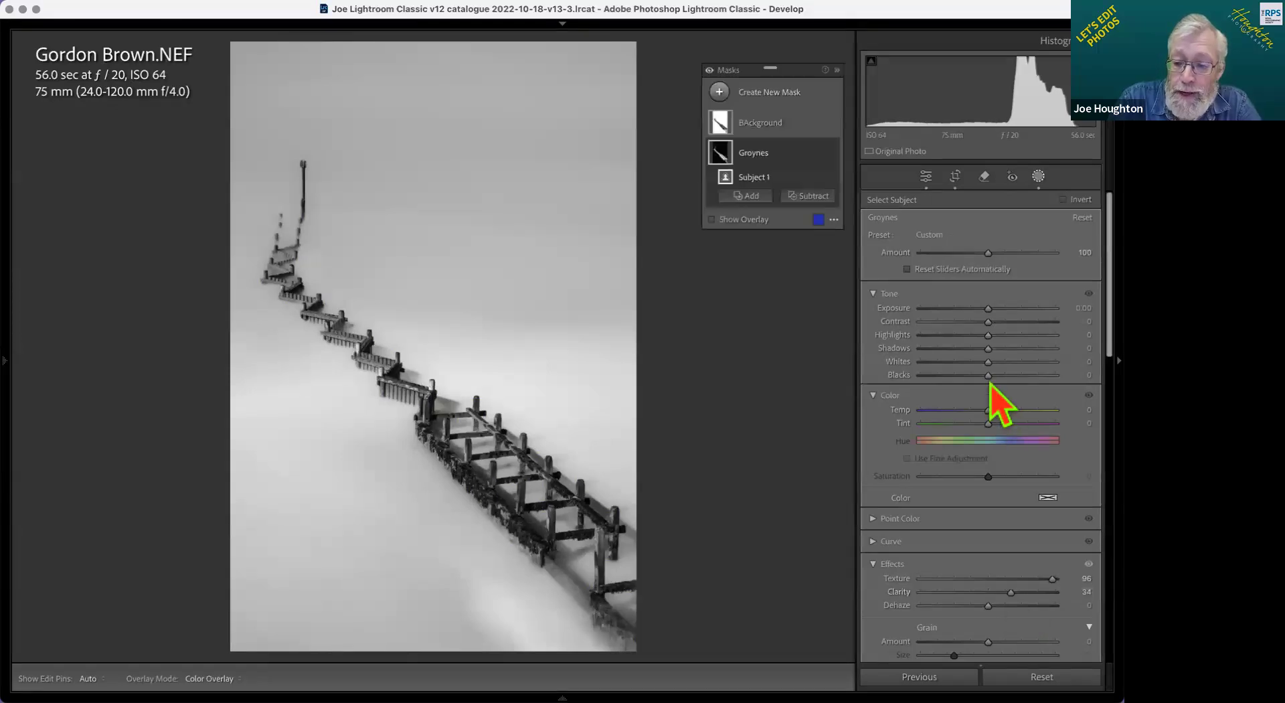
left_click_drag(989, 377, 1001, 378)
left_click(1008, 376)
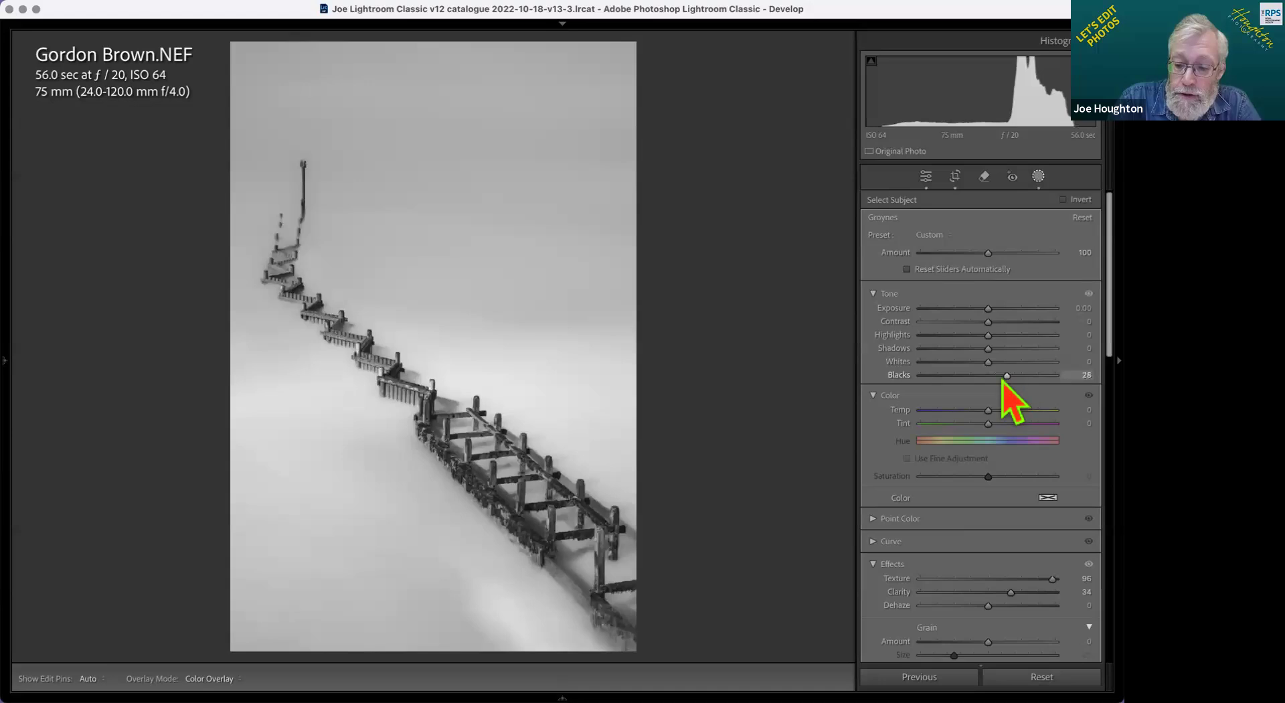
scroll(993, 596, "down", 5)
scroll(993, 594, "down", 5)
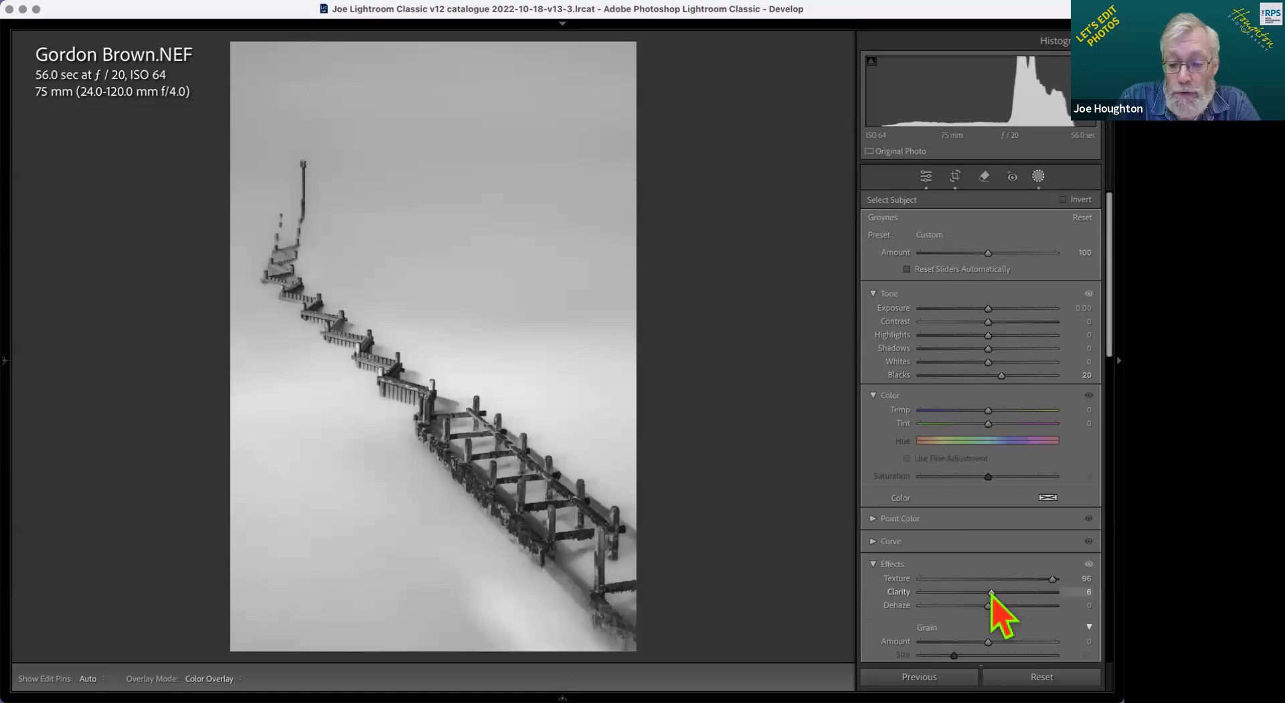
scroll(991, 593, "up", 20)
left_click(1023, 593)
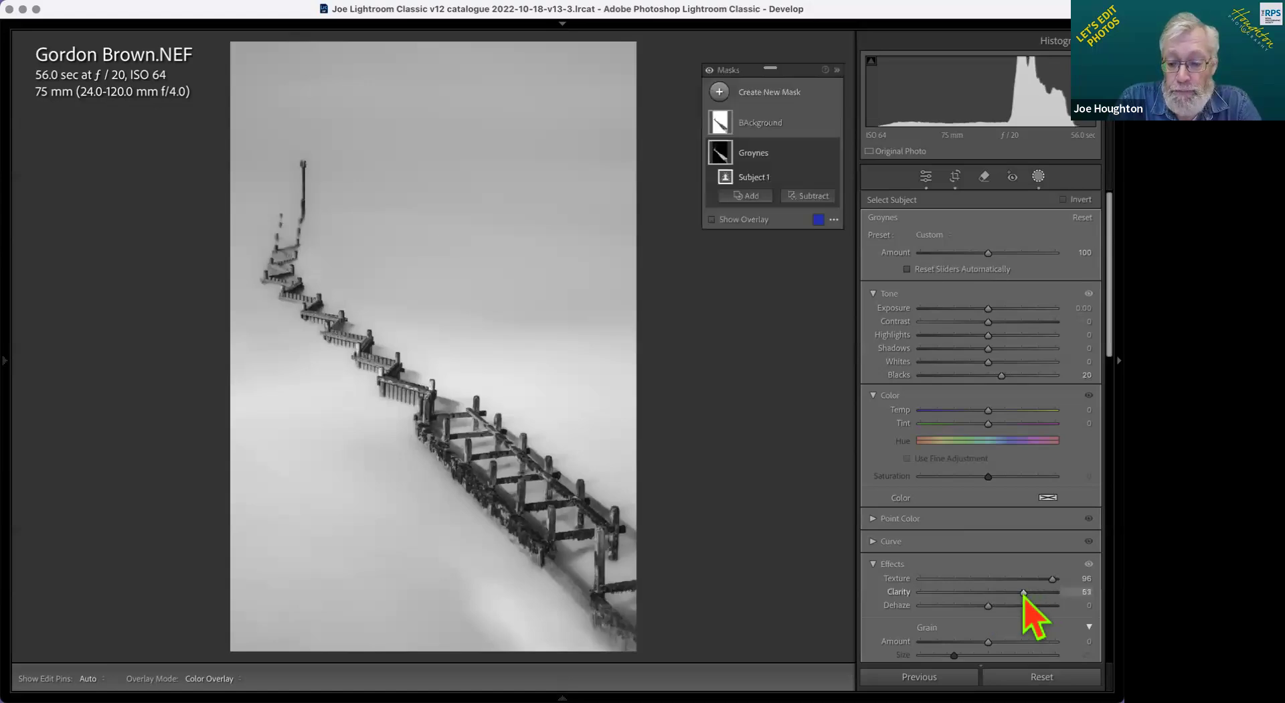
Step: Compare the photo with the Groynes mask repeatedly turned off and on, and return to the general adjustments
left_click(832, 153)
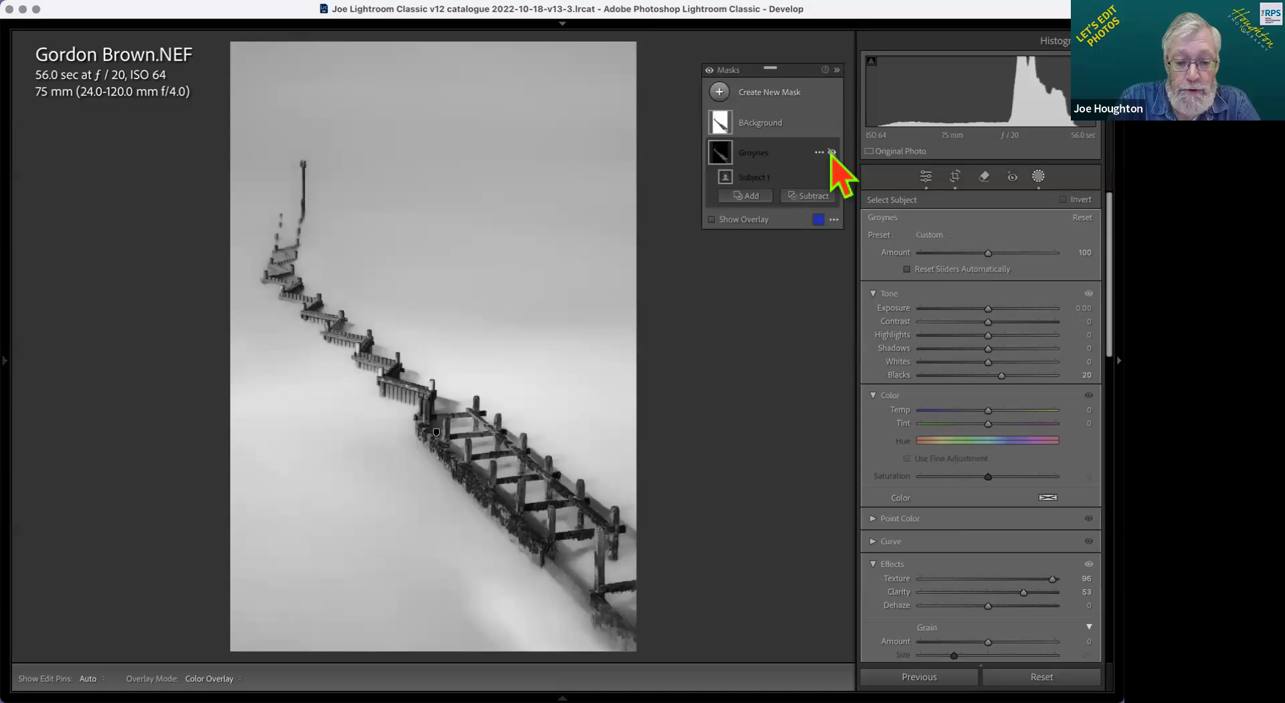
left_click(832, 153)
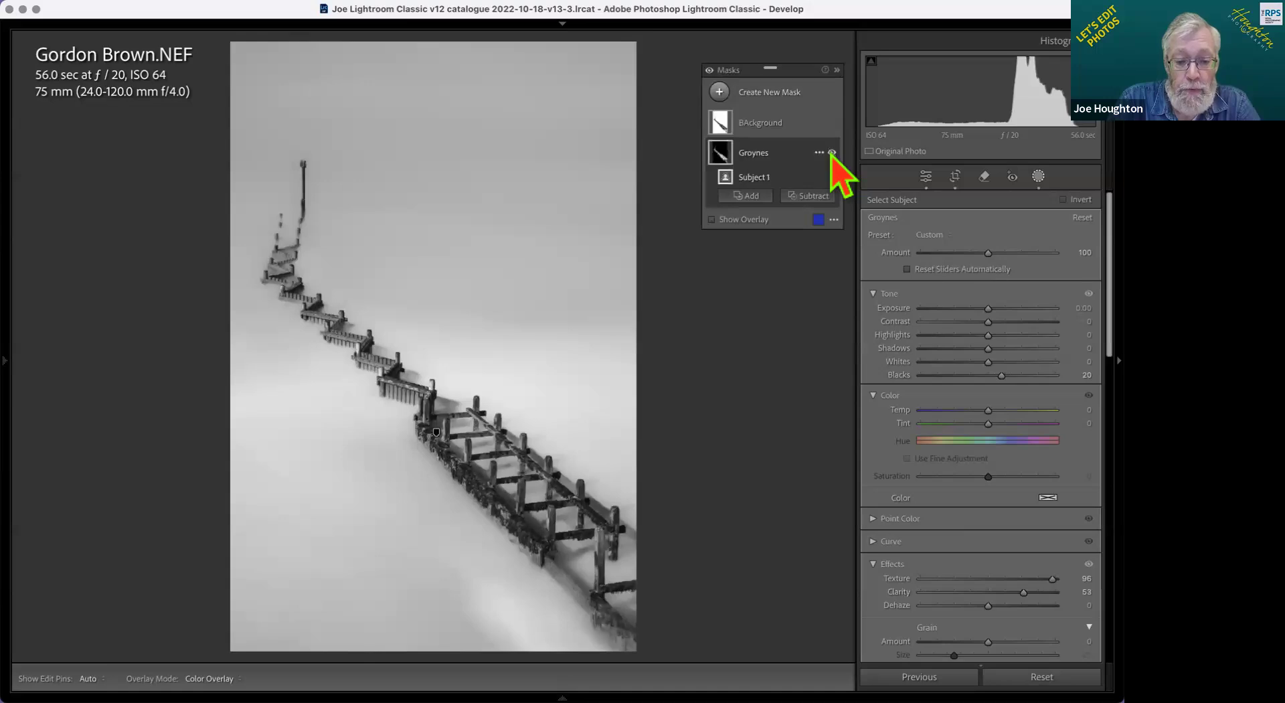
left_click(832, 153)
left_click(832, 153)
left_click(832, 152)
left_click(832, 152)
left_click(832, 153)
left_click(832, 153)
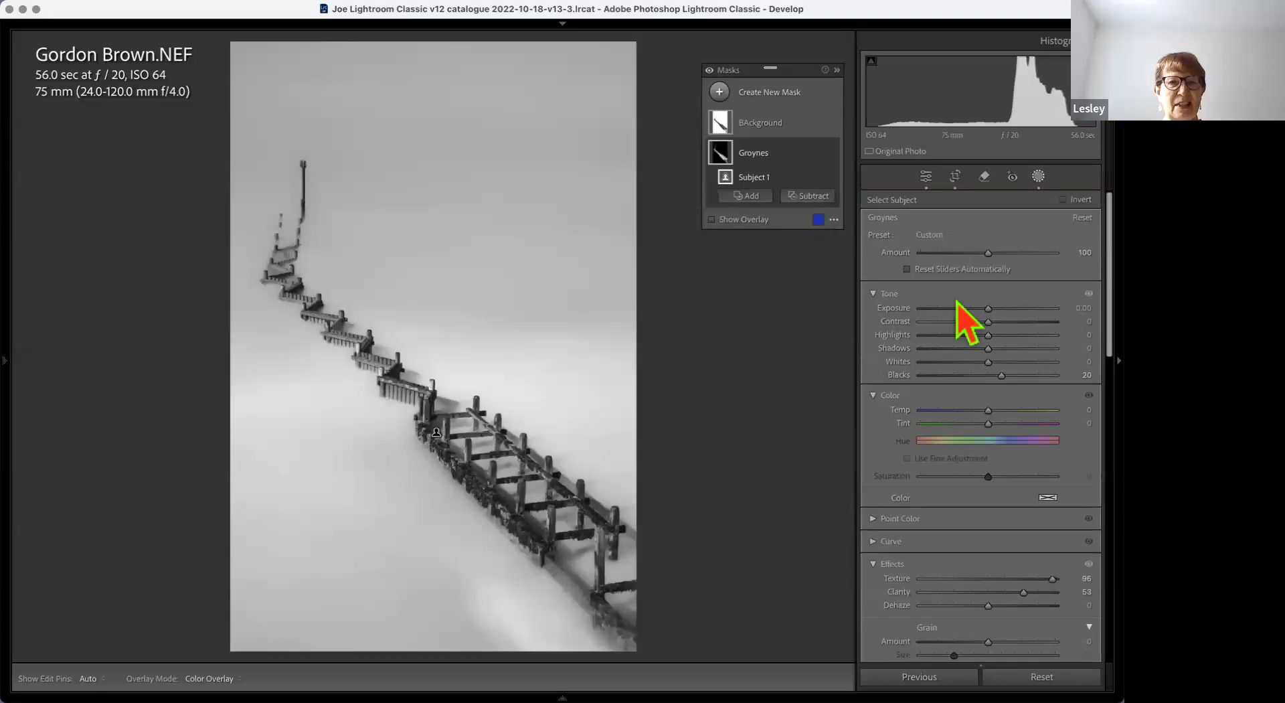
left_click(1037, 176)
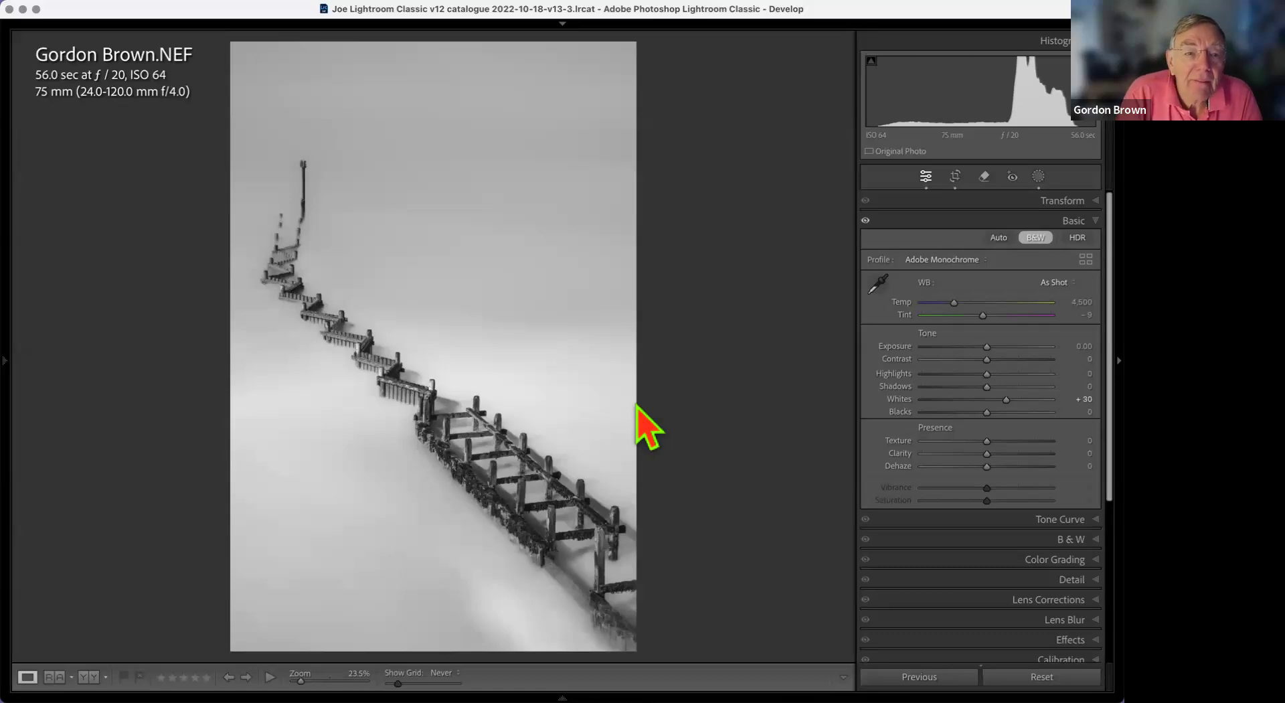
Step: Start the Remove tool, visualize the spots on the groyne photo, and switch off Object Aware and Generative AI
left_click(983, 181)
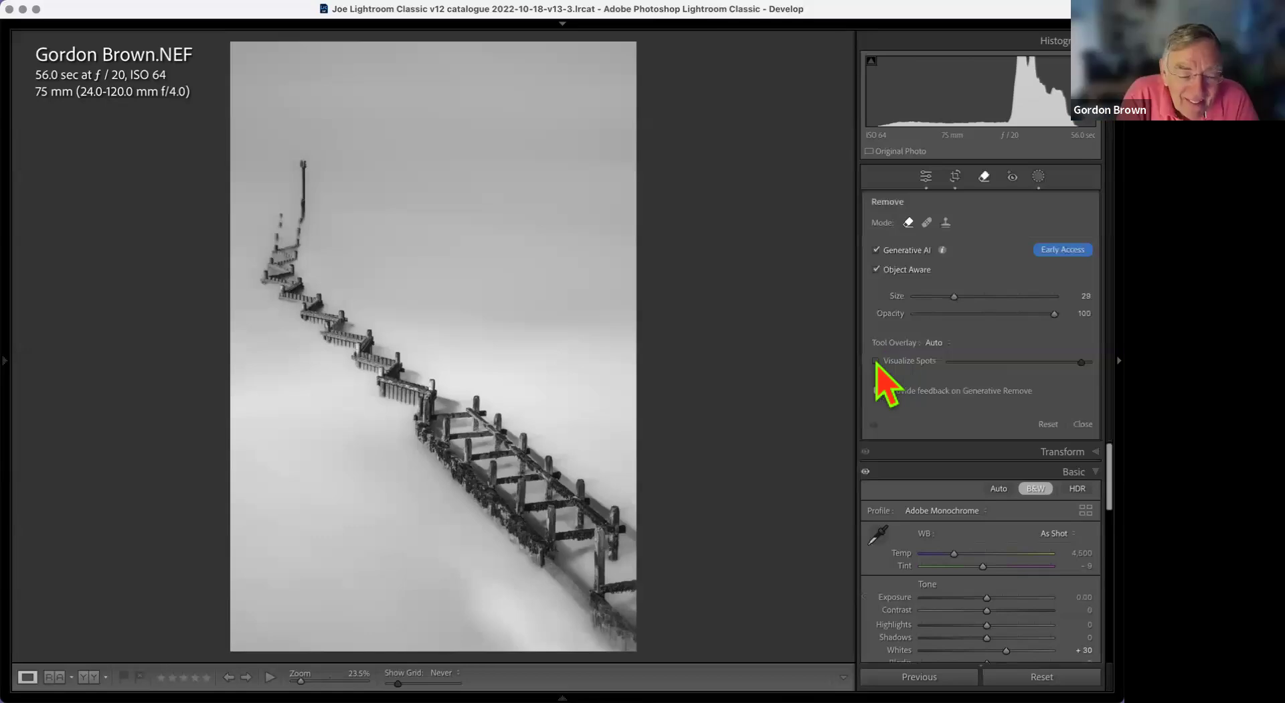
left_click(876, 361)
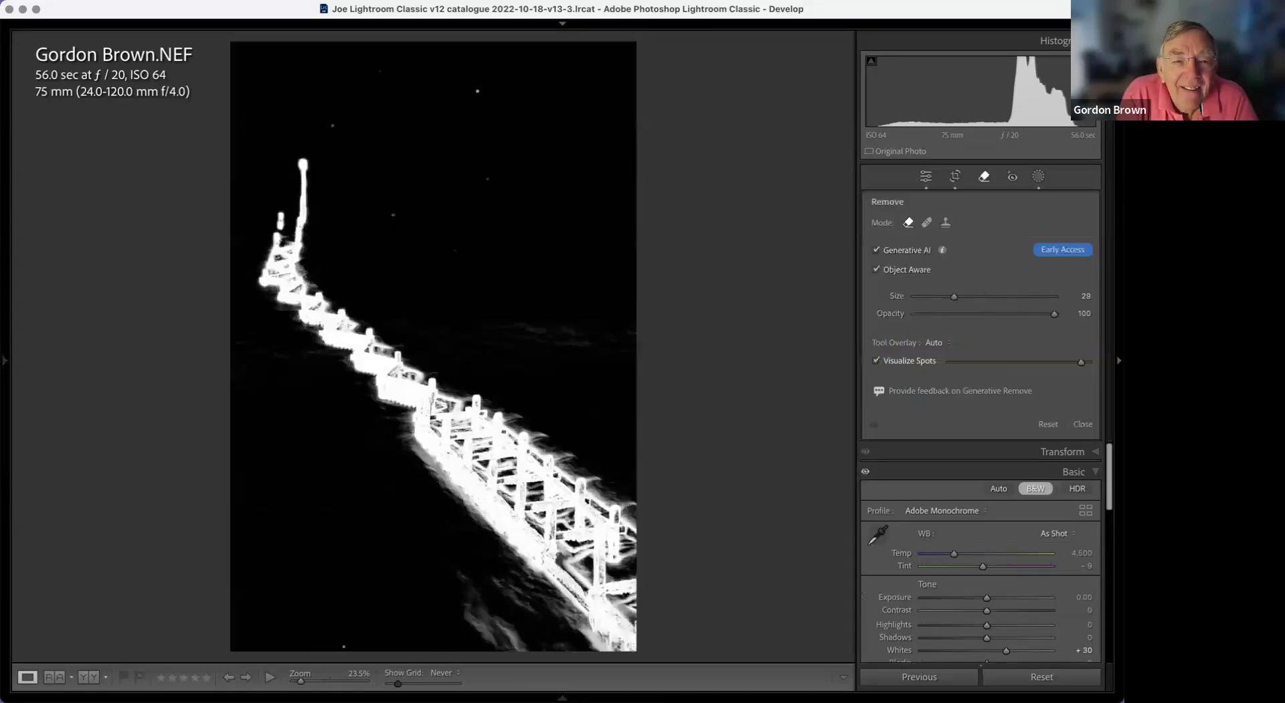
left_click(1058, 362)
left_click(1081, 362)
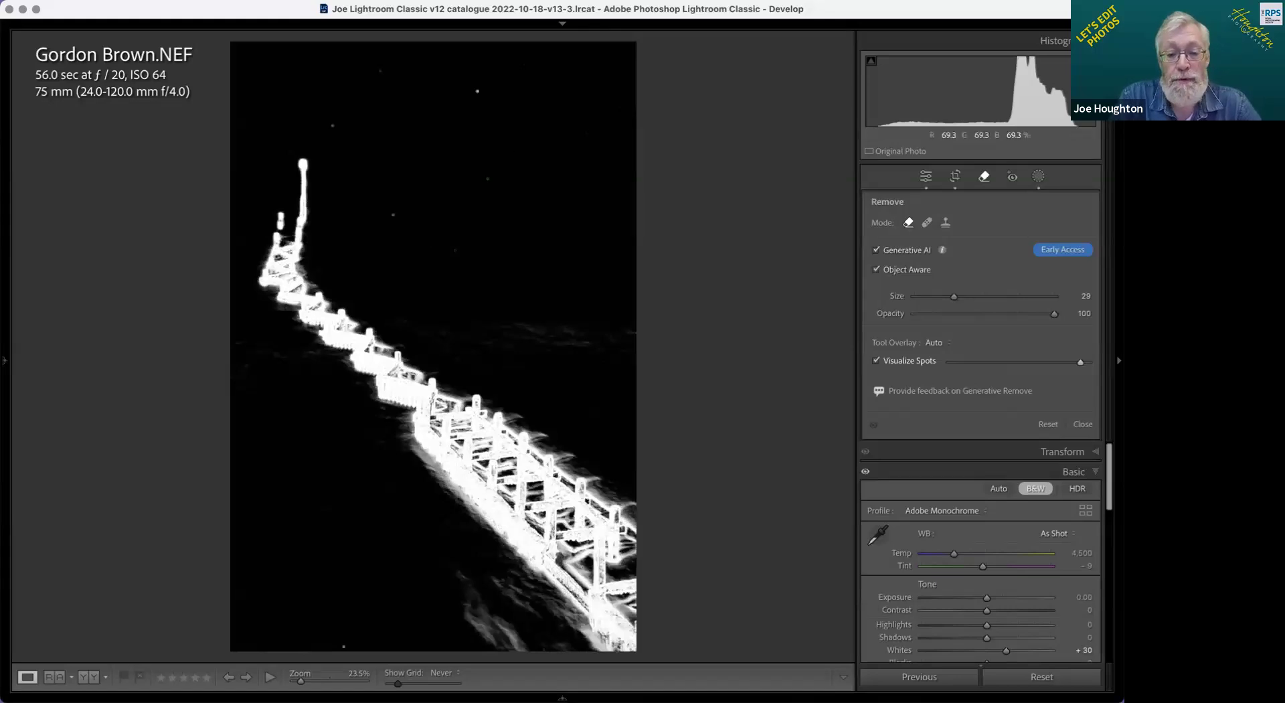
left_click(877, 270)
left_click(907, 249)
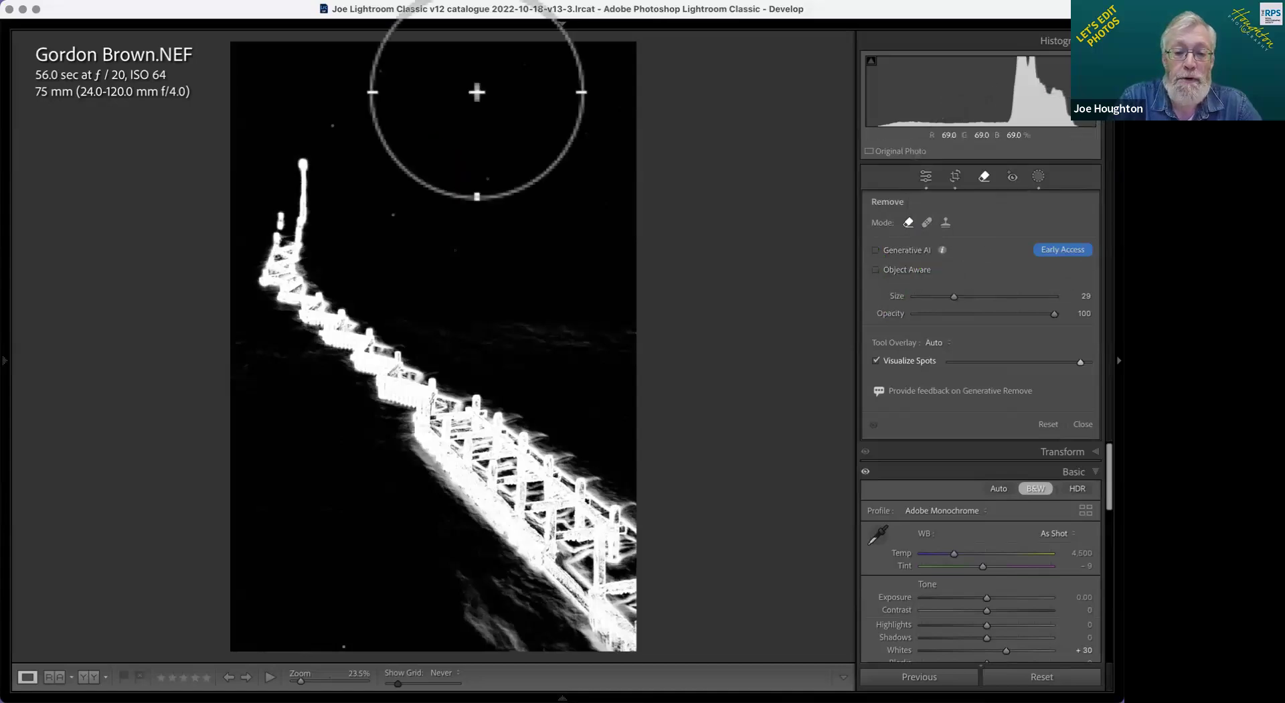
Step: Set the Remove brush size to 3 and remove the dust spots from the sky and the photo's lower edge, closing the tool
scroll(476, 92, "down", 5)
scroll(476, 91, "down", 2)
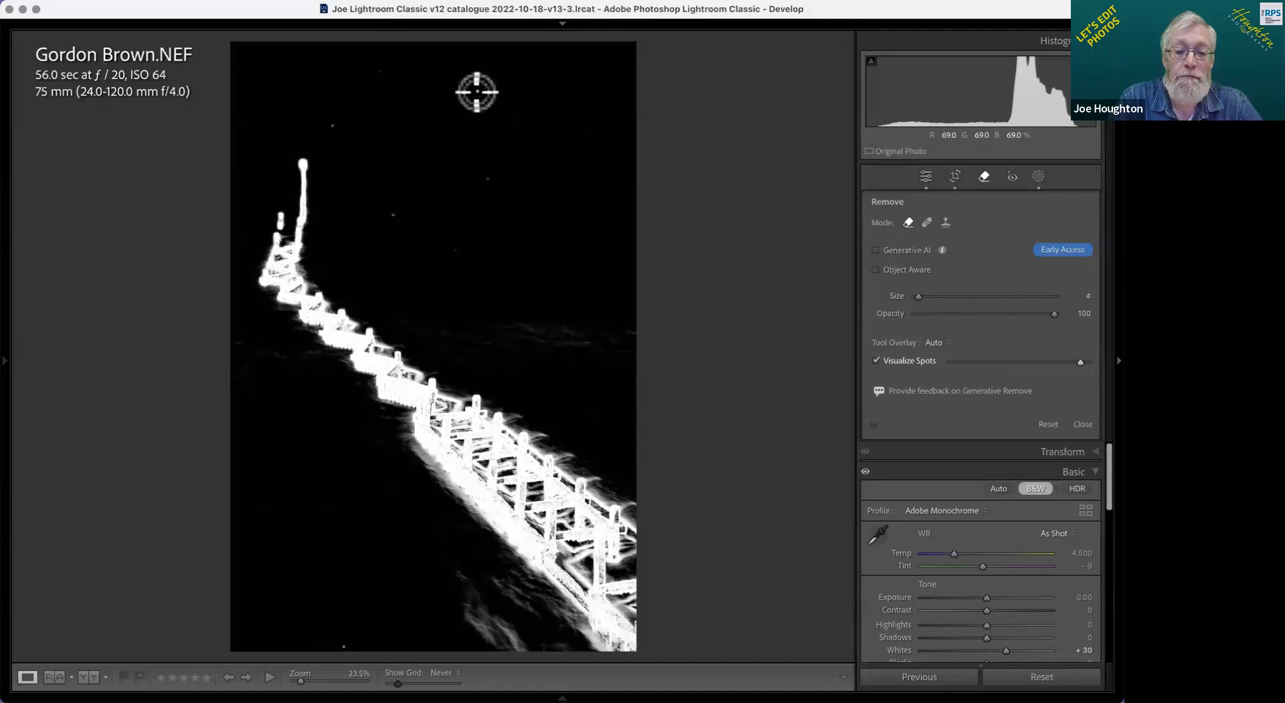
scroll(476, 92, "down", 1)
left_click(477, 91)
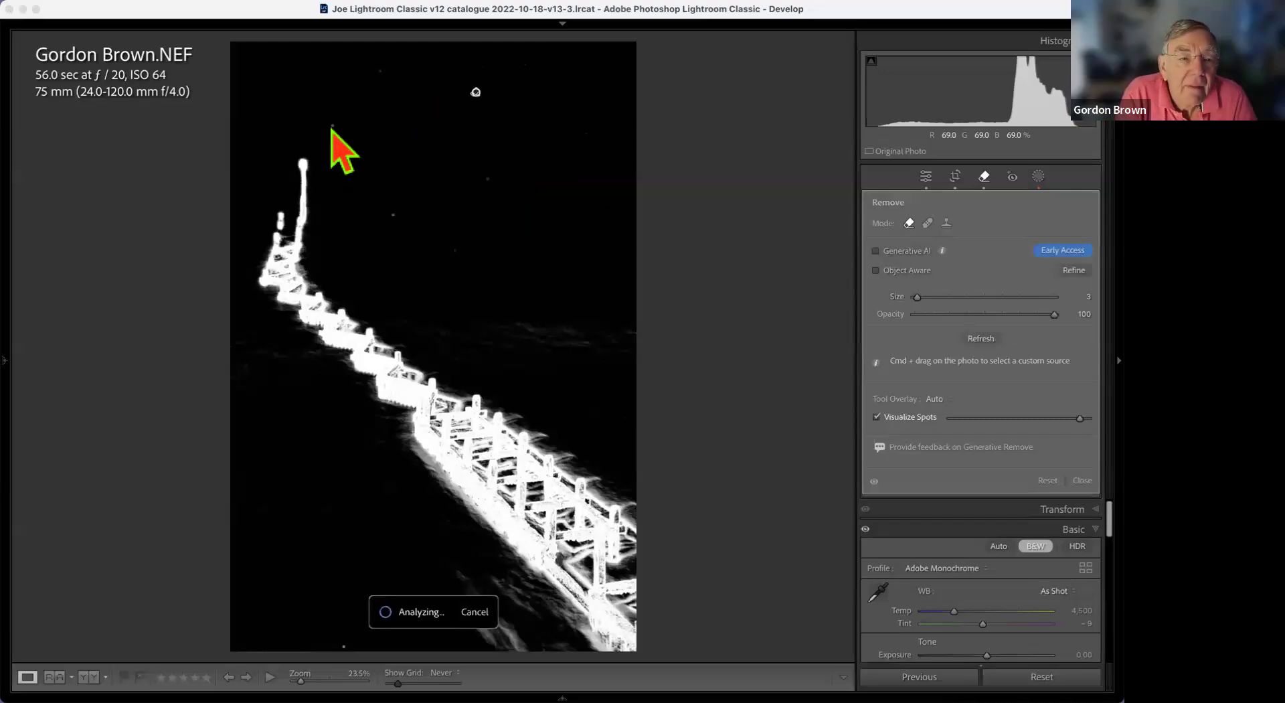
left_click(394, 207)
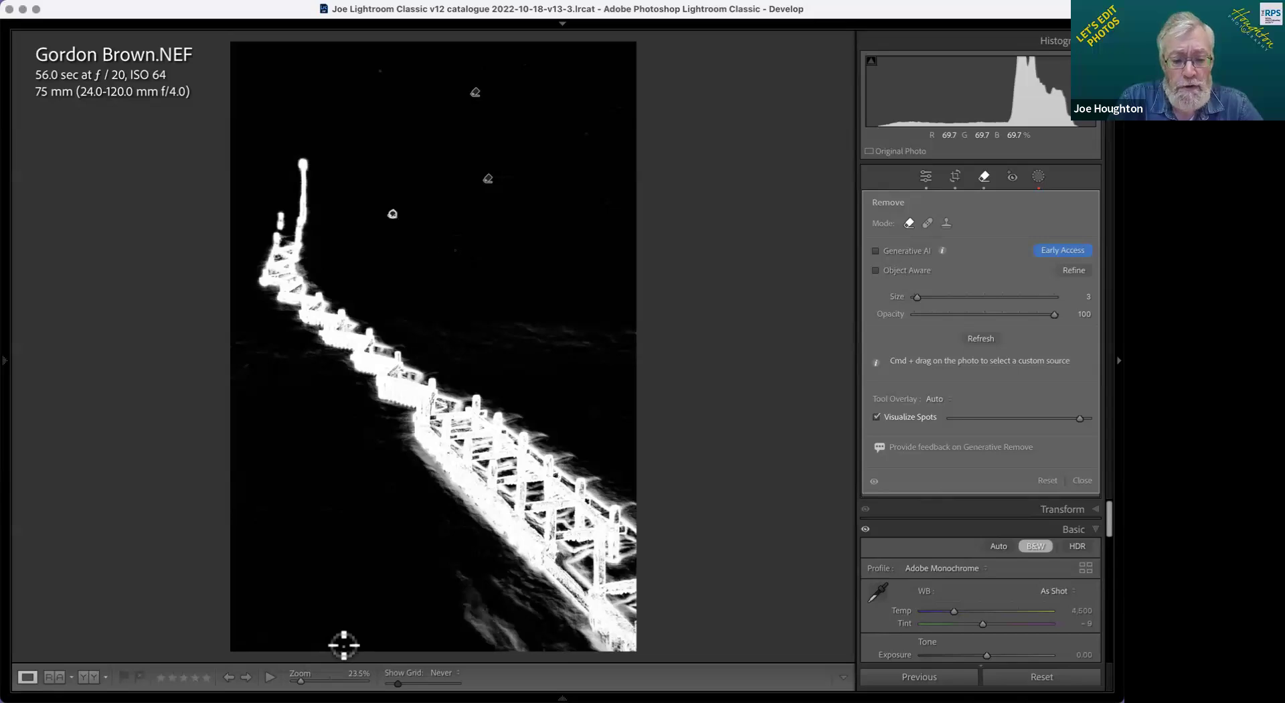
left_click(344, 646)
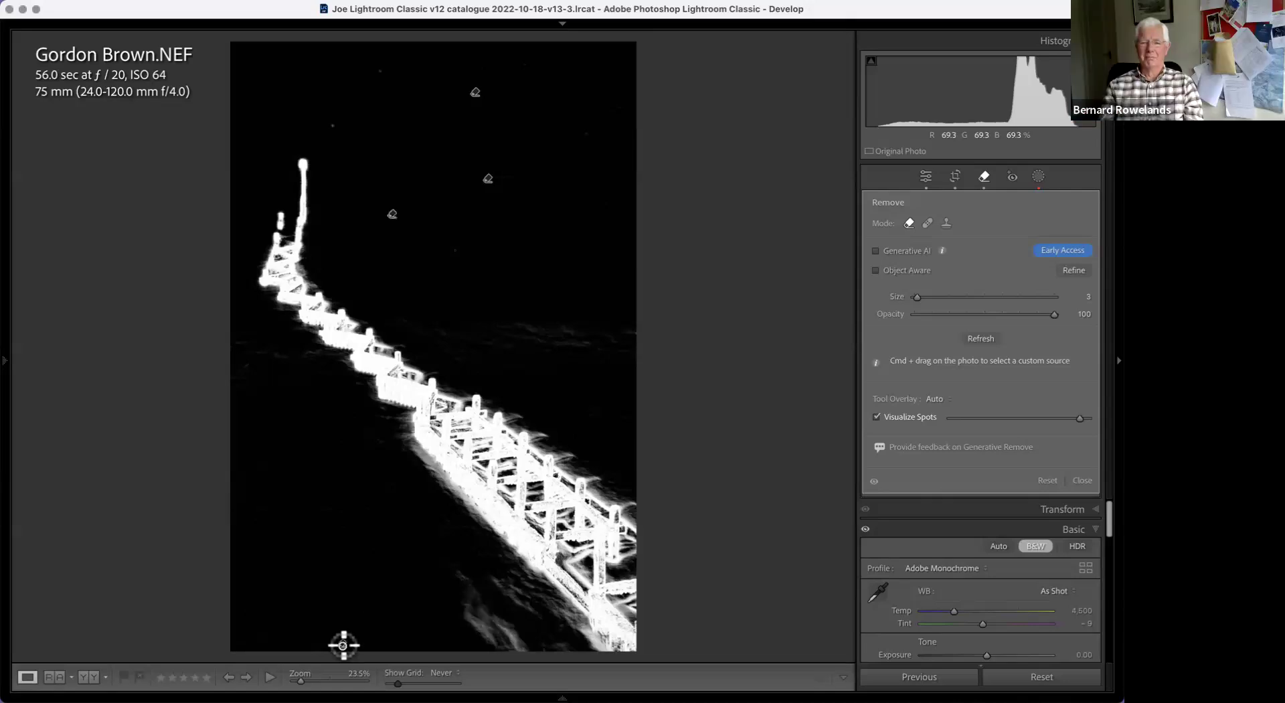
left_click(333, 127)
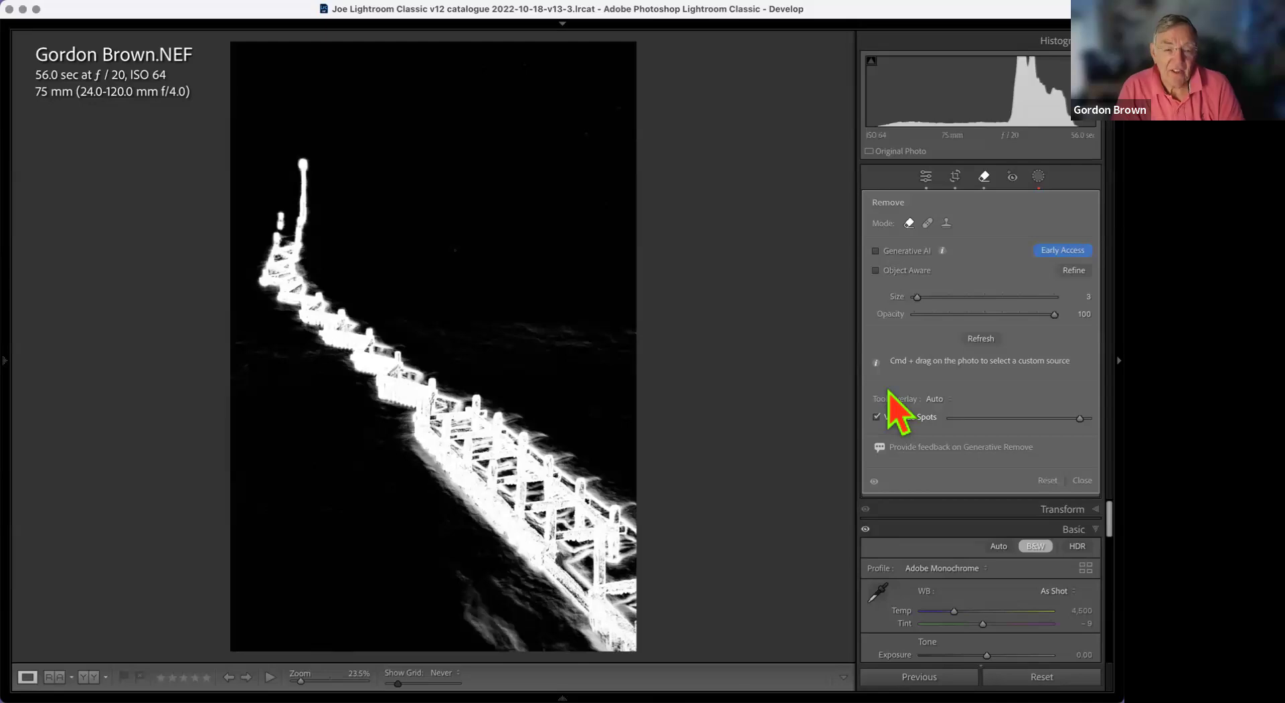
left_click(877, 417)
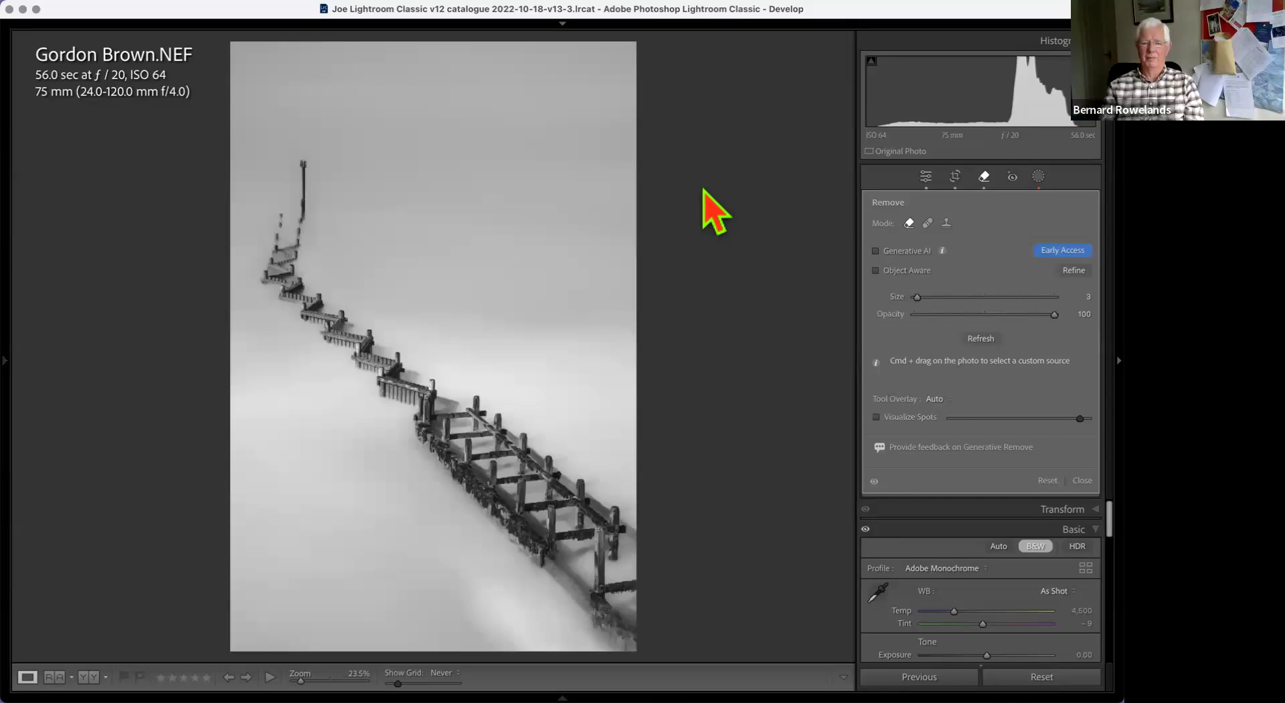
left_click(983, 176)
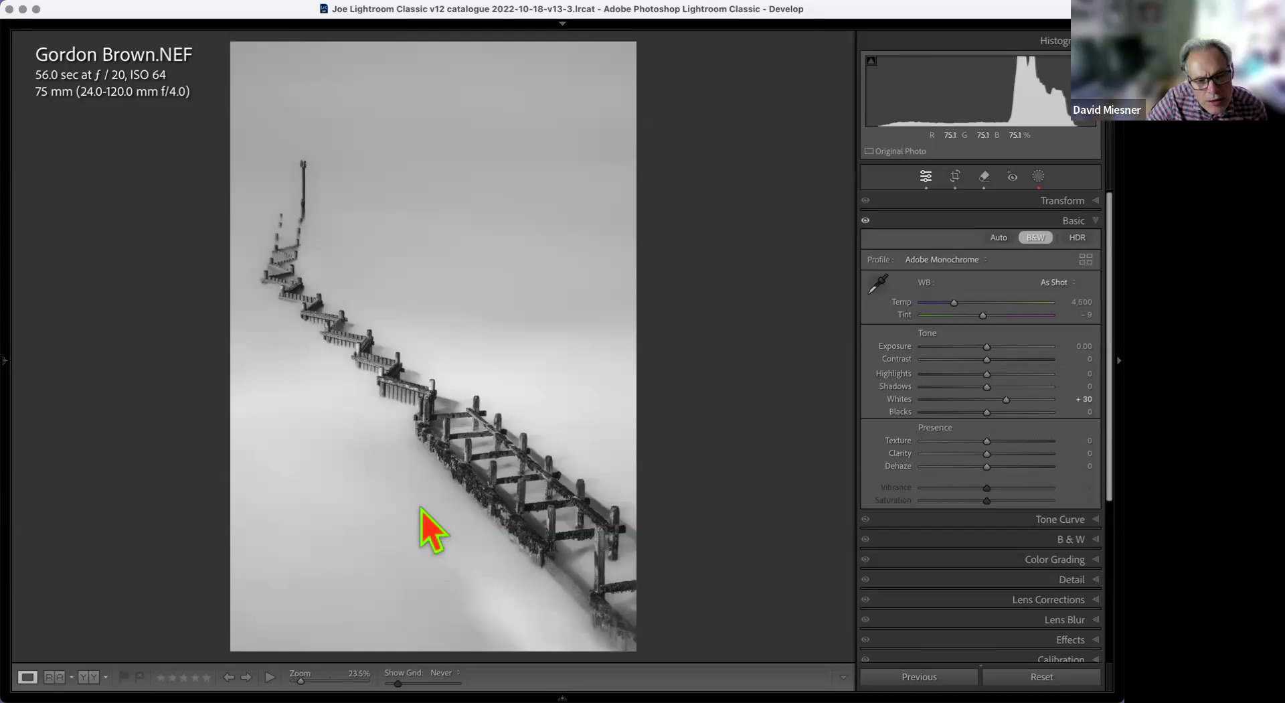
Step: Check the crop boundaries, and examine the groyne's posts at 200% from the far end towards the foreground before viewing the whole photo
key("r")
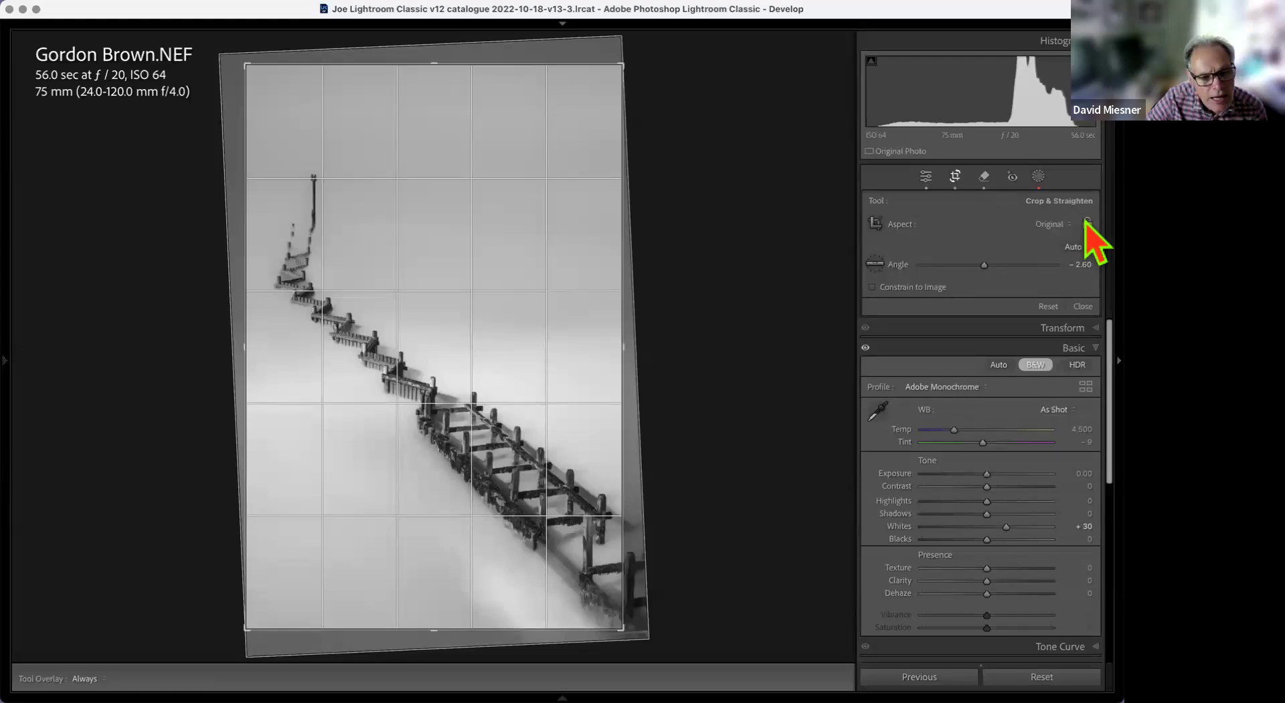
key("r")
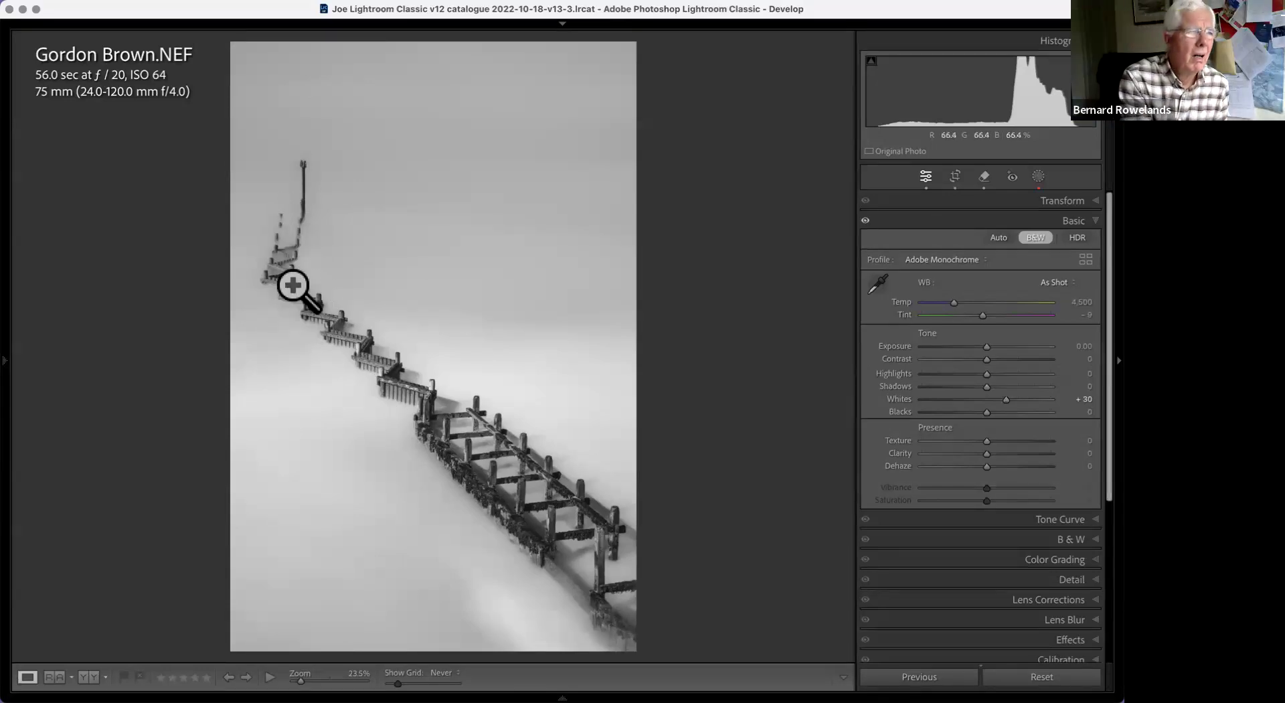
left_click_drag(278, 255, 484, 298)
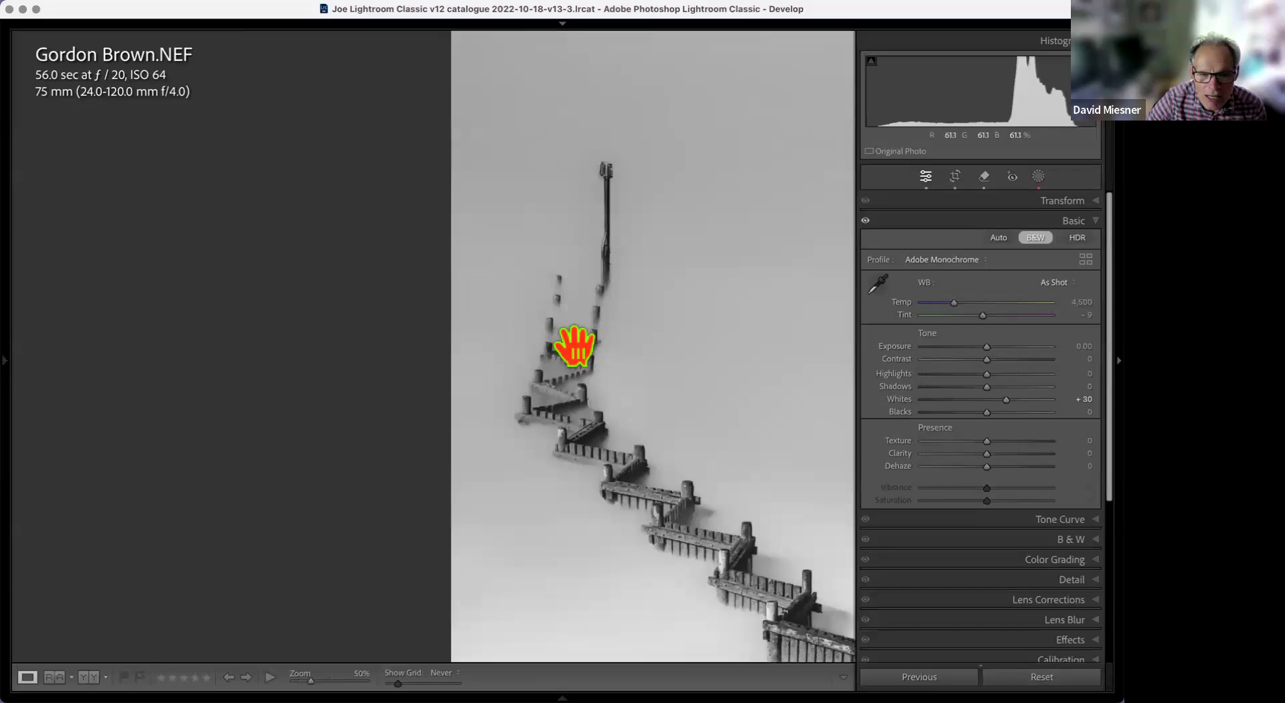
scroll(573, 344, "up", 3)
left_click_drag(637, 304, 410, 223)
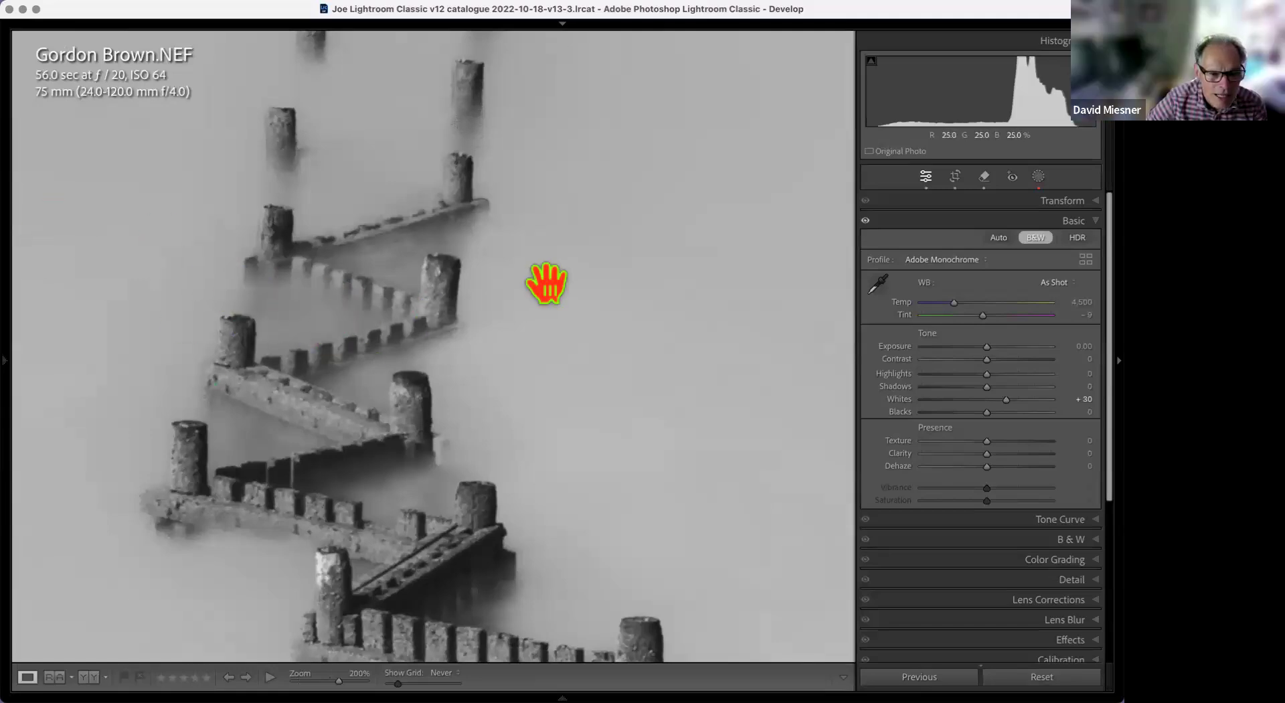
scroll(585, 175, "down", 5)
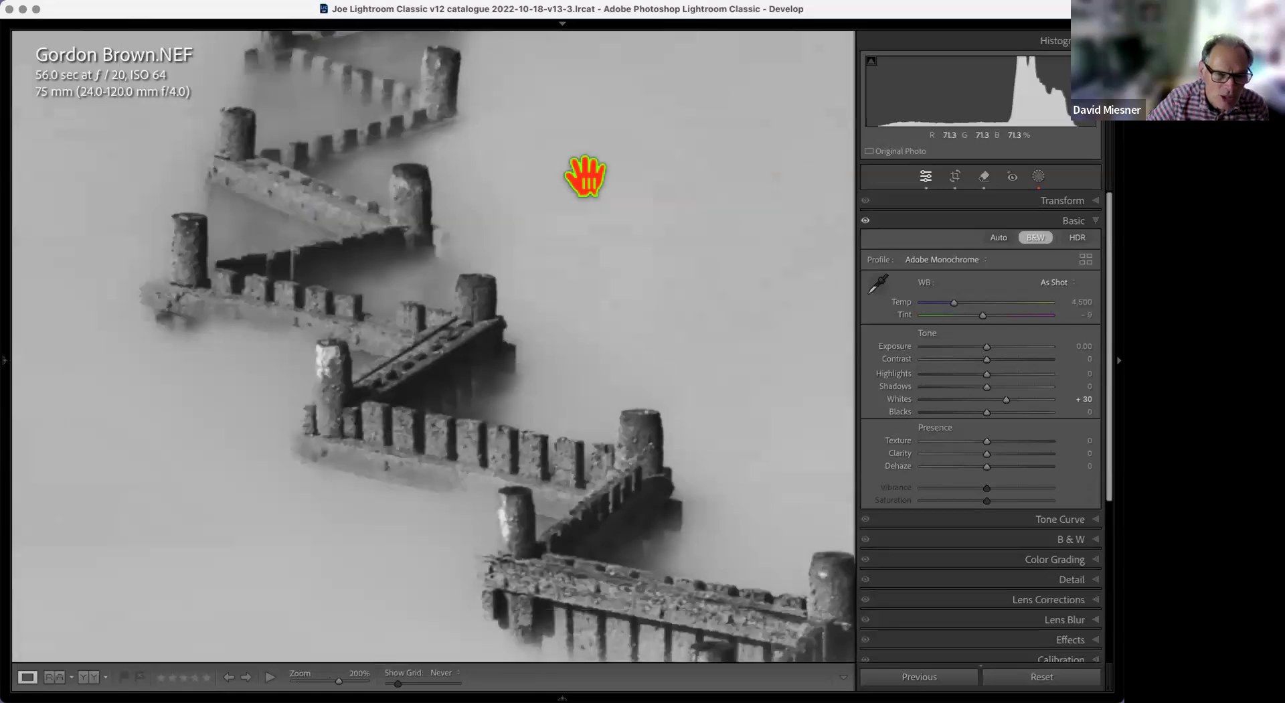
scroll(585, 175, "down", 4)
scroll(585, 175, "right", 2)
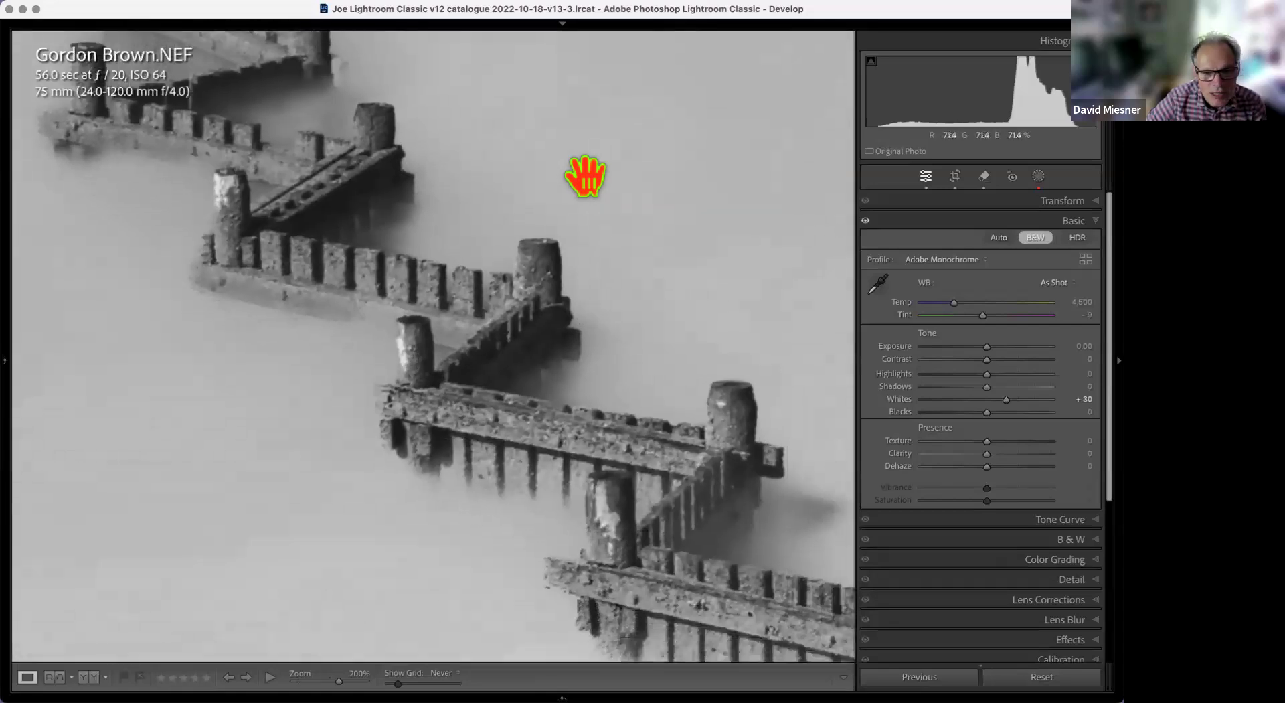
scroll(585, 176, "down", 5)
scroll(585, 176, "right", 3)
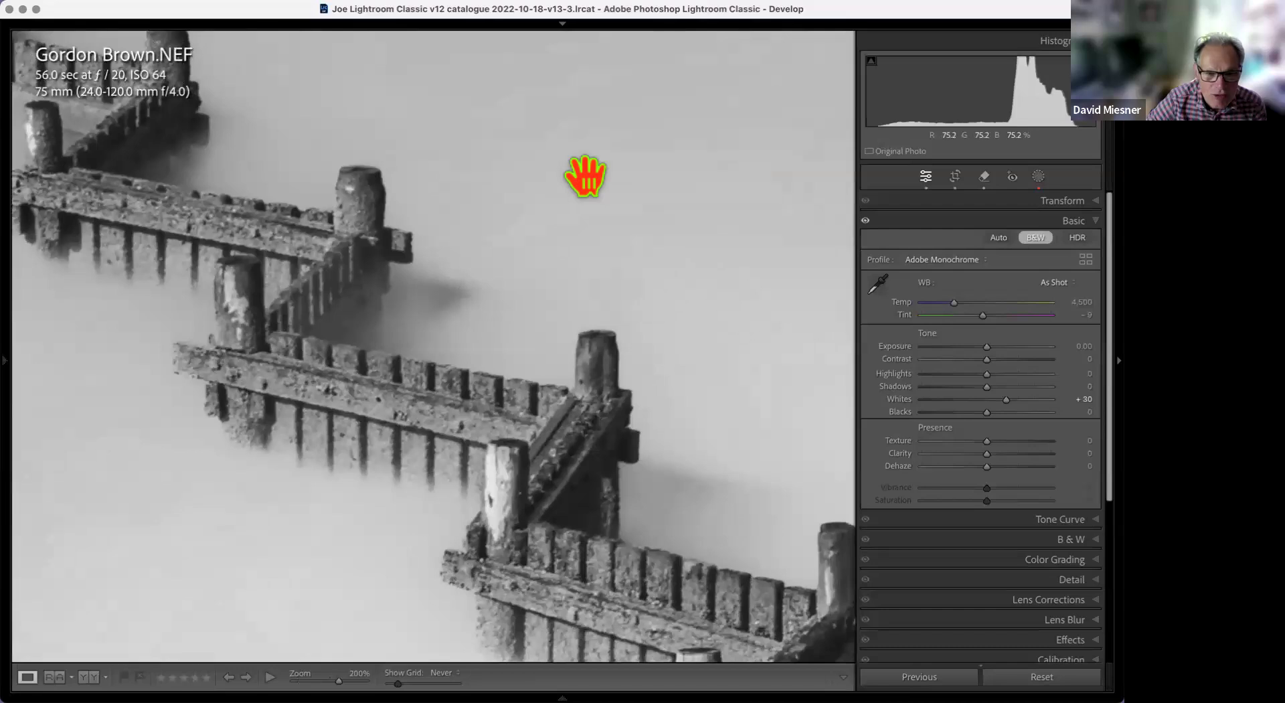
scroll(585, 175, "down", 4)
scroll(585, 175, "right", 2)
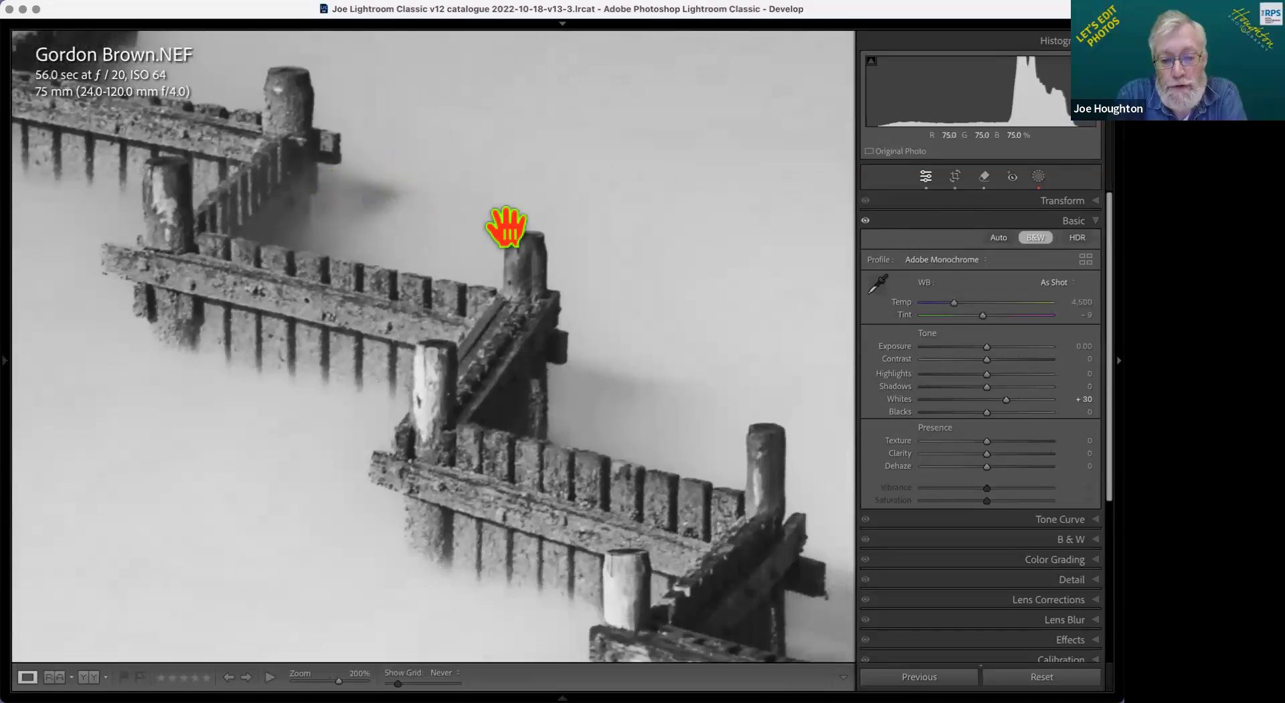
scroll(507, 228, "down", 5)
scroll(507, 227, "right", 3)
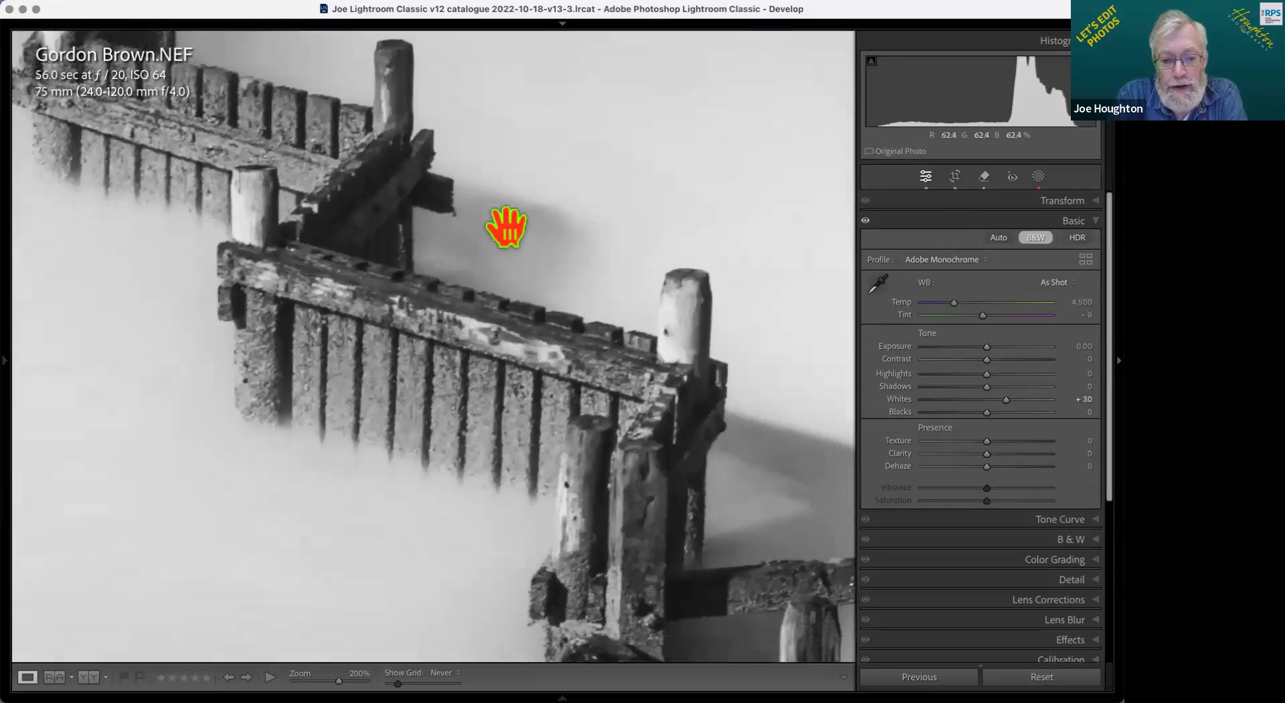
left_click(507, 228)
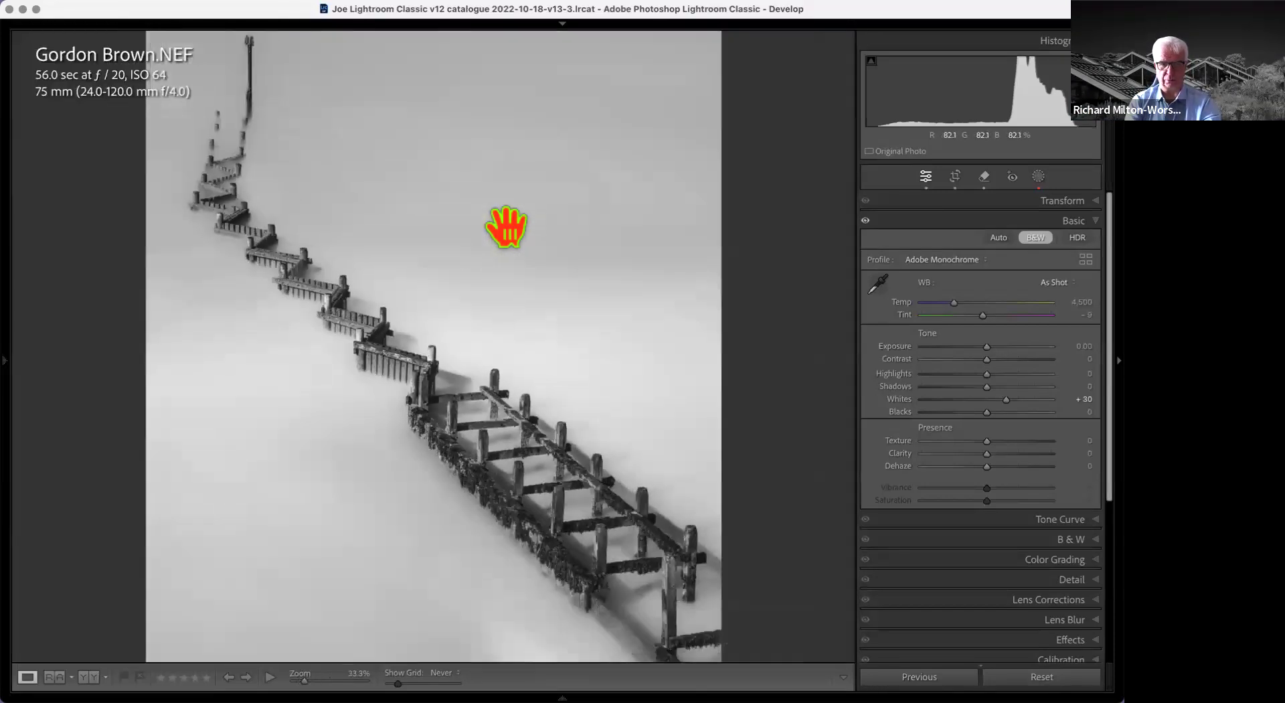
key("super+minus")
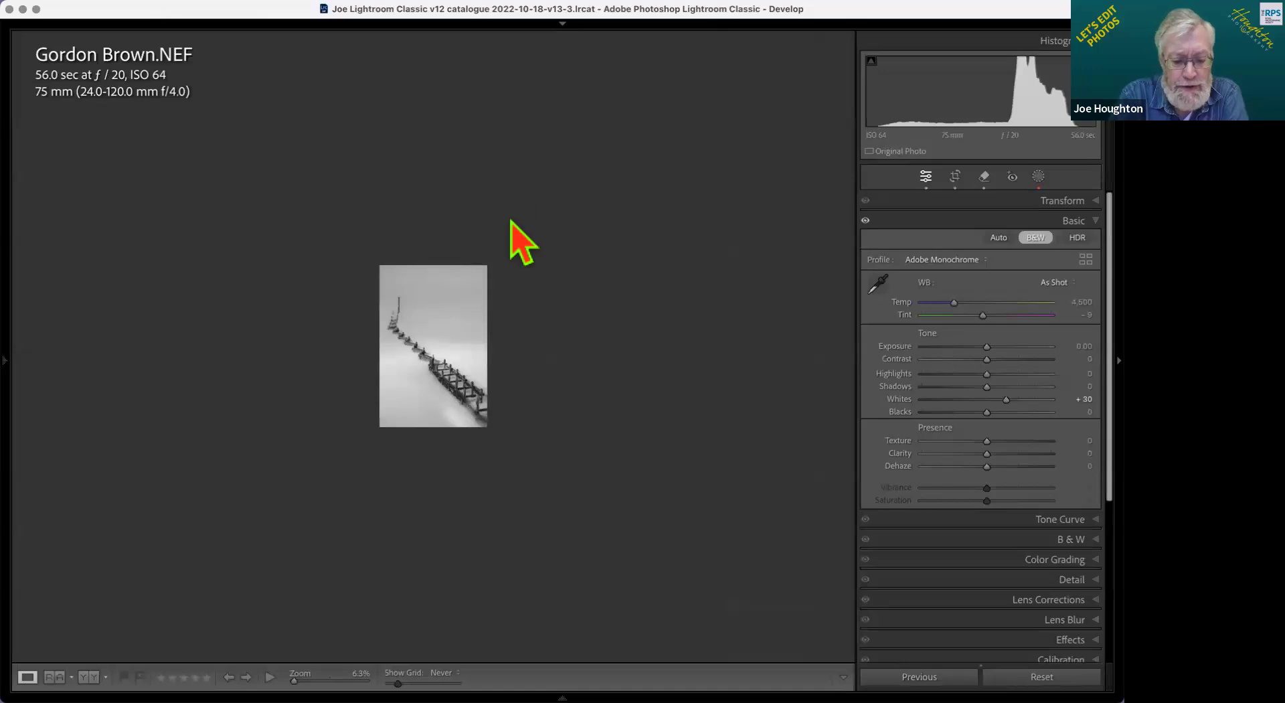
key("super+equal")
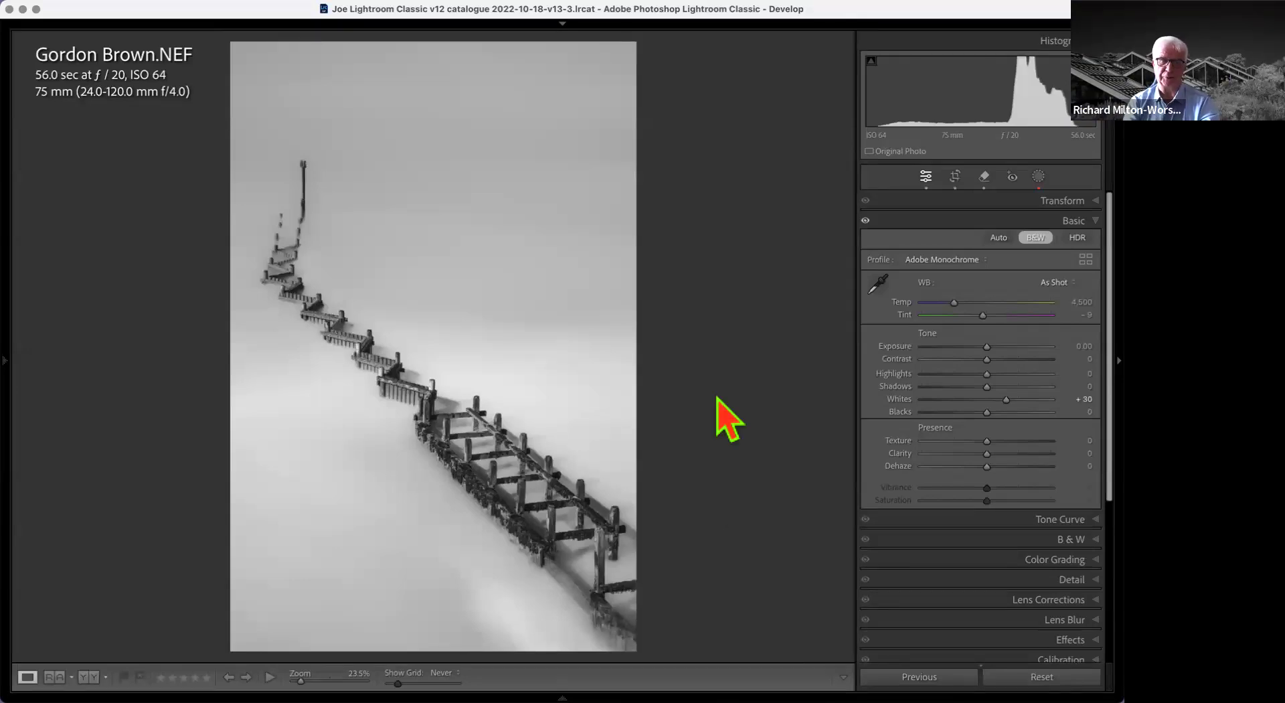
Step: Flip the groyne photo horizontally and crop away part of the empty sky above the tall post using a custom aspect
right_click(570, 337)
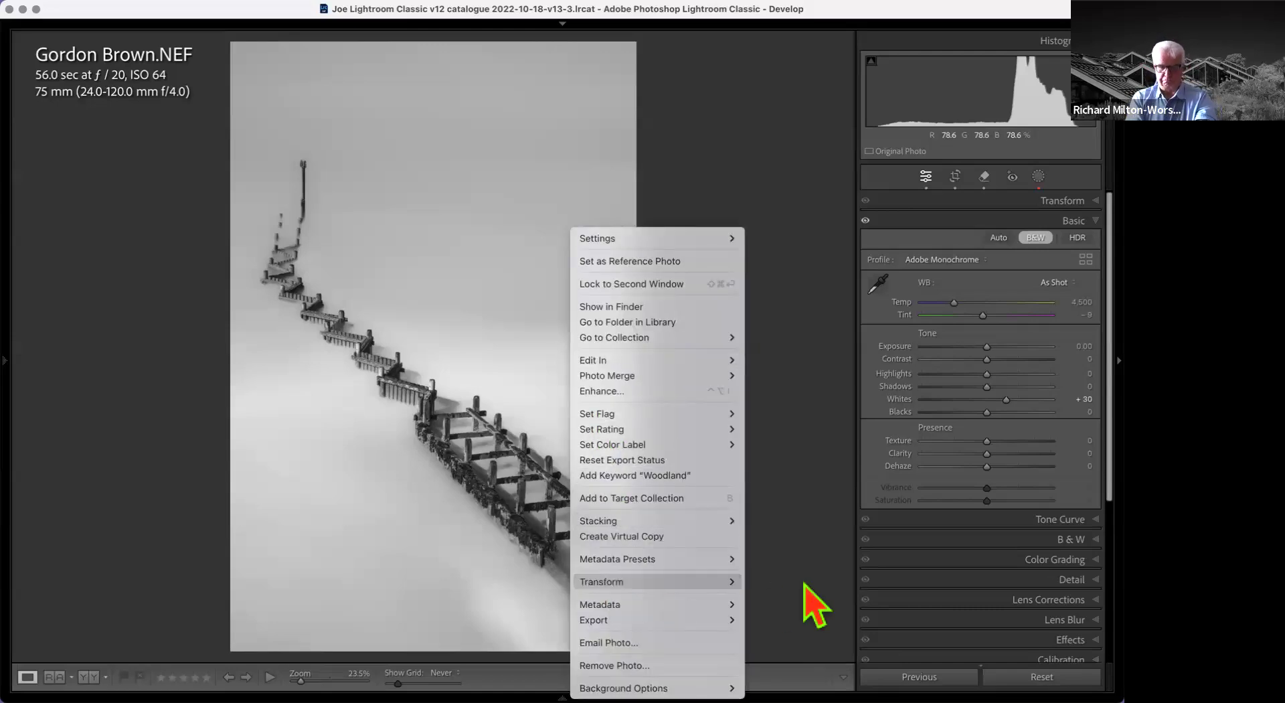
left_click(793, 620)
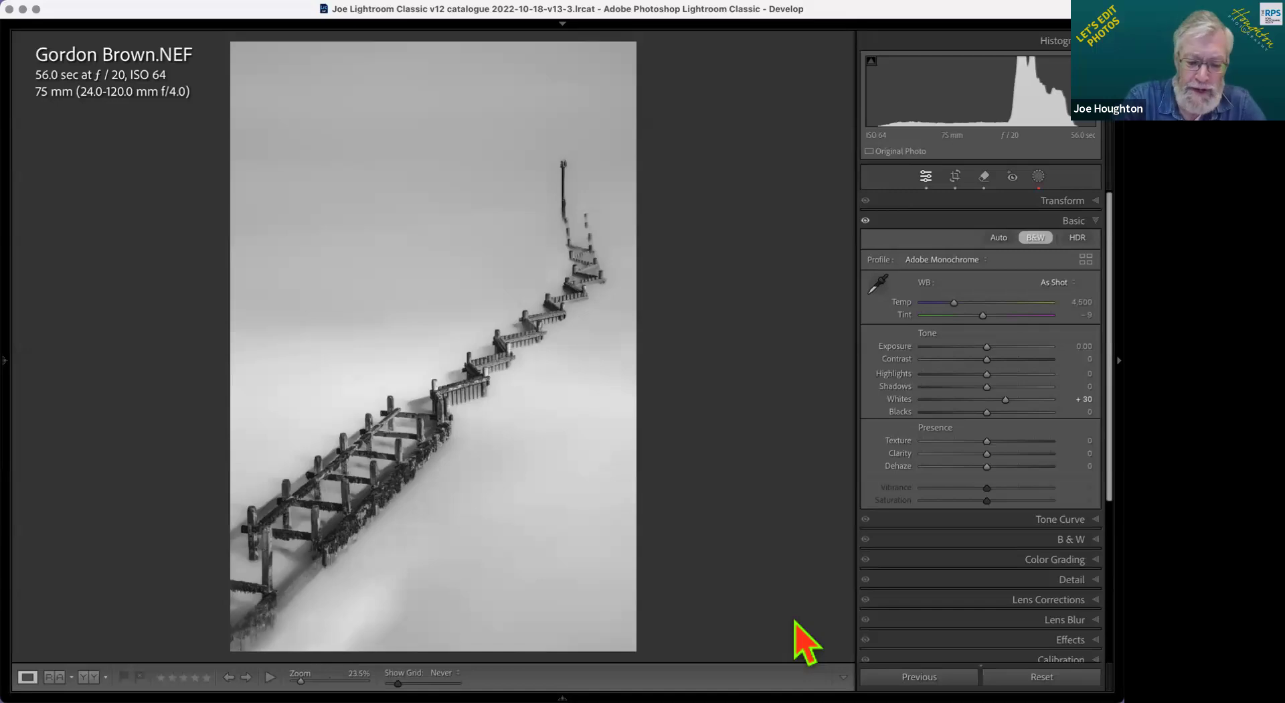
key("r")
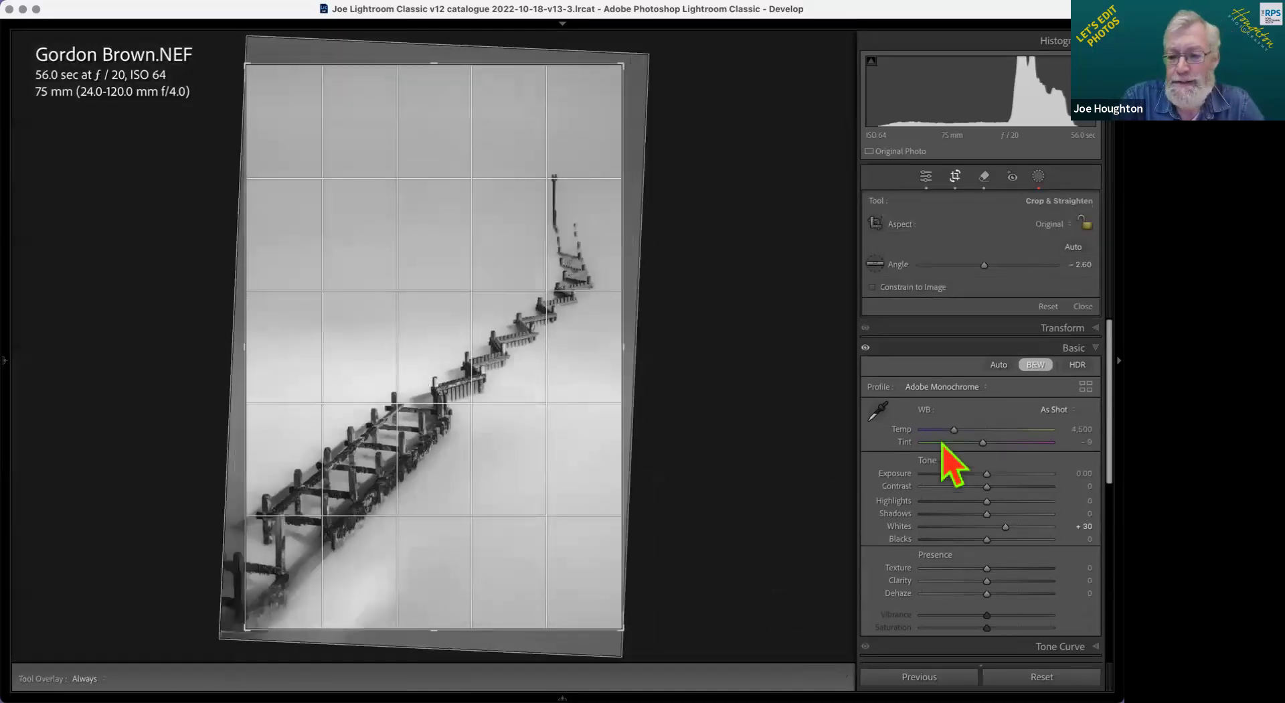
left_click(1083, 223)
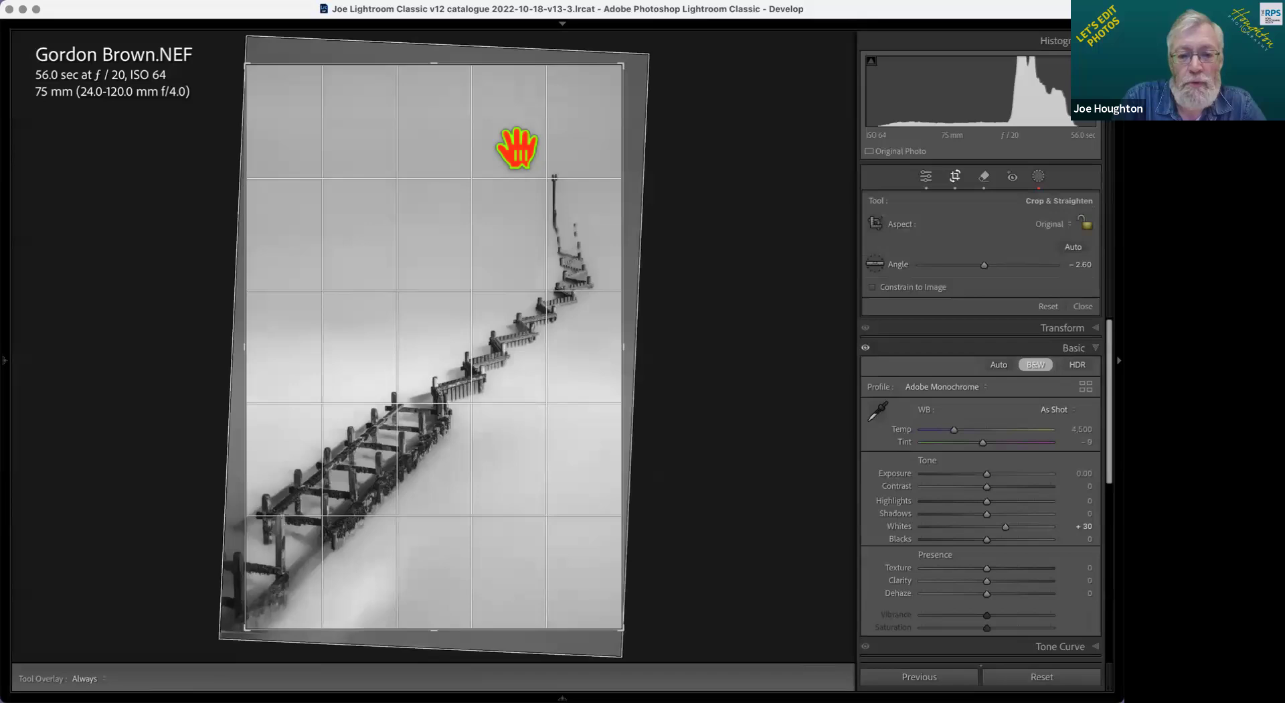
left_click_drag(448, 60, 442, 102)
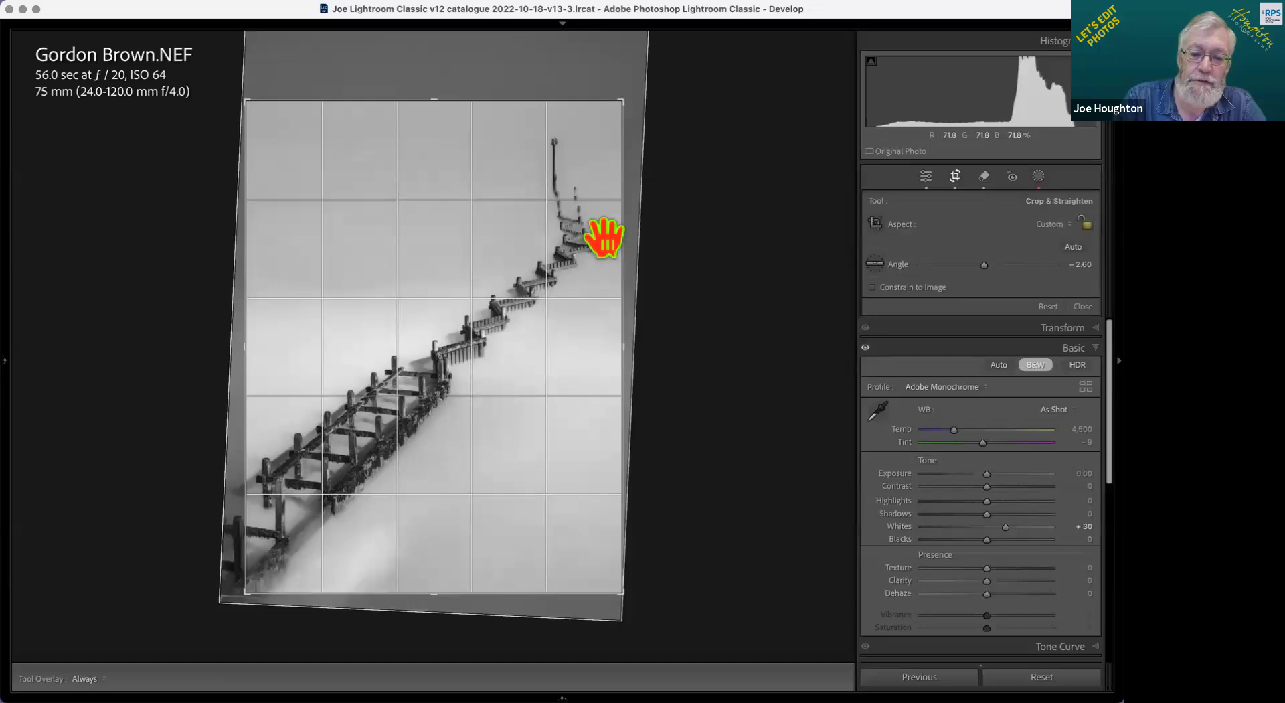
mouse_move(431, 102)
left_mouse_down()
mouse_move(429, 32)
mouse_move(423, 102)
left_mouse_up()
key("Return")
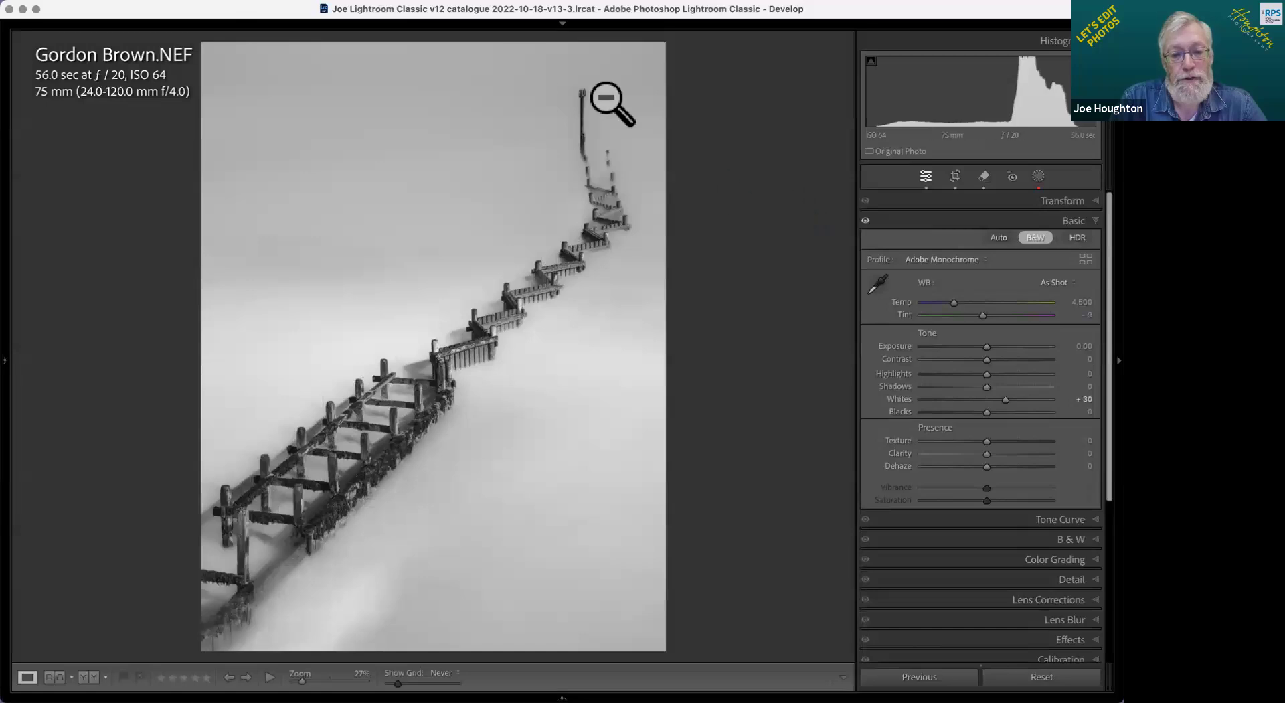
key("r")
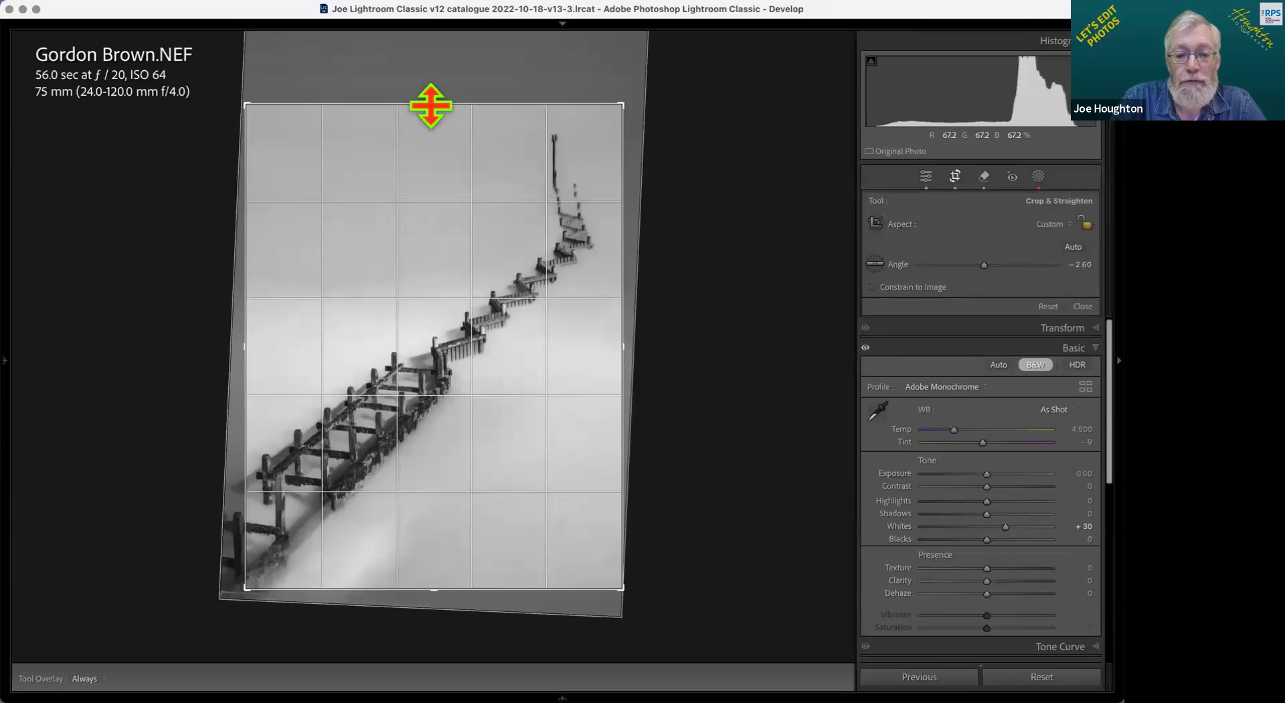
key("r")
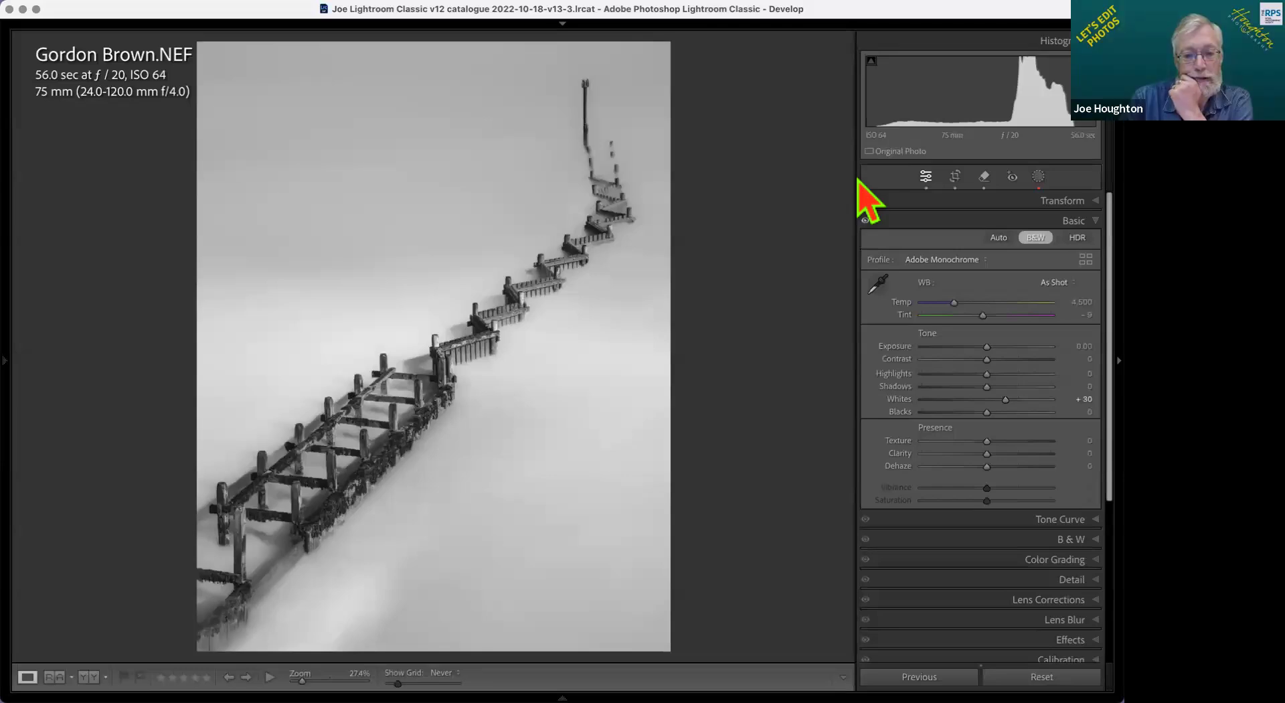
Step: Review the finished groyne photo with the side panels hidden and the surroundings blacked out, and restore the normal lighting
key("i")
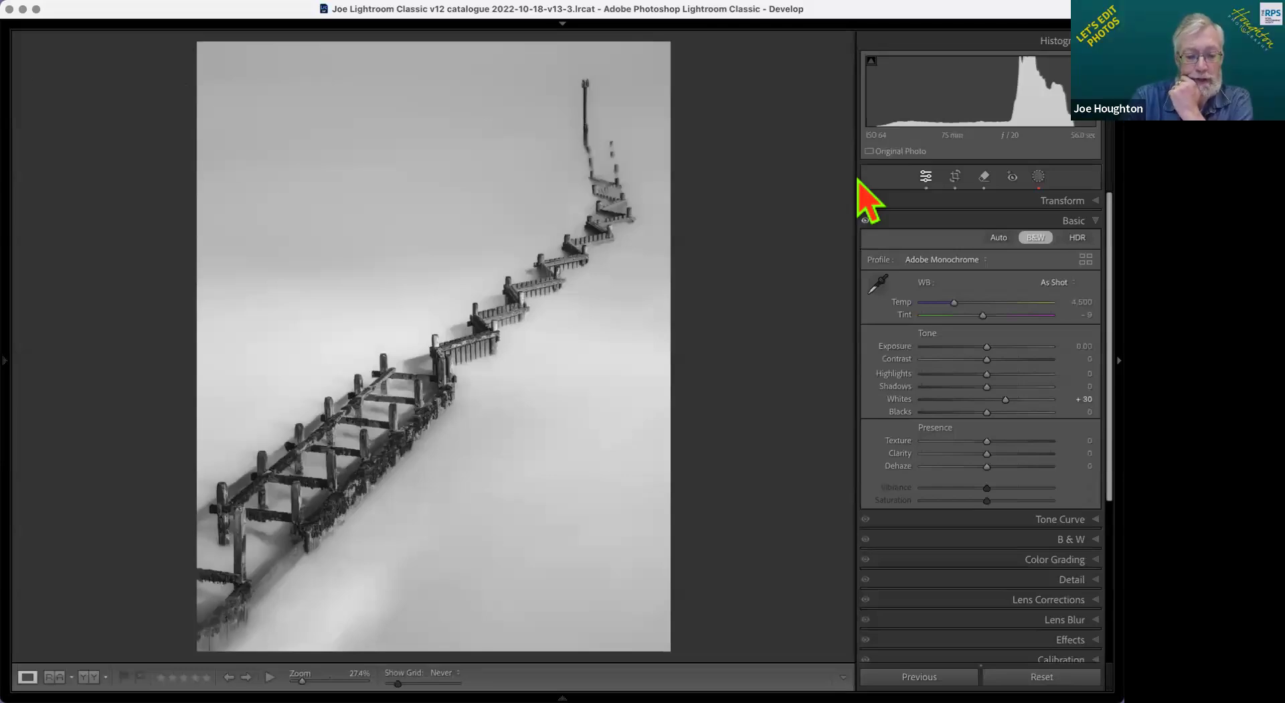
key("Tab")
key("i")
key("i")
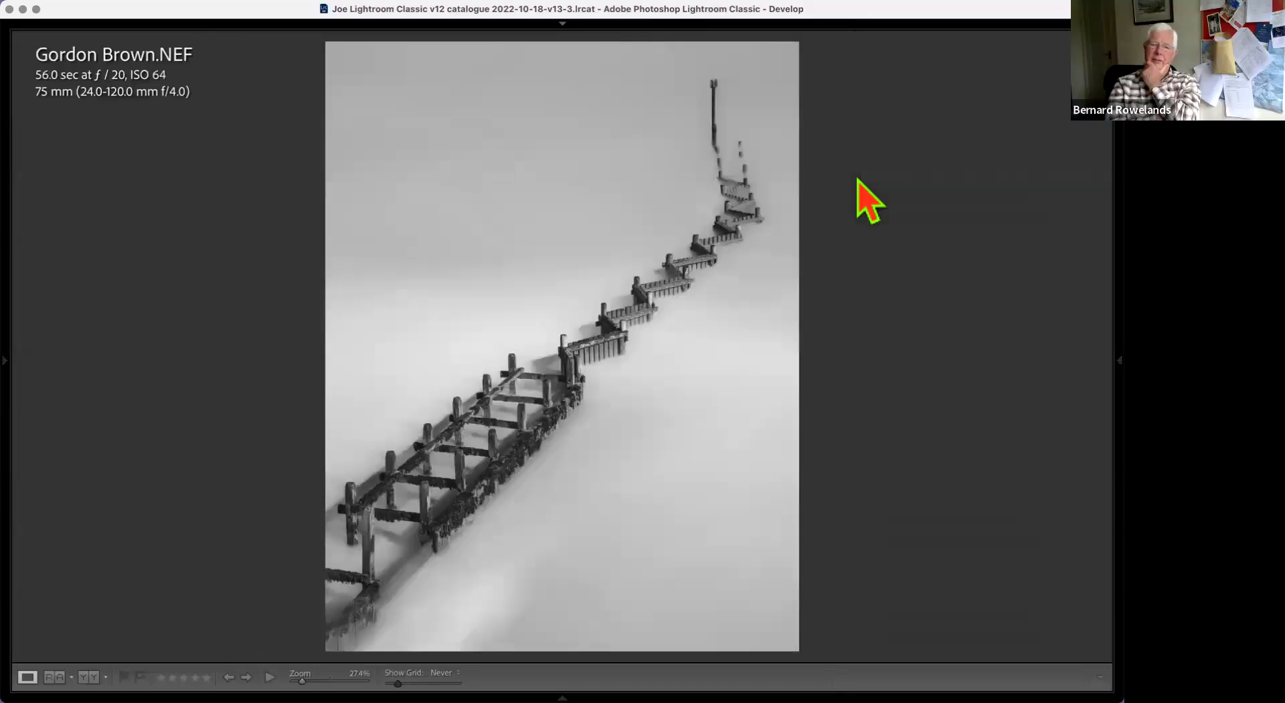
key("i")
key("l")
key("l")
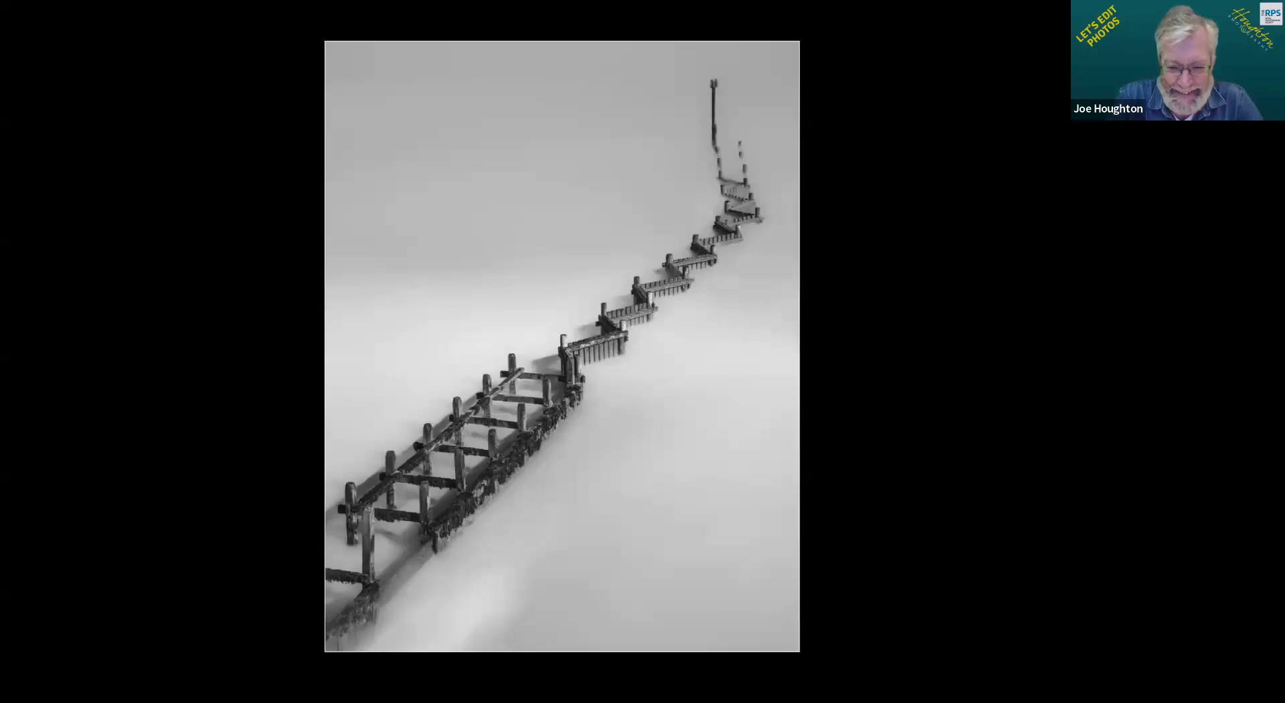
key("l")
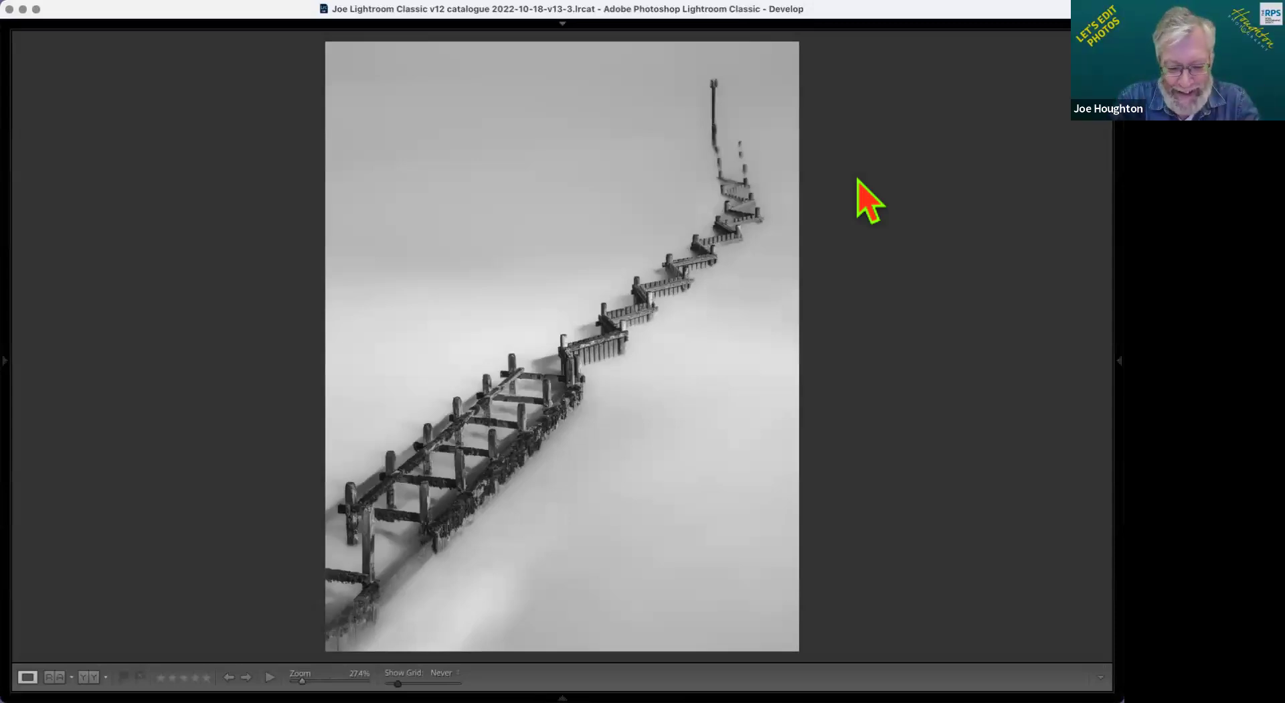
Step: Find the lighthouse photo PTM.K8A5883.CR3 among the unedited long exposures, open it for developing and check its shooting information
key("g")
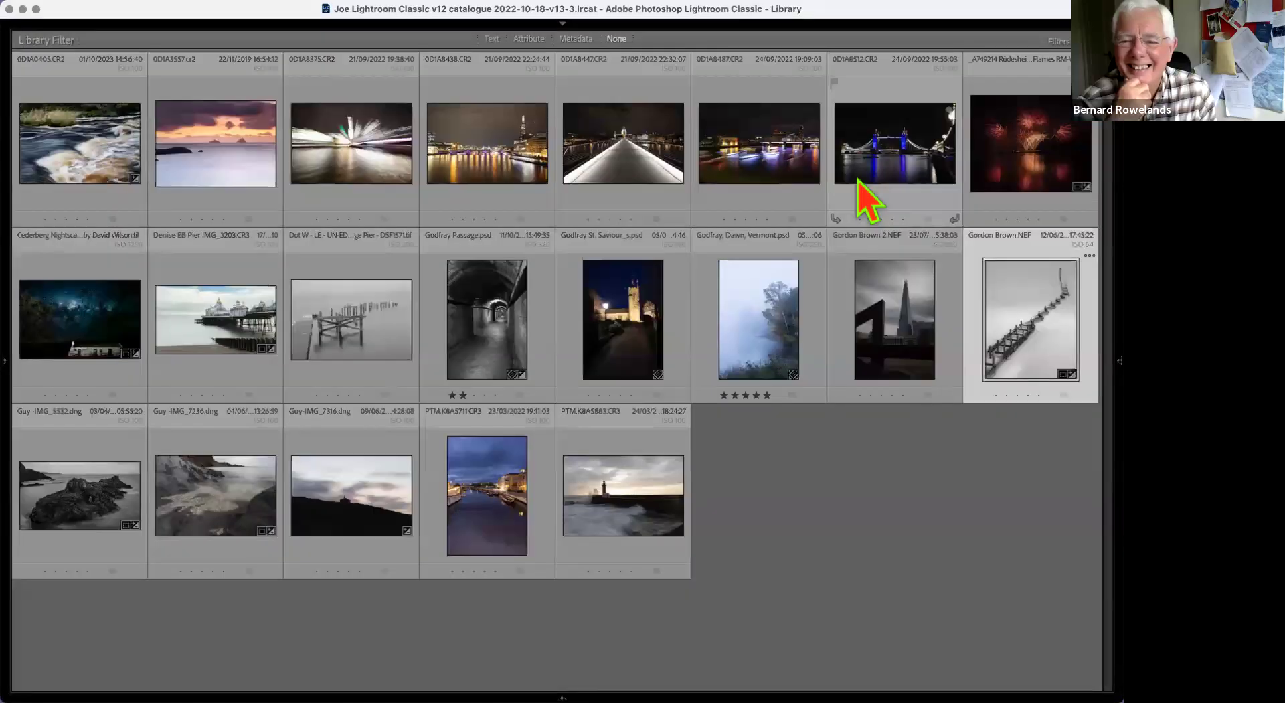
left_click(11, 367)
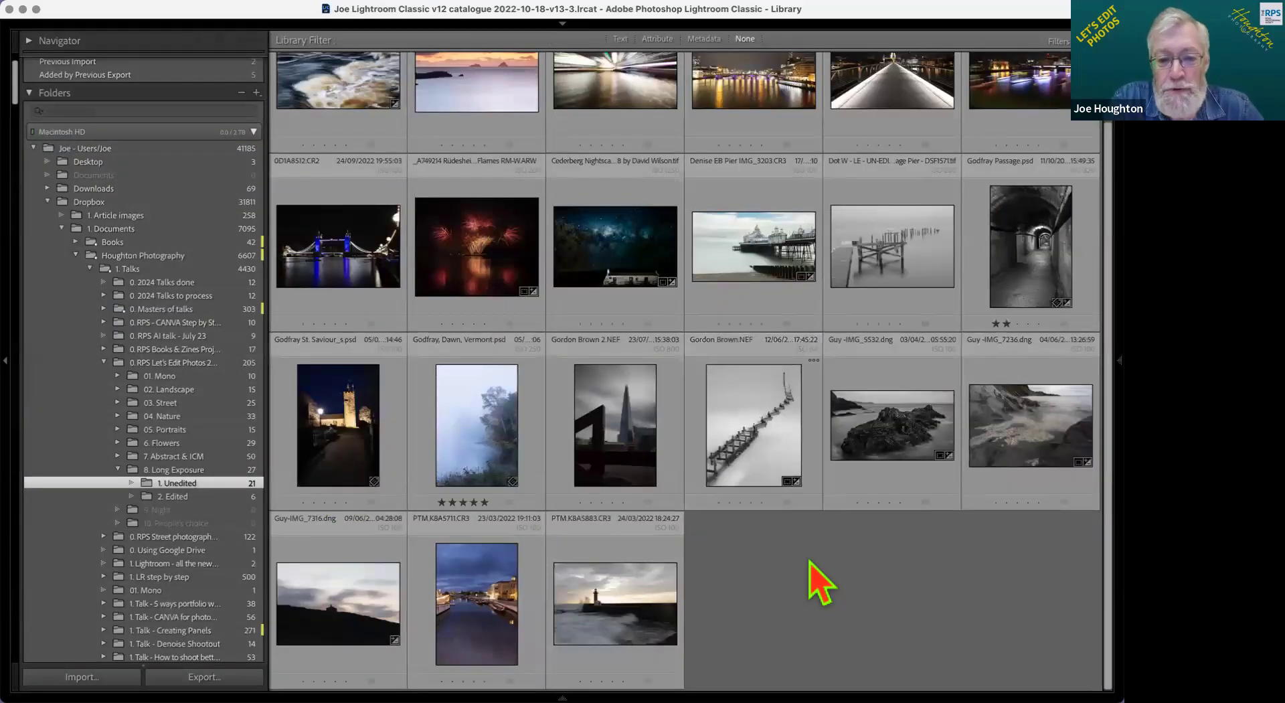
scroll(821, 583, "up", 2)
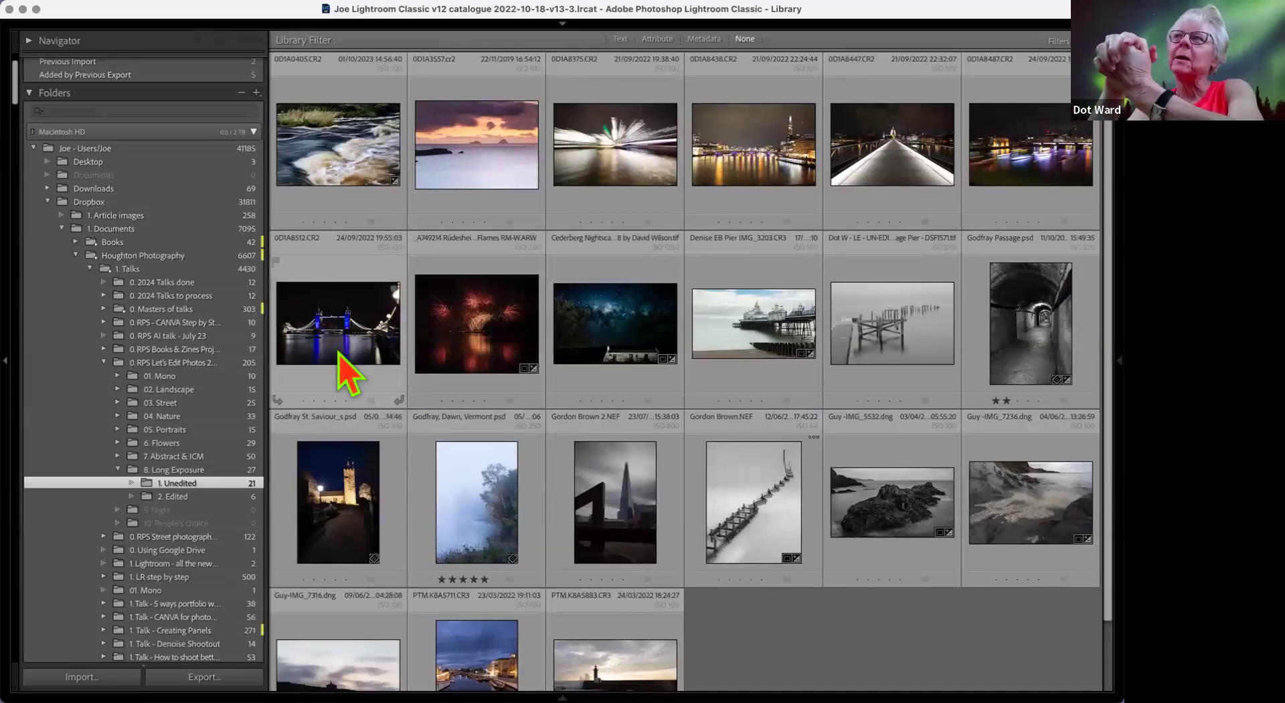
scroll(810, 522, "down", 2)
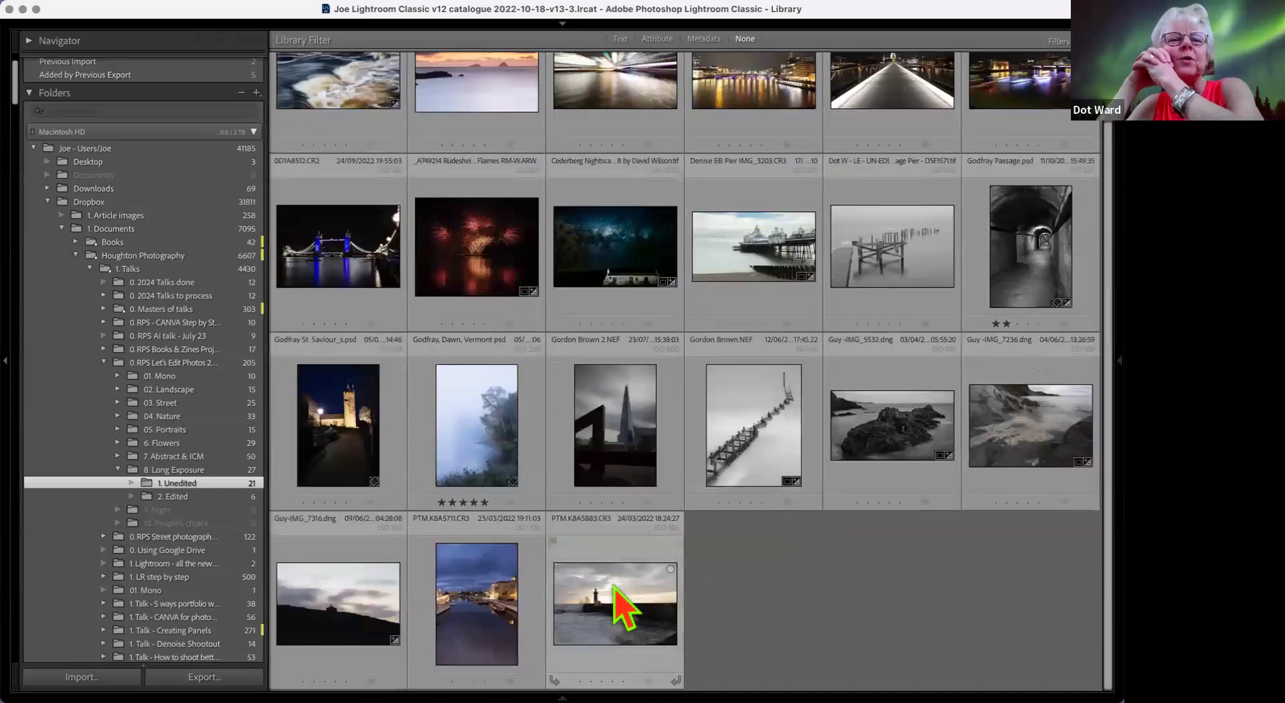
left_click(614, 589)
double_click(609, 606)
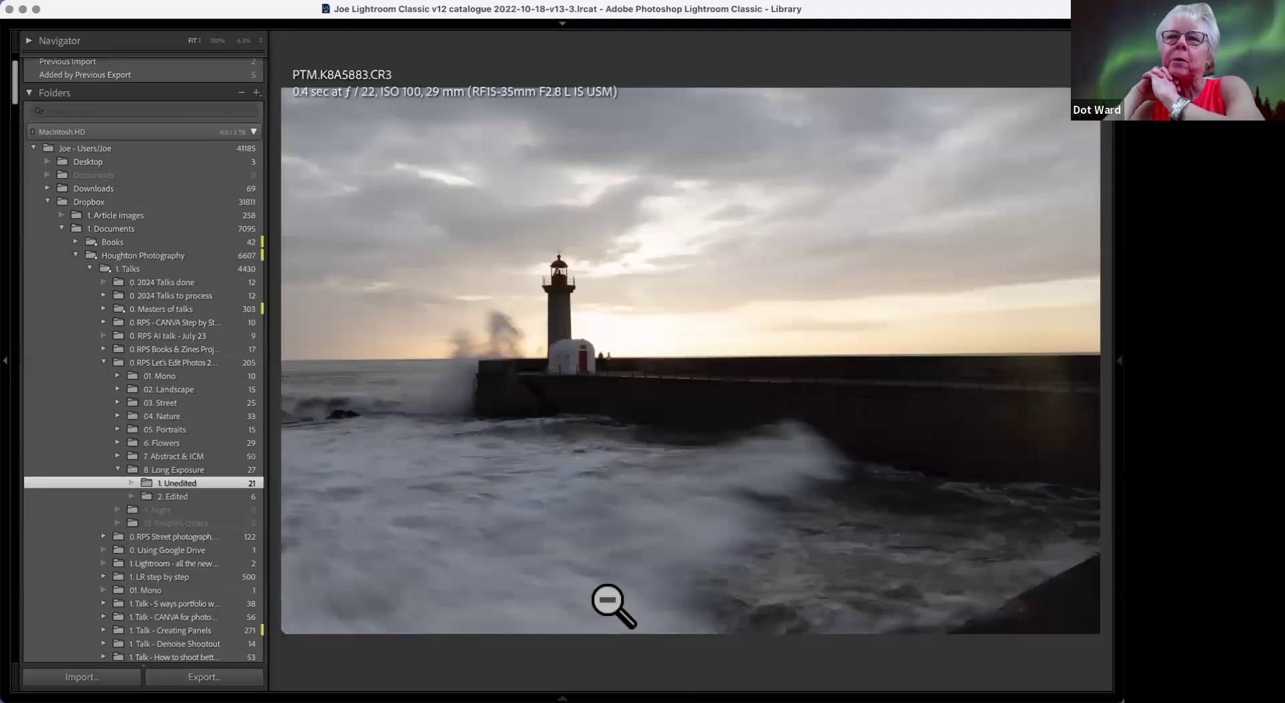
key("d")
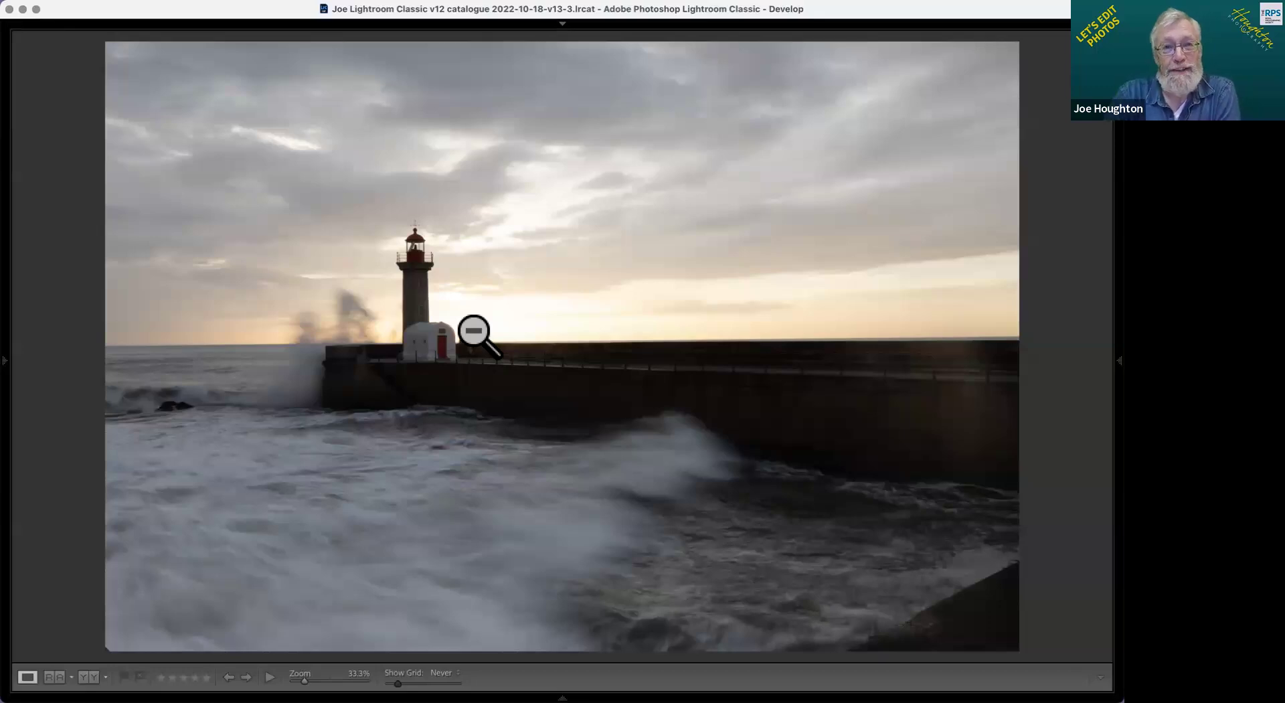
key("i")
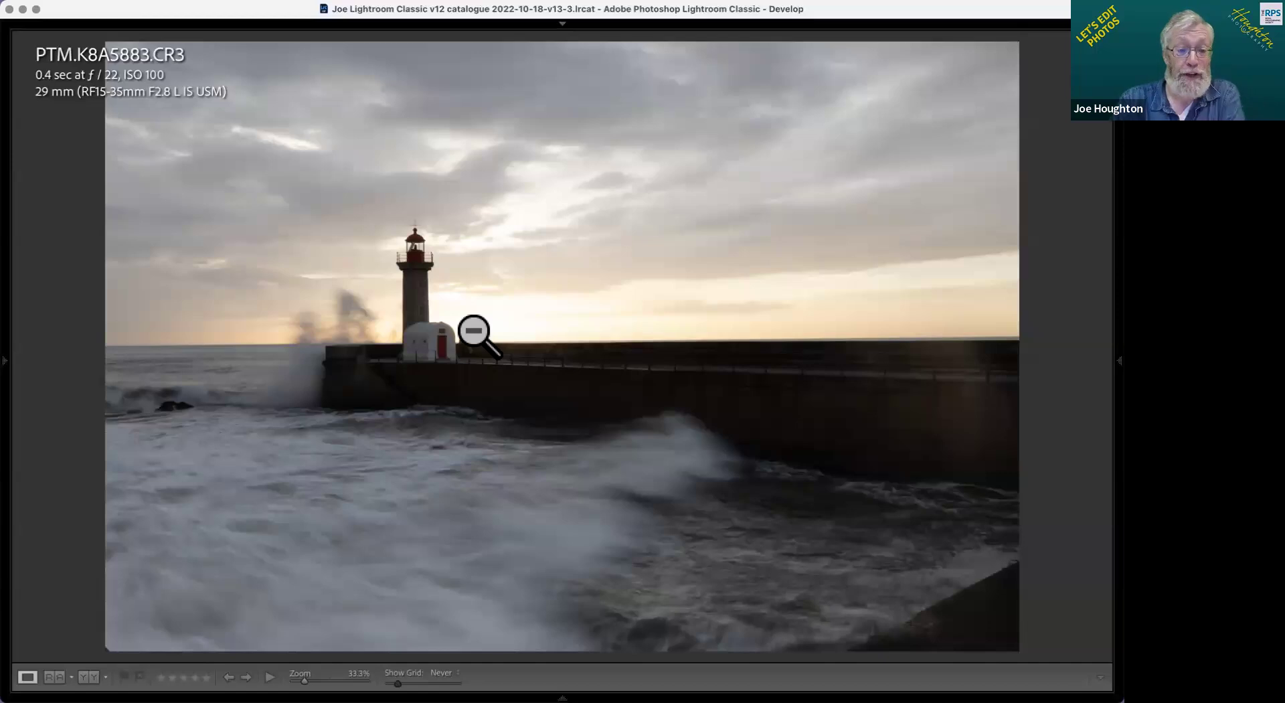
key("i")
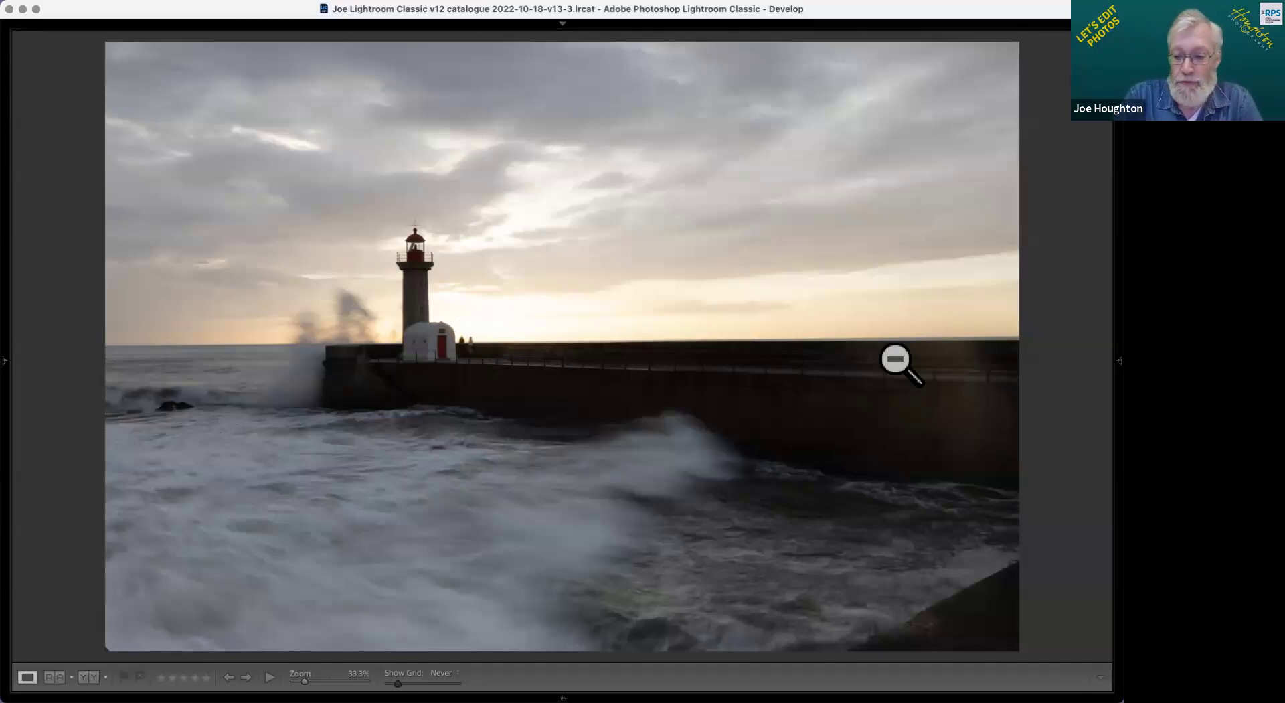
Step: Set the lighthouse photo's Highlights to -100 and leave its Exposure at 0.00
left_click(1119, 362)
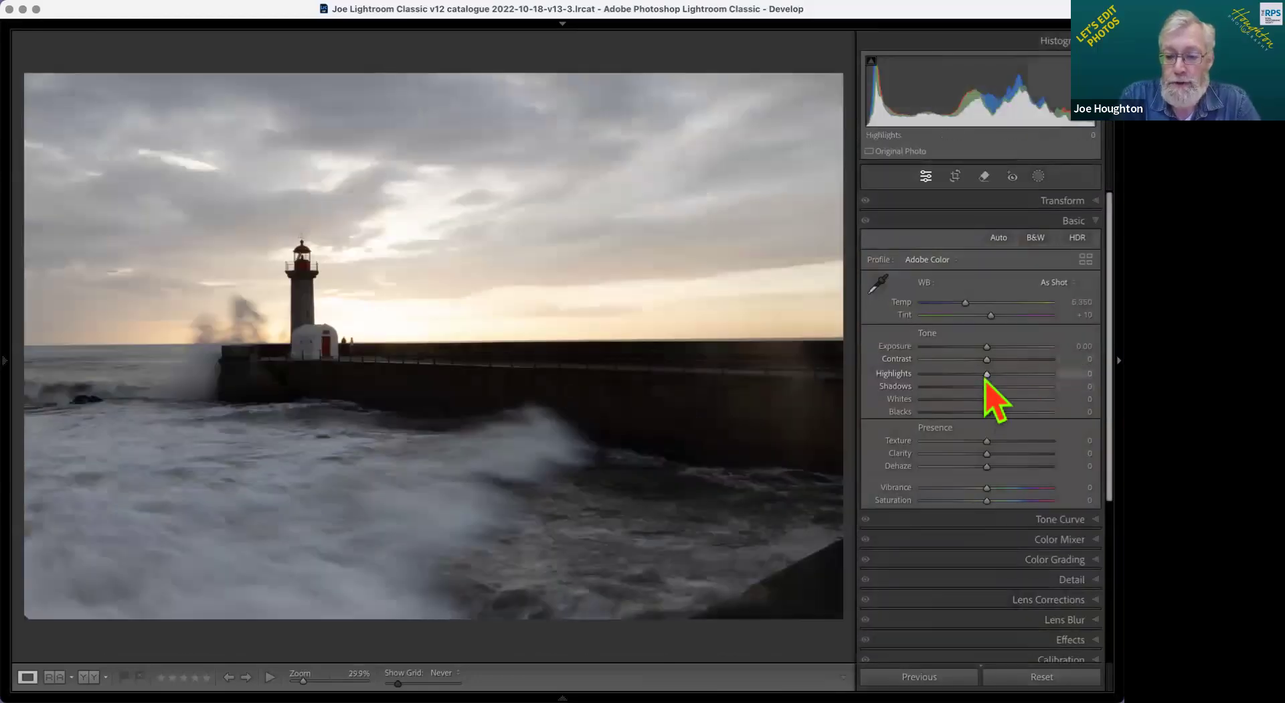
left_click_drag(986, 373, 860, 386)
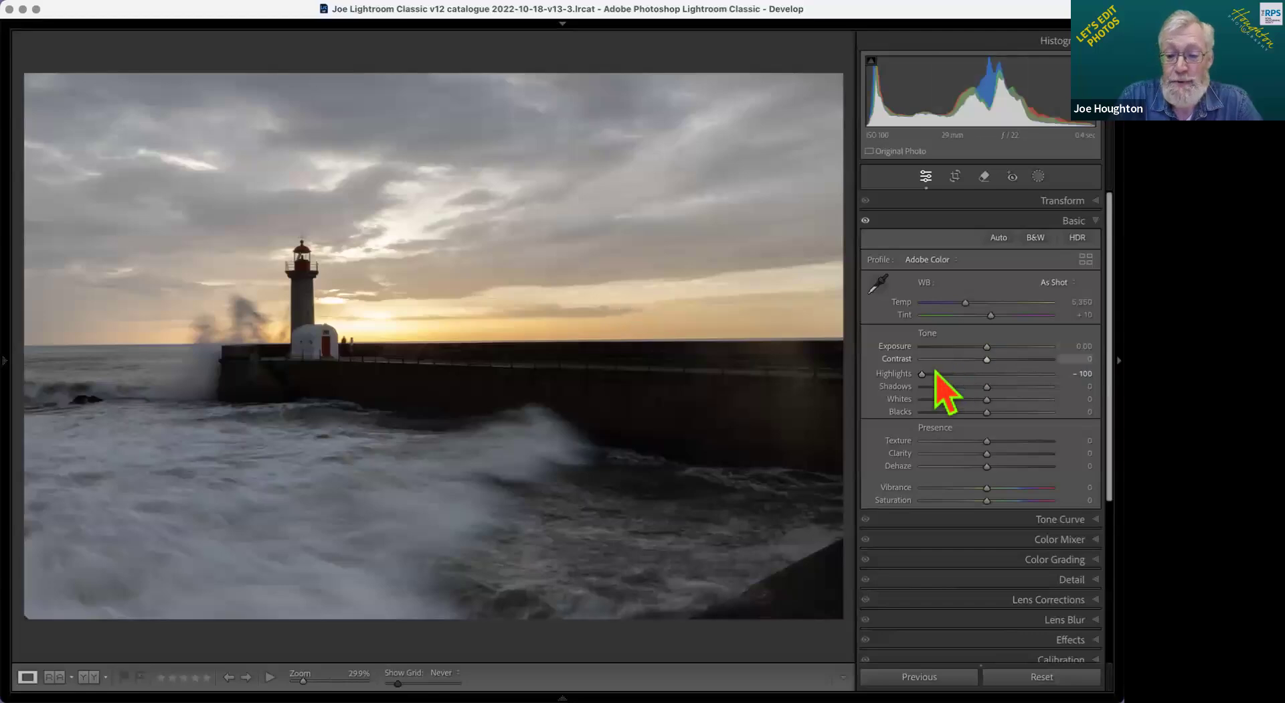
mouse_move(986, 349)
left_mouse_down()
mouse_move(975, 349)
mouse_move(987, 349)
left_mouse_up()
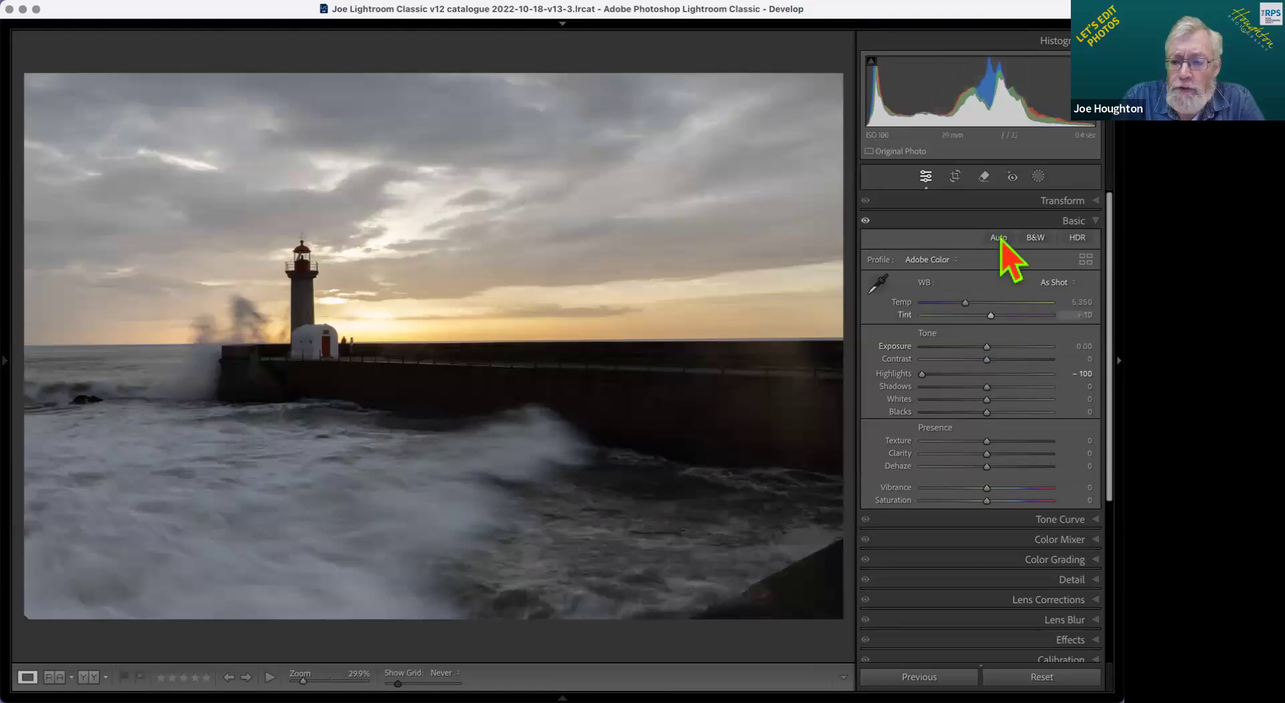
Step: Straighten the lighthouse photo along the horizon from one side of the frame to the other
key("r")
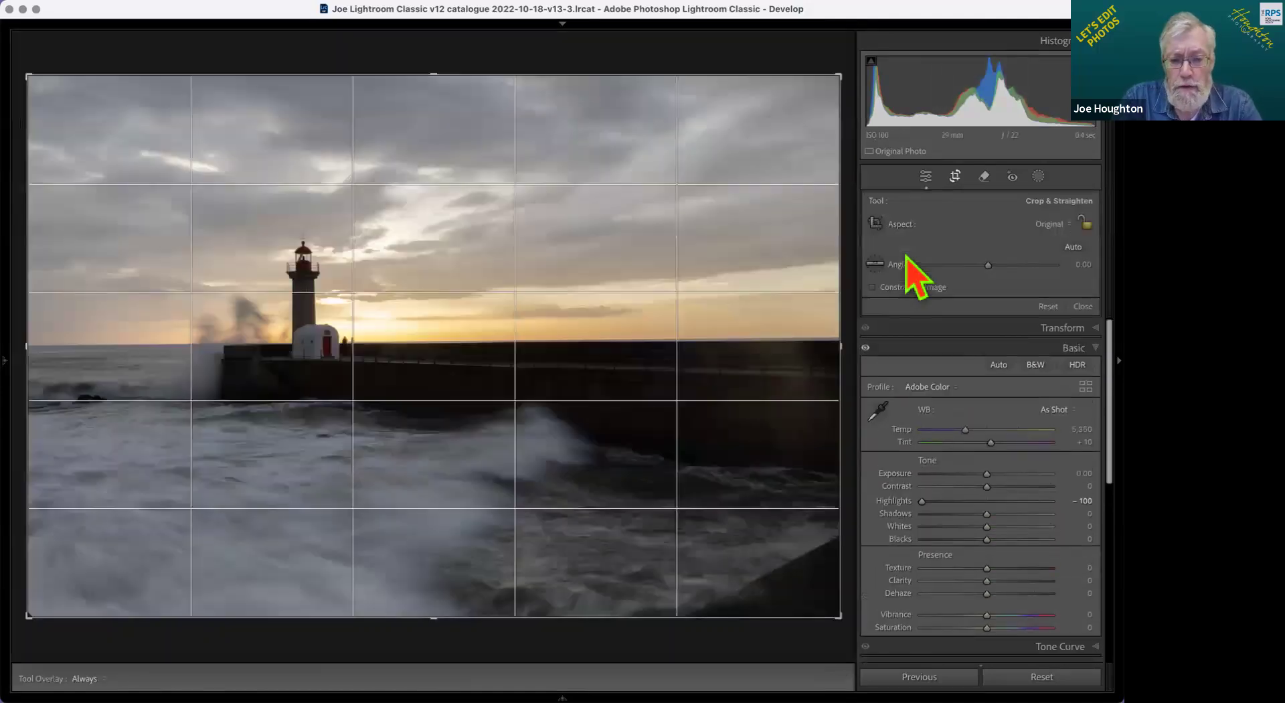
key("super")
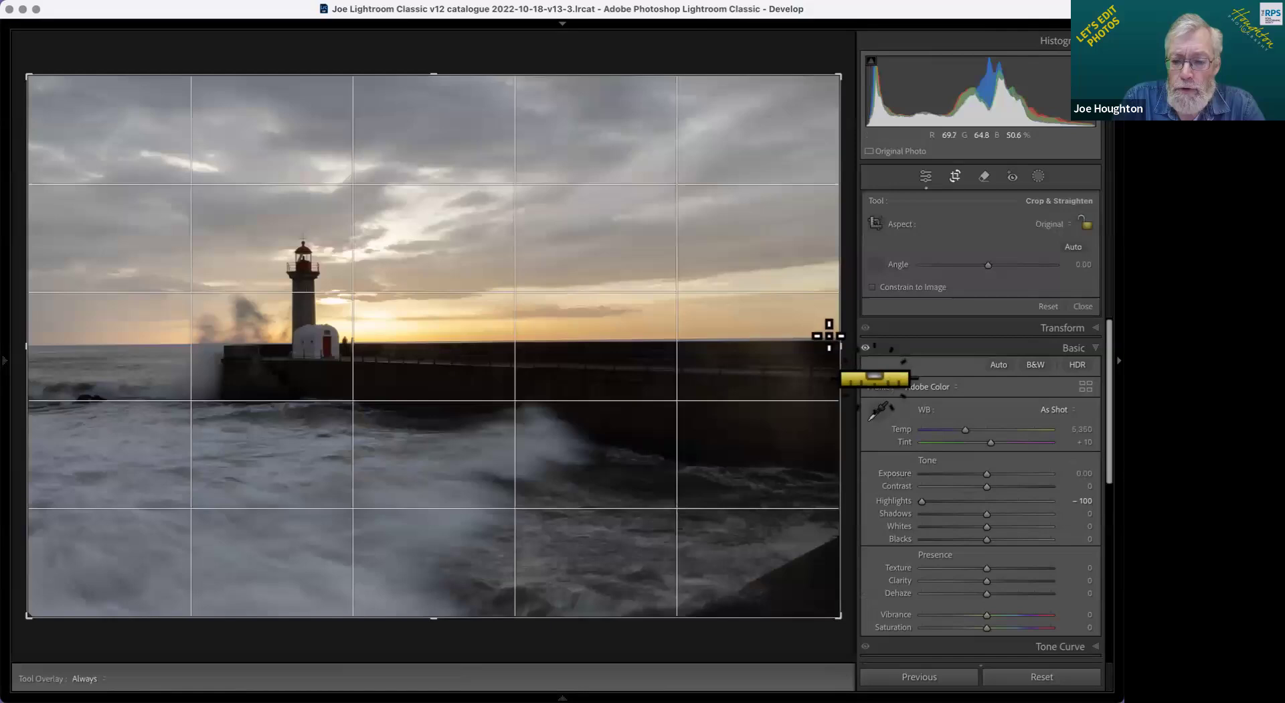
mouse_move(830, 336)
left_mouse_down()
mouse_move(335, 343)
mouse_move(128, 378)
mouse_move(31, 346)
left_mouse_up()
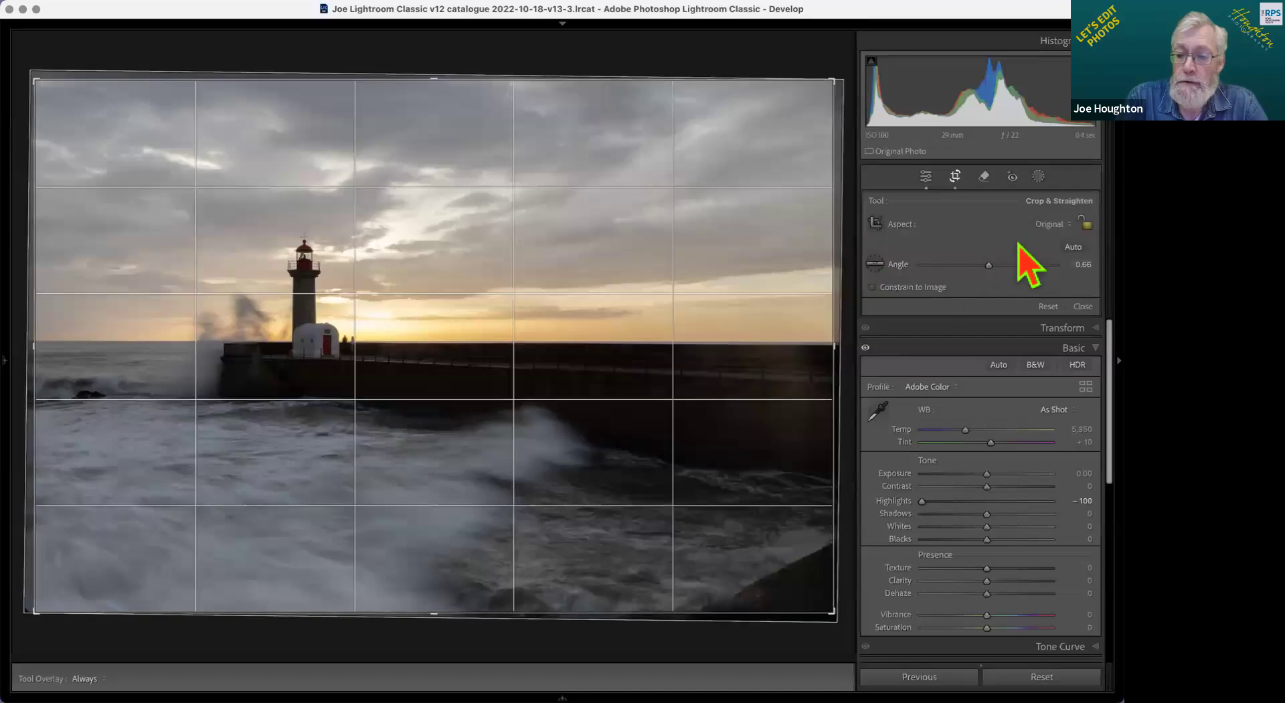
Step: Crop to 16 x 9, unlock the aspect ratio and trim more sky and foreground sea into a wider panorama
left_click(1056, 226)
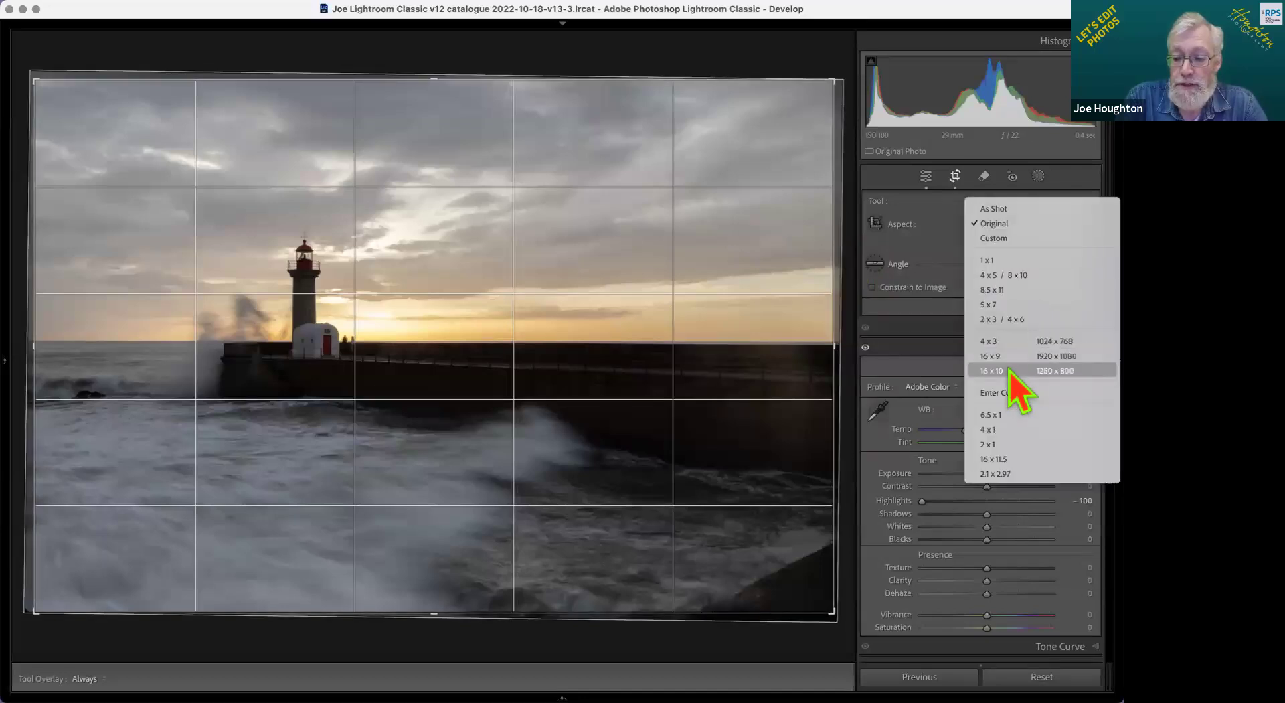
left_click(1010, 357)
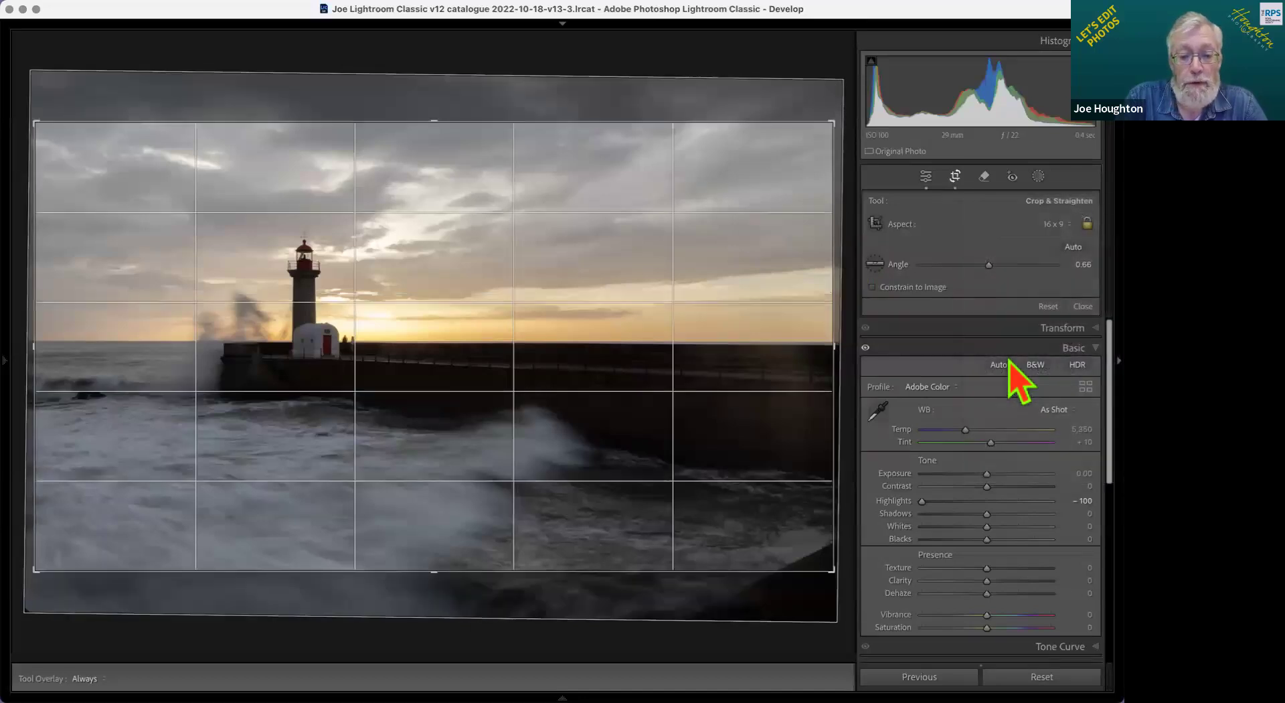
left_click(1087, 224)
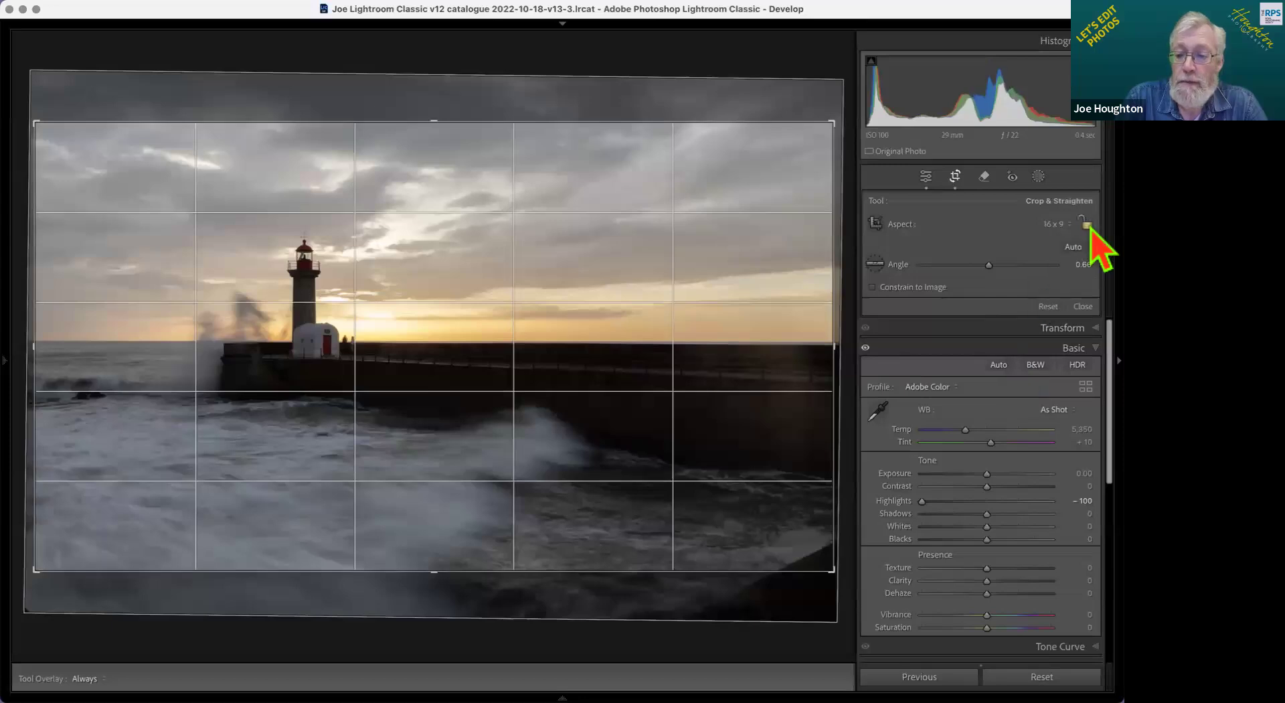
left_click_drag(436, 124, 439, 162)
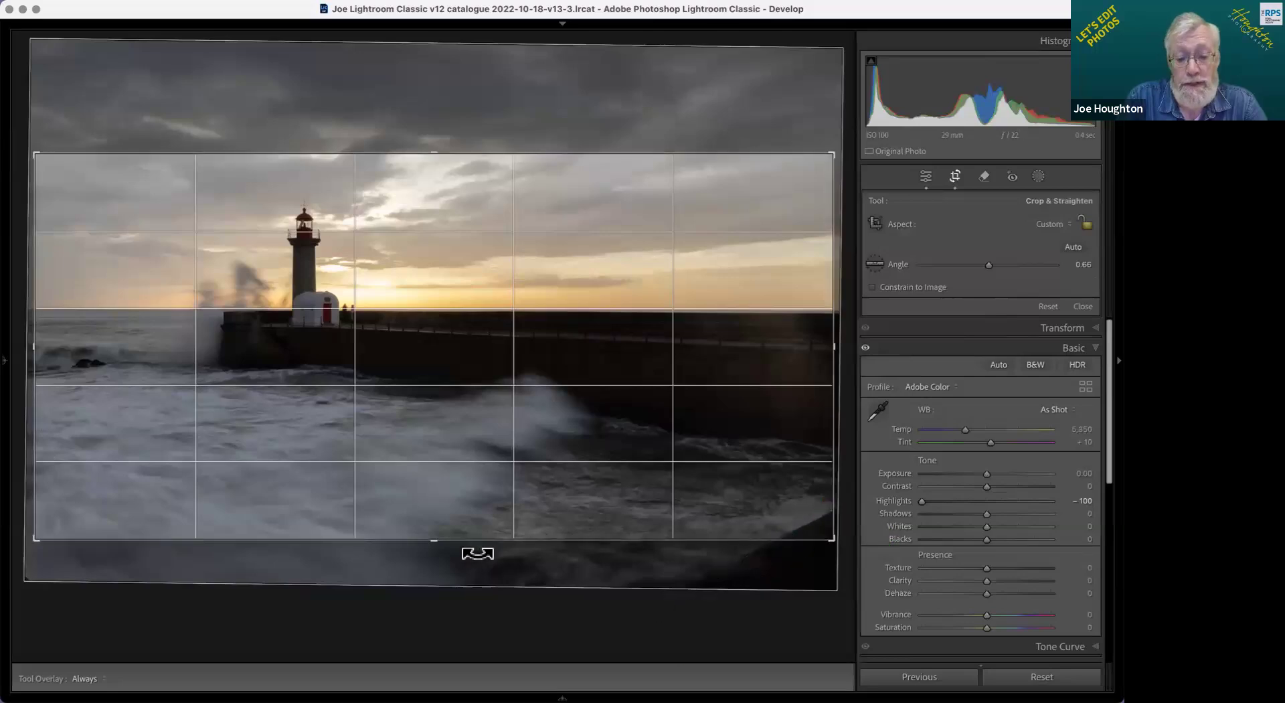
left_click_drag(436, 544, 434, 529)
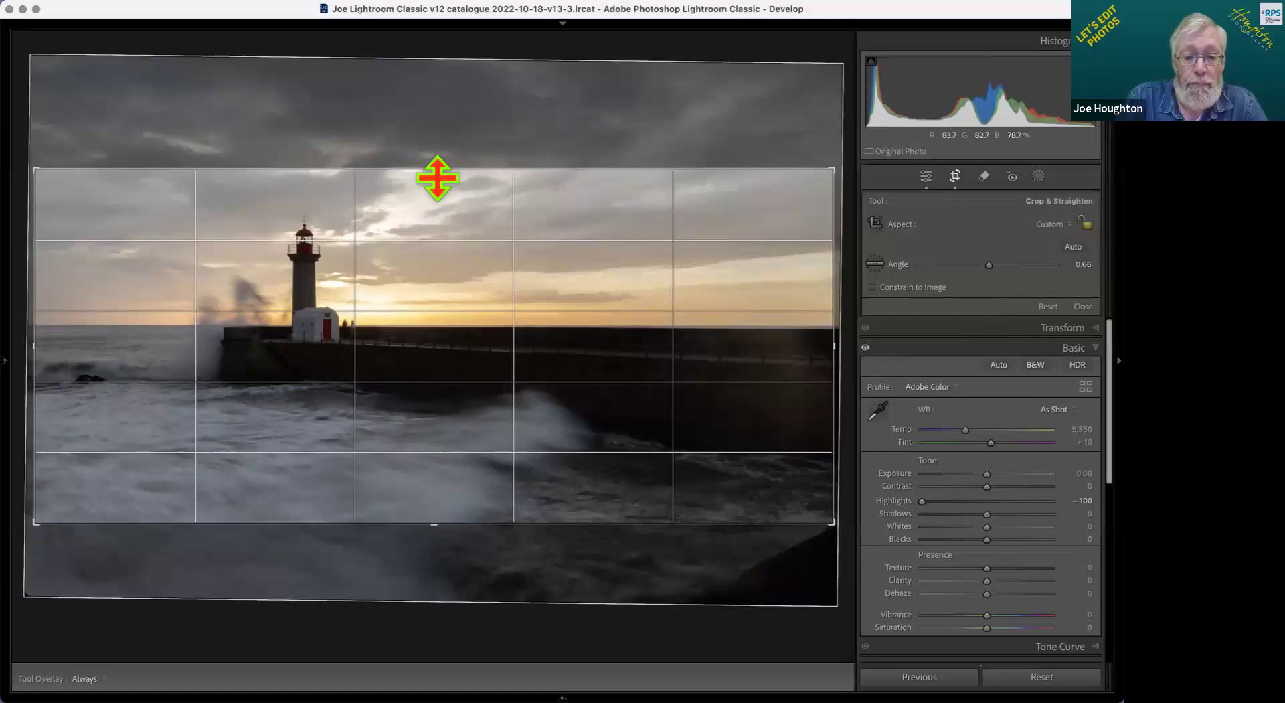
left_click_drag(437, 178, 438, 180)
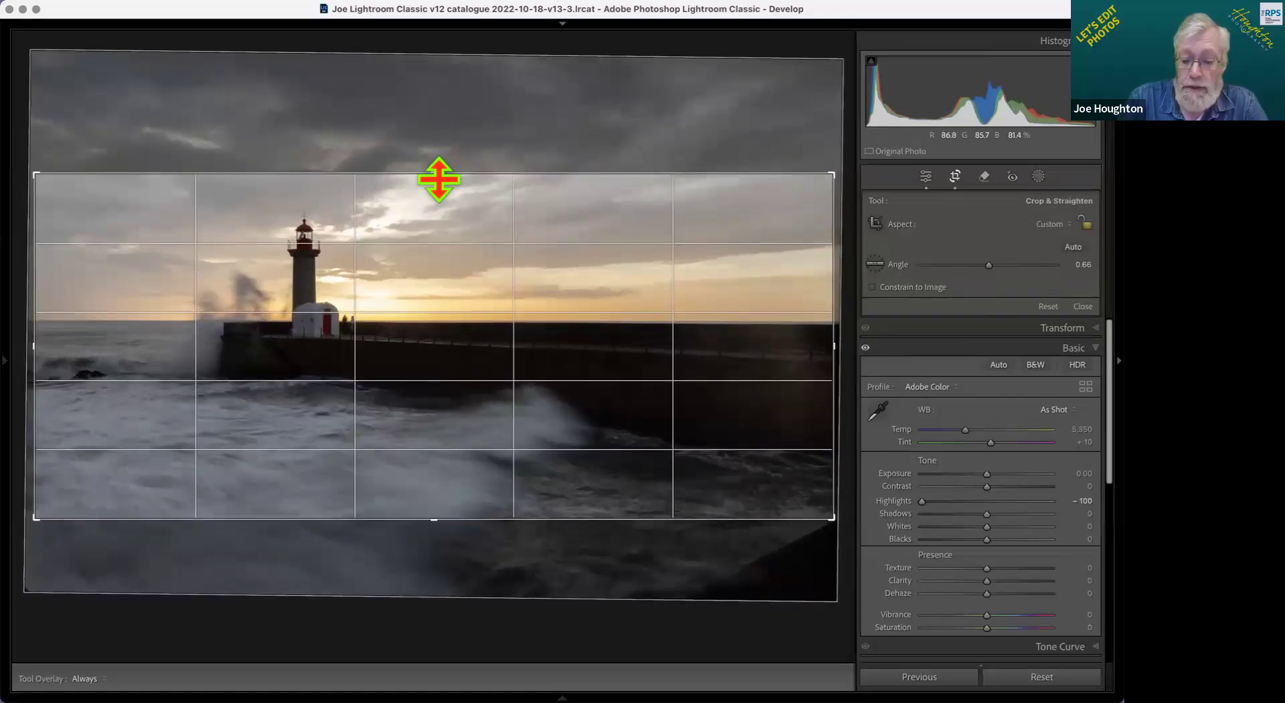
key("Return")
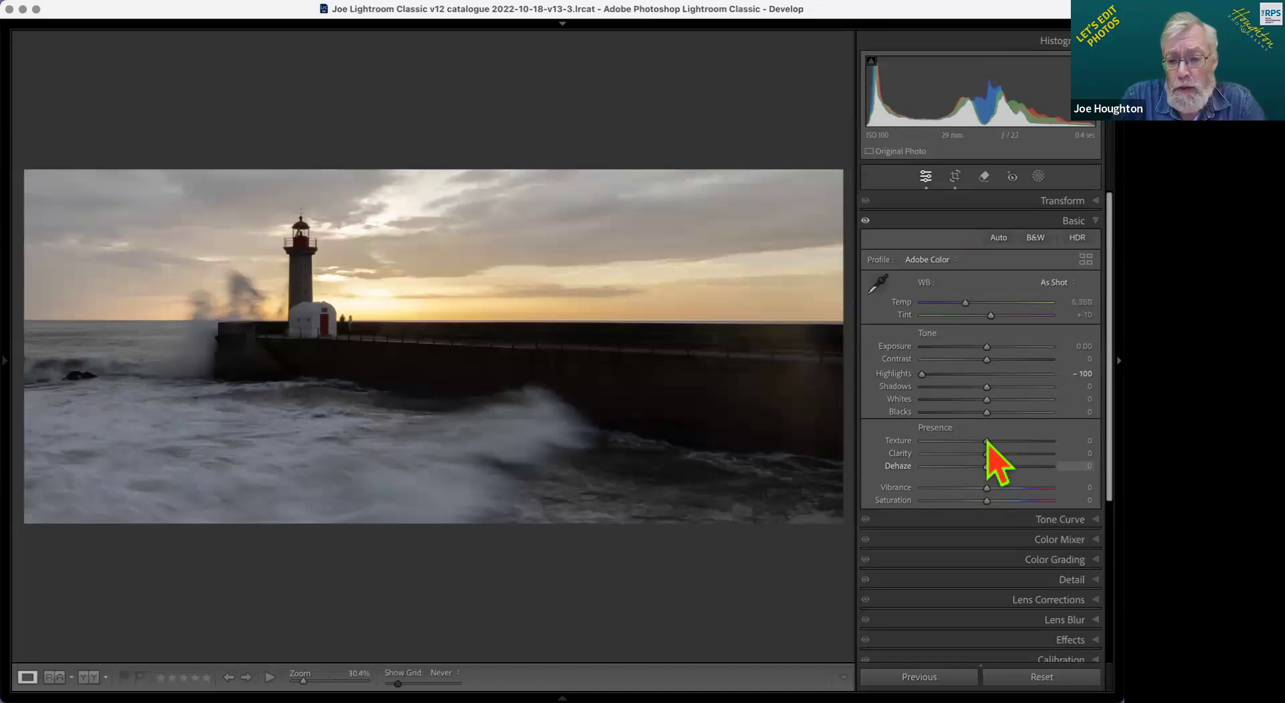
Step: Mask the sky, reset the mask's Texture to 0 and set its Dehaze to 25
left_click(1039, 177)
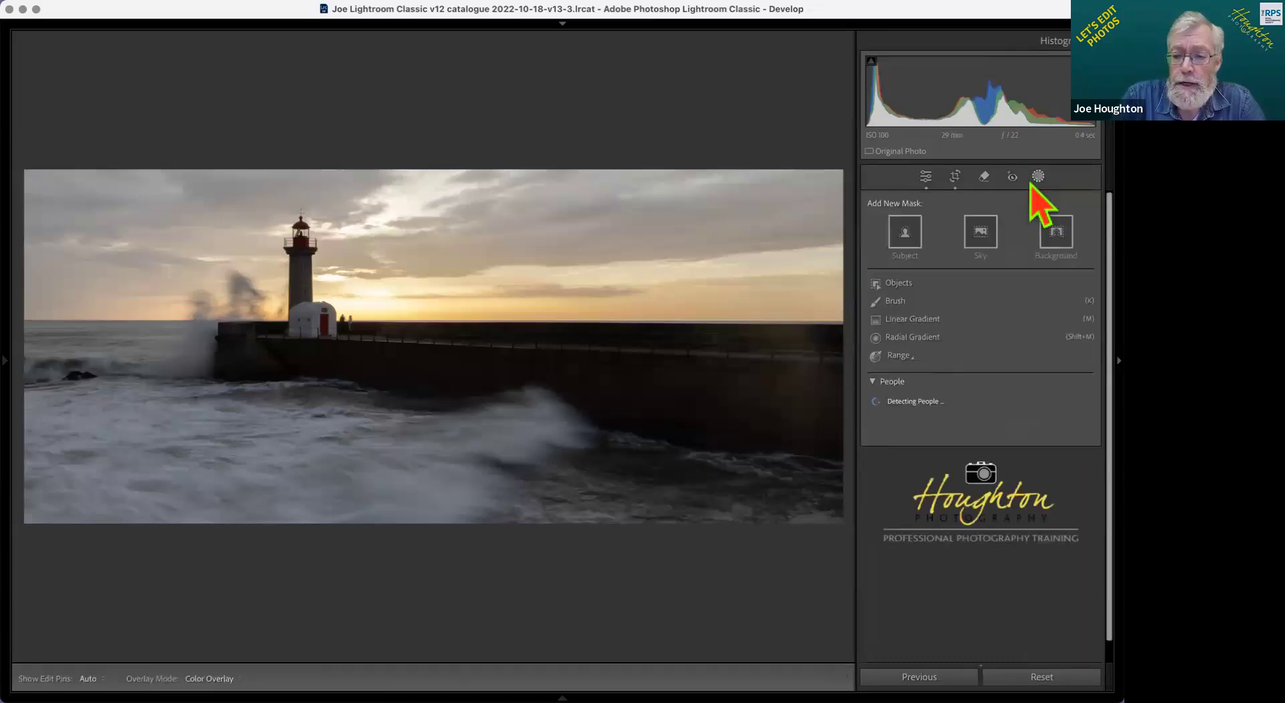
left_click(980, 232)
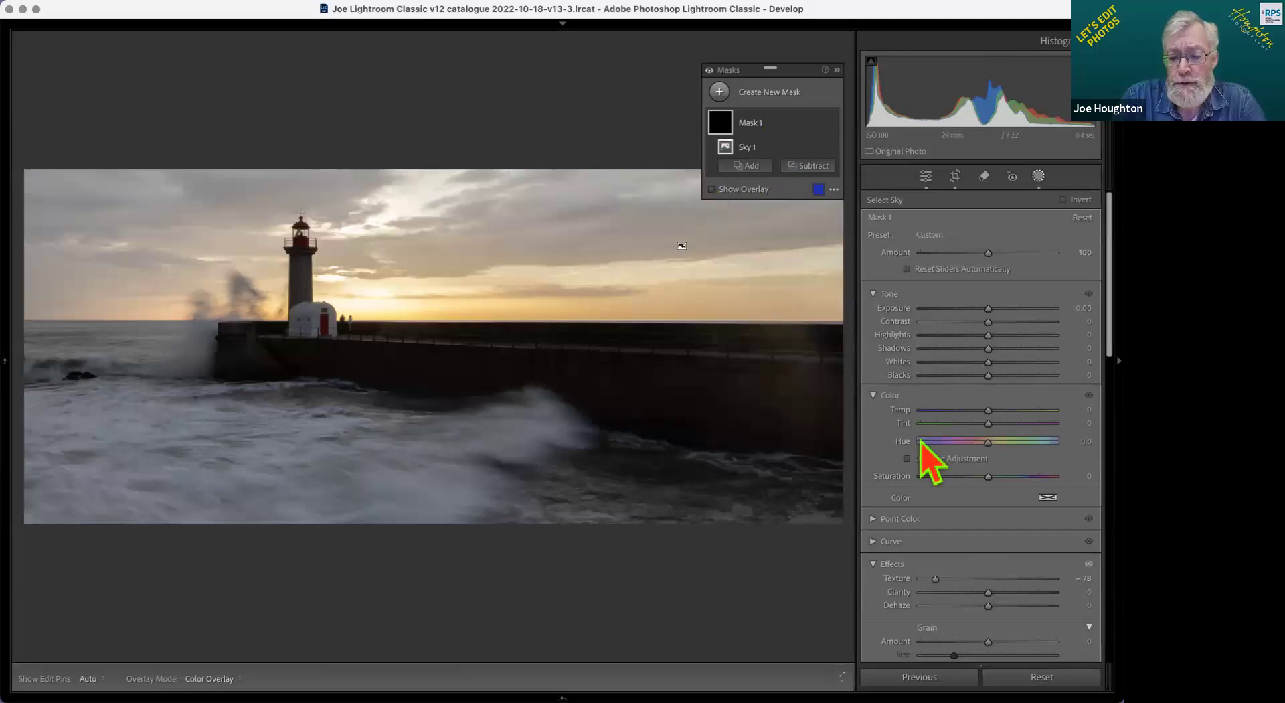
double_click(938, 579)
left_click_drag(989, 606, 1012, 606)
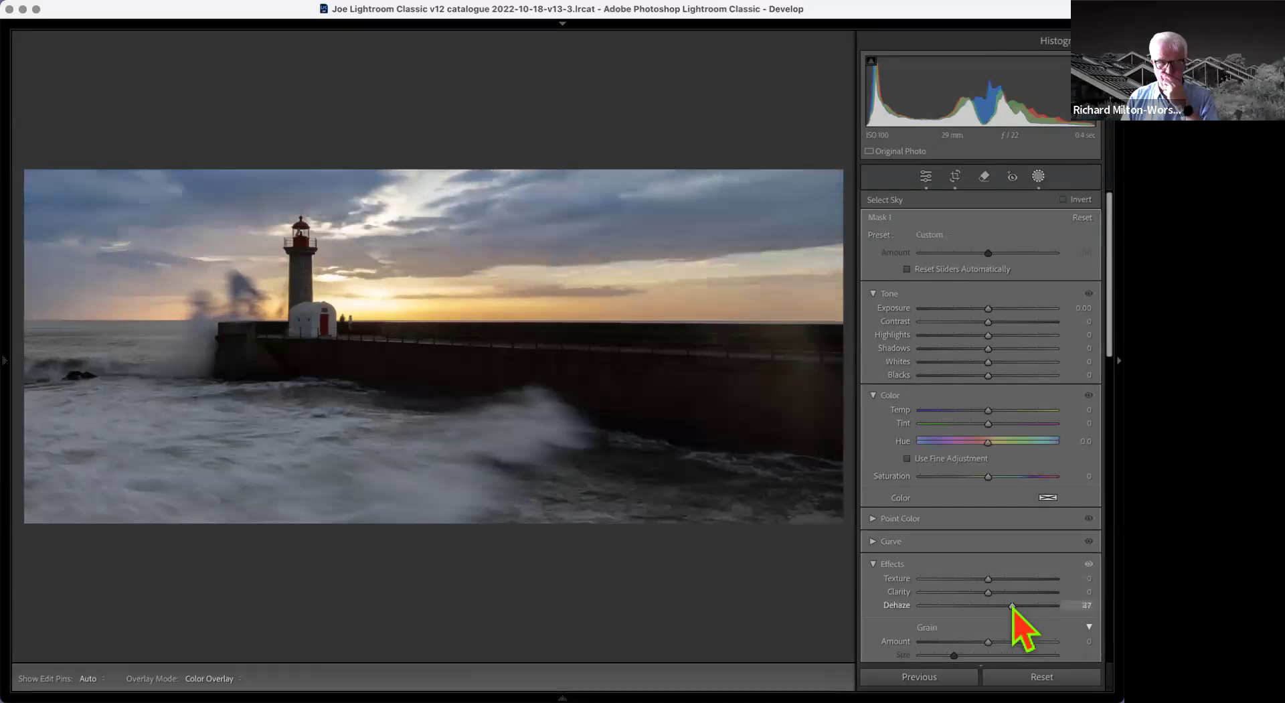
left_click_drag(1011, 607, 1004, 606)
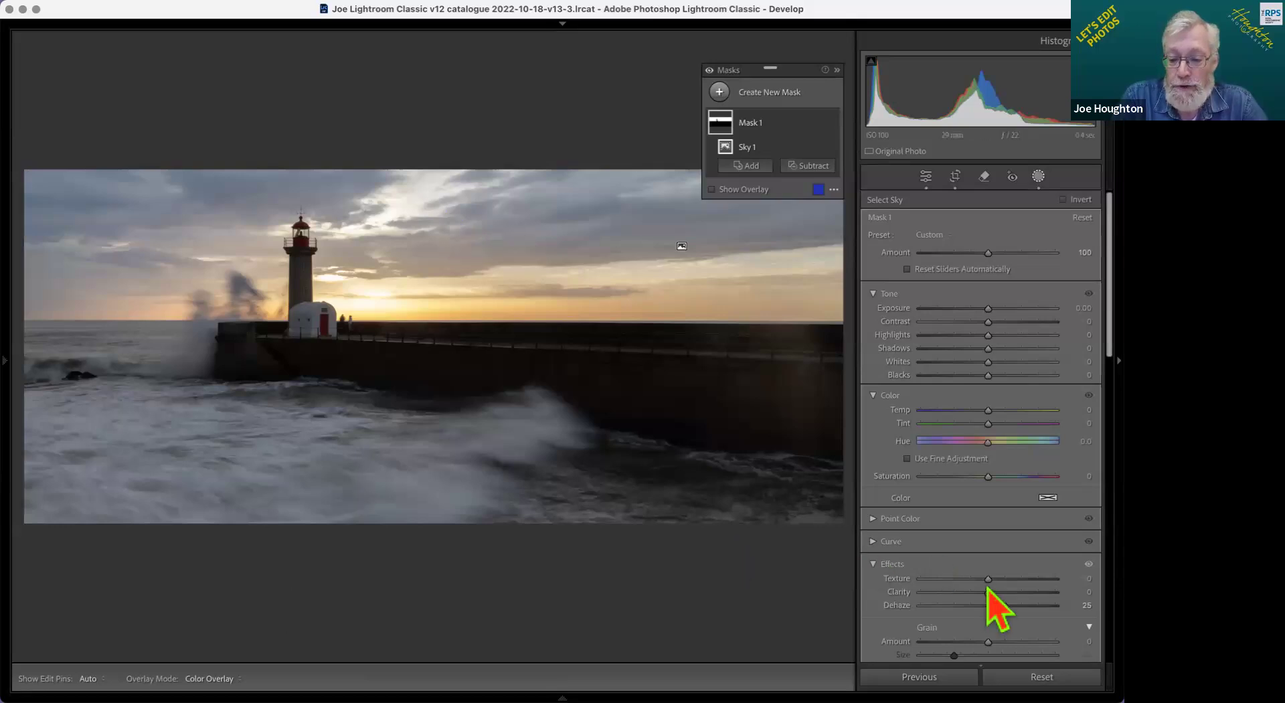
Step: Set the sky mask's Texture to 26 and warm its Temp to 14
left_click(1003, 580)
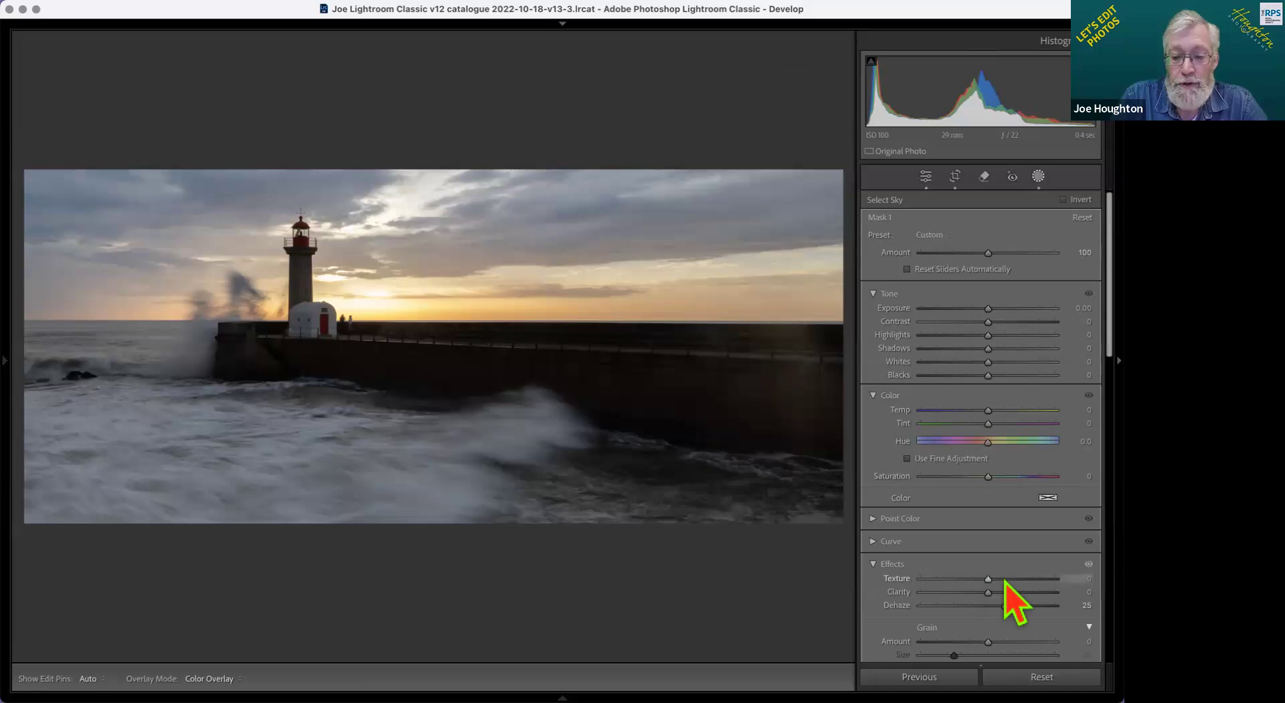
mouse_move(1004, 580)
left_mouse_down()
mouse_move(1037, 579)
mouse_move(1006, 580)
left_mouse_up()
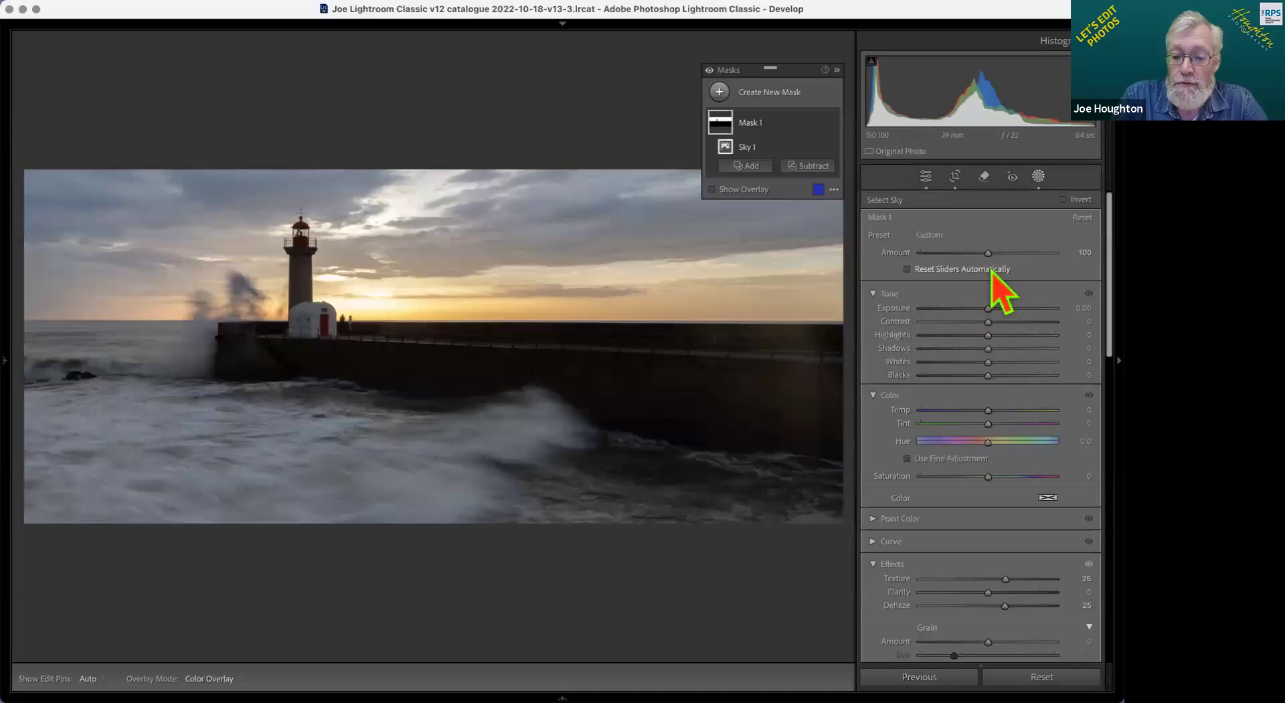
left_click_drag(989, 410, 997, 411)
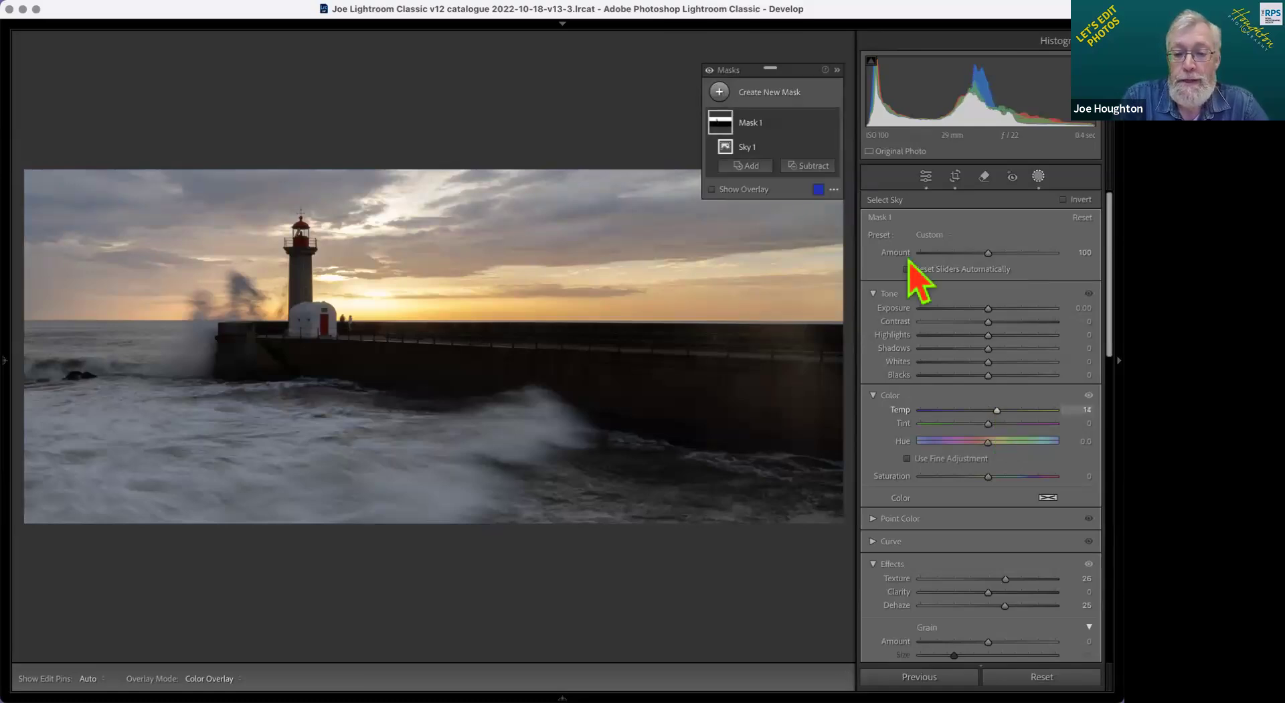
Step: Rename the sky mask as Sky
double_click(750, 126)
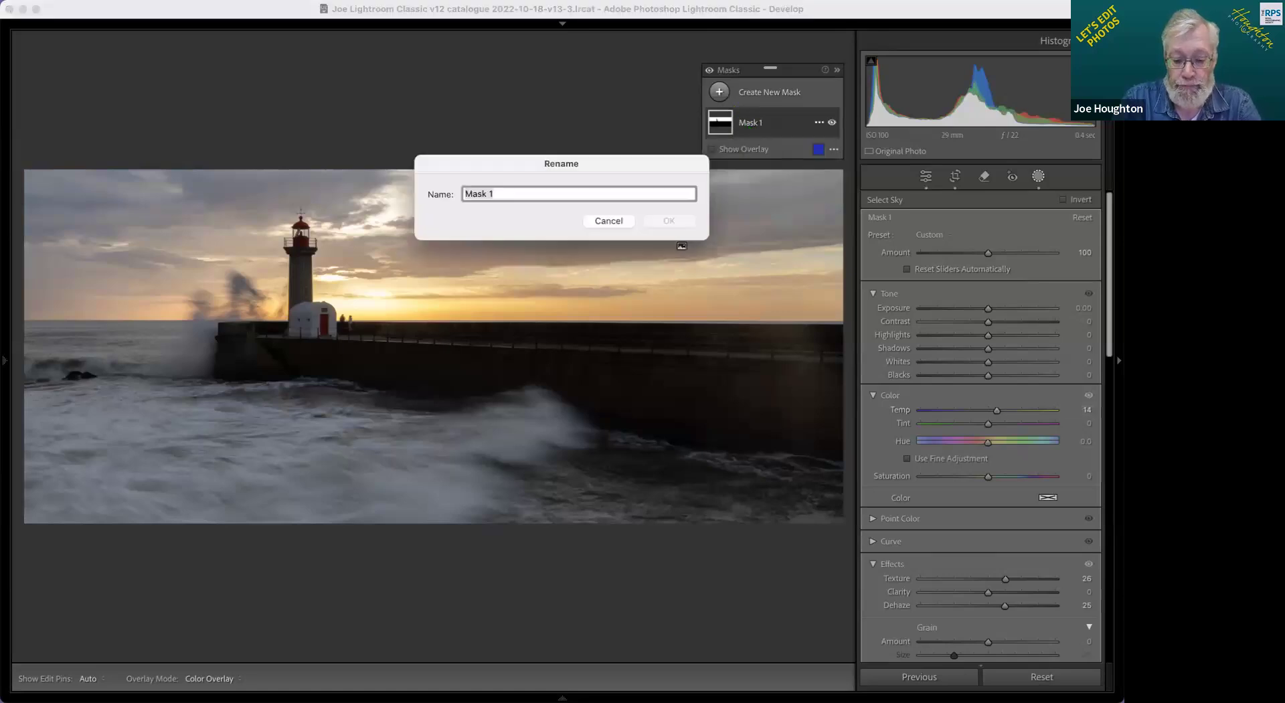
type("Sky")
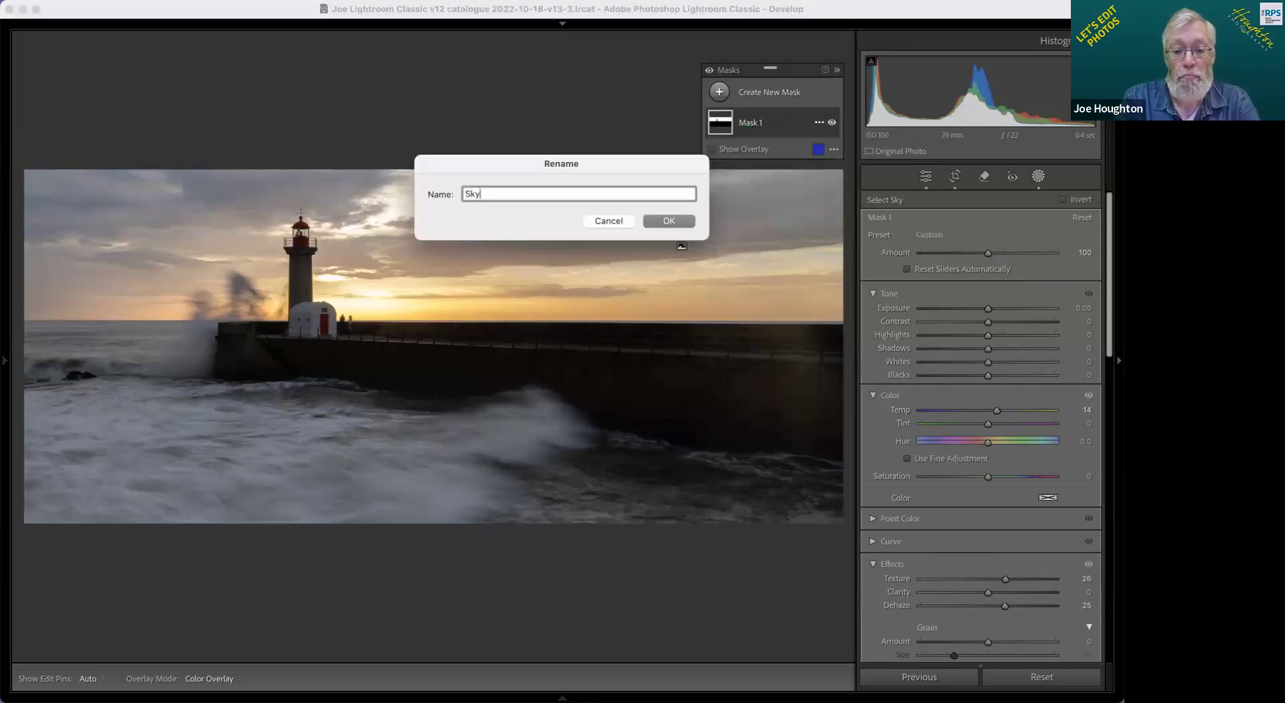
key("Return")
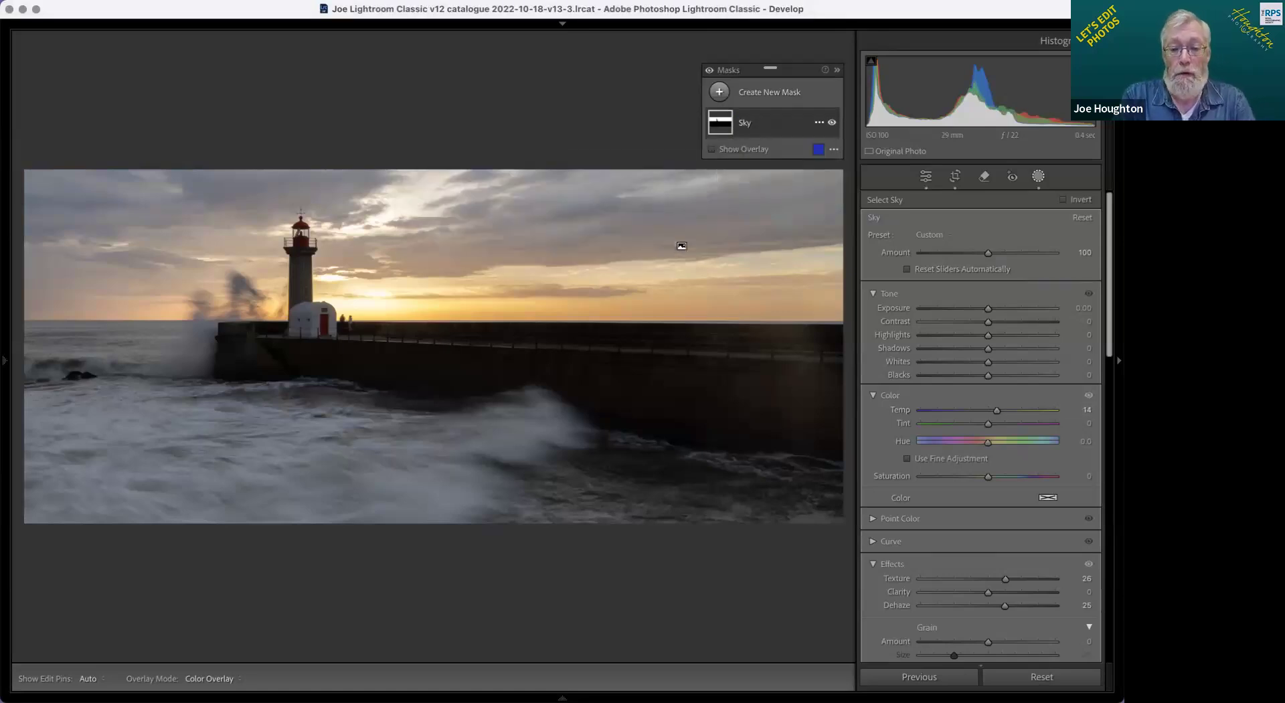
Step: Create a new subject mask for the lighthouse, show its overlay and expand the mask's components
left_click(770, 94)
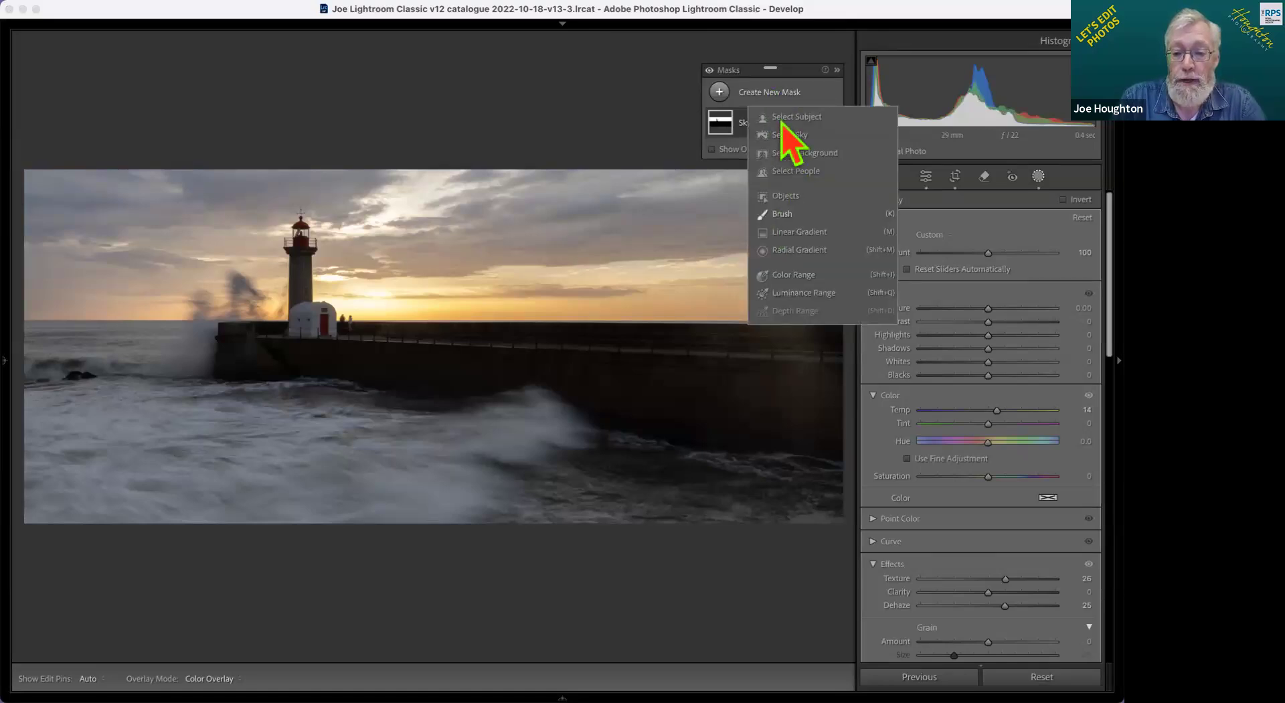
left_click(795, 117)
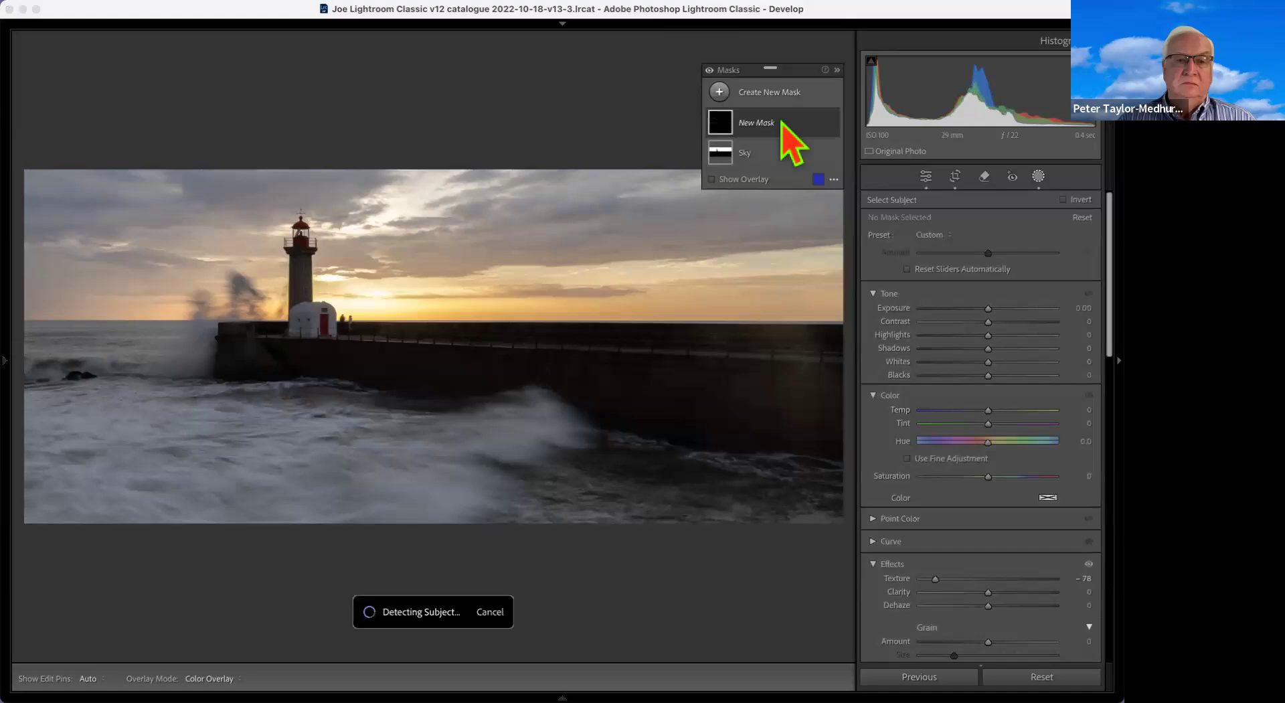
left_click(712, 180)
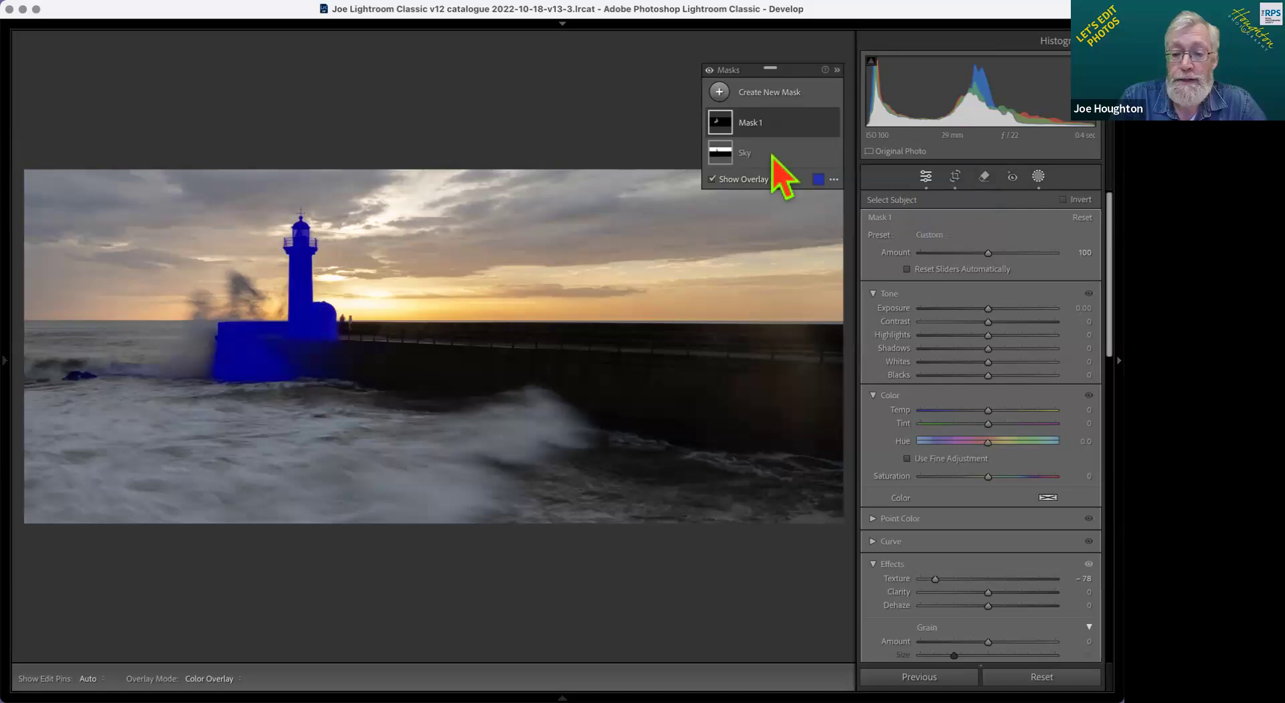
left_click(756, 124)
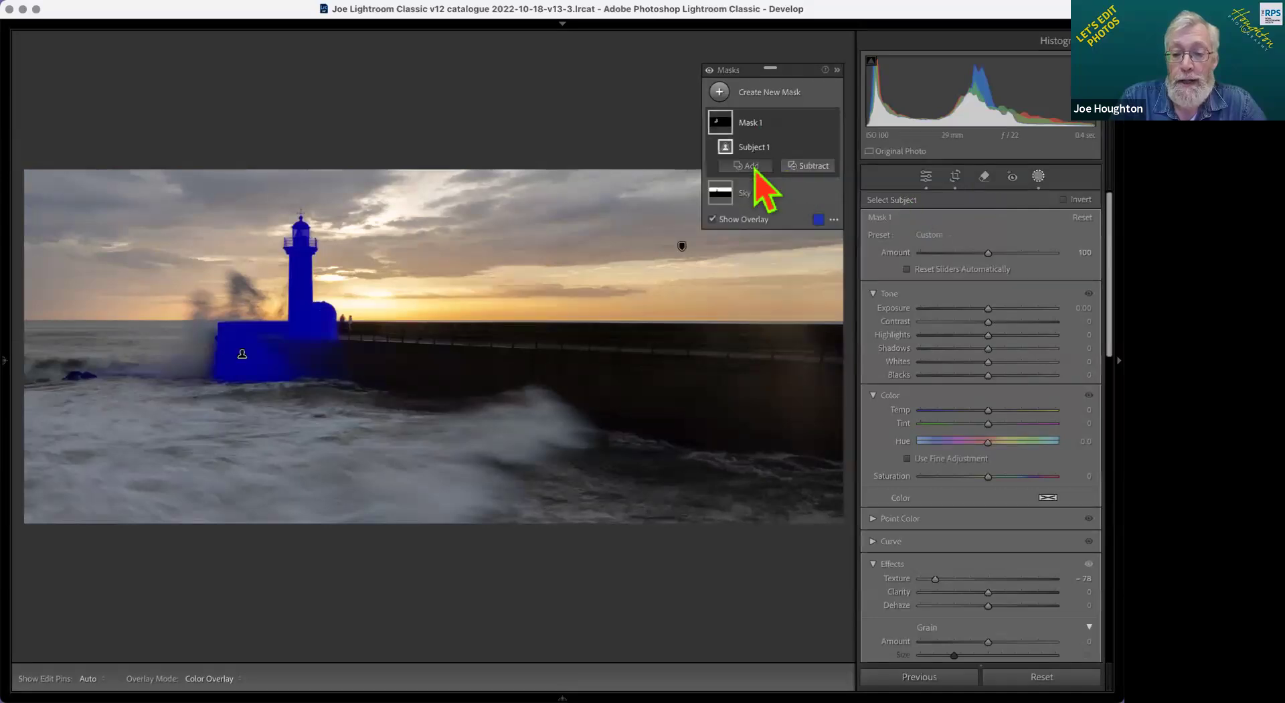
Step: Add the pier wall to the lighthouse mask with a rectangular object selection, and subtract the sky from the mask
left_click(750, 165)
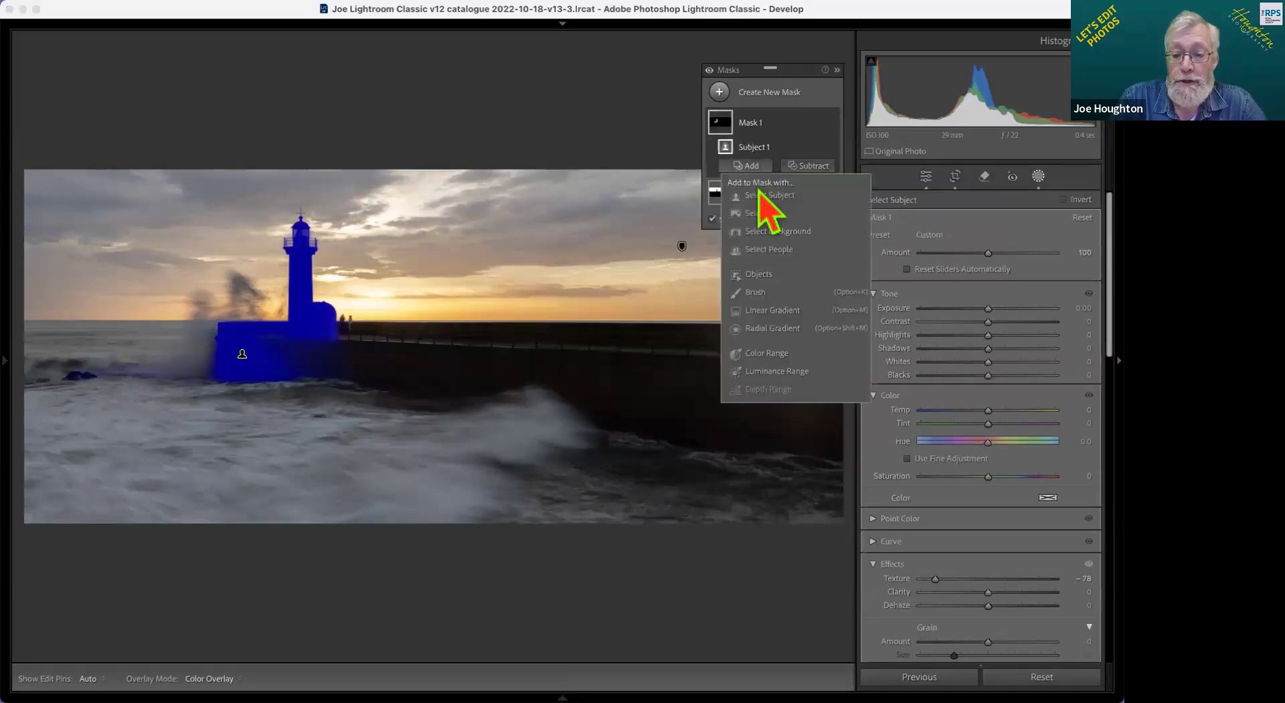
left_click(759, 277)
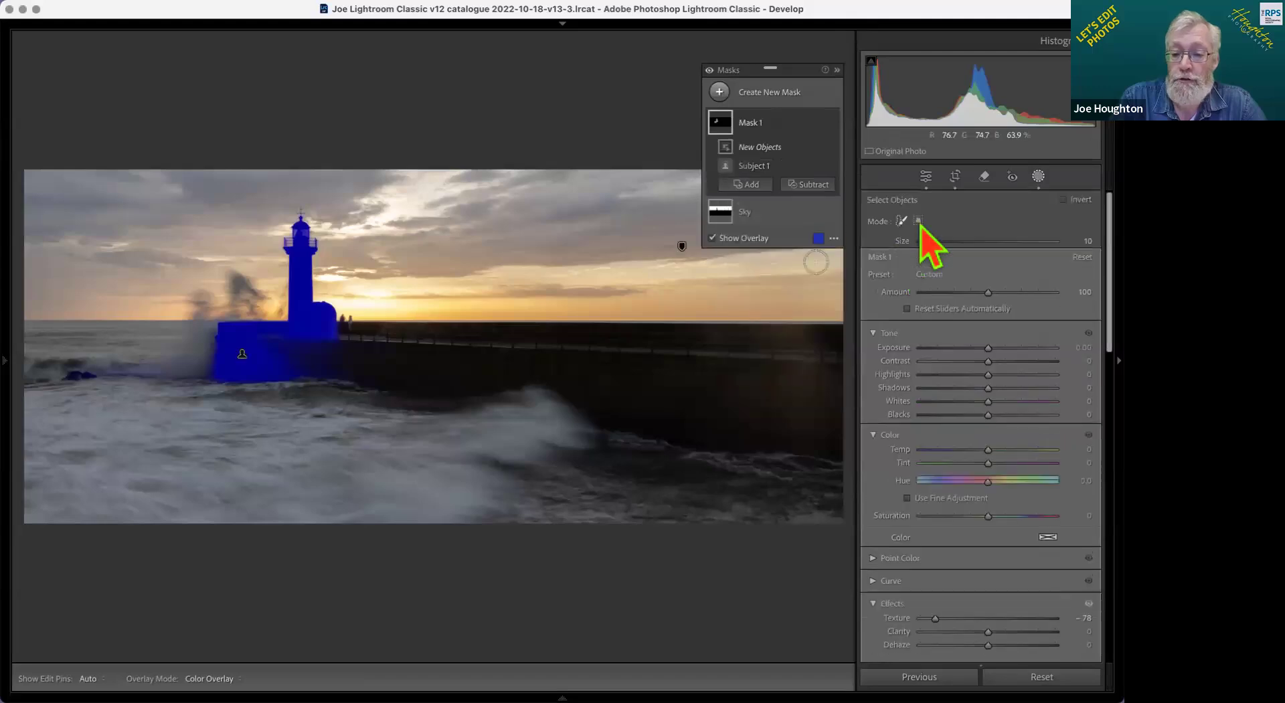
left_click(919, 220)
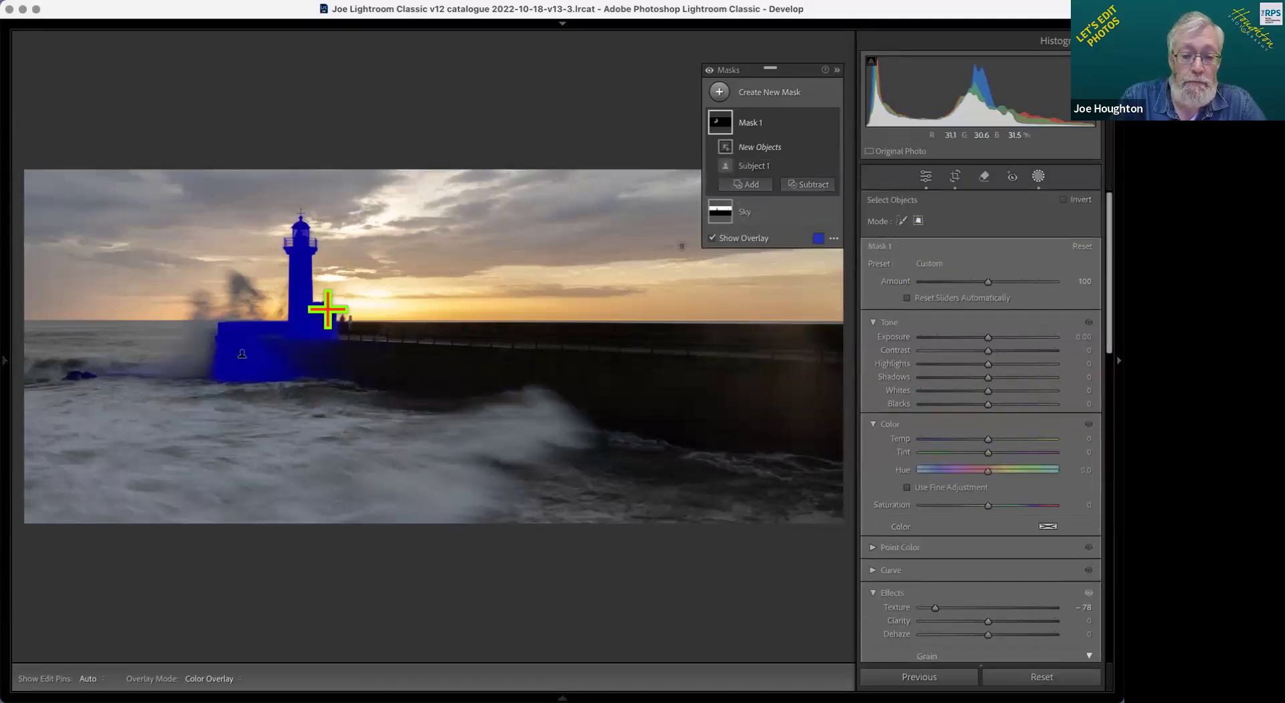
left_click_drag(216, 305, 882, 480)
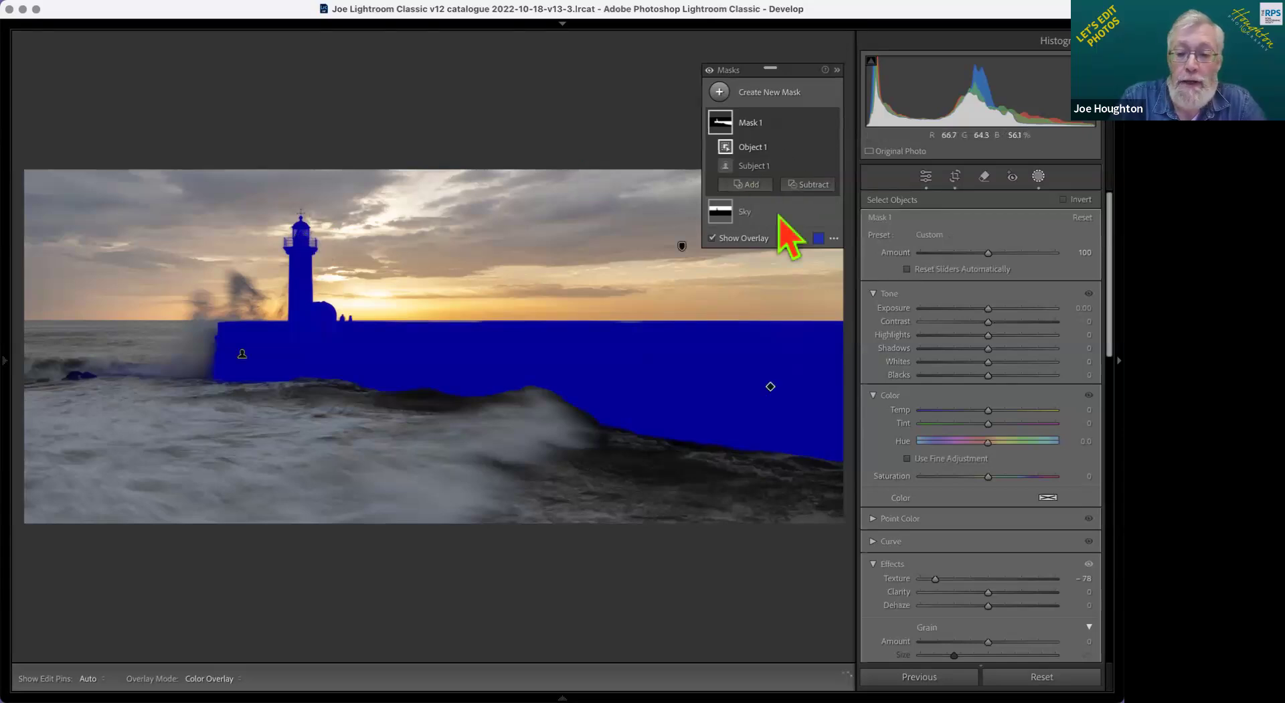
left_click(807, 187)
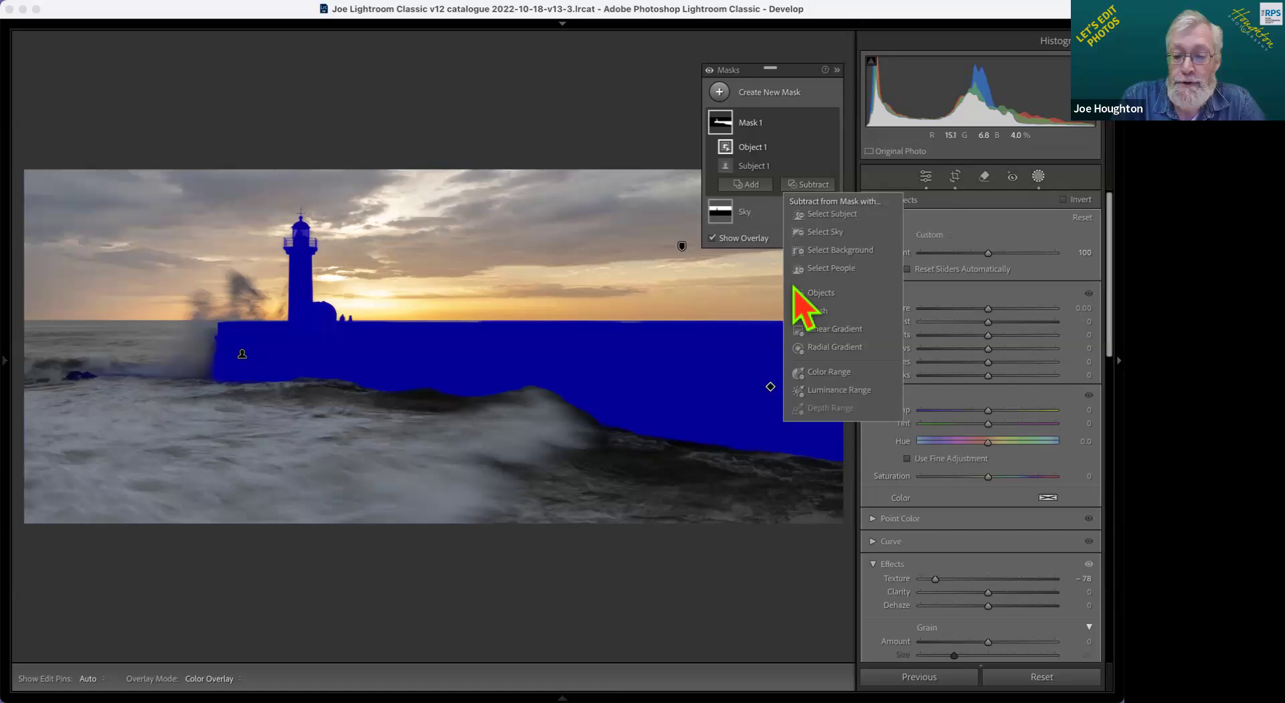
left_click(825, 233)
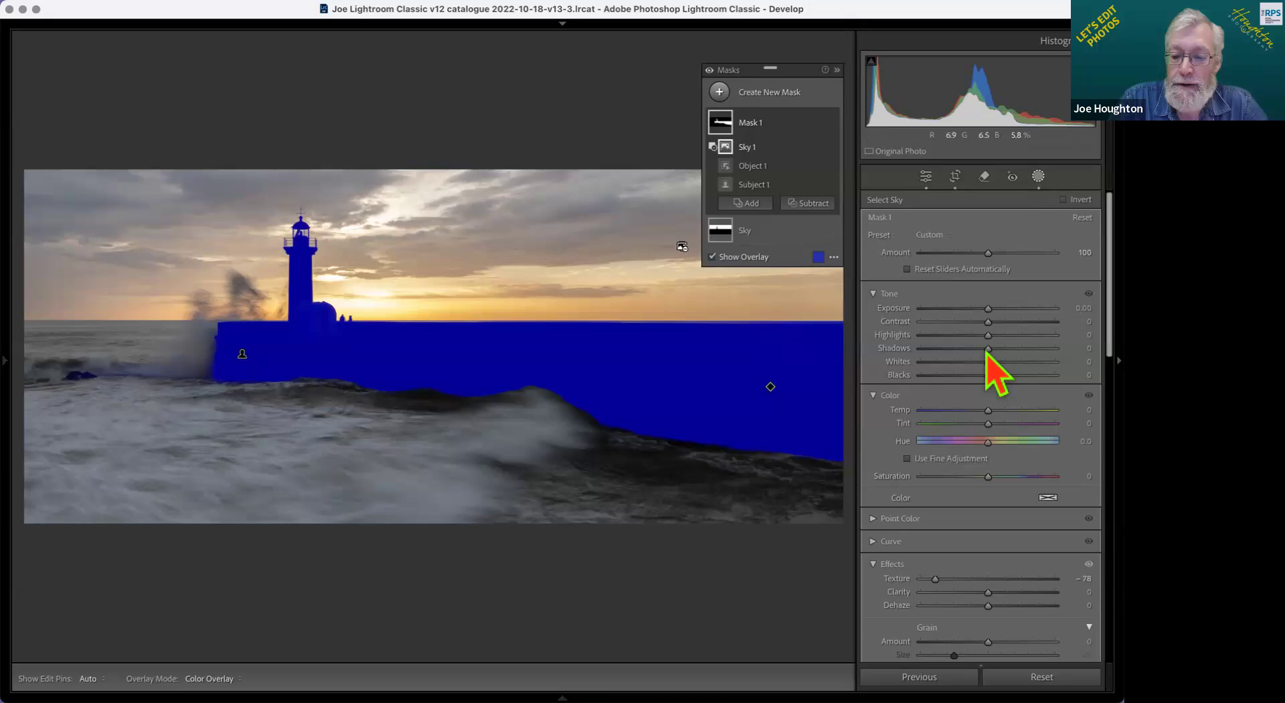
Step: Adjust the lighthouse and pier mask to Exposure 0.61, Shadows 63, Texture 41 and Clarity 80
left_click_drag(988, 312, 998, 312)
left_click_drag(1019, 358, 1031, 361)
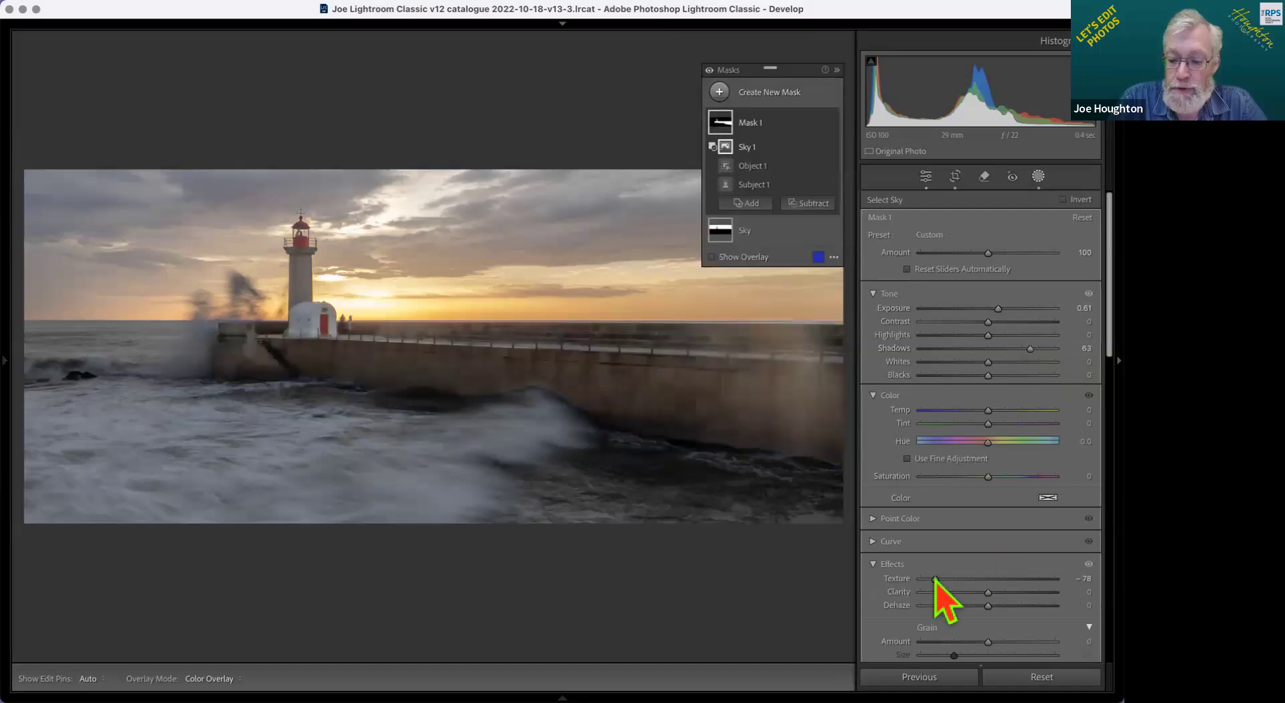
double_click(974, 587)
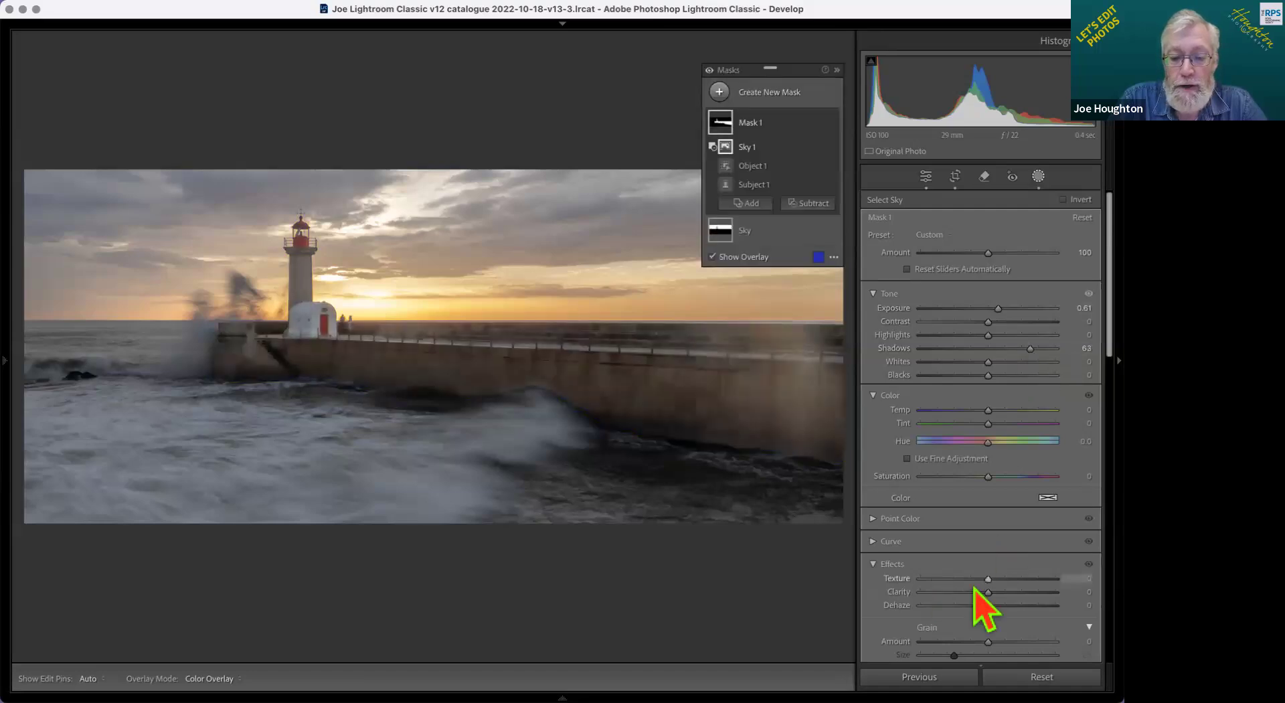
left_click_drag(986, 592, 1042, 592)
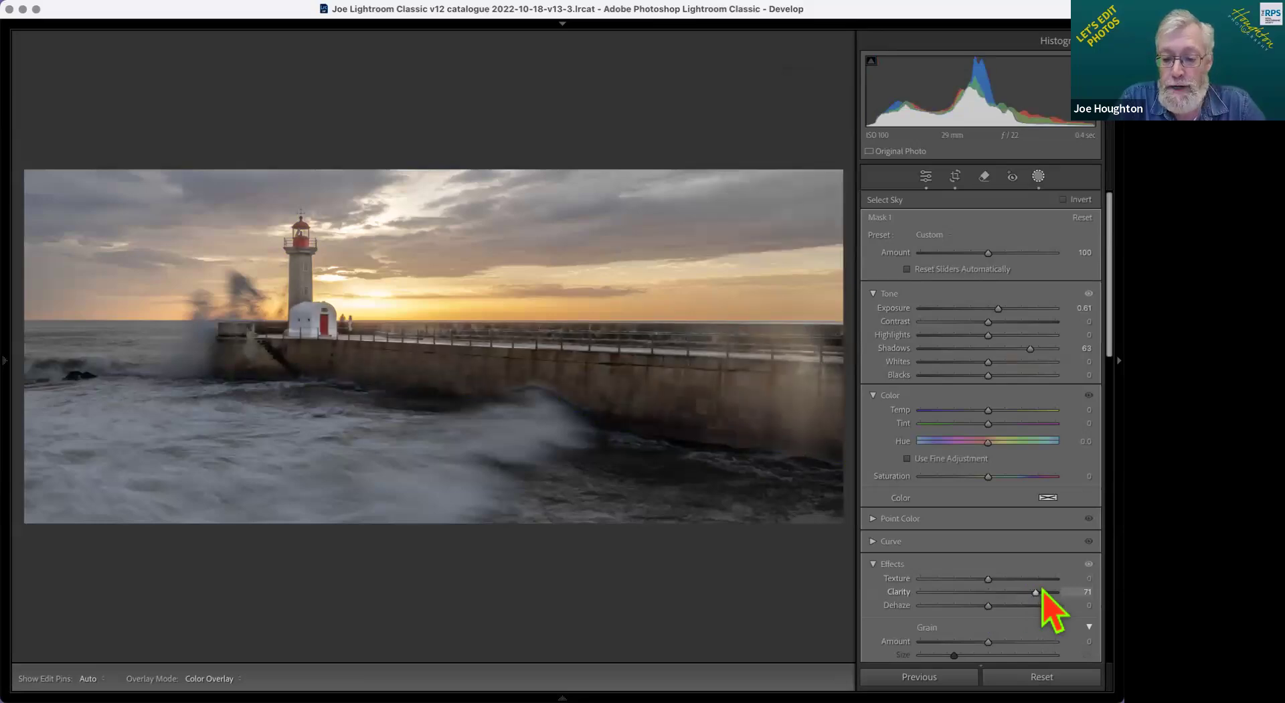
left_click(1028, 580)
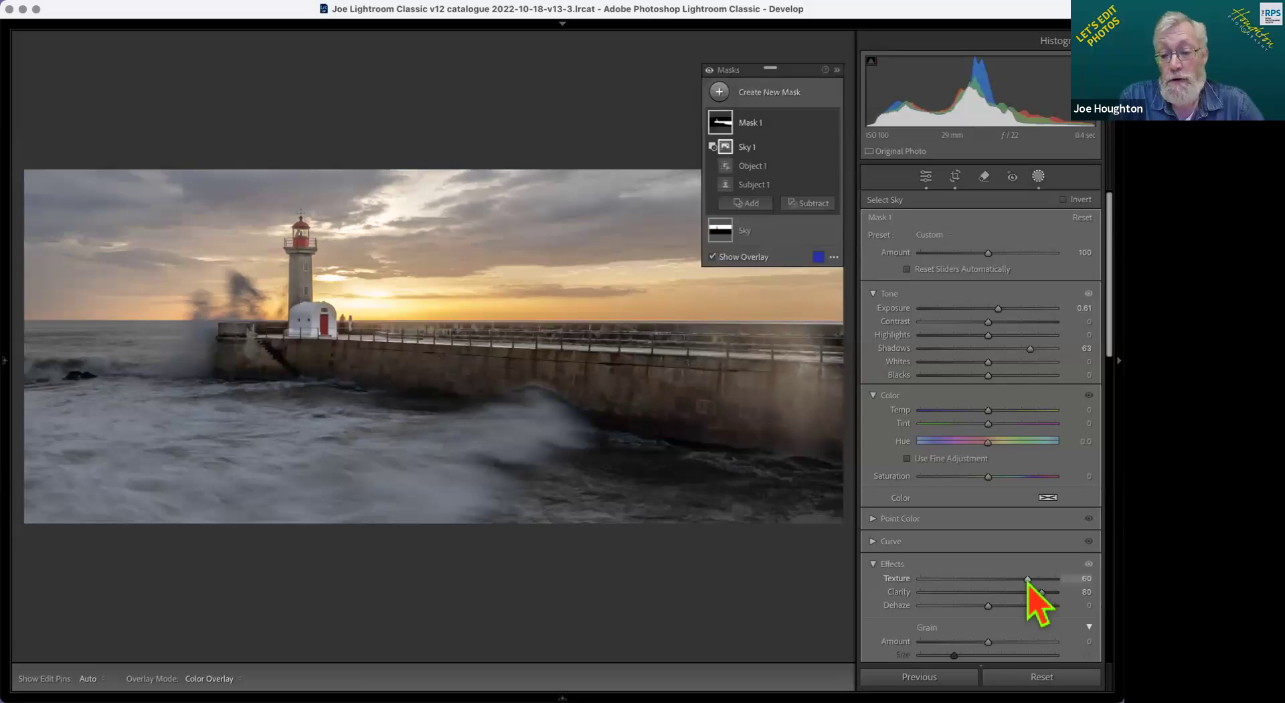
left_click(1016, 579)
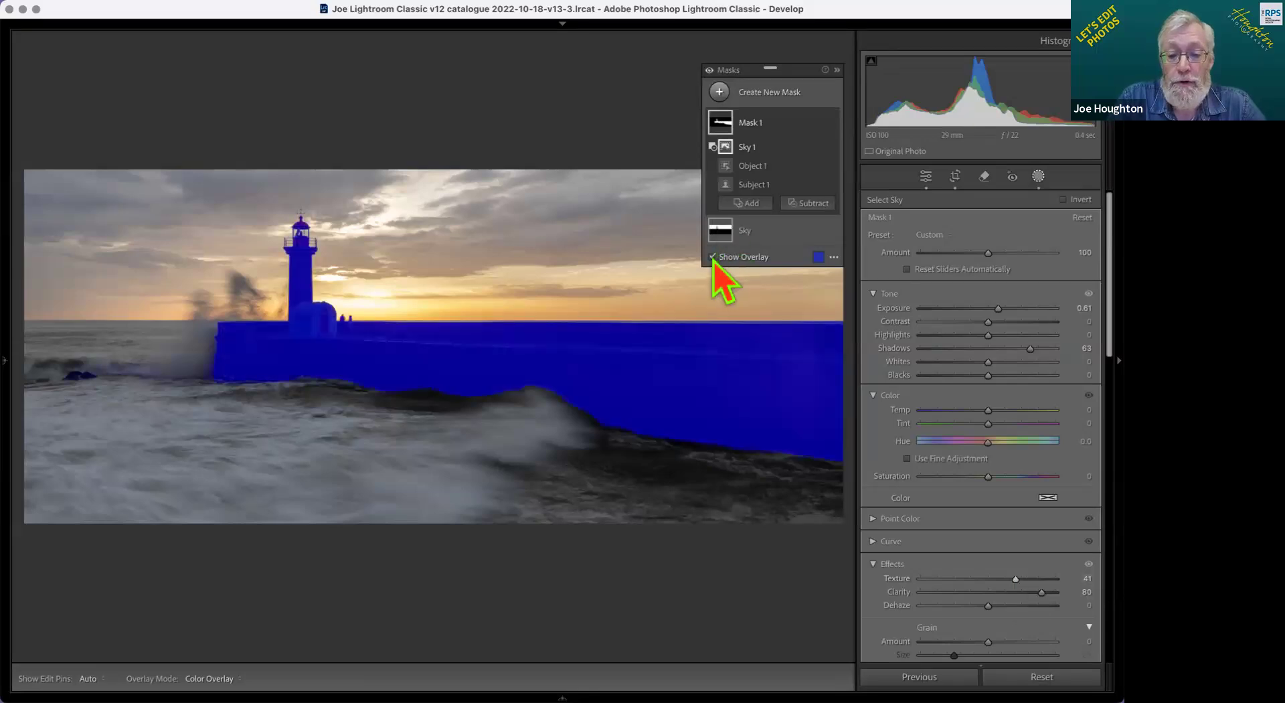
Step: Turn off the mask overlay and toggle the lighthouse and pier mask's visibility to compare the photo with and without it
left_click(712, 257)
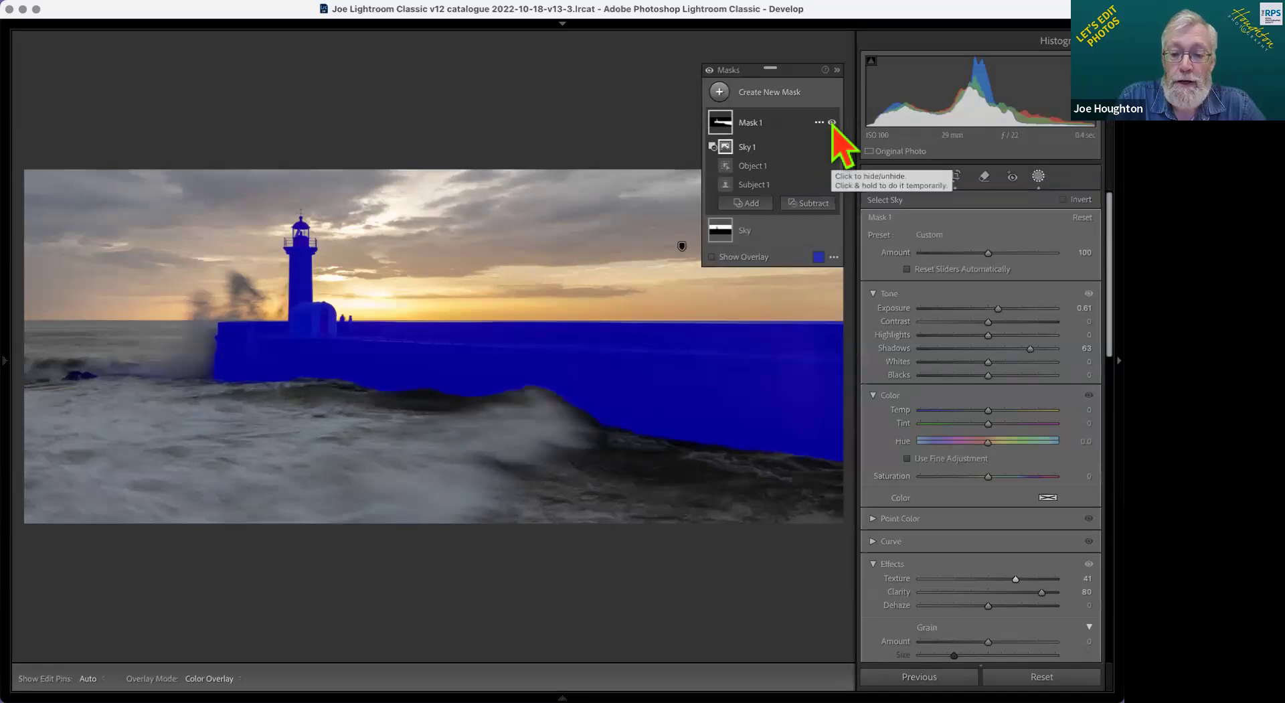
left_click(711, 258)
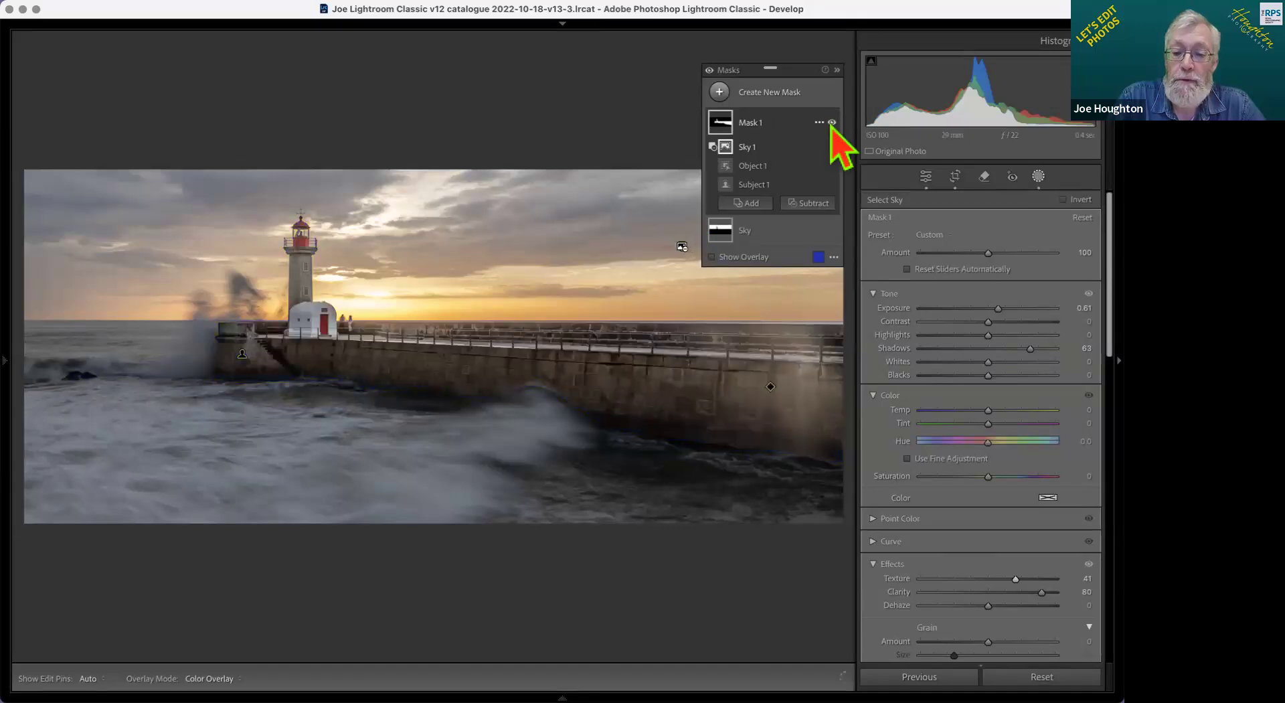
left_click(832, 123)
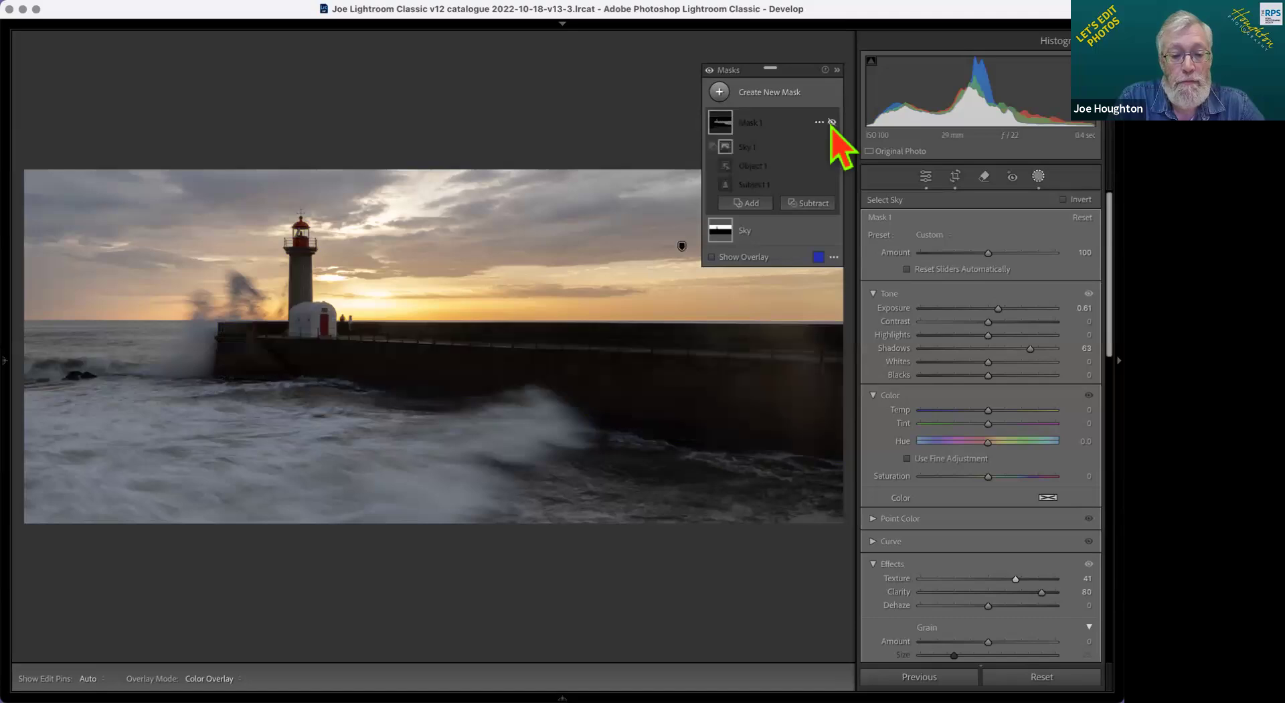
left_click(832, 122)
left_click(832, 122)
left_click(832, 123)
left_click(832, 123)
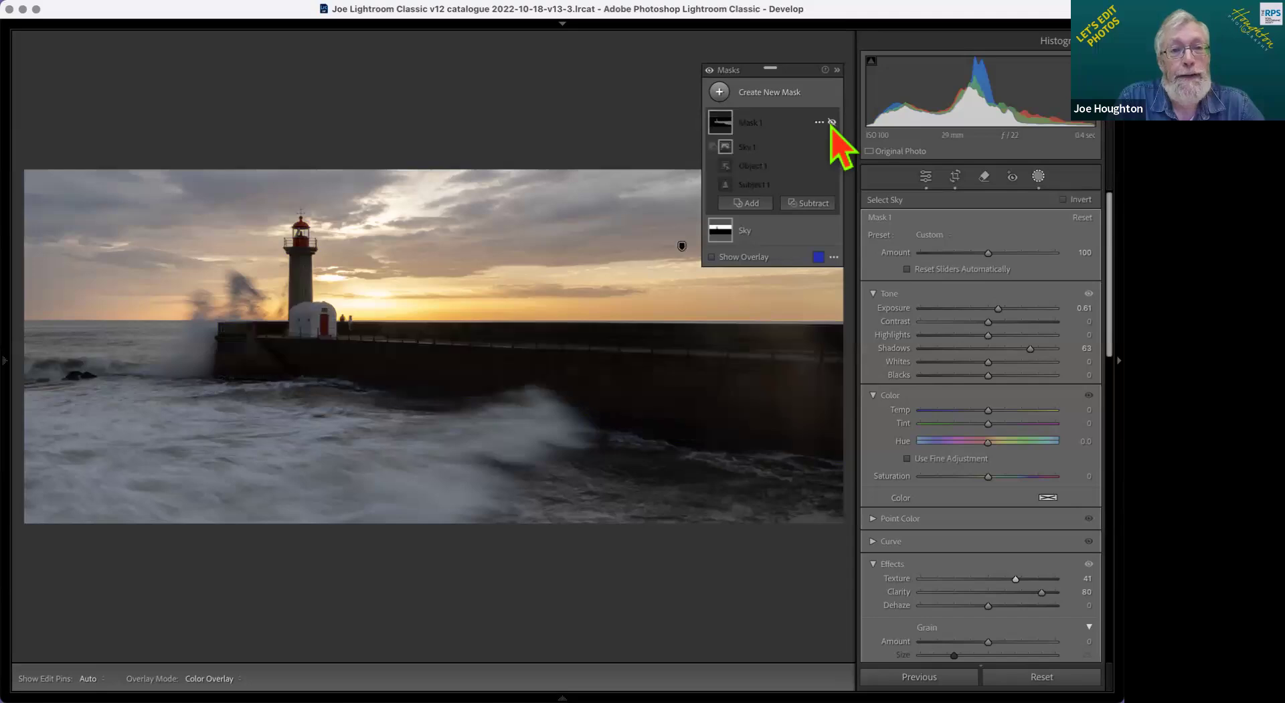
left_click(832, 123)
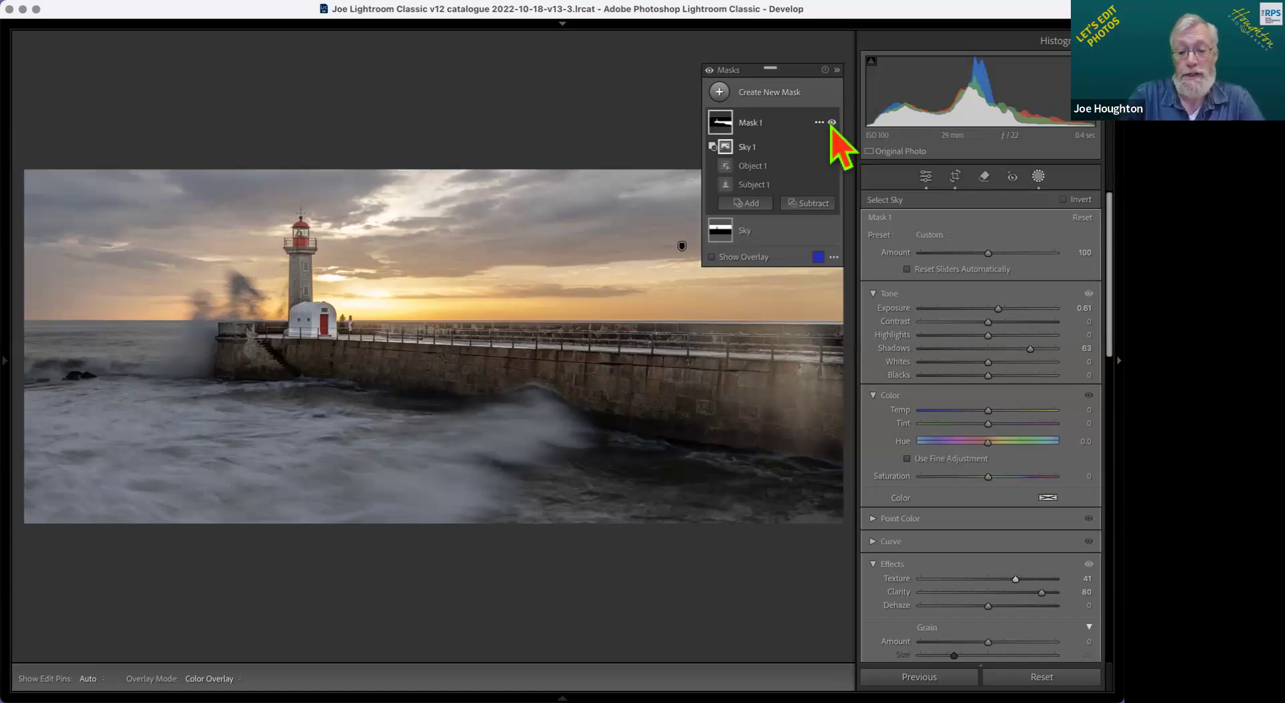
Step: Create a narrow linear gradient mask at the horizon, show its overlay and invert it to cover the sea, aligned with the horizon line
left_click(765, 99)
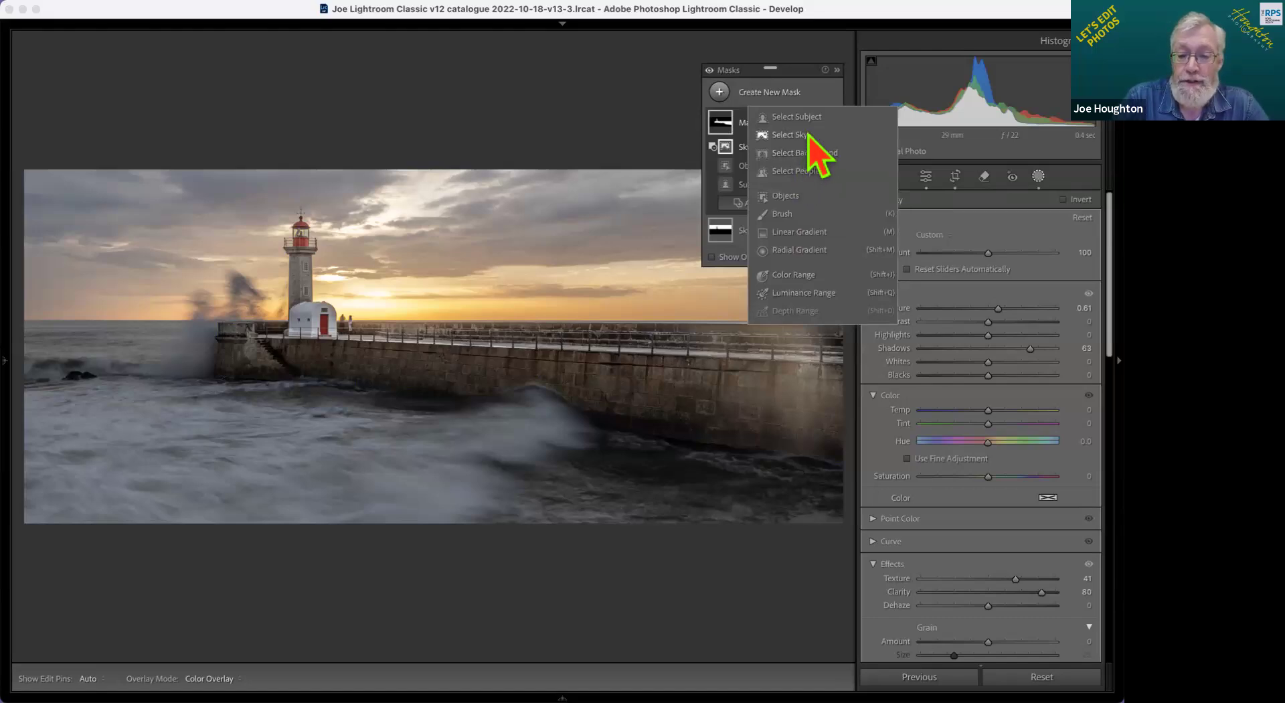
left_click(794, 231)
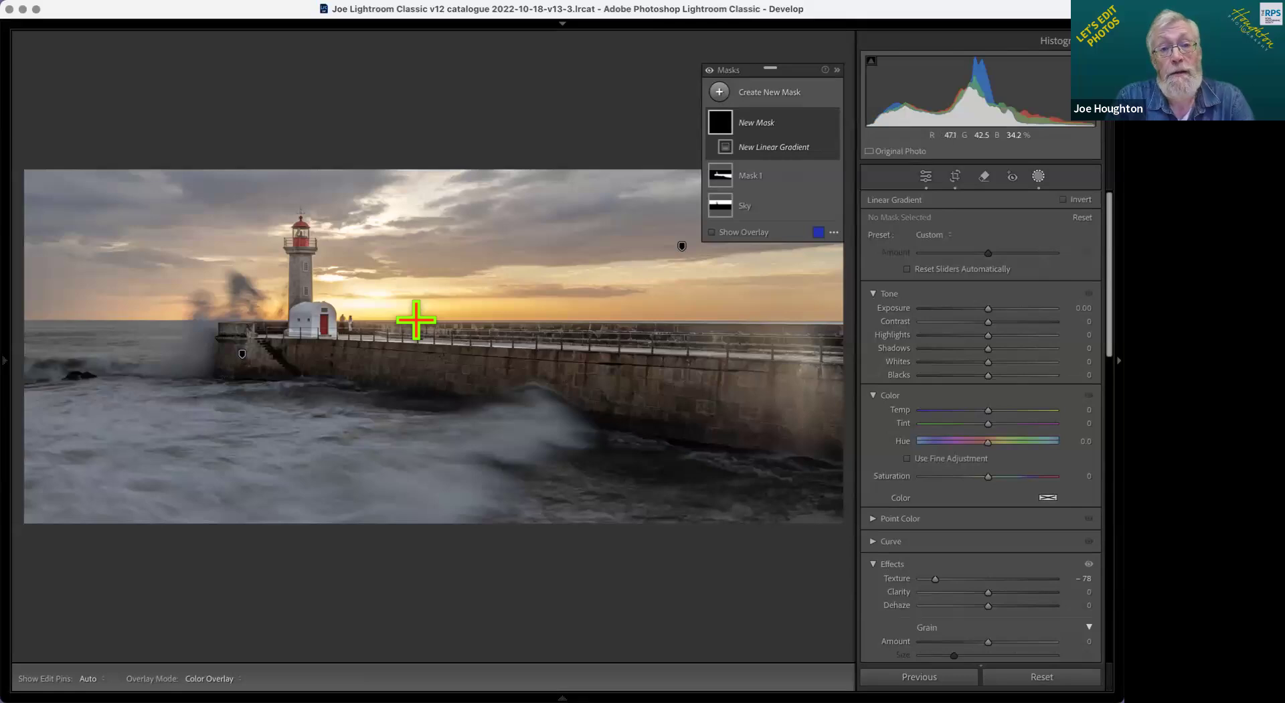
mouse_move(417, 322)
left_mouse_down()
mouse_move(415, 542)
mouse_move(411, 331)
left_mouse_up()
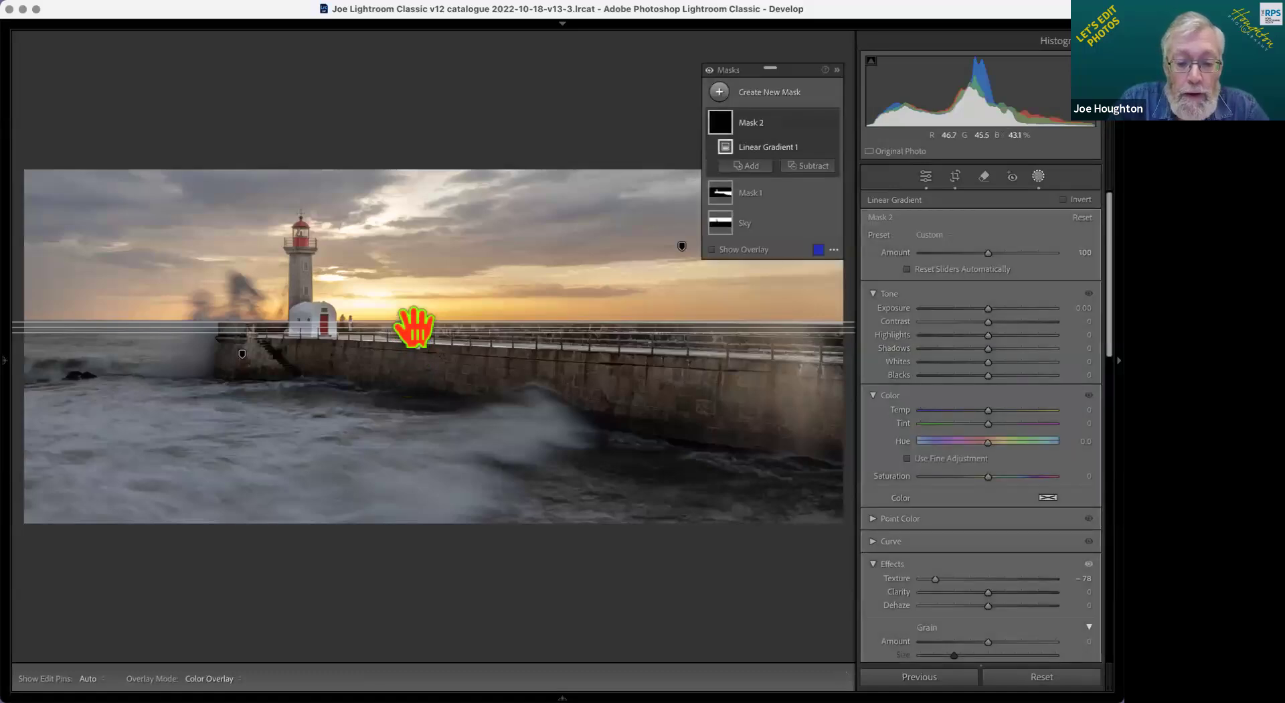
left_click(711, 250)
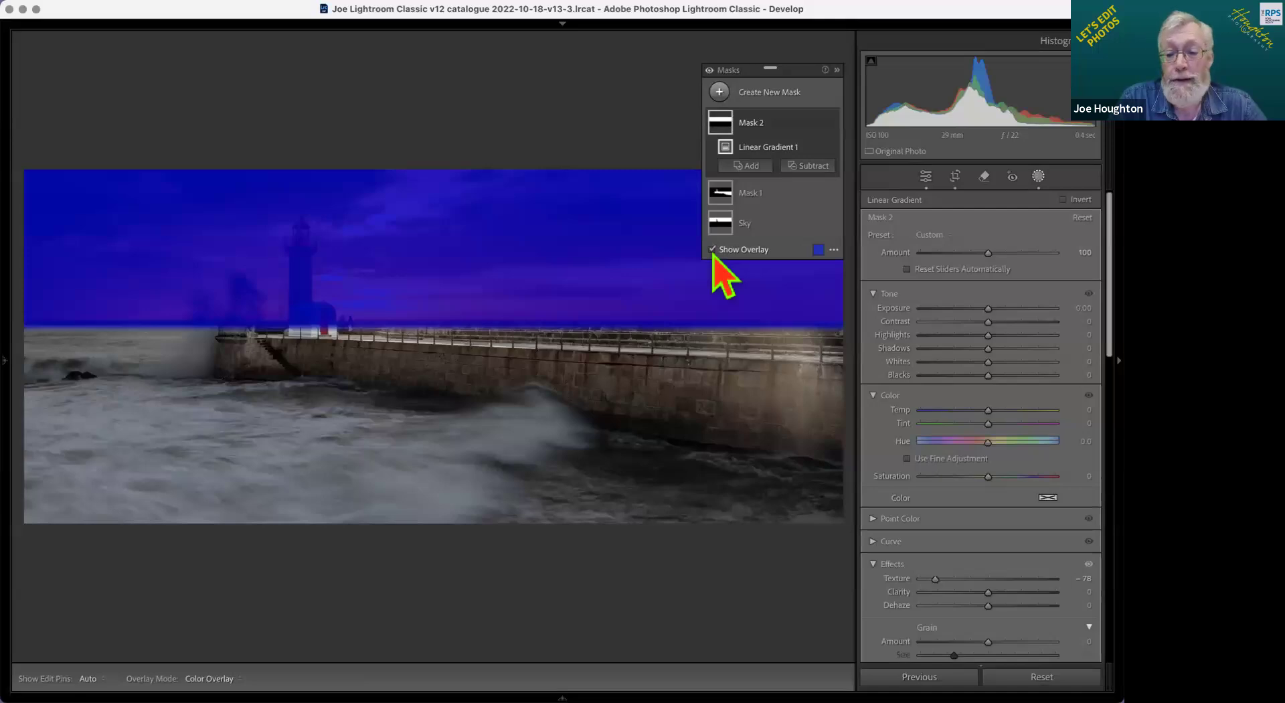
left_click(1065, 199)
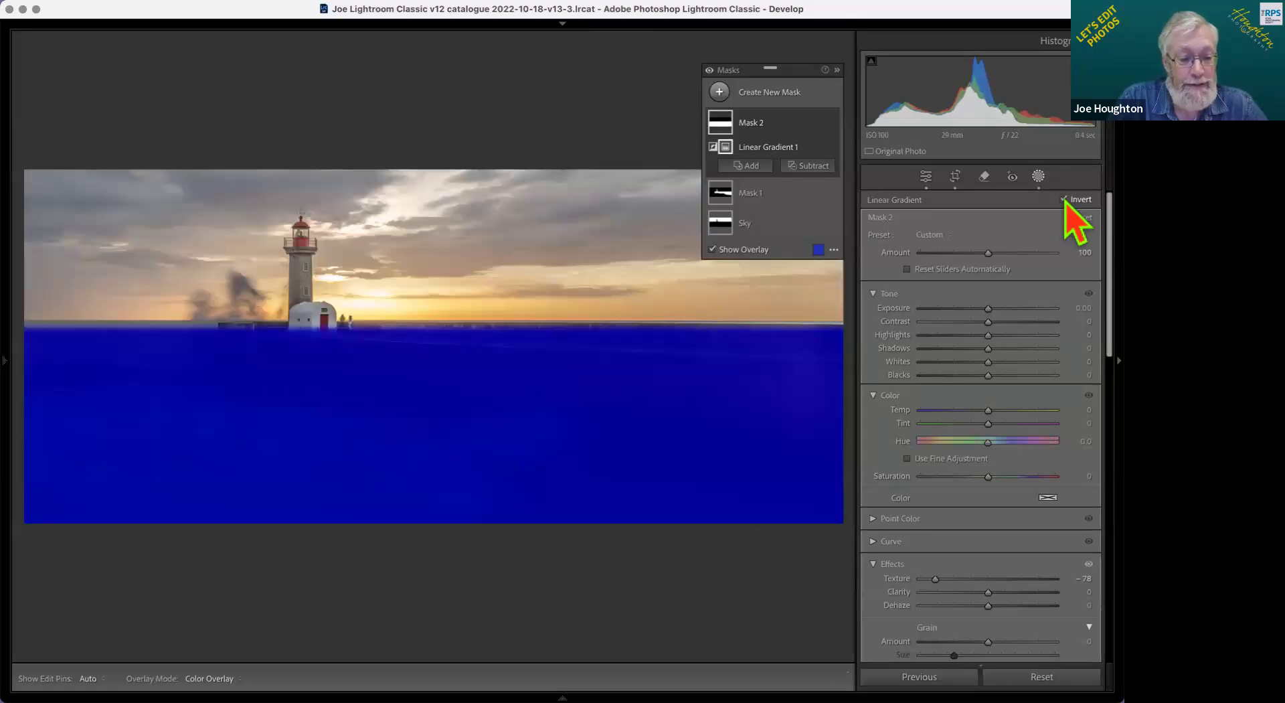
mouse_move(426, 323)
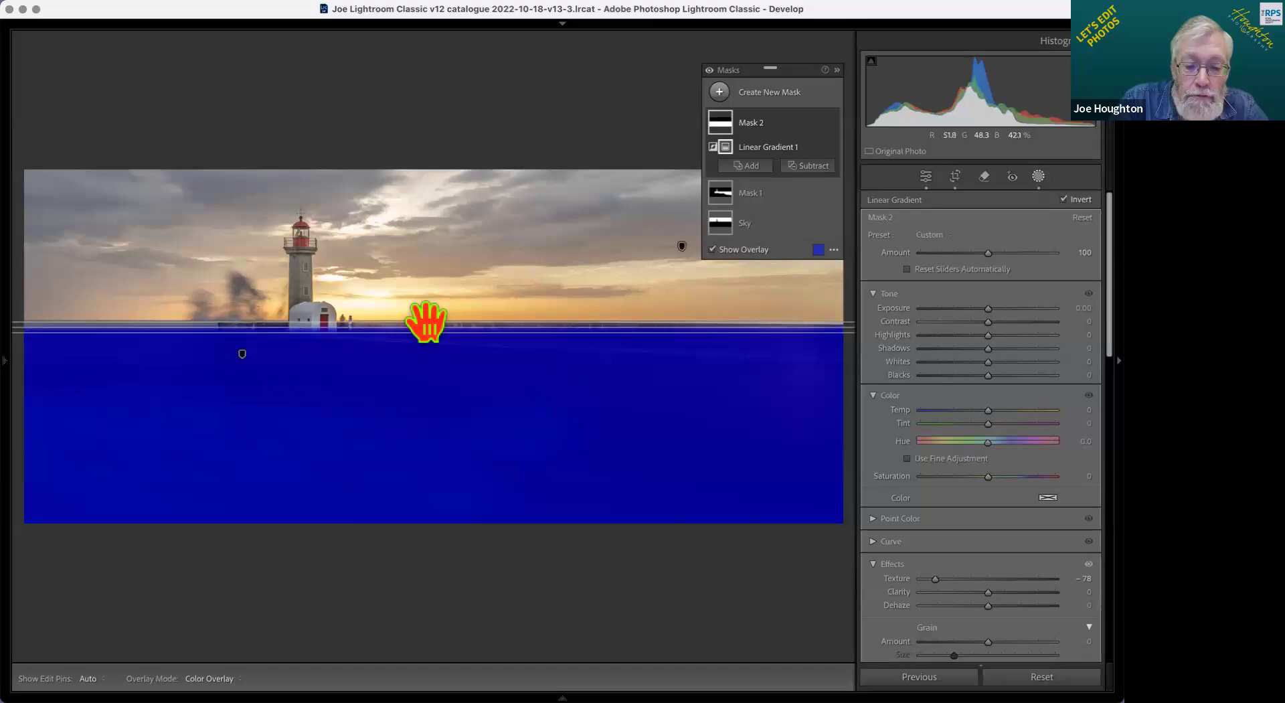
left_click_drag(425, 323, 422, 324)
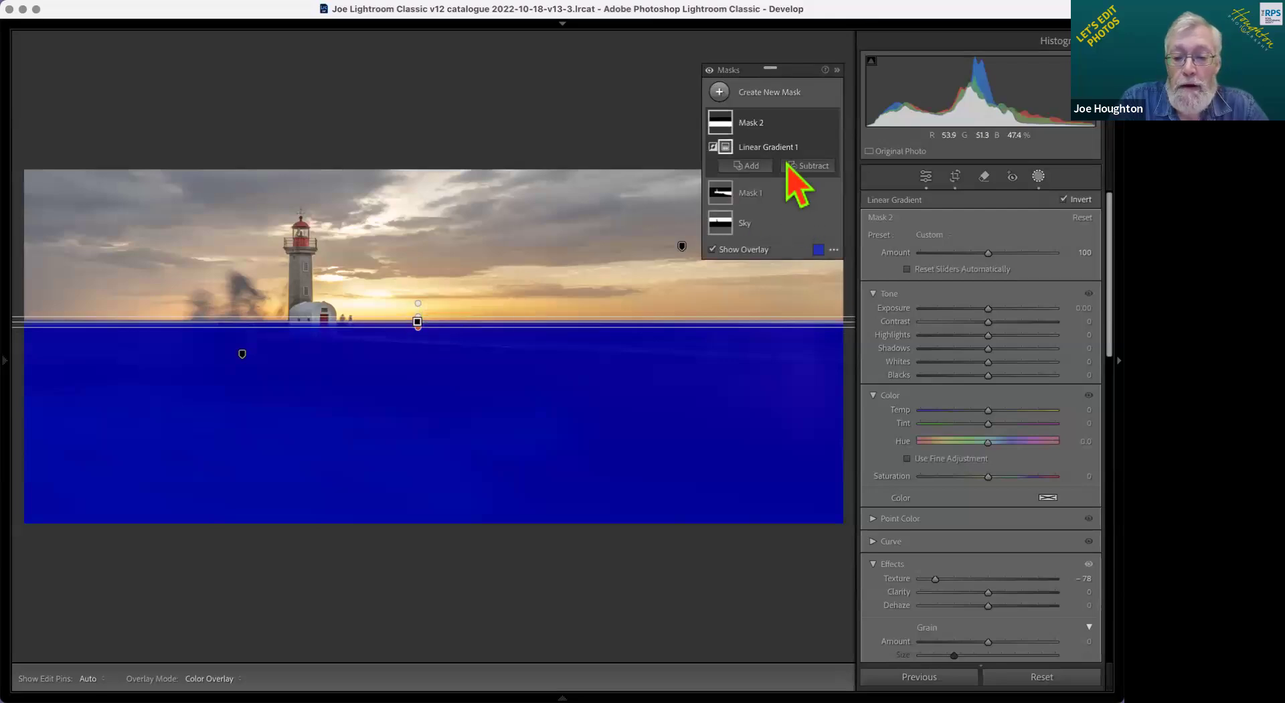
Step: Subtract the pier from the sea mask with a rectangular object selection around the whole wall
left_click(810, 166)
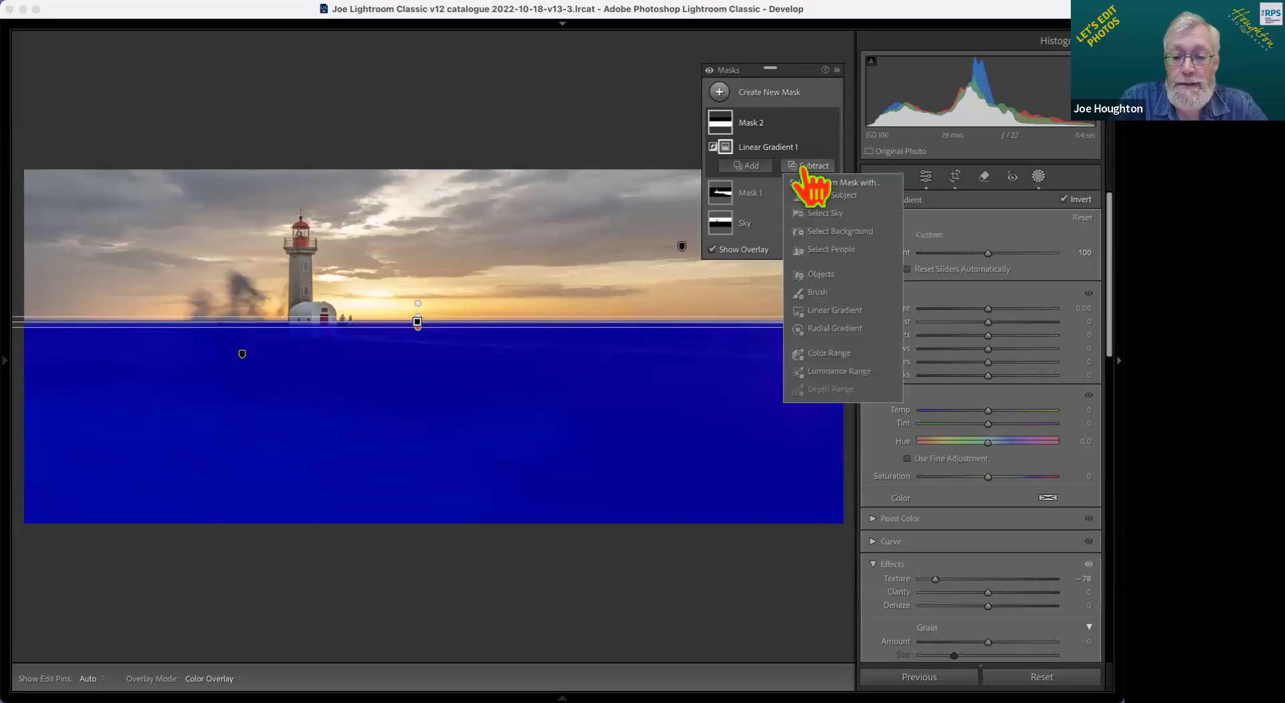
left_click(813, 275)
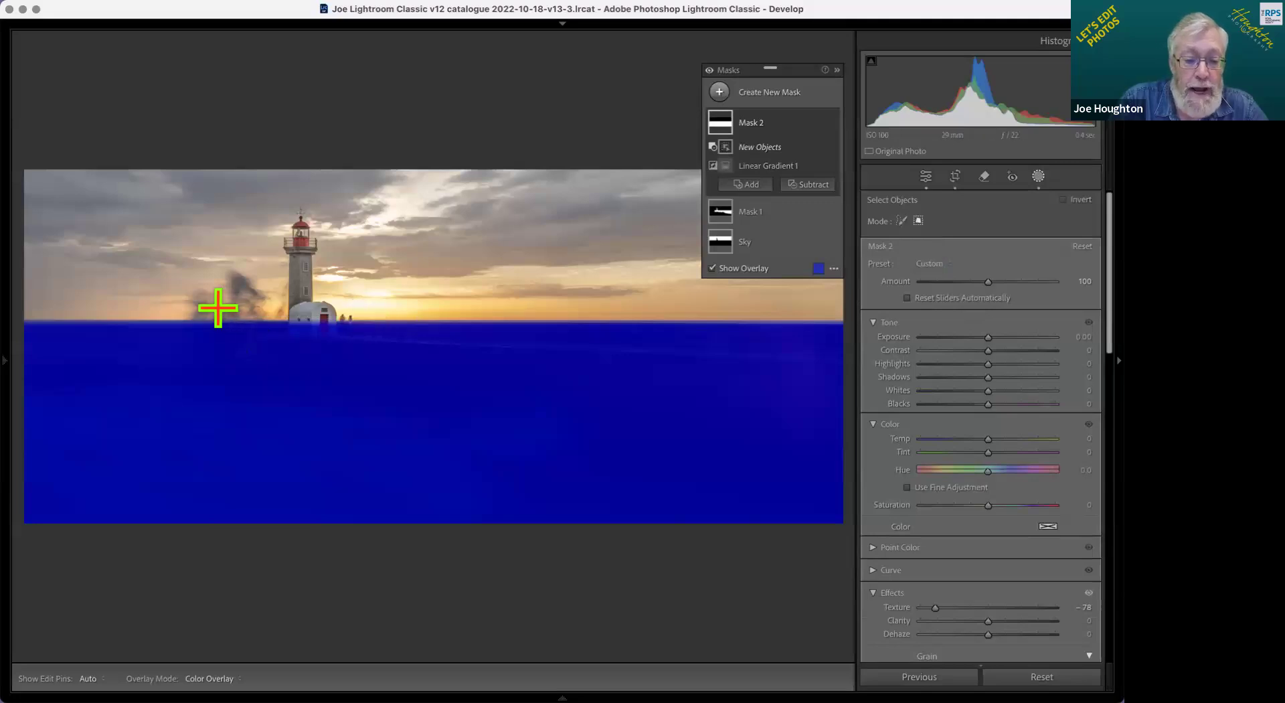
left_click_drag(218, 308, 889, 458)
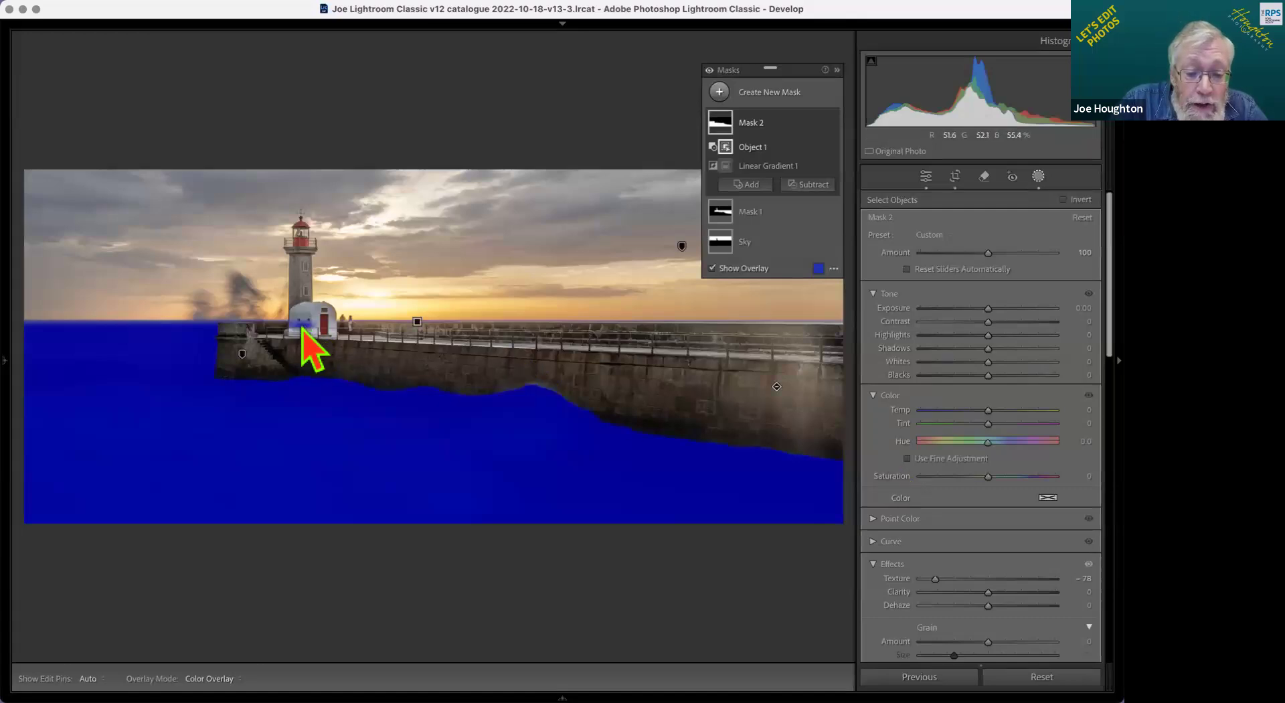
Step: Subtract the leftover patch on the white building at the lighthouse's base from the sea mask with a size 5 brush
left_click(802, 189)
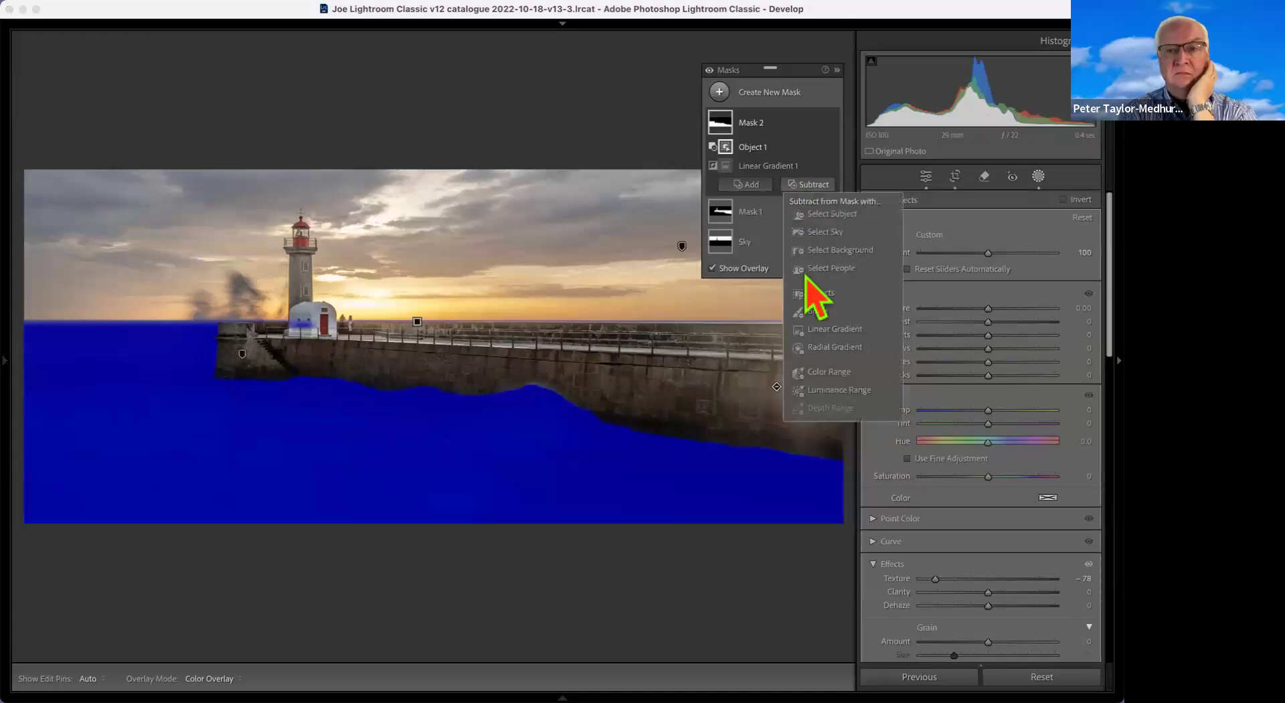
left_click(812, 337)
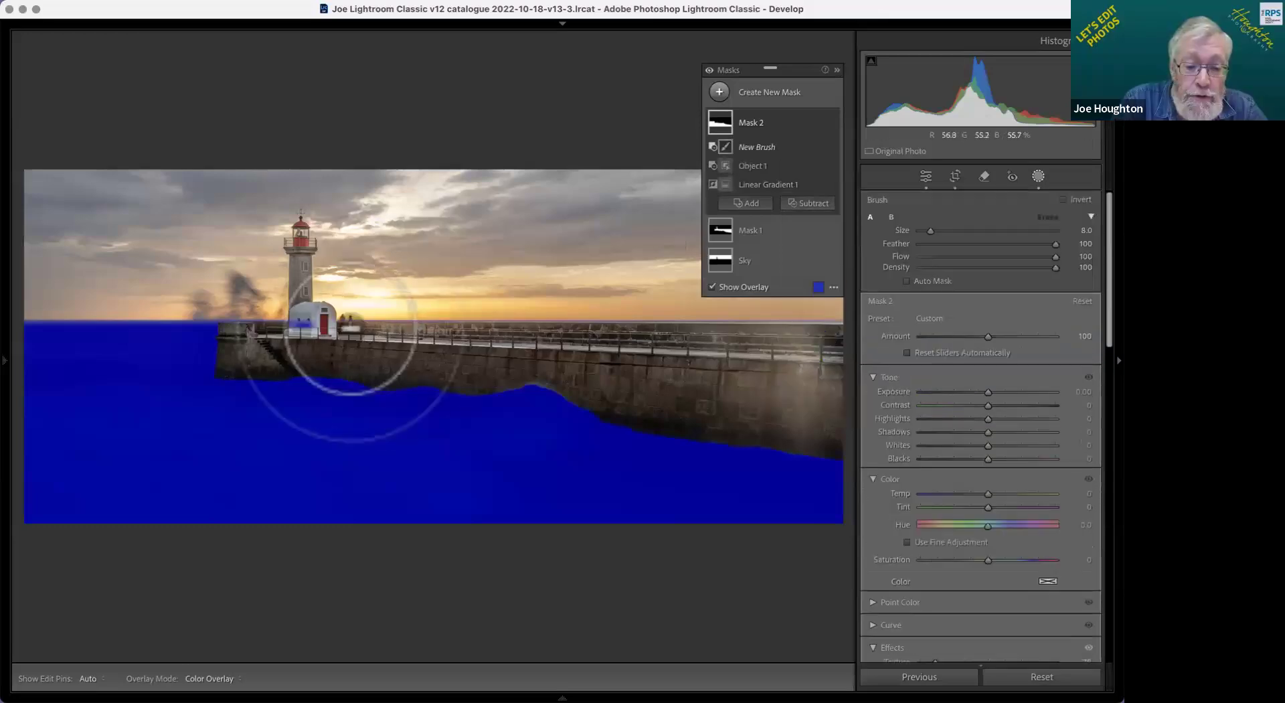
key("h")
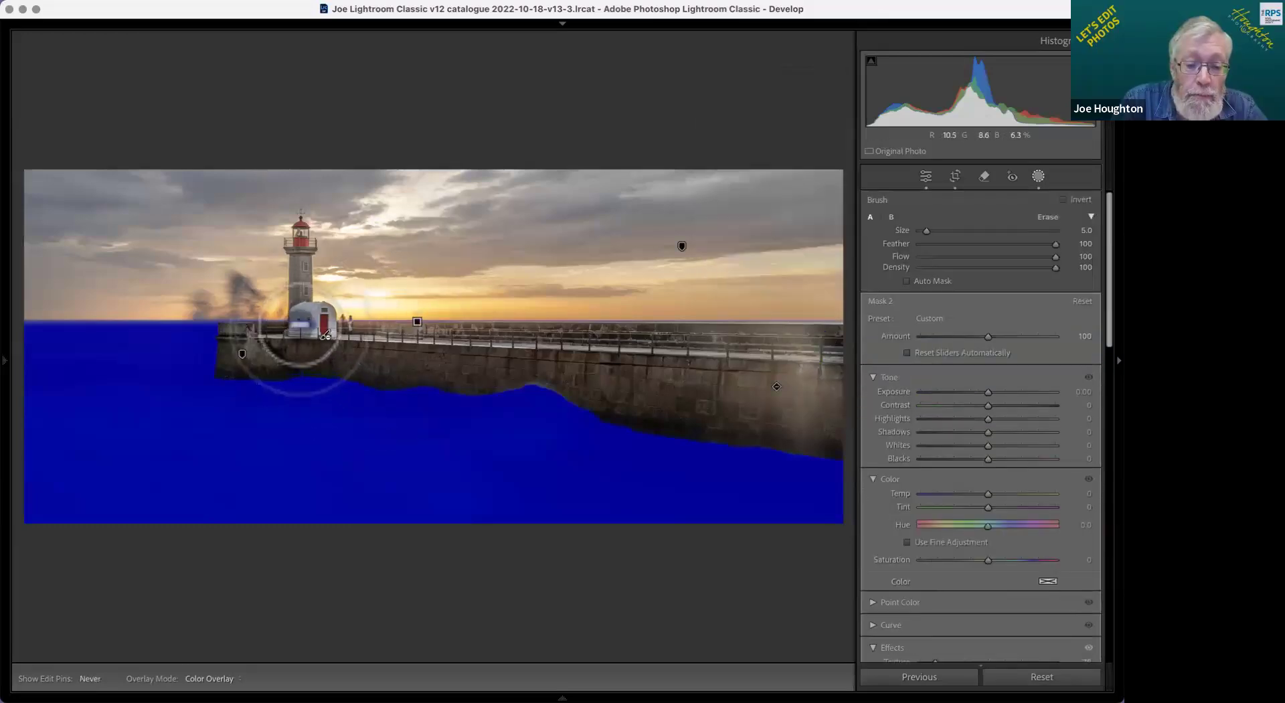
mouse_move(298, 340)
left_mouse_down()
mouse_move(280, 342)
mouse_move(321, 339)
left_mouse_up()
key("h")
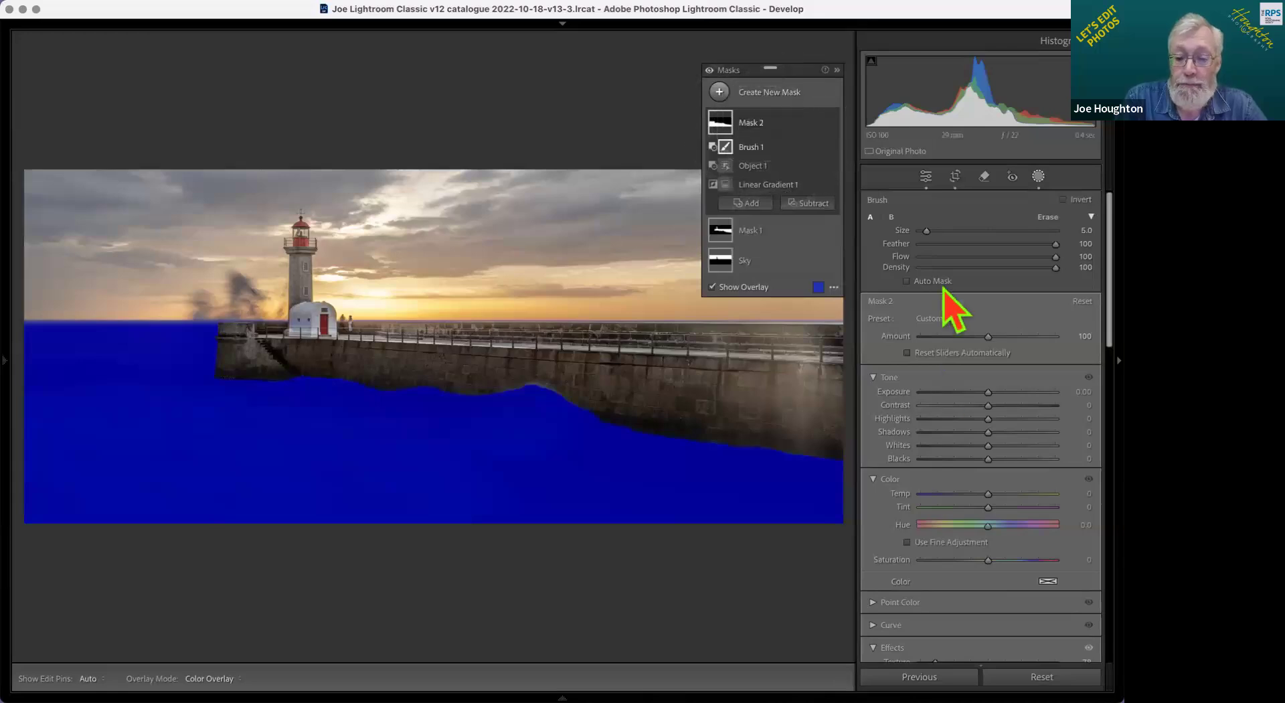
Step: Hide the overlay and smooth the sea mask with Texture -87, Clarity -77 and Dehaze -4
left_click(729, 289)
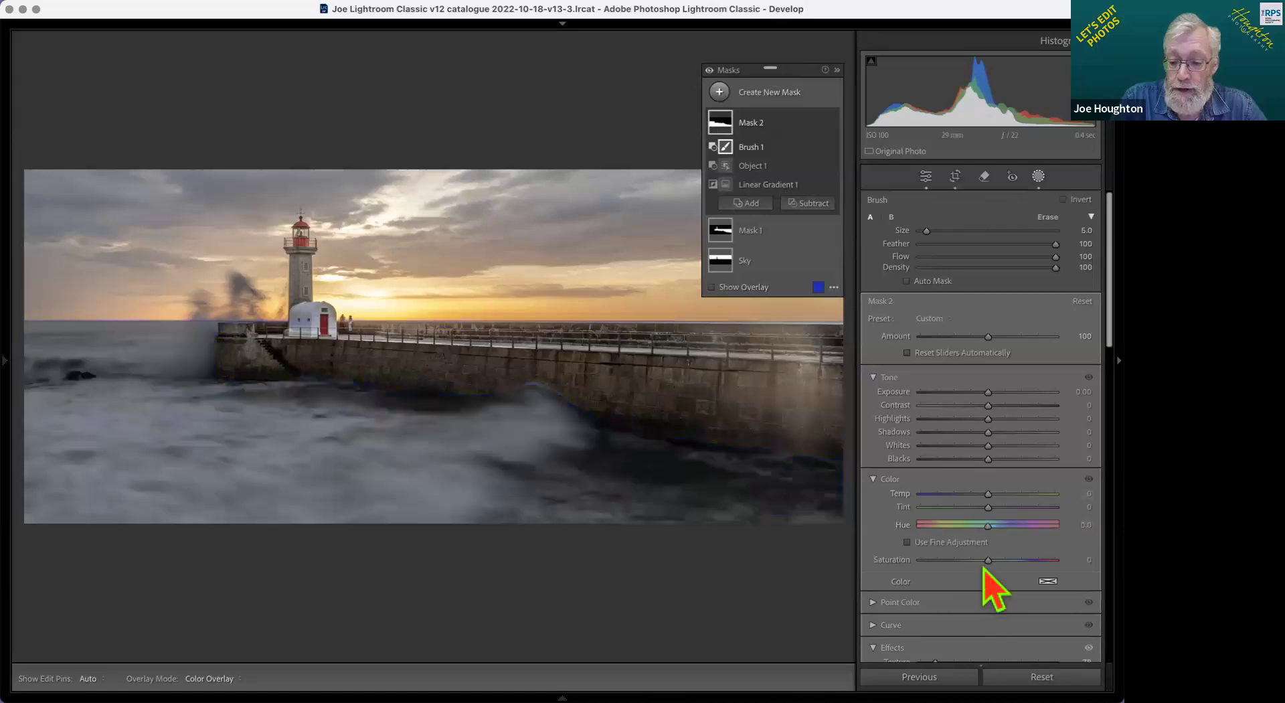
scroll(990, 471, "down", 5)
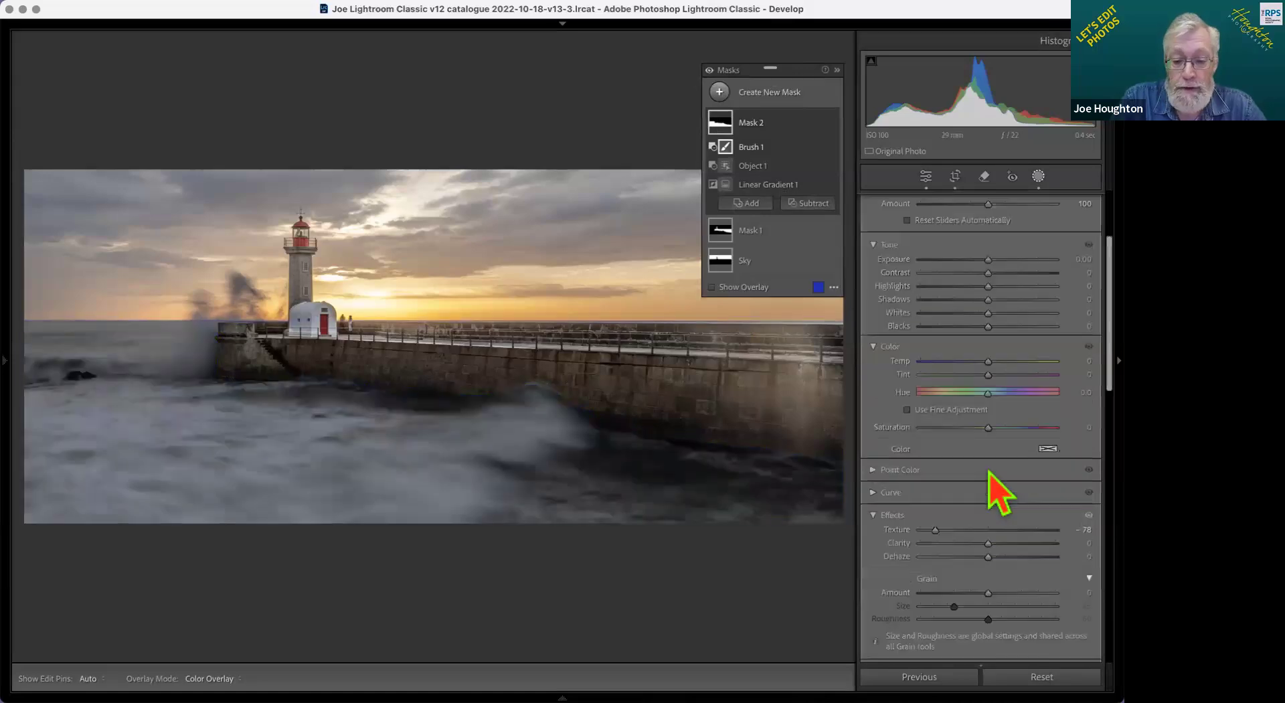
scroll(985, 479, "down", 2)
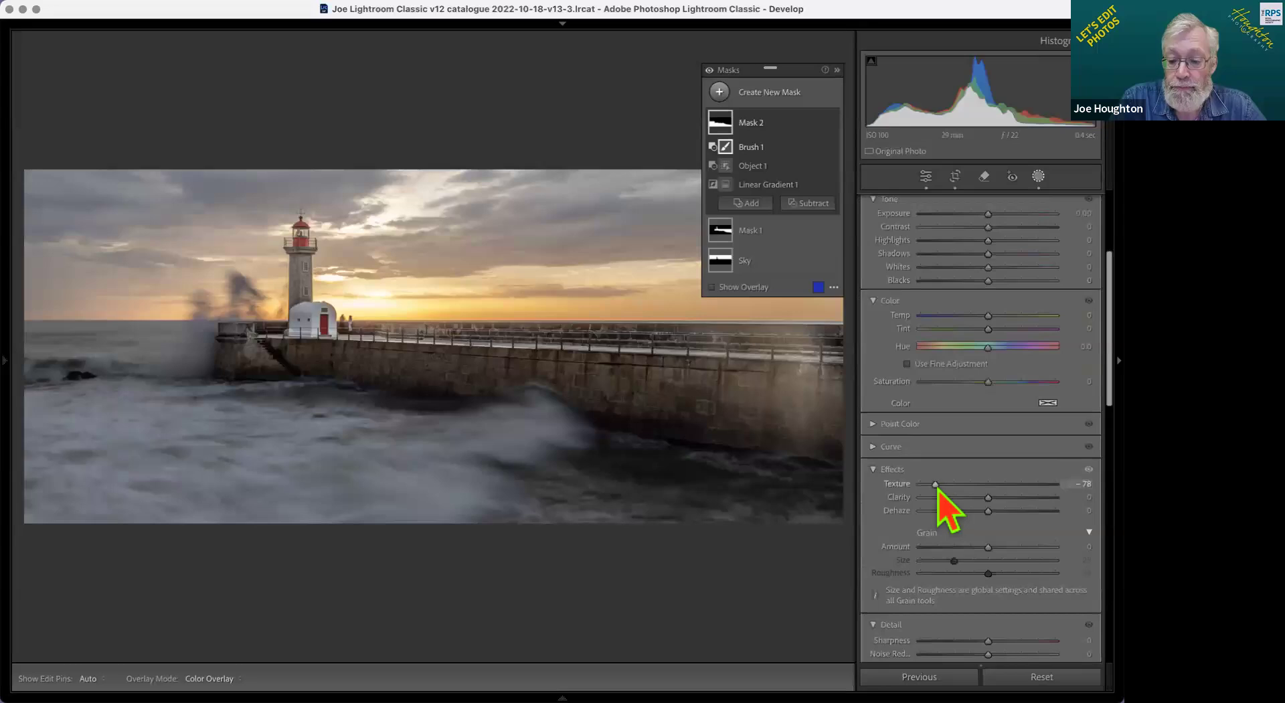
mouse_move(937, 486)
left_mouse_down()
mouse_move(954, 506)
mouse_move(947, 501)
left_mouse_up()
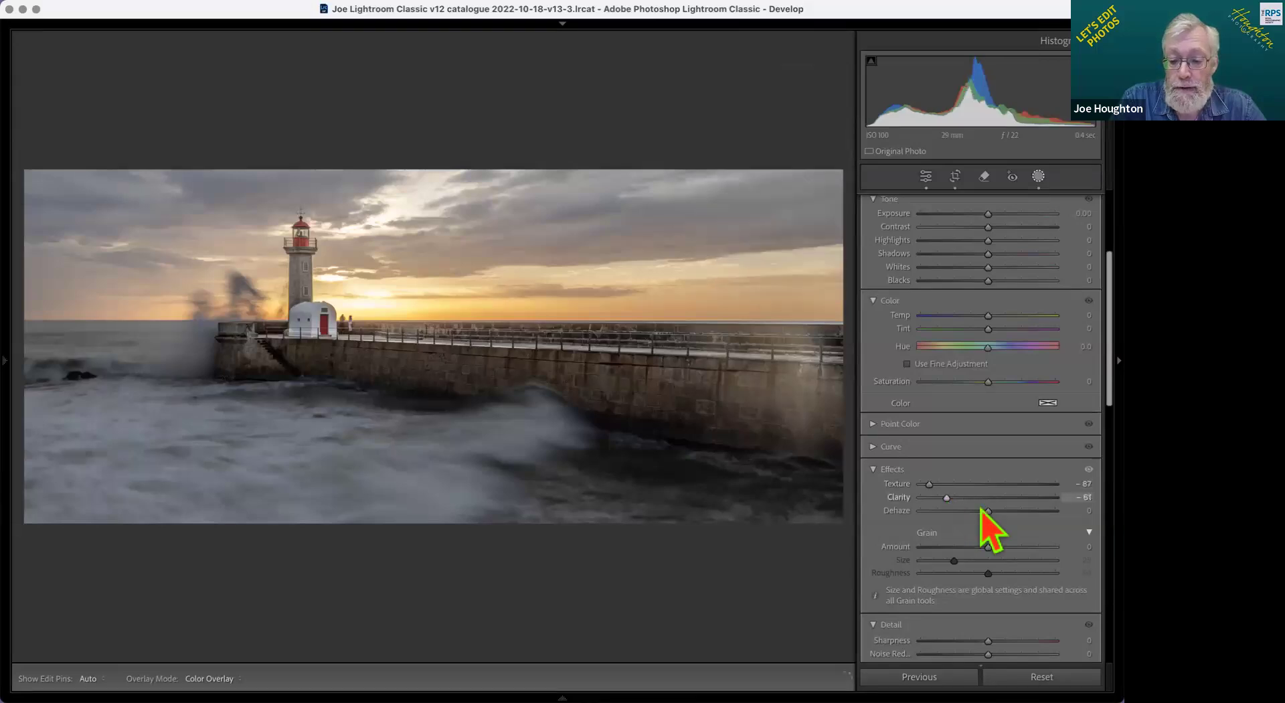
type("-77")
key("Return")
mouse_move(982, 510)
left_mouse_down()
mouse_move(948, 512)
mouse_move(992, 537)
mouse_move(986, 514)
left_mouse_up()
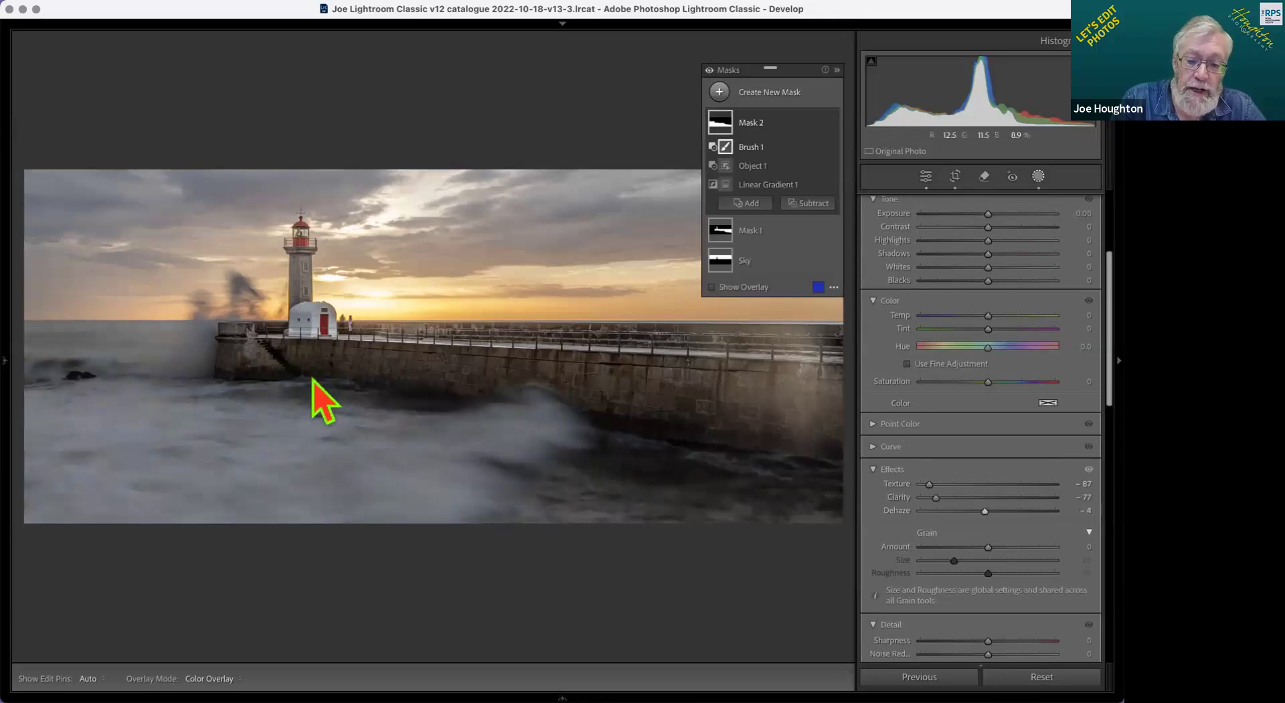
Step: Reset the sea mask's Clarity and Texture to 0
key("alt")
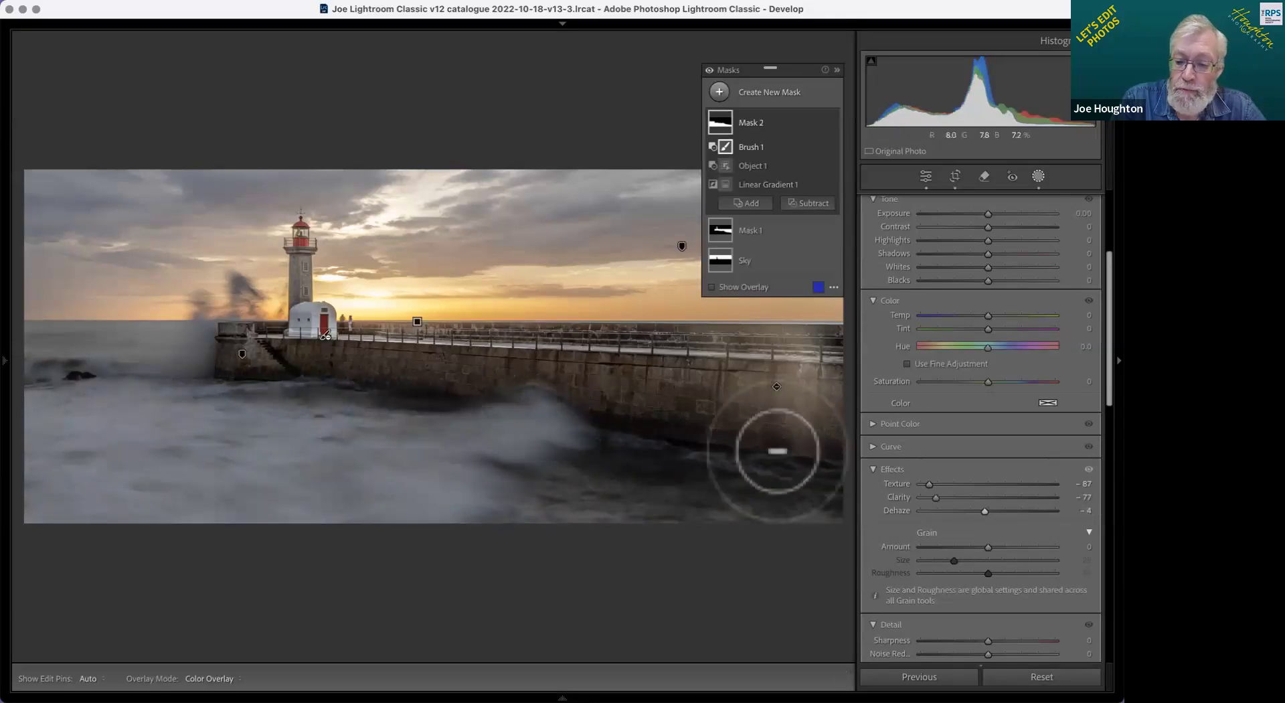
double_click(935, 498)
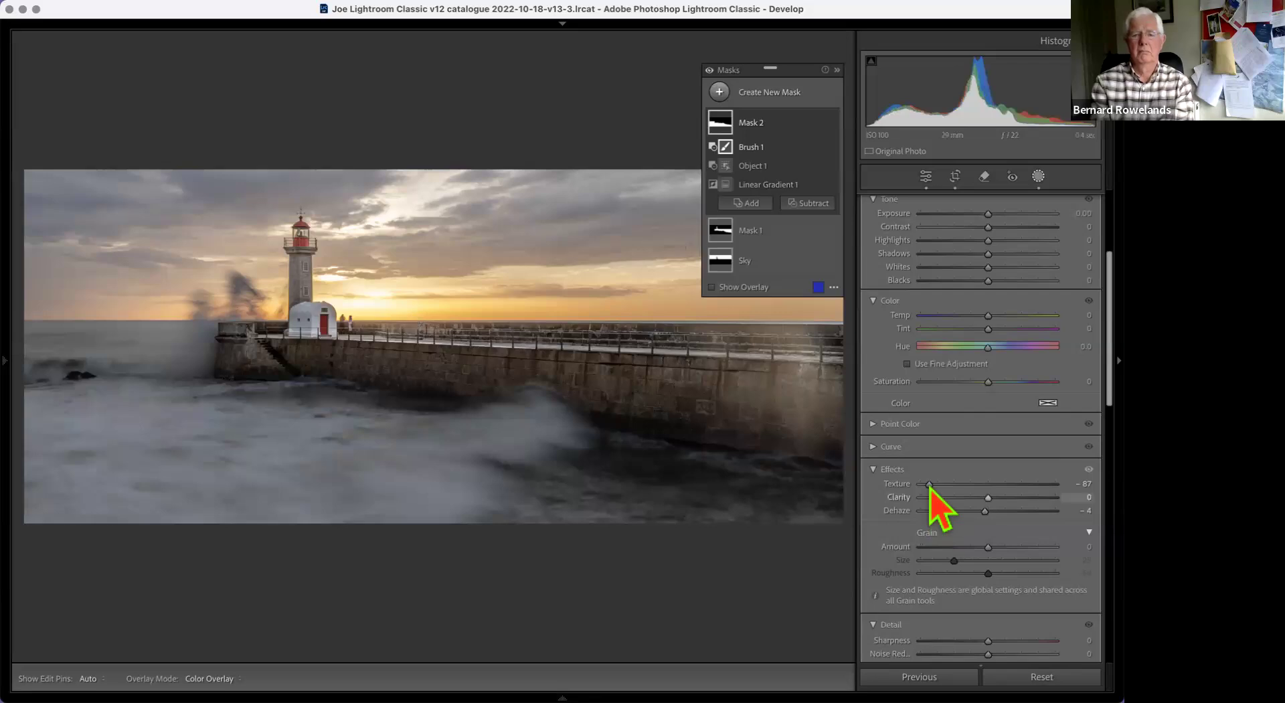
double_click(930, 484)
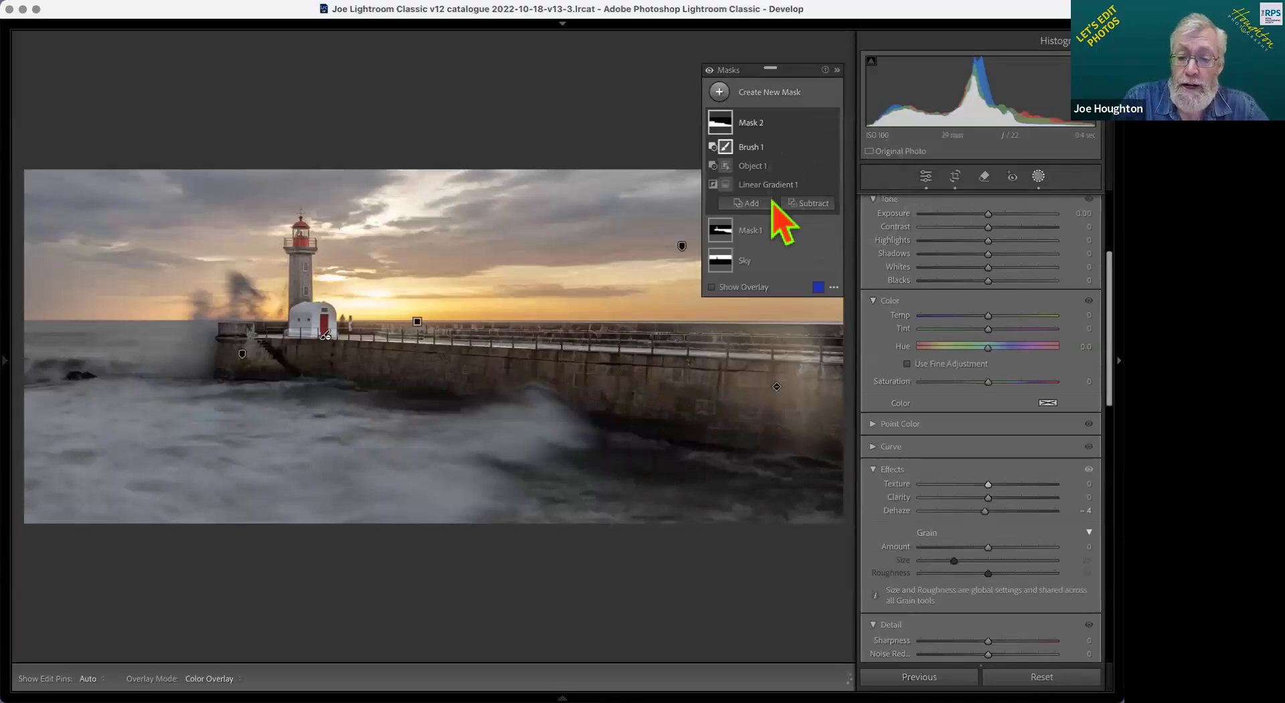
Step: Compare the sea with Mask 2 and its brush and object subtractions switched off, and switch them all back on
left_click(832, 165)
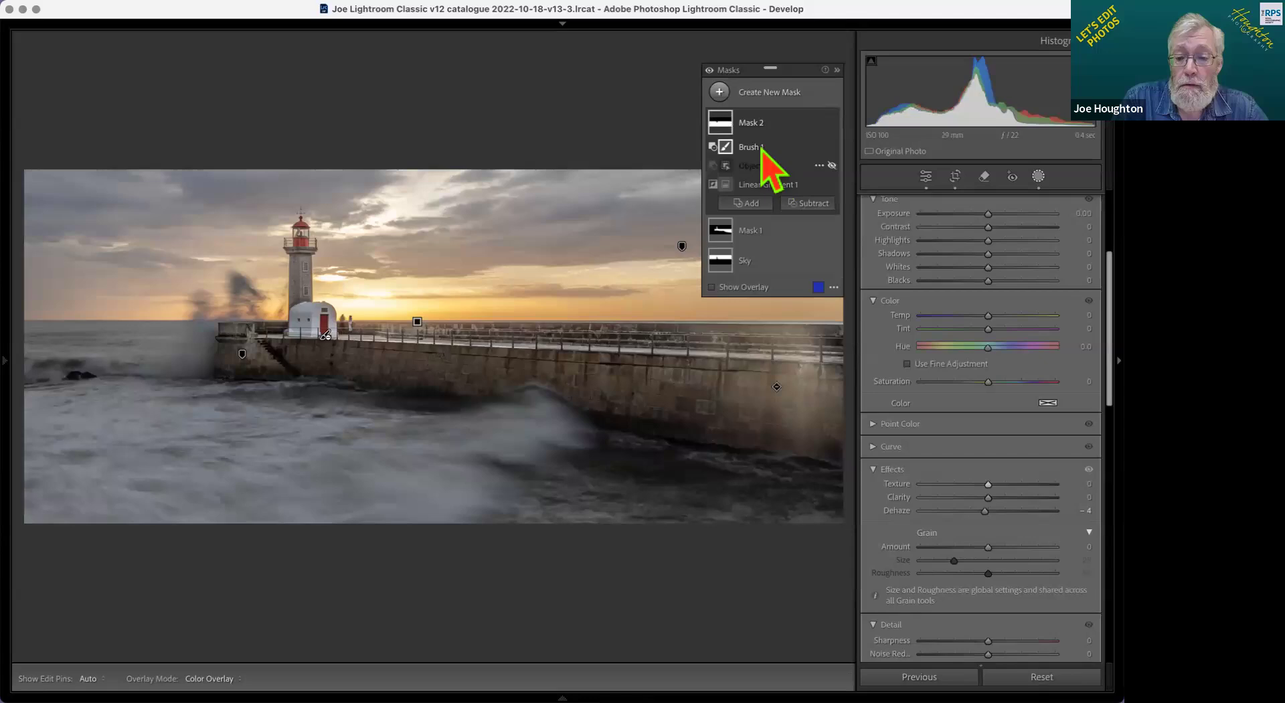
left_click(832, 147)
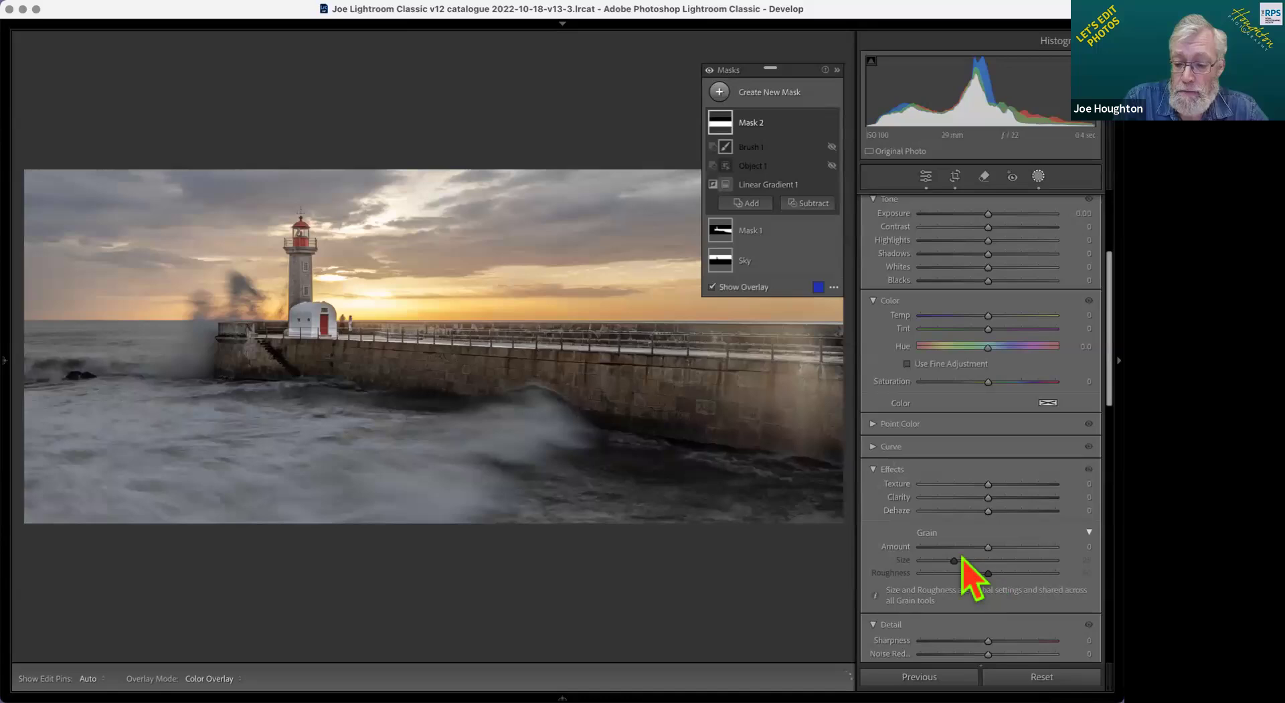
scroll(964, 559, "down", 3)
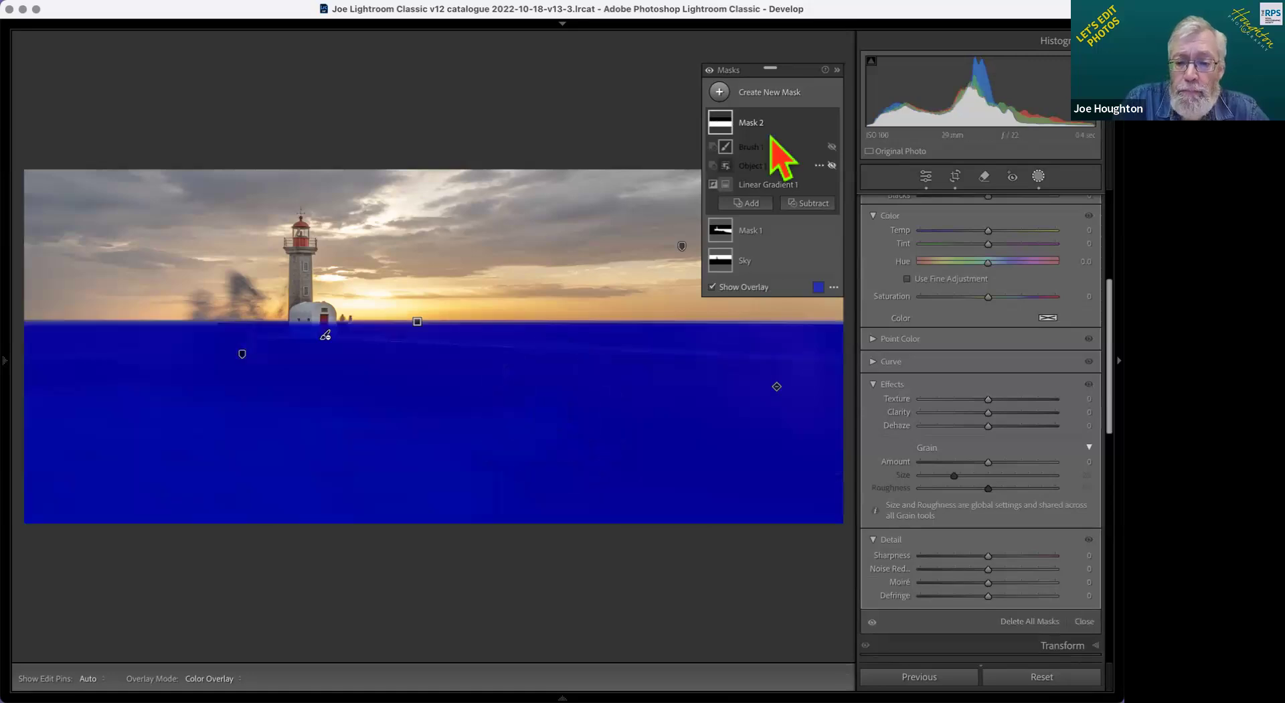
left_click(832, 123)
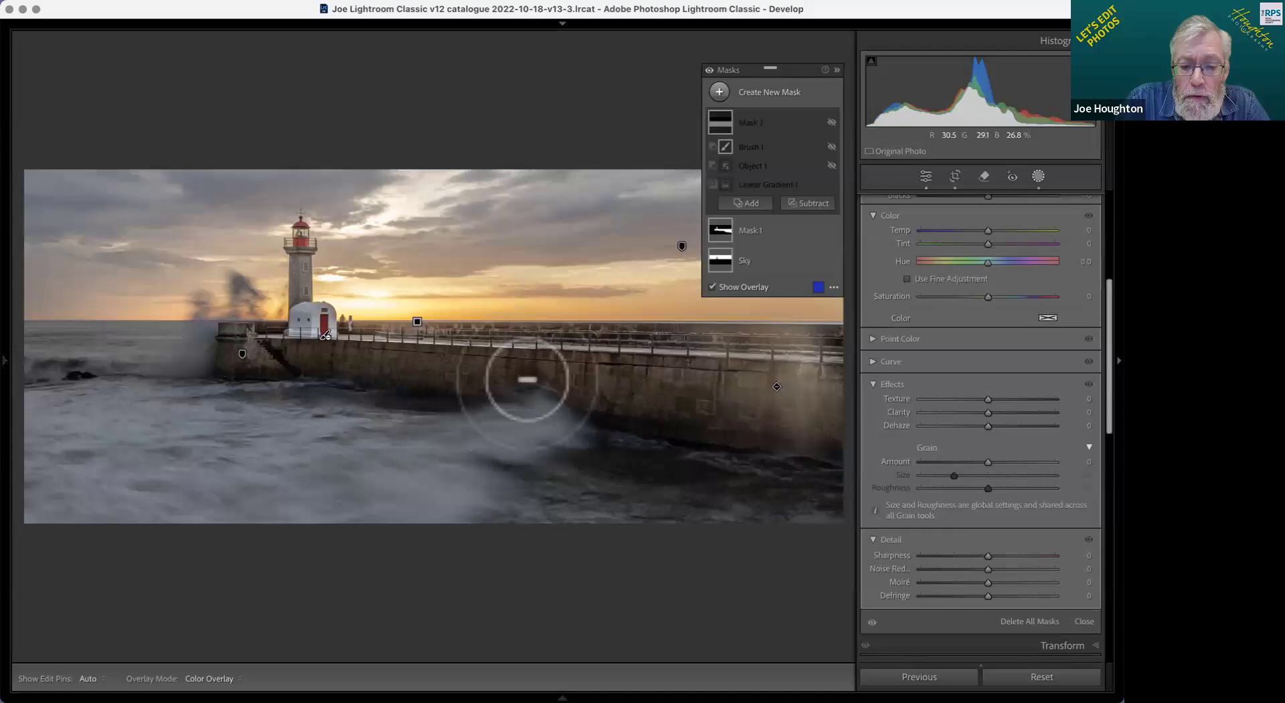
left_click(751, 241)
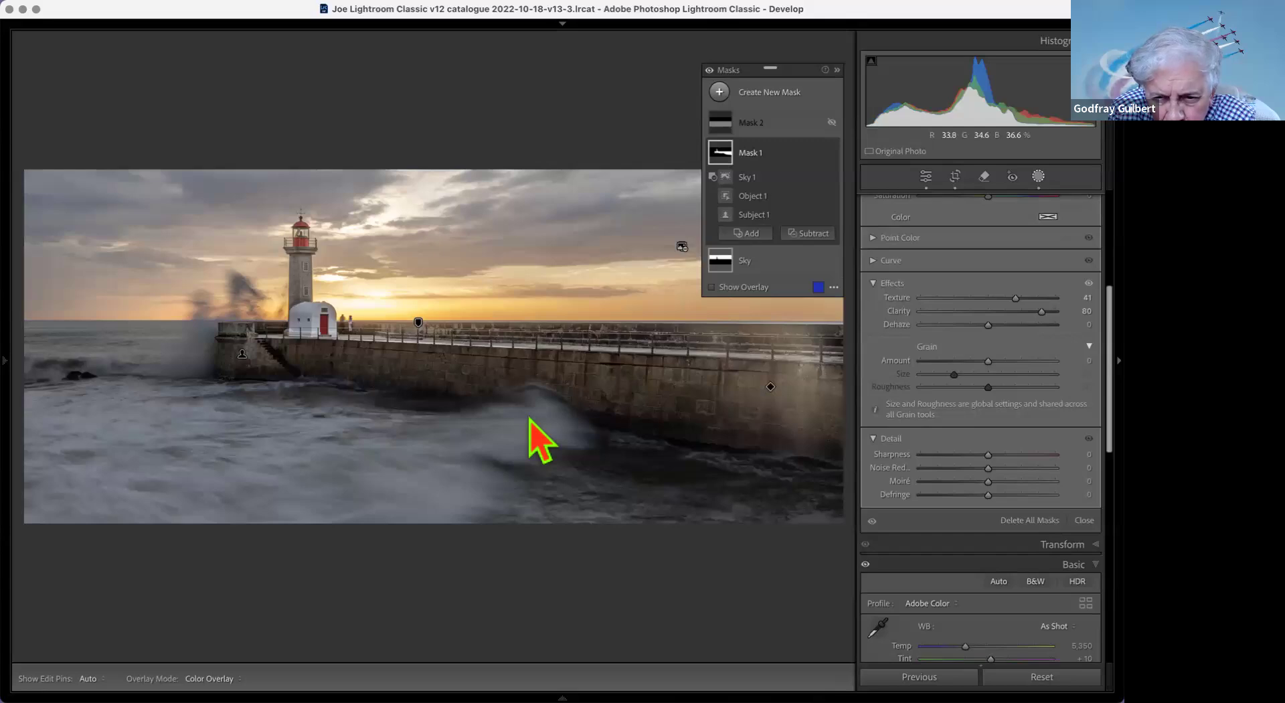
left_click(832, 122)
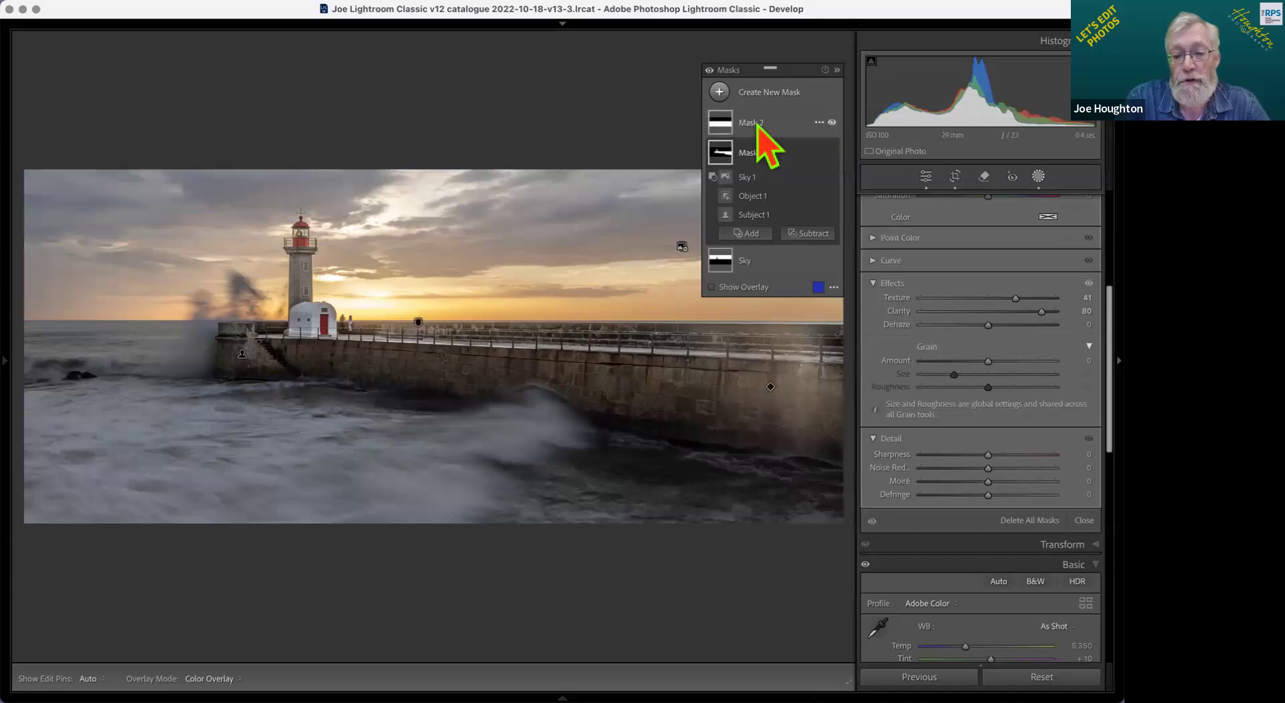
left_click(758, 125)
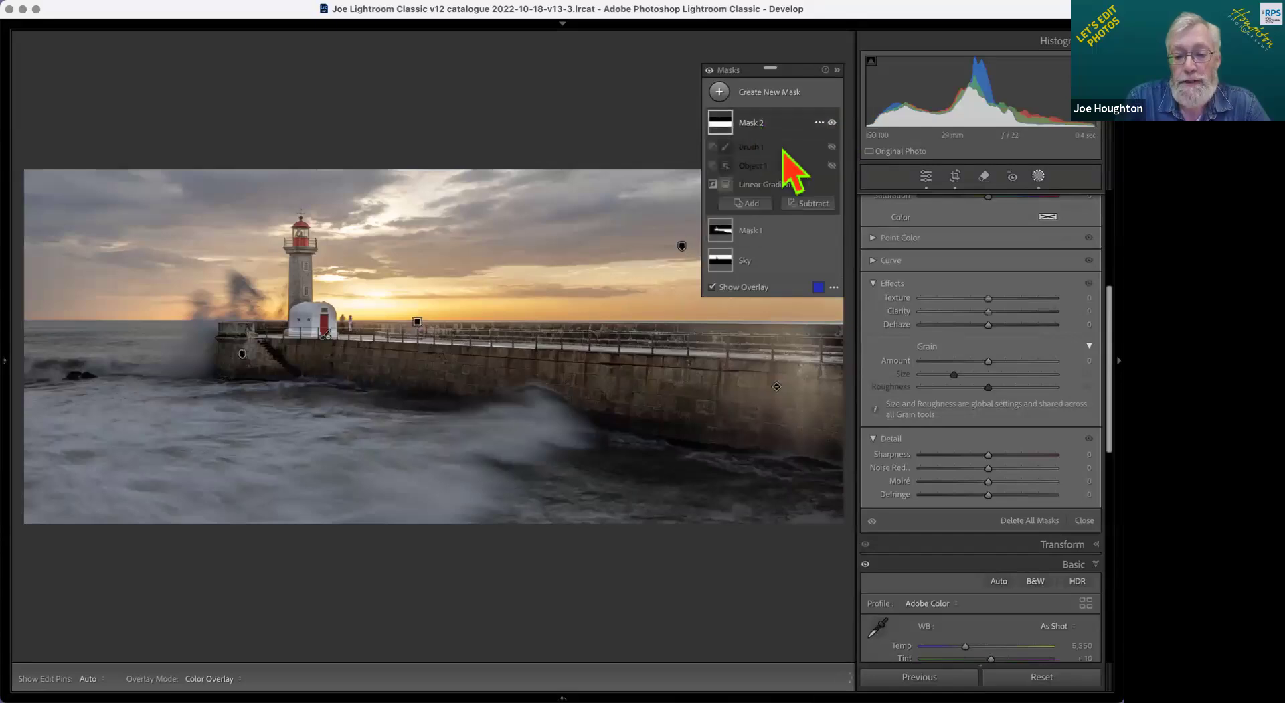
left_click(833, 165)
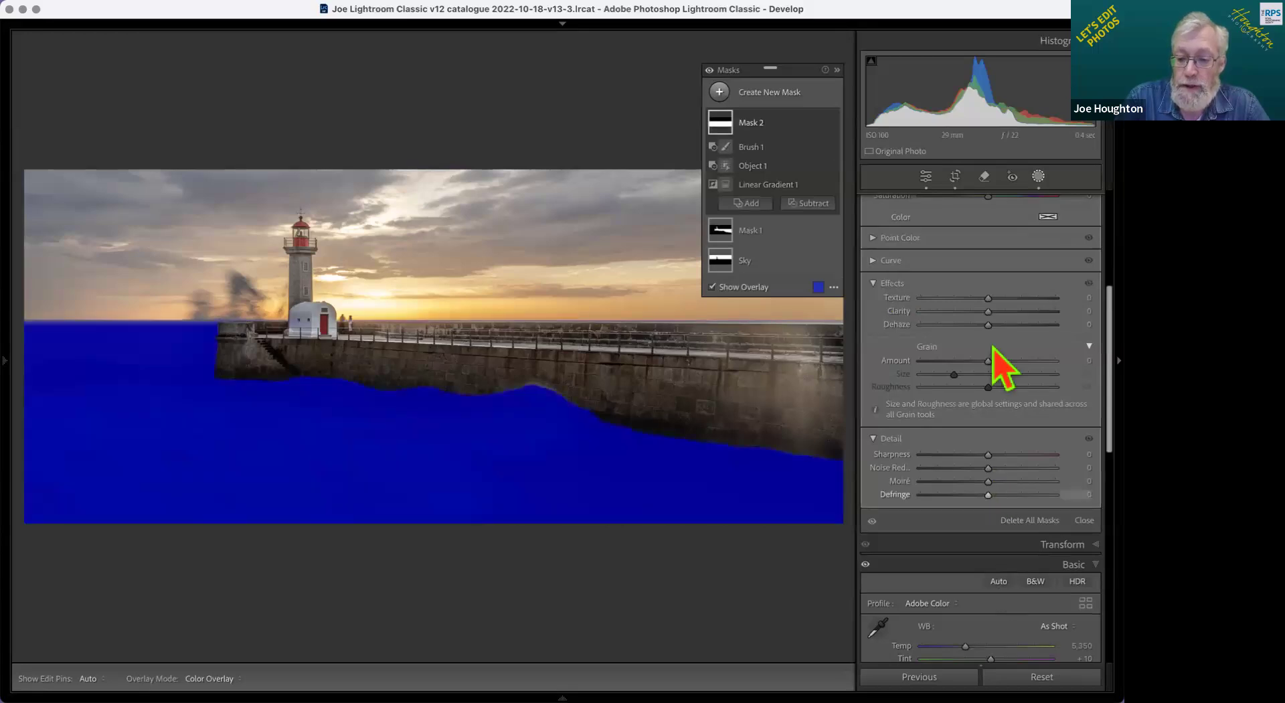
Step: Brighten and add punch to the sea mask with Exposure 0.52, Whites 44, Blacks -20, Clarity 7 and Dehaze 14
scroll(982, 330, "up", 4)
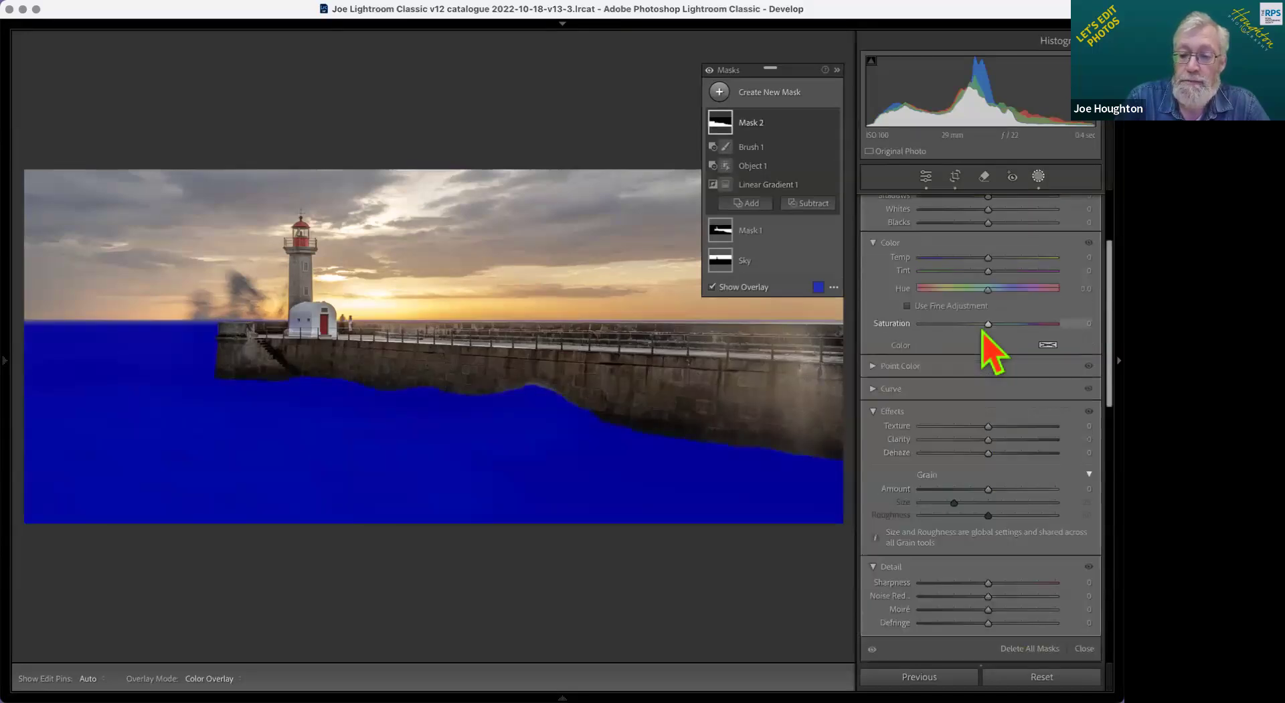
scroll(983, 331, "up", 4)
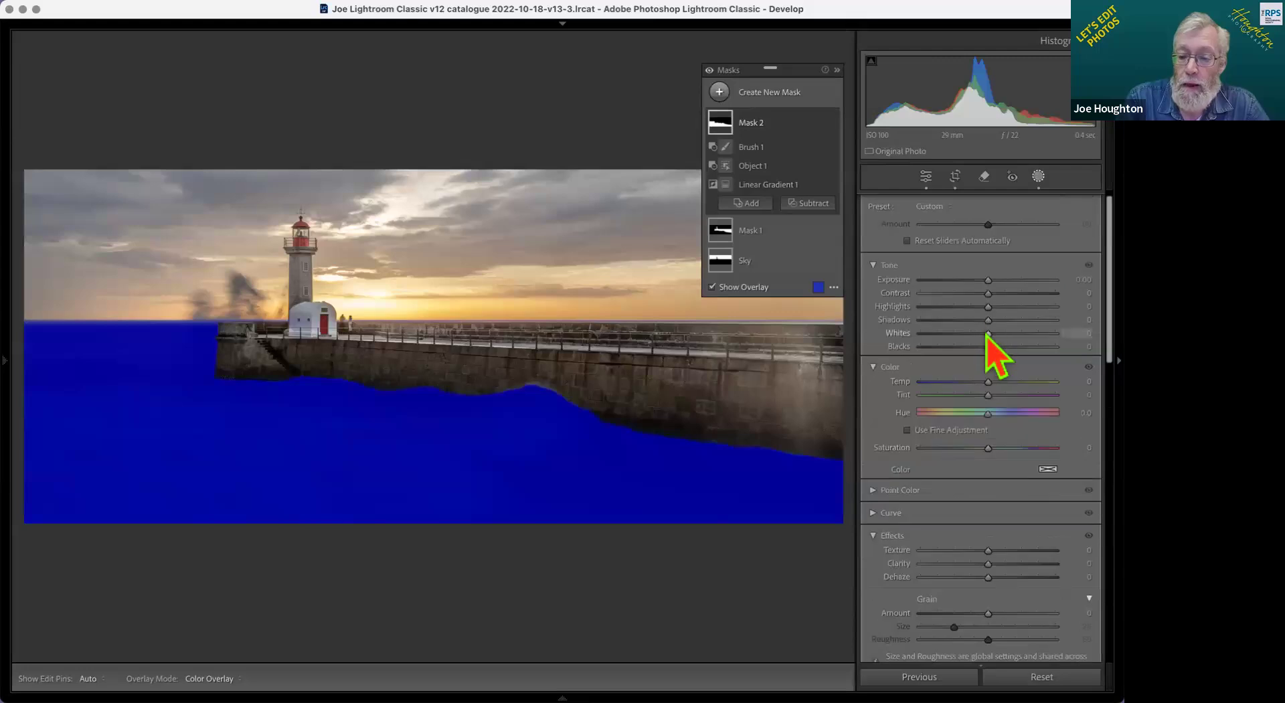
left_click_drag(988, 334, 1019, 337)
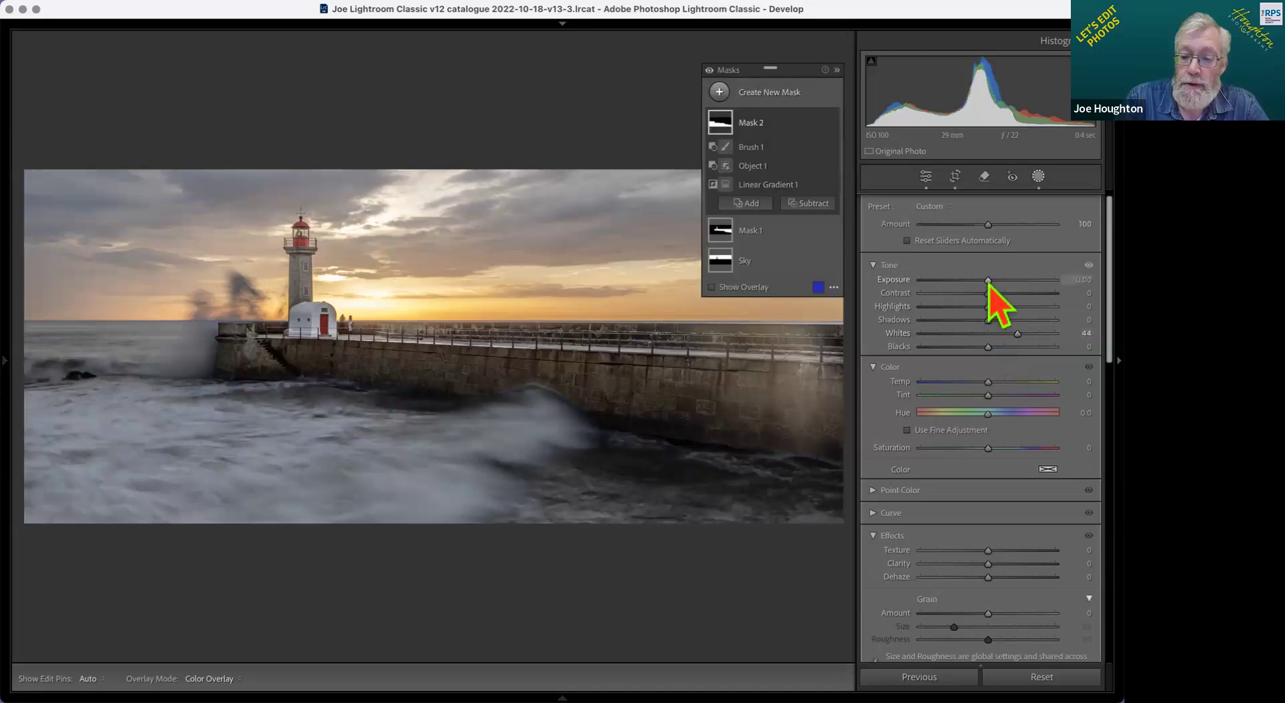
left_click_drag(990, 281, 997, 281)
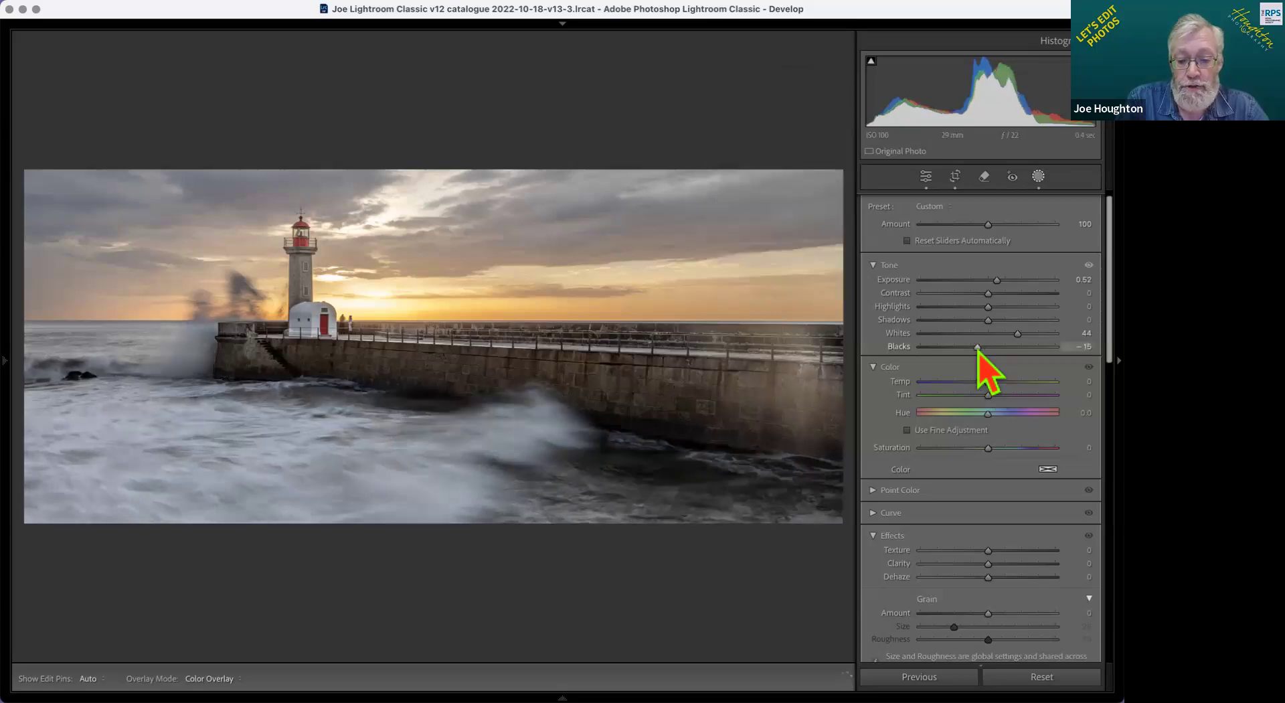
left_click_drag(977, 349, 973, 350)
mouse_move(988, 578)
left_mouse_down()
mouse_move(1024, 564)
mouse_move(993, 566)
left_mouse_up()
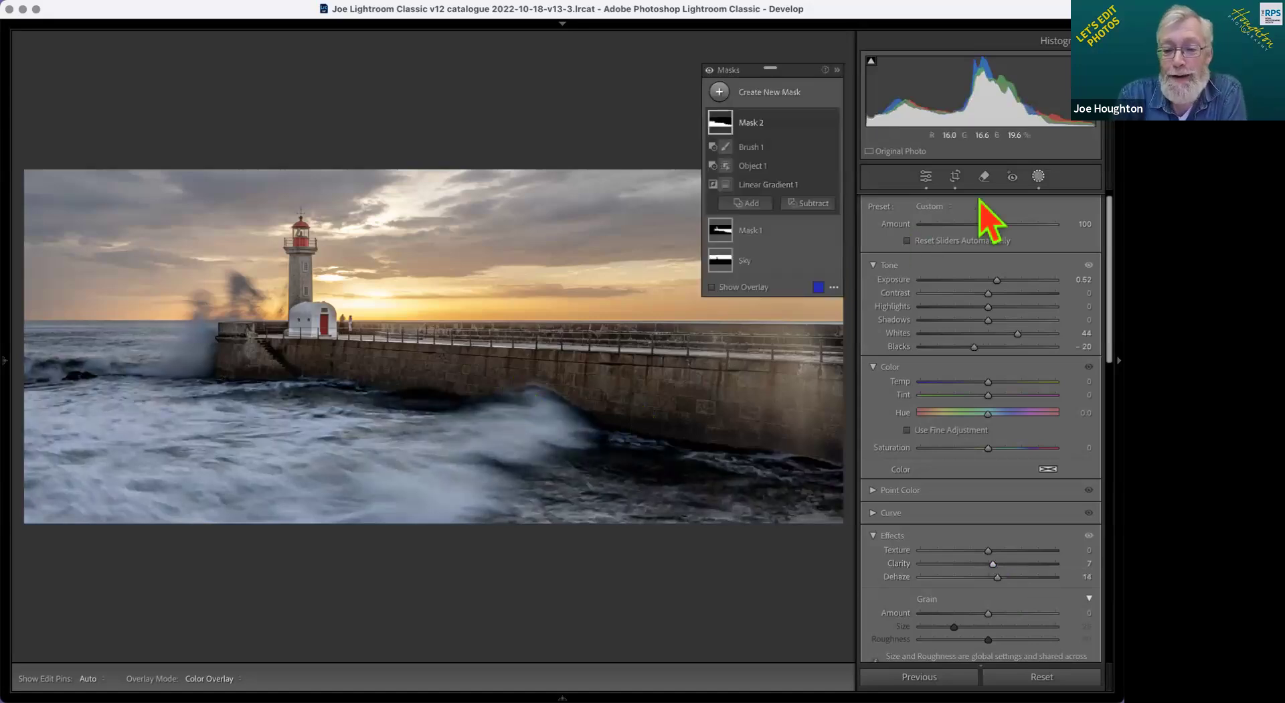
Step: Create a new brush mask and paint it at size 5 along the wave crest's edge against the pier wall
left_click(763, 94)
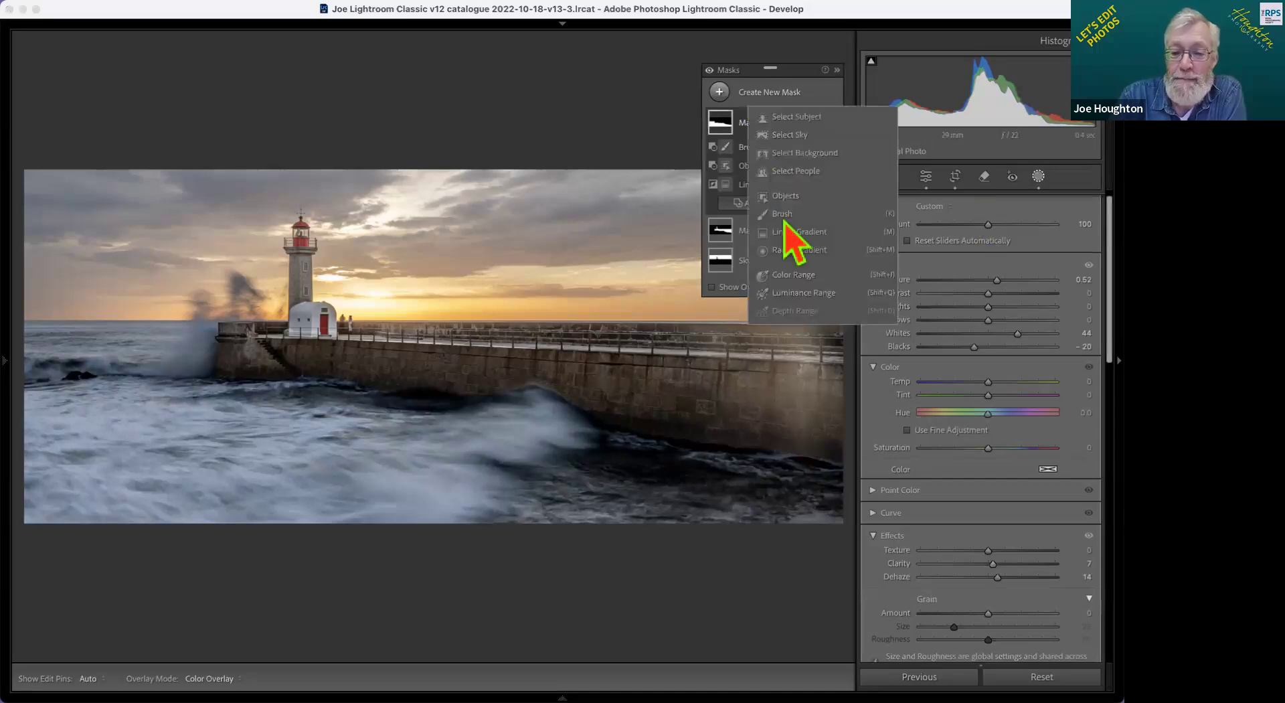
left_click(781, 215)
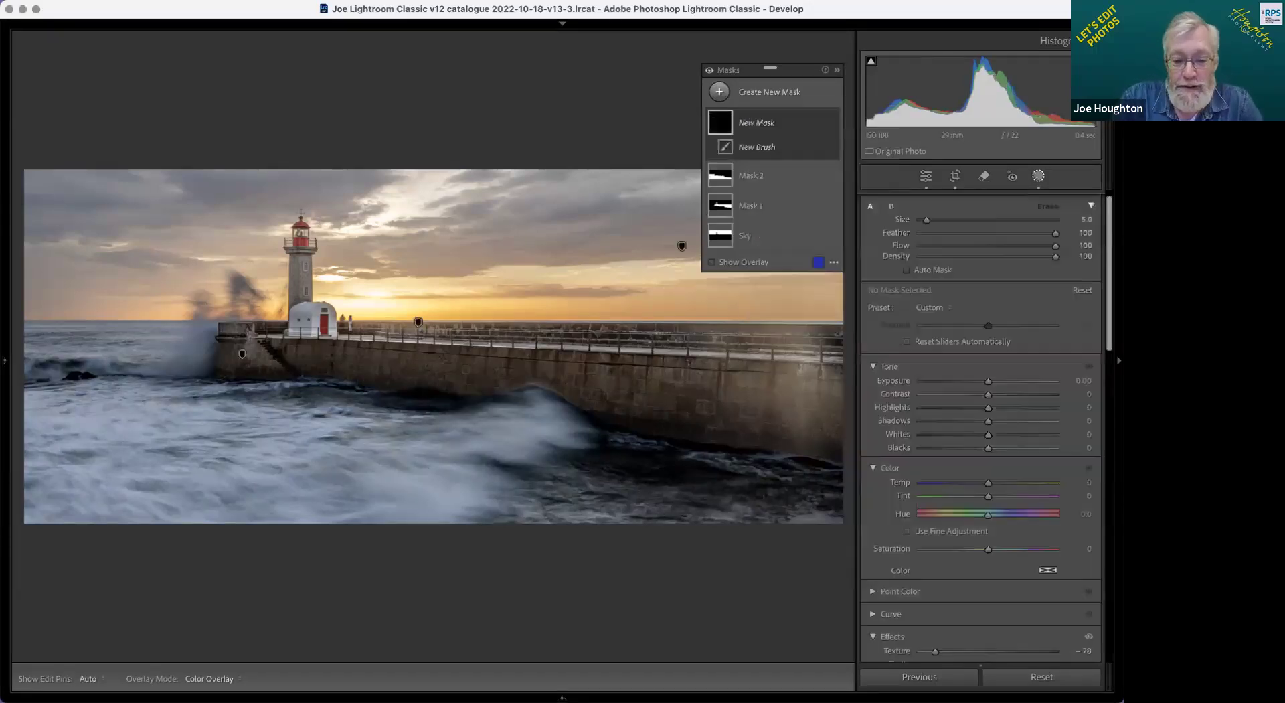
mouse_move(498, 397)
left_mouse_down()
mouse_move(549, 393)
mouse_move(570, 407)
mouse_move(501, 394)
left_mouse_up()
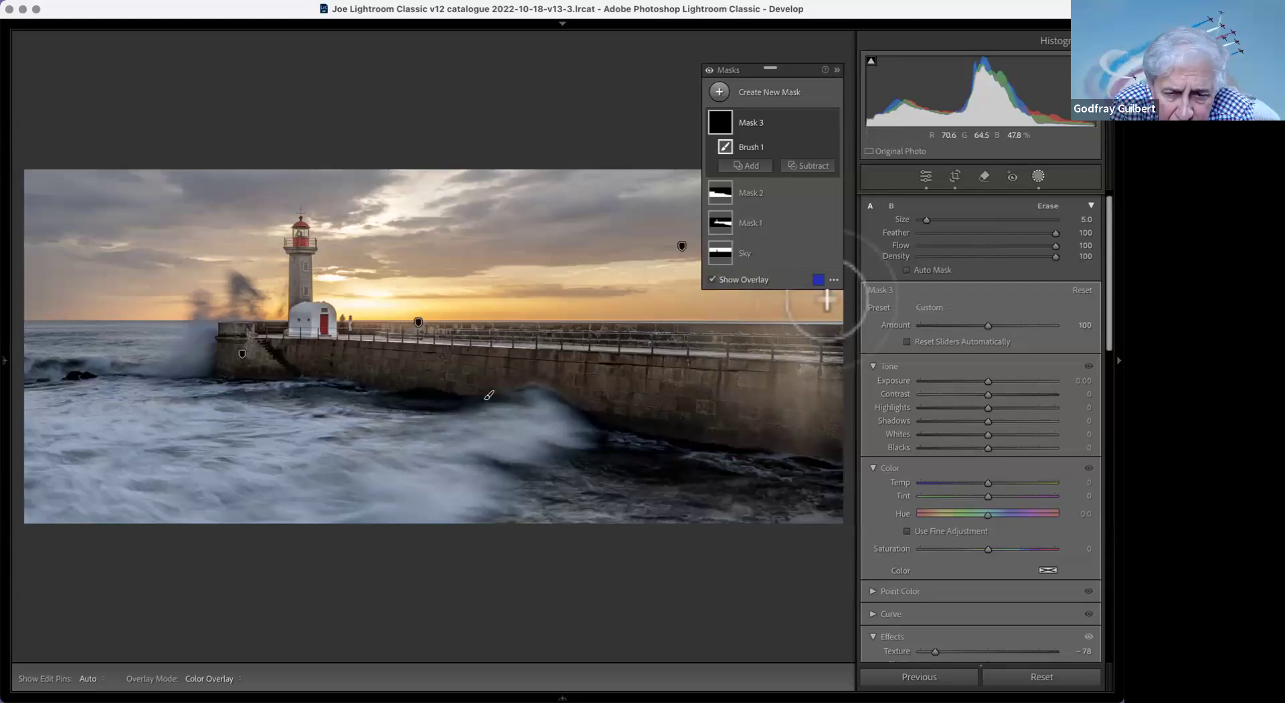
left_click_drag(509, 391, 592, 416)
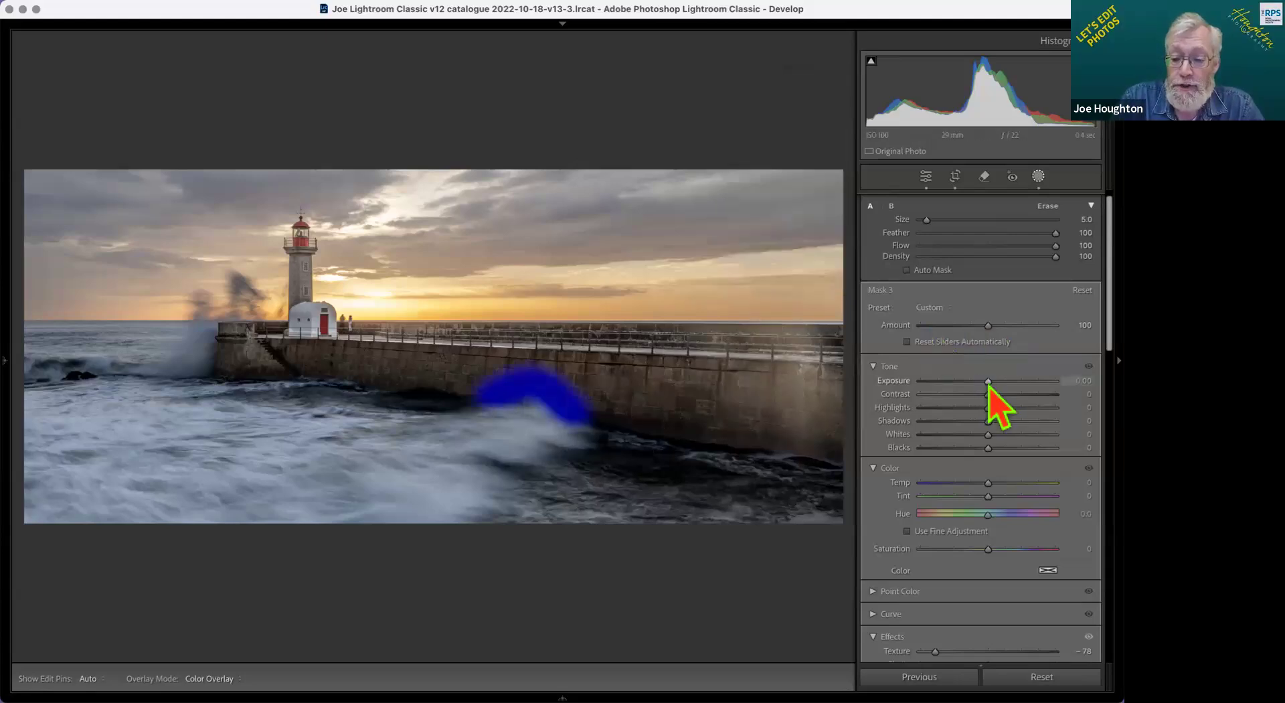
Step: Try to tone down the wave crest's edge with Highlights -66 on its brush mask, and hide that mask
left_click_drag(989, 384, 984, 385)
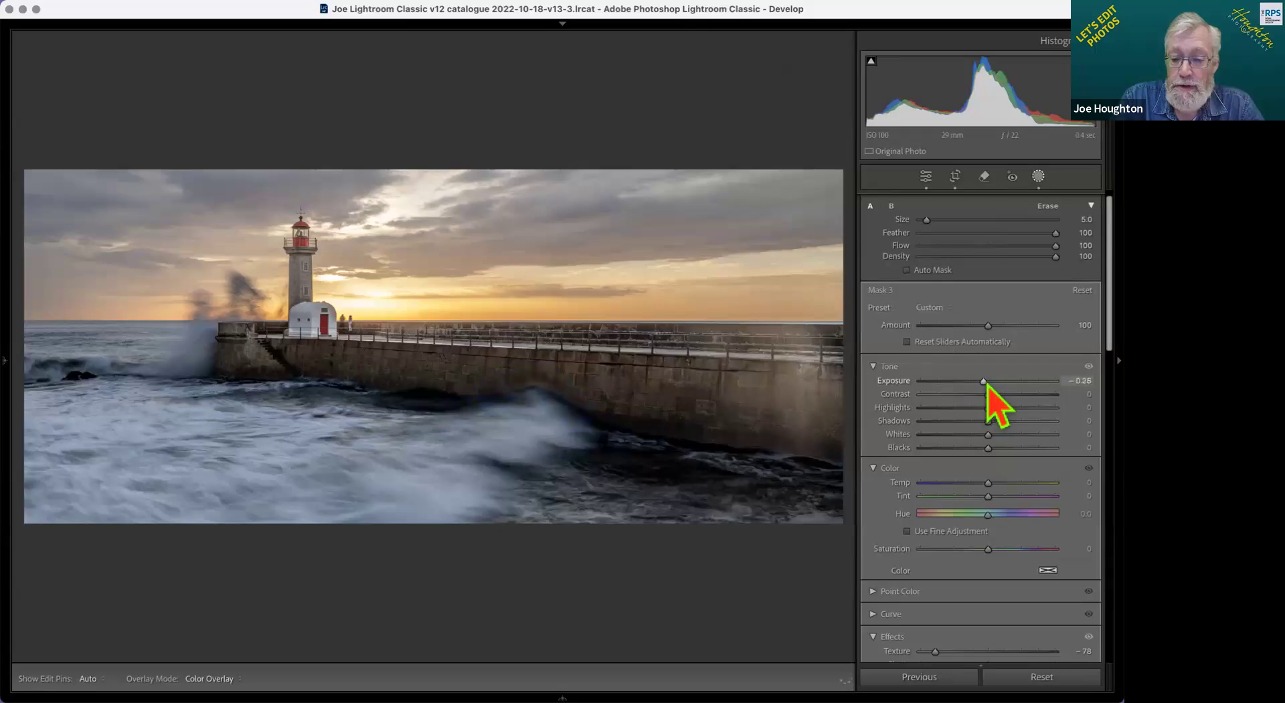
left_click_drag(986, 386, 930, 408)
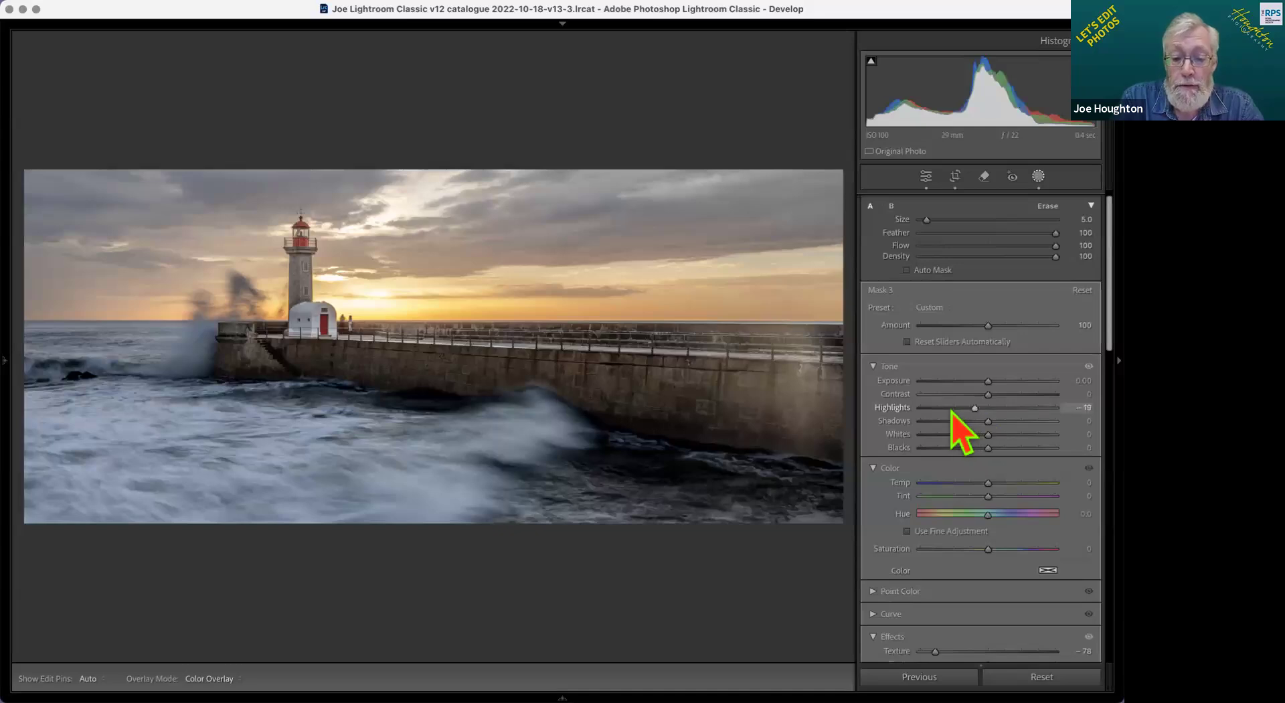
left_click(951, 407)
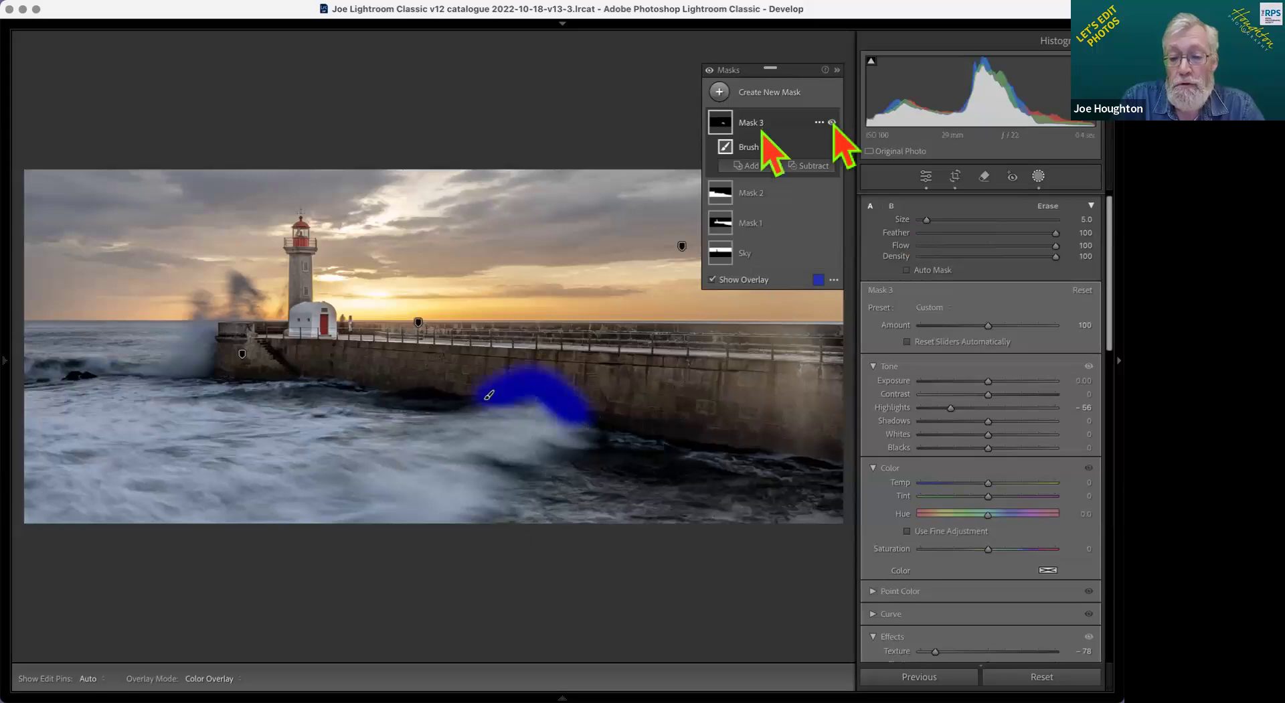
left_click(832, 122)
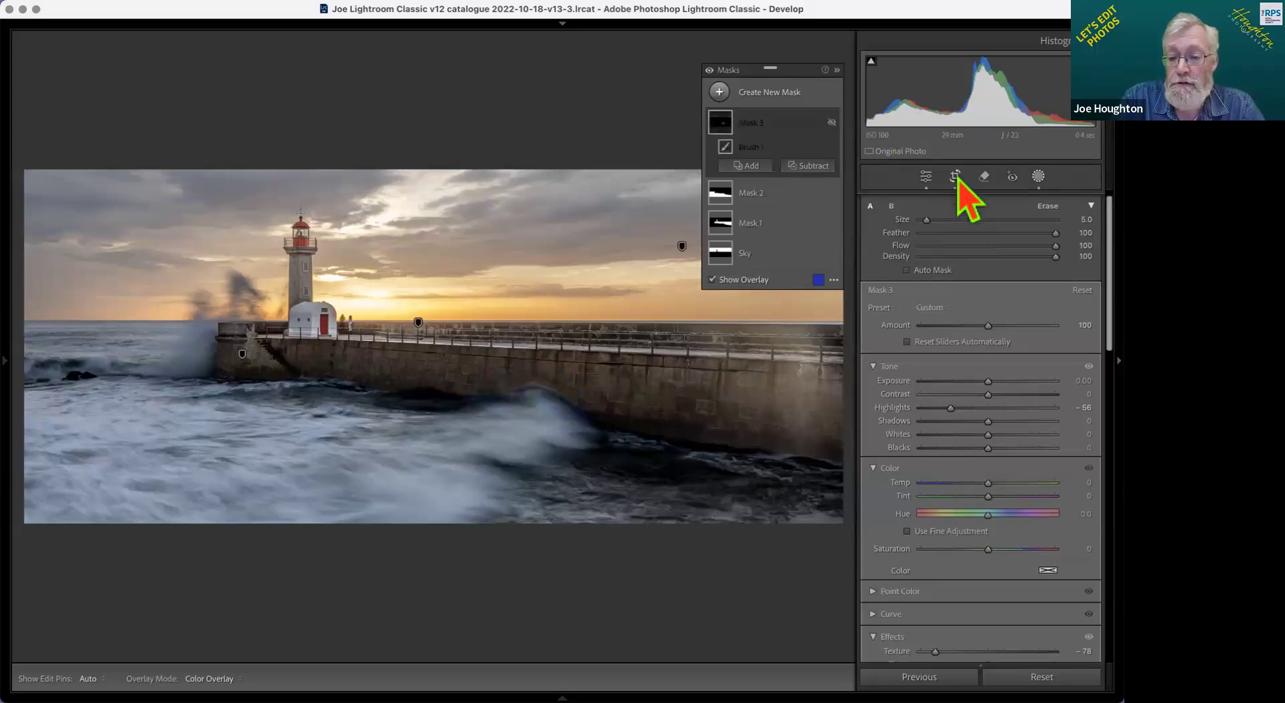
Step: Try removing the fringe above the wave crest with a size 3 Generative AI Remove stroke, refresh its variations and delete the removal
left_click(983, 178)
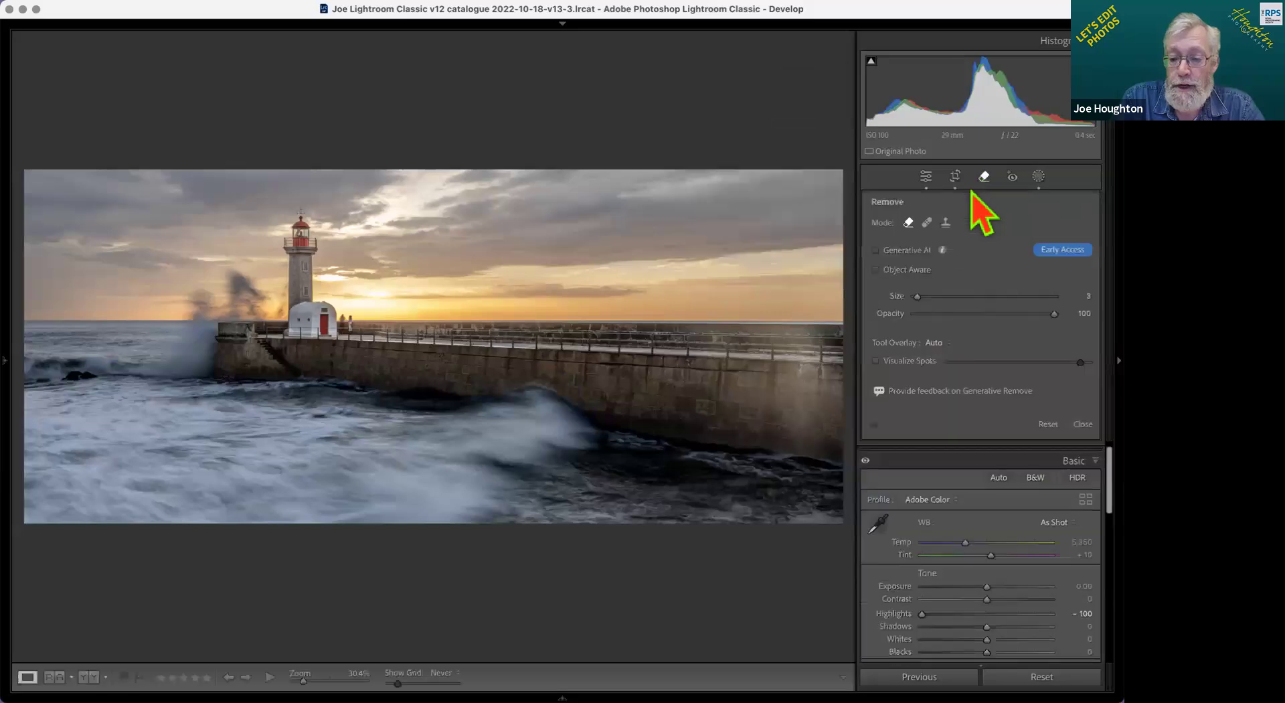
left_click(876, 250)
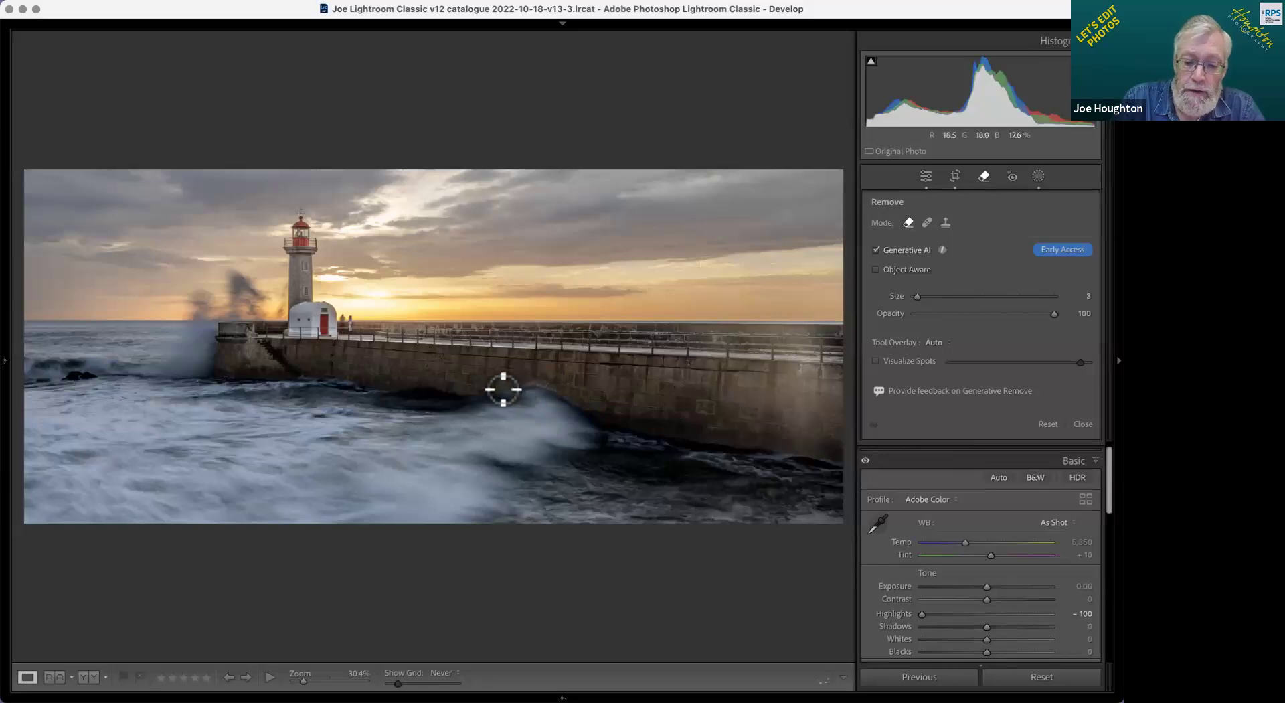
mouse_move(499, 389)
left_mouse_down()
mouse_move(572, 398)
mouse_move(504, 387)
mouse_move(548, 384)
mouse_move(497, 388)
mouse_move(561, 392)
mouse_move(500, 385)
mouse_move(535, 379)
left_mouse_up()
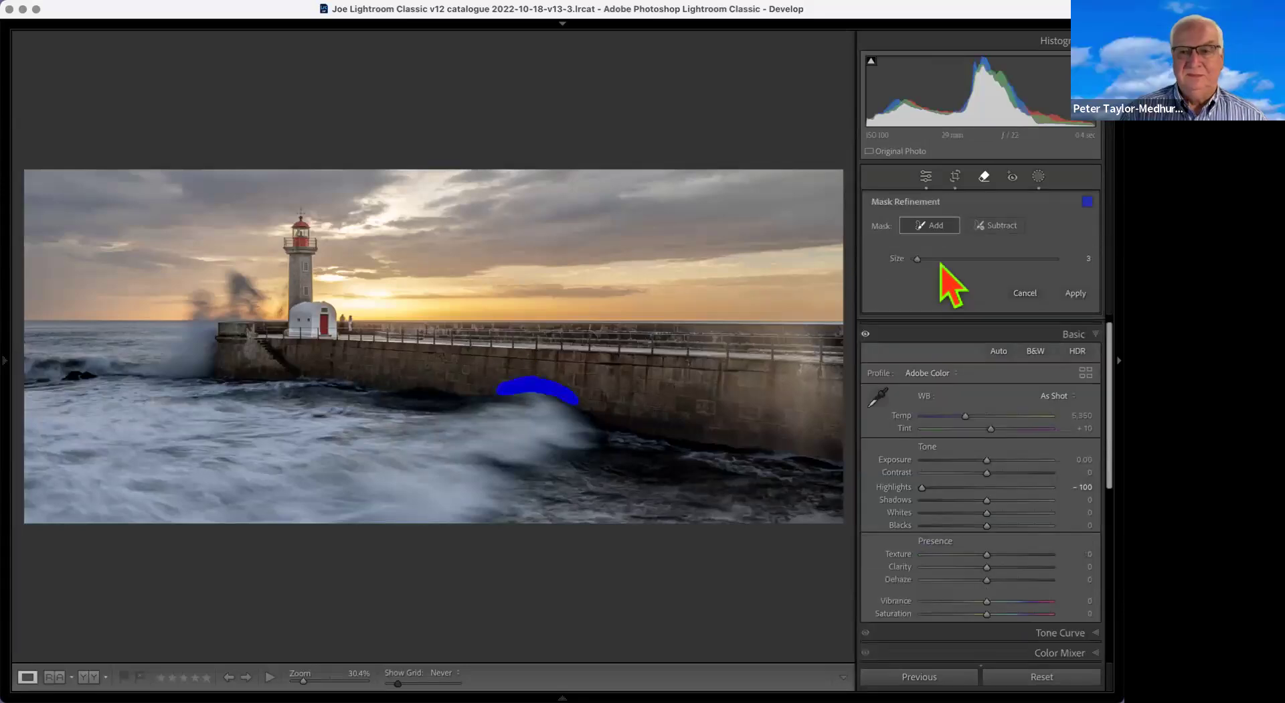
left_click(1073, 294)
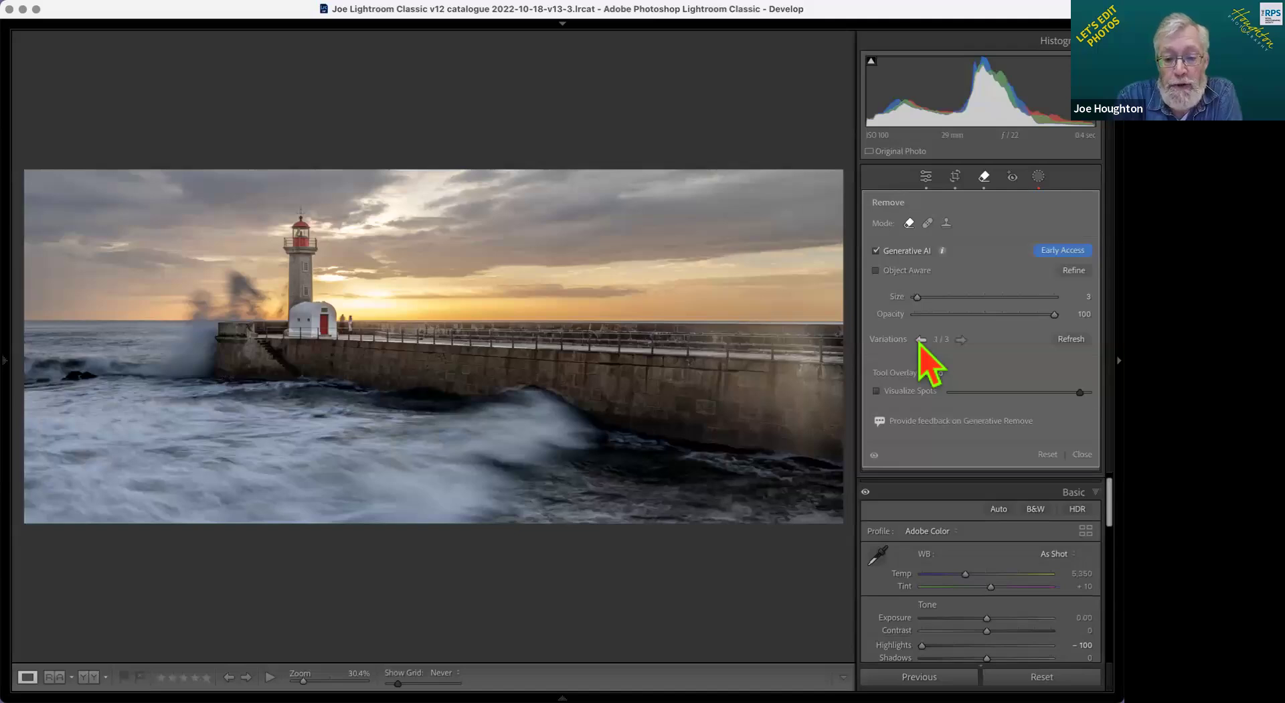
left_click(1072, 340)
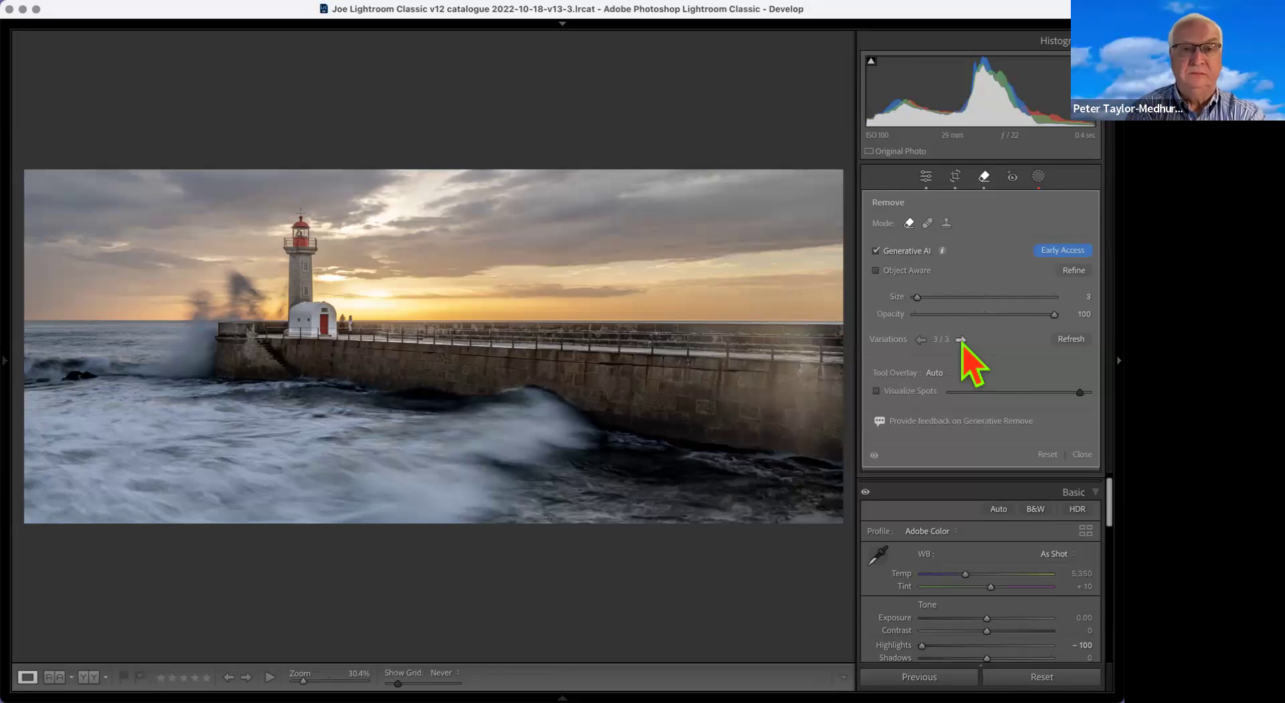
left_click(532, 387)
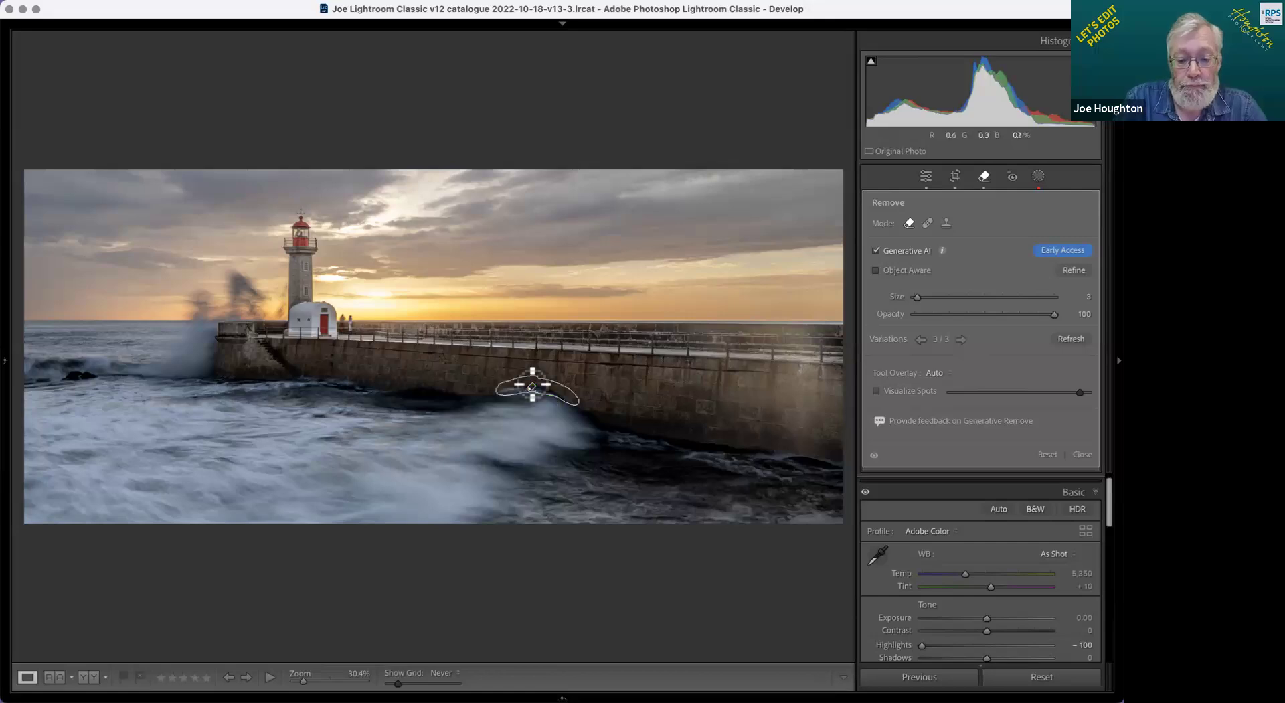
key("Delete")
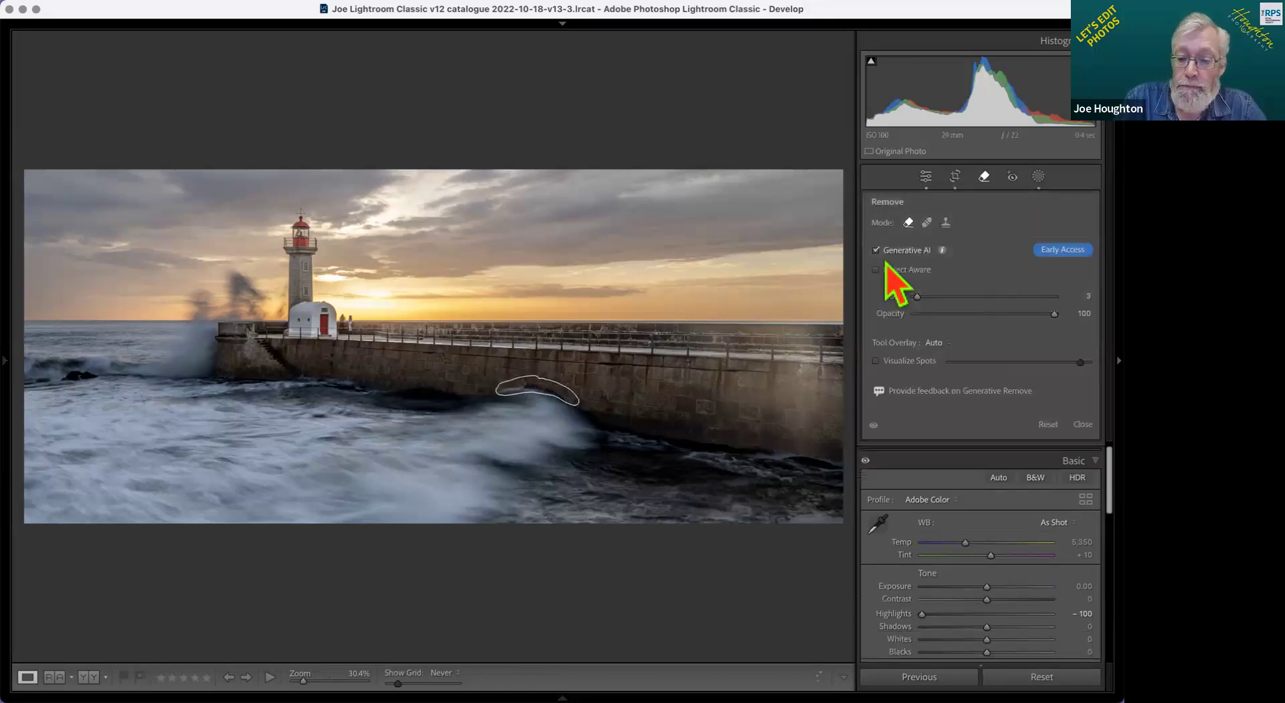
Step: Remove the fringe above the wave crest with a wider size 6 Generative AI stroke, keep variation 2 of 3 and close the Remove tool
scroll(522, 392, "up", 3)
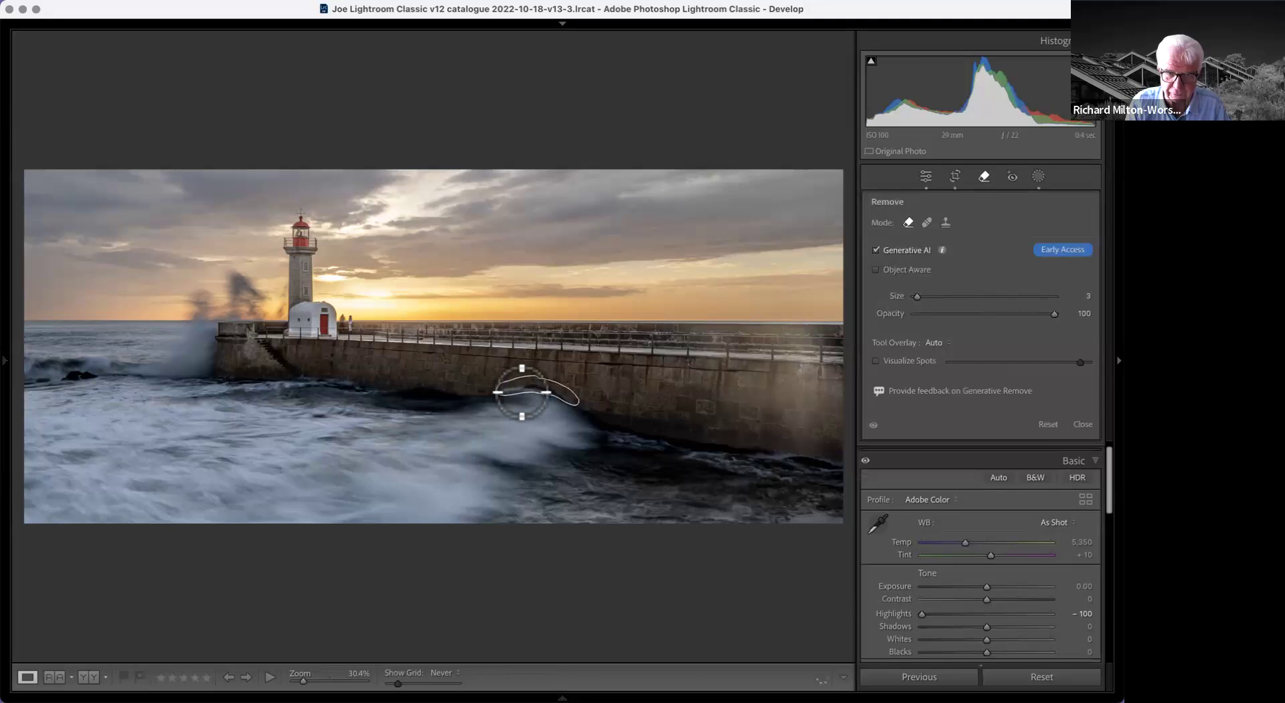
mouse_move(494, 391)
left_mouse_down()
mouse_move(546, 385)
mouse_move(584, 404)
mouse_move(550, 390)
mouse_move(499, 388)
mouse_move(570, 400)
mouse_move(480, 391)
mouse_move(563, 386)
left_mouse_up()
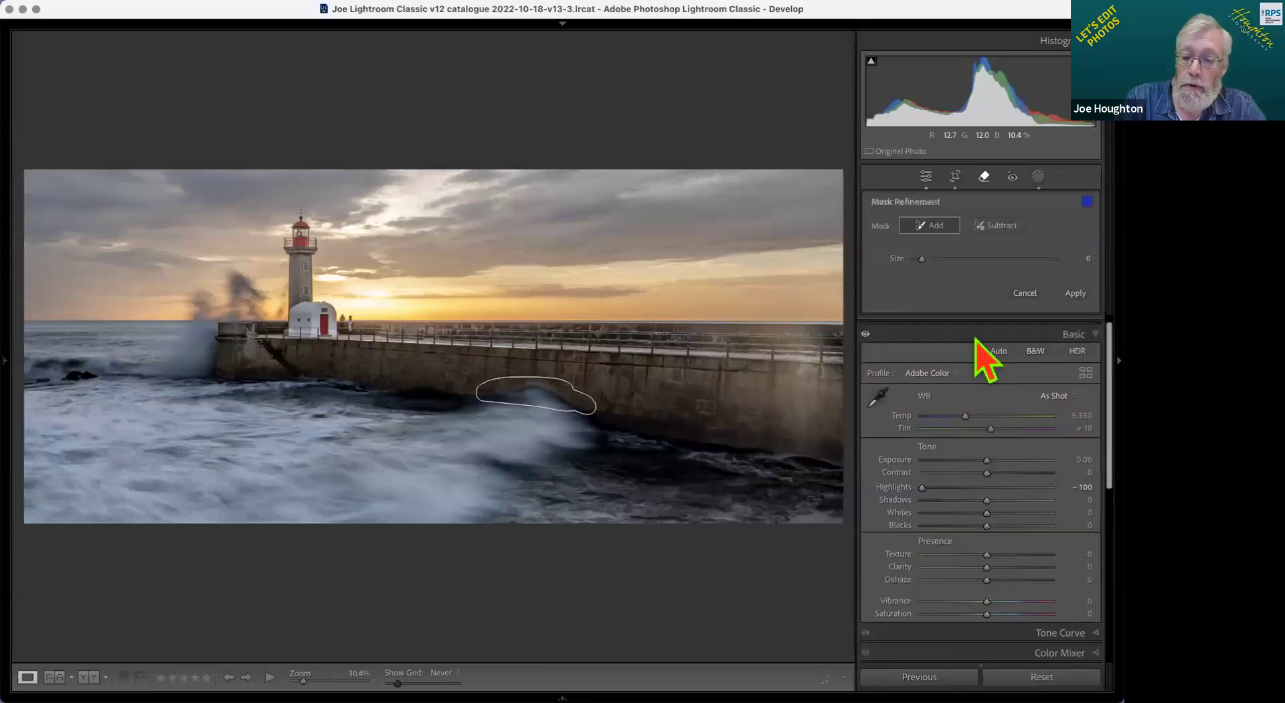
left_click(1069, 295)
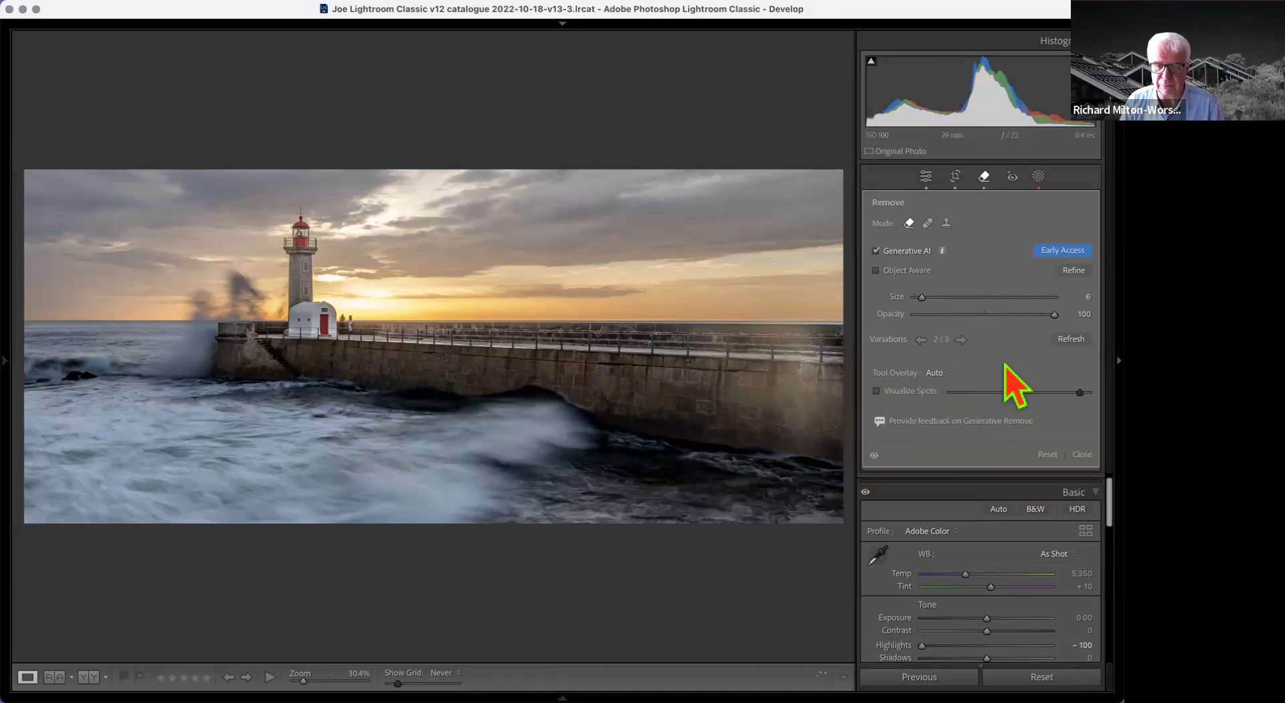
left_click(984, 178)
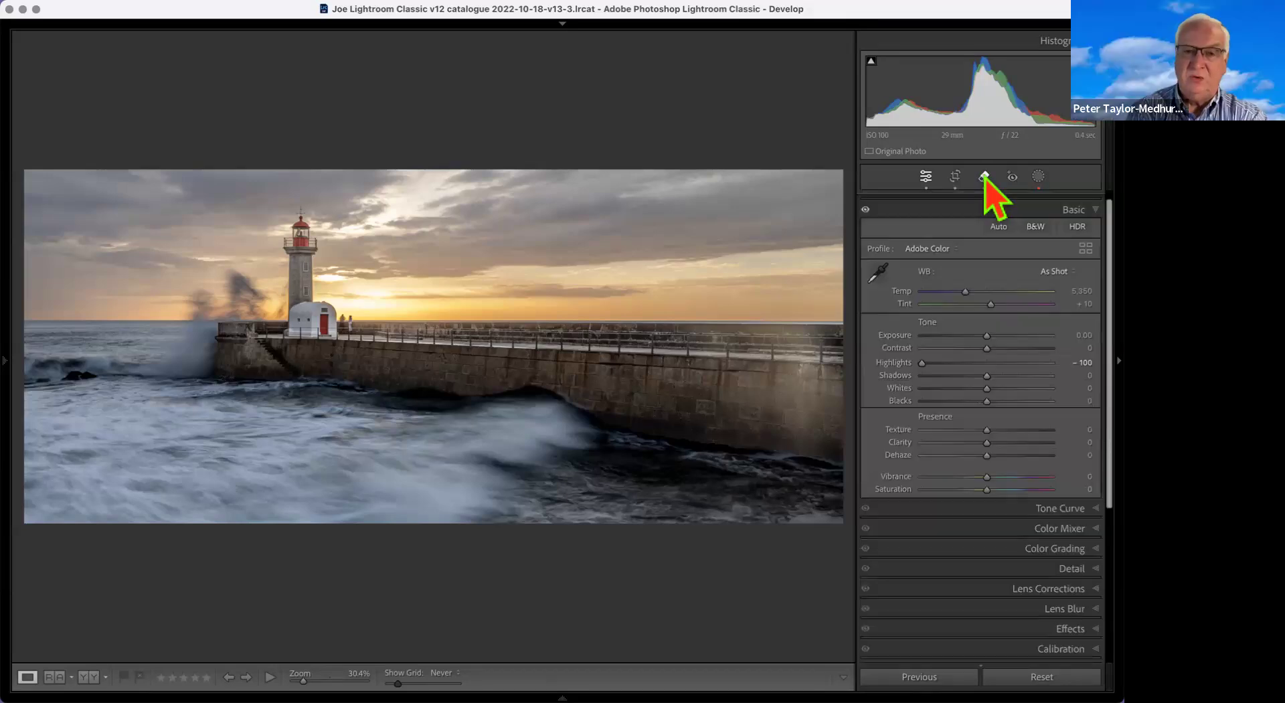
Step: Try covering the wave crest's edge with a size 6 Clone stroke against the pier wall, with Feather and Opacity at 100
left_click(985, 178)
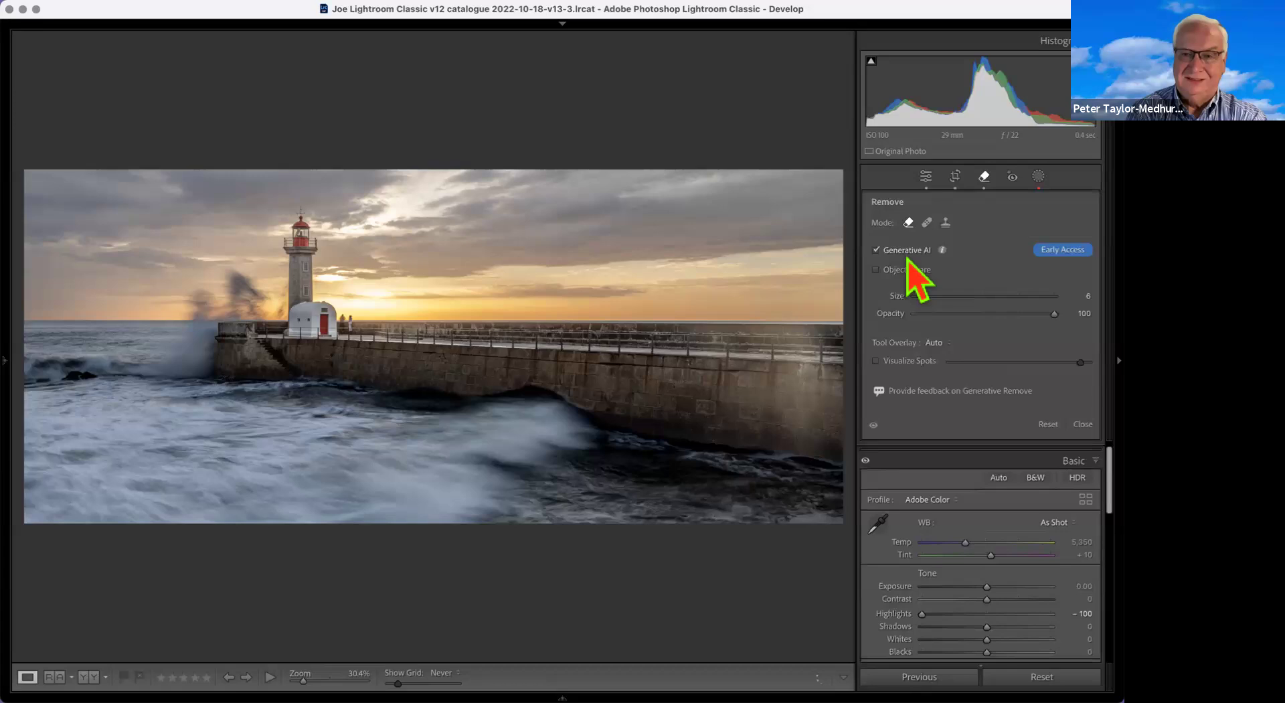
left_click(945, 223)
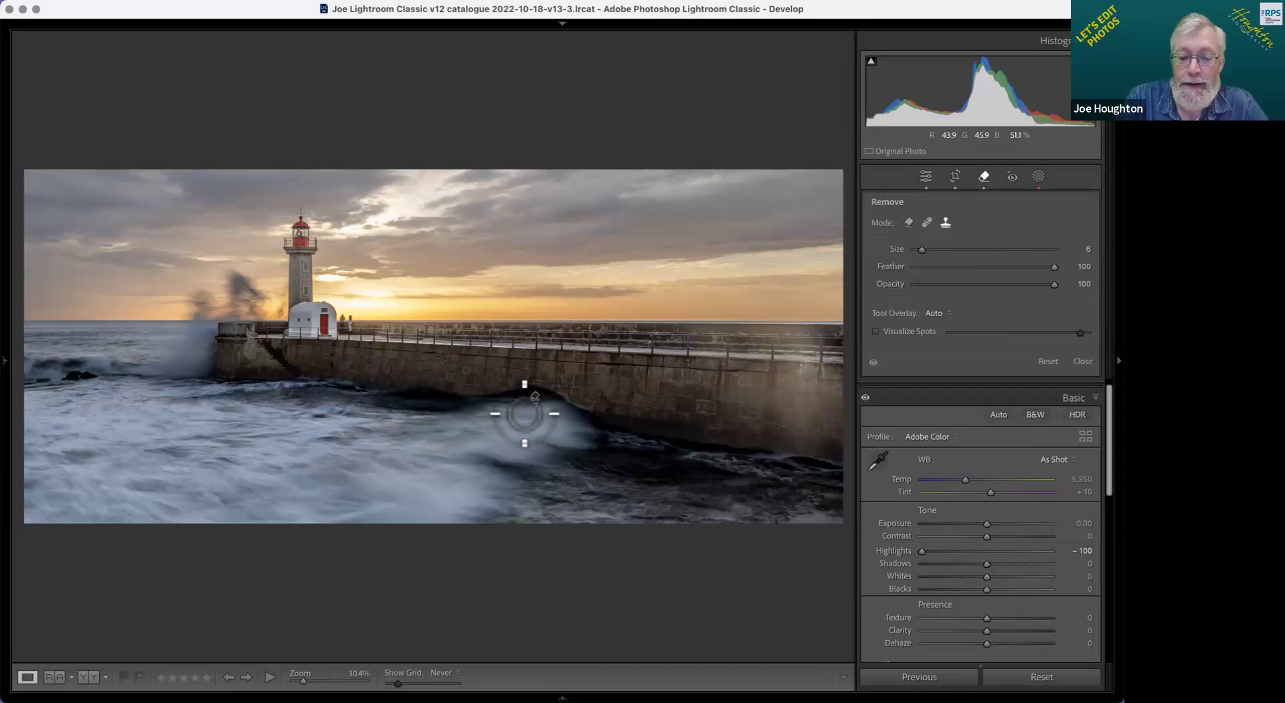
key("h")
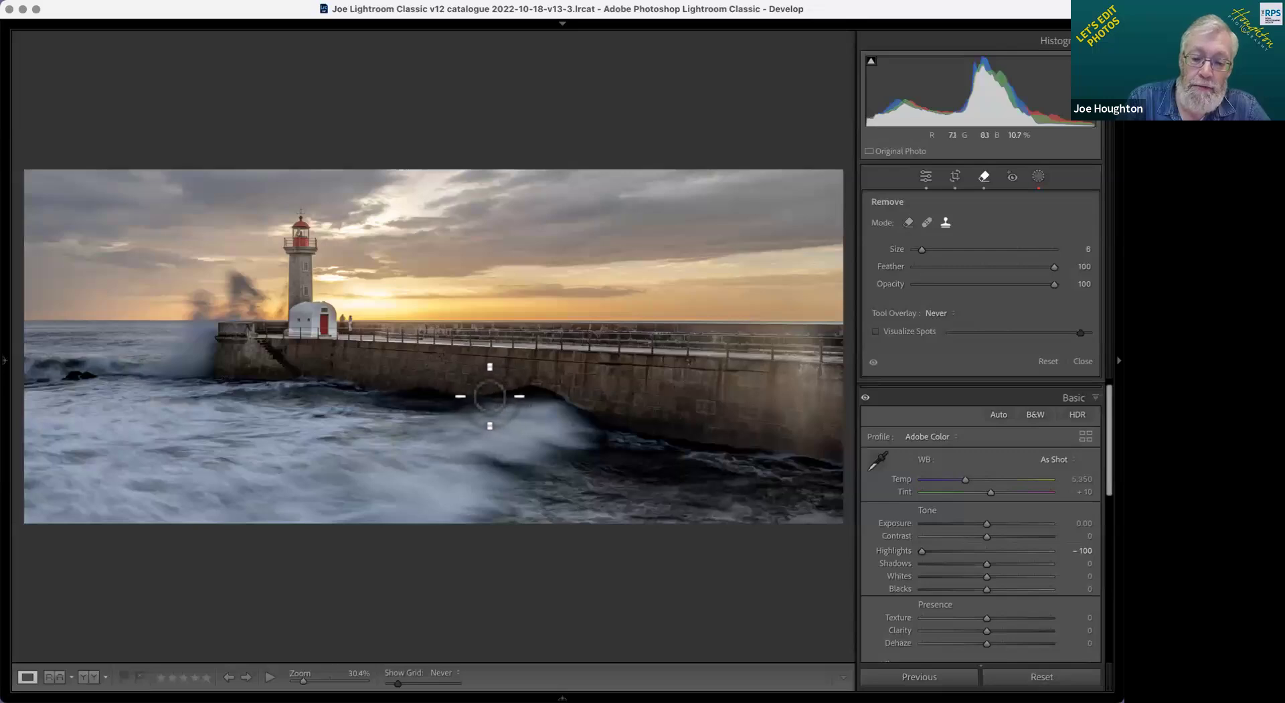
mouse_move(533, 396)
left_mouse_down()
mouse_move(554, 392)
mouse_move(502, 388)
mouse_move(568, 399)
left_mouse_up()
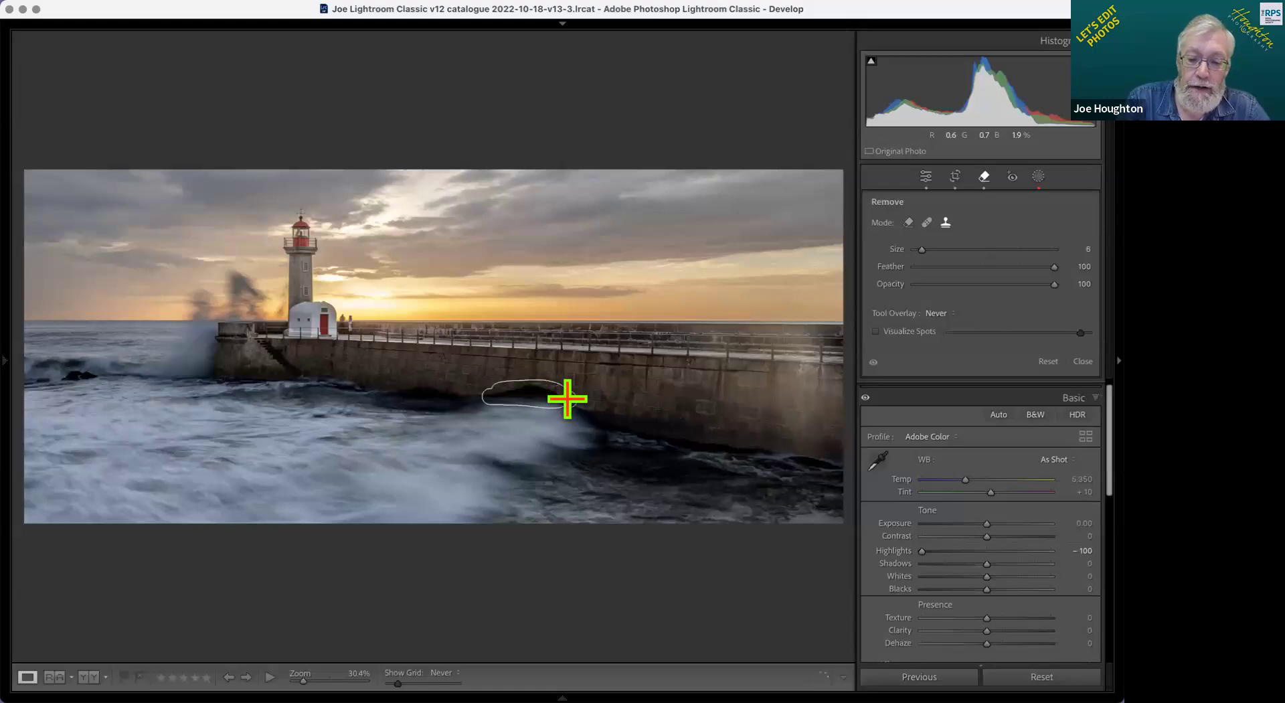
left_click_drag(568, 399, 567, 400)
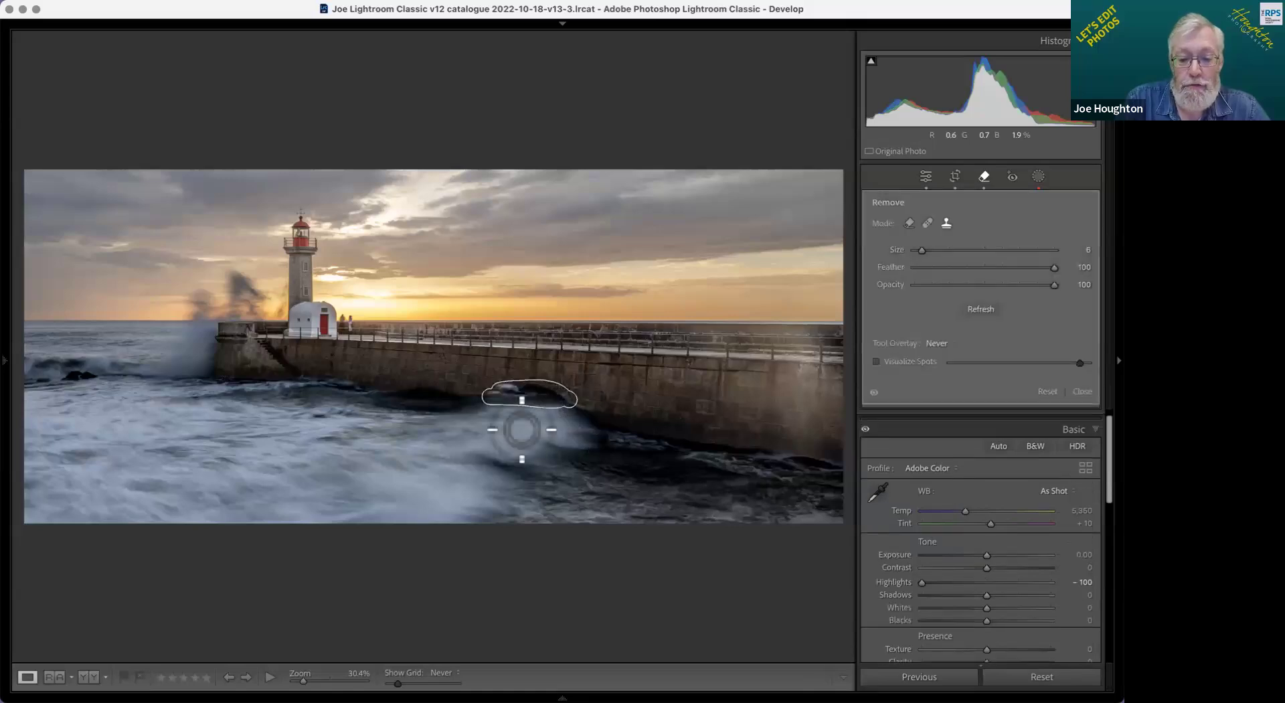
Step: Try moving the clone source to the dark water at the foot of the pier wall below the lighthouse
left_click_drag(514, 402, 463, 425)
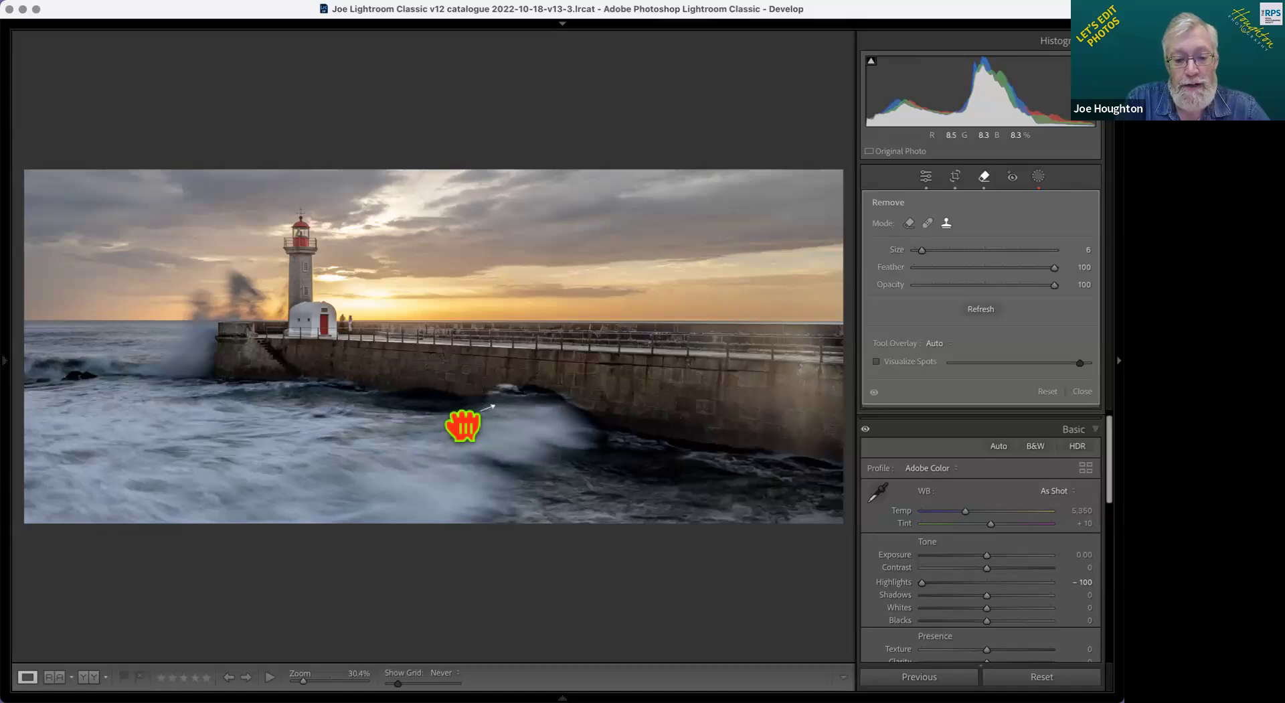
mouse_move(463, 426)
left_mouse_down()
mouse_move(442, 425)
mouse_move(507, 419)
mouse_move(337, 393)
mouse_move(359, 381)
left_mouse_up()
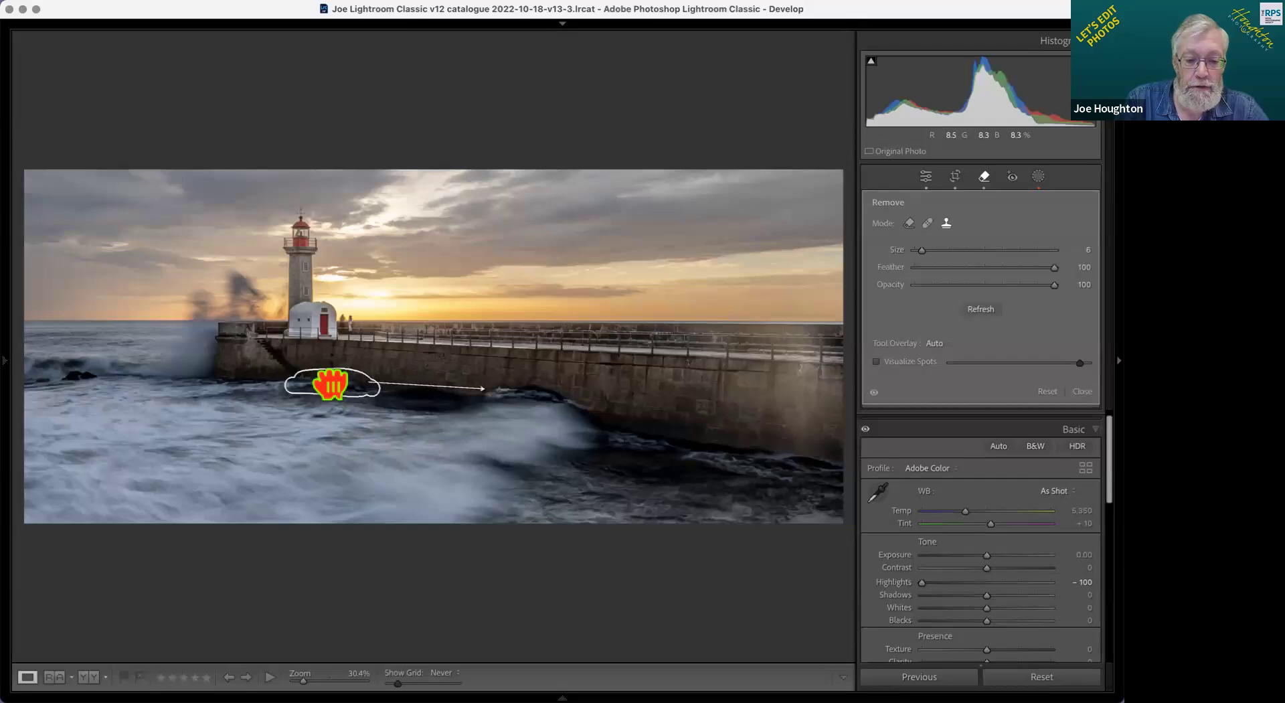
left_click_drag(330, 383, 307, 375)
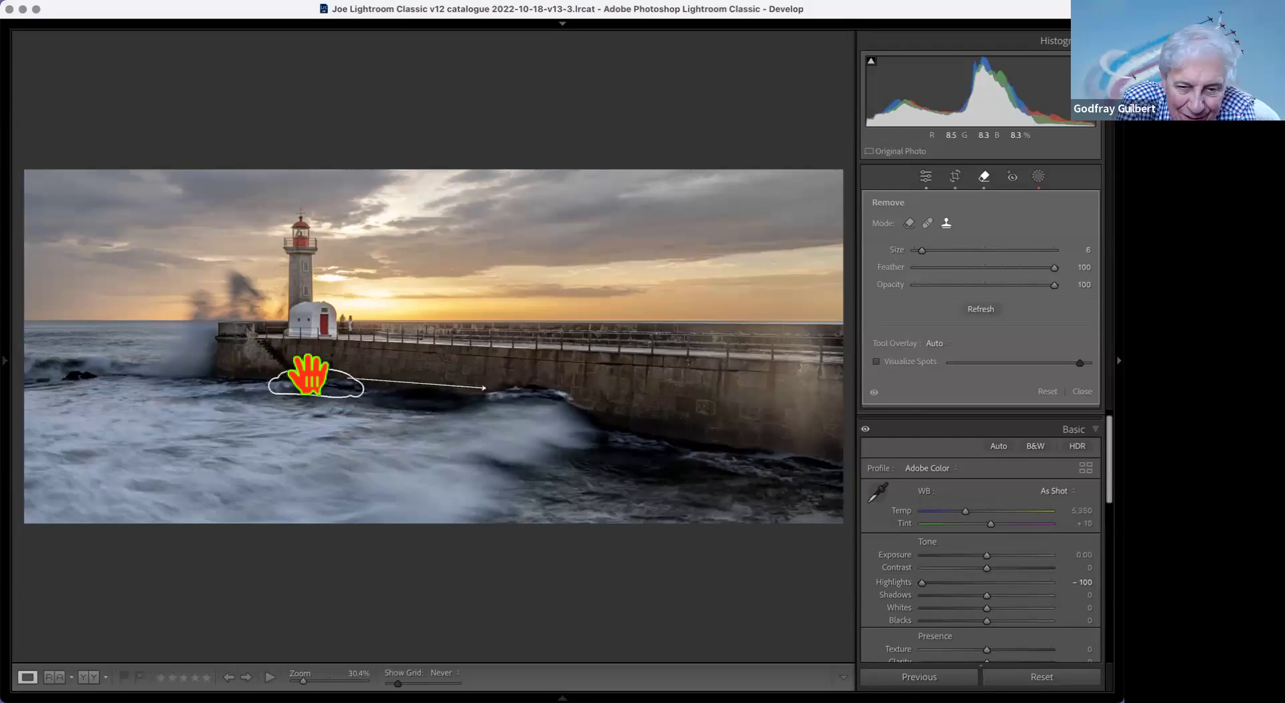
left_click(534, 395)
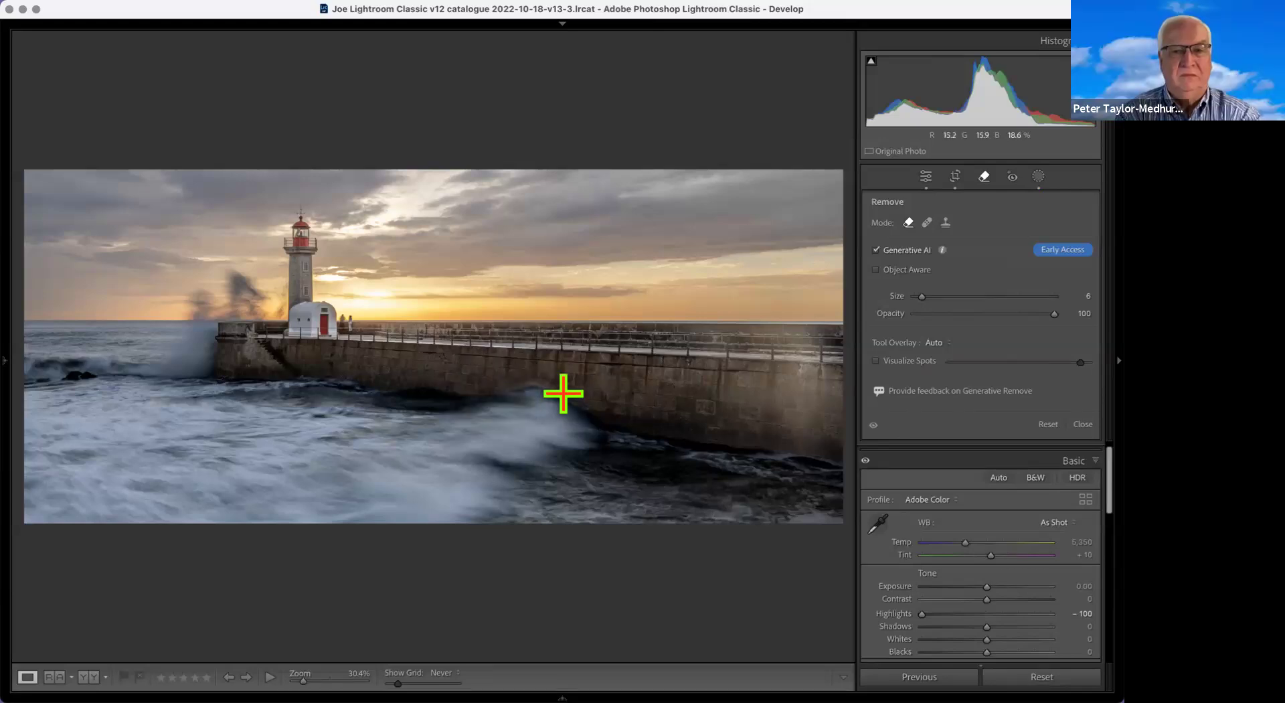
Step: Try a size 6 Generative AI removal stroke along the wave crest's edge, cancel it and return to the Library grid
mouse_move(512, 390)
left_mouse_down()
mouse_move(576, 395)
mouse_move(574, 384)
mouse_move(496, 385)
mouse_move(559, 402)
left_mouse_up()
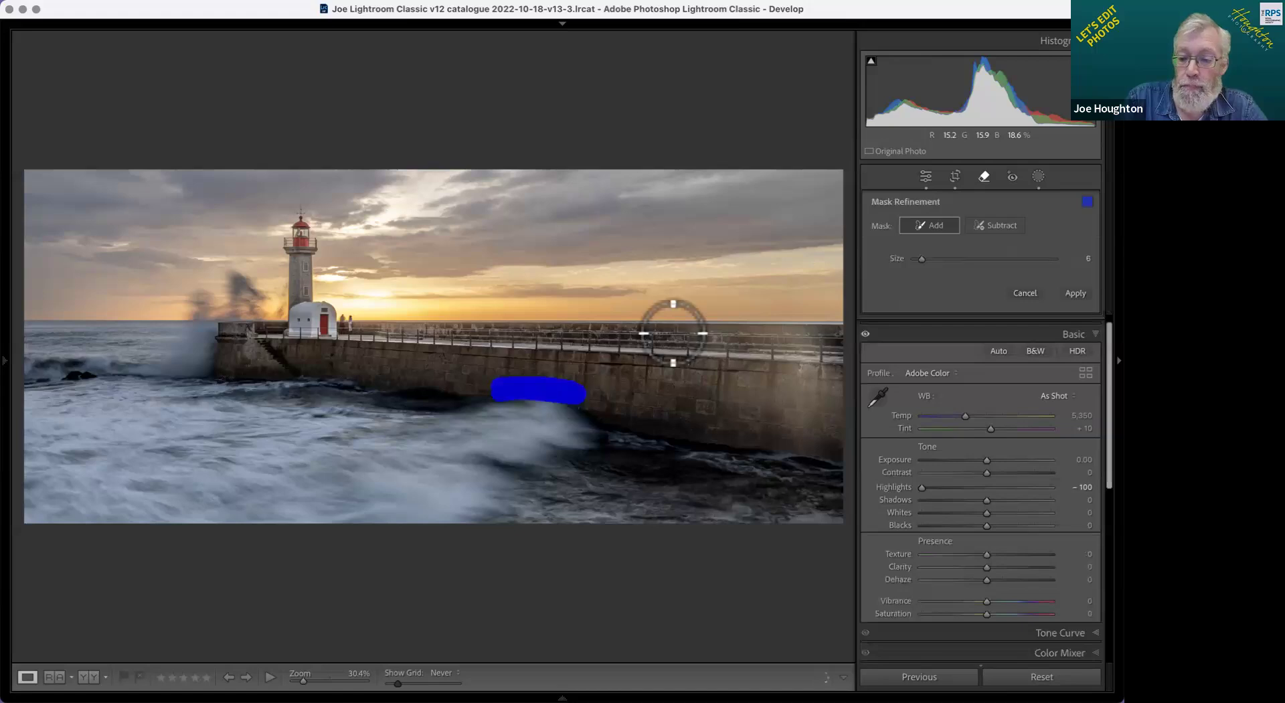
left_click(1017, 297)
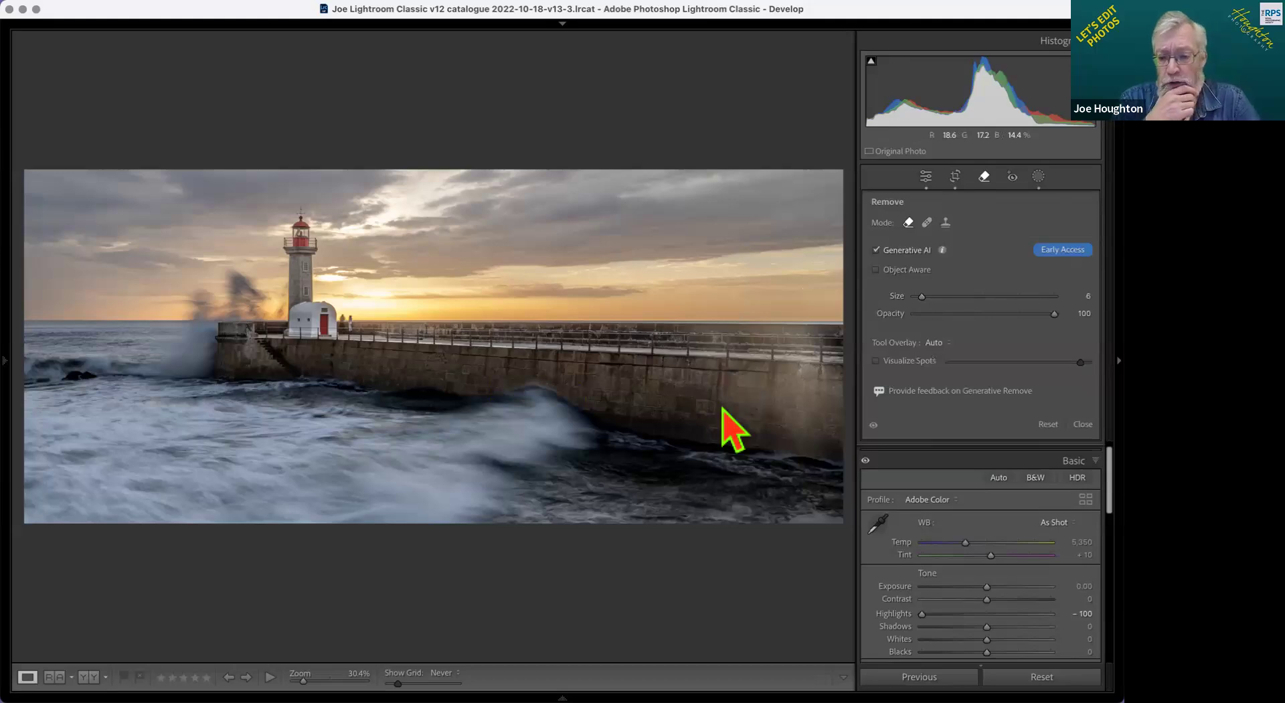
key("g")
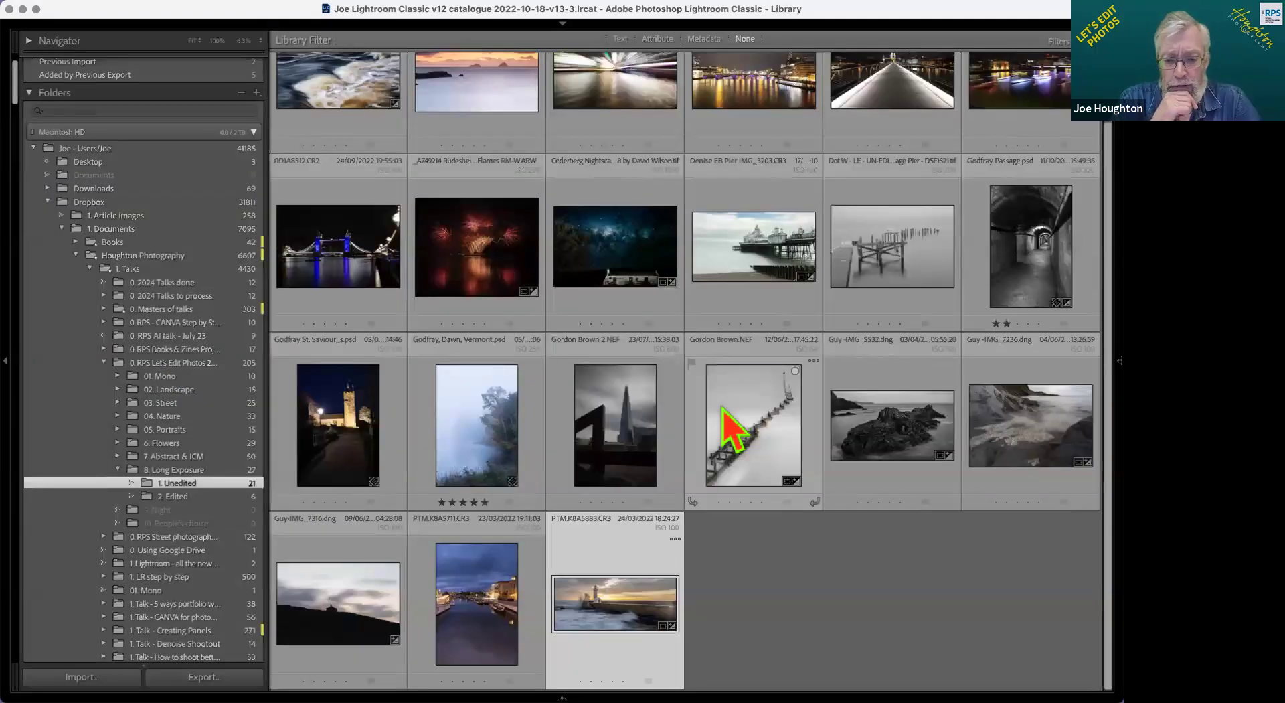